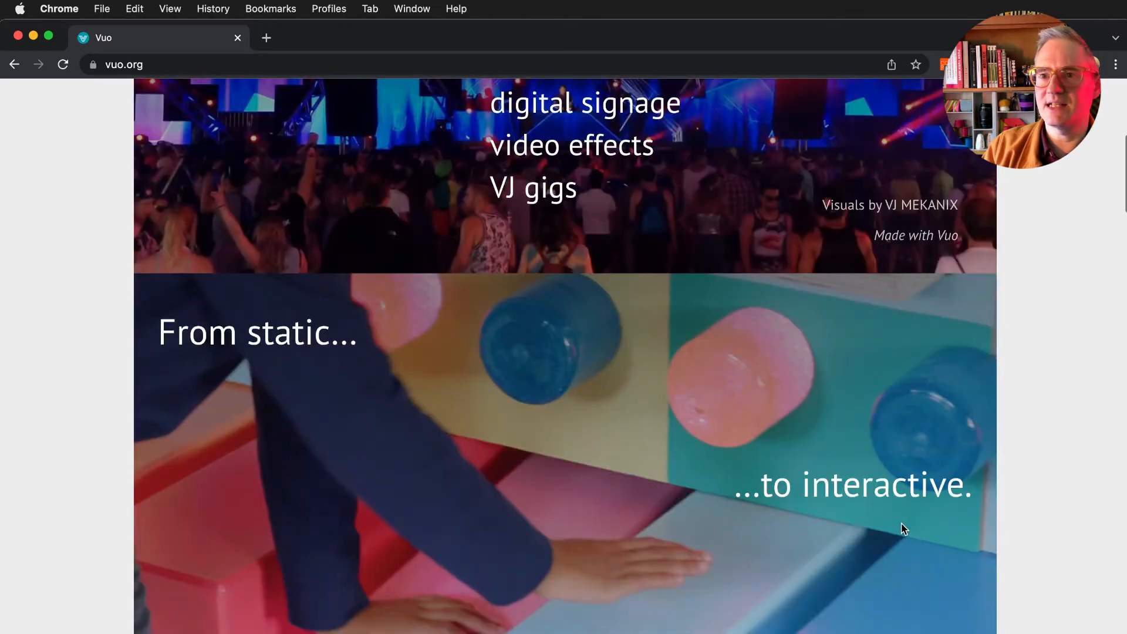
Open the What is Vuo? page on vuo.org and read through its overview of what the application does.
scroll(902, 375, up, 10)
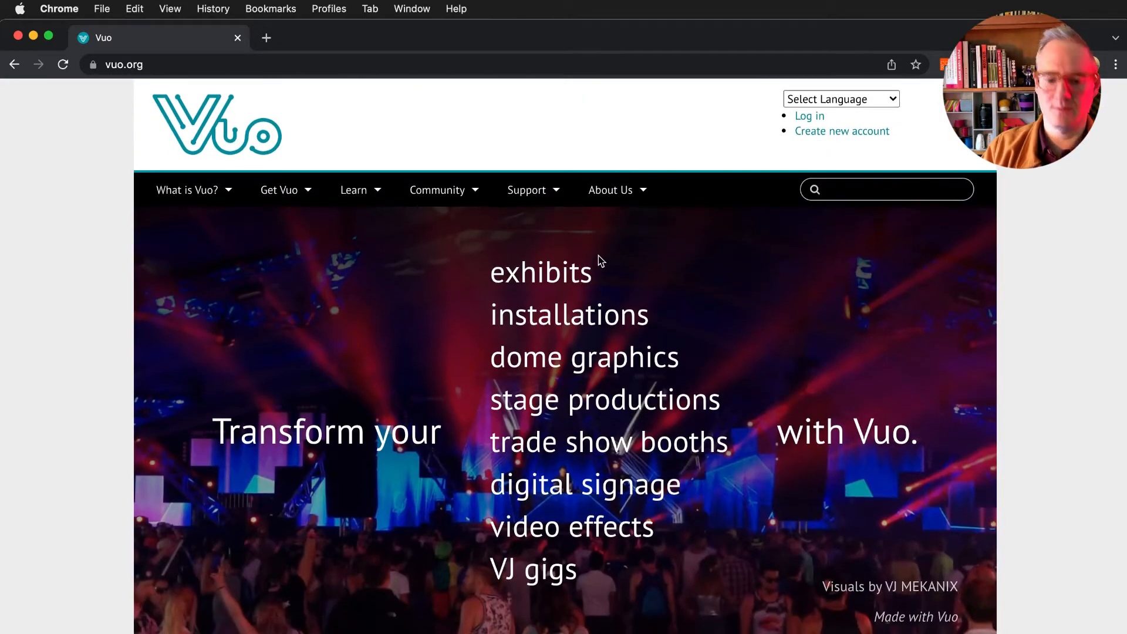
key(super+r)
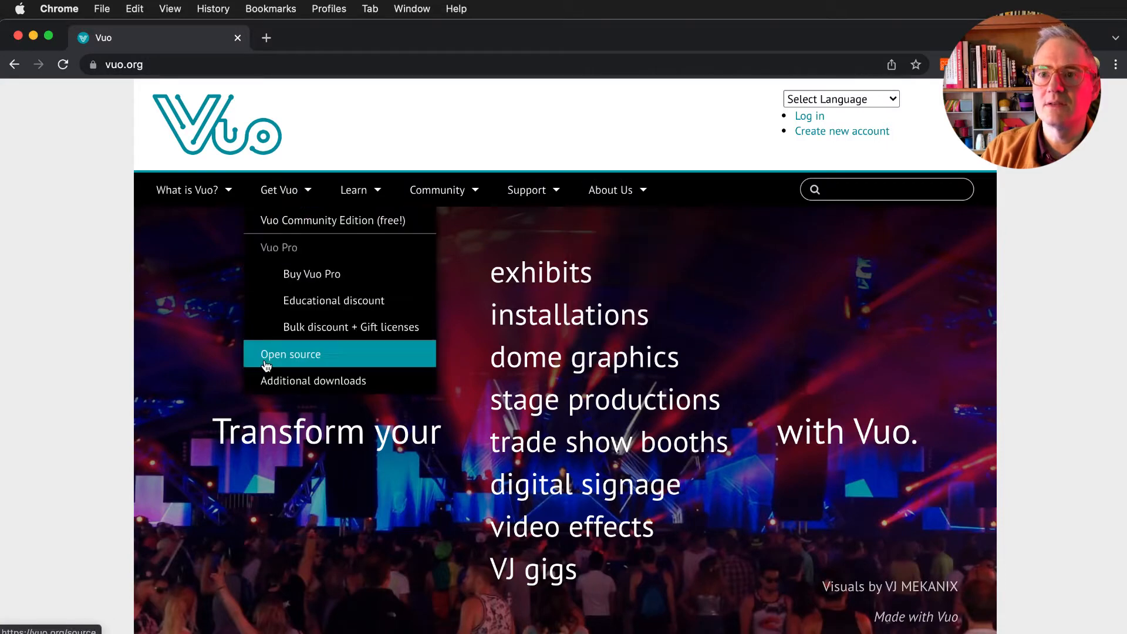
click(195, 197)
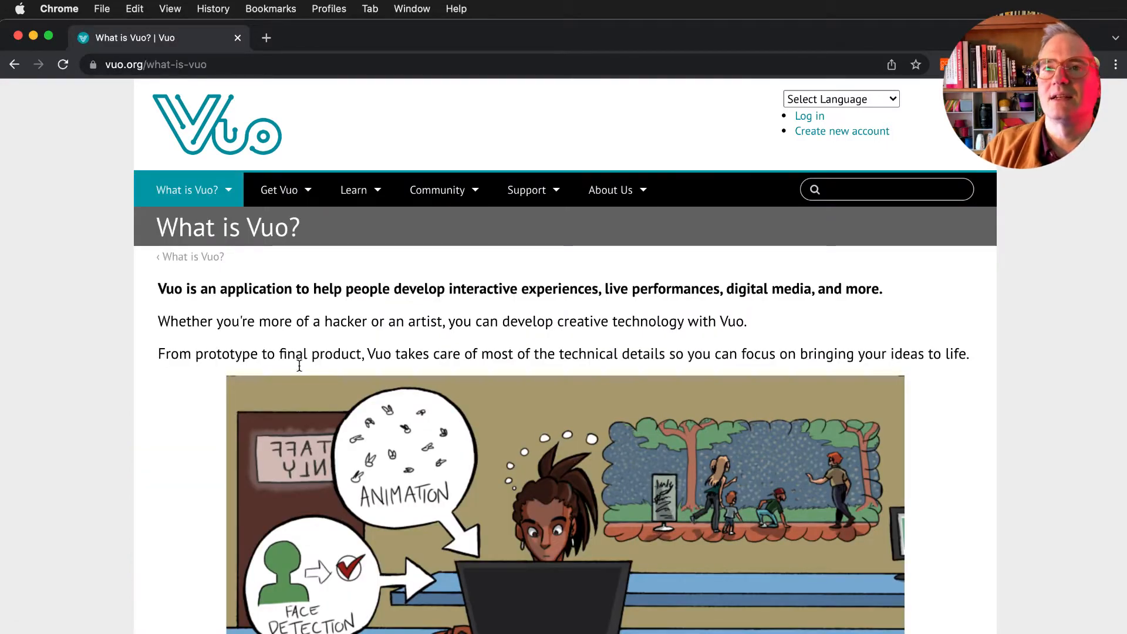
scroll(997, 478, down, 2)
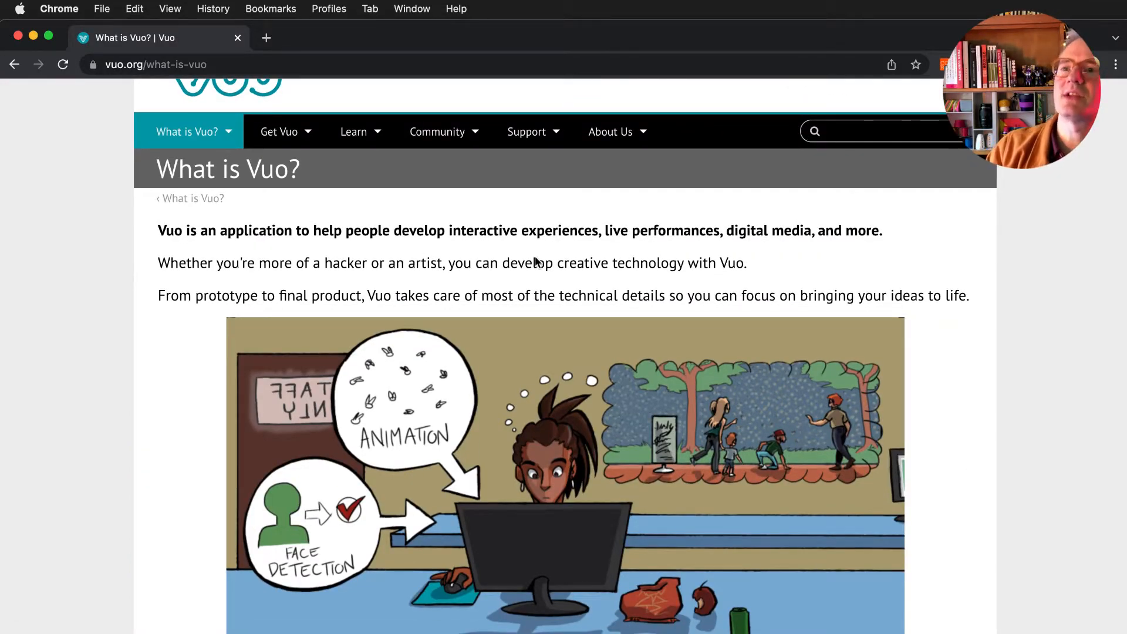
drag(521, 232, 782, 260)
scroll(823, 290, down, 3)
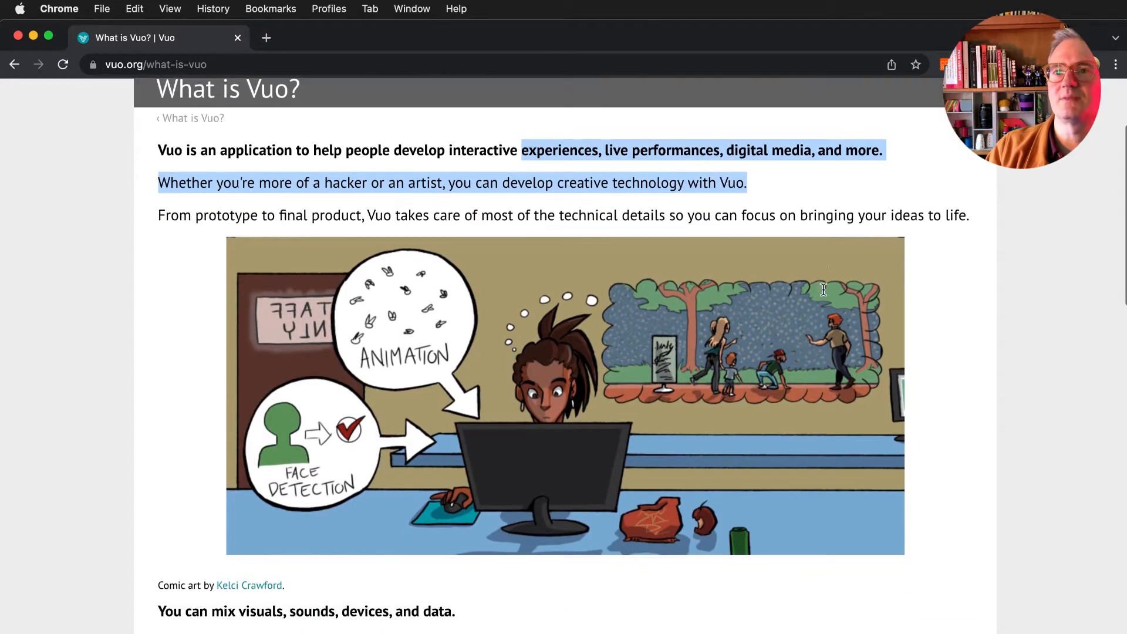
click(518, 194)
scroll(807, 386, down, 3)
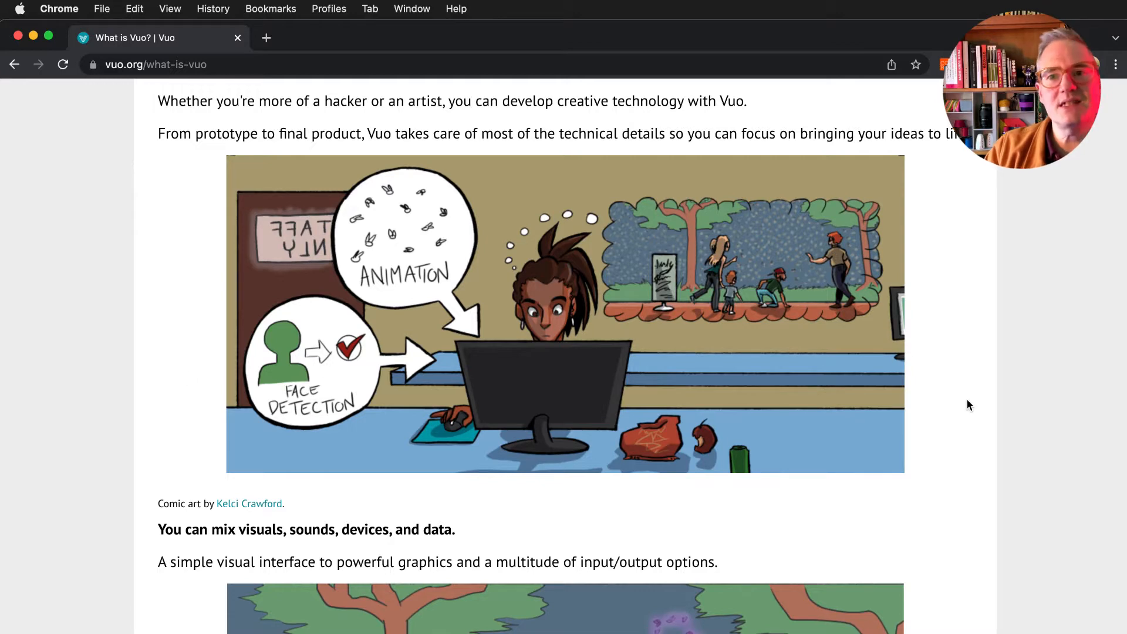
scroll(850, 405, down, 2)
scroll(852, 410, down, 20)
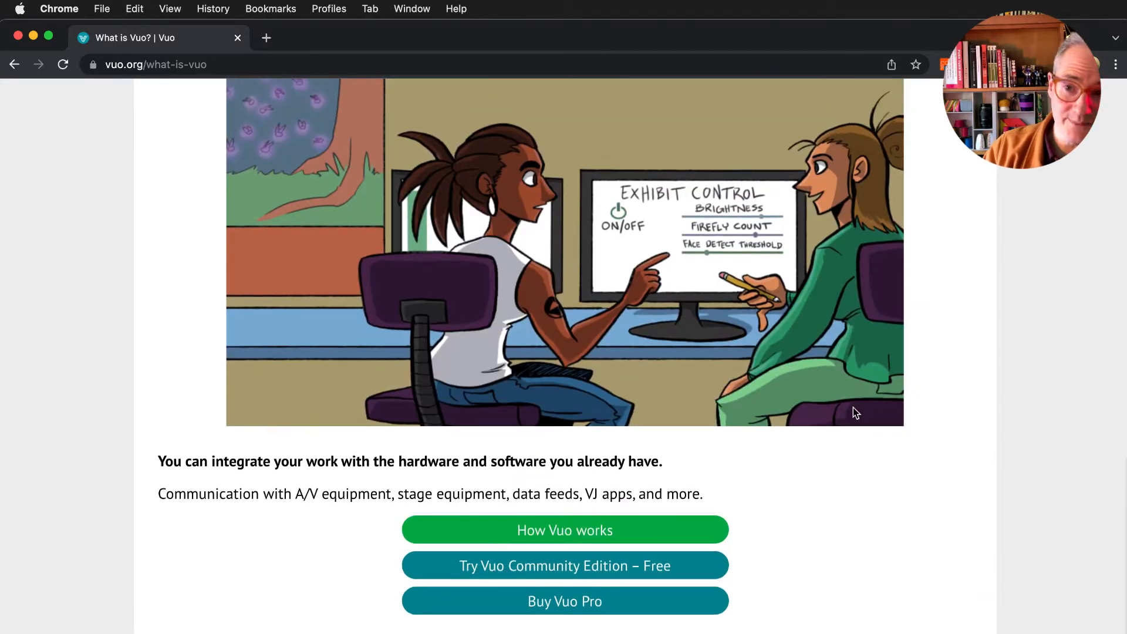
scroll(857, 402, up, 5)
scroll(858, 397, down, 5)
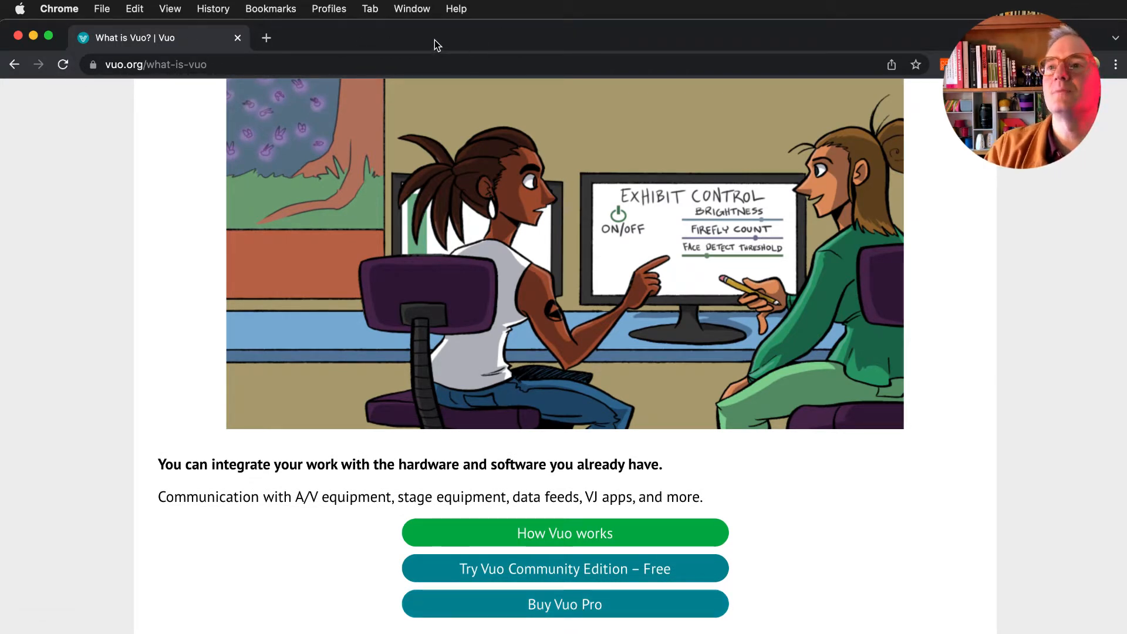
scroll(477, 215, up, 5)
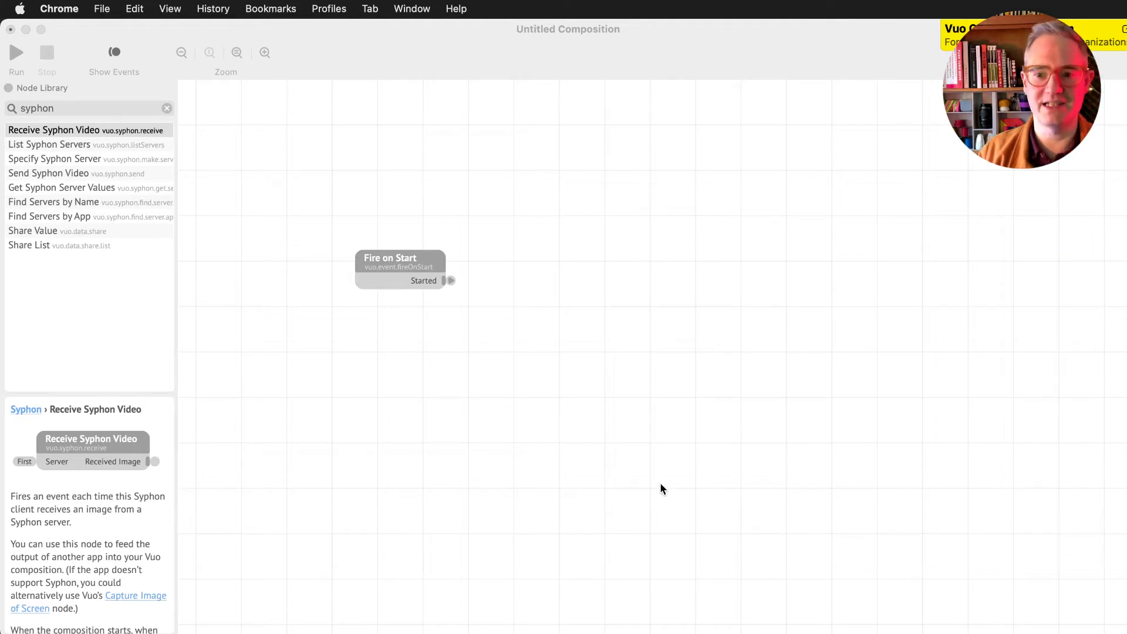
Switch to the Vuo editor, search the node library for "live" and add a Receive Live Video node below Fire on Start.
click(434, 421)
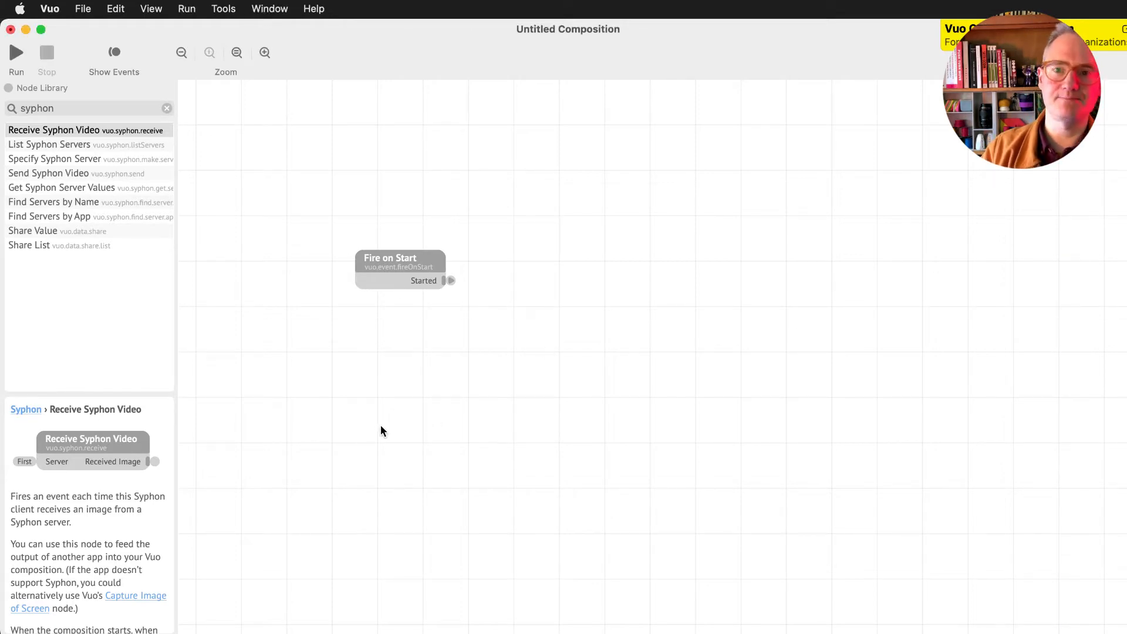
double_click(64, 108)
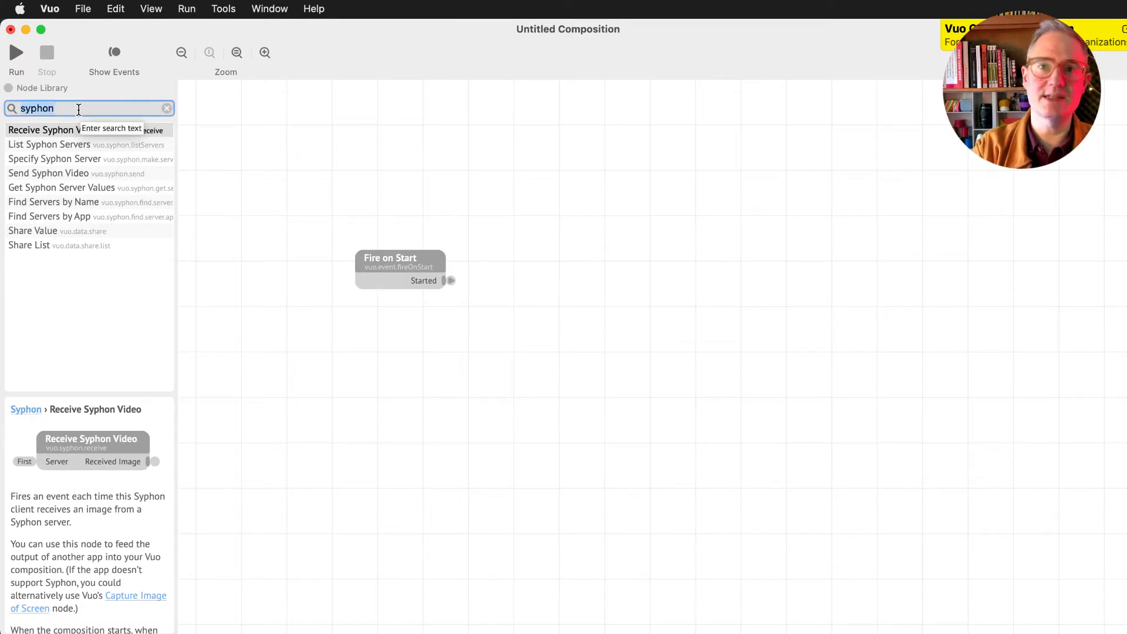
text(live)
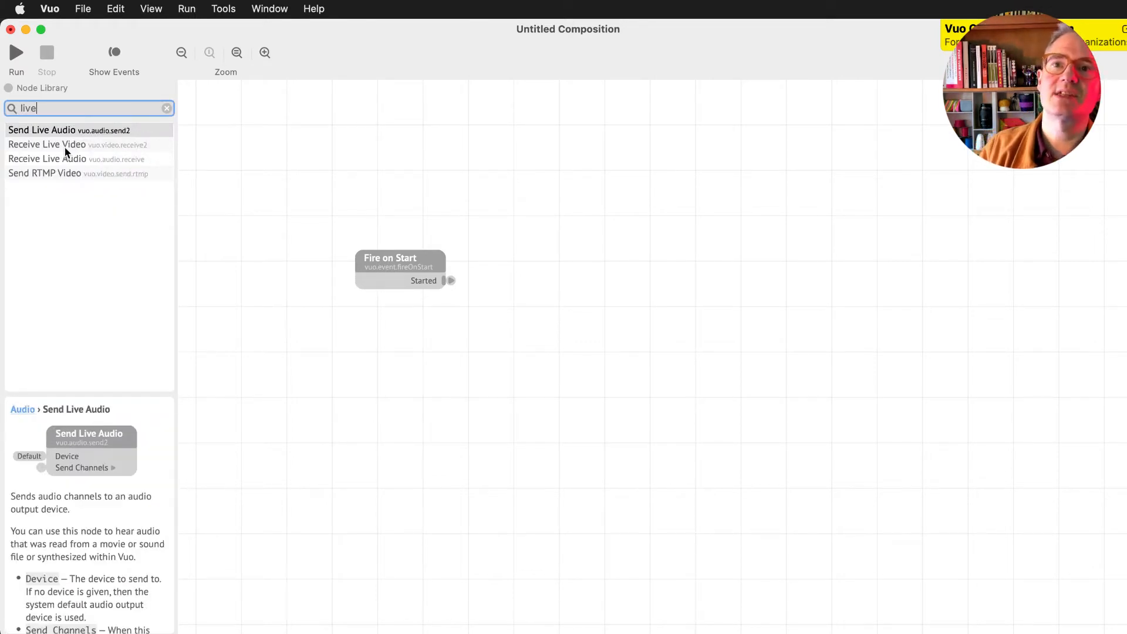
drag(68, 145, 376, 333)
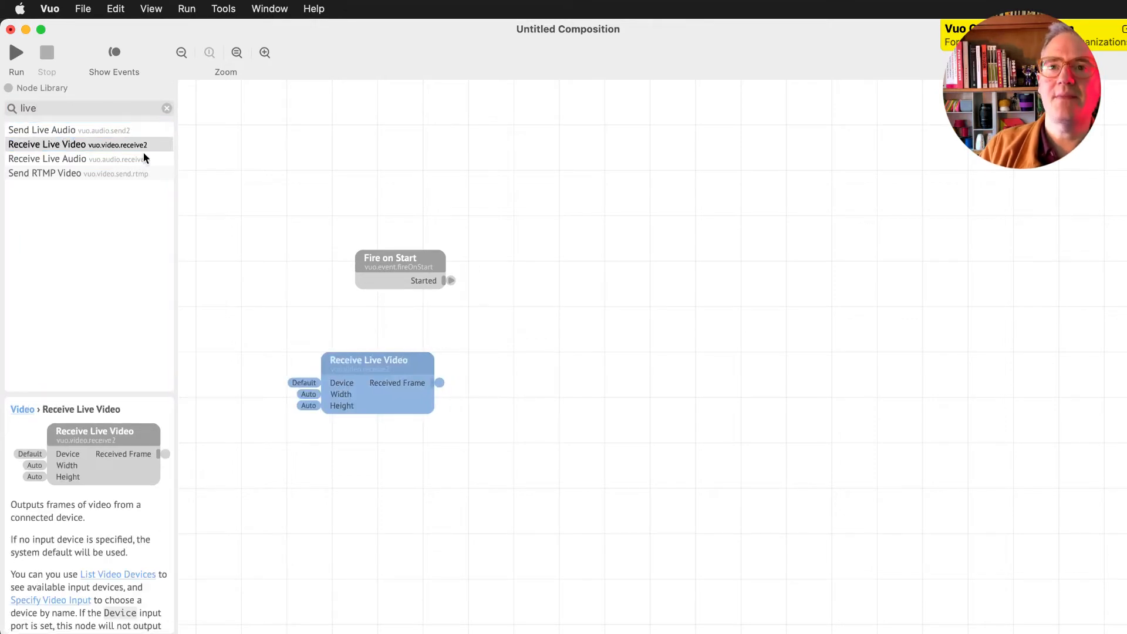
Add a Render Image to Window node beside Receive Live Video and connect the Received Frame output to its Image input.
click(53, 107)
mouse_move(1, 122)
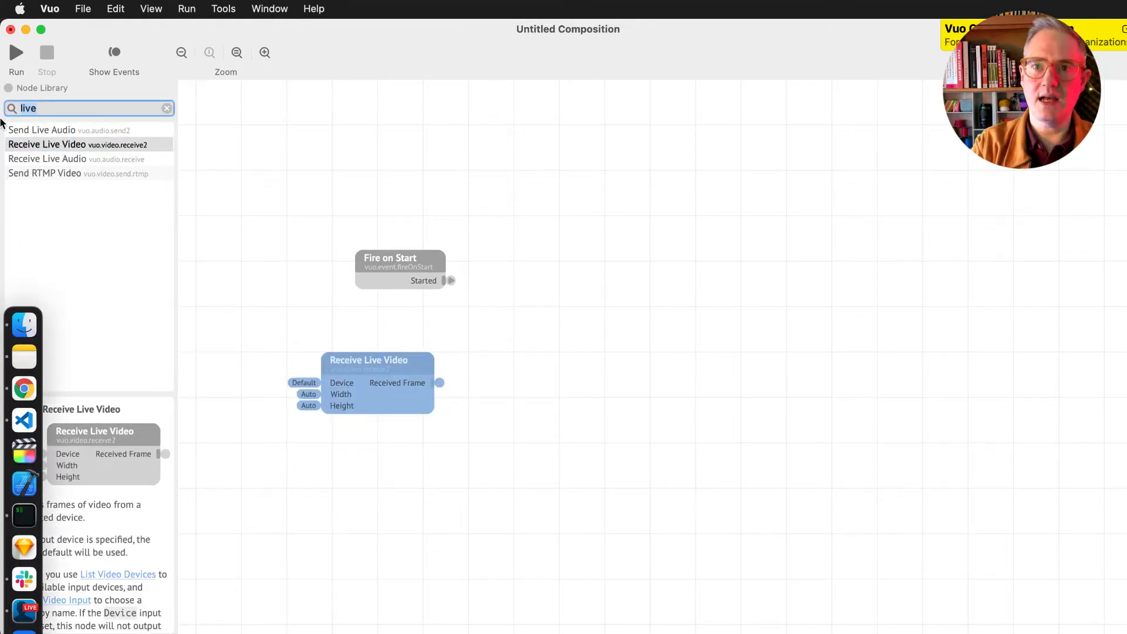
text(im)
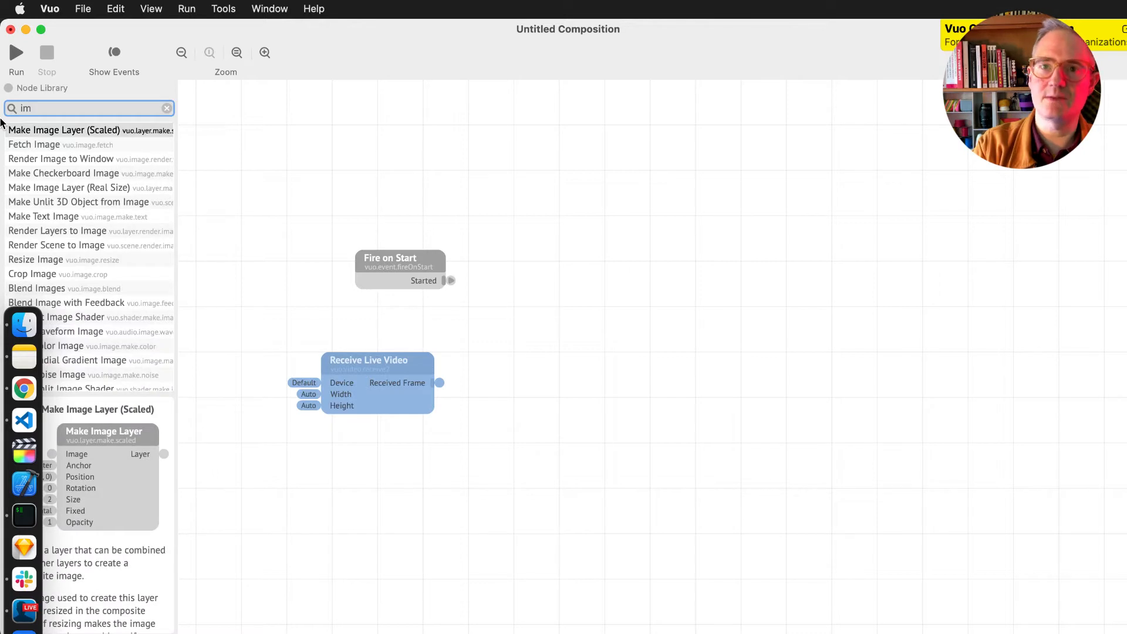
text(age to win)
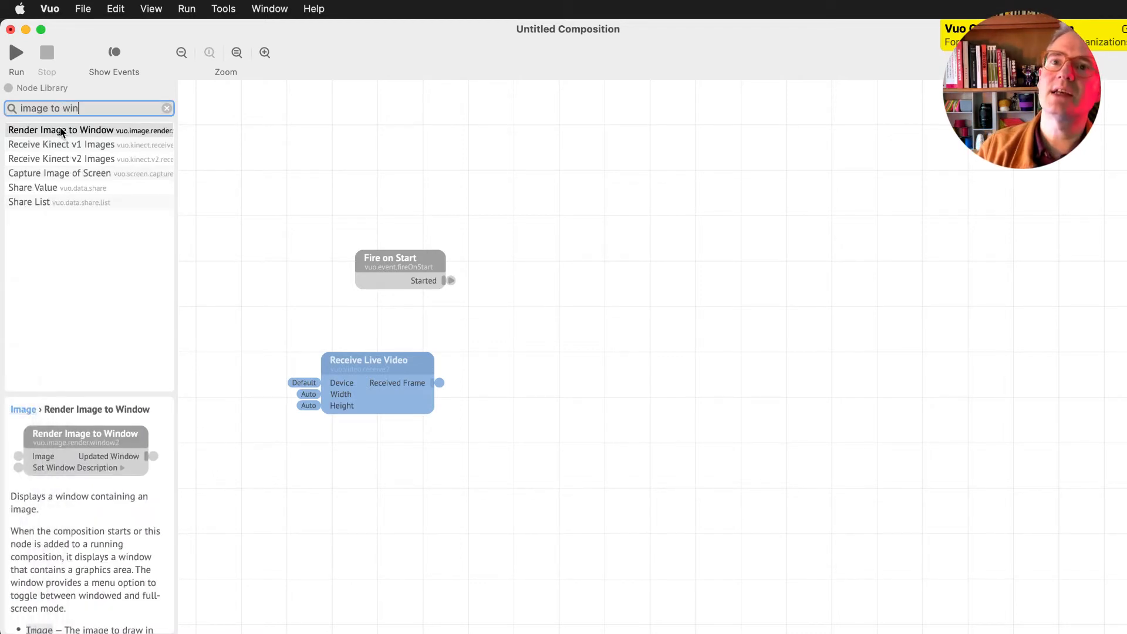
drag(60, 130, 726, 360)
drag(444, 384, 713, 382)
drag(772, 360, 591, 368)
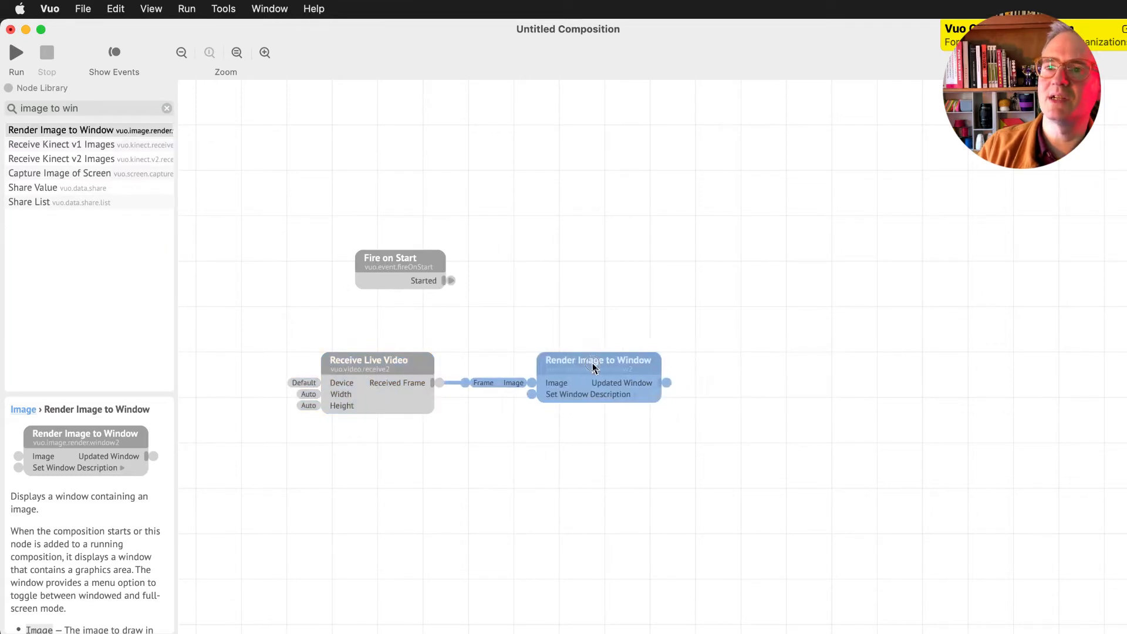
Set the Receive Live Video device to Blackmagic Design UVC Blackmagic Design and run the composition.
click(299, 382)
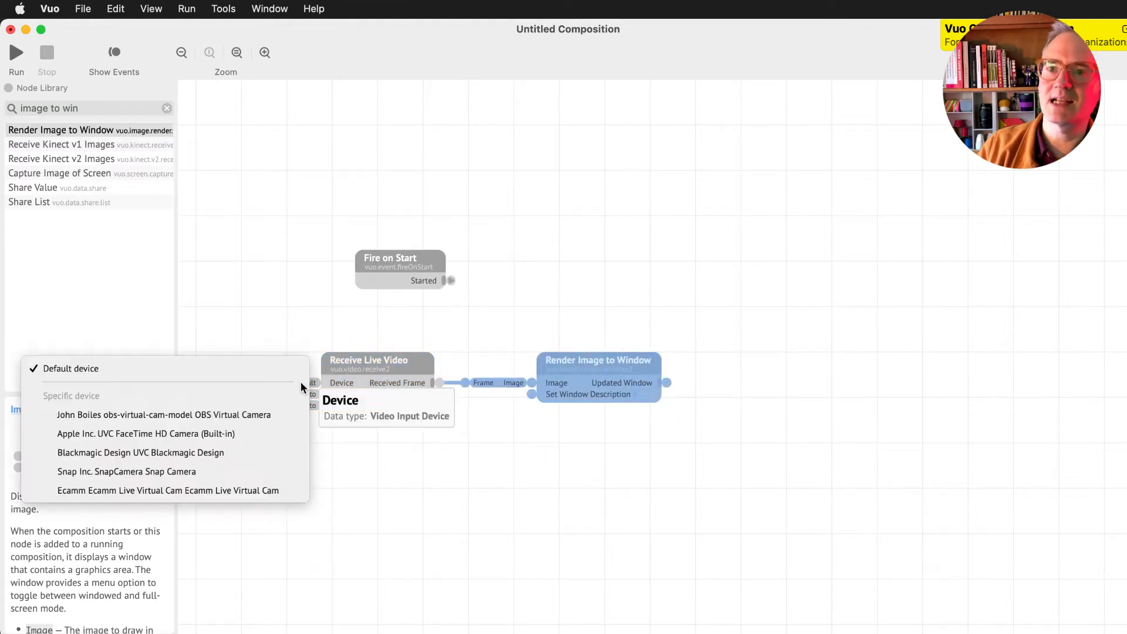
click(141, 452)
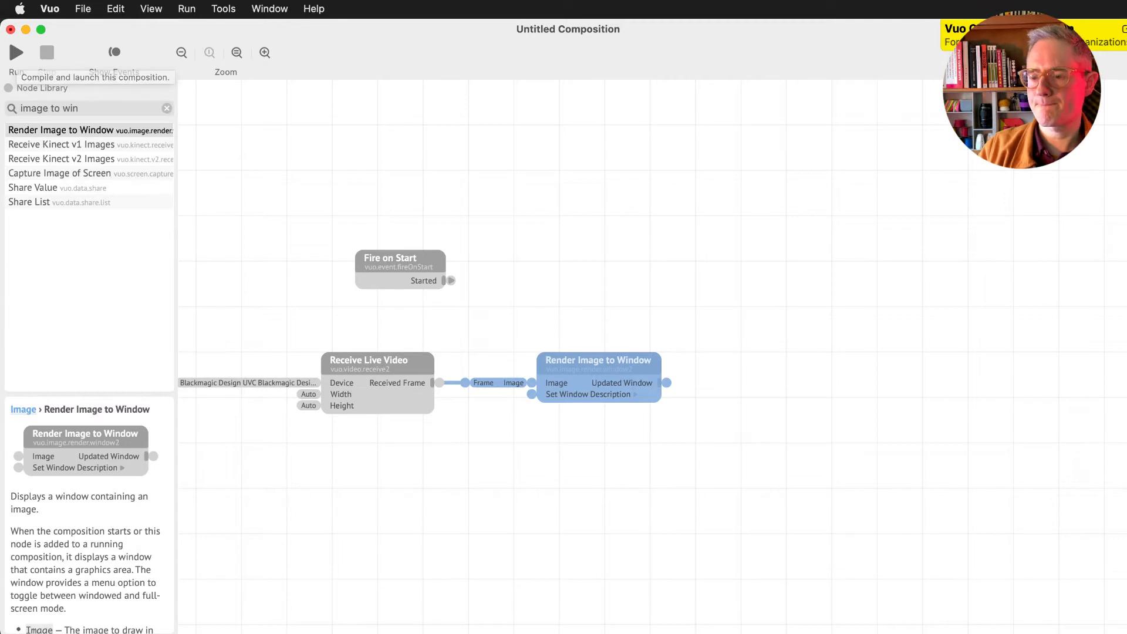
click(12, 60)
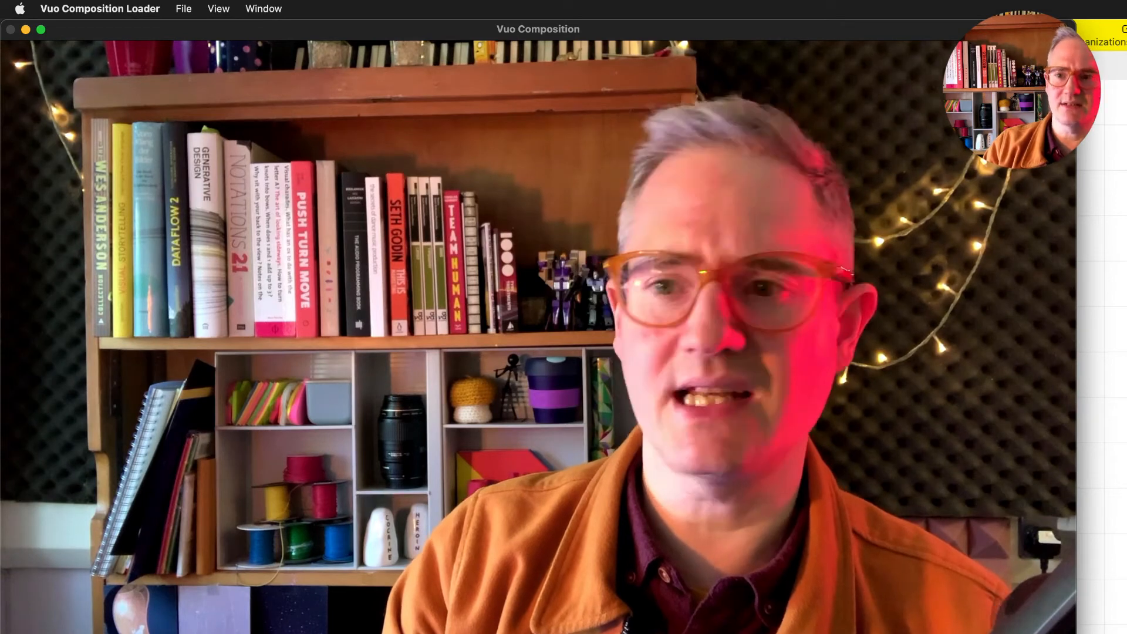
Shrink the running Vuo Composition video window and place it in the lower-right corner of the desktop, clear of the nodes.
key(super+Tab)
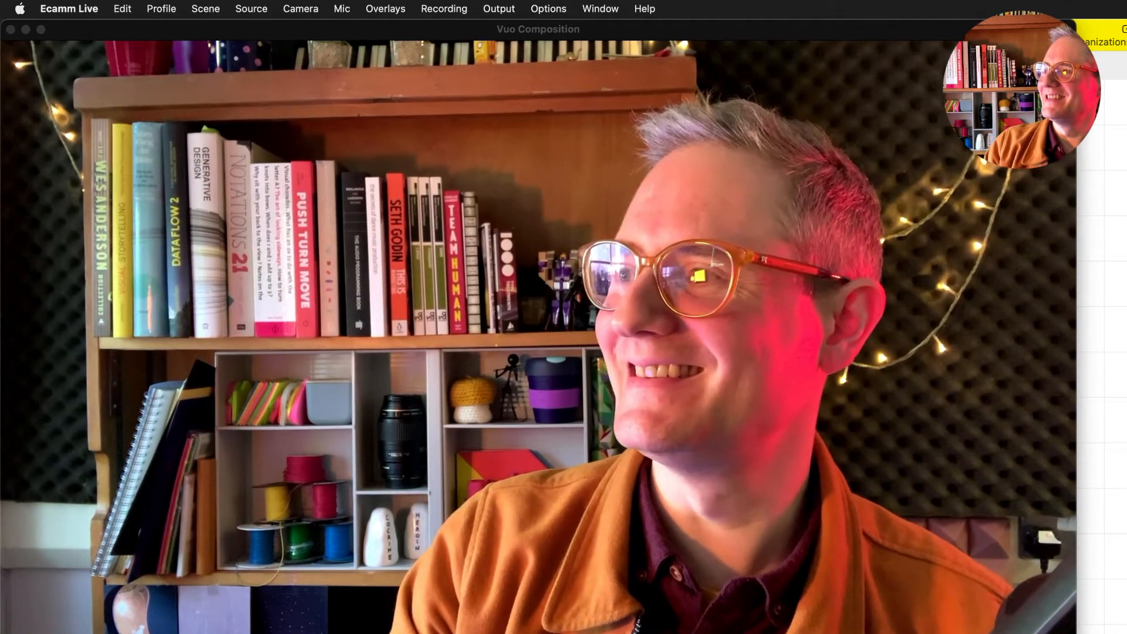
key(super+Tab)
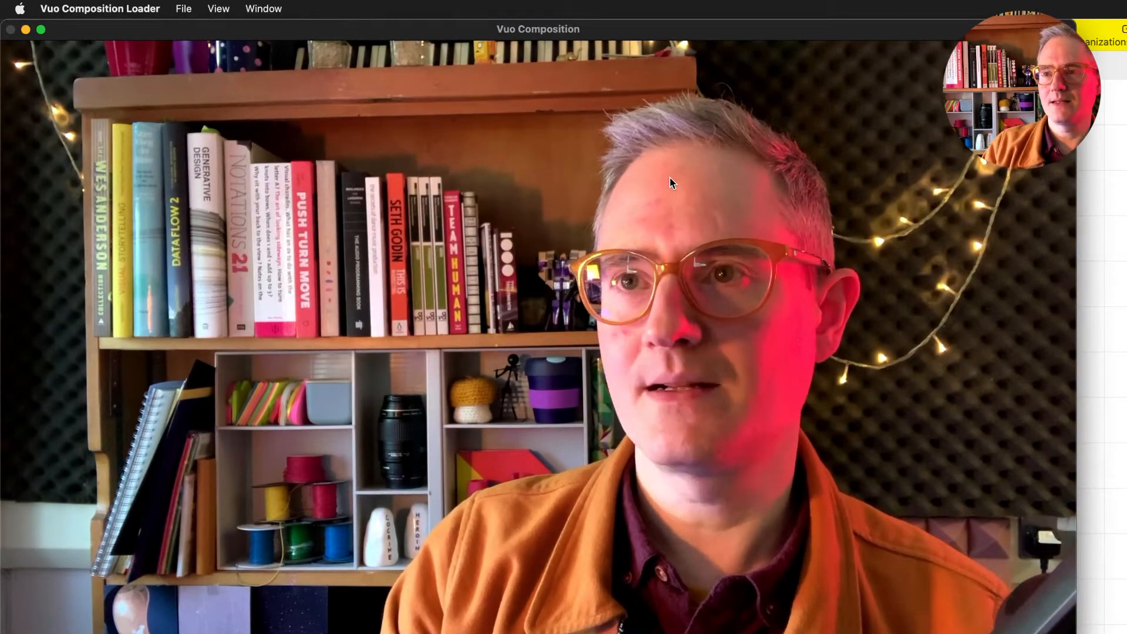
drag(681, 30, 791, 30)
drag(1121, 535, 701, 367)
drag(578, 25, 1017, 5)
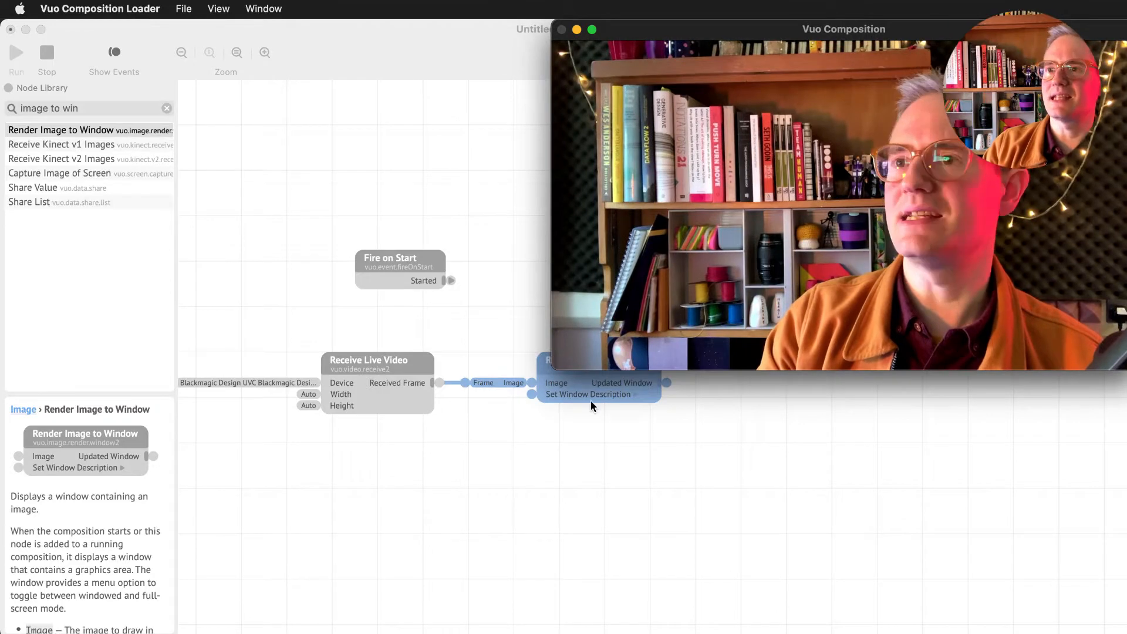
drag(558, 371, 817, 217)
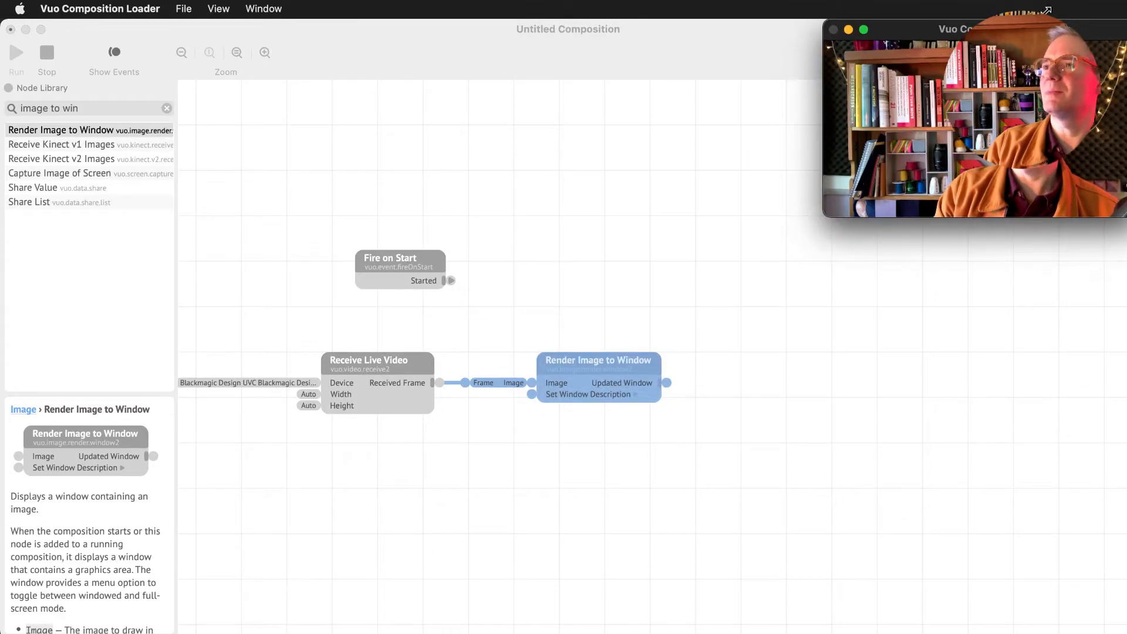
drag(1033, 27, 1033, 432)
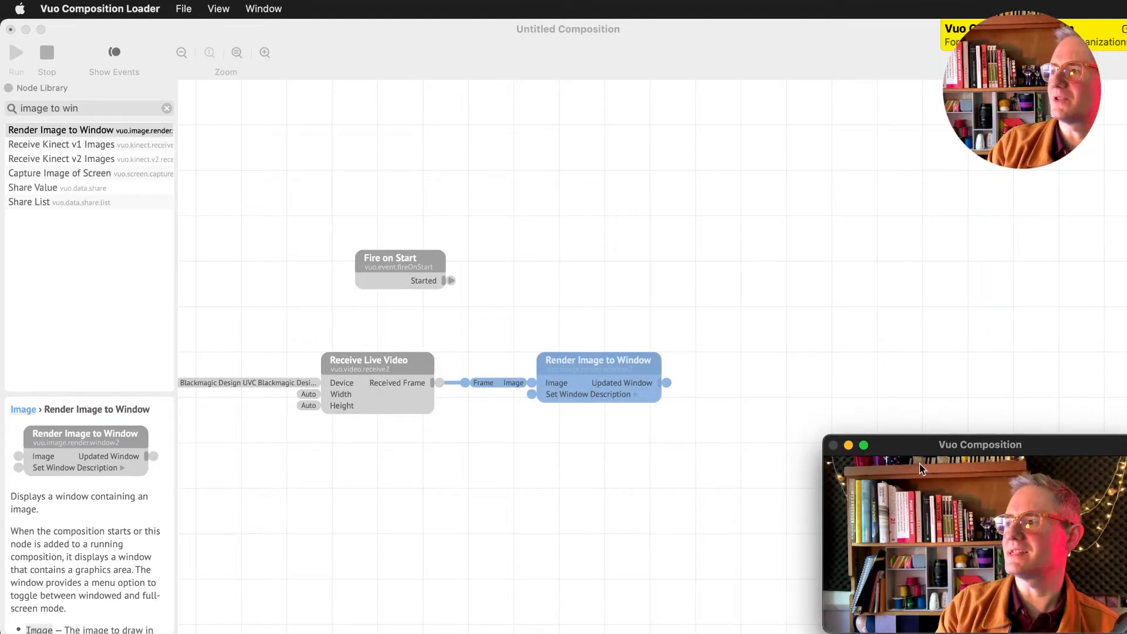
key(super+q)
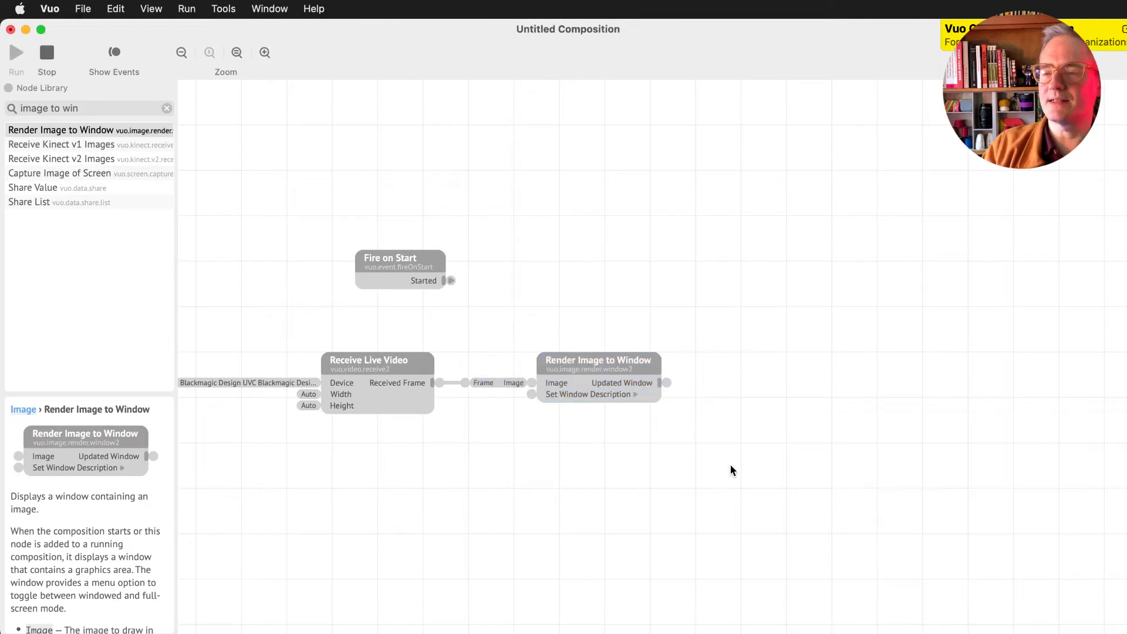
click(263, 9)
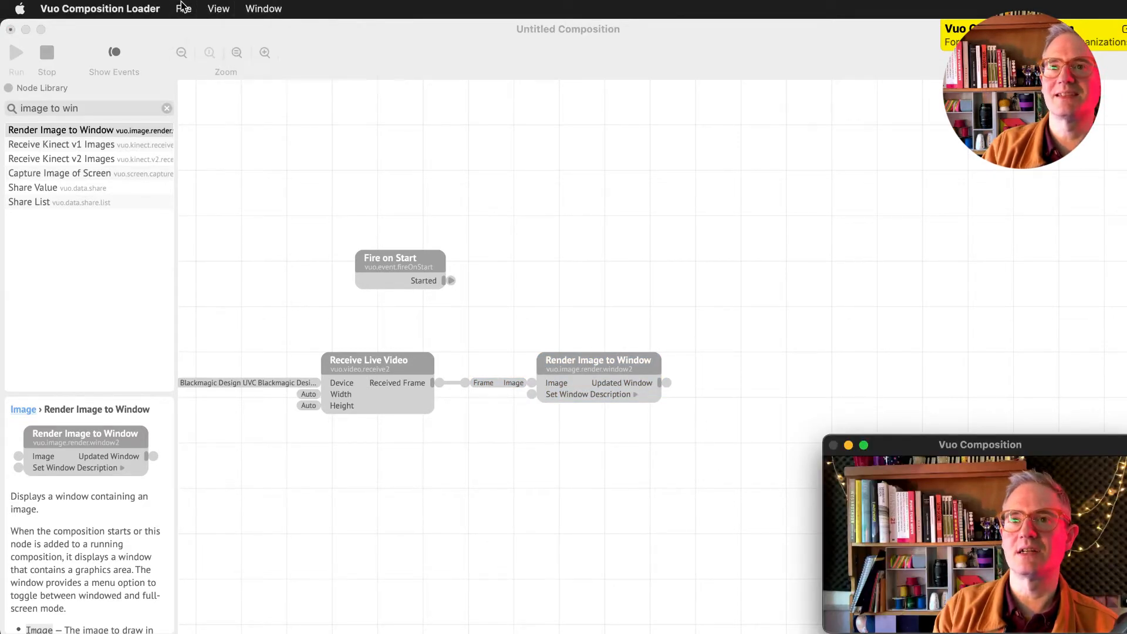
click(246, 5)
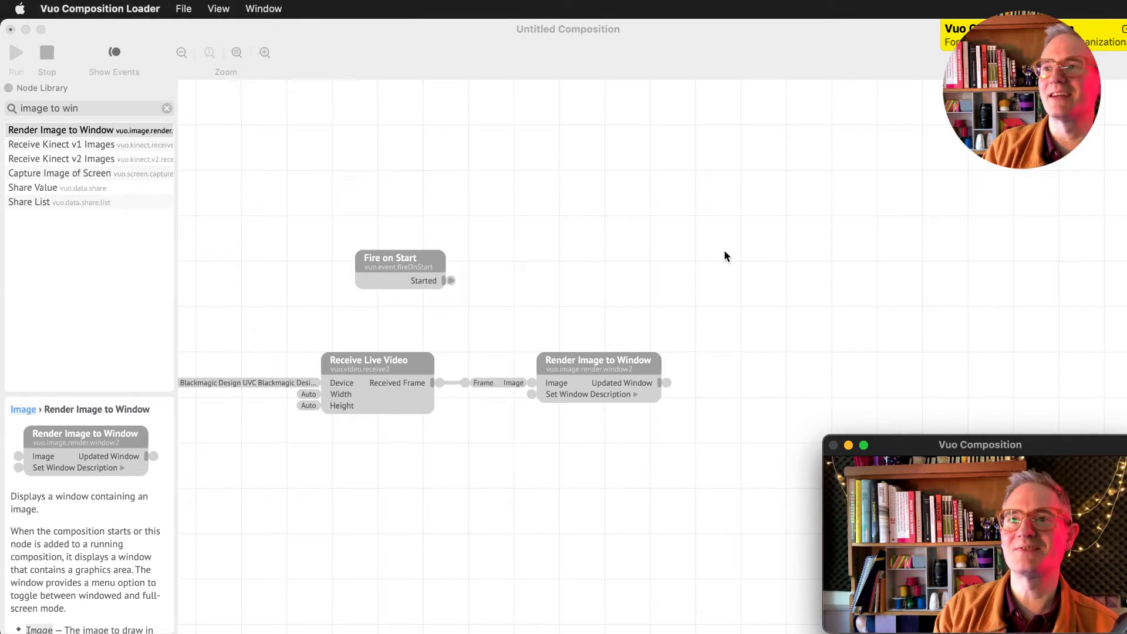
click(900, 62)
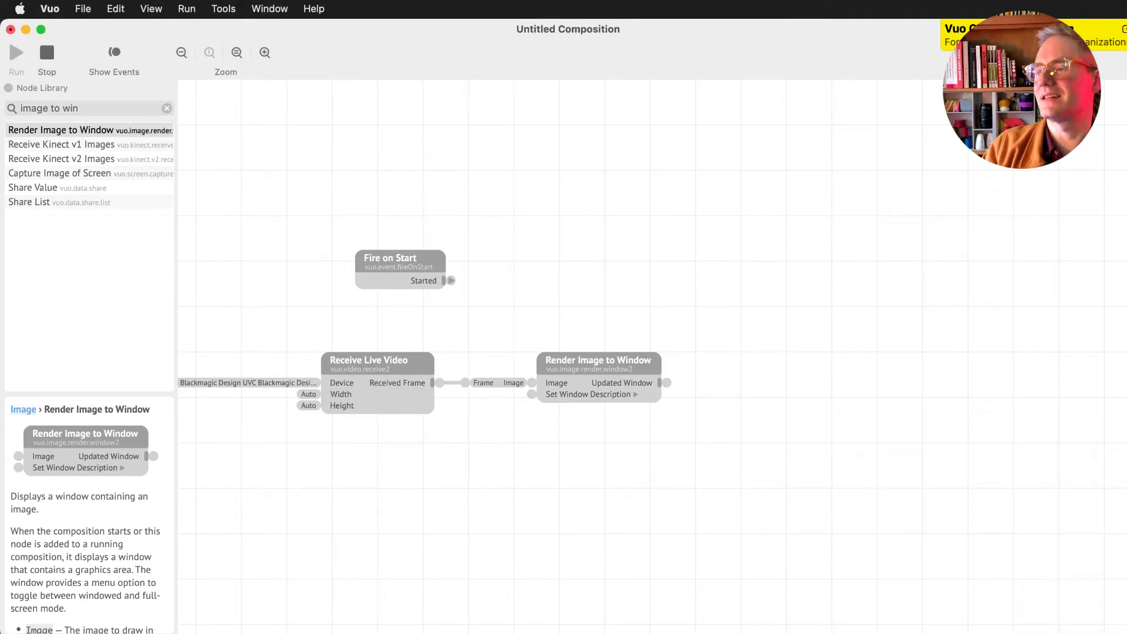
Narrow the composition editor window to make room for the live video window beside it.
drag(1126, 166, 876, 171)
click(1007, 448)
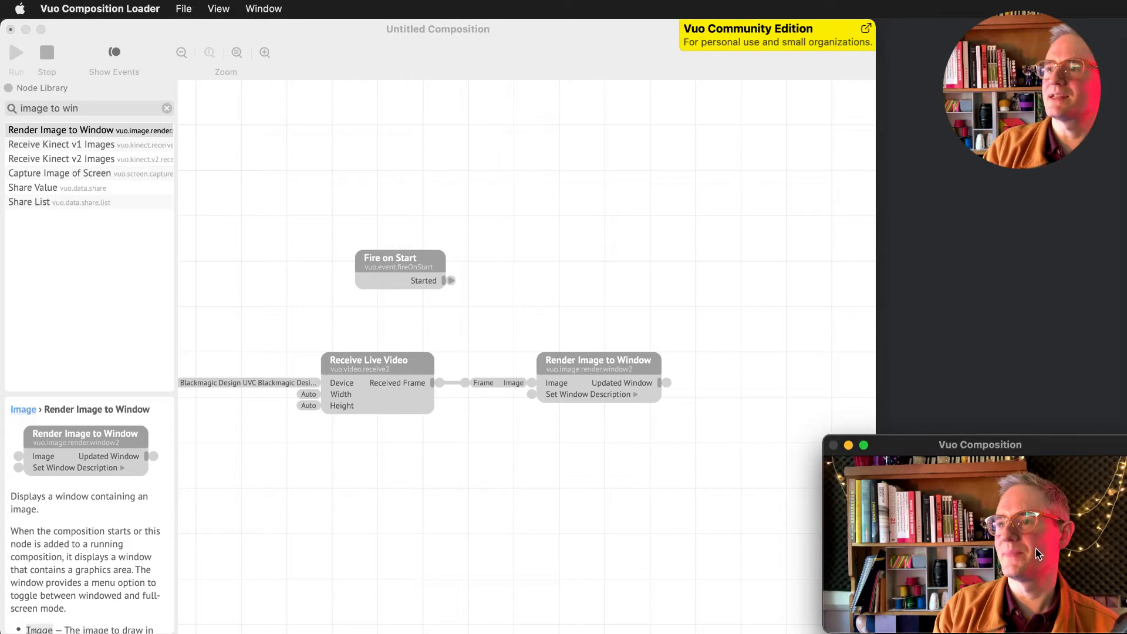
click(305, 487)
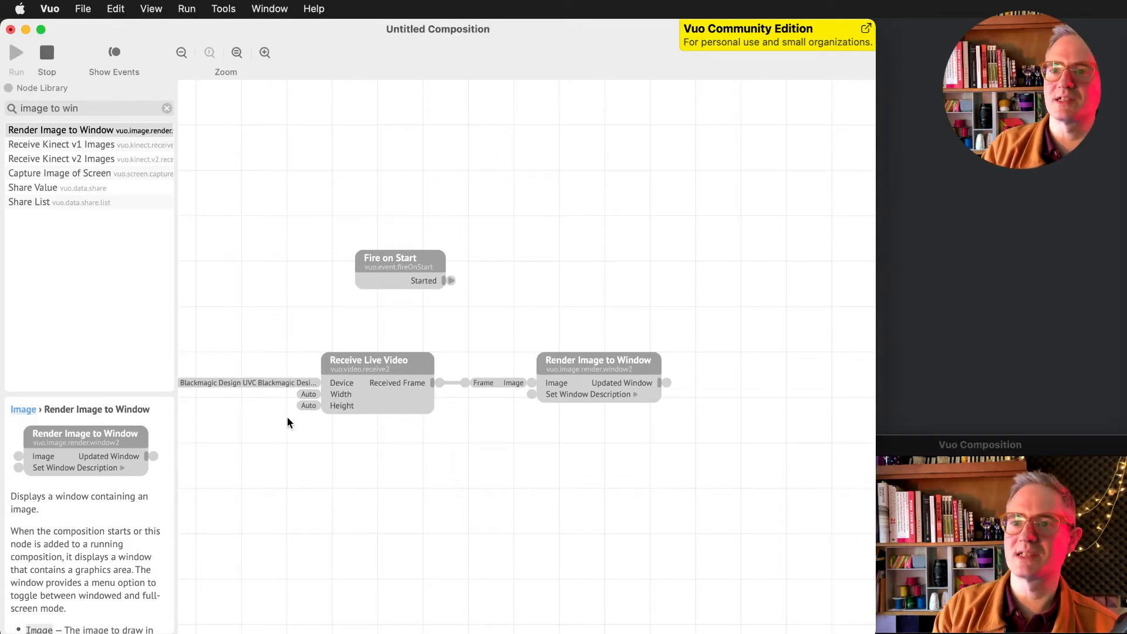
Set the Receive Live Video device to Apple Inc. UVC FaceTime HD Camera (Built-in) and inspect the Received Frame output.
click(270, 382)
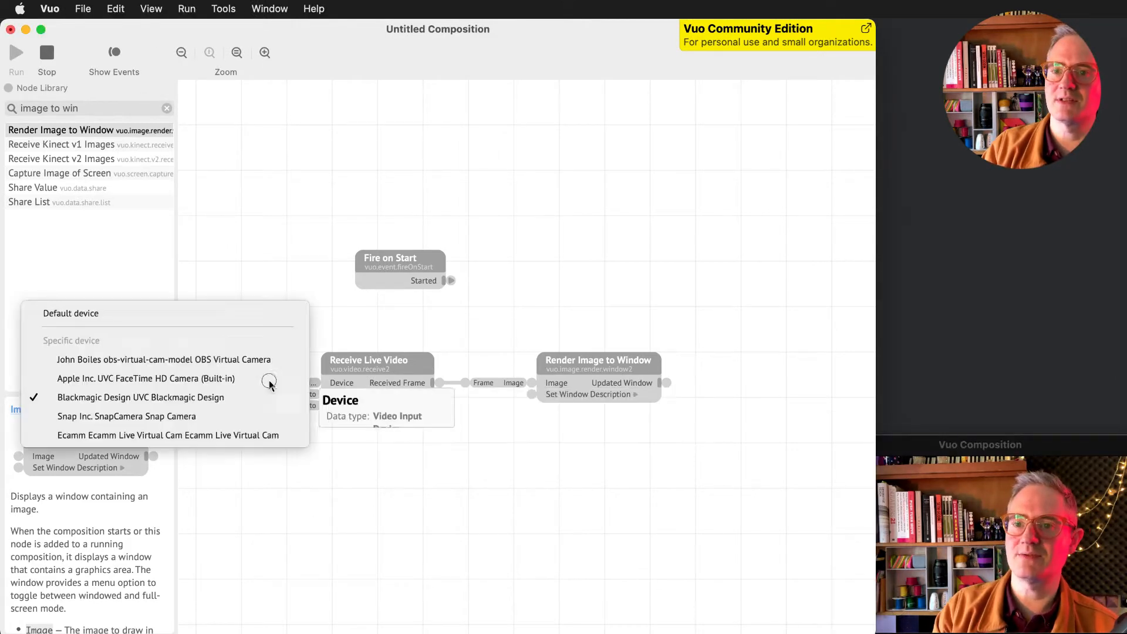
click(212, 383)
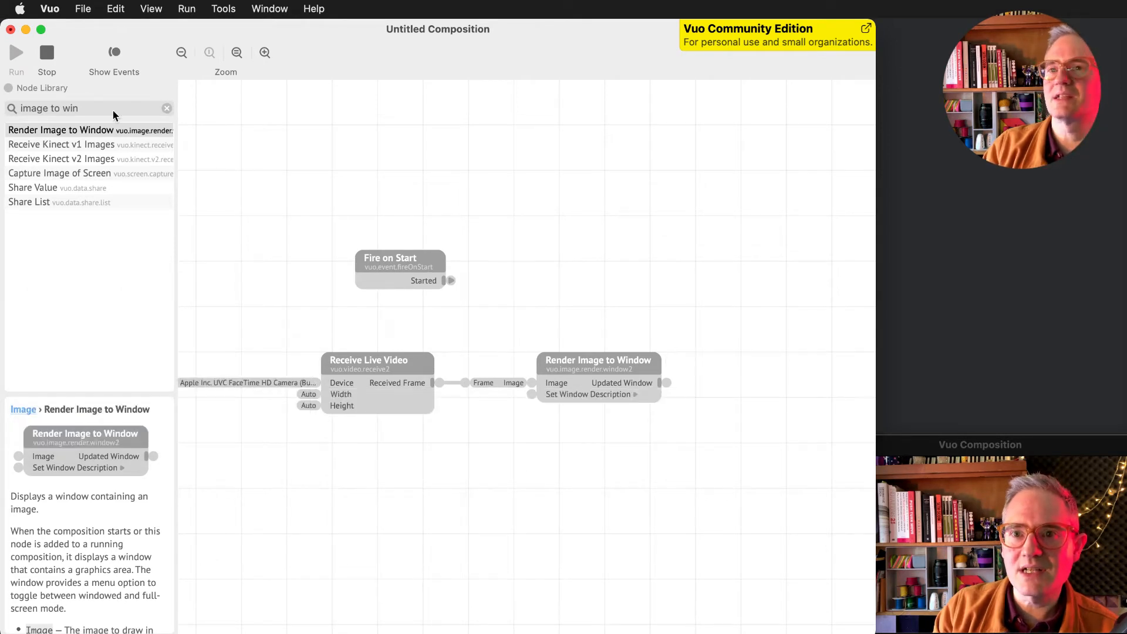
click(962, 446)
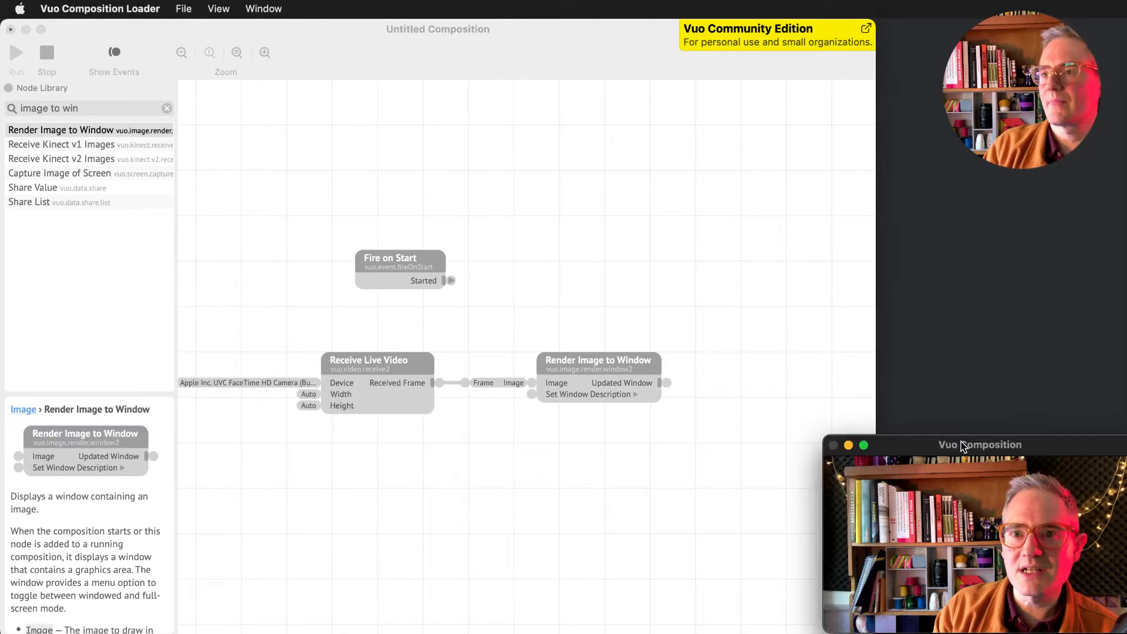
click(443, 385)
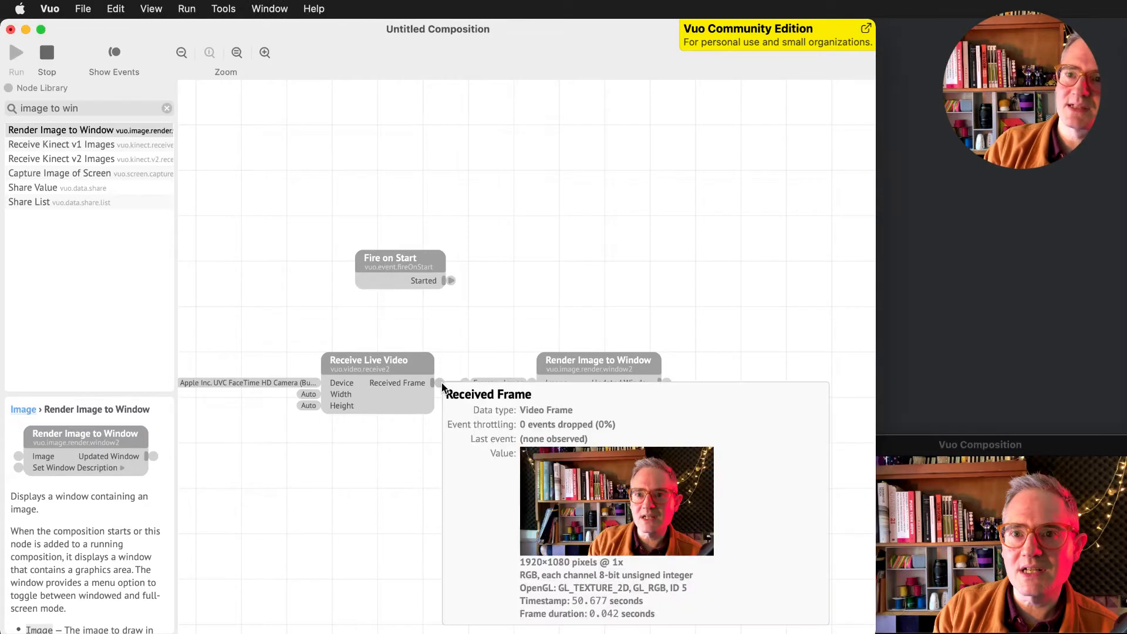
Set the Receive Live Video device back to Blackmagic Design UVC Blackmagic Design and inspect its Received Frame output.
click(290, 382)
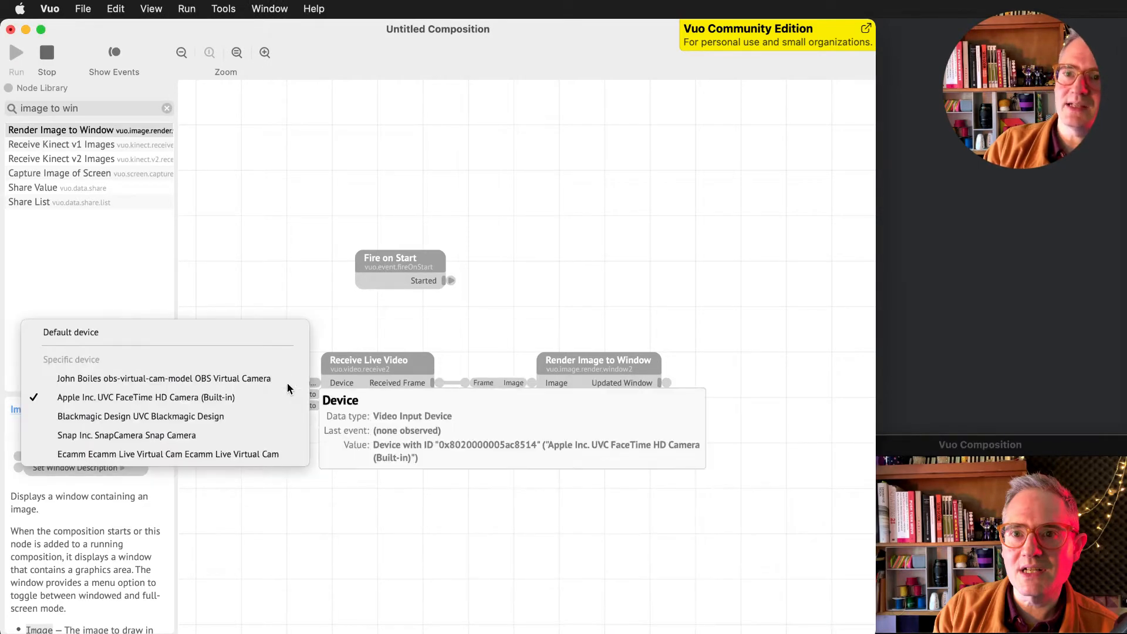
click(177, 420)
click(439, 384)
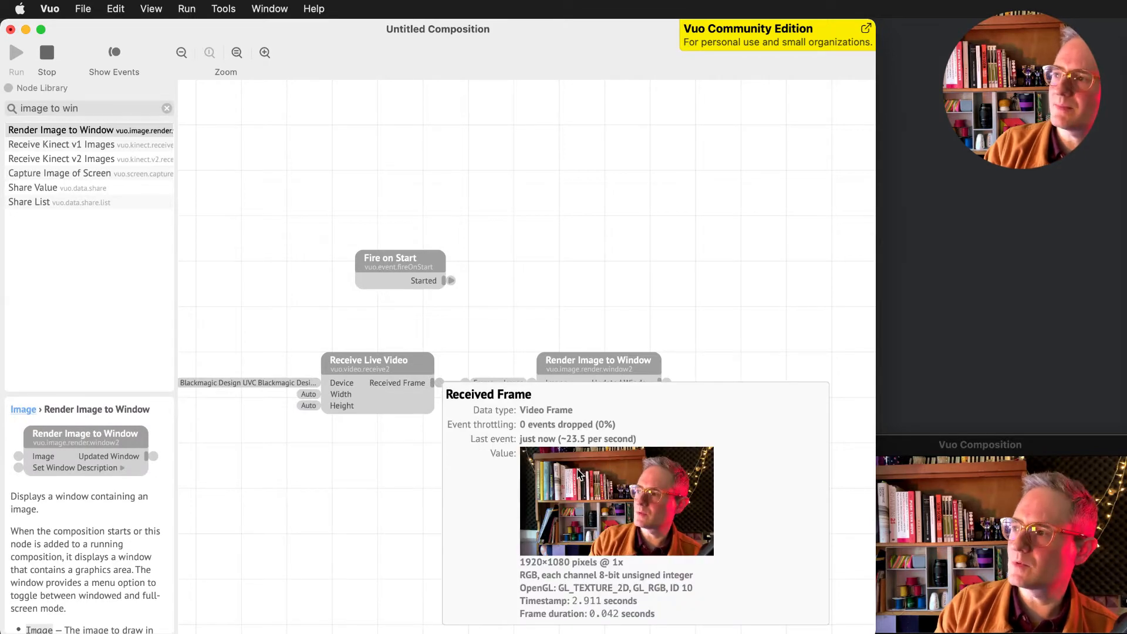
Inspect the live image arriving at the Image input of the Render Image to Window node.
click(605, 364)
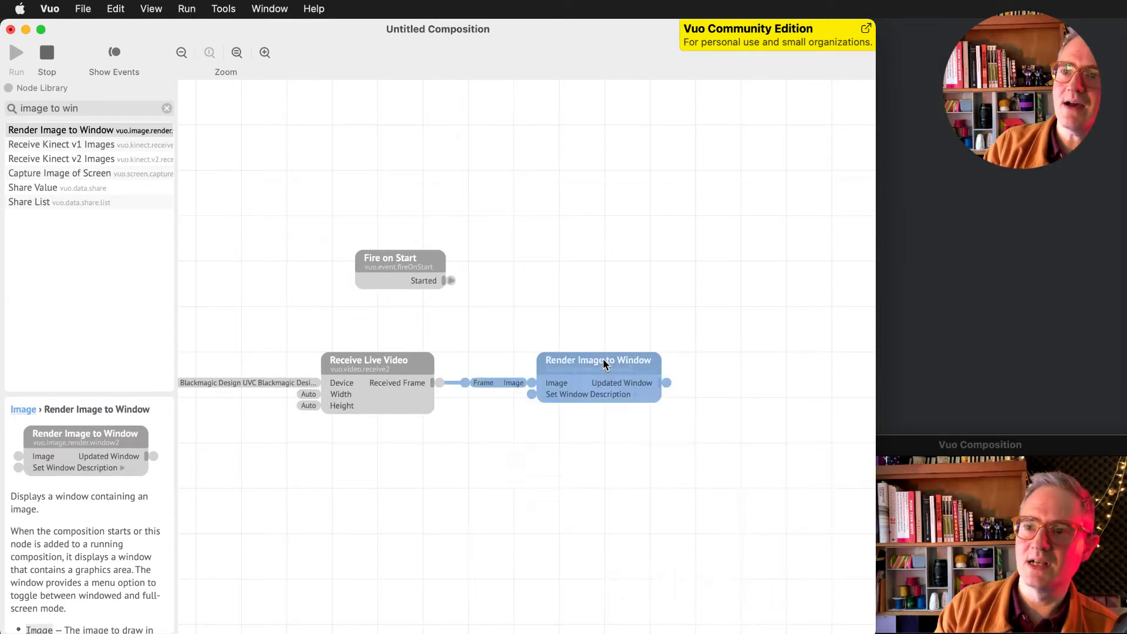
click(532, 385)
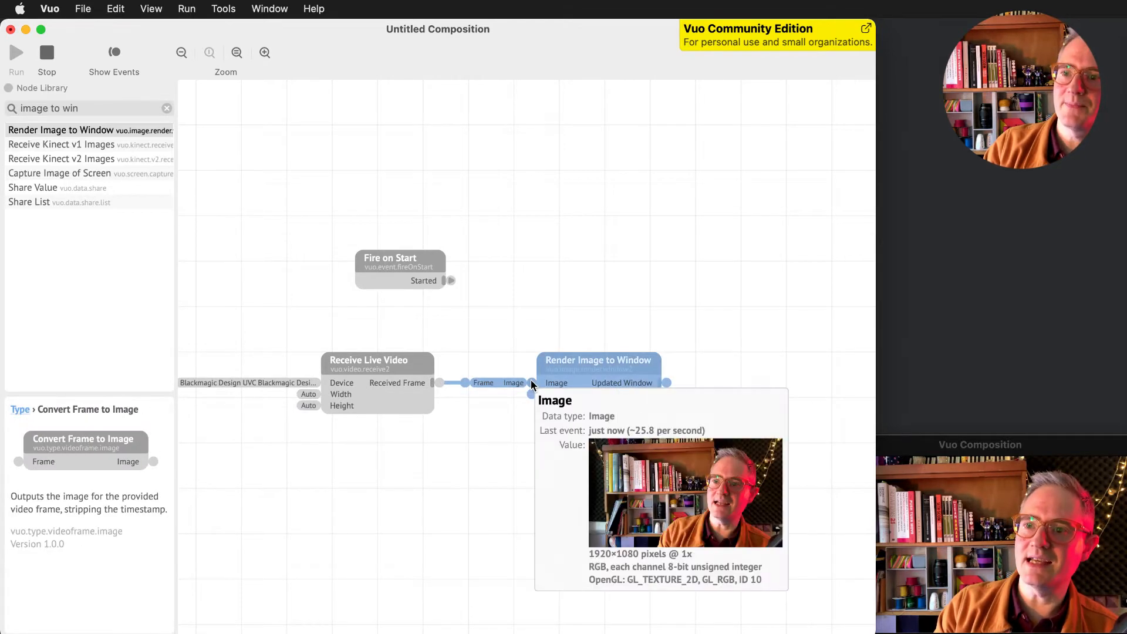
click(492, 509)
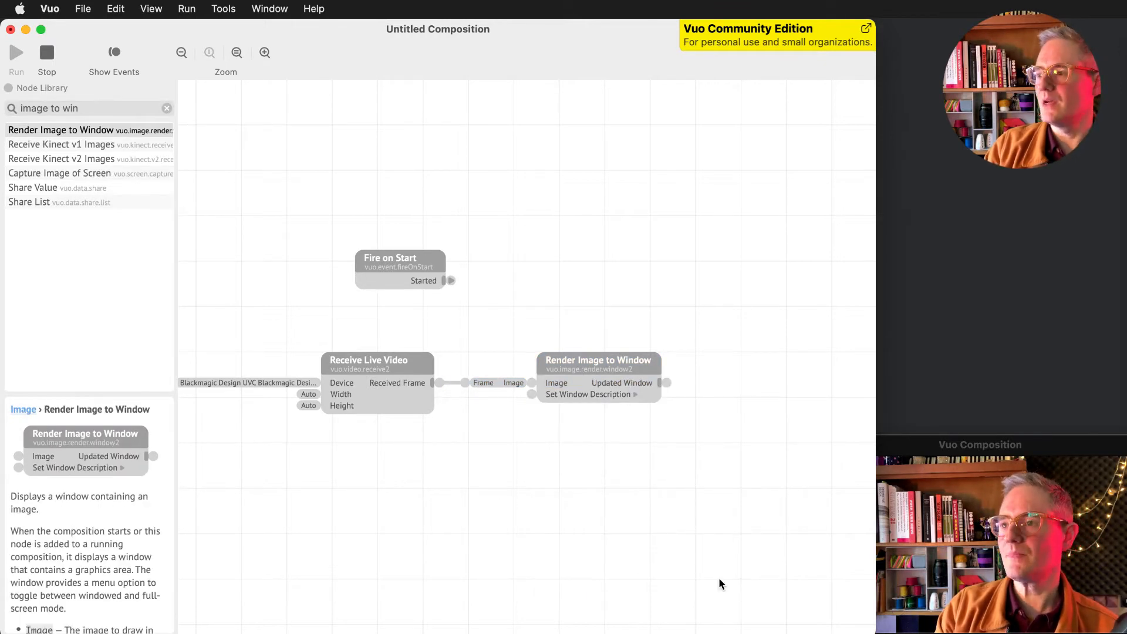
key(super+Tab)
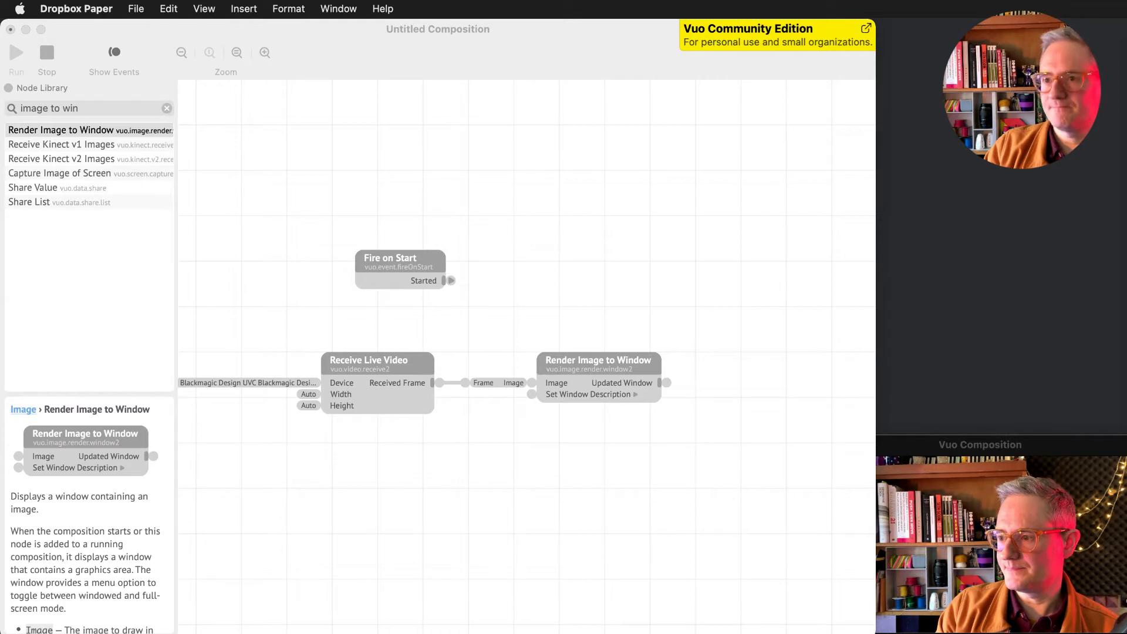
click(437, 499)
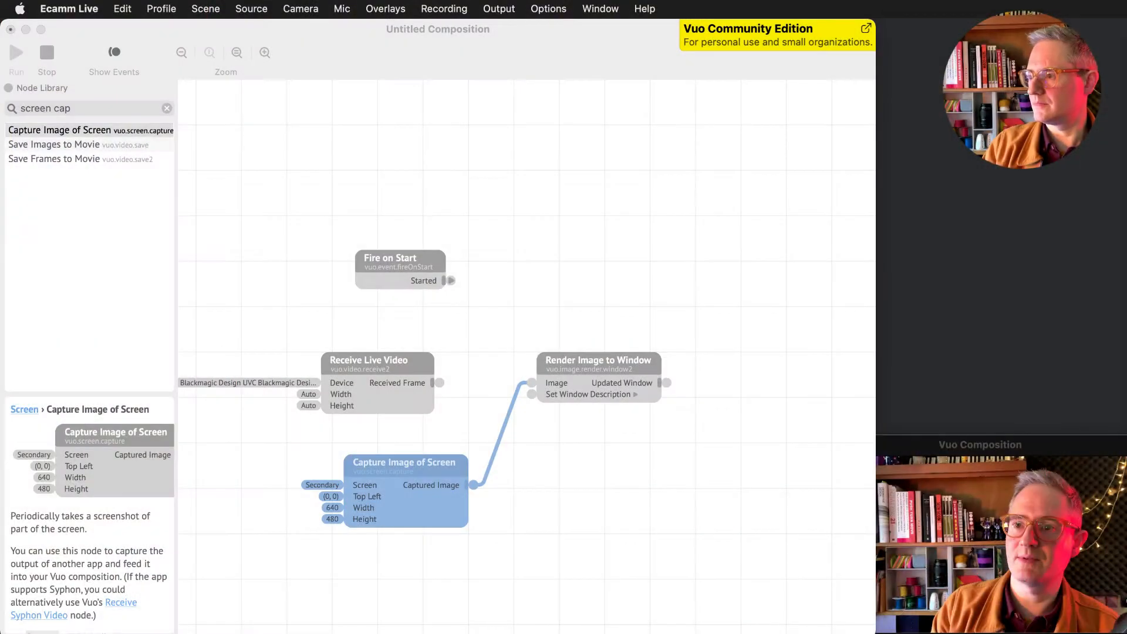
Replace the Capture Image of Screen node with a new one whose Captured Image output feeds Render Image to Window's Image input.
click(428, 463)
key(Delete)
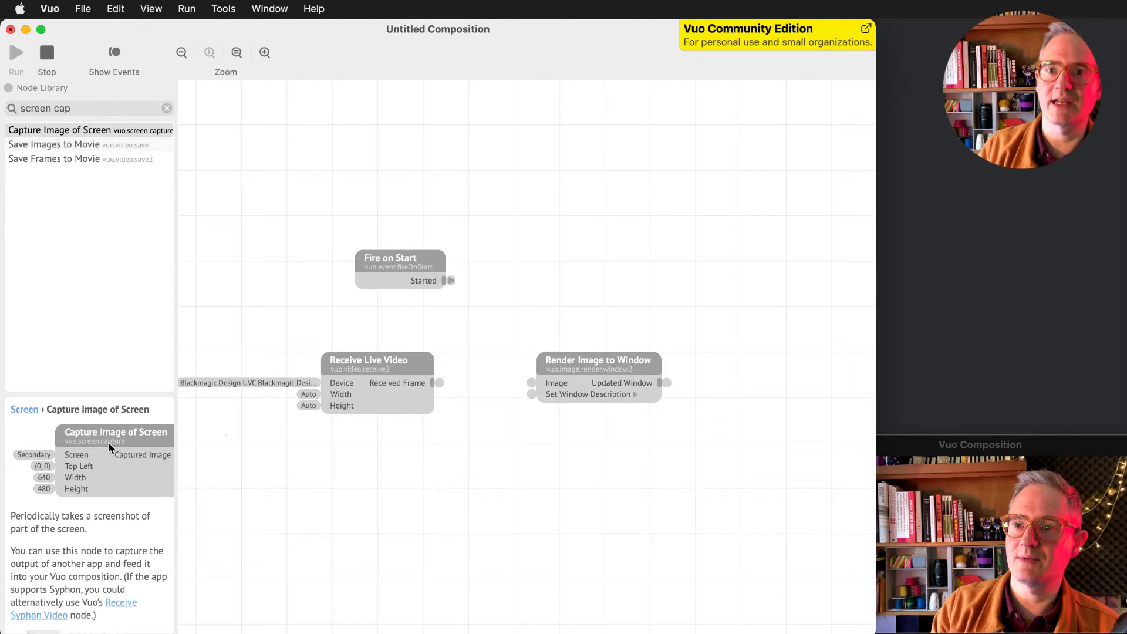
drag(114, 441, 532, 381)
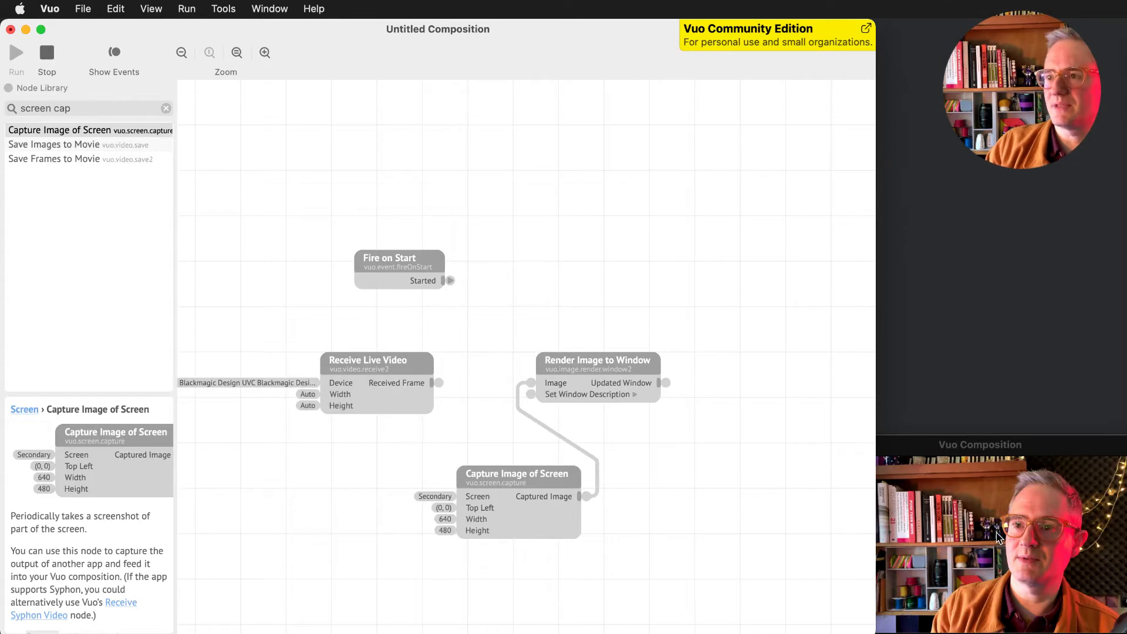
mouse_move(586, 500)
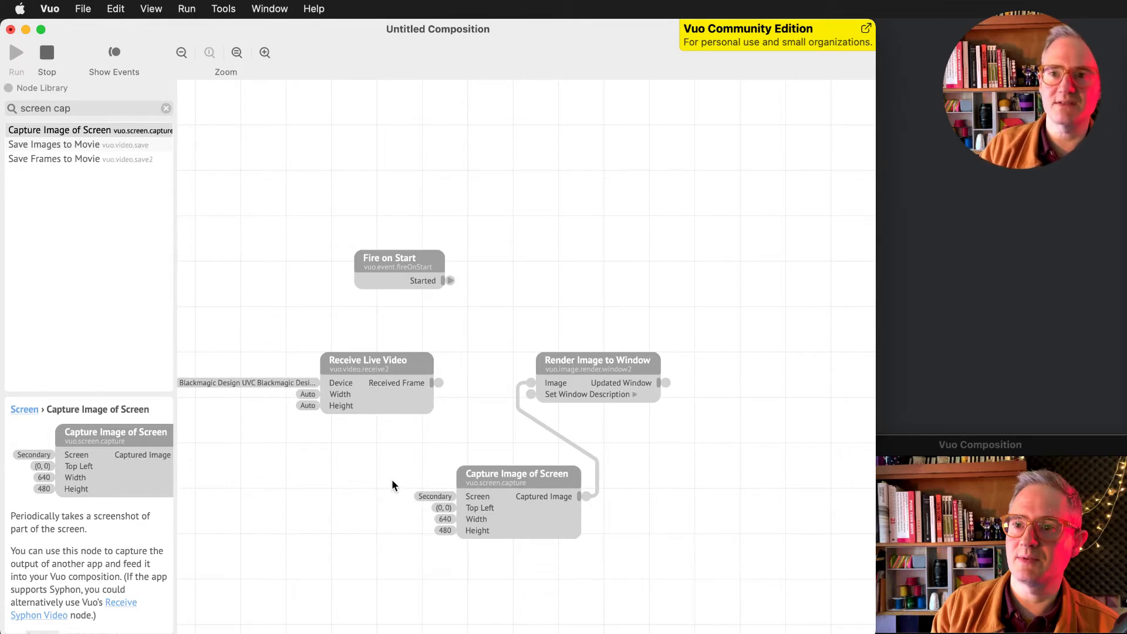
Search the node library for "per" and add a Fire Periodically node beside the Capture Image of Screen node.
drag(78, 110, 1, 109)
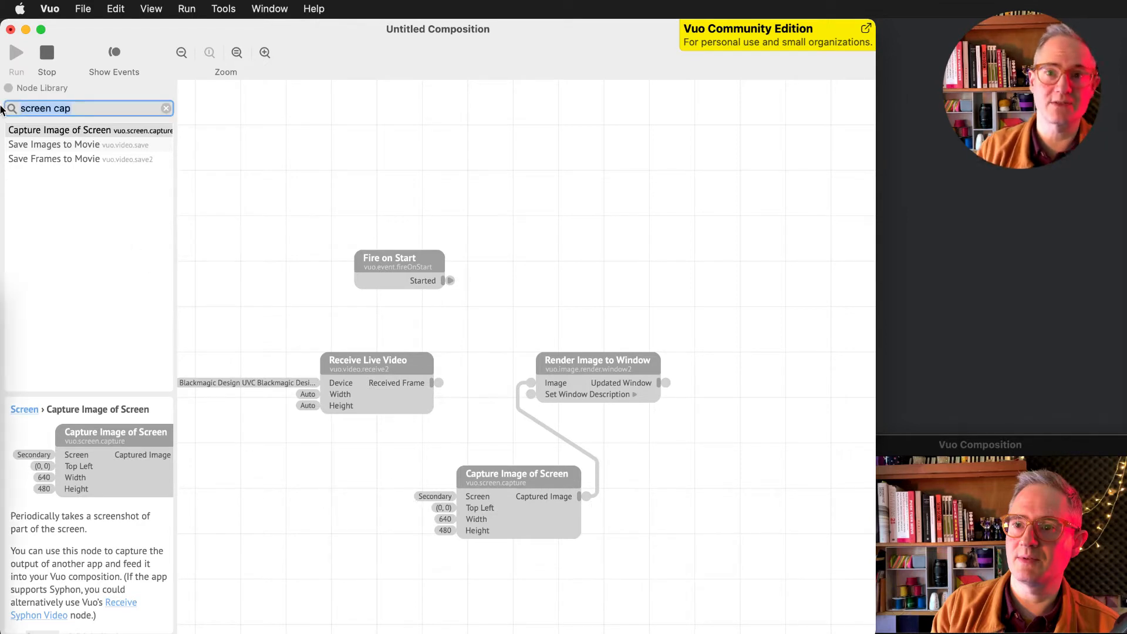
text(pi)
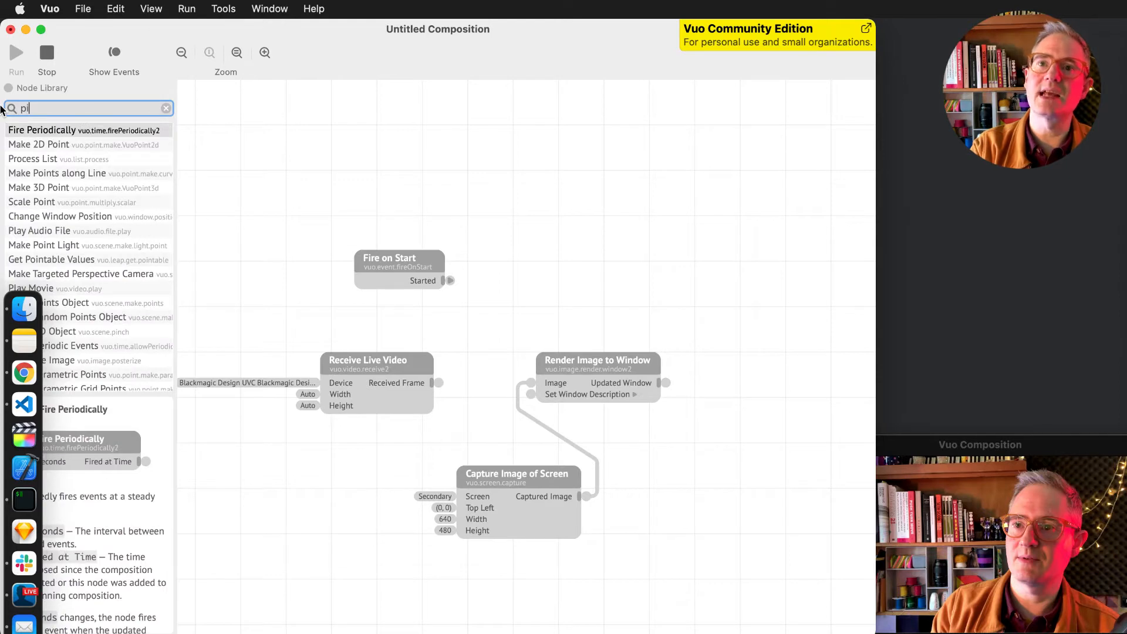
key(BackSpace)
text(er)
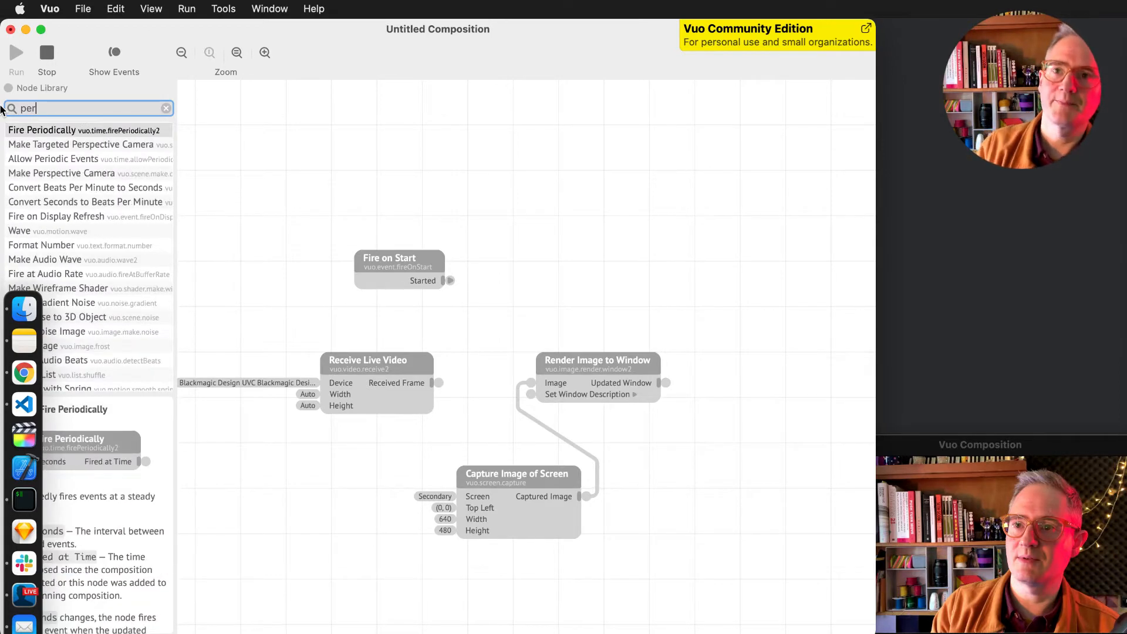
drag(43, 130, 291, 492)
Set the Fire Periodically node's Seconds interval to 0.03333.
double_click(245, 508)
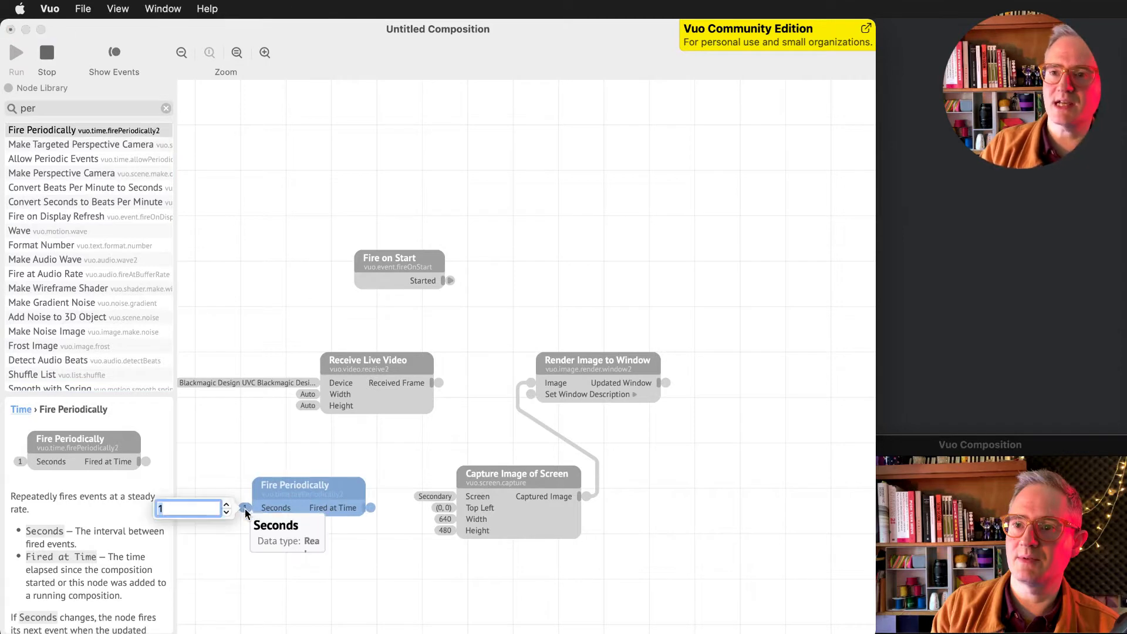
text(0.03333)
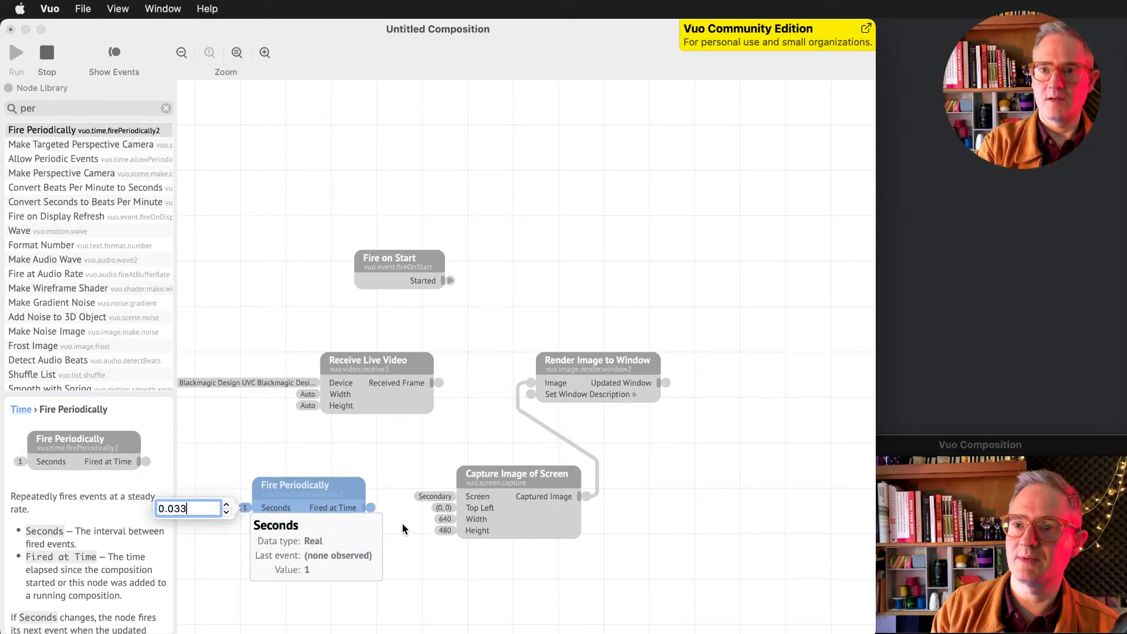
key(Return)
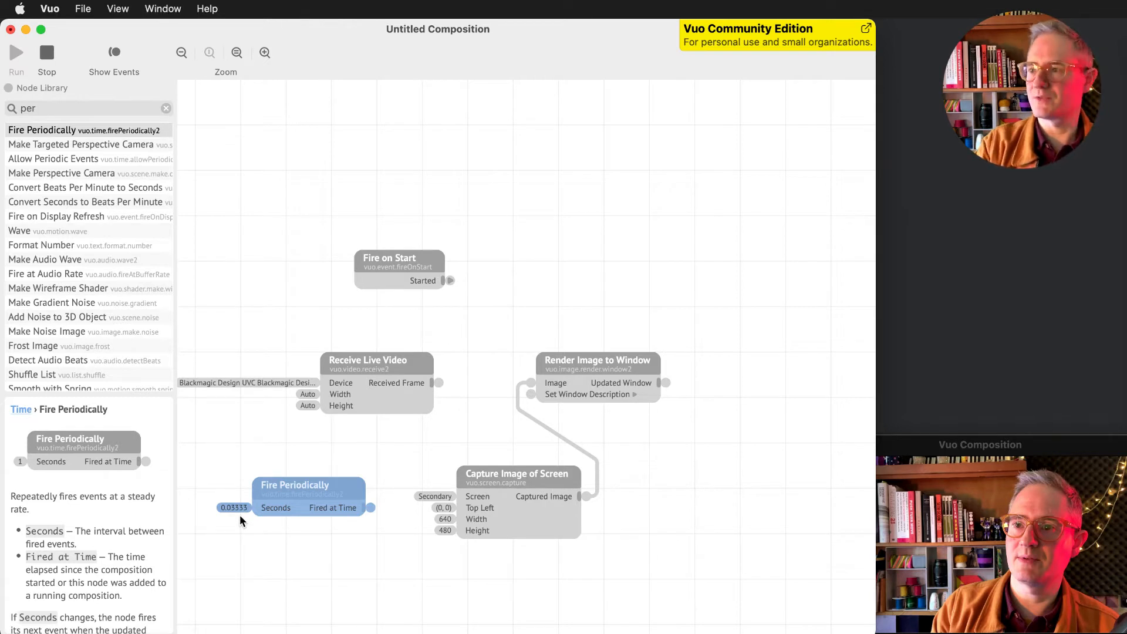
Calculate 1/30 and 1/60 with Spotlight to compare the firing intervals for 30 and 60 frames per second.
key(super+space)
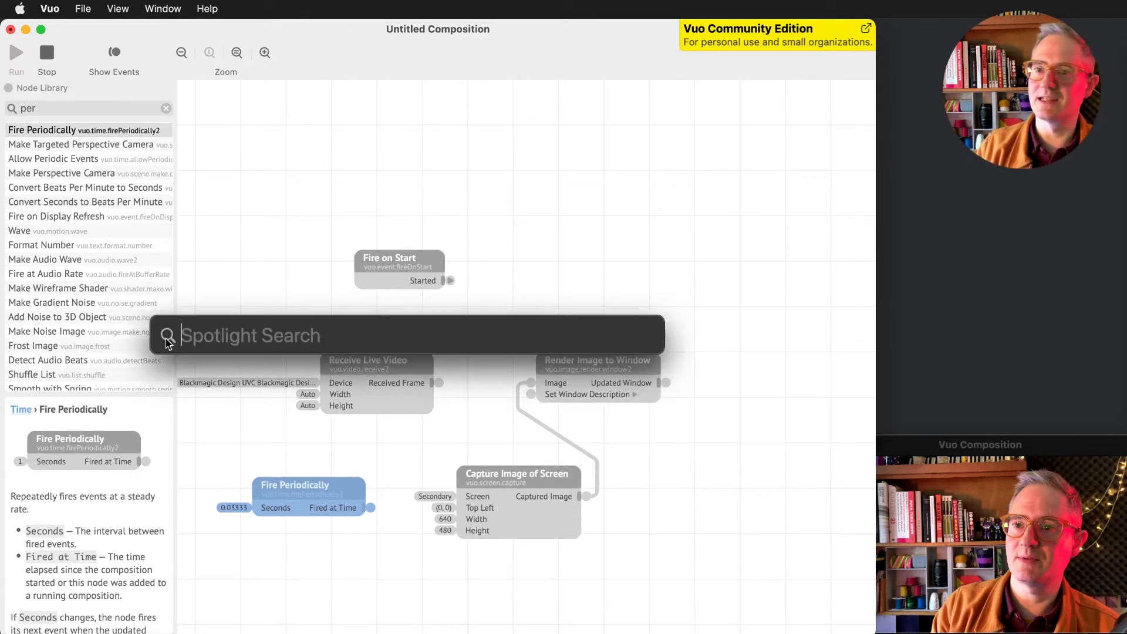
text(1/30)
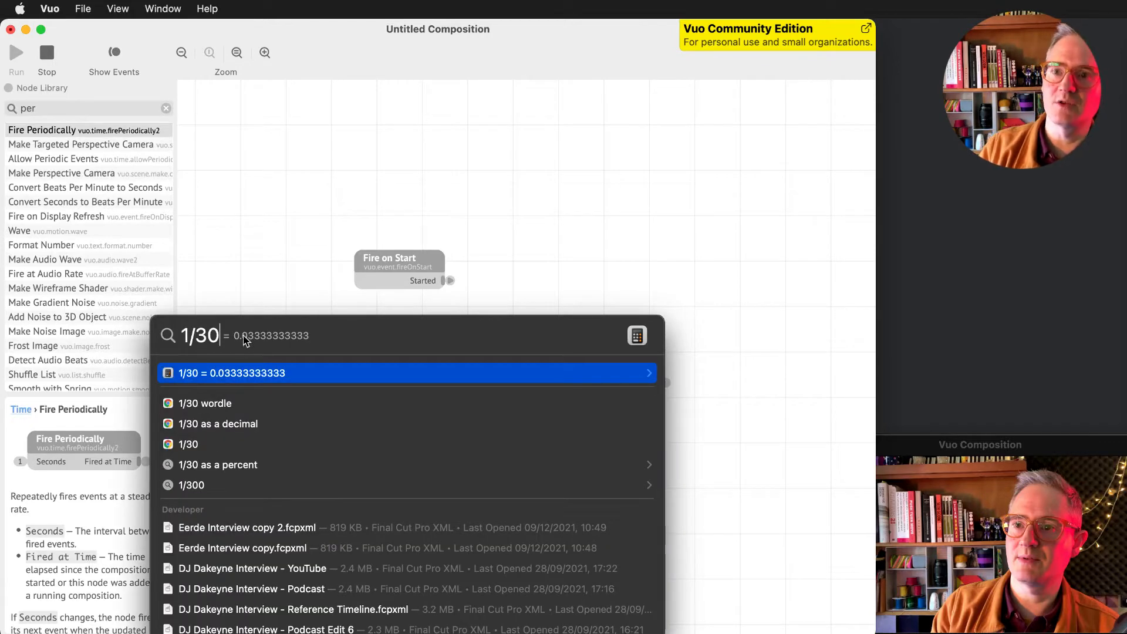
key(BackSpace)
text(60)
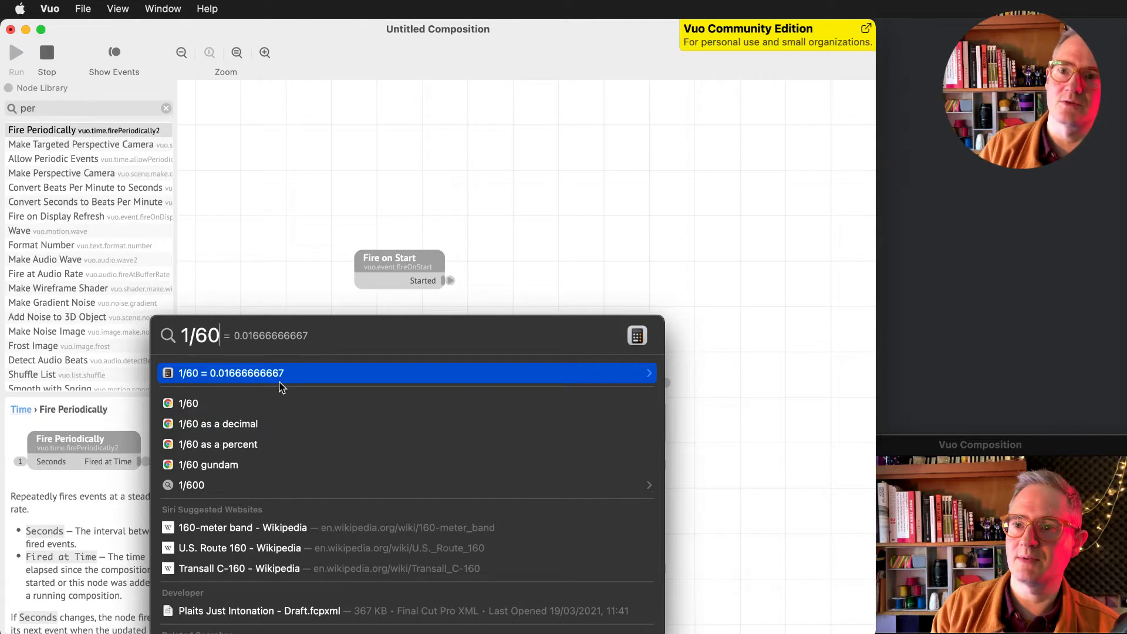
key(Escape)
key(Escape)
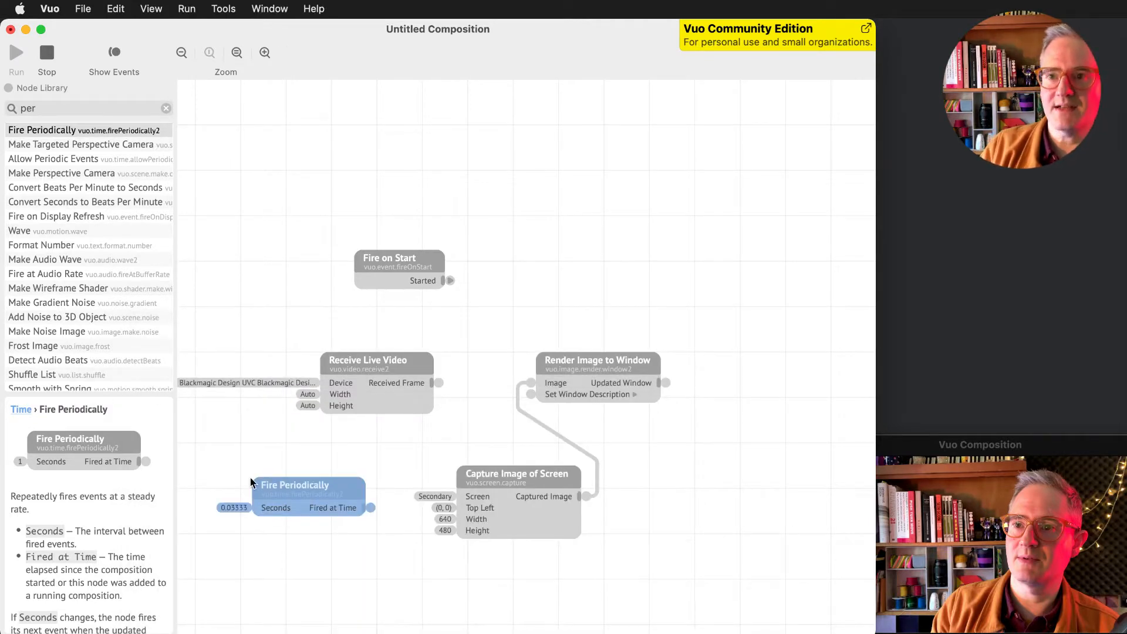
Connect Fire Periodically's Fired at Time output to the Screen input of the Capture Image of Screen node.
click(231, 510)
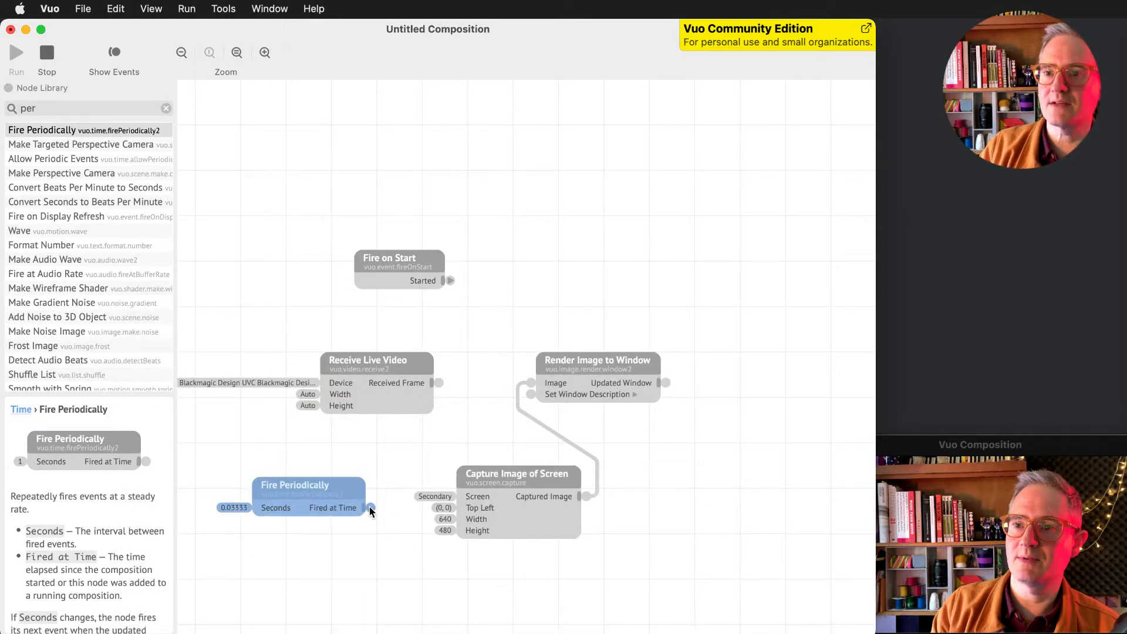
mouse_move(370, 507)
mouse_down()
mouse_move(451, 487)
mouse_move(371, 507)
mouse_up()
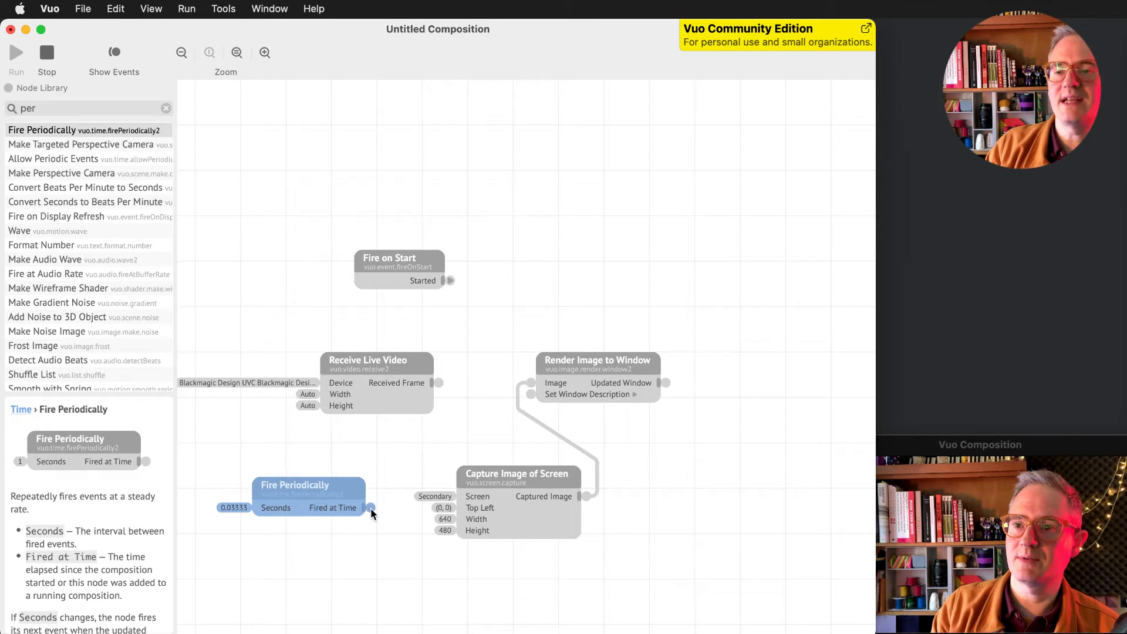
drag(370, 508, 494, 478)
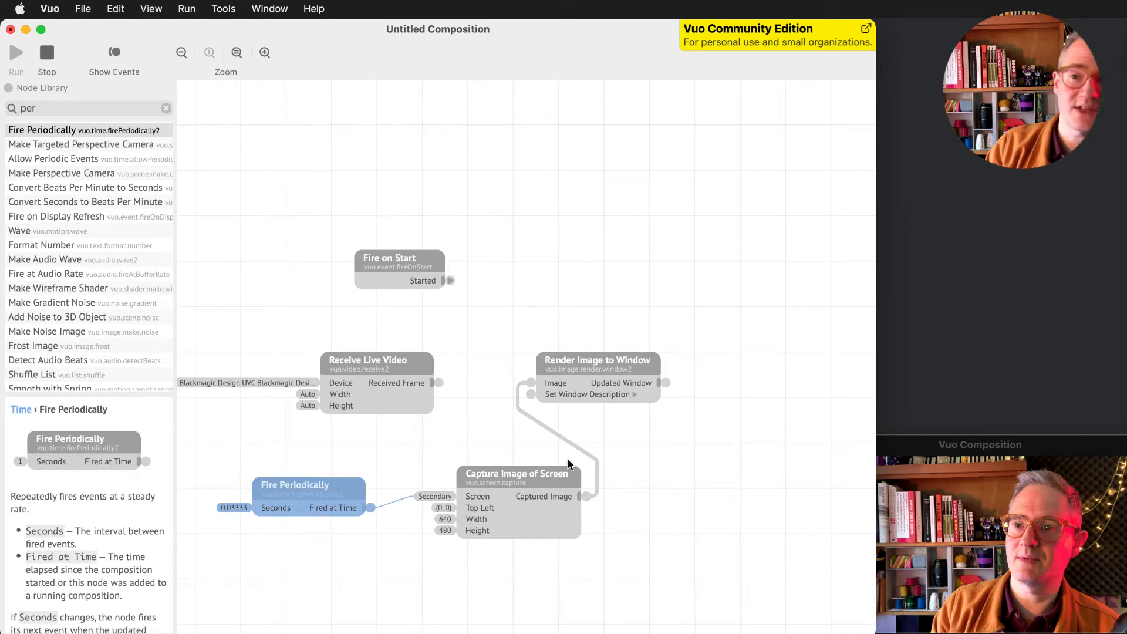
click(540, 476)
click(529, 456)
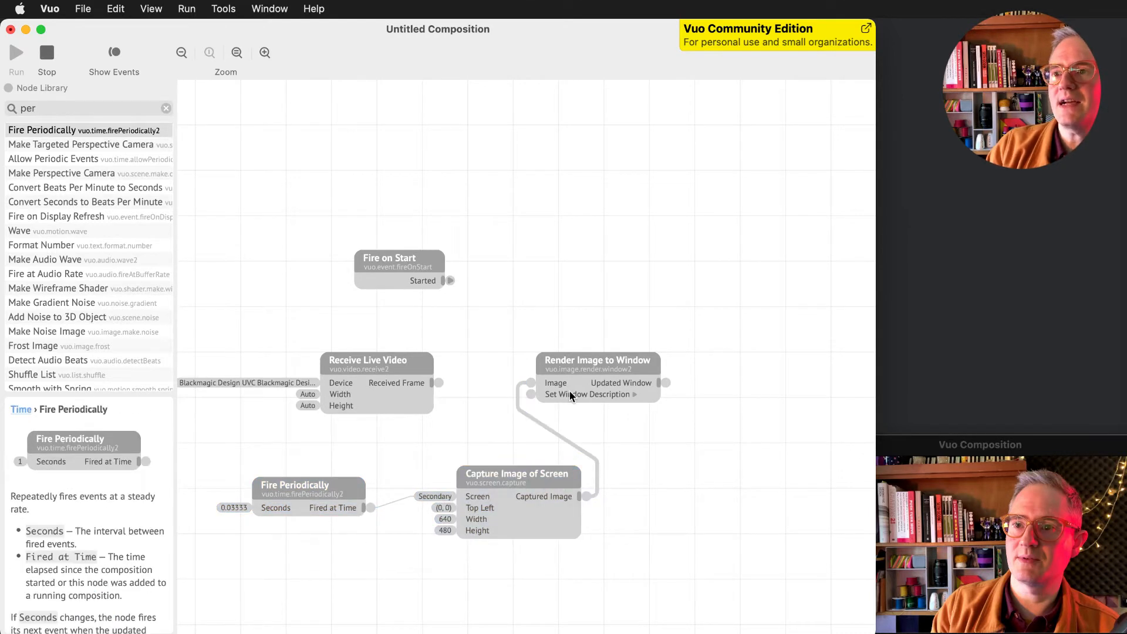
Move the Render Image to Window node farther right so its cable runs clear of the Capture Image of Screen node.
click(579, 386)
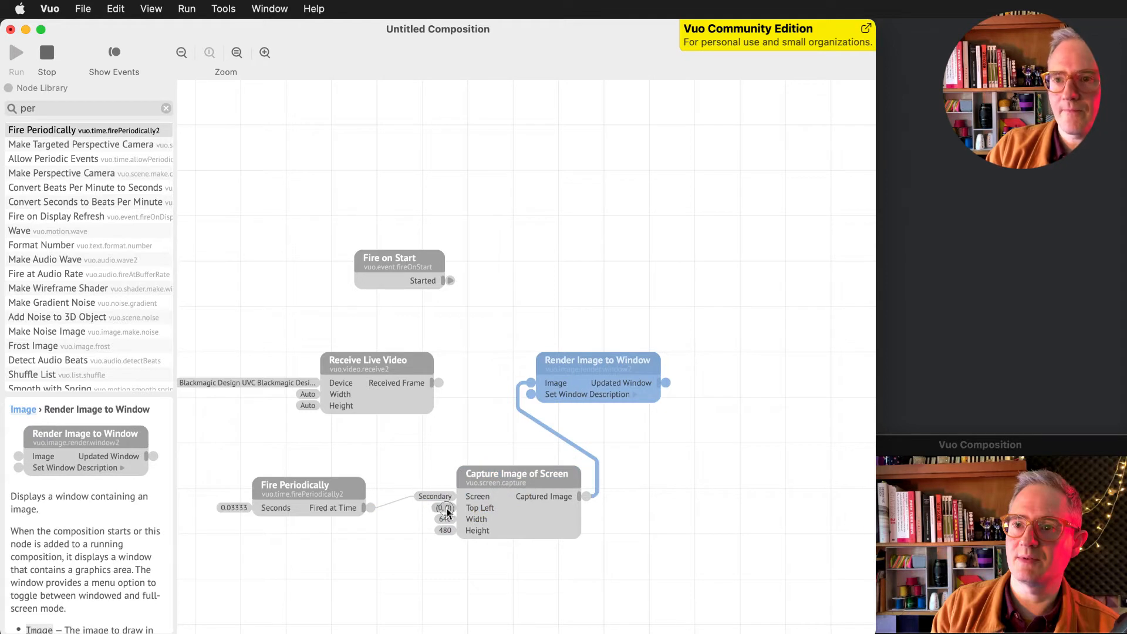
click(583, 417)
drag(610, 363, 689, 363)
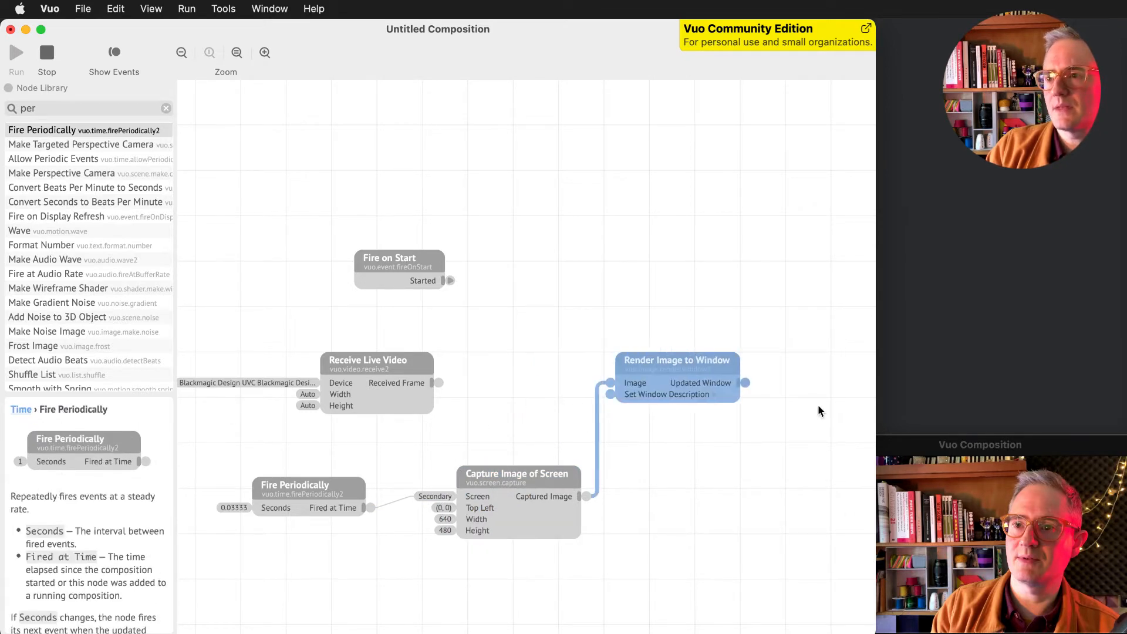
Stop and rerun the composition, and shrink its output window so it sits beside the composition editor.
click(989, 443)
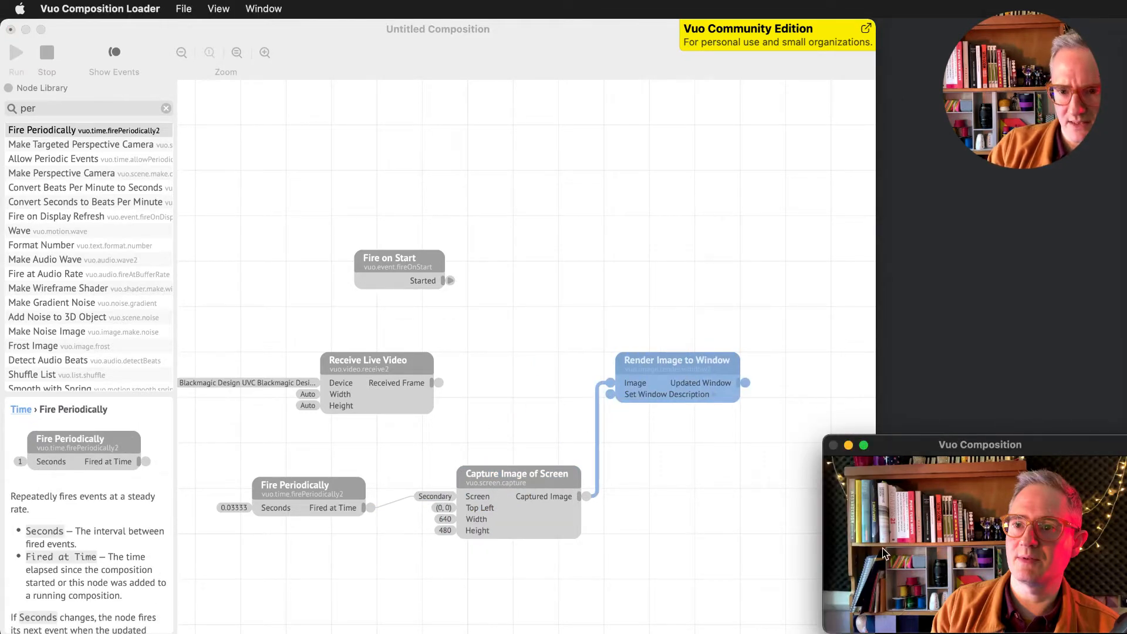
click(47, 53)
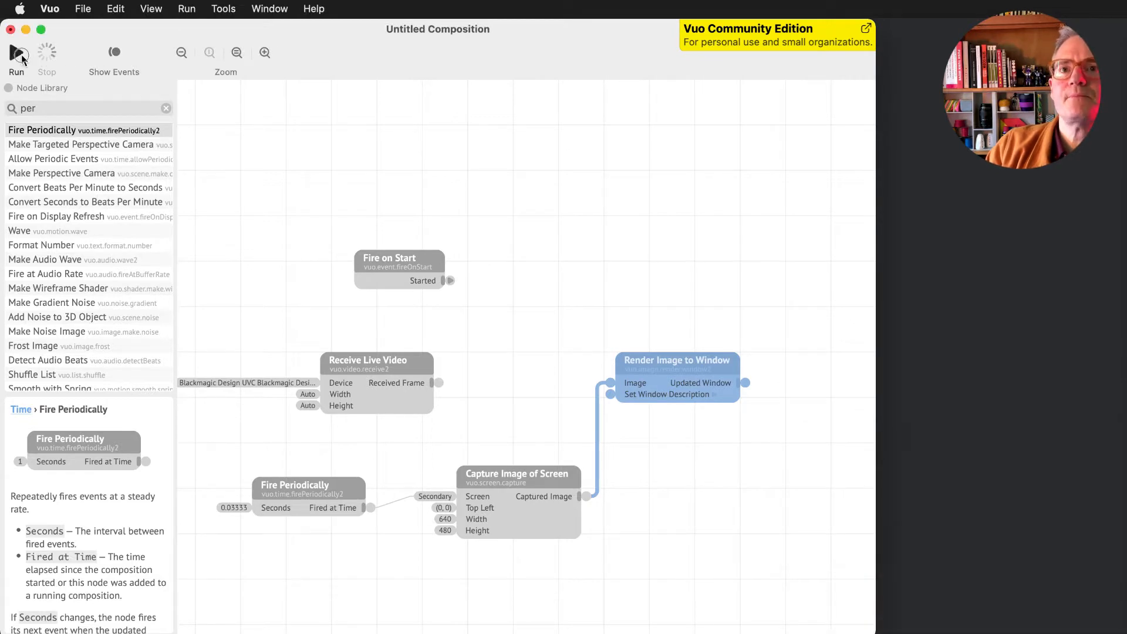
click(22, 56)
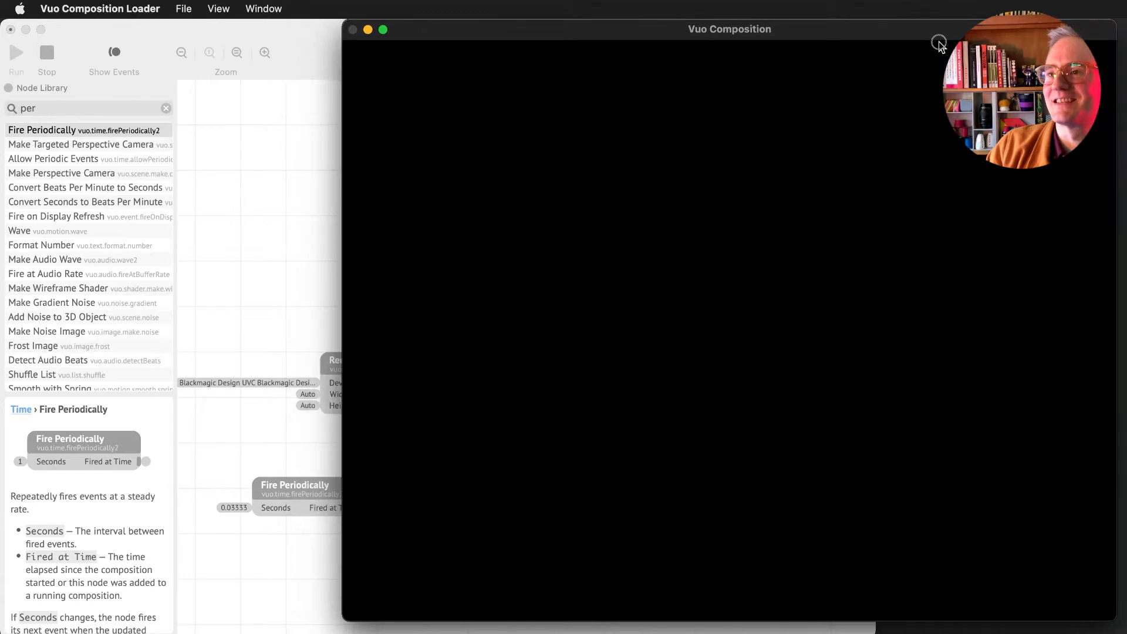
drag(371, 54, 877, 439)
click(656, 474)
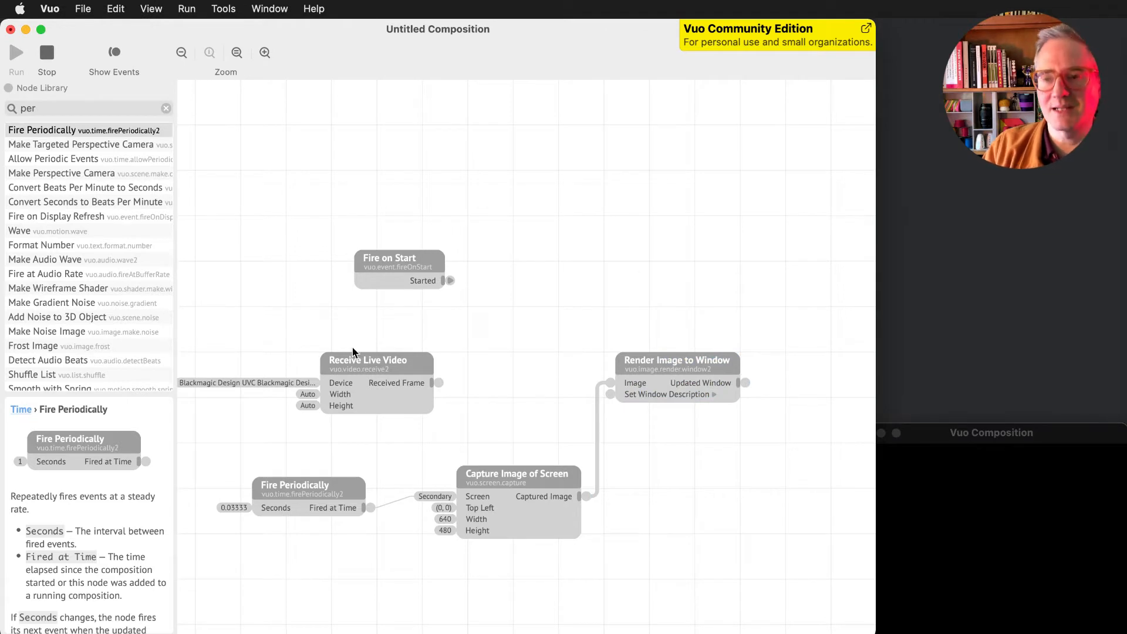
Inspect the event rate at Fire Periodically's Fired at Time output while the composition runs.
click(333, 485)
mouse_move(372, 506)
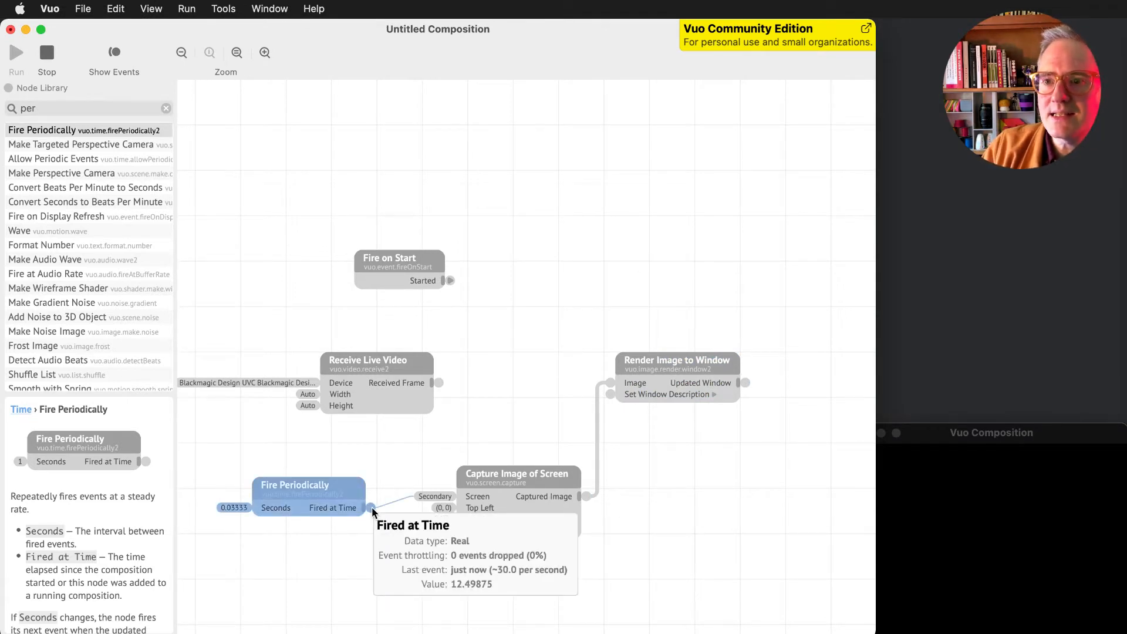
Set Capture Image of Screen's Screen input to Screen with Active Window and move the output window fully into view.
click(504, 497)
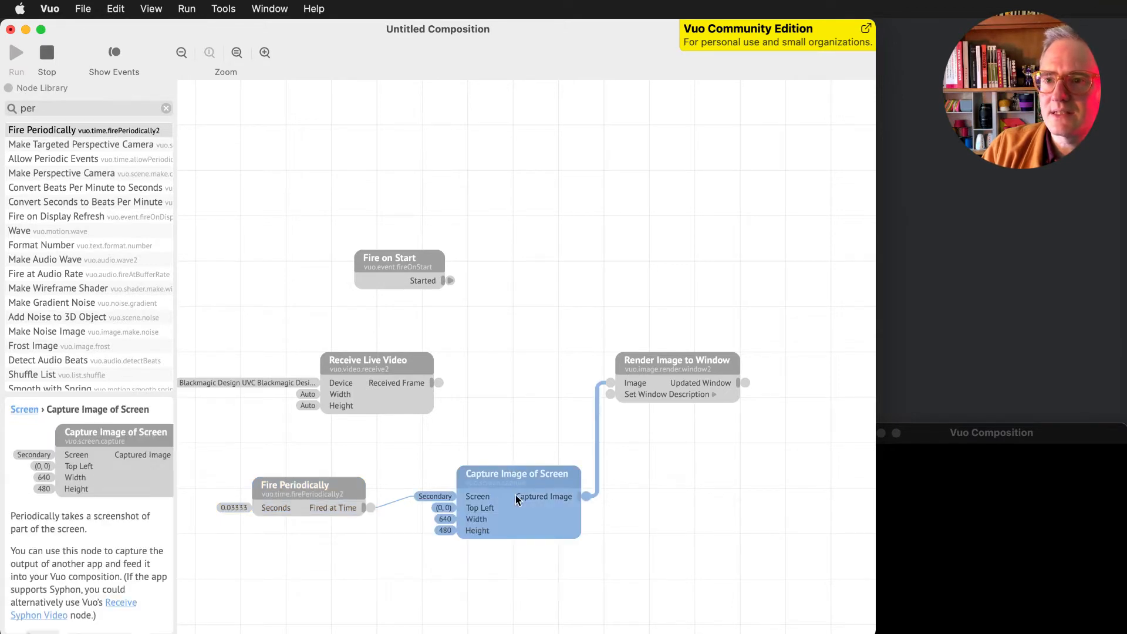
click(435, 496)
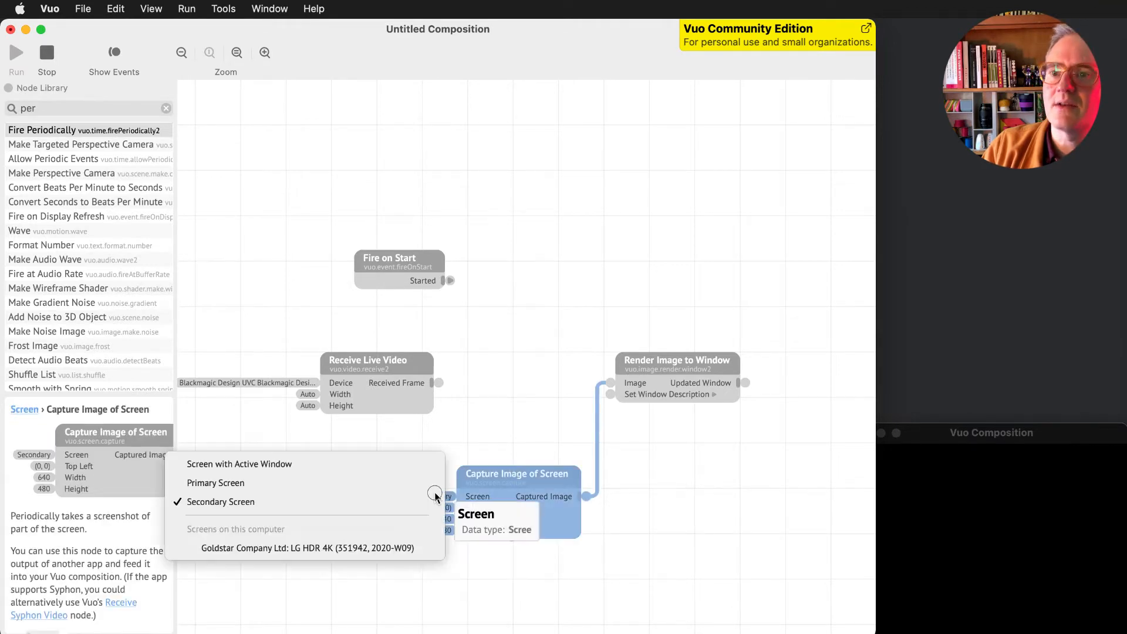
click(304, 466)
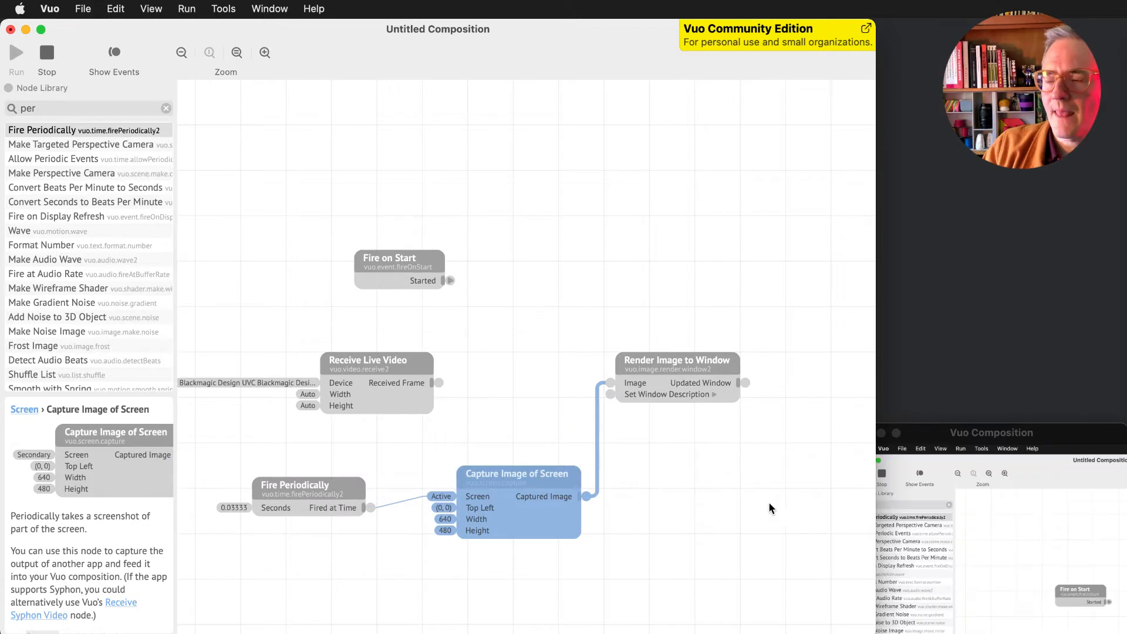
drag(971, 440, 966, 410)
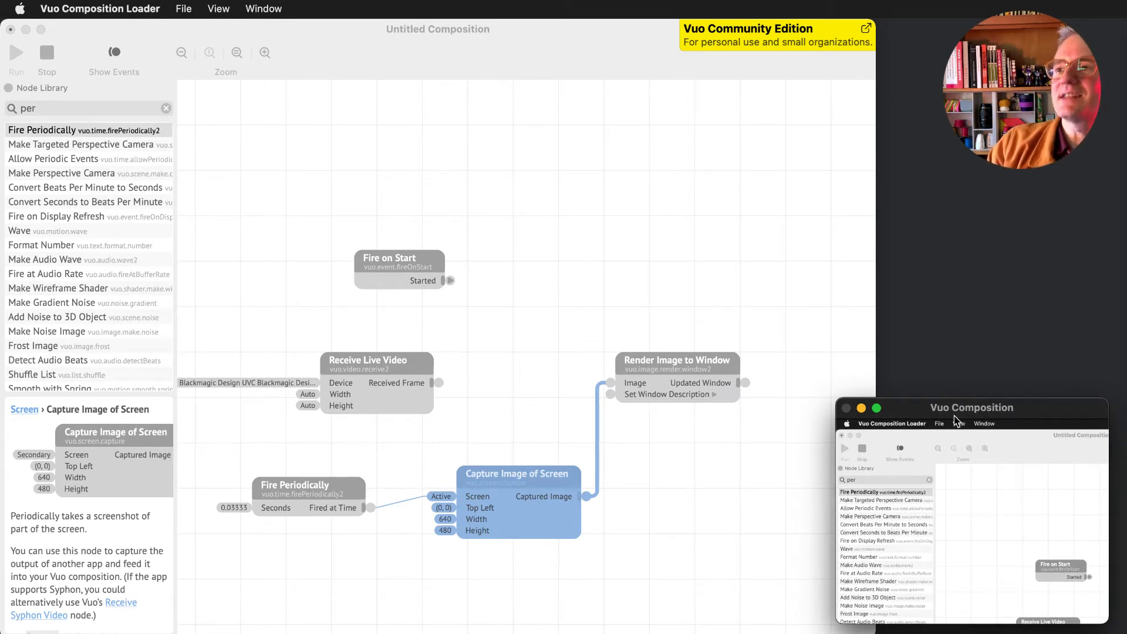
Shift the composition's output window slightly farther toward the screen's edge.
mouse_move(975, 406)
mouse_down()
mouse_move(894, 392)
mouse_move(989, 409)
mouse_up()
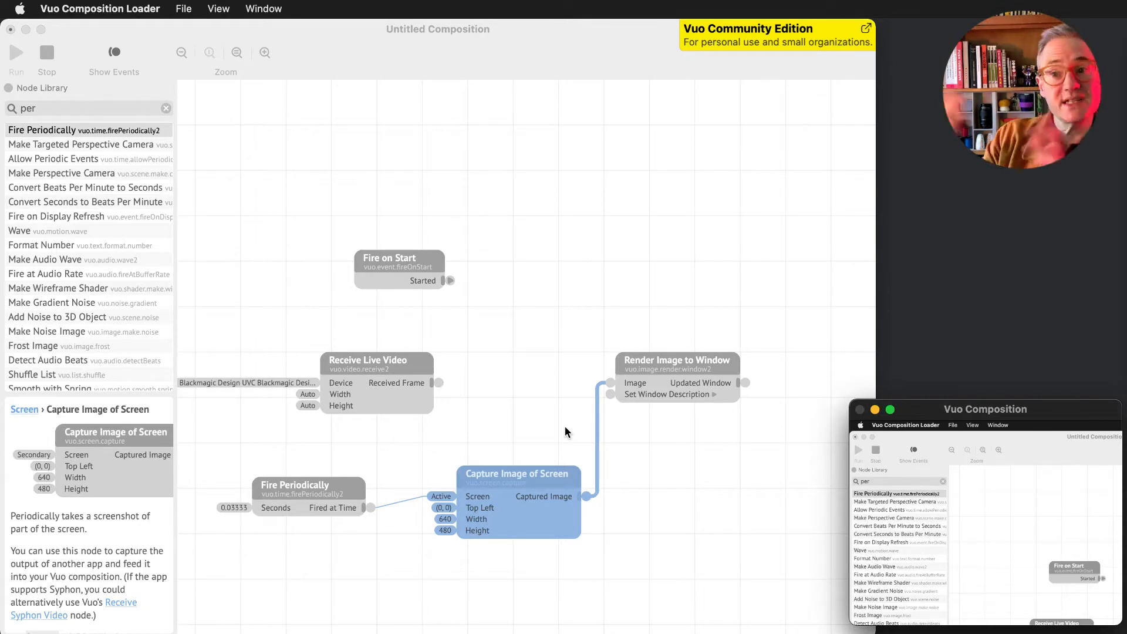
click(441, 520)
key(Tab)
click(404, 590)
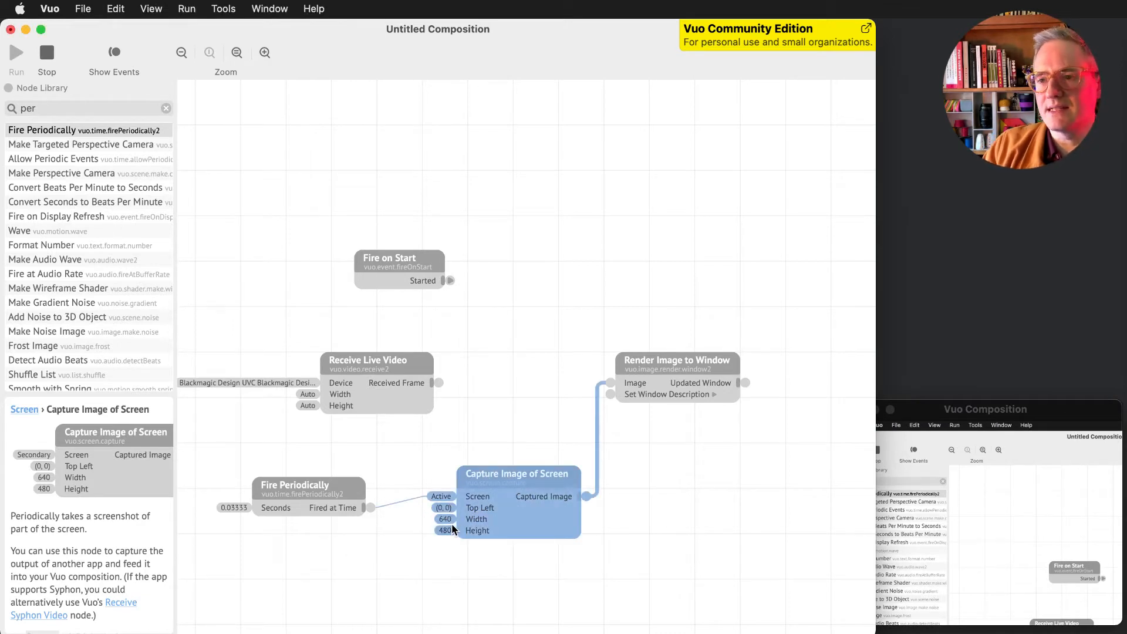
Switch through Keynote and Ecamm Live to examine how the output window's capture reacts to the active app.
key(super+Tab)
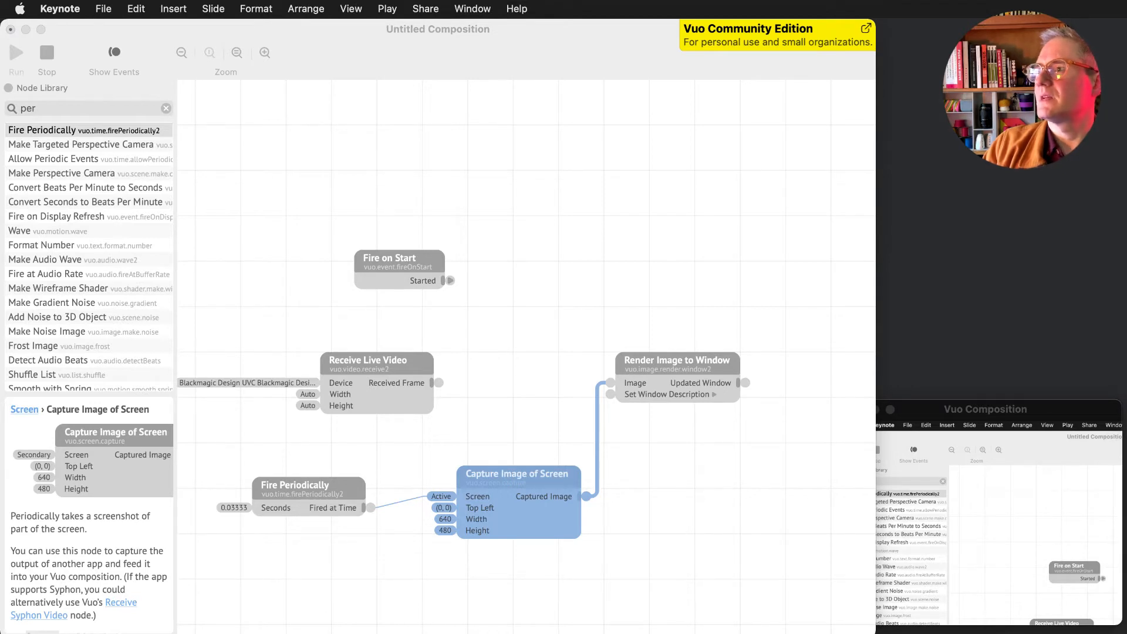
key(super+Tab)
key(super+Tab)
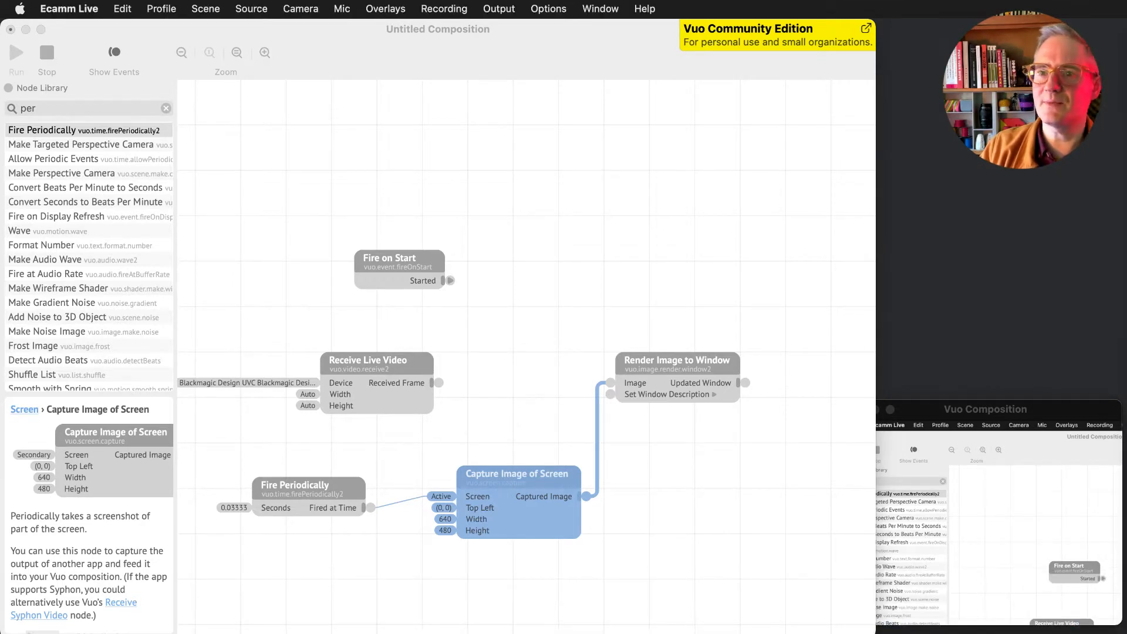
Set the X value of Capture Image of Screen's Top Left input to 1280 and then to 1290.
click(480, 509)
click(480, 509)
text(1280)
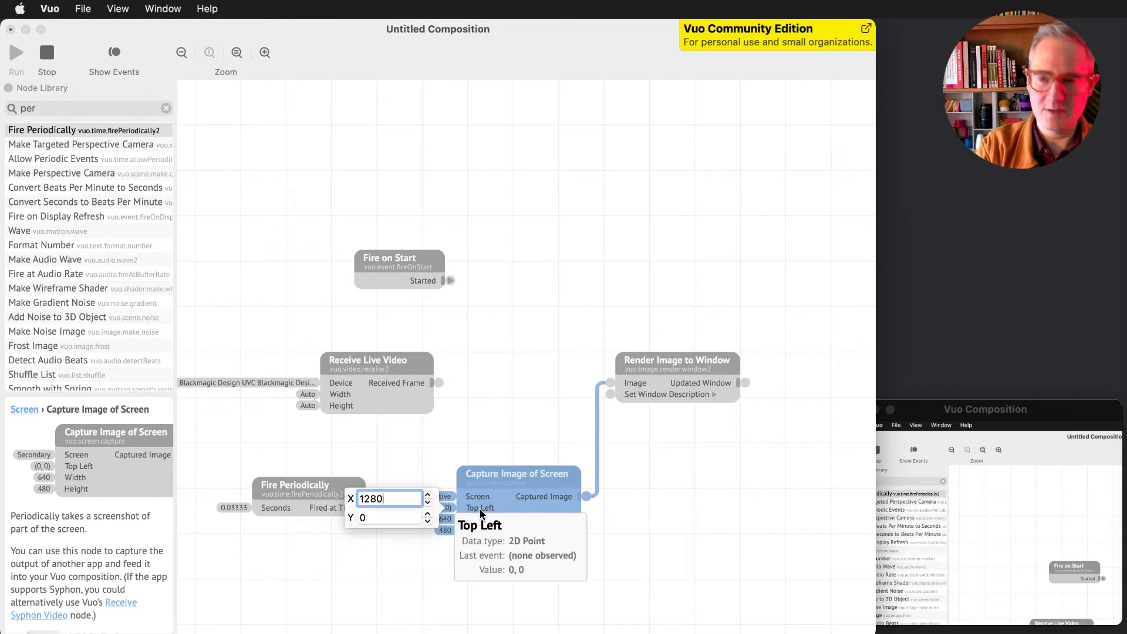
key(Tab)
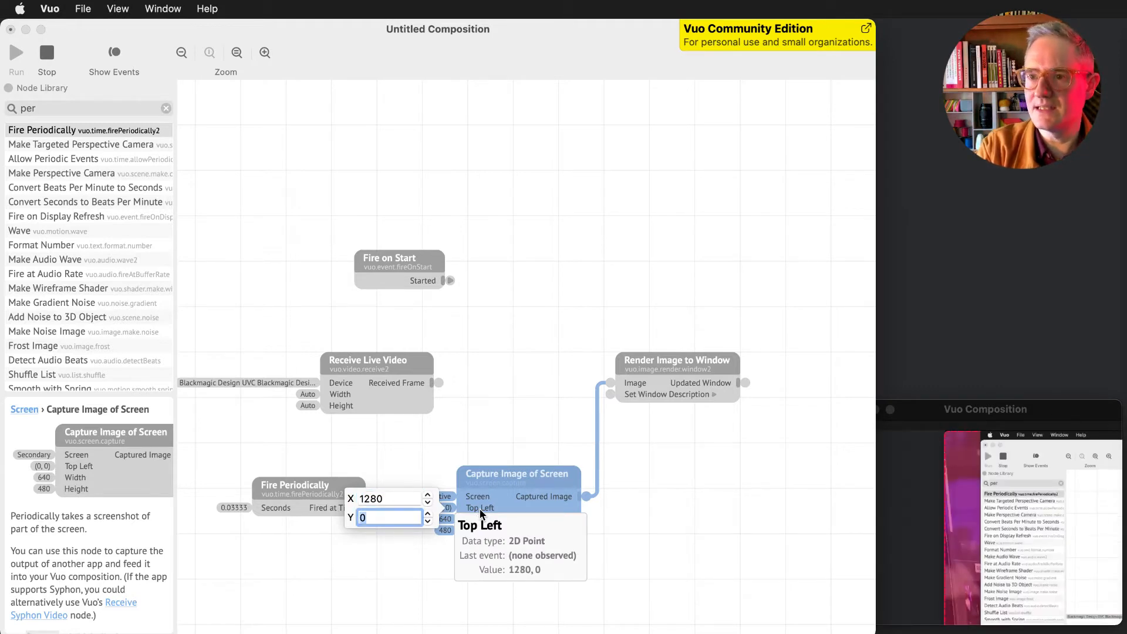
key(shift+Tab)
text(12)
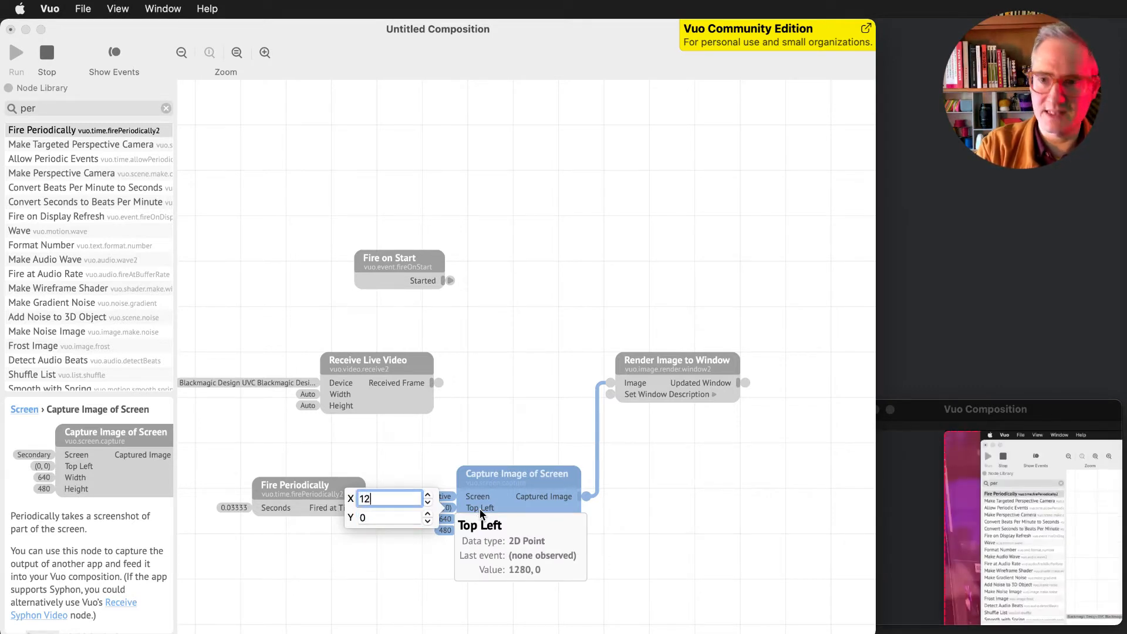
text(90)
key(Tab)
key(Tab)
key(Tab)
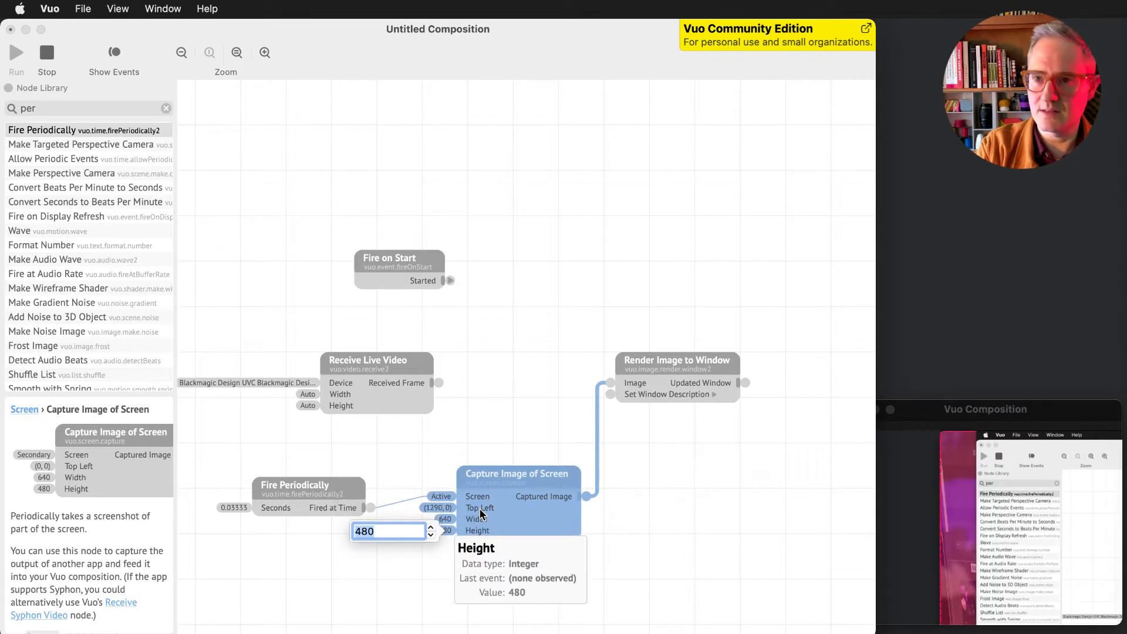
Try 1920 and then 100 as the X value of Capture Image of Screen's Top Left input.
key(shift+Tab)
key(shift+Tab)
key(shift+Tab)
text(1920)
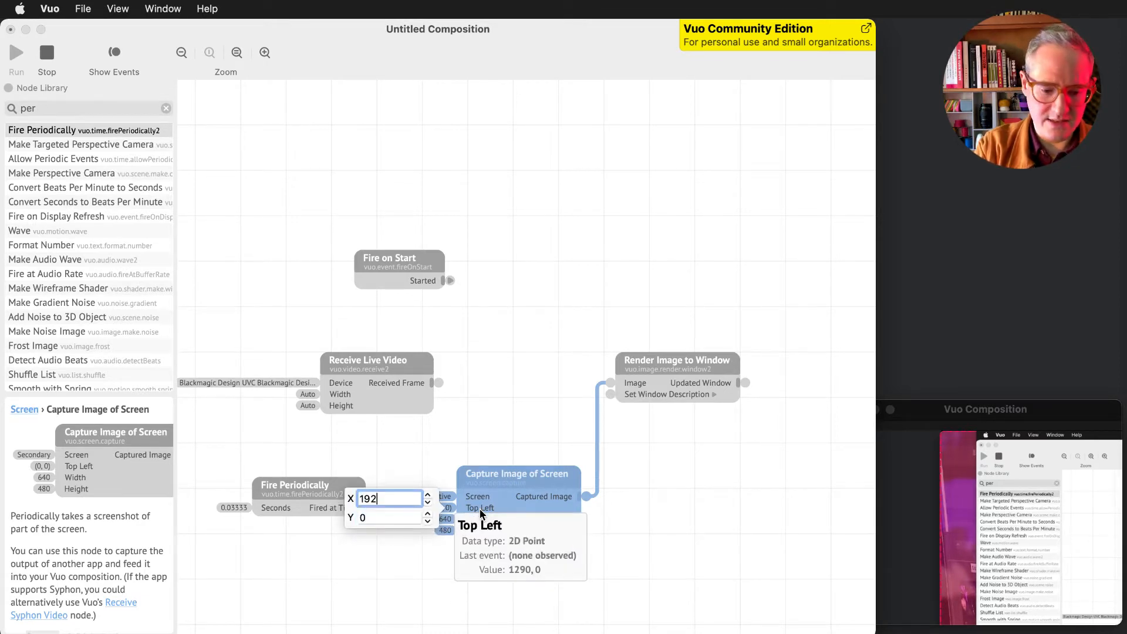
key(Tab)
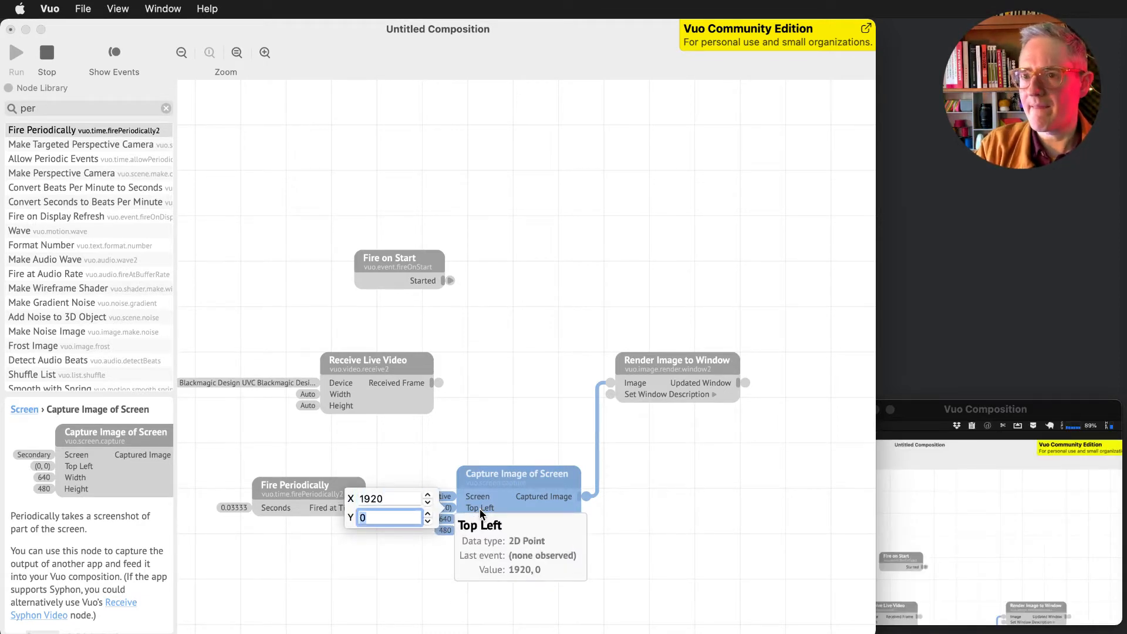
key(shift+Tab)
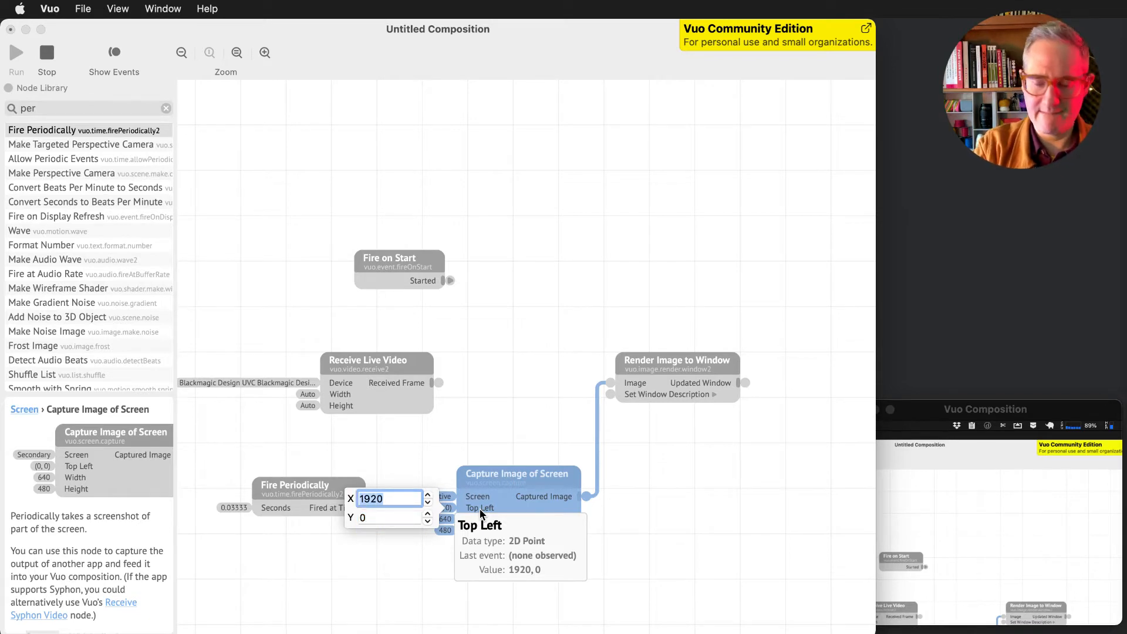
text(100)
key(Tab)
key(Return)
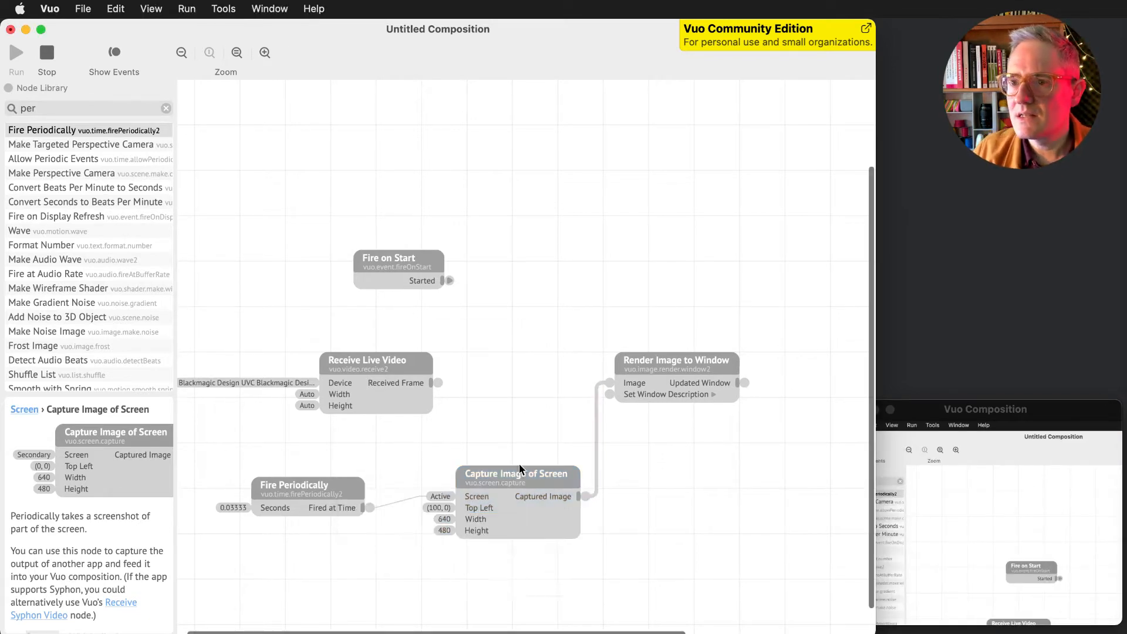
Move the Capture Image of Screen node farther right and reset its Top Left X value to 0.
drag(517, 476, 550, 487)
click(69, 108)
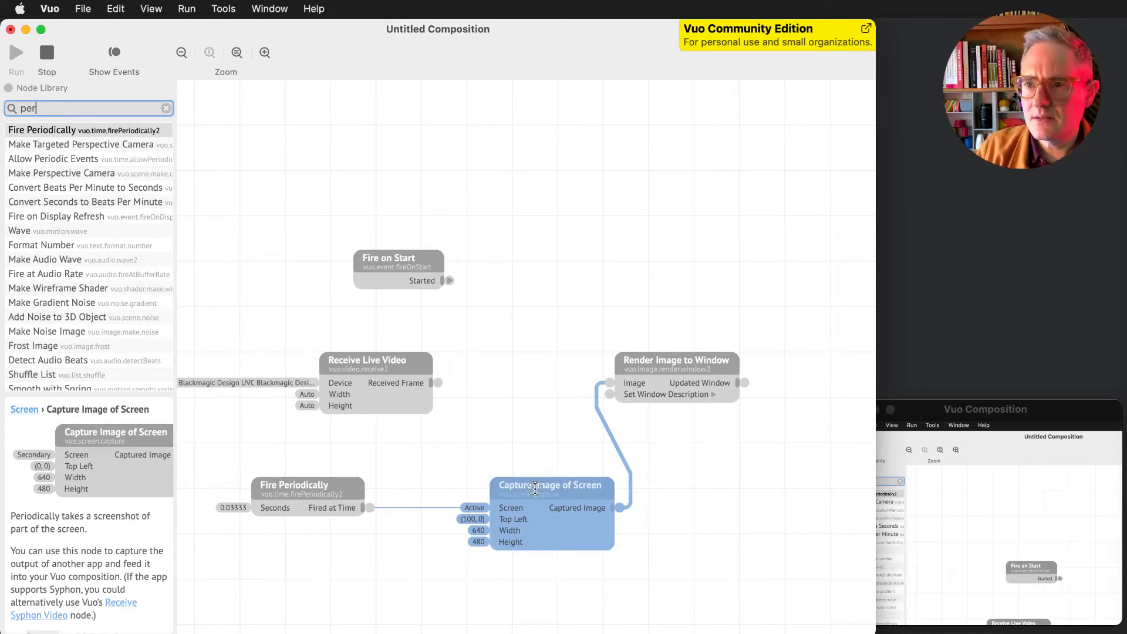
drag(528, 485, 546, 486)
click(484, 518)
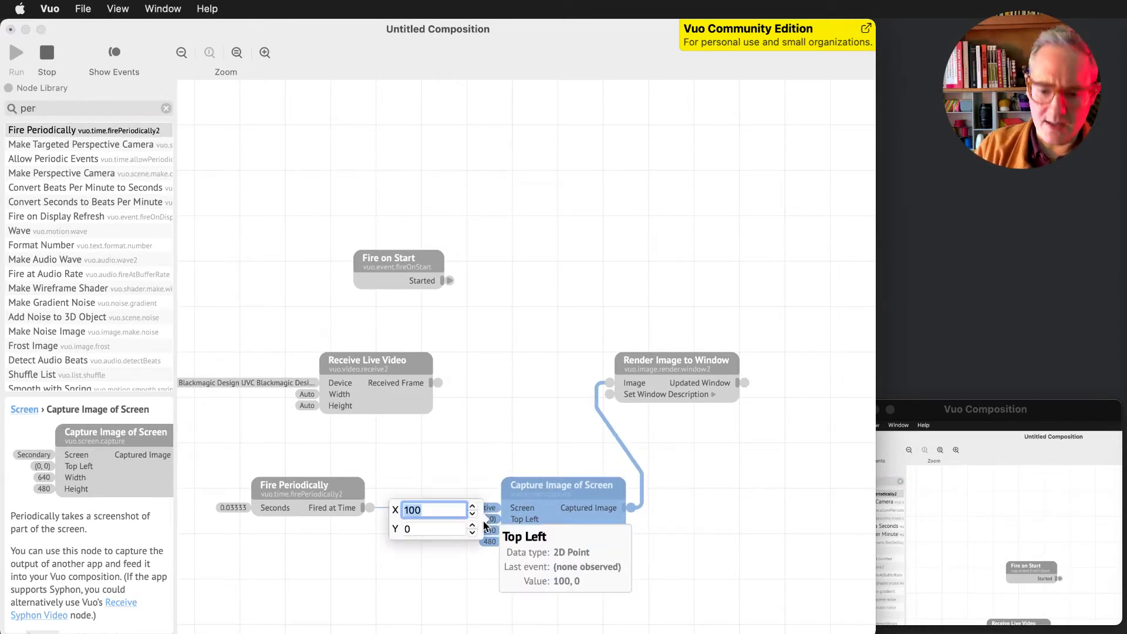
text(0)
key(Tab)
key(Return)
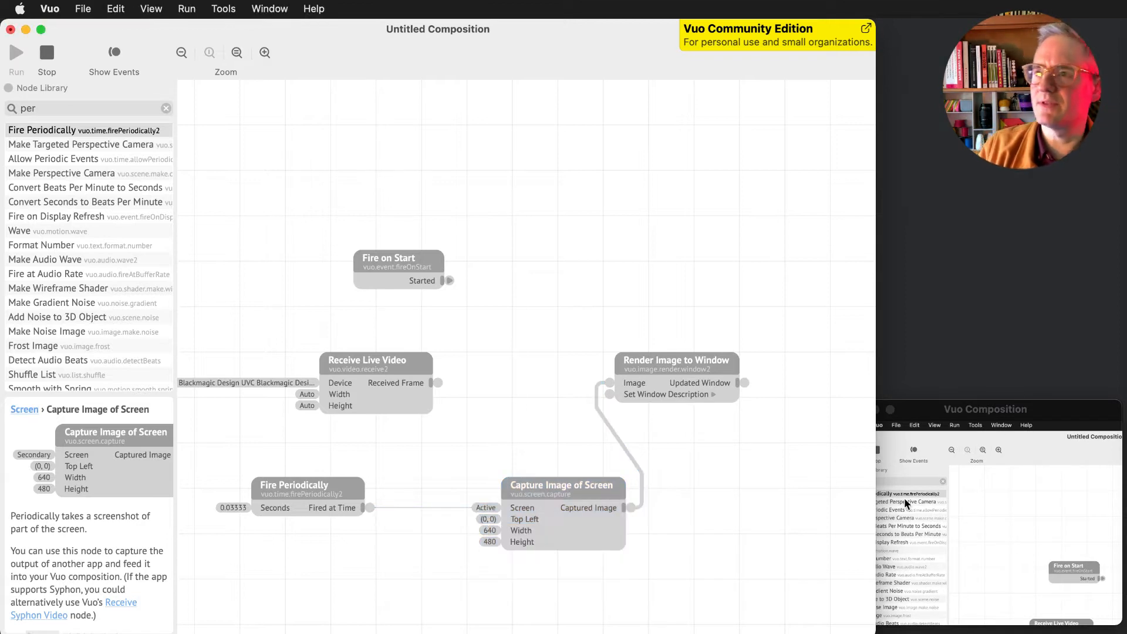
Focus the output window, switch to Chrome and return to Vuo to examine which screen is captured.
click(979, 478)
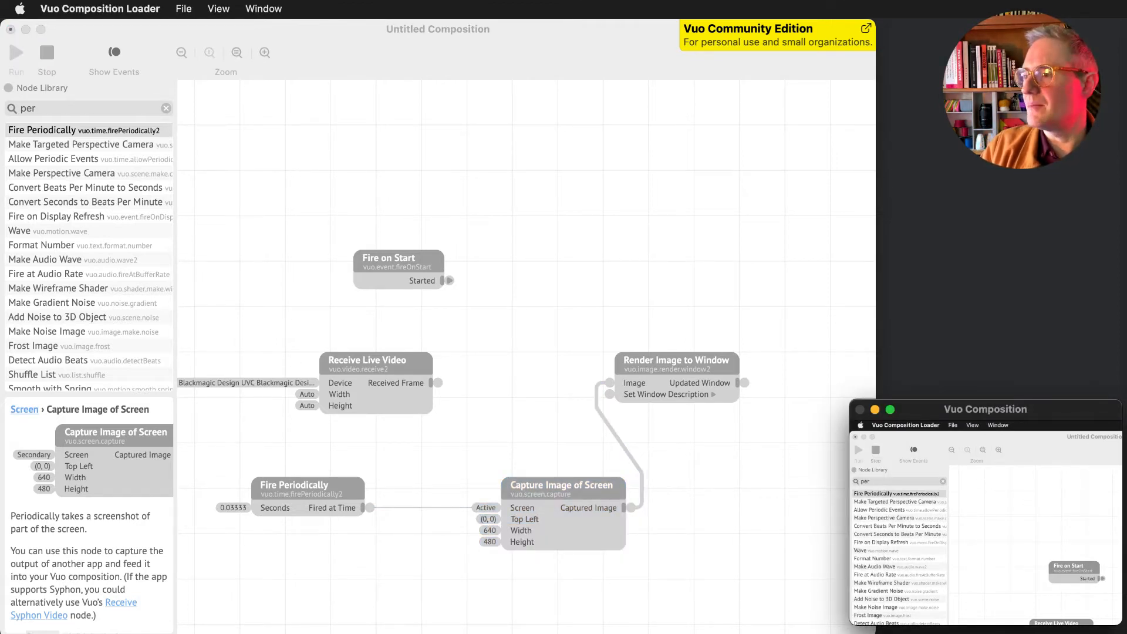
key(super+Tab)
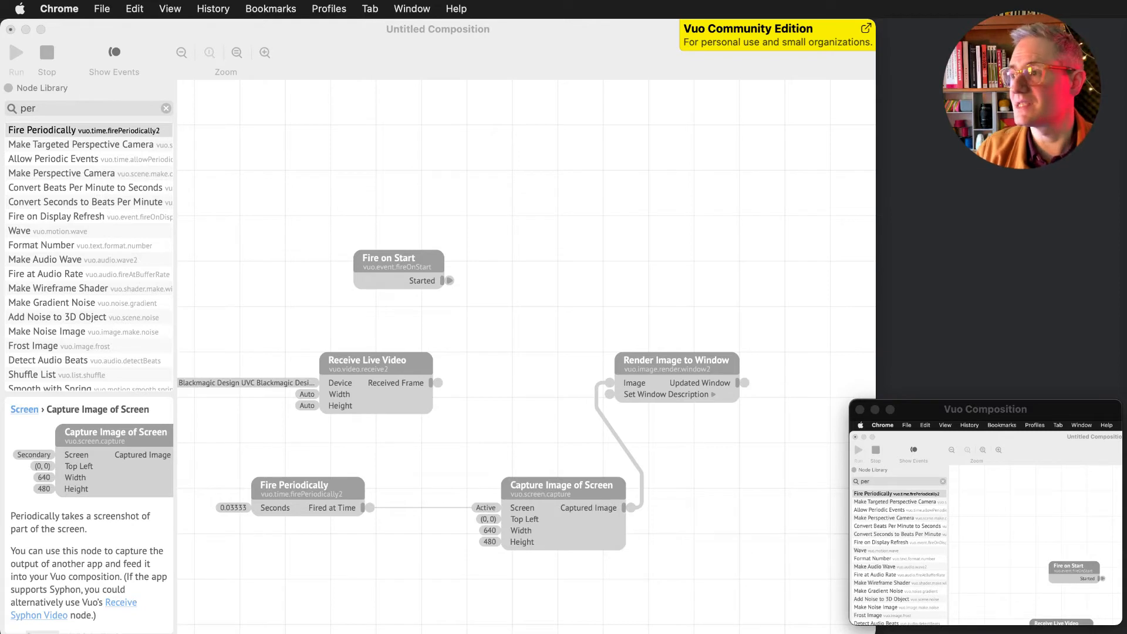
click(804, 367)
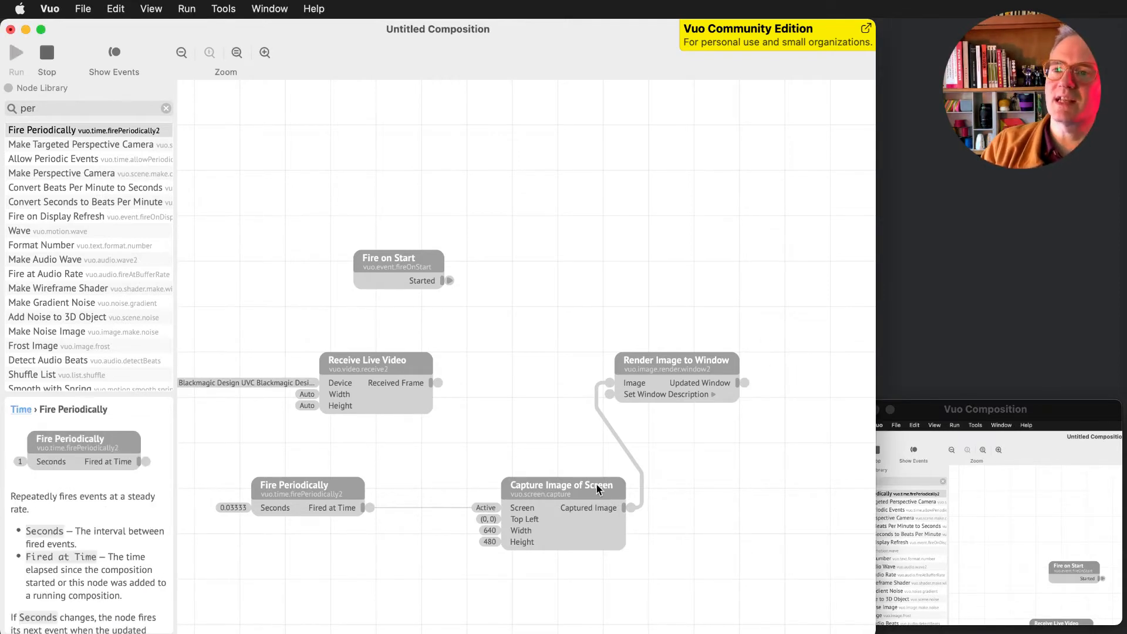
Move Capture Image of Screen left and Render Image to Window right to make room between them.
drag(590, 487, 511, 478)
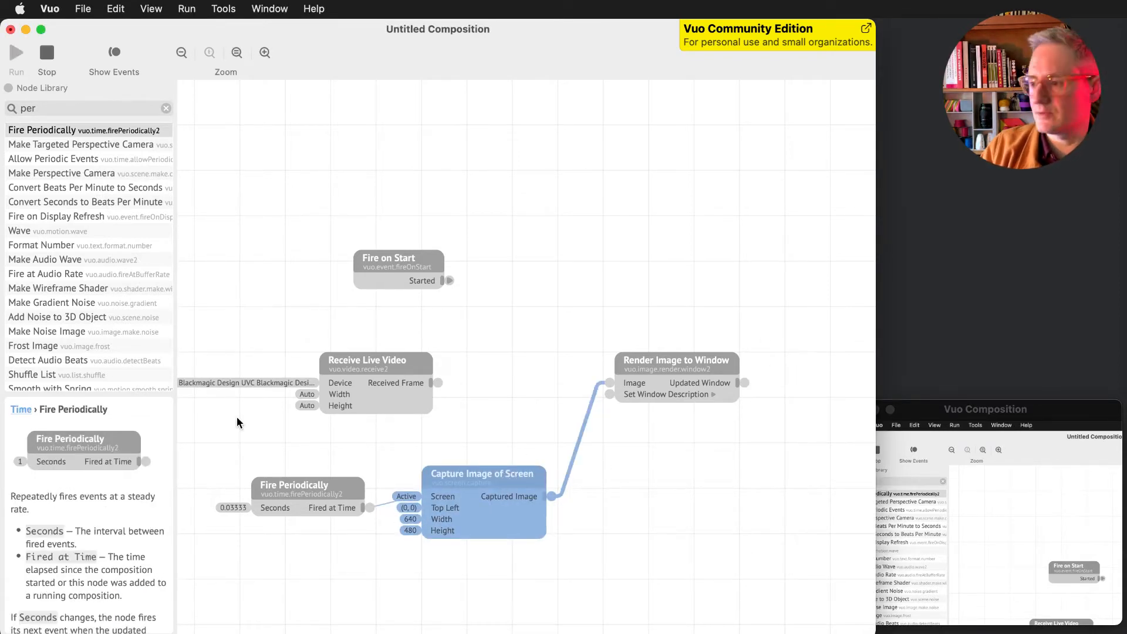
drag(685, 362, 787, 362)
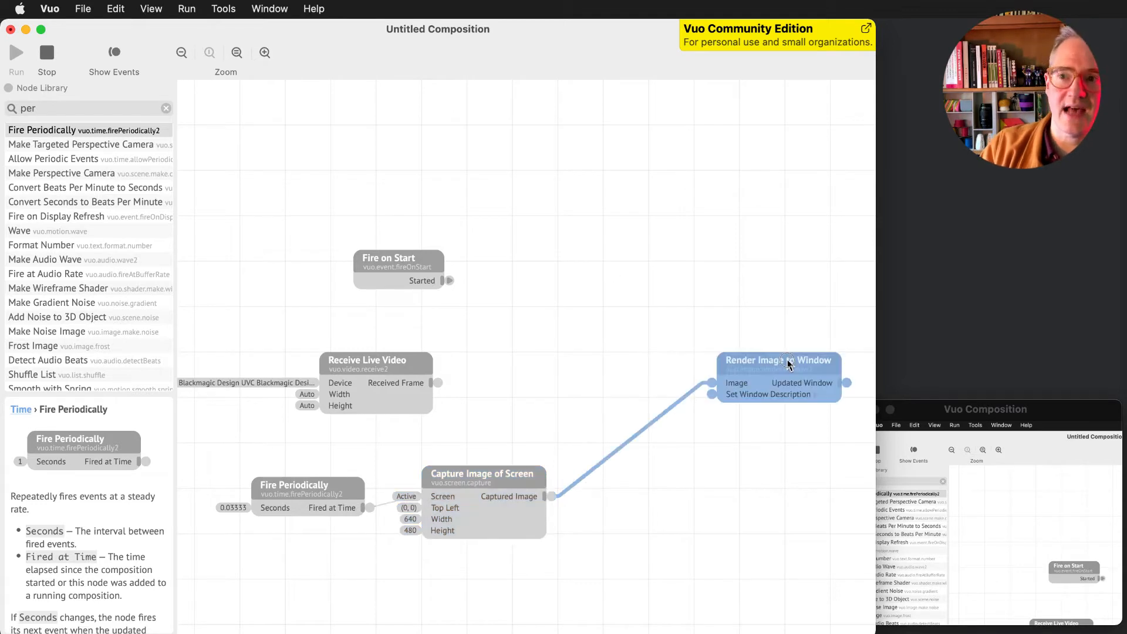
Search the node library for "combin" and add Combine Layers (Transform) between the nodes, feeding Captured Image into its Layers input.
click(24, 108)
mouse_move(1, 112)
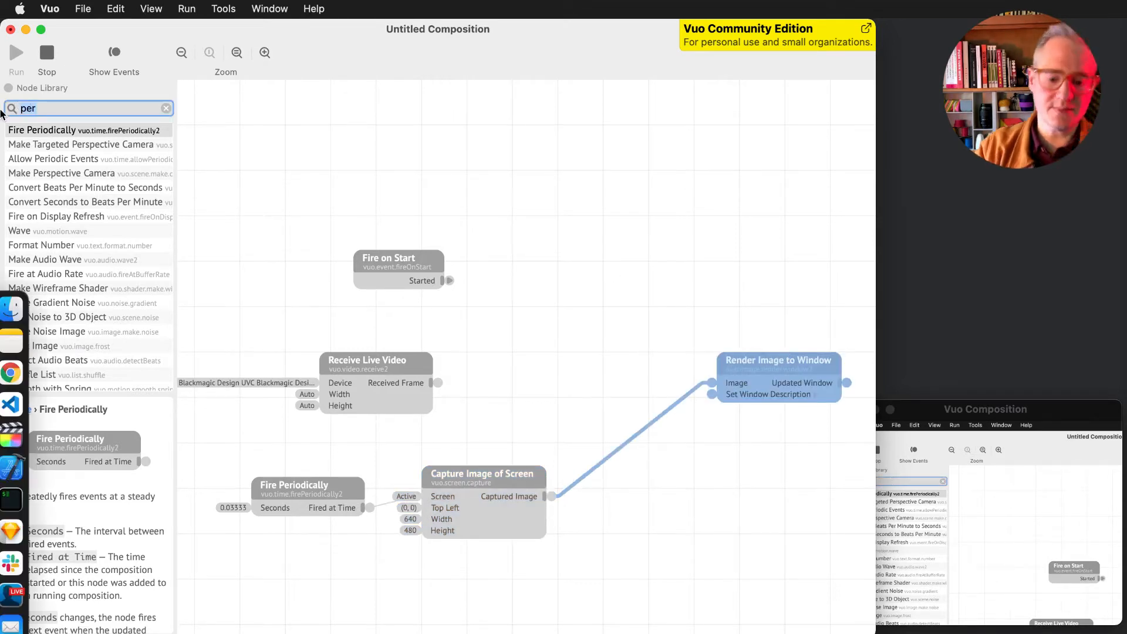
text(combin)
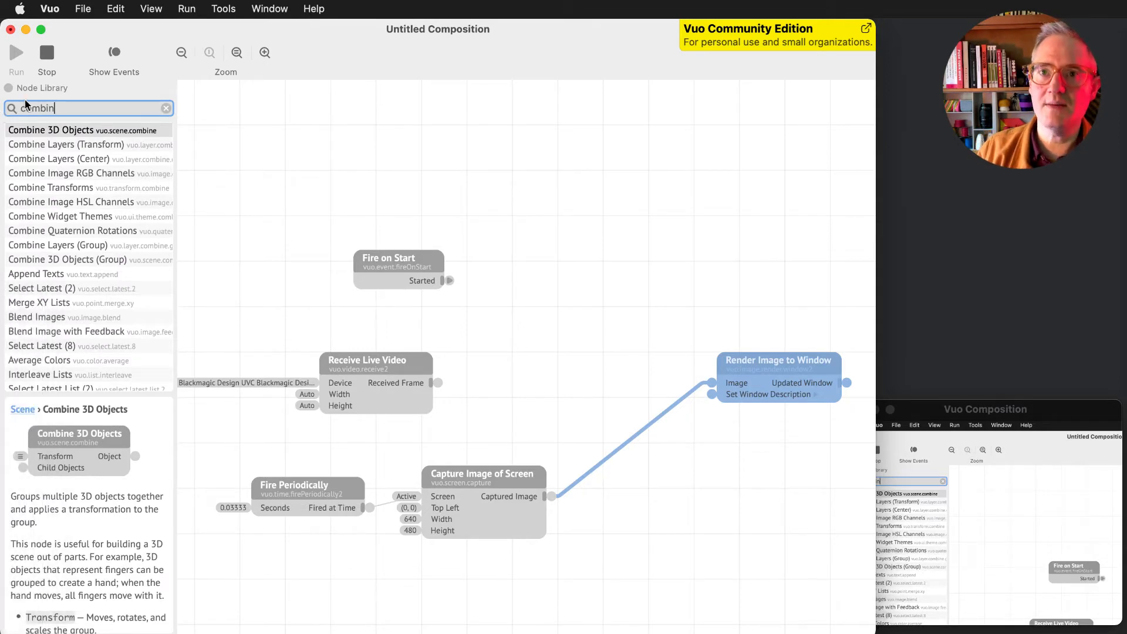
drag(86, 146, 604, 415)
mouse_move(599, 427)
mouse_down()
mouse_move(599, 418)
mouse_move(601, 428)
mouse_up()
drag(676, 383, 654, 302)
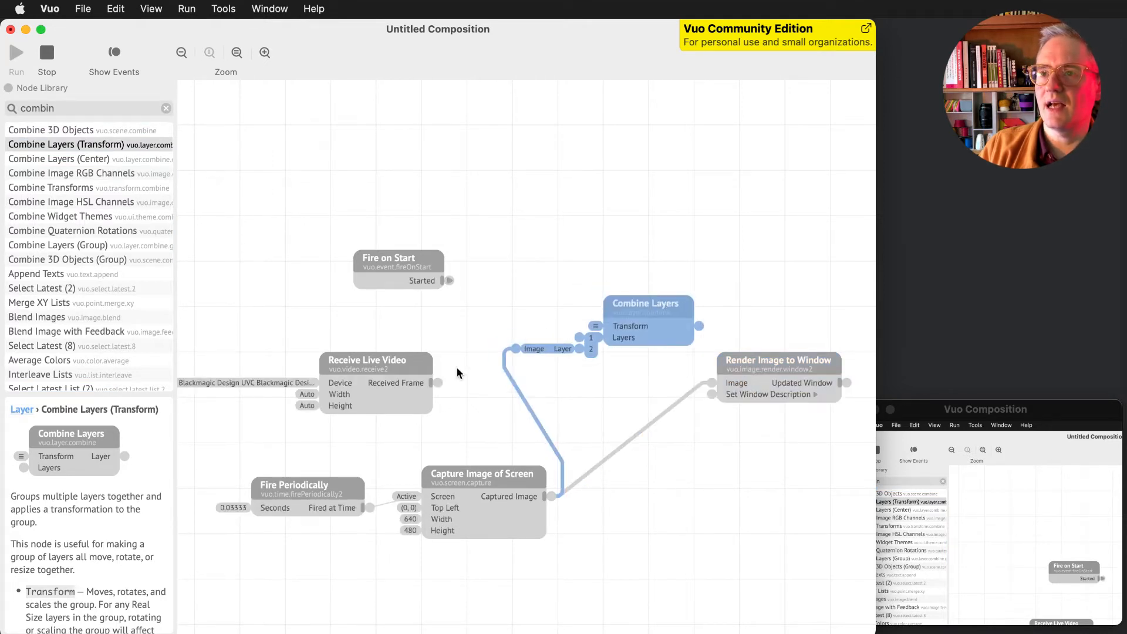
Disconnect Render Image to Window's Image input and try to connect Received Frame to Combine Layers' first layer.
drag(436, 385, 584, 333)
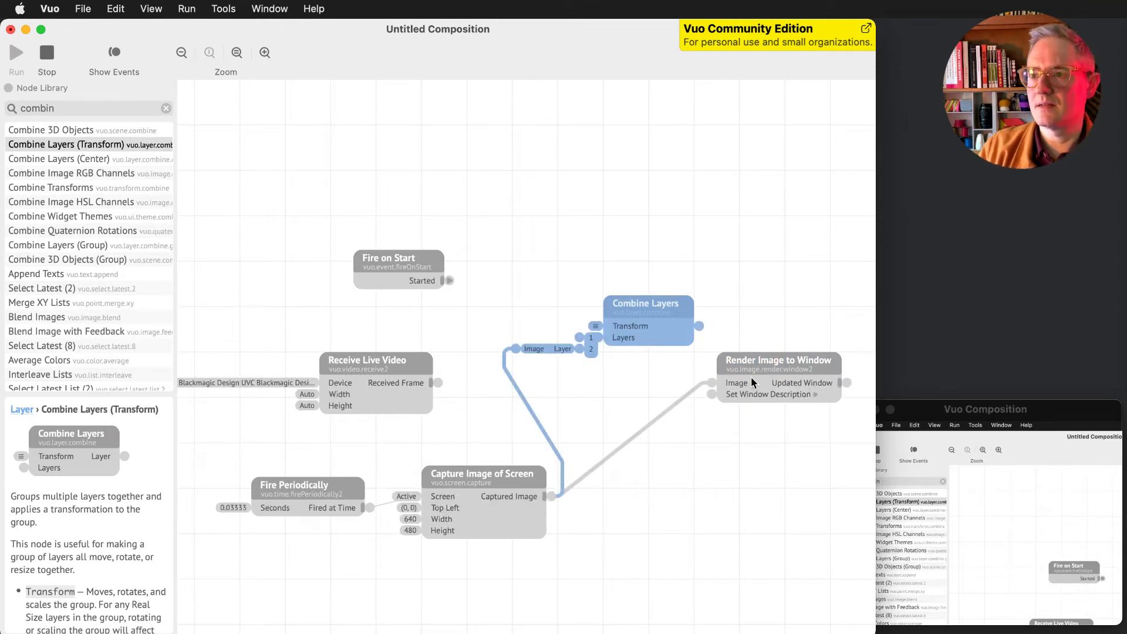
drag(710, 382, 610, 383)
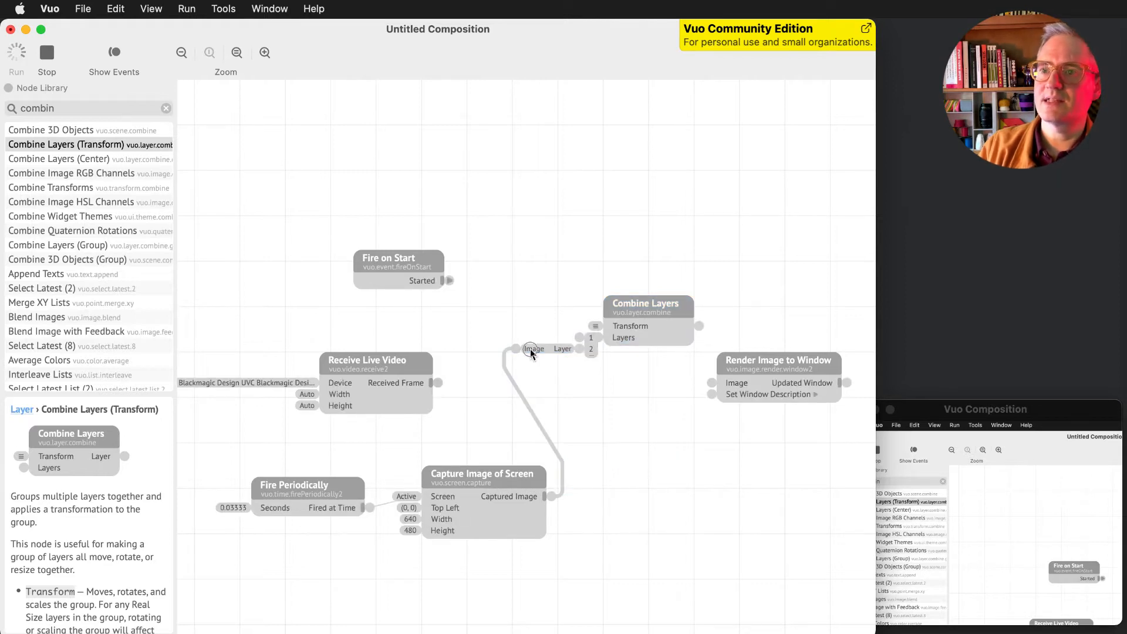
drag(437, 383, 584, 340)
Delete the Combine Layers node together with its attached image-to-layer converter.
click(663, 311)
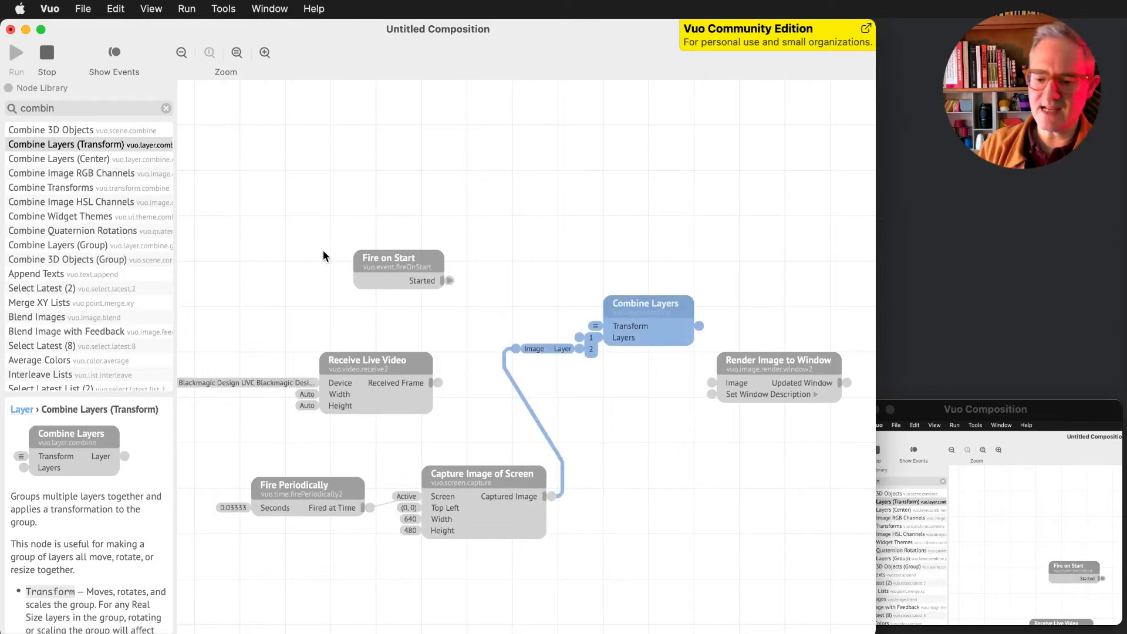
key(BackSpace)
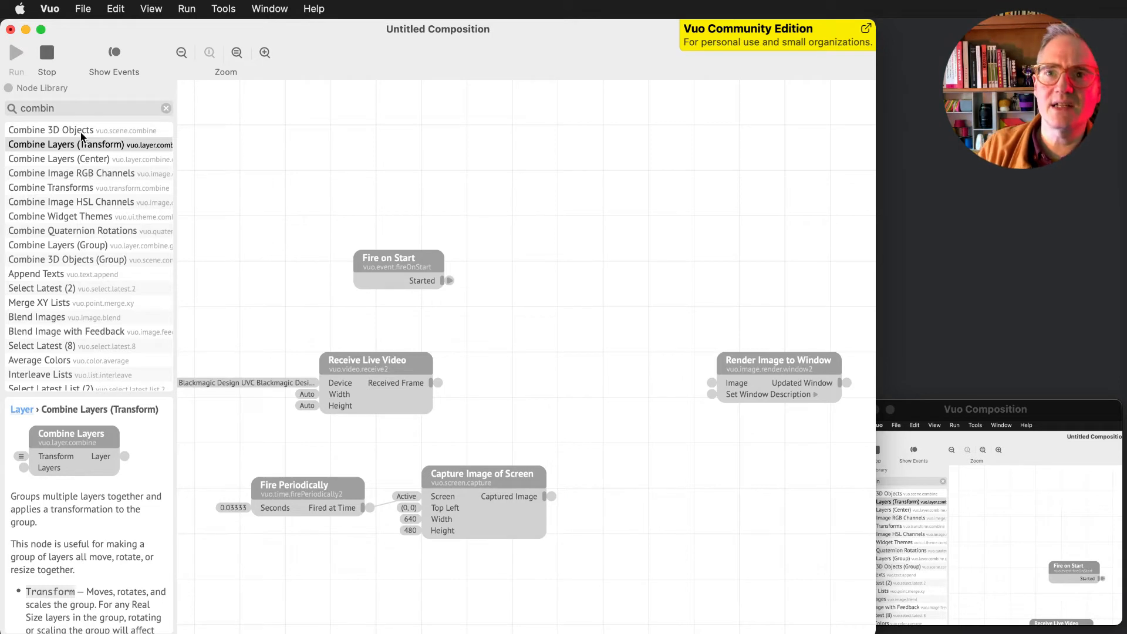
Search the node library for "combine im" and "com", and examine the Combine Layers (Transform) and (Center) descriptions.
click(89, 109)
text(e ima)
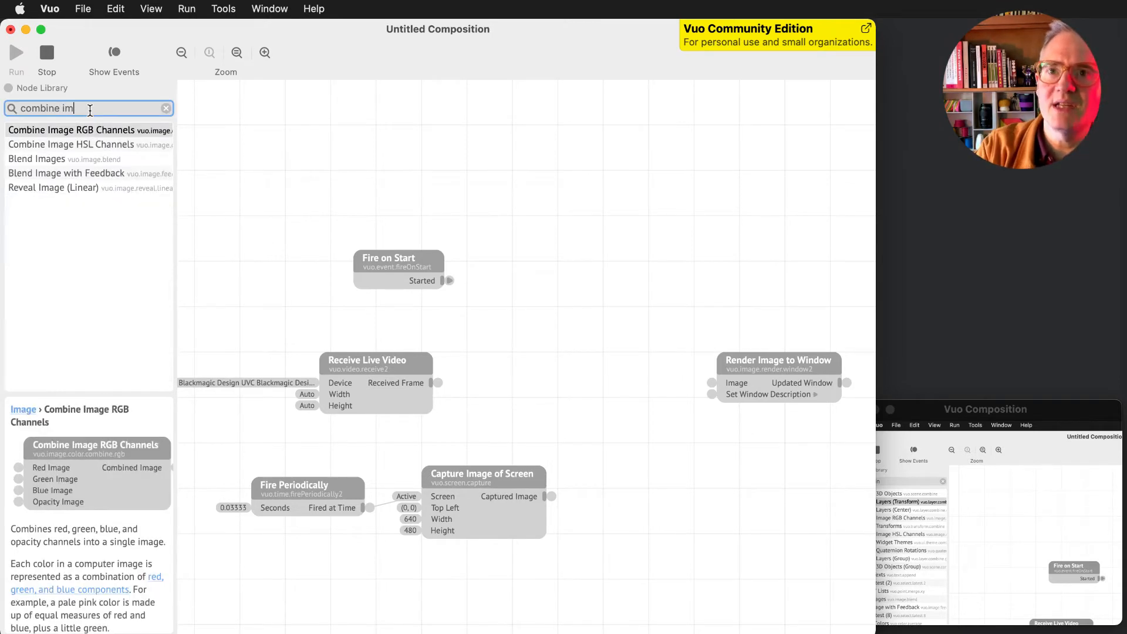
key(BackSpace)
key(BackSpace)
key(BackSpace)
key(BackSpace)
key(BackSpace)
key(BackSpace)
key(BackSpace)
key(BackSpace)
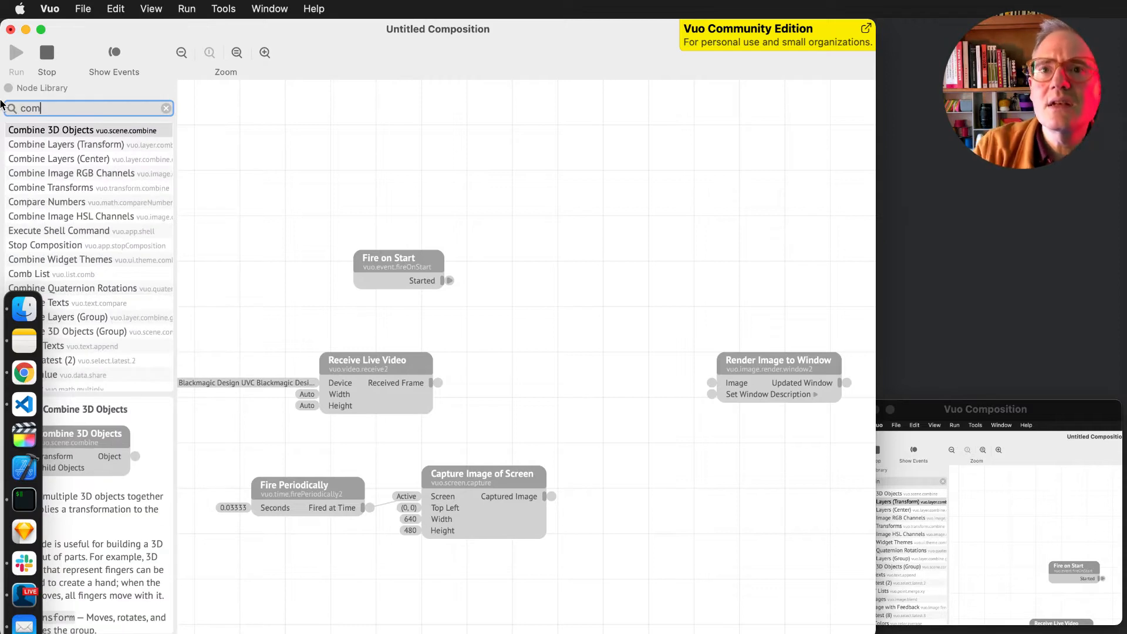
click(105, 151)
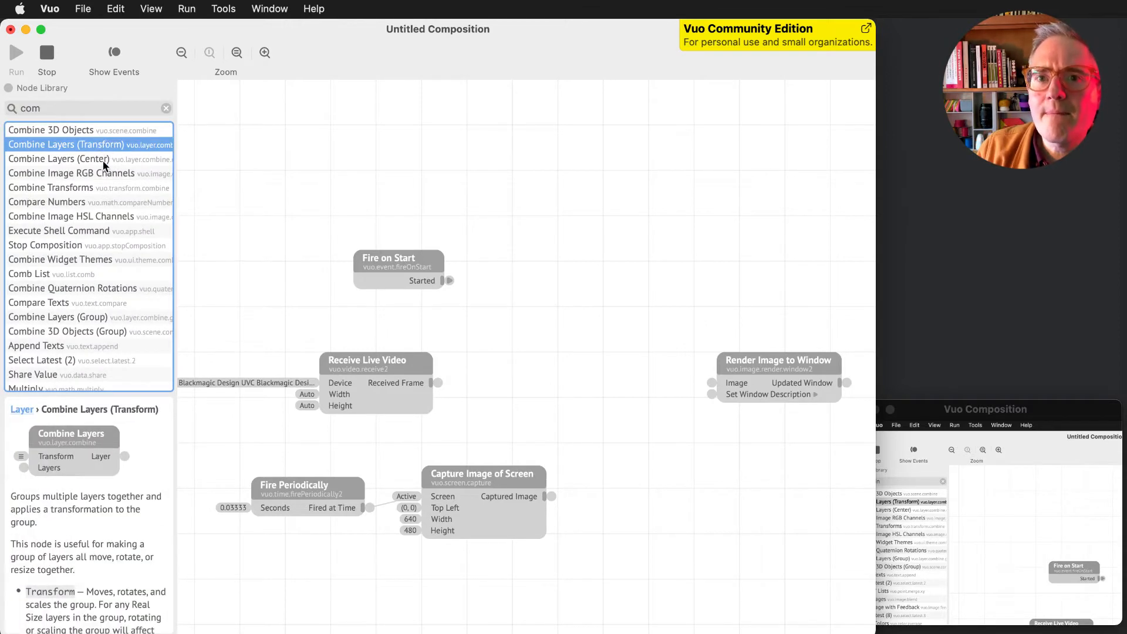
click(103, 165)
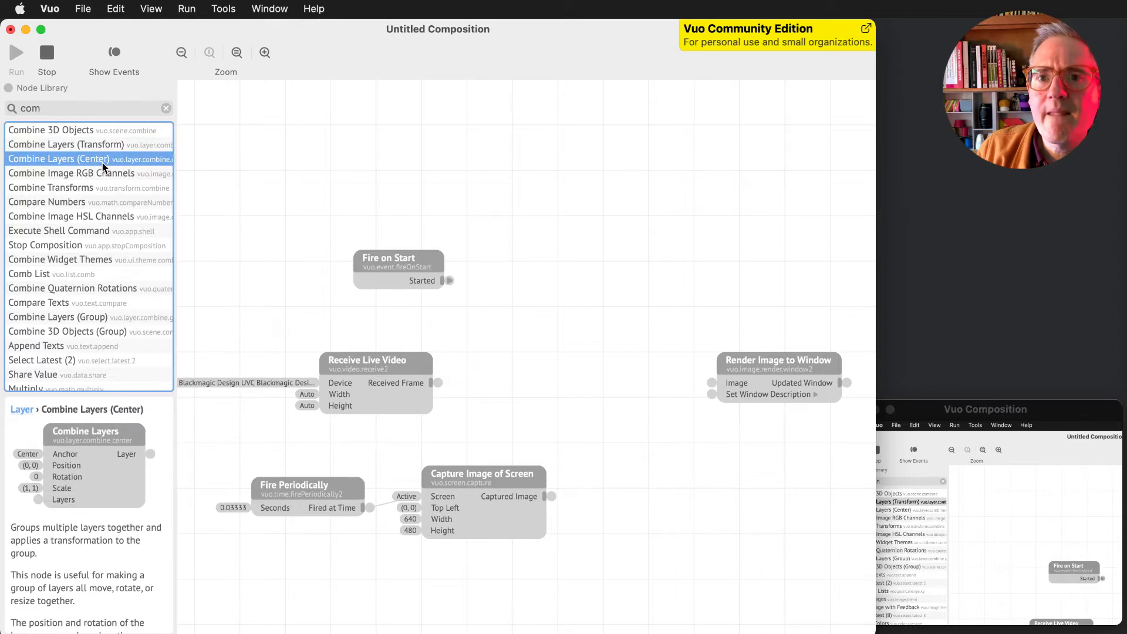
Search the node library for "merge im" and add a Blend Images node just before Render Image to Window.
drag(70, 109, 0, 110)
text(mege)
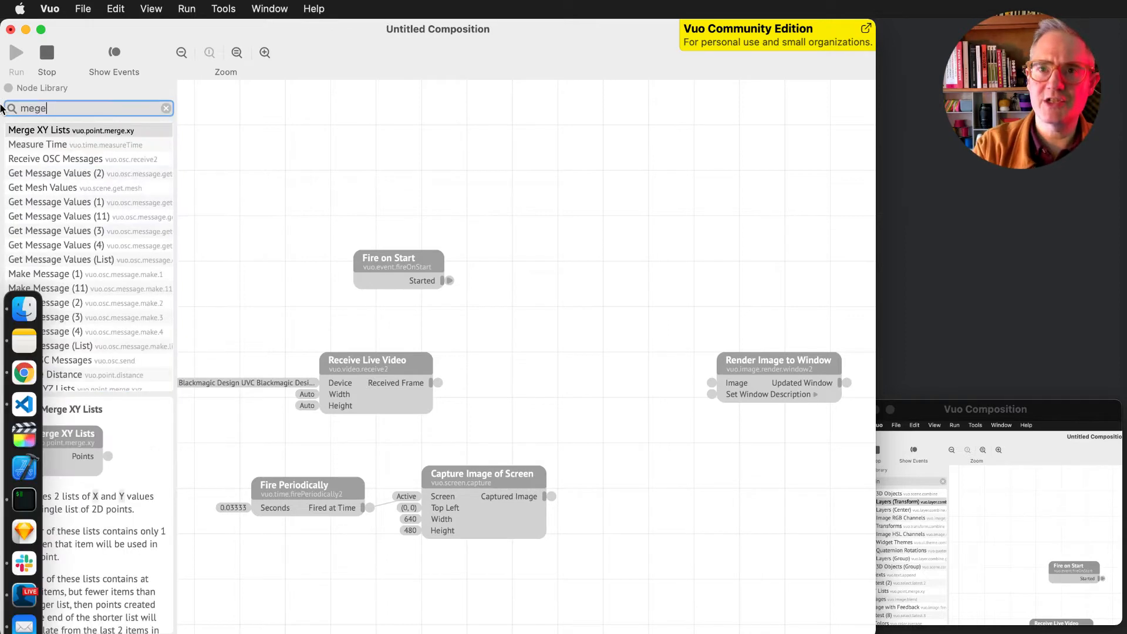
text(ge)
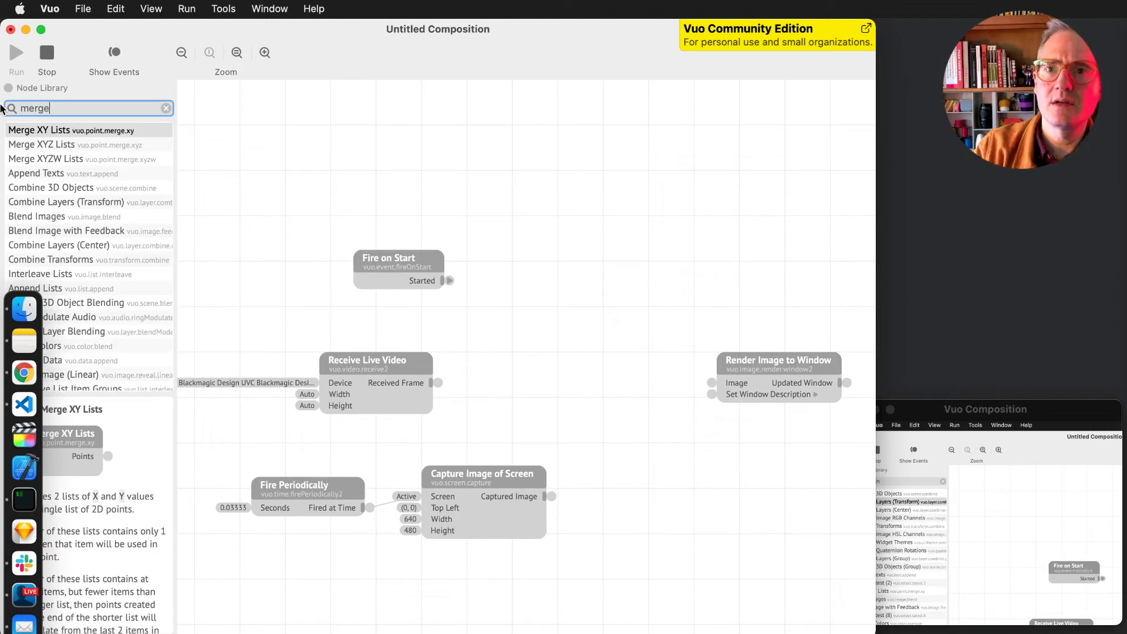
text( im)
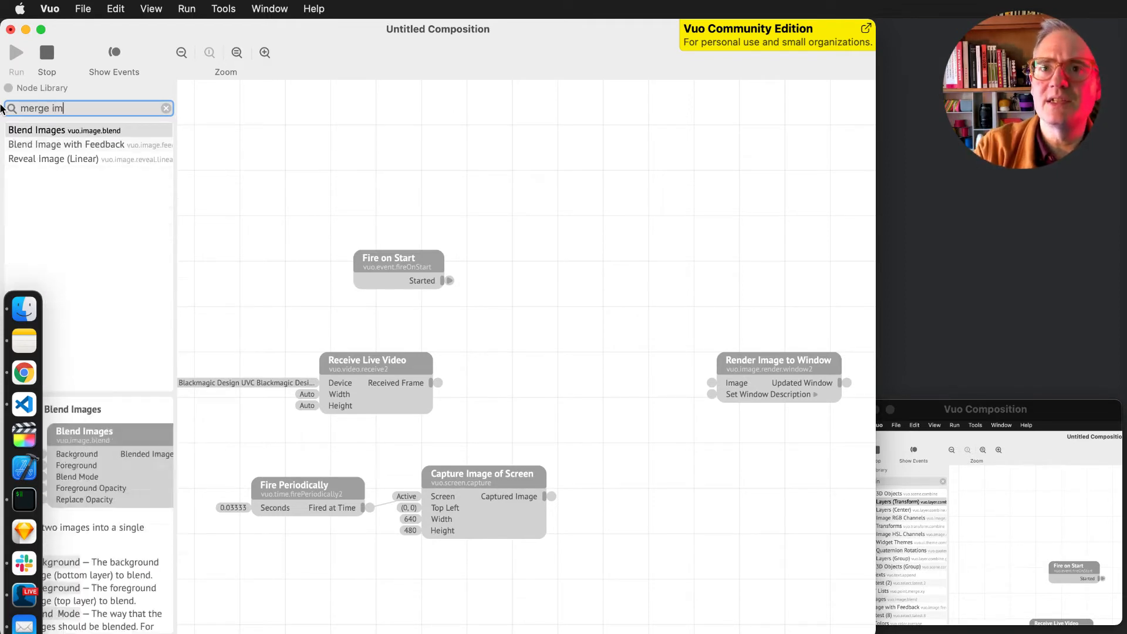
drag(40, 131, 636, 377)
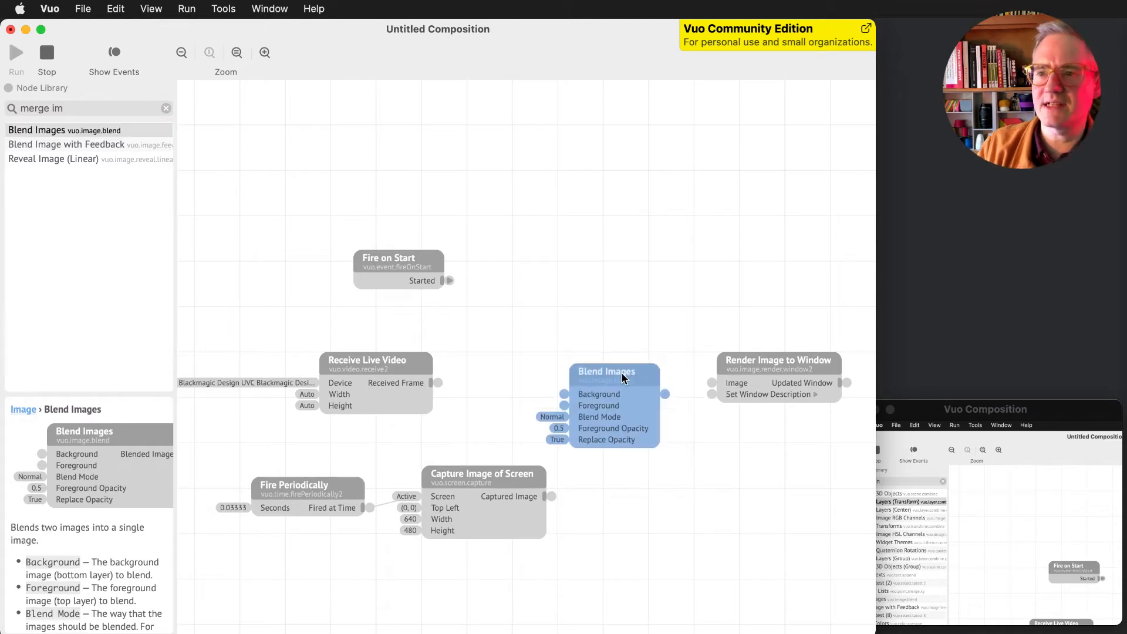
Delete the Blend Images node and search the node library for "layers".
key(BackSpace)
click(108, 115)
text(layer)
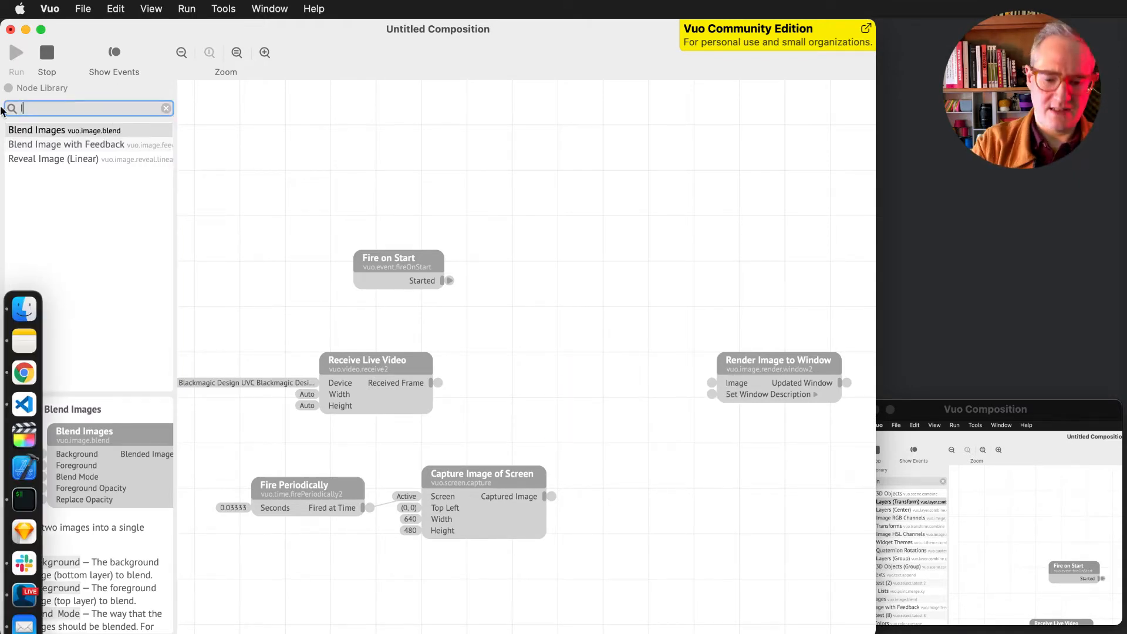
text(s)
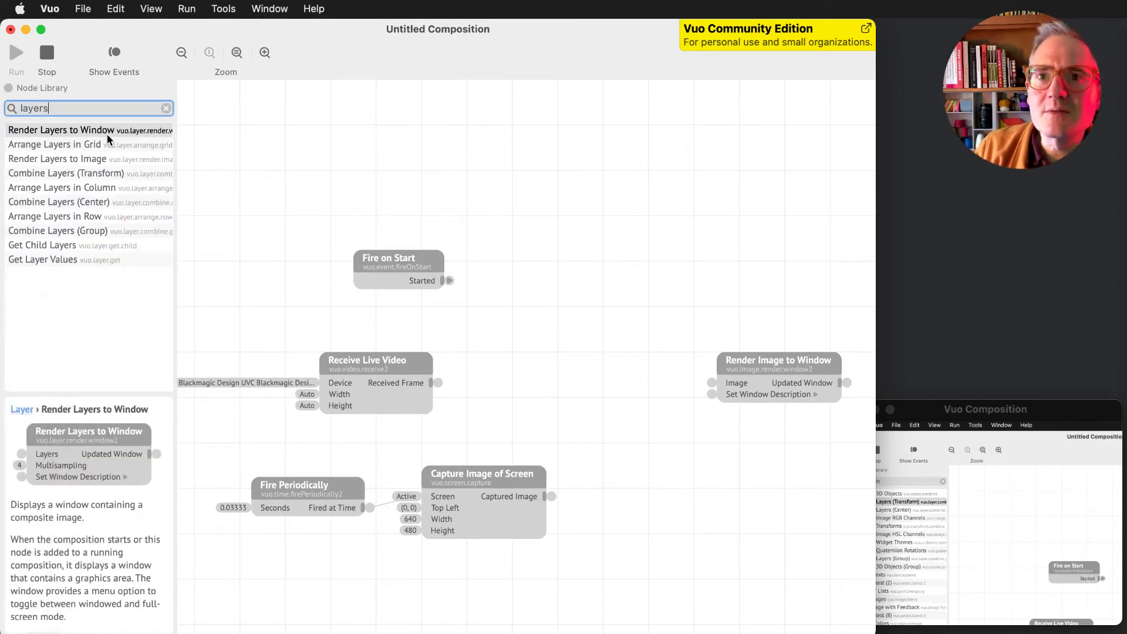
Search the node library for "images" and "merge", and clear the search text.
drag(100, 132, 68, 109)
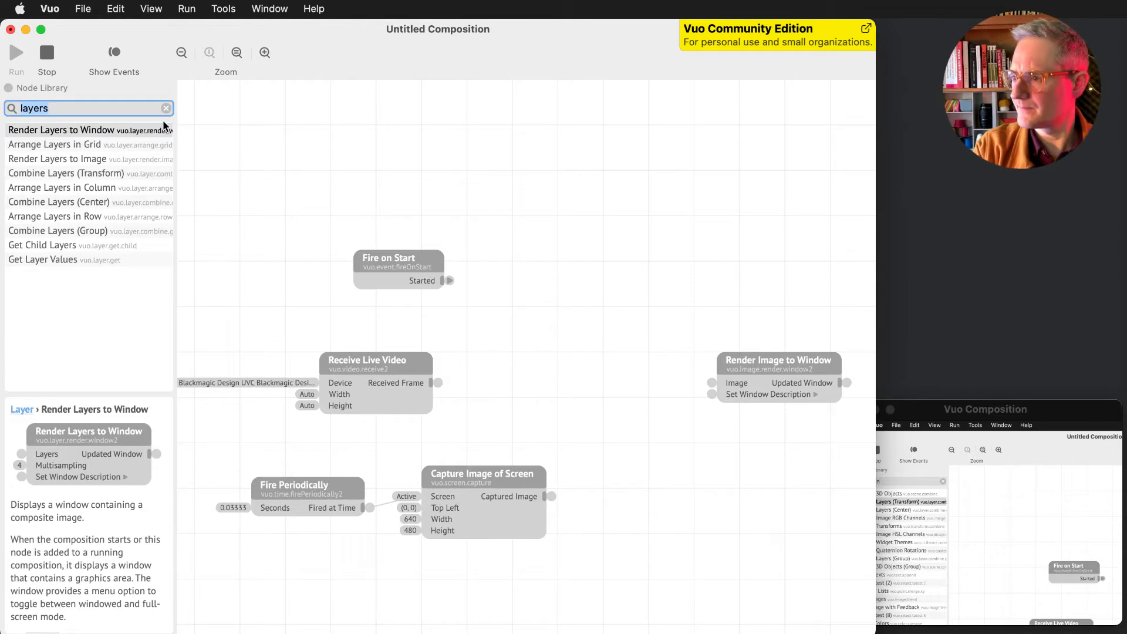
text(images)
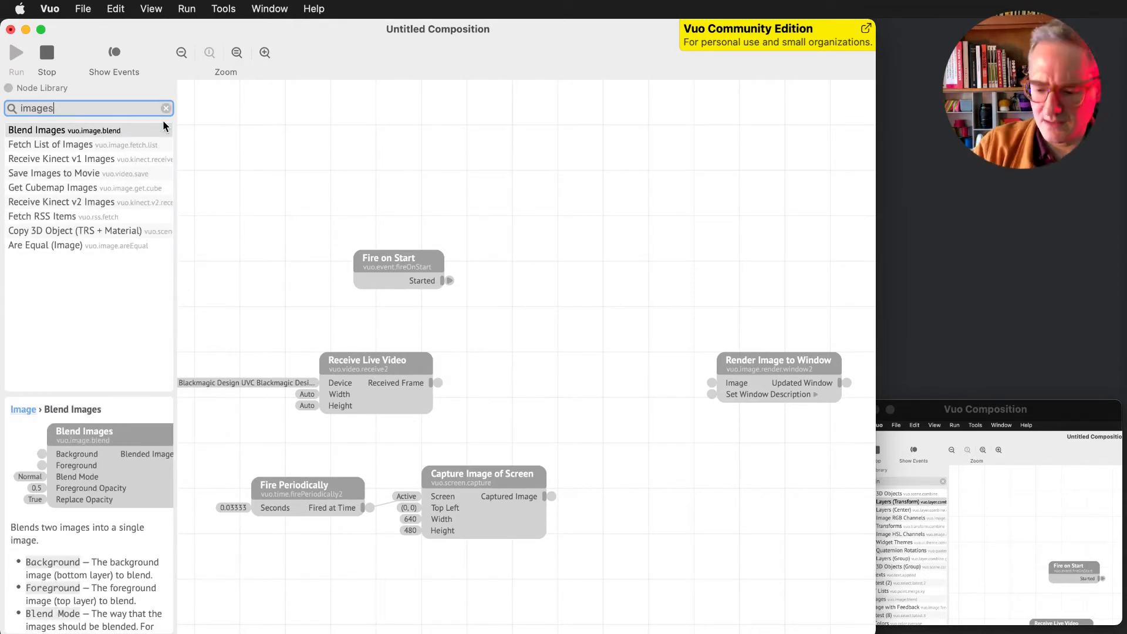
key(super+a)
text(me)
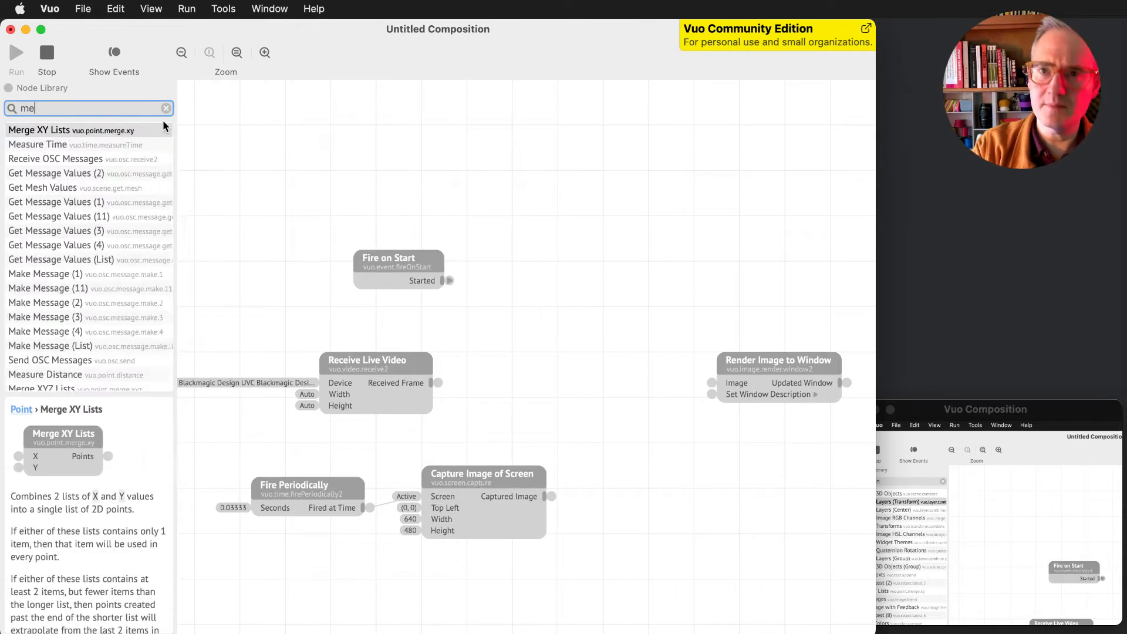
text(rge)
click(166, 108)
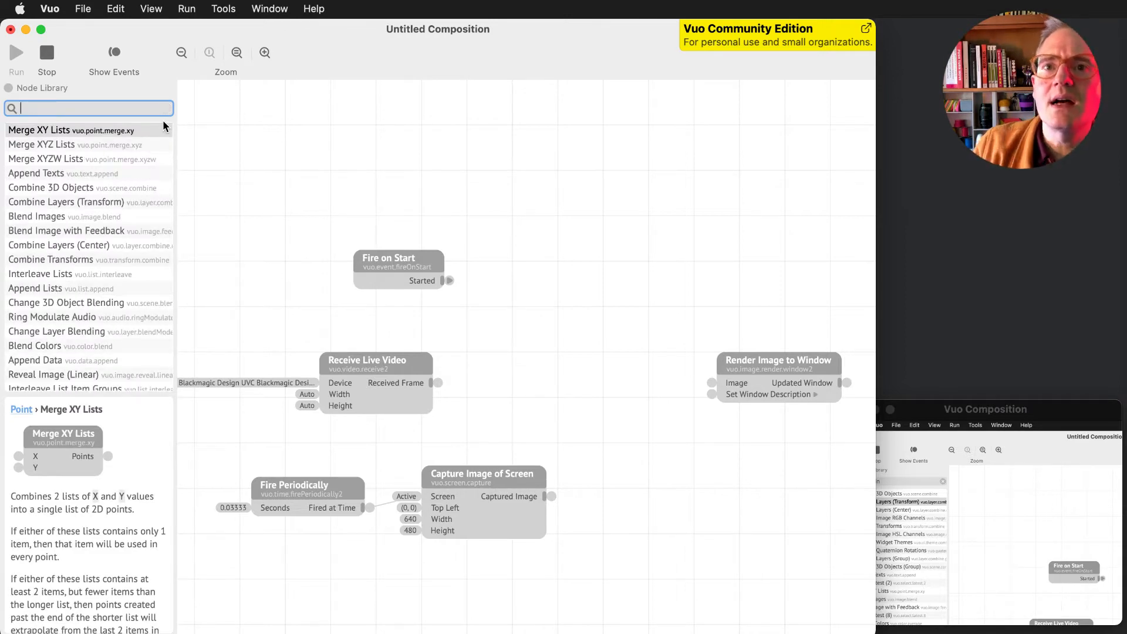
Open the recent composition Debug2.vuo and examine how its nodes are connected to Render Image to Window.
click(83, 8)
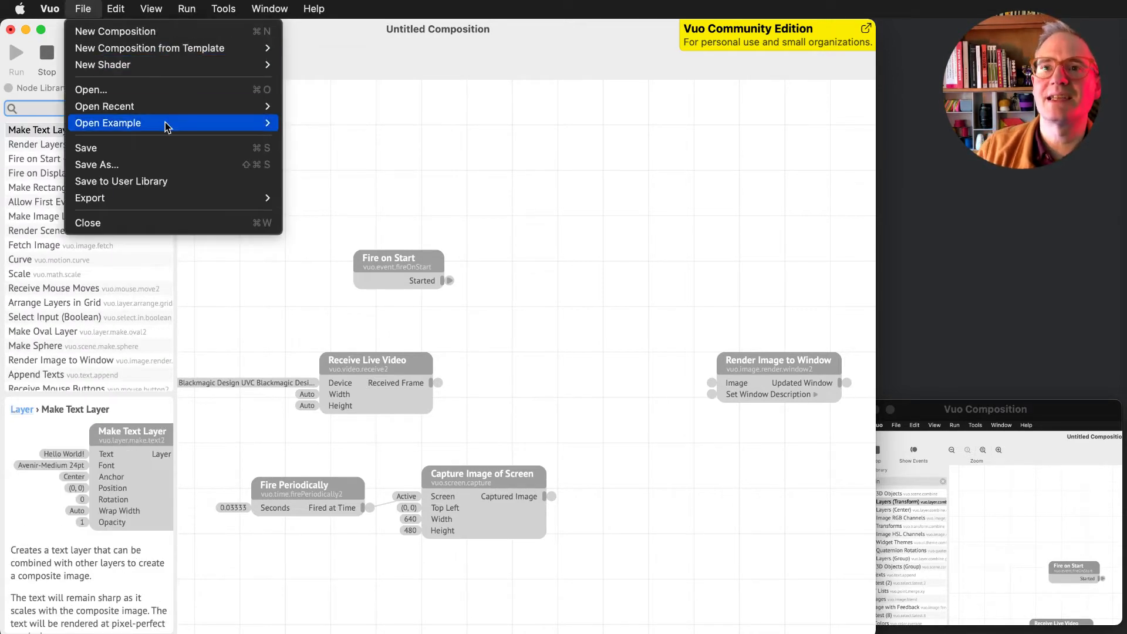
mouse_move(169, 104)
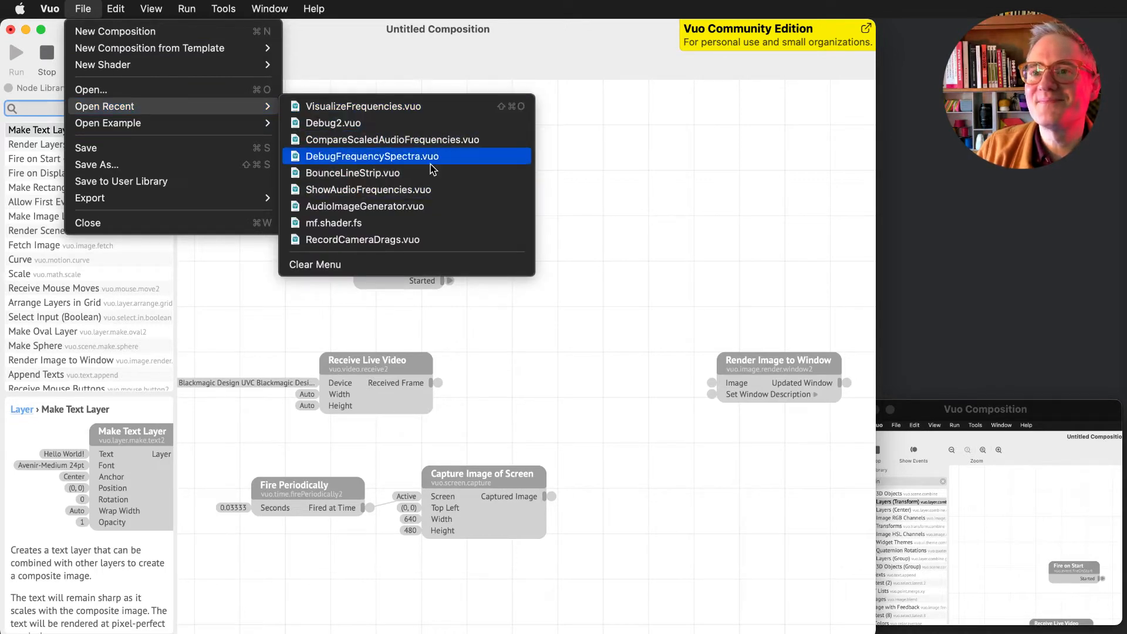
click(399, 125)
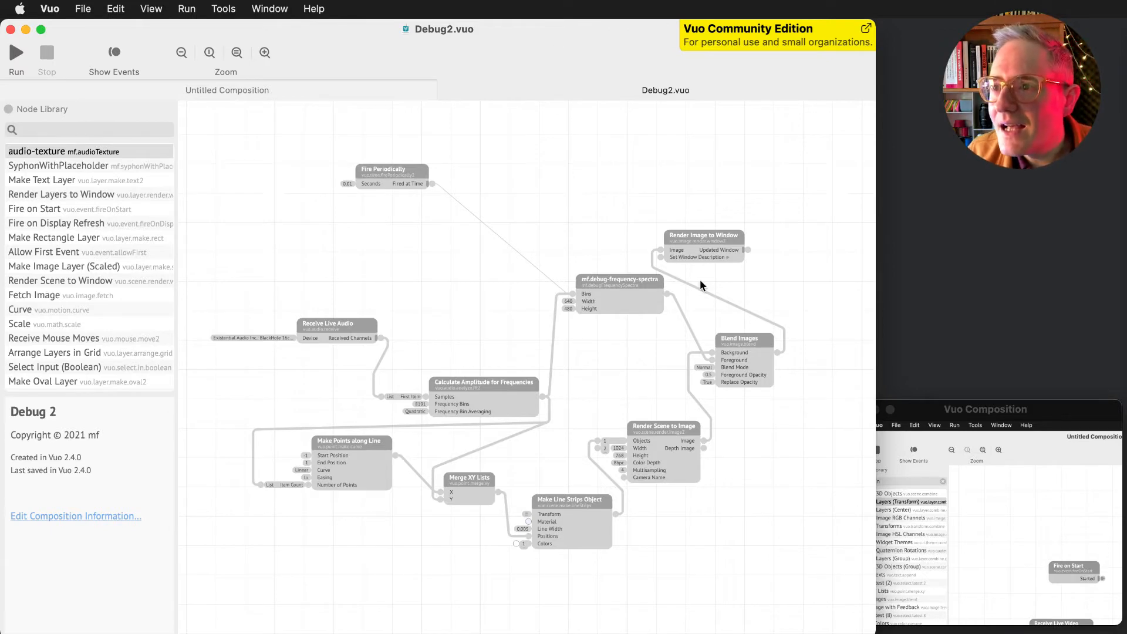
drag(335, 51, 355, 6)
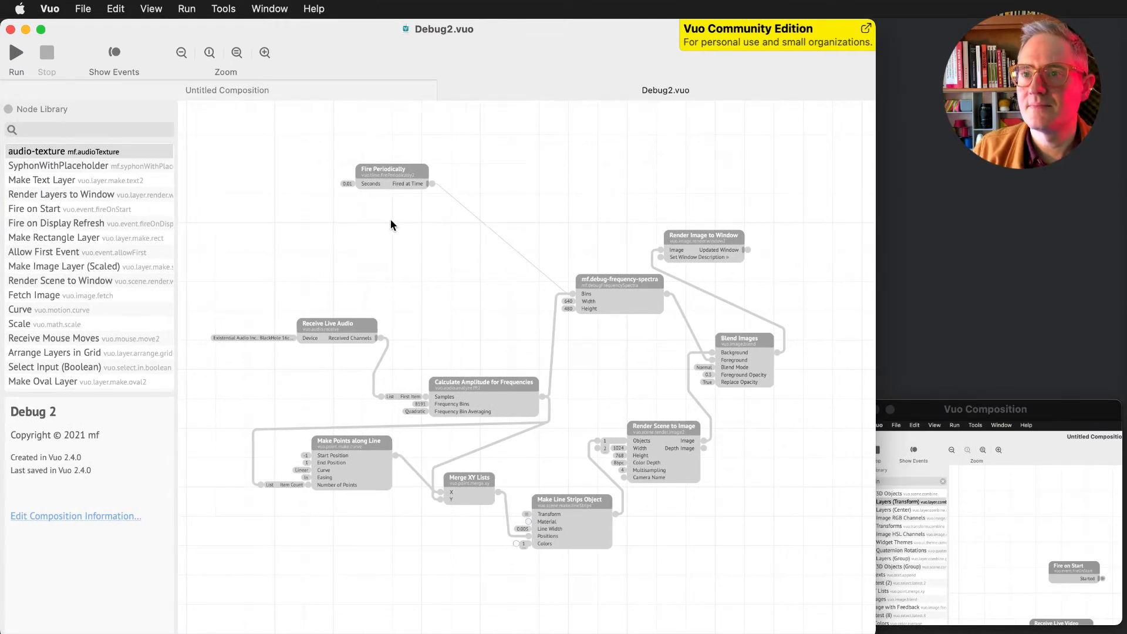
click(83, 8)
mouse_move(121, 73)
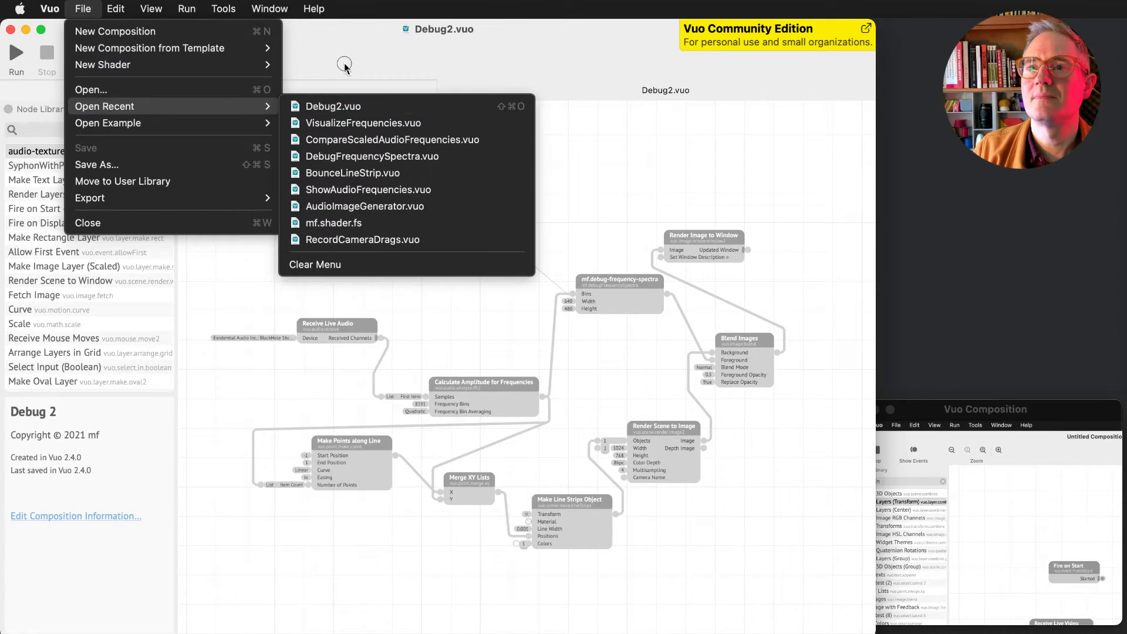
click(344, 64)
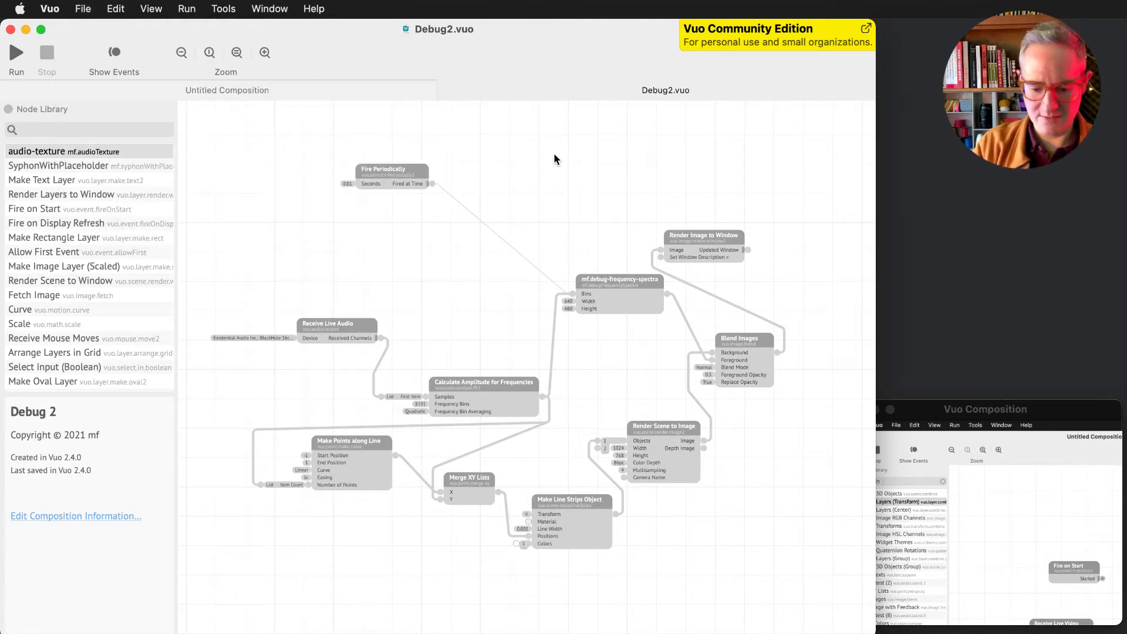
Close Debug2.vuo along with a newly created blank composition, keeping the unsaved Untitled Composition open.
key(super+n)
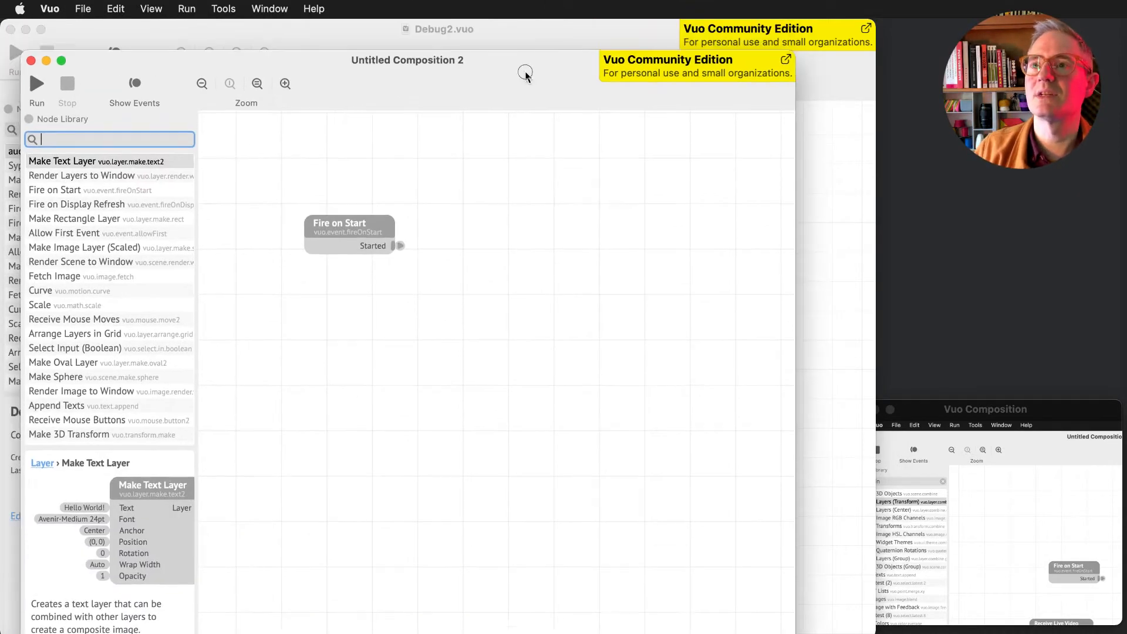
key(super+w)
key(super+w)
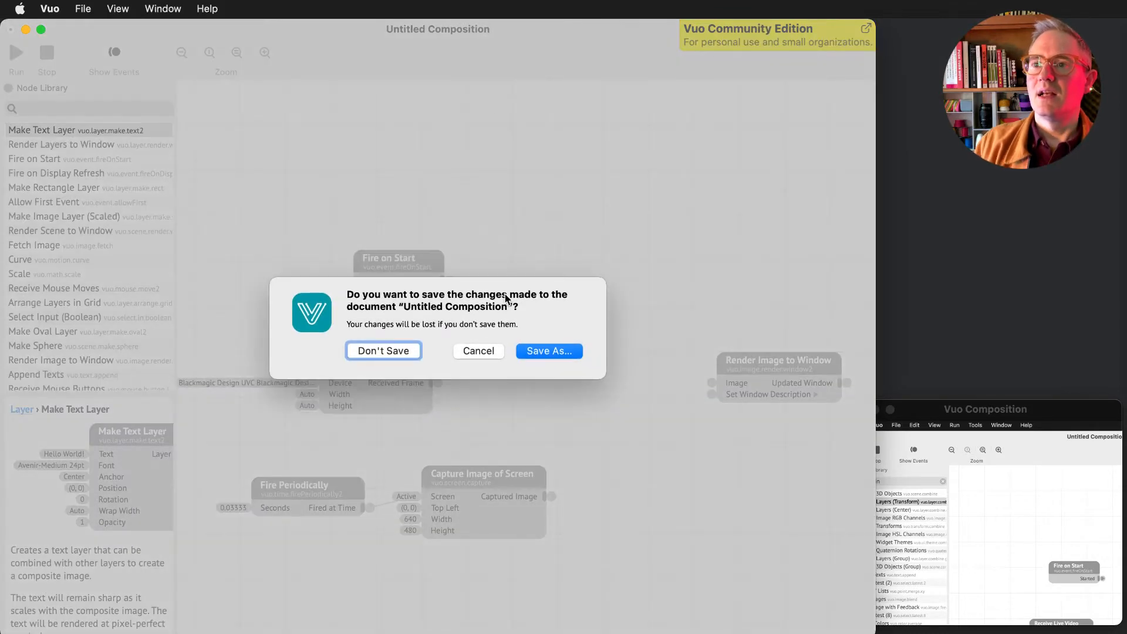
click(476, 351)
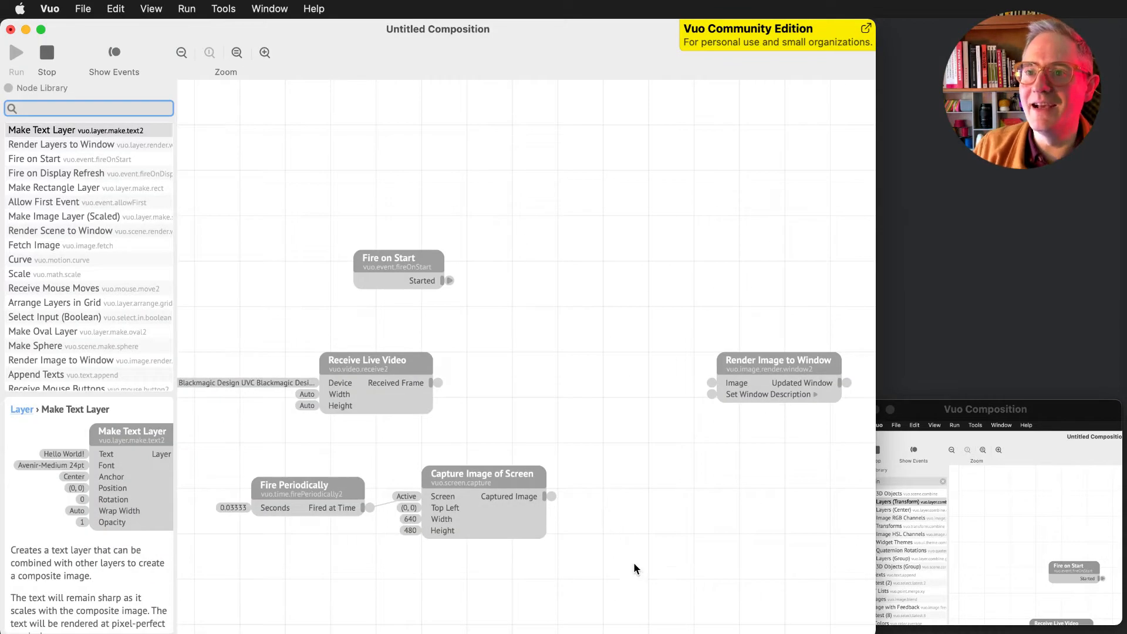
key(super+n)
key(super+w)
mouse_move(522, 40)
mouse_down()
mouse_move(557, 25)
mouse_move(528, 28)
mouse_up()
key(super+n)
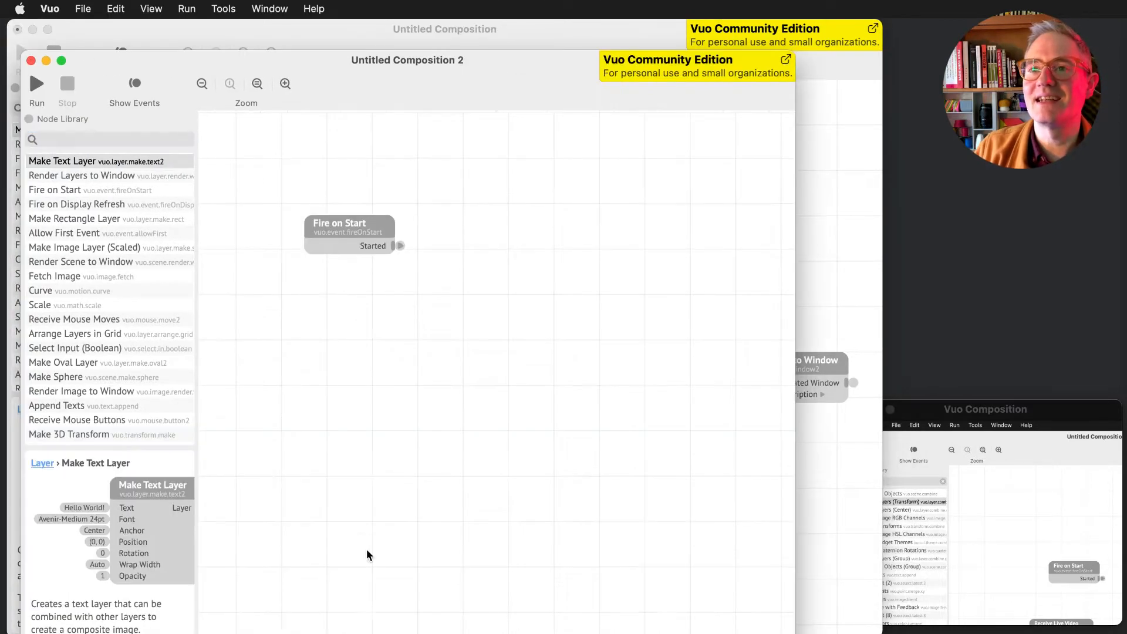
key(super+w)
Open the recent composition VisualizeFrequencies.vuo and move its window to the lower-right corner of the display, clear of the Untitled Composition.
click(83, 8)
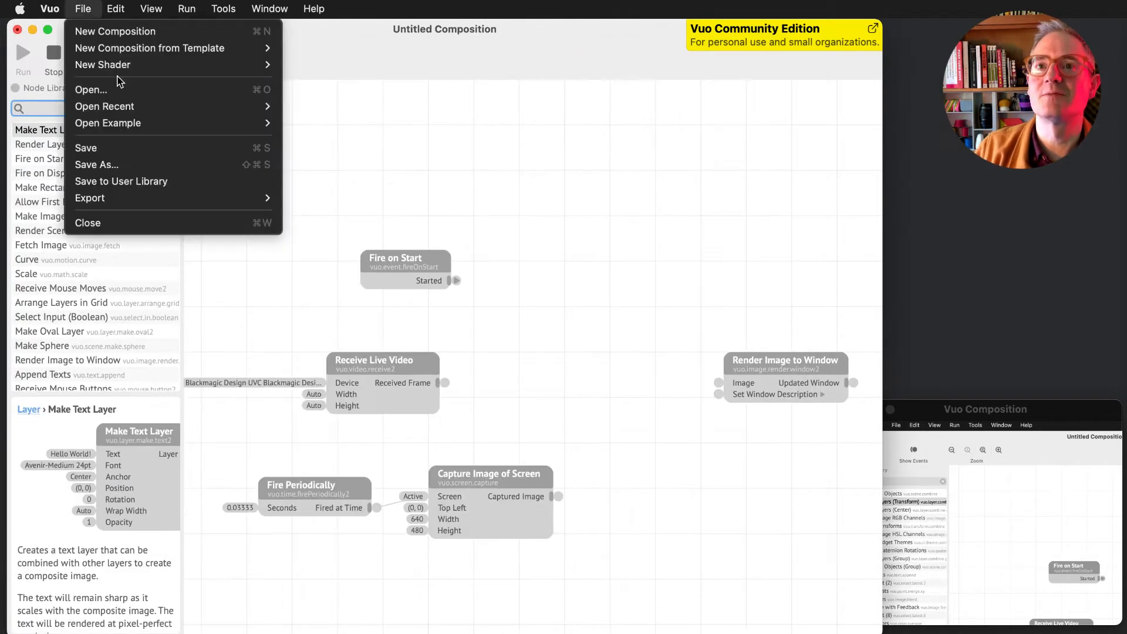
mouse_move(196, 105)
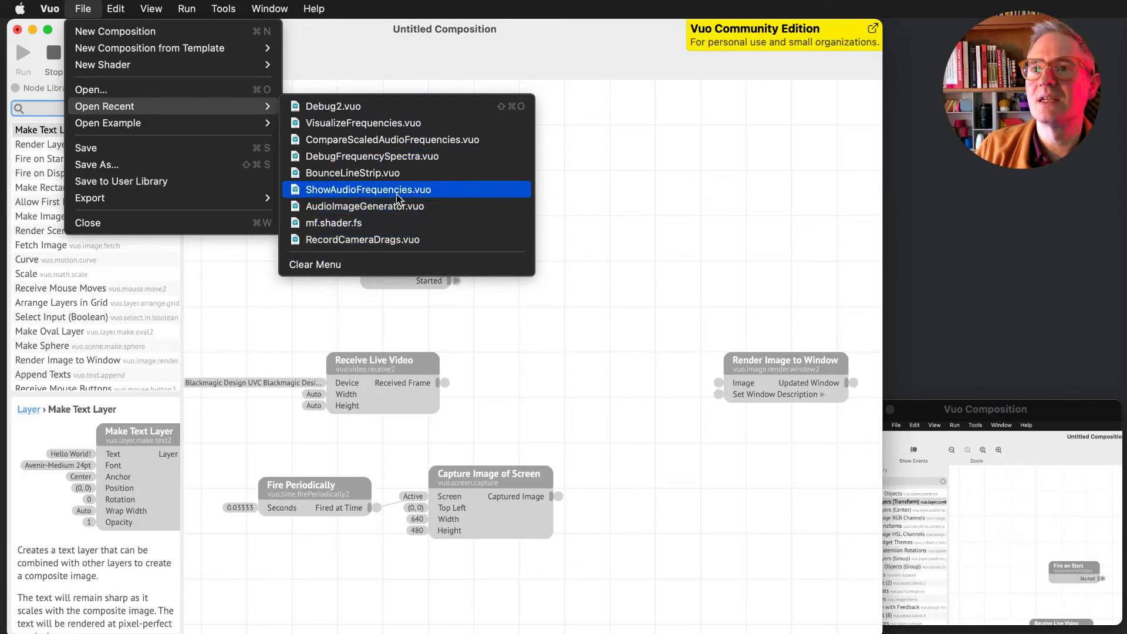
click(398, 125)
mouse_move(814, 584)
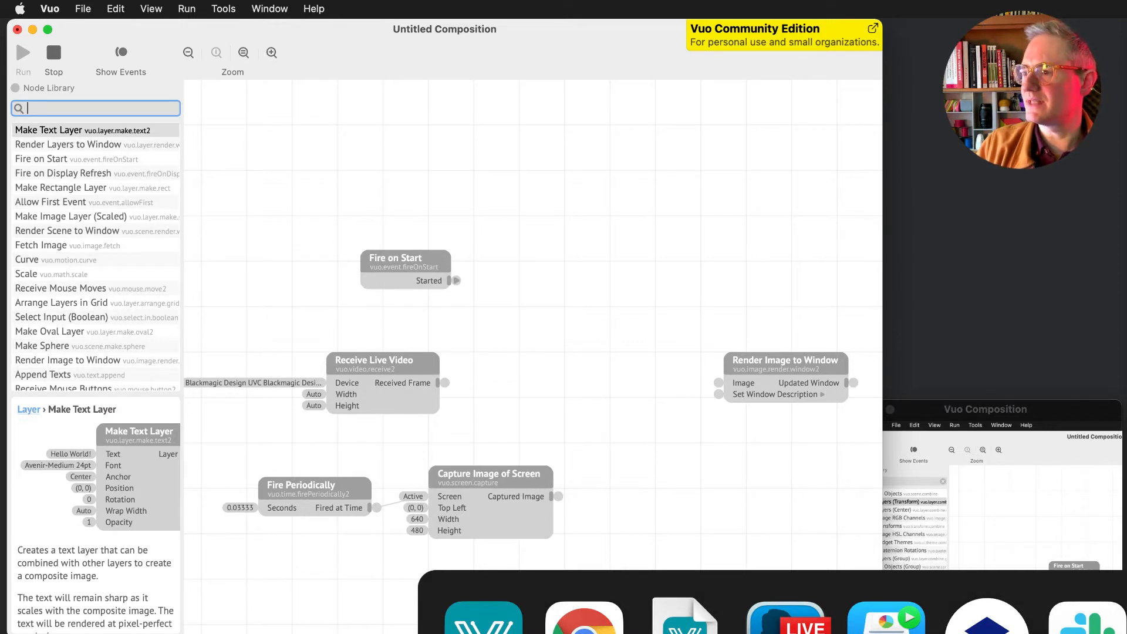
key(super+Tab)
key(super+n)
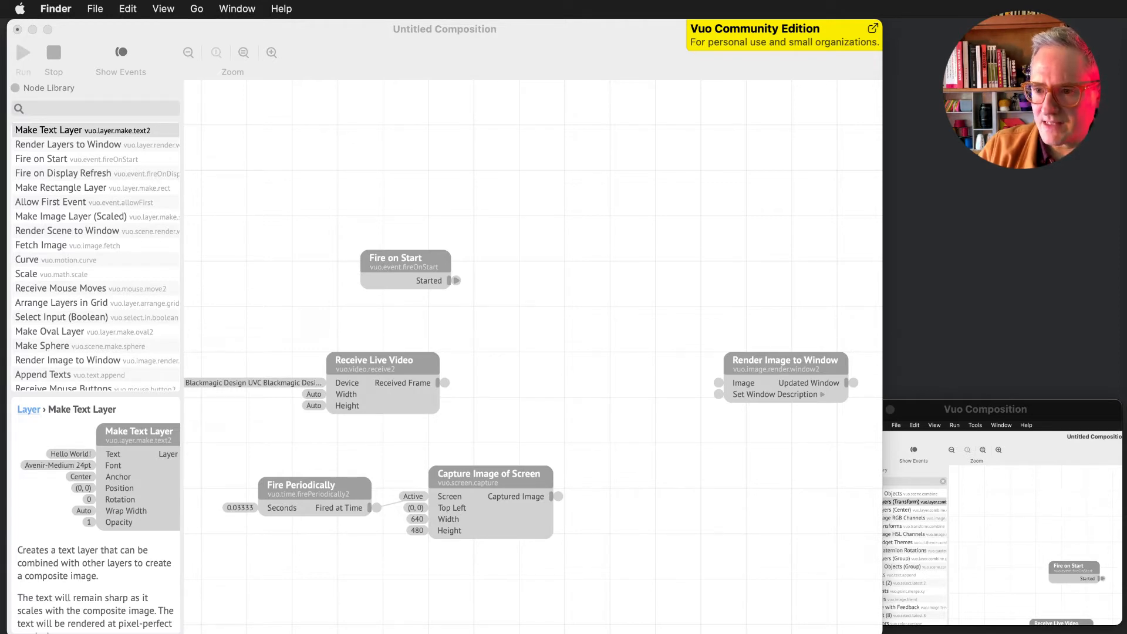
drag(705, 633, 679, 633)
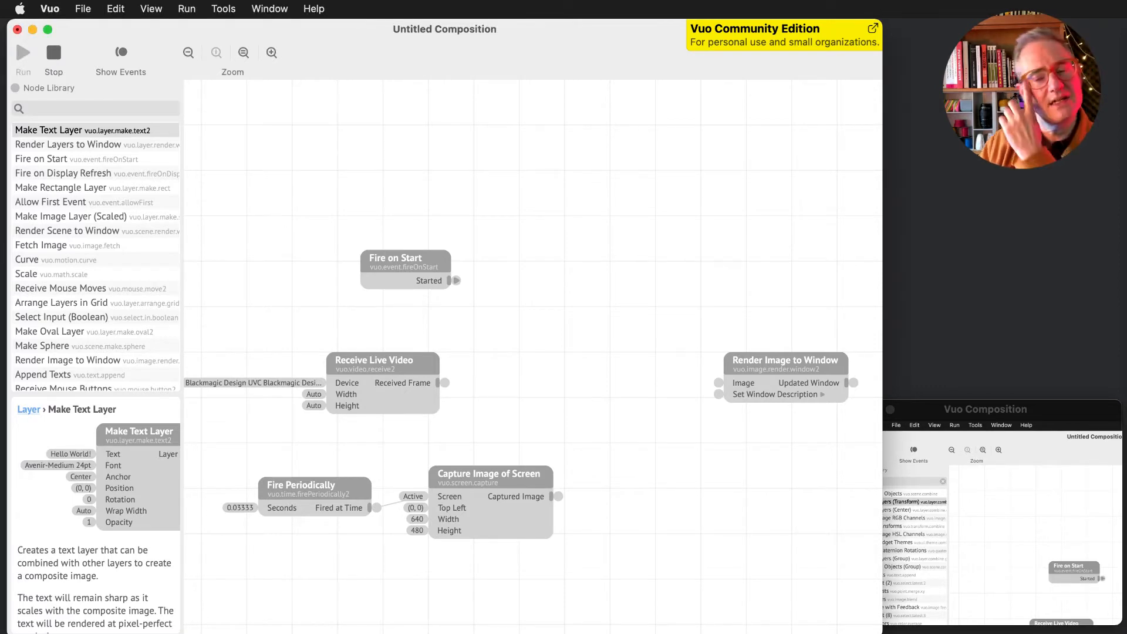
drag(507, 59, 1126, 586)
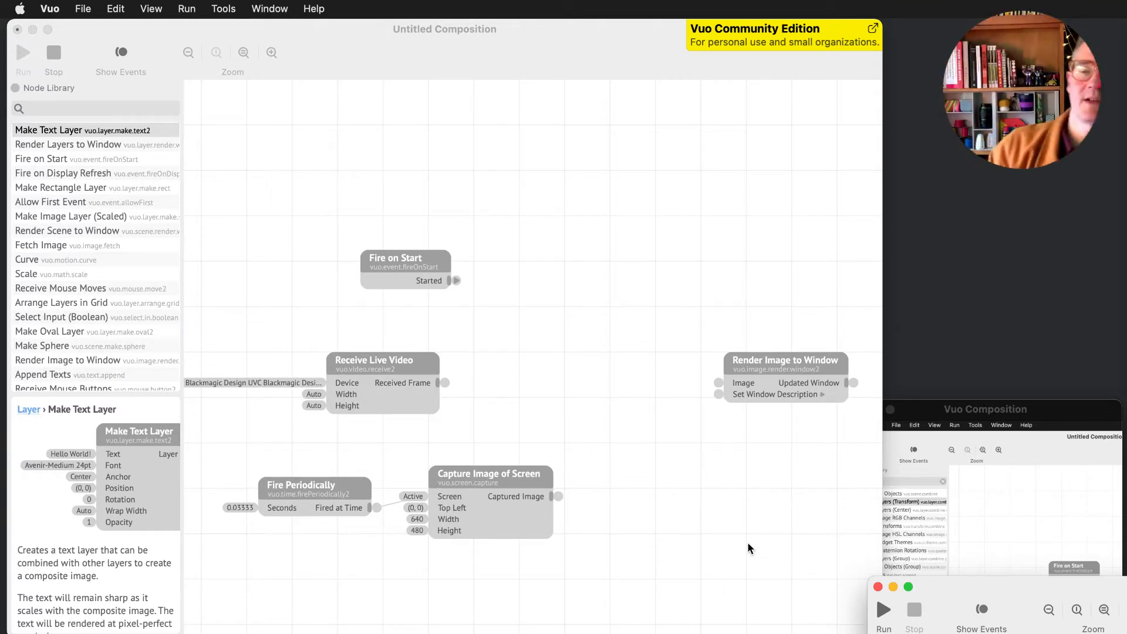
Shift Render Image to Window slightly, search the library for "layers" and add a Combine Layers (Transform) node before it.
drag(755, 382, 721, 371)
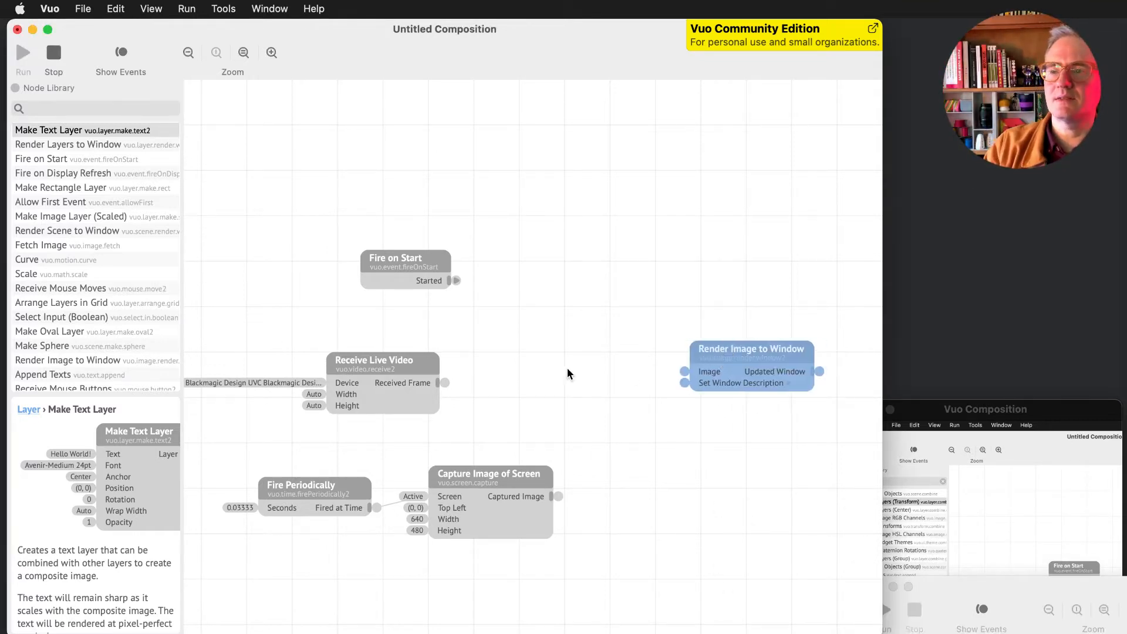
click(75, 111)
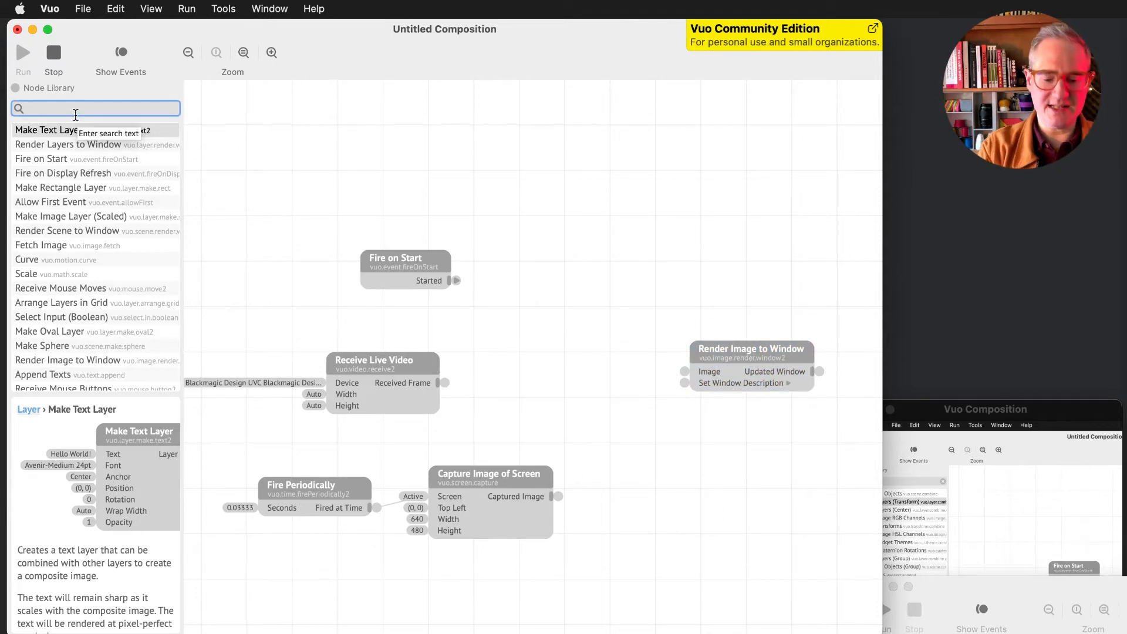
text(w)
key(BackSpace)
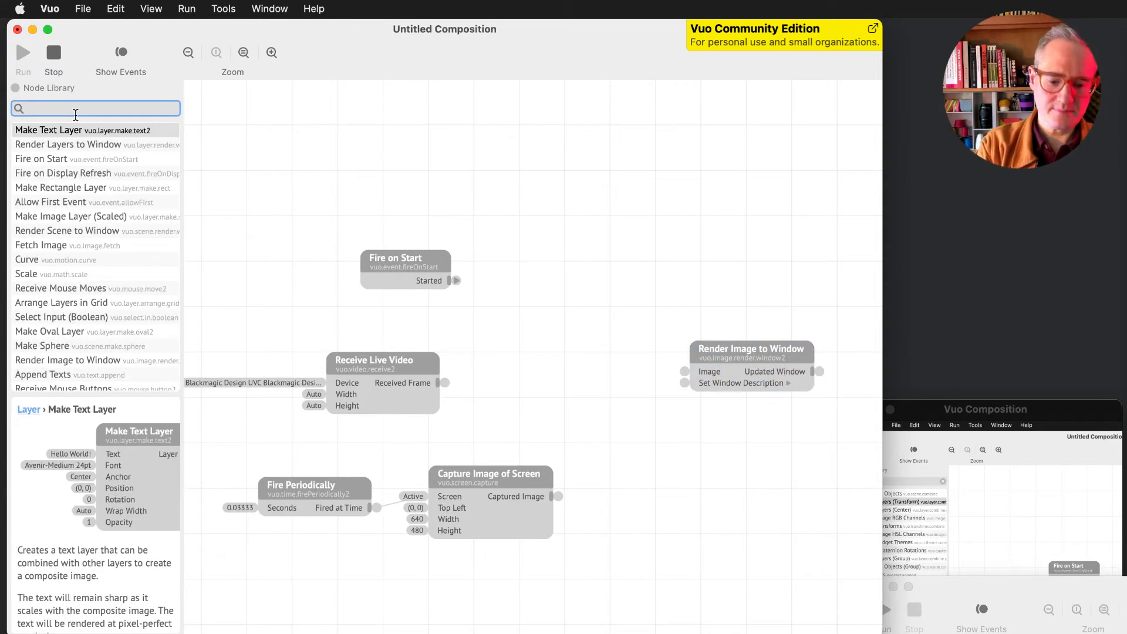
text(layers)
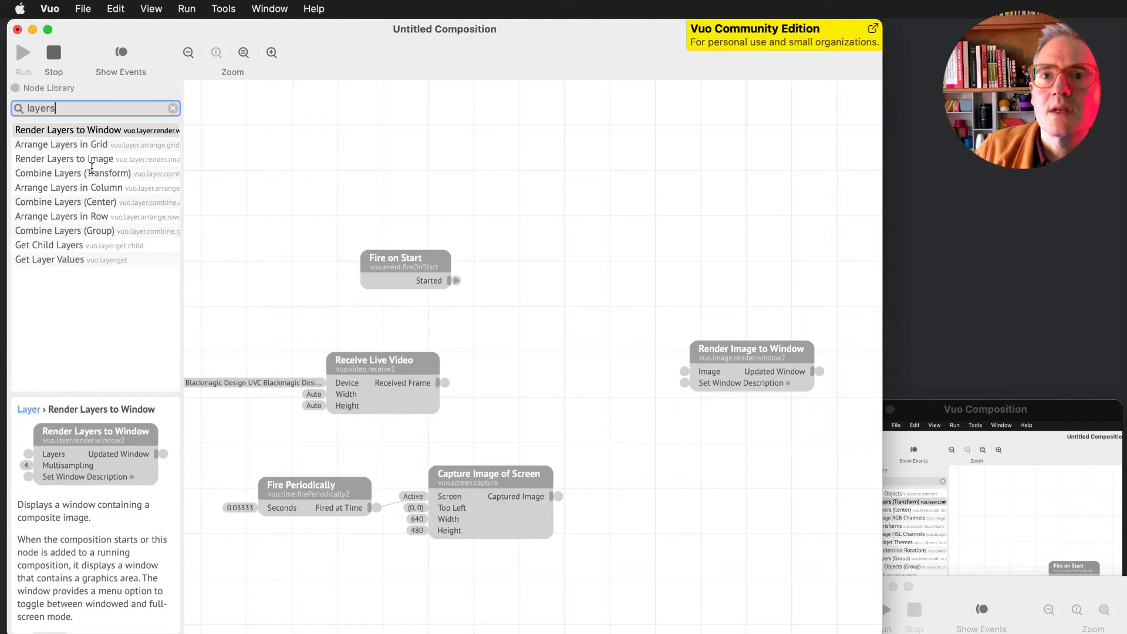
drag(98, 176, 633, 341)
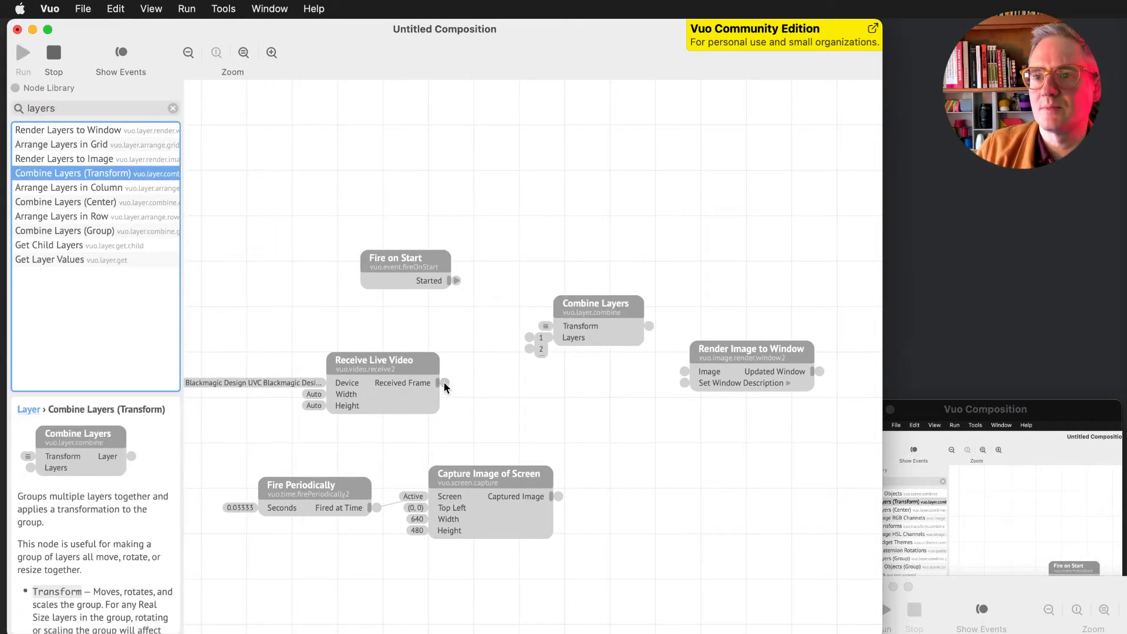
Try to connect Received Frame directly to Combine Layers' first layer, and search the node library for "frame to layer".
drag(444, 383, 523, 339)
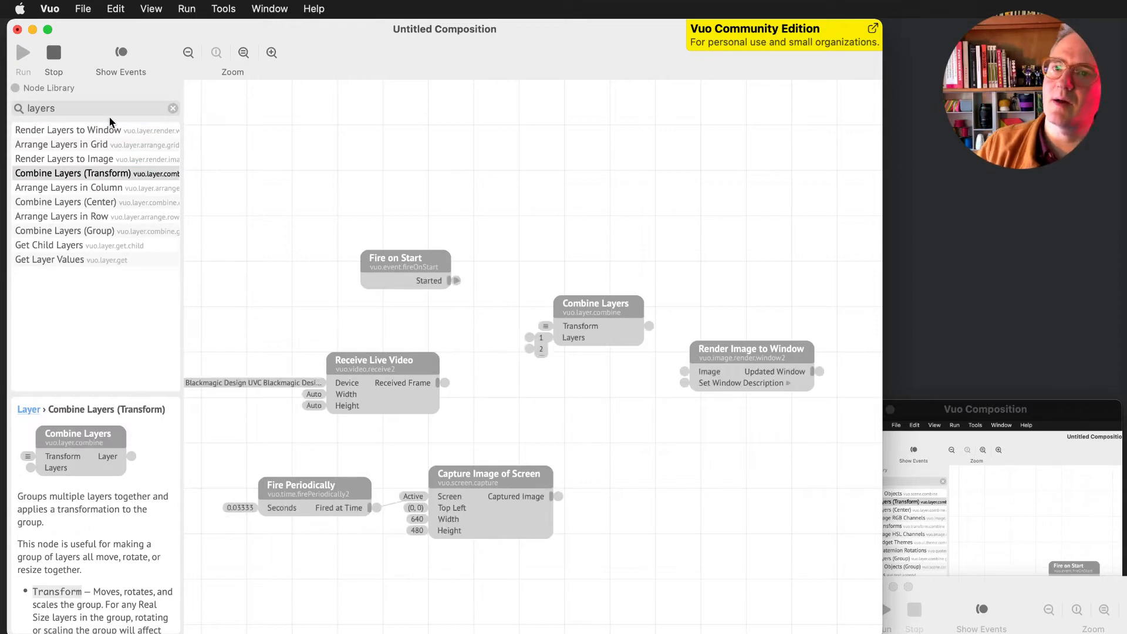
drag(108, 112, 2, 97)
text(frame to )
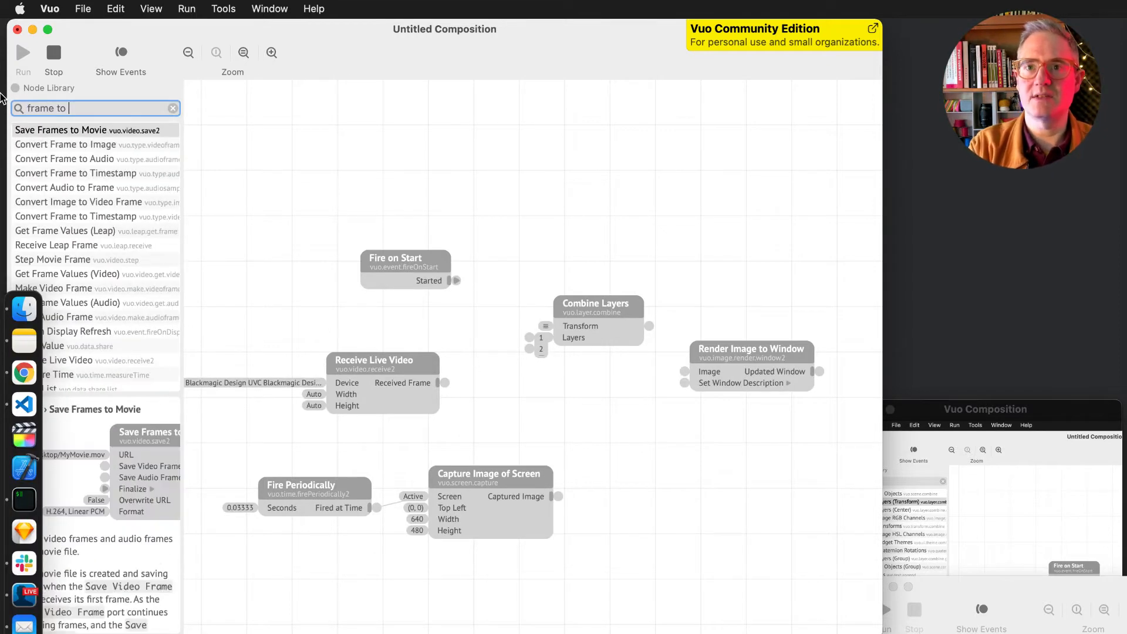
text(layer)
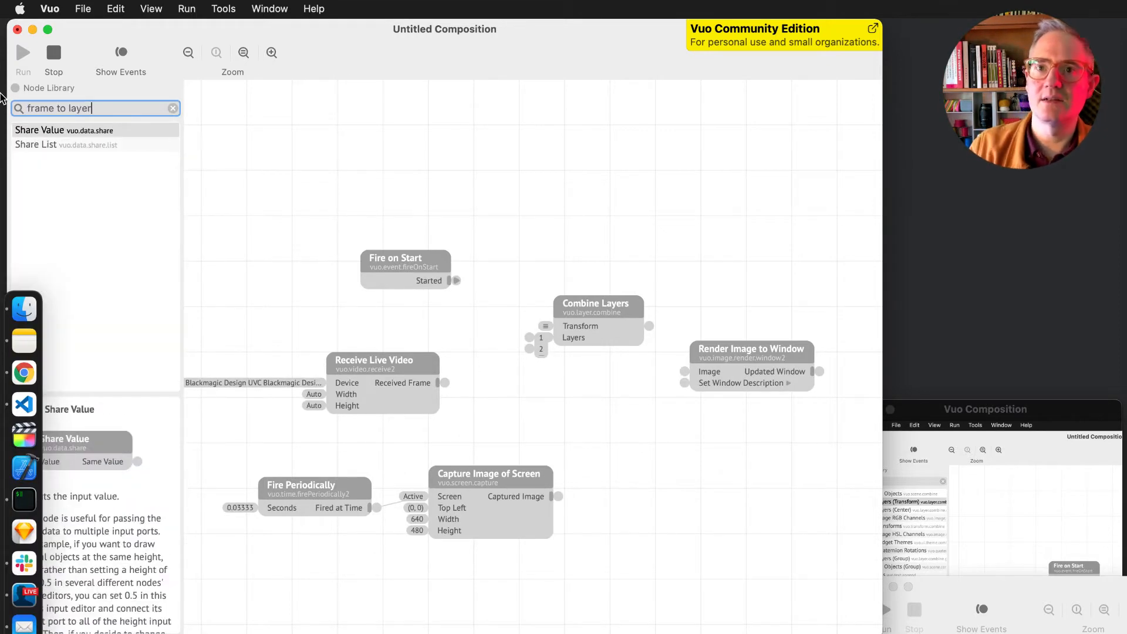
Search for "frame to image", add a Convert Frame to Image node and connect Received Frame to its Frame input.
double_click(87, 108)
text(image)
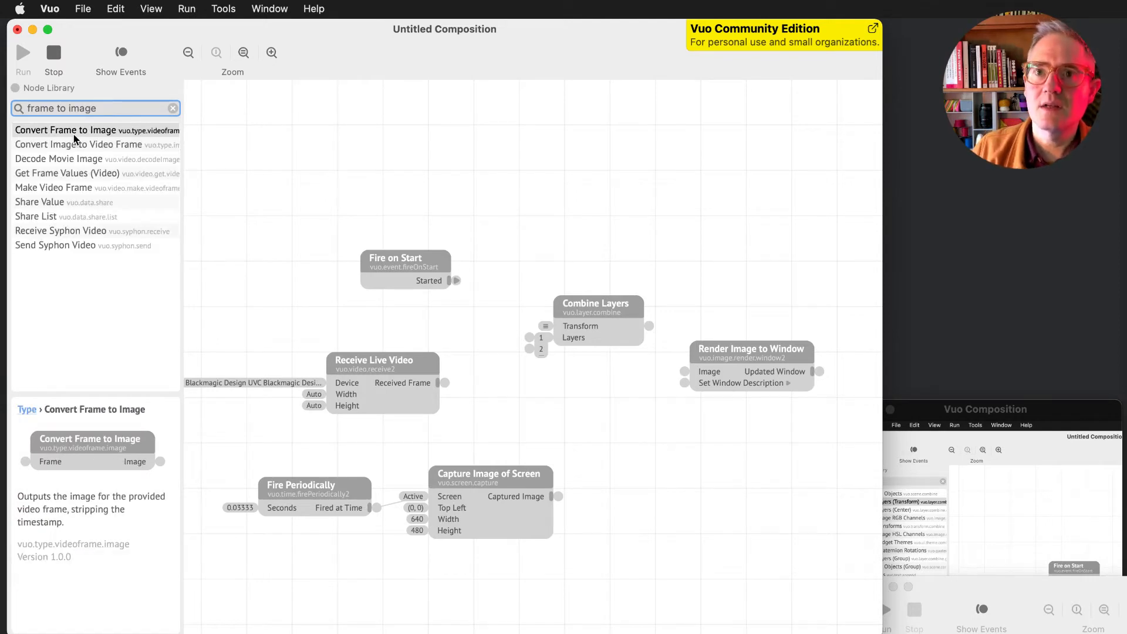
drag(75, 131, 504, 404)
drag(444, 383, 468, 416)
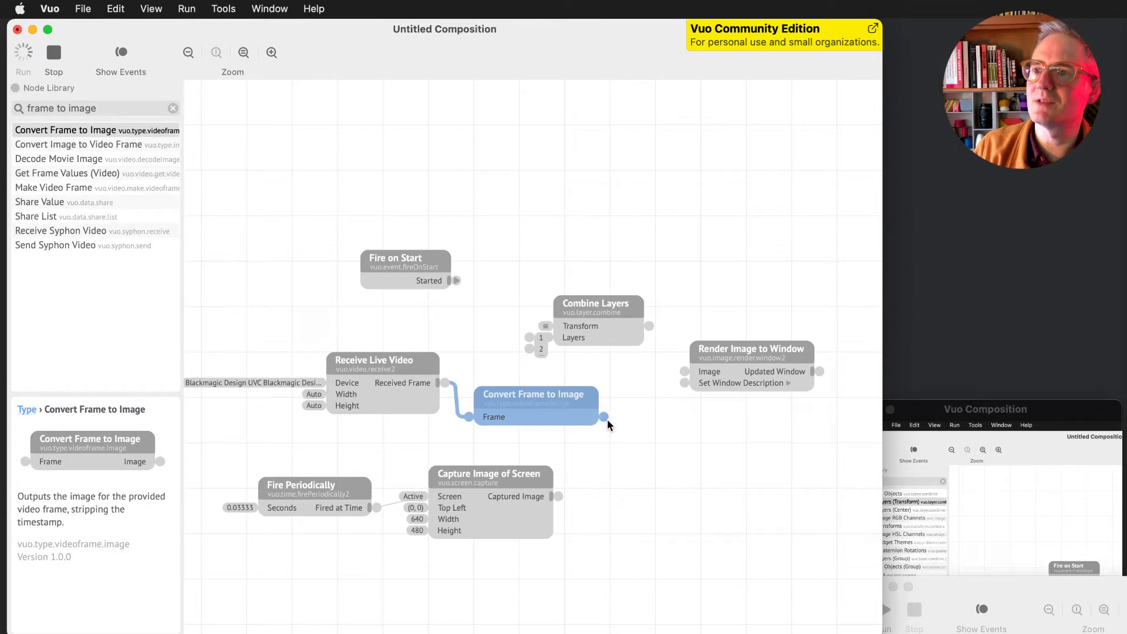
Connect Convert Frame to Image's output to both Combine Layers inputs, moving Combine Layers above Render Image to Window.
drag(603, 417, 529, 353)
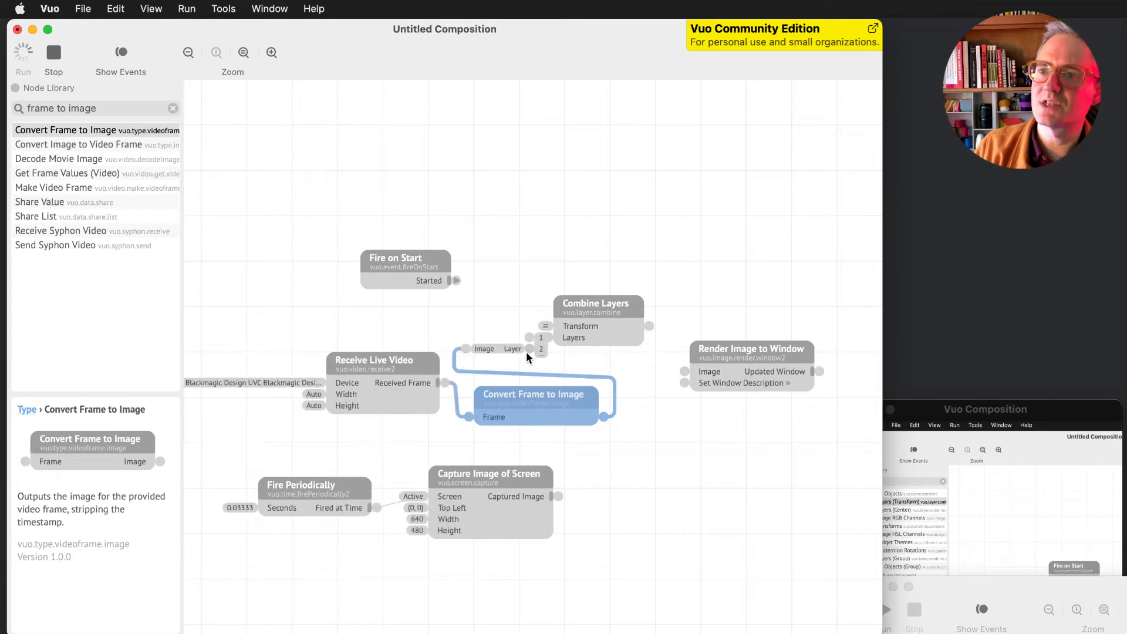
drag(597, 310, 722, 298)
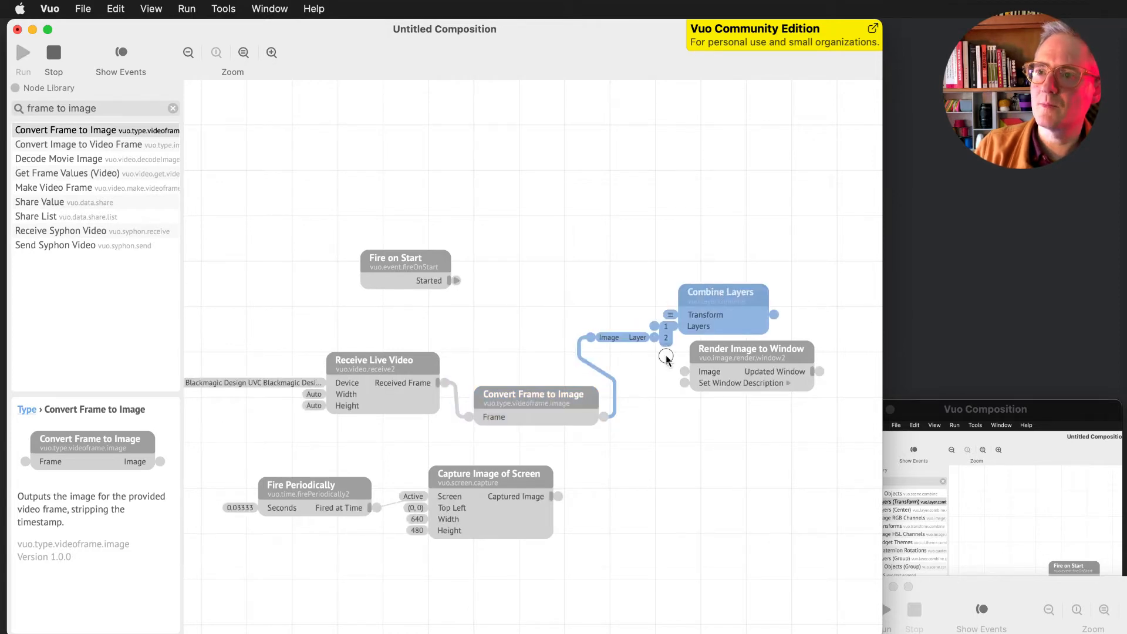
drag(600, 410, 655, 326)
click(628, 338)
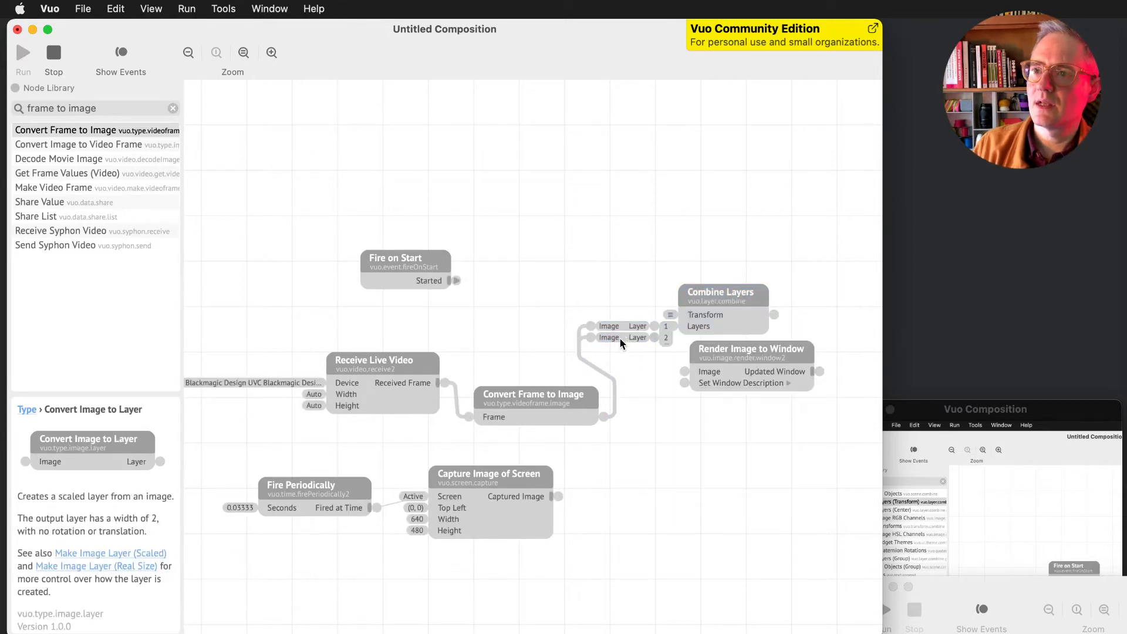
Disconnect the Convert Frame to Image cable from the second layer input of Combine Layers.
click(589, 338)
click(591, 338)
drag(590, 337, 656, 433)
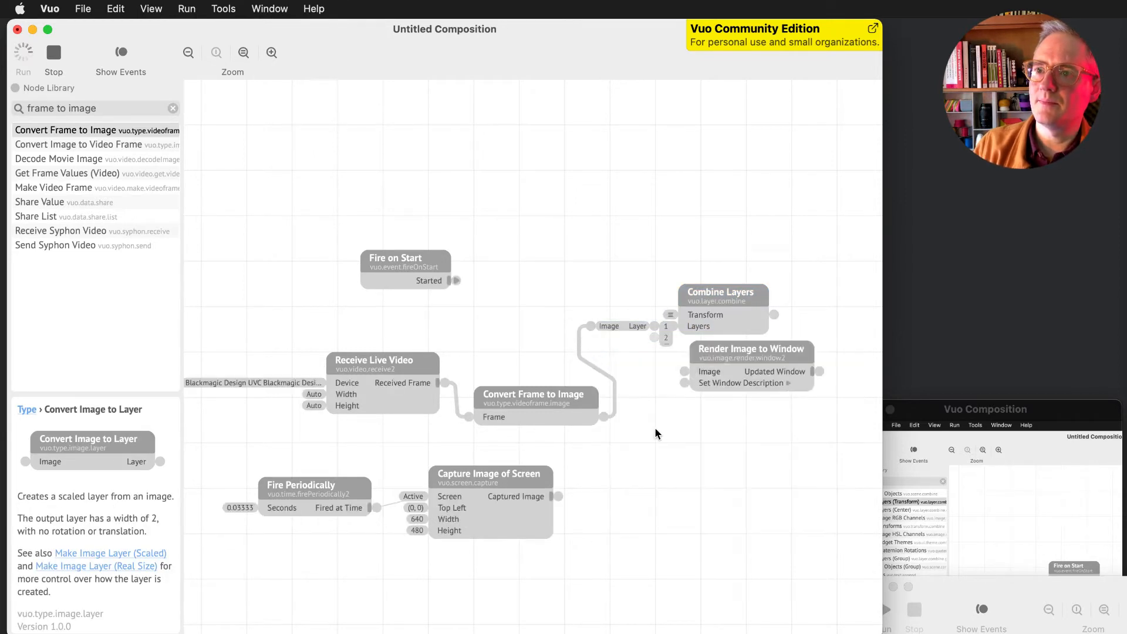
Move Render Image to Window further below Combine Layers and try to connect Combine Layers' output to its Image input.
drag(734, 351, 757, 373)
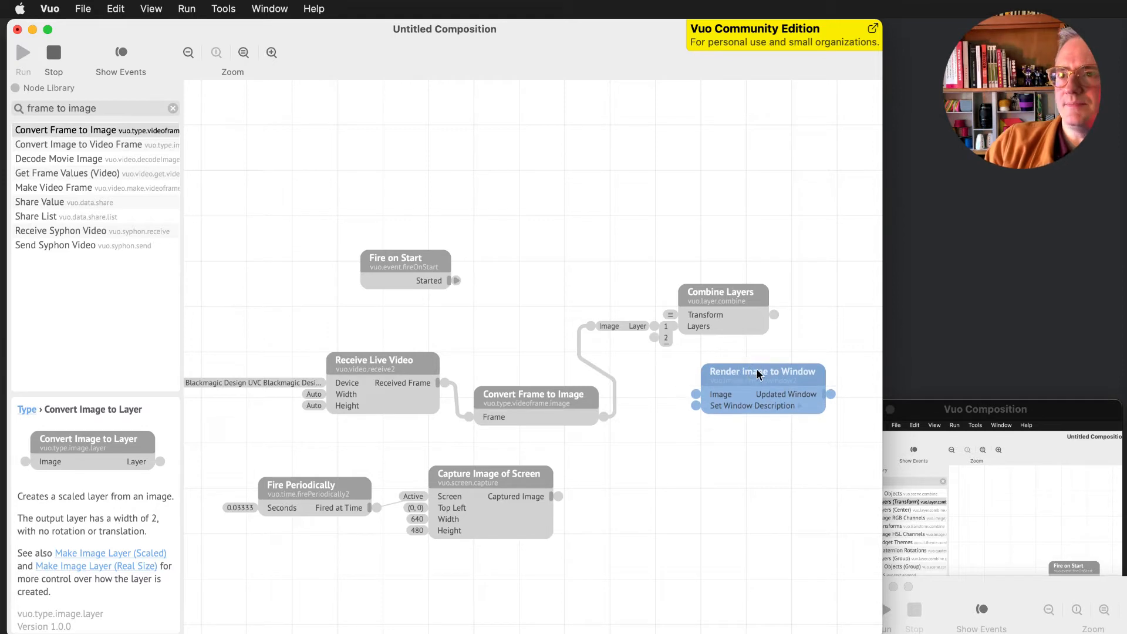
drag(776, 319, 696, 397)
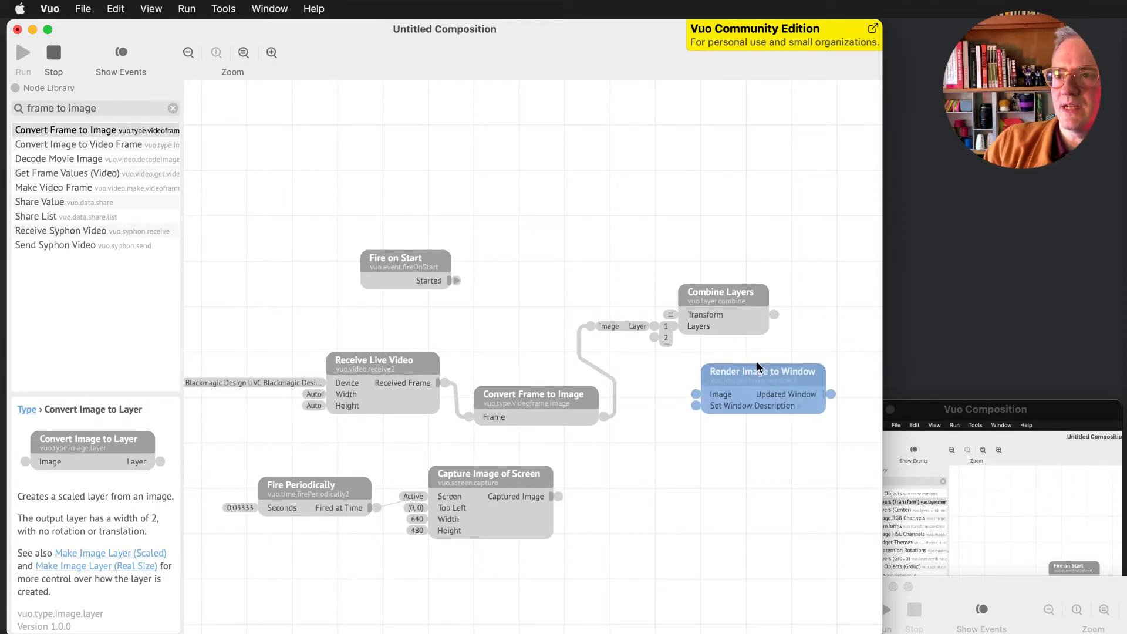
Search the node library for "layers to ima", add Render Layers to Image and connect its output to Render Image to Window's Image input.
click(97, 107)
mouse_move(2, 96)
text(layer)
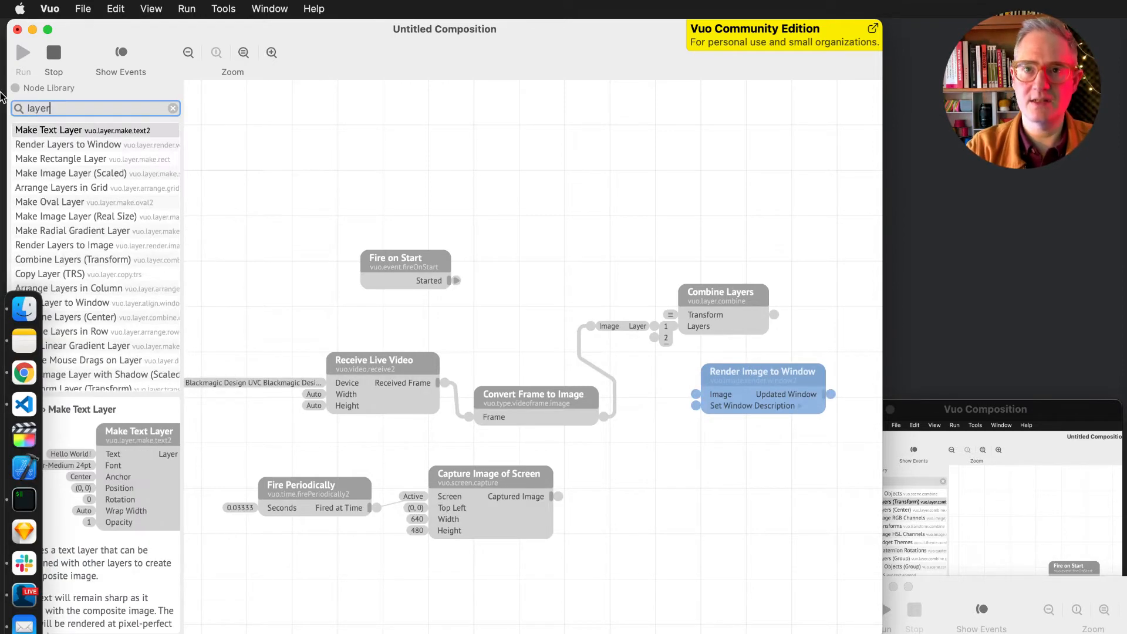
text(s to ima)
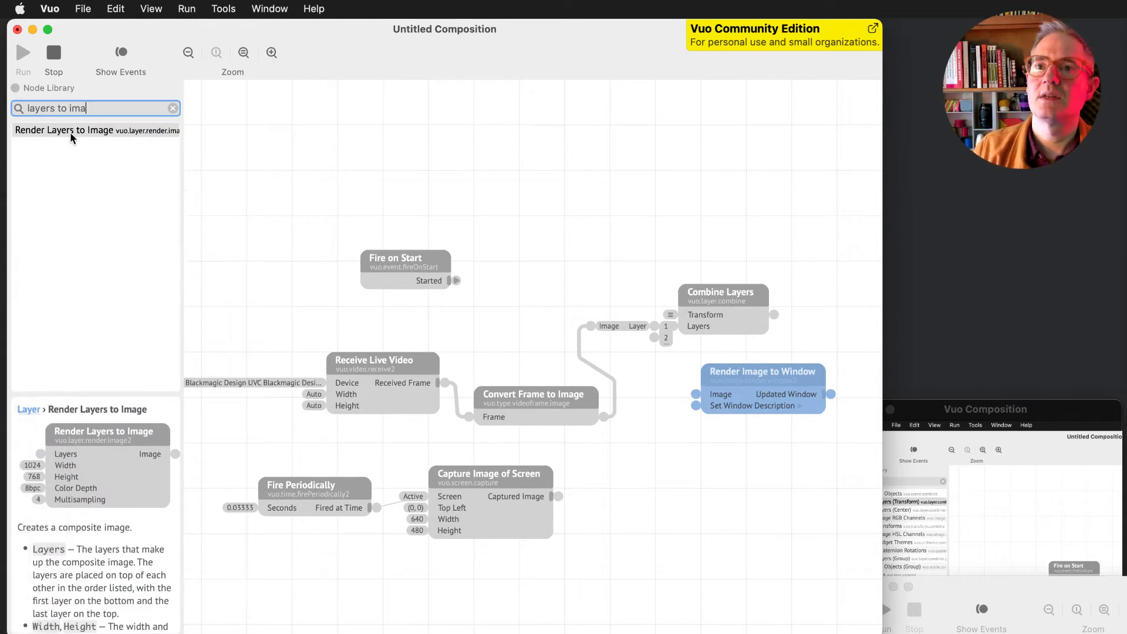
drag(69, 132, 740, 472)
drag(830, 483, 696, 393)
Delete Combine Layers, move Render Layers to Image into the space above Render Image to Window, and shift the latter slightly aside.
click(730, 296)
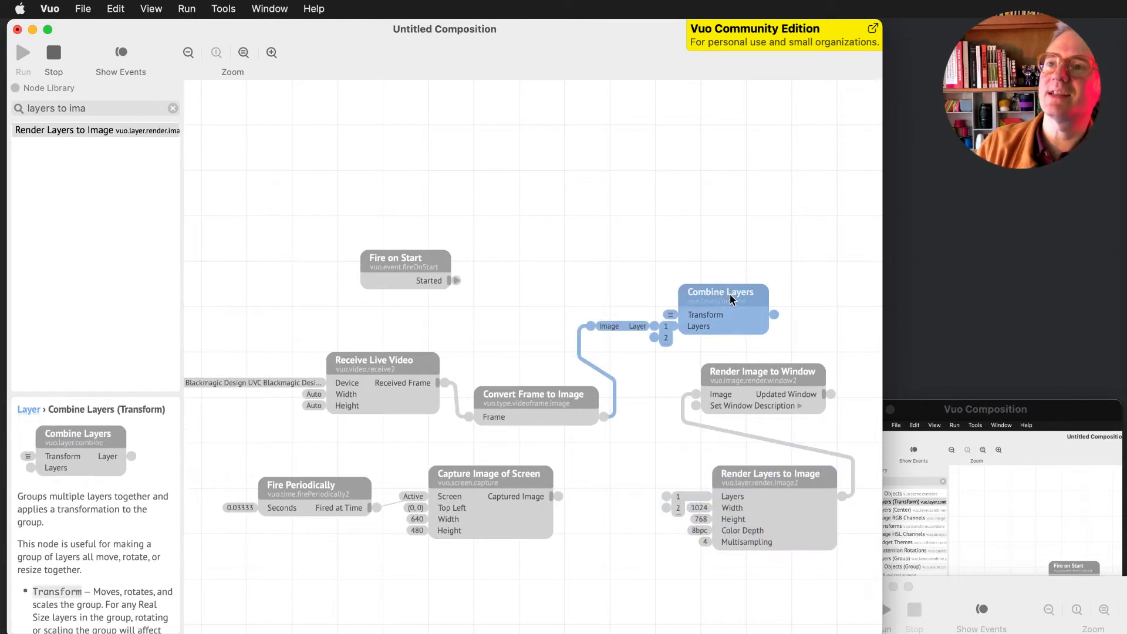
key(BackSpace)
drag(763, 474, 697, 237)
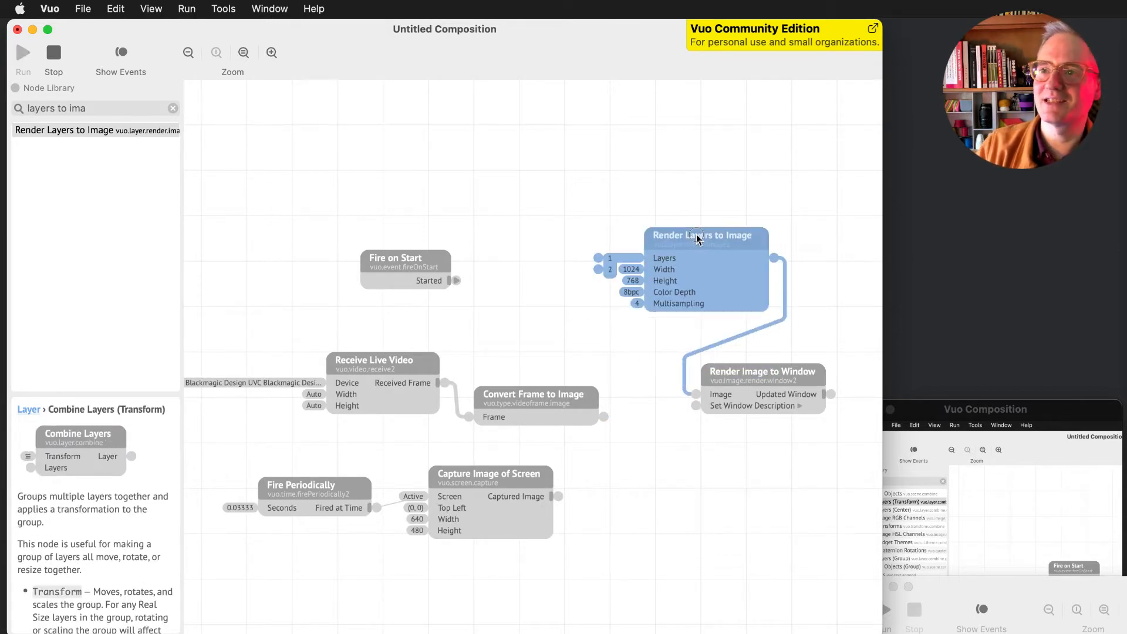
drag(757, 370, 791, 370)
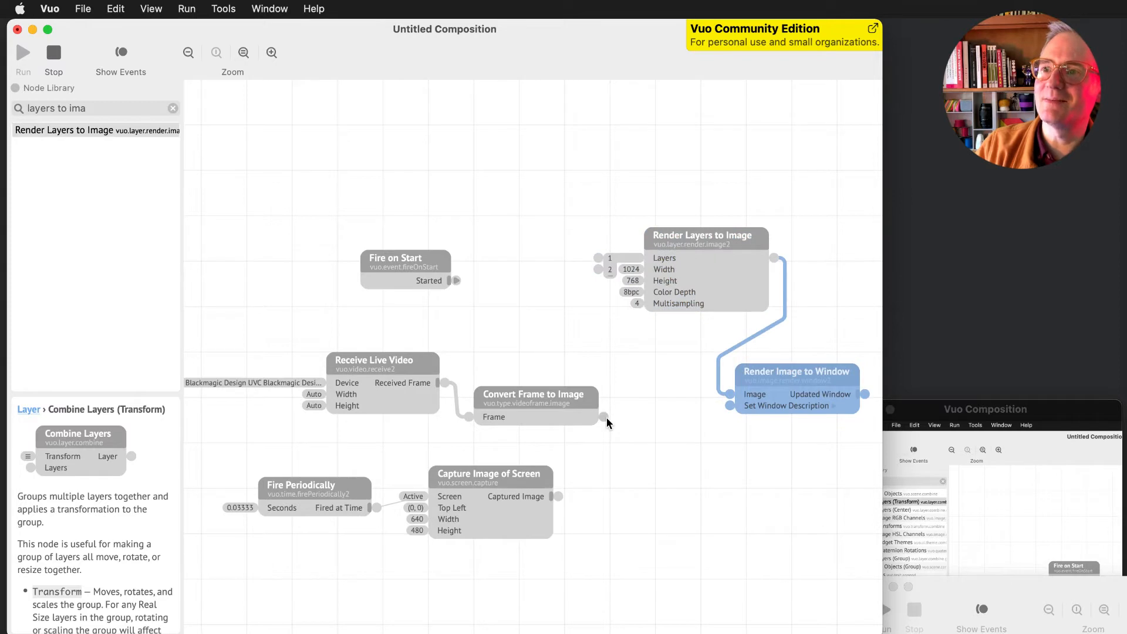
Connect Convert Frame to Image's output to layer 1 and Captured Image to layer 2 of Render Layers to Image.
drag(604, 416, 597, 257)
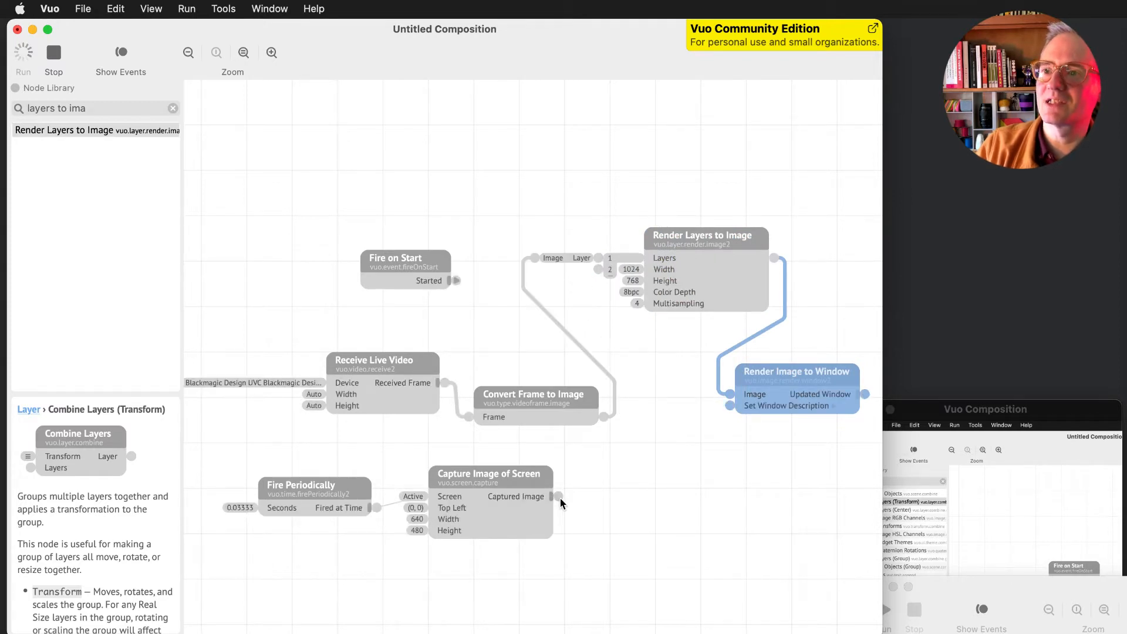
drag(559, 497, 597, 269)
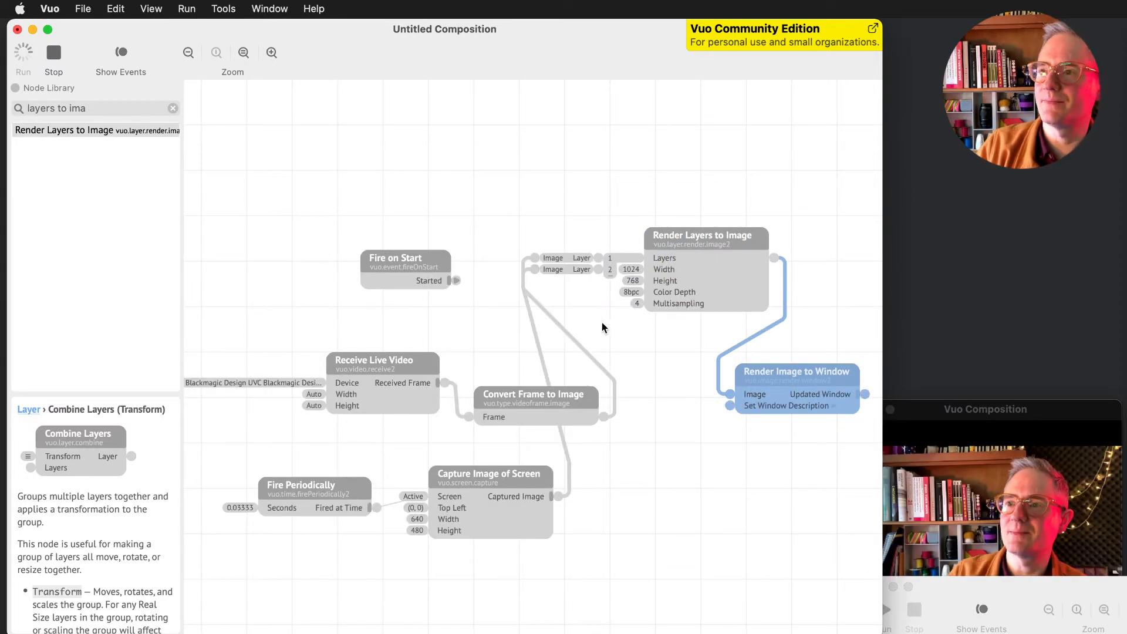
click(671, 471)
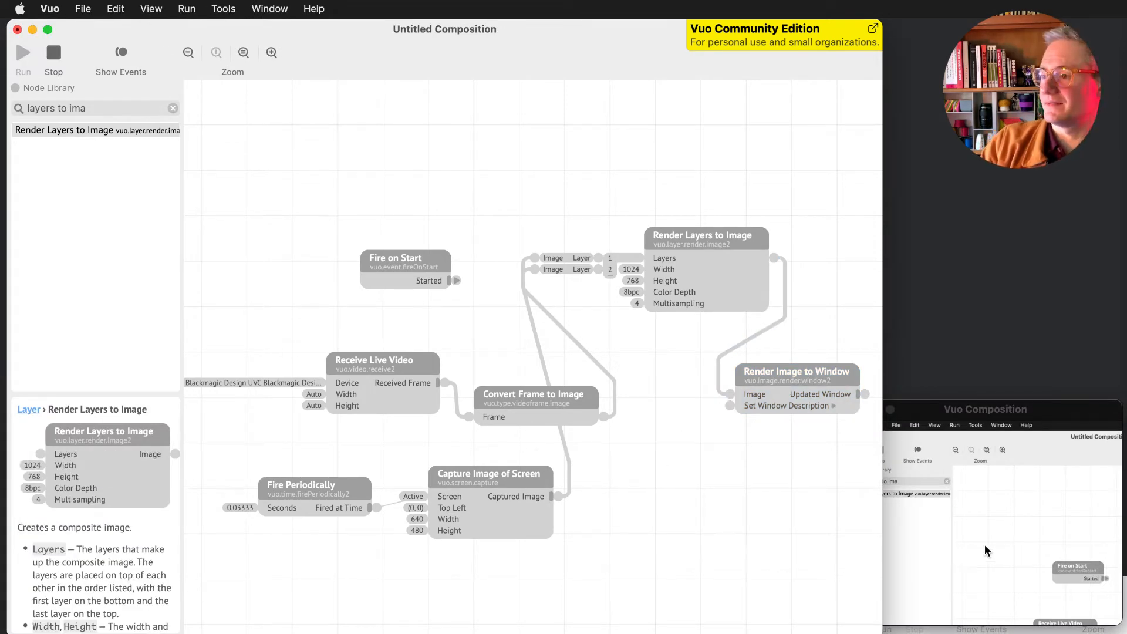
Search the node library for "plane", add a Make 3D Square node and place it beside Capture Image of Screen.
click(509, 493)
drag(116, 111, 2, 108)
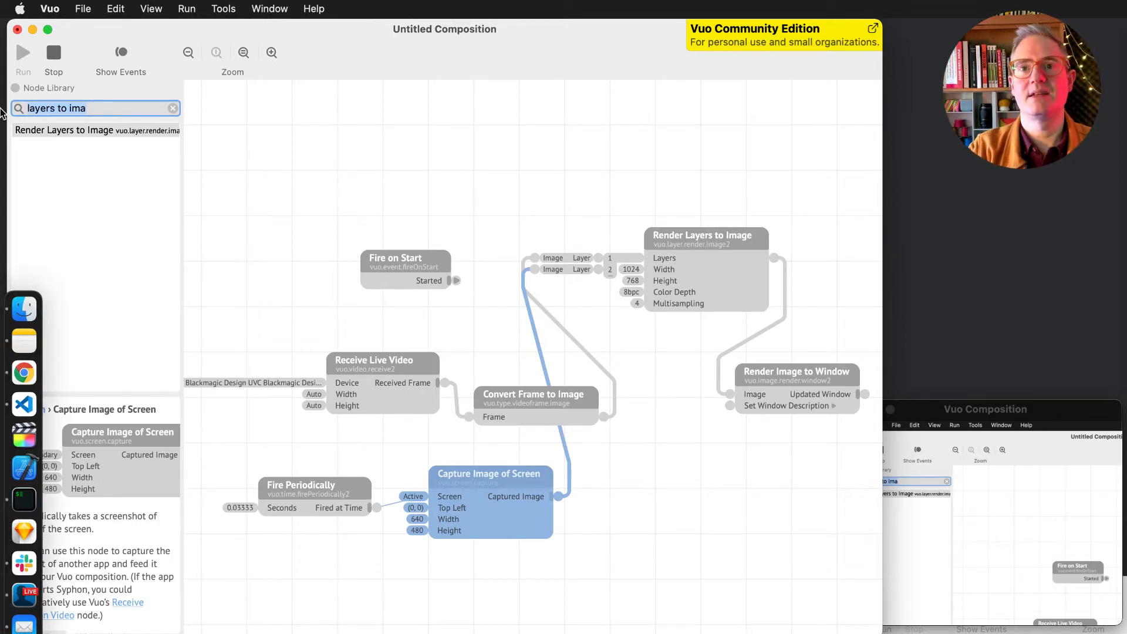
text(plane)
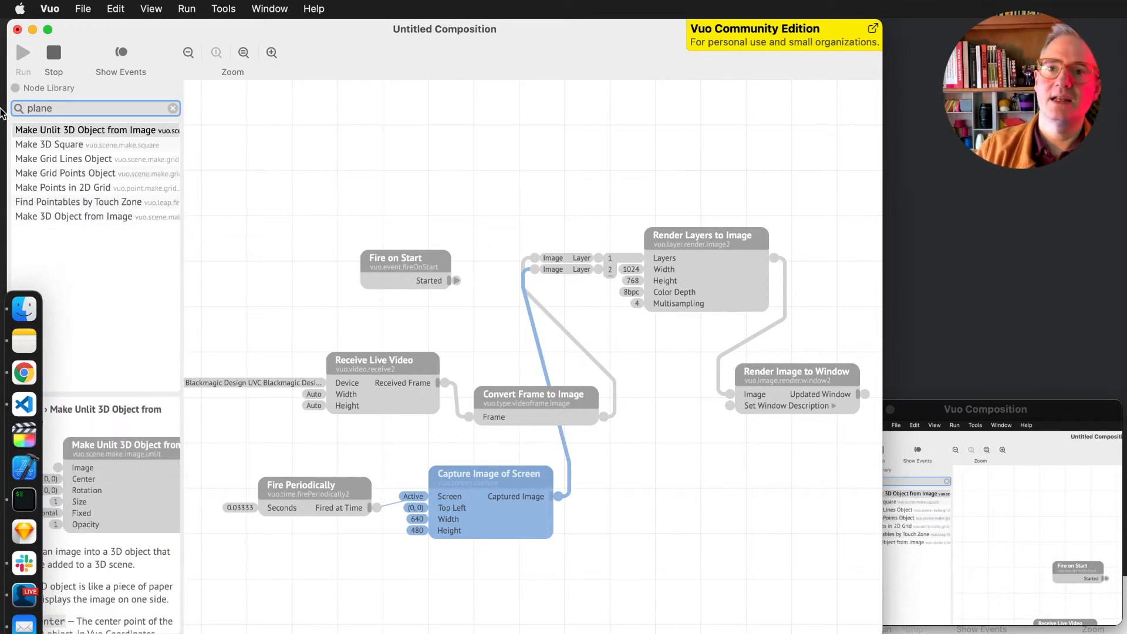
drag(73, 151, 699, 602)
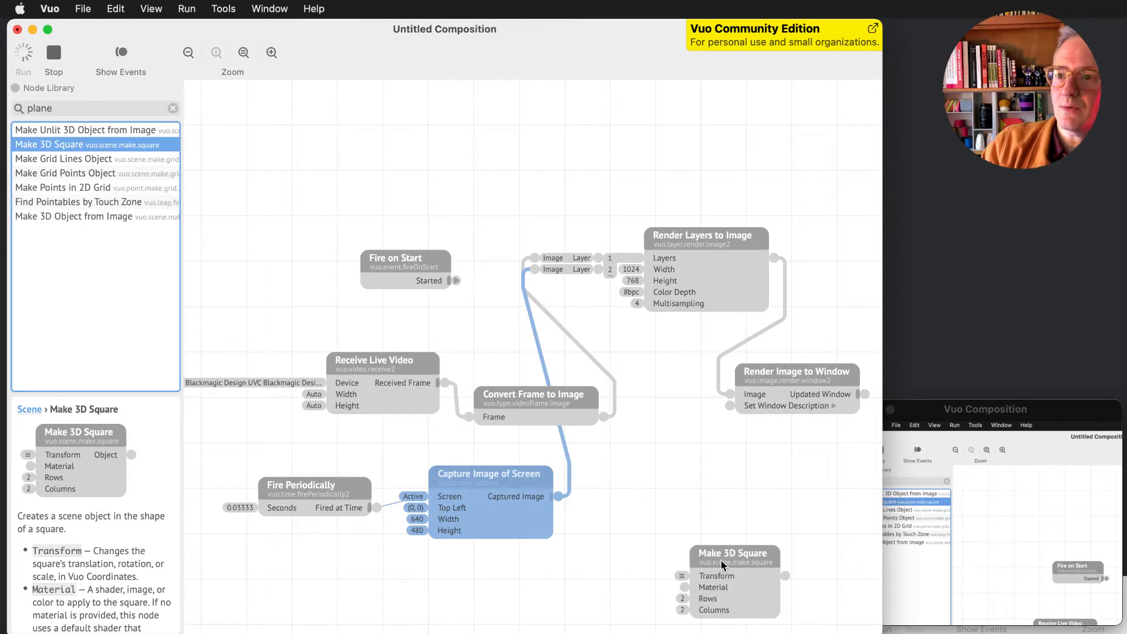
drag(723, 565, 665, 531)
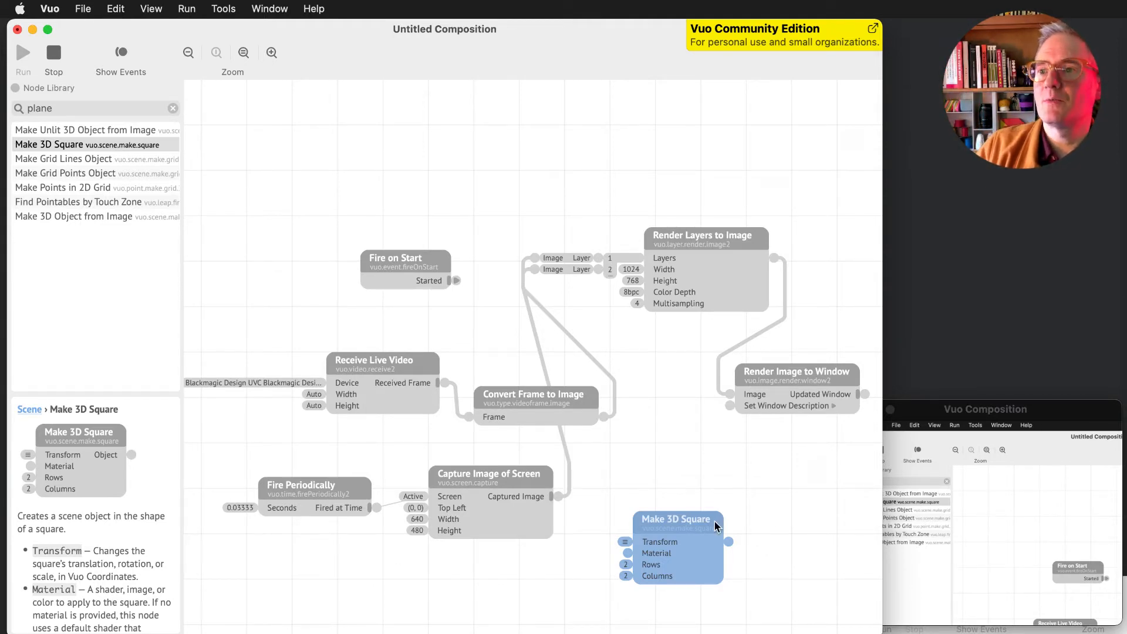
drag(716, 526, 682, 502)
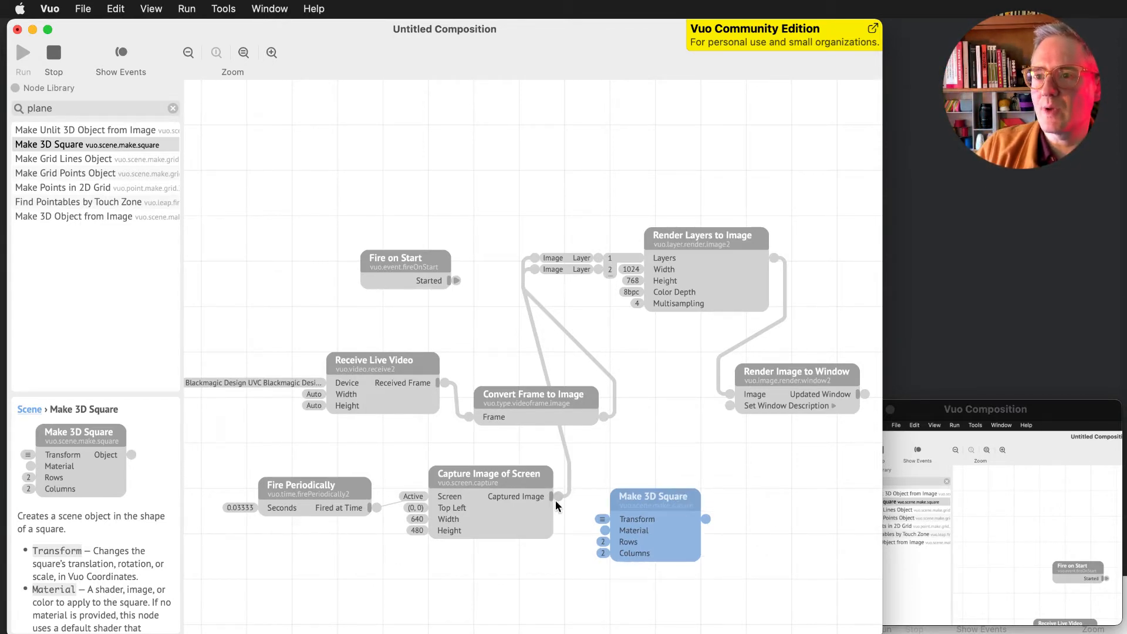
Connect Captured Image to Make 3D Square's Material input and delete its cable to the second layer of Render Layers to Image.
drag(556, 501, 606, 531)
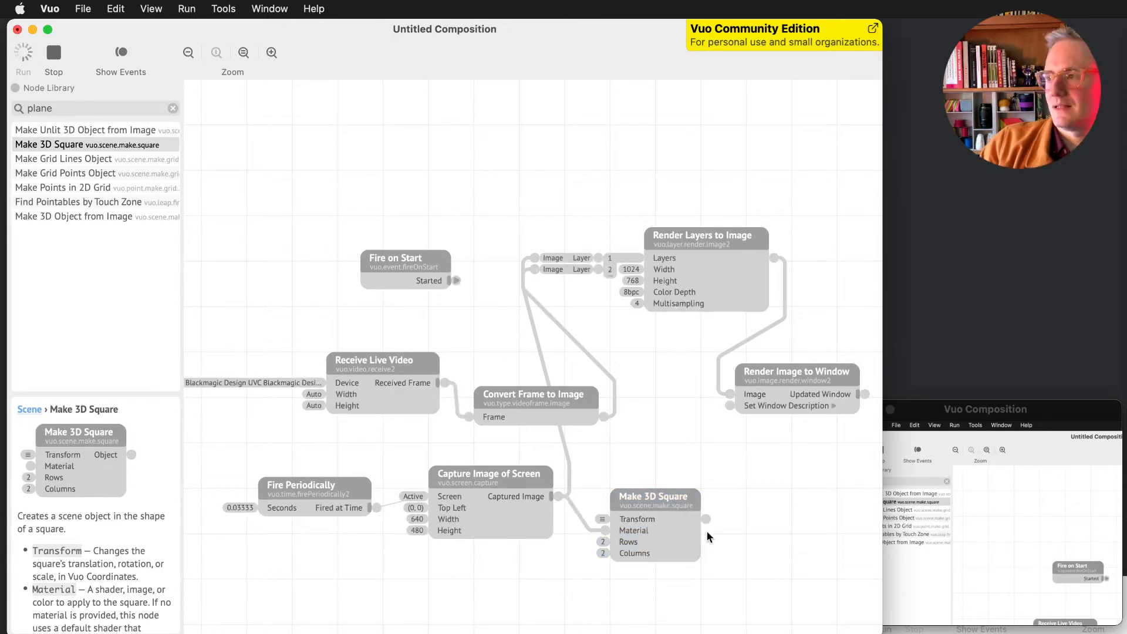
click(569, 461)
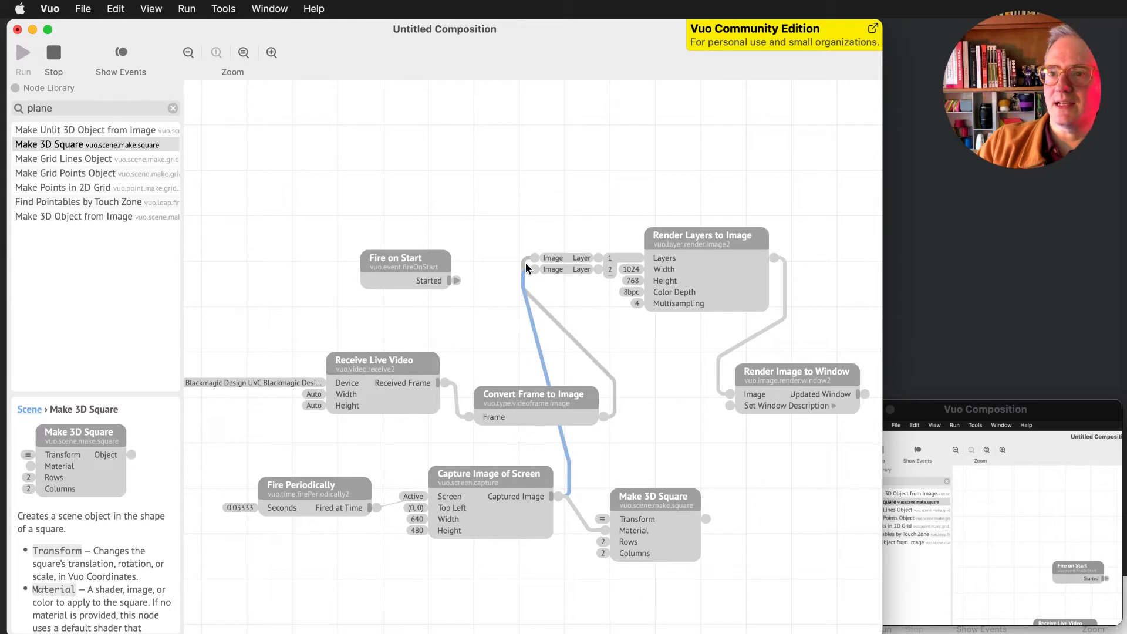
key(Delete)
click(677, 503)
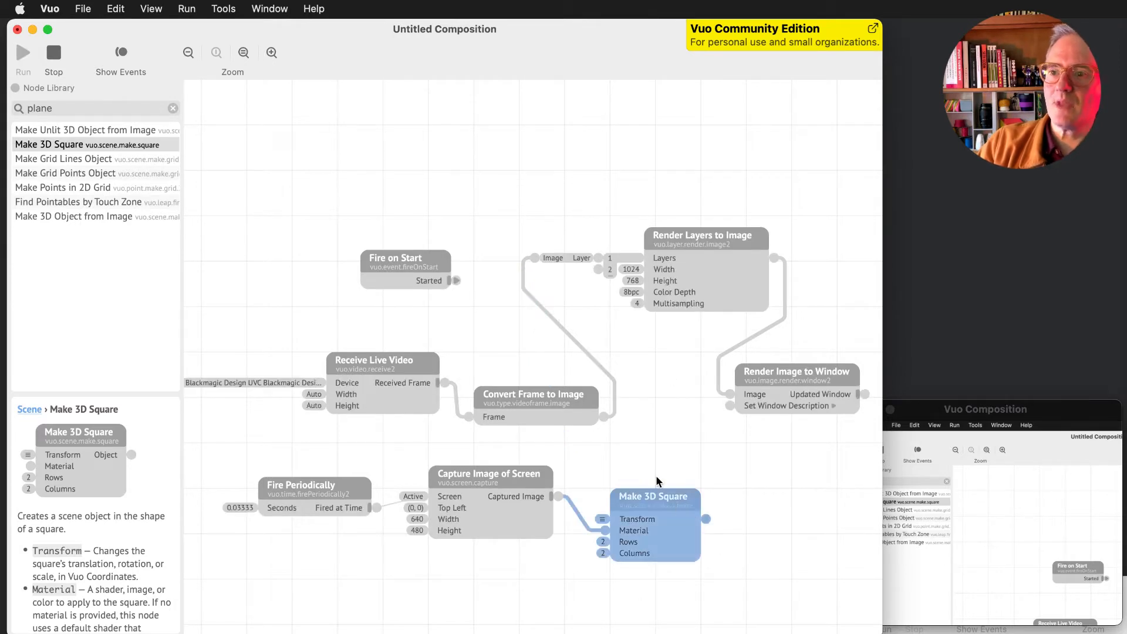
drag(70, 110, 1, 105)
text(render)
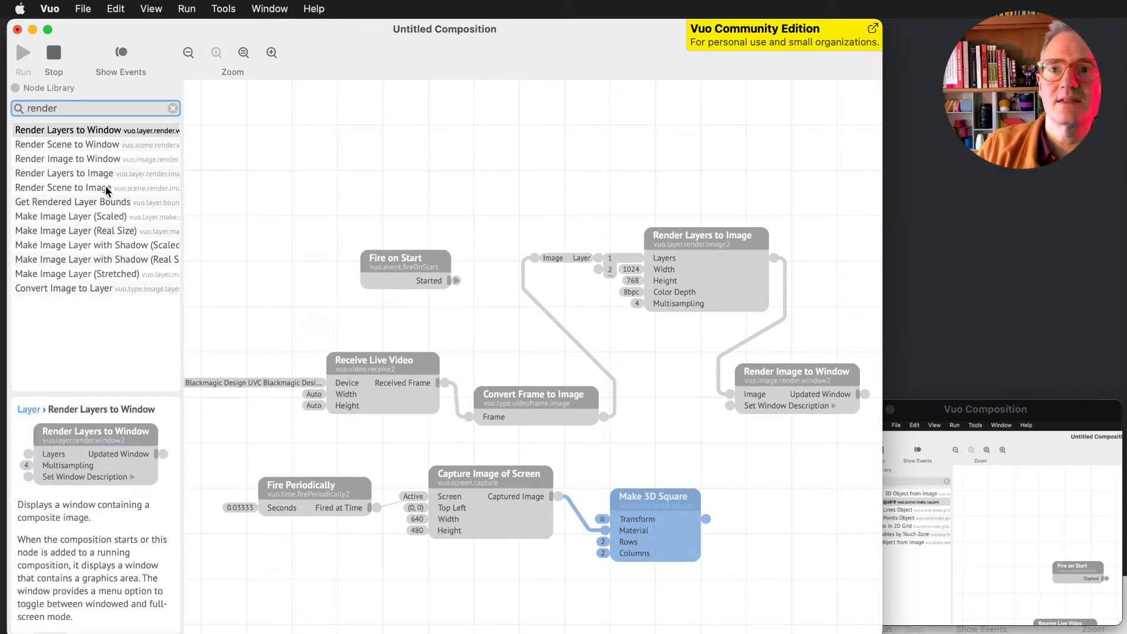
double_click(46, 103)
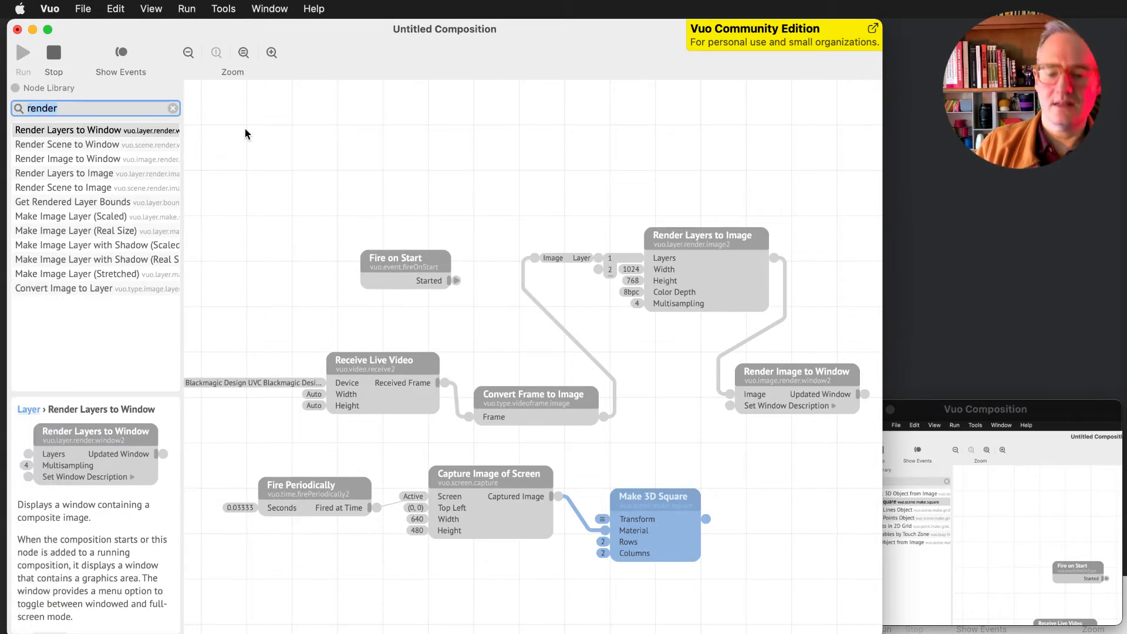
text(images to win)
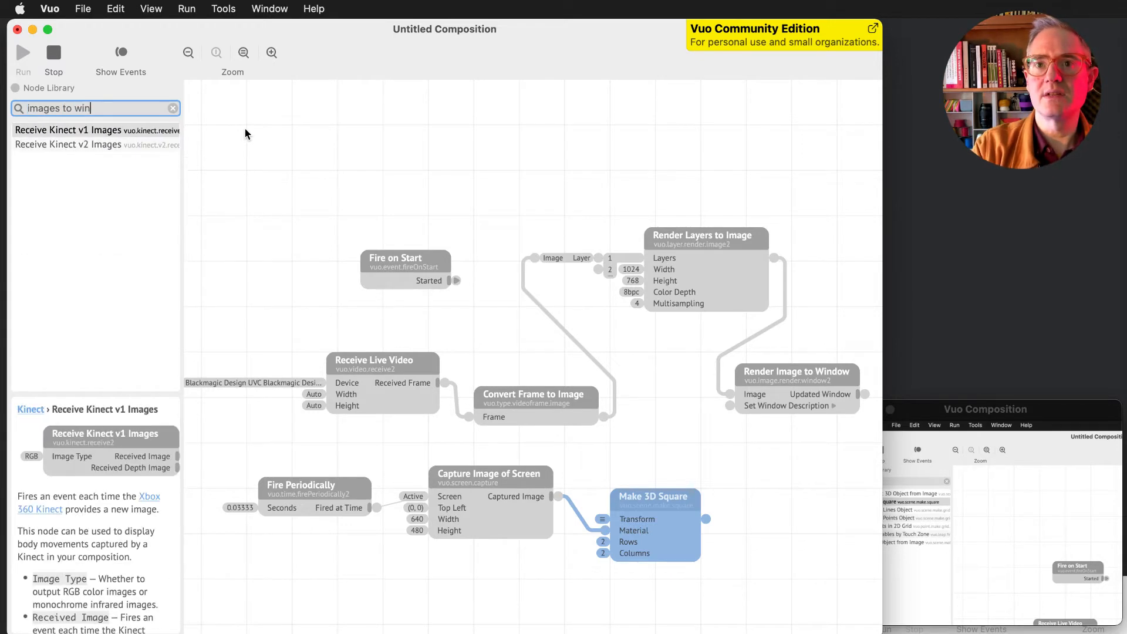
Search the node library for "render", add a Render Scene to Image node and connect Make 3D Square's output to its Objects input.
key(alt+shift+Left)
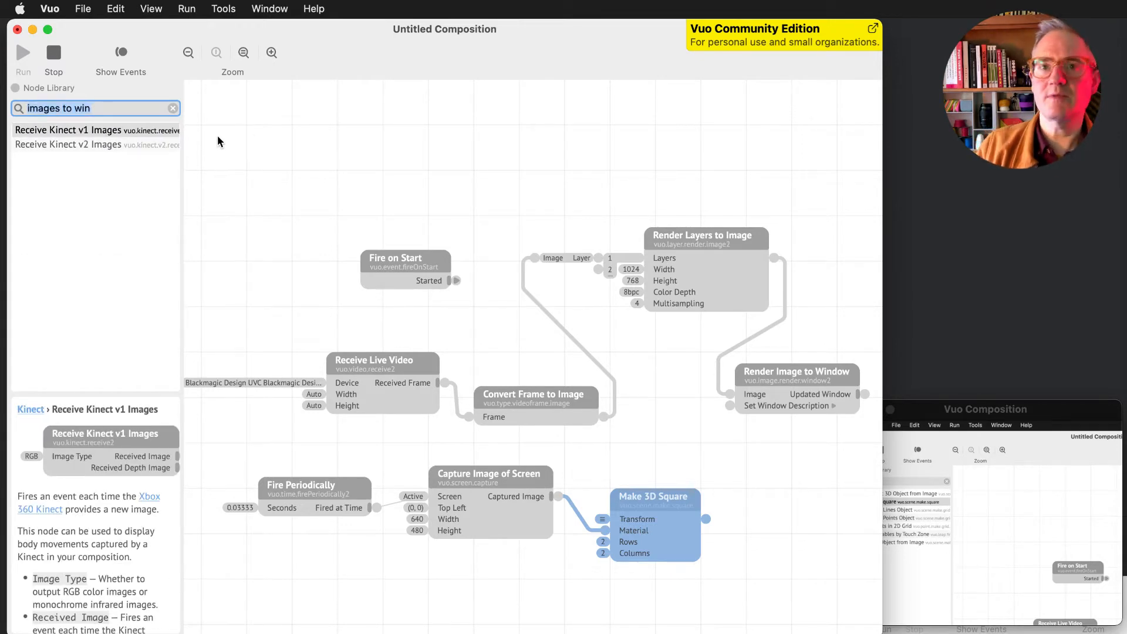
text(render)
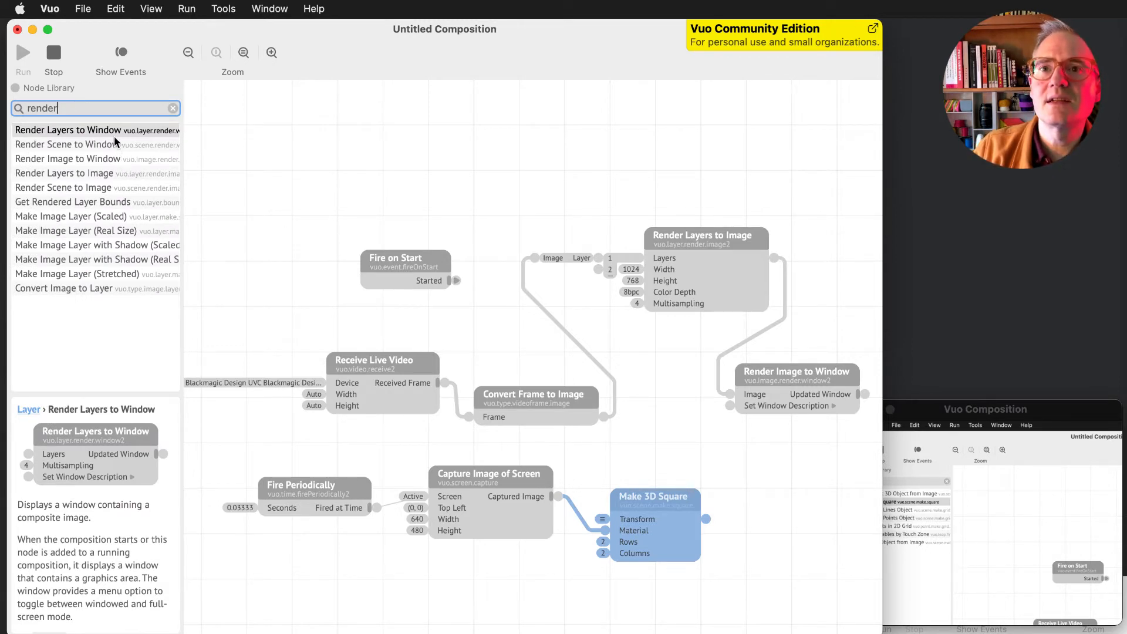
drag(110, 188, 811, 448)
drag(706, 519, 700, 474)
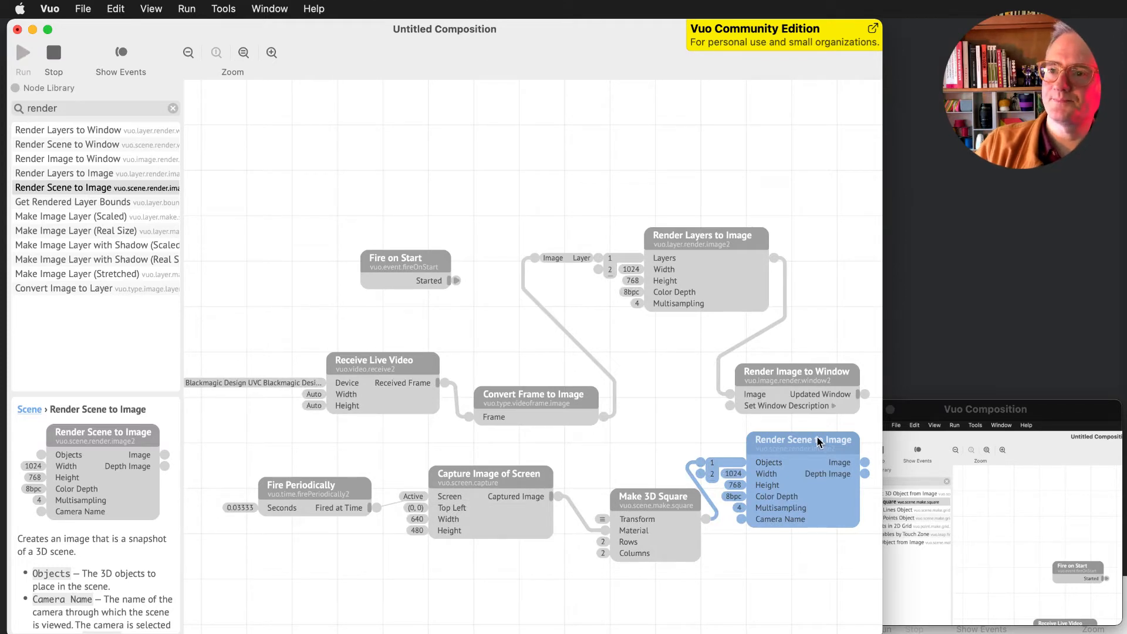
Connect Render Scene to Image's Image output to layer 2 of Render Layers to Image, and enlarge and raise the output window.
drag(861, 462, 555, 269)
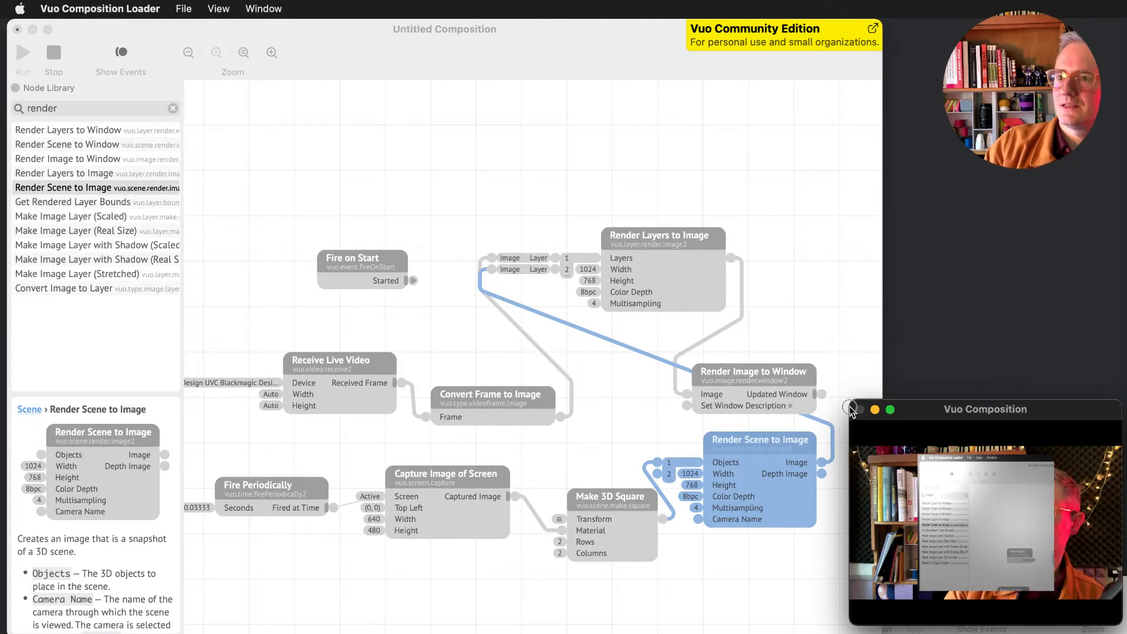
drag(849, 402, 626, 229)
drag(867, 251, 858, 120)
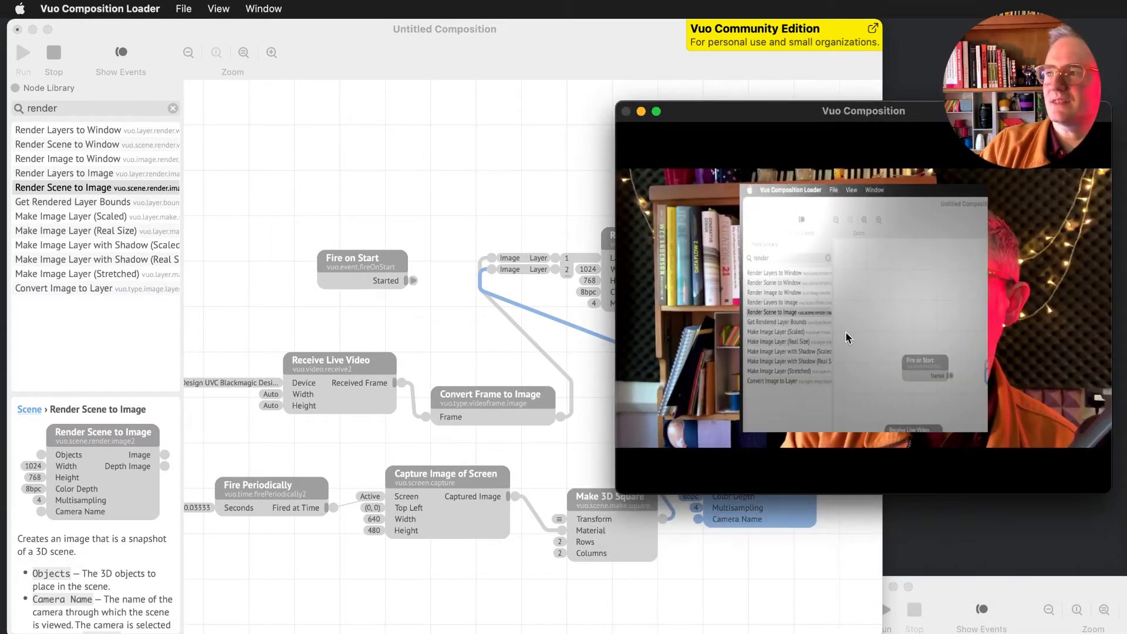
Set Capture Image of Screen's Height to 640 and reposition the output window higher up to view the result.
click(374, 529)
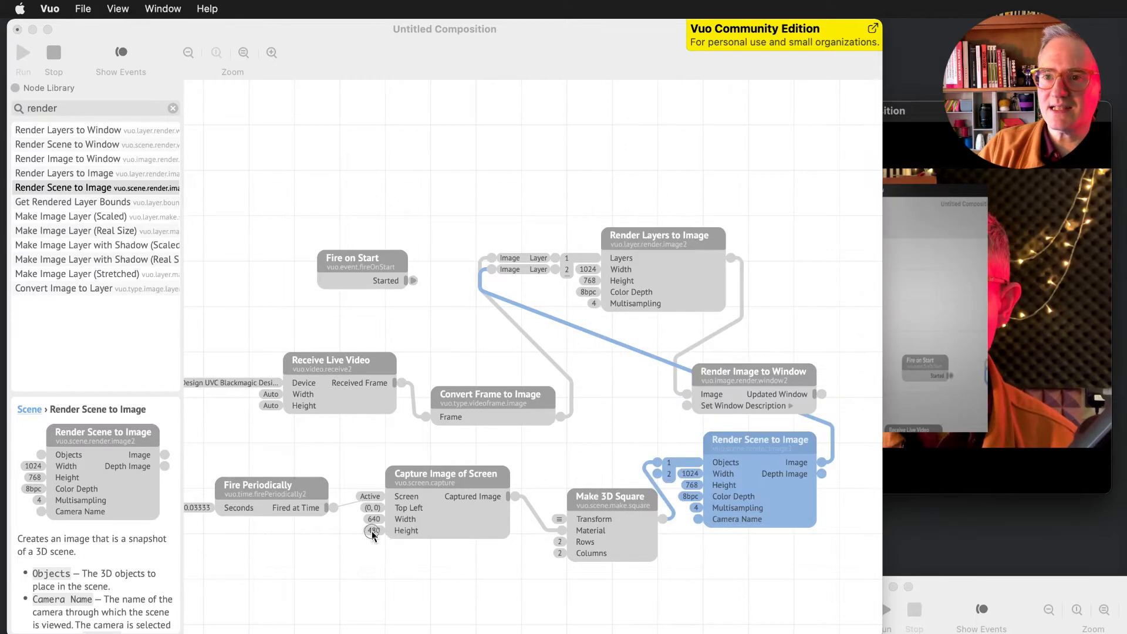
click(373, 530)
text(640)
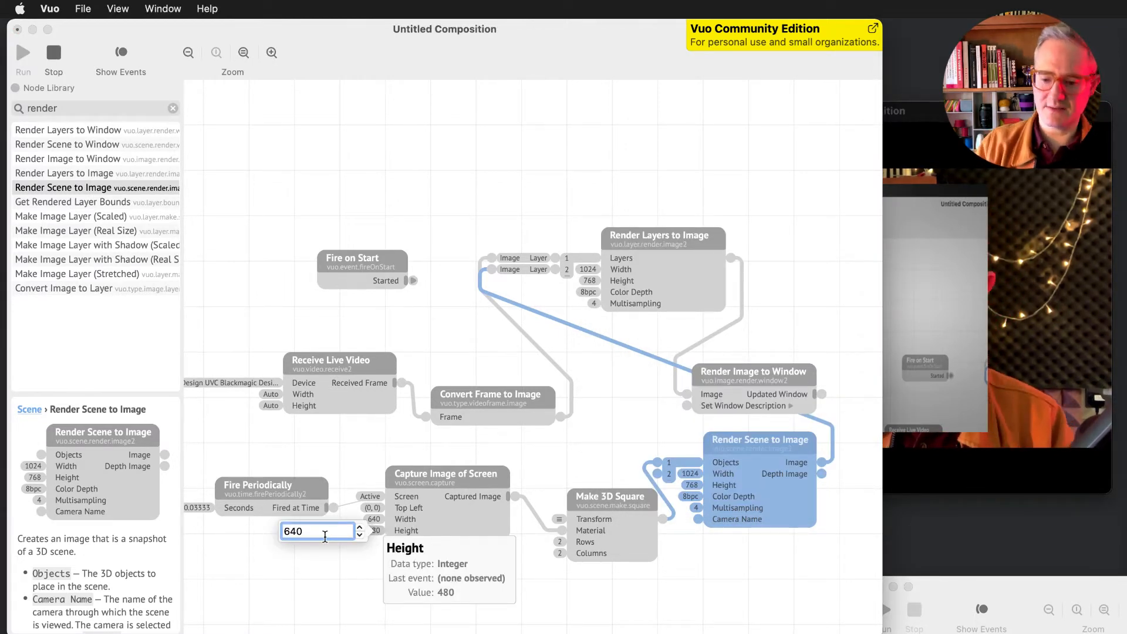
key(Return)
click(928, 385)
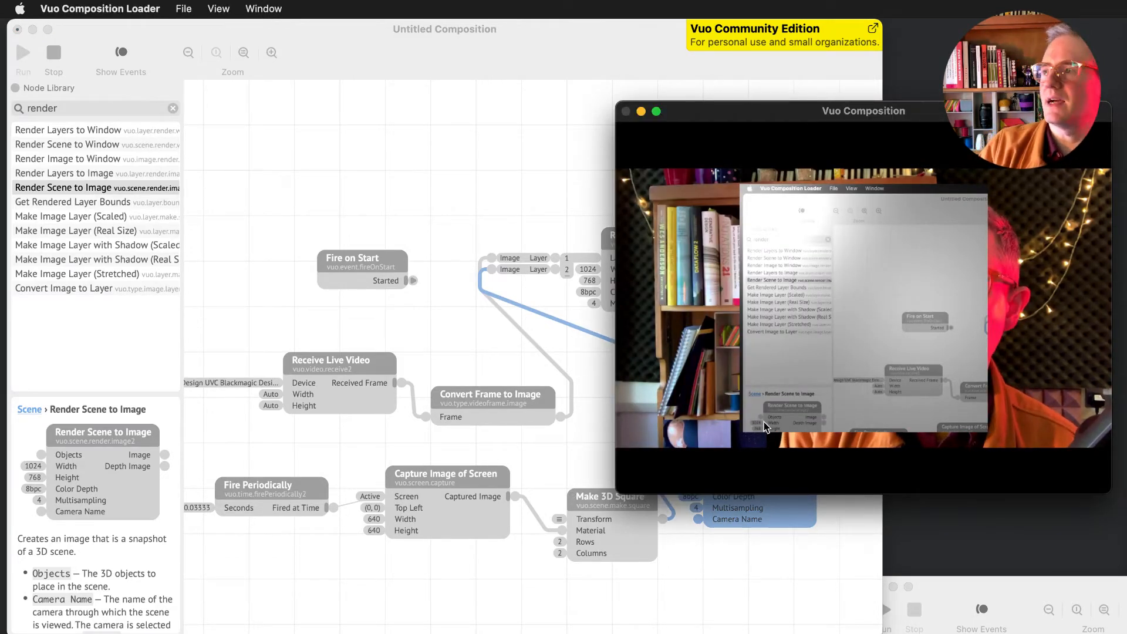
drag(885, 112, 910, 30)
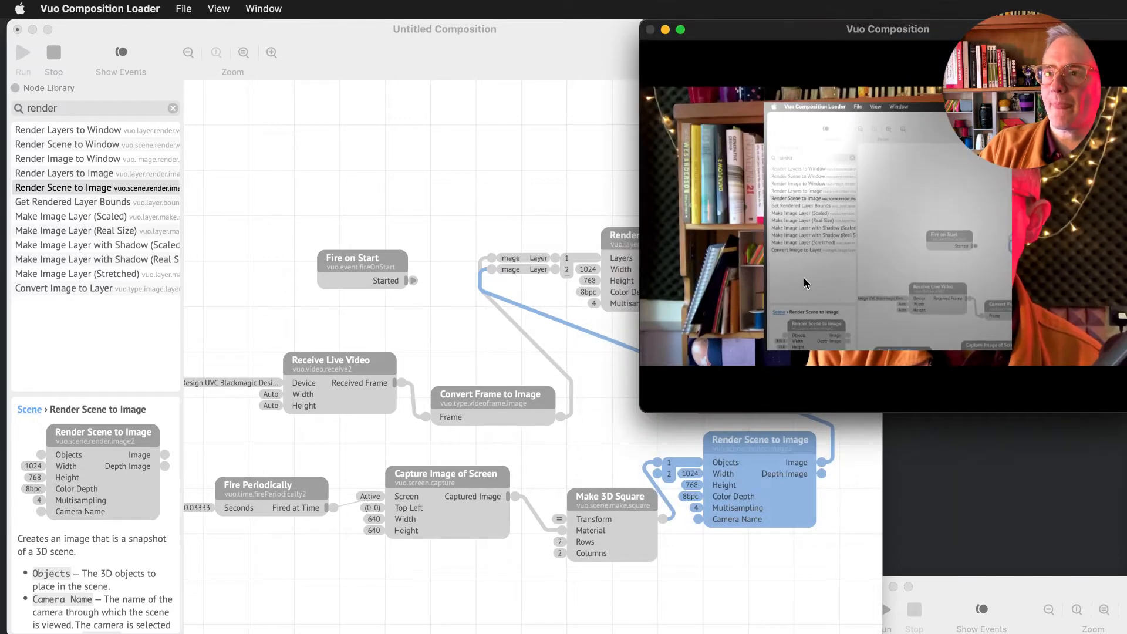
Open Make 3D Square's Transform settings and return to the output window without changing them.
click(554, 518)
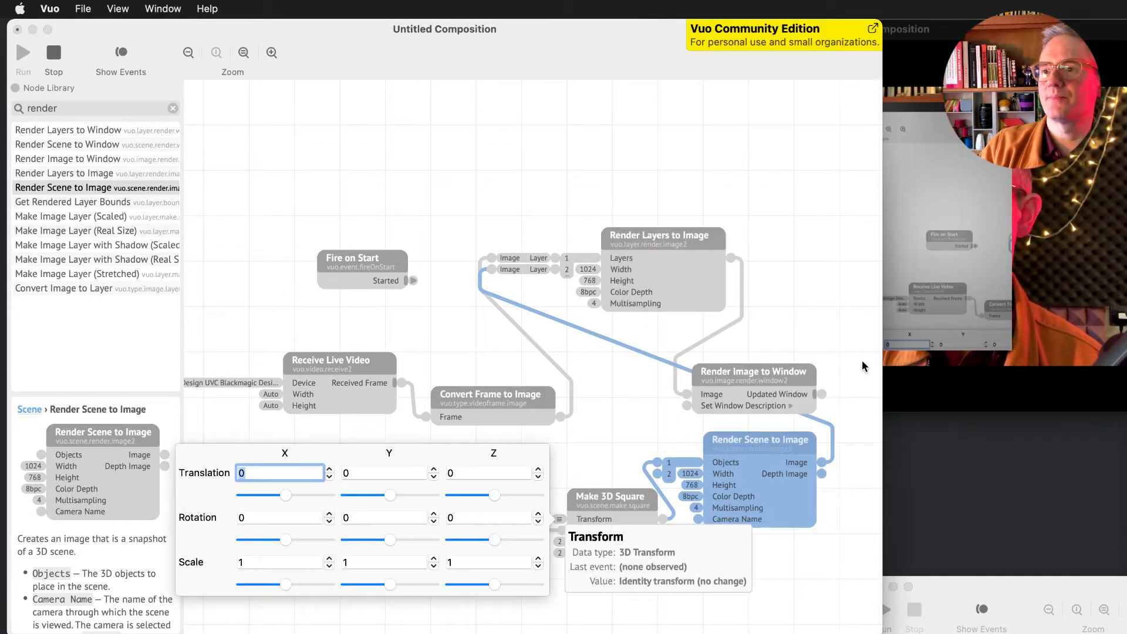
click(963, 153)
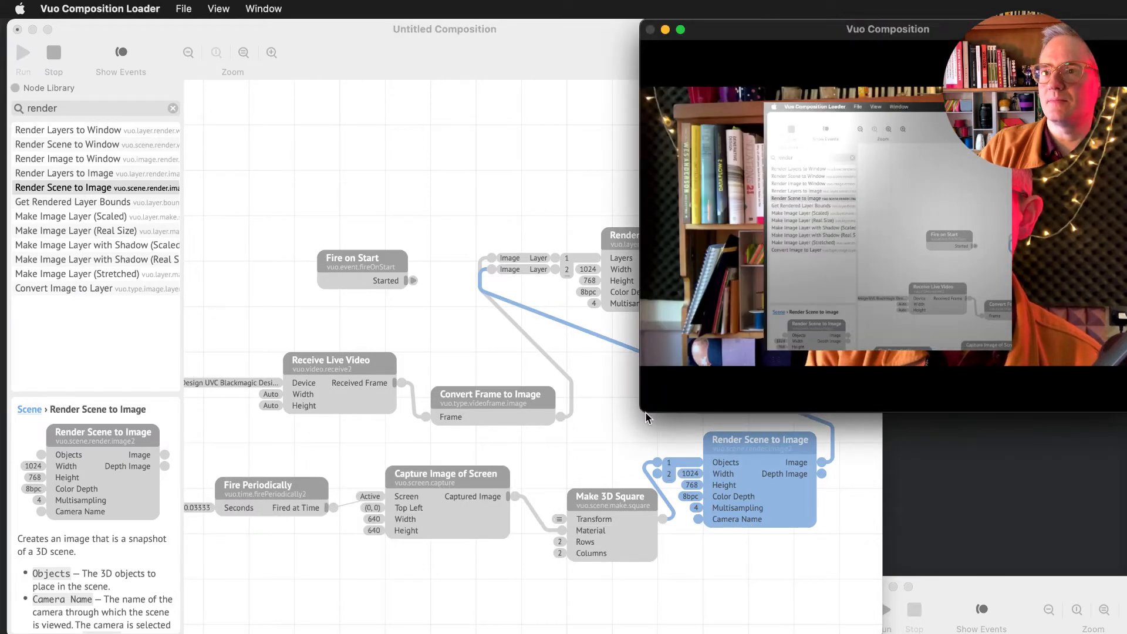
Narrow the composition editor window to uncover more of the output window, keeping Make 3D Square in view at a larger scale.
drag(883, 557, 714, 547)
key(super+minus)
scroll(530, 487, right, 3)
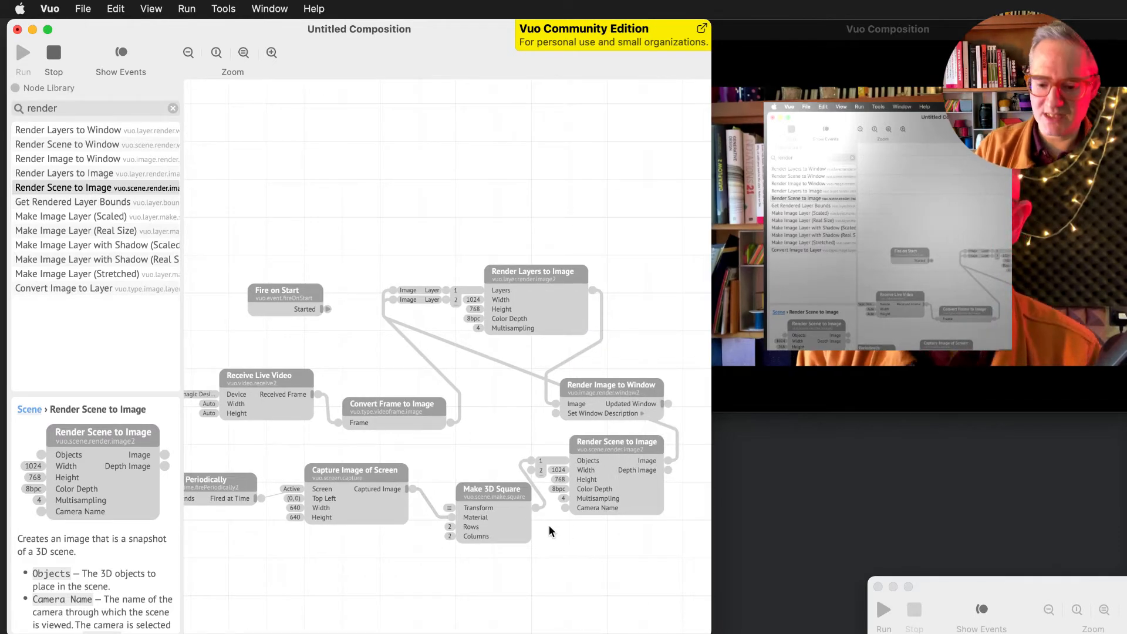
key(super+0)
key(super+equal)
scroll(548, 525, down, 4)
scroll(548, 525, left, 2)
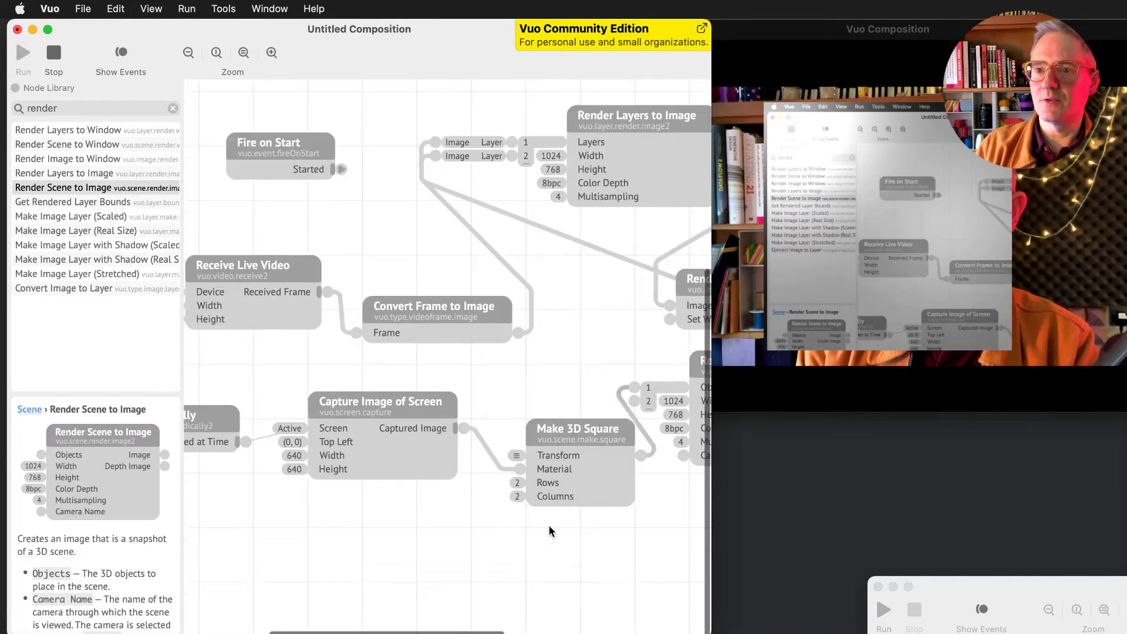
Shift Make 3D Square toward Capture Image of Screen and set its Transform to X translation -0.62, Y translation -0.5 and Y rotation -32.4.
drag(579, 419, 553, 390)
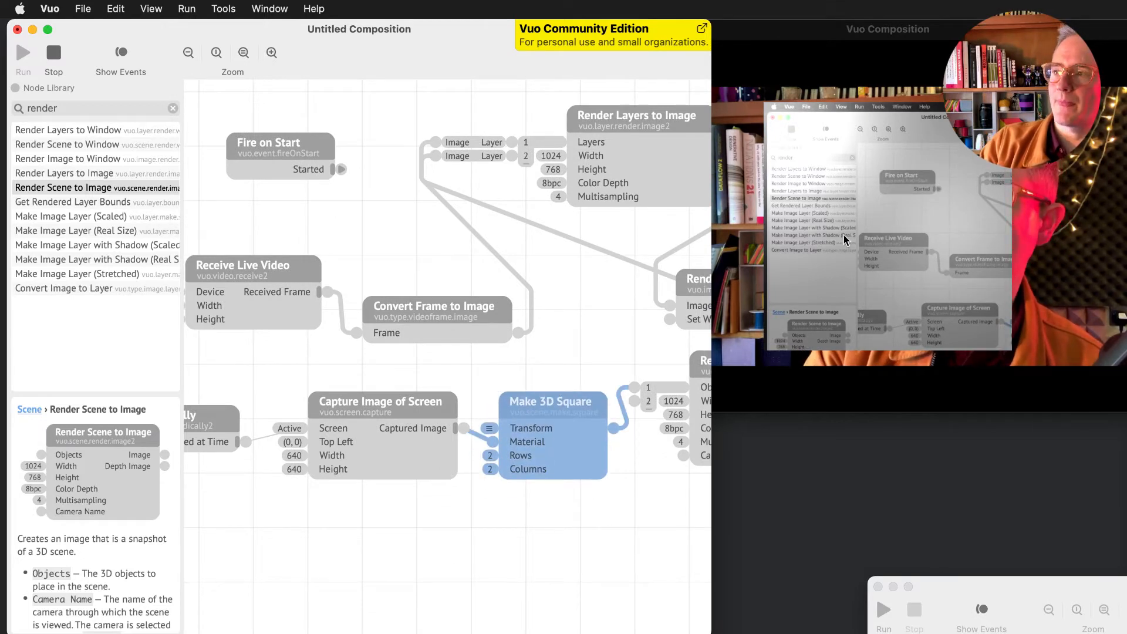
click(487, 430)
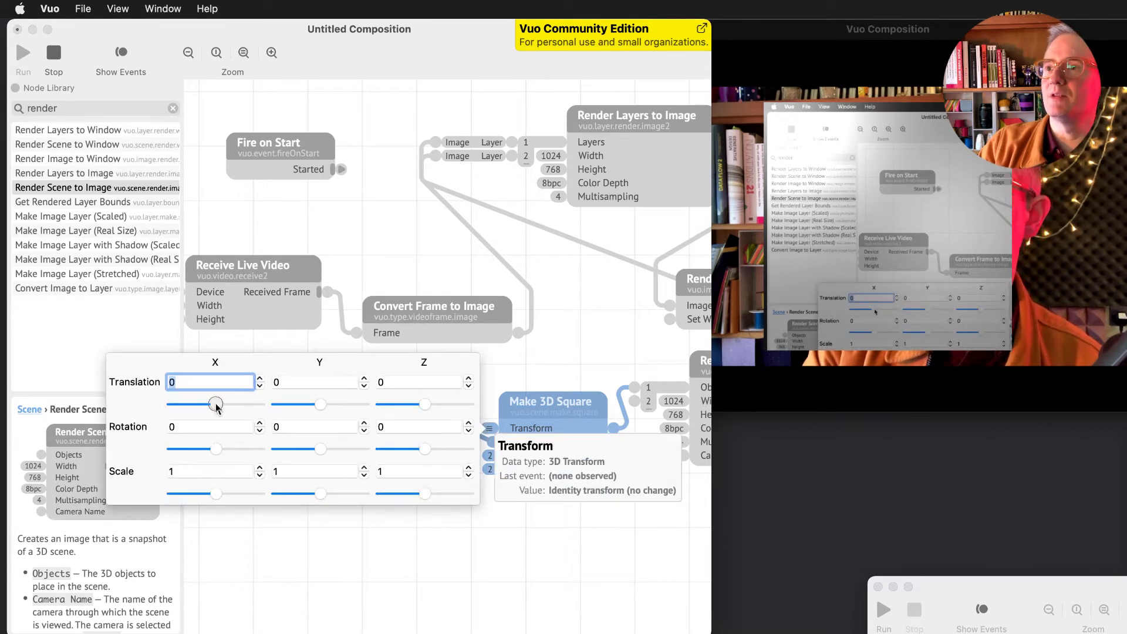
drag(216, 407, 203, 405)
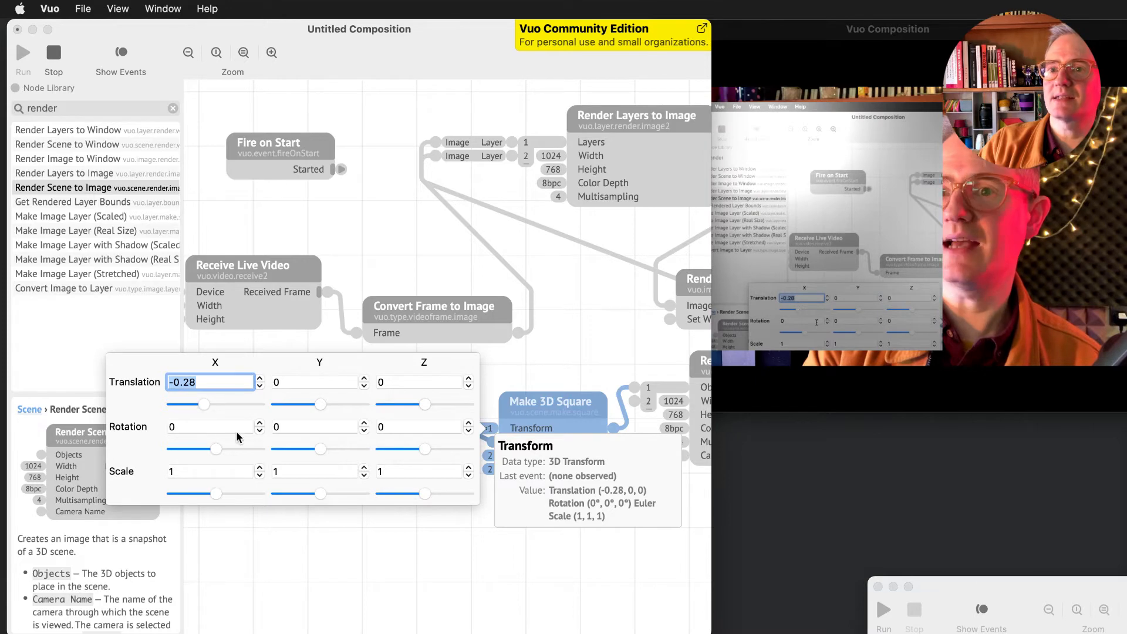
mouse_move(329, 453)
mouse_down()
mouse_move(367, 455)
mouse_move(327, 455)
mouse_up()
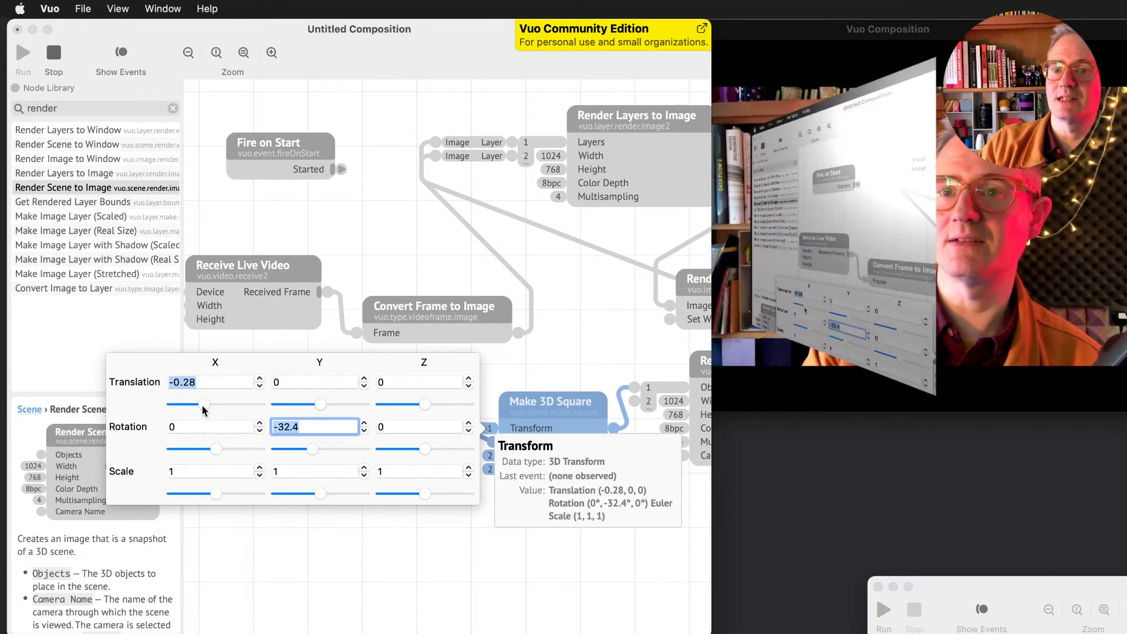
drag(203, 406, 185, 409)
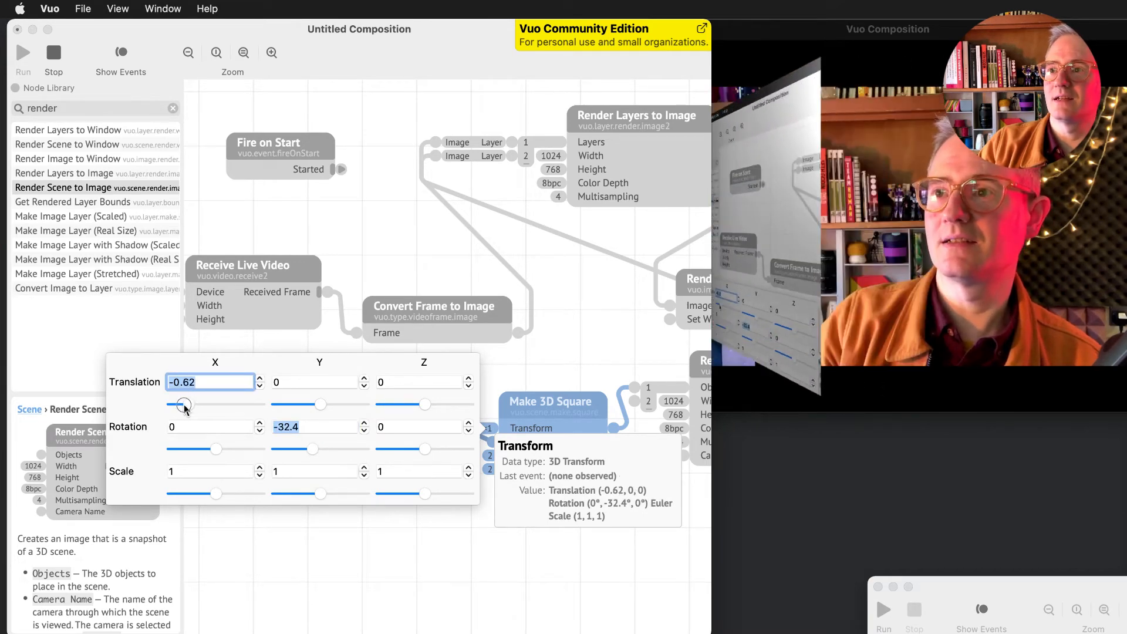
drag(318, 406, 324, 406)
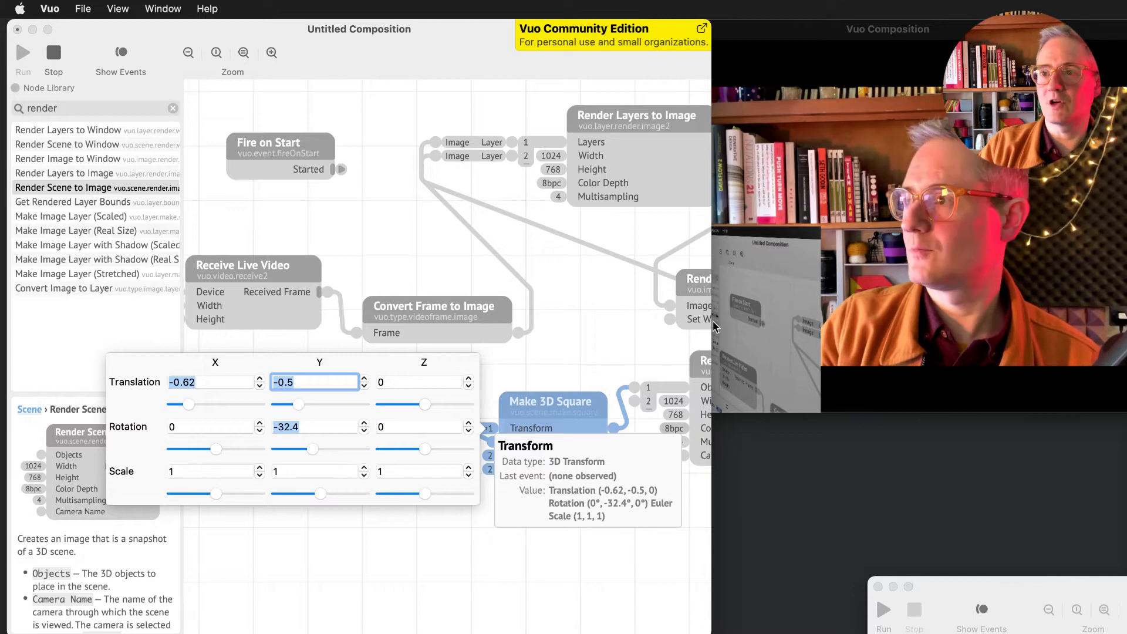
click(597, 344)
Set Render Layers to Image's Width to 1280 and Height to 720.
scroll(597, 344, right, 5)
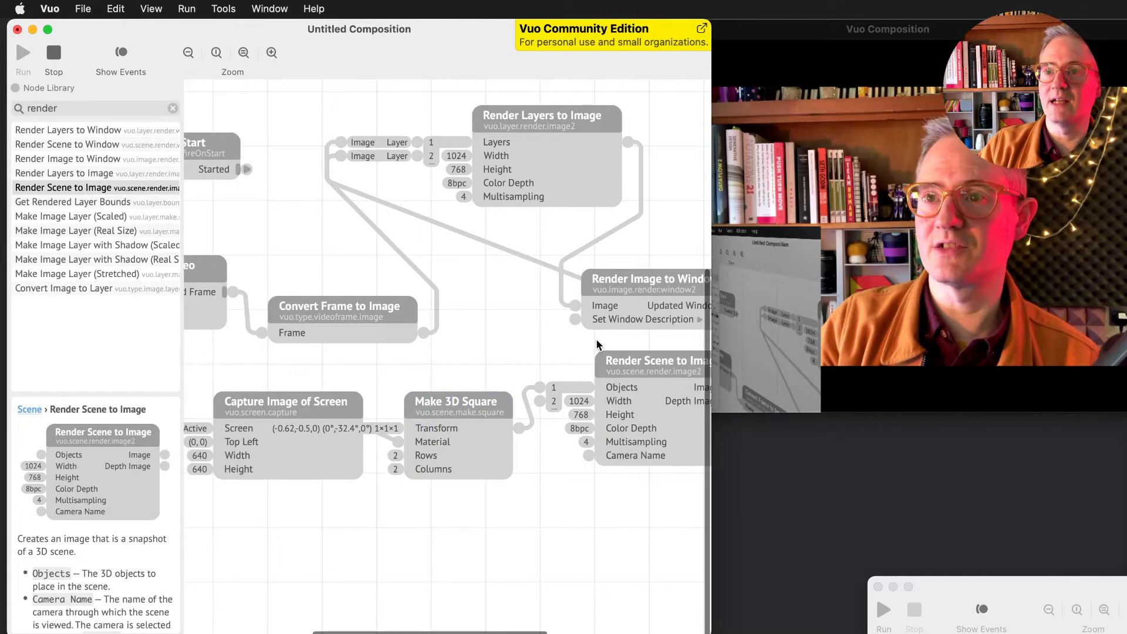
click(460, 158)
text(1280)
key(Tab)
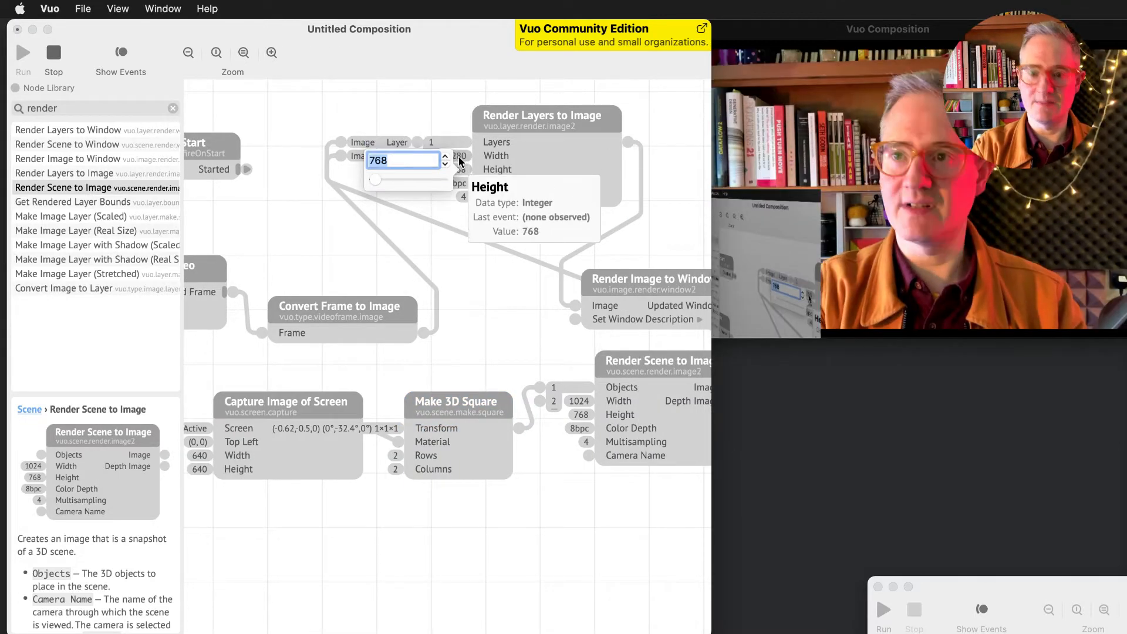
text(720)
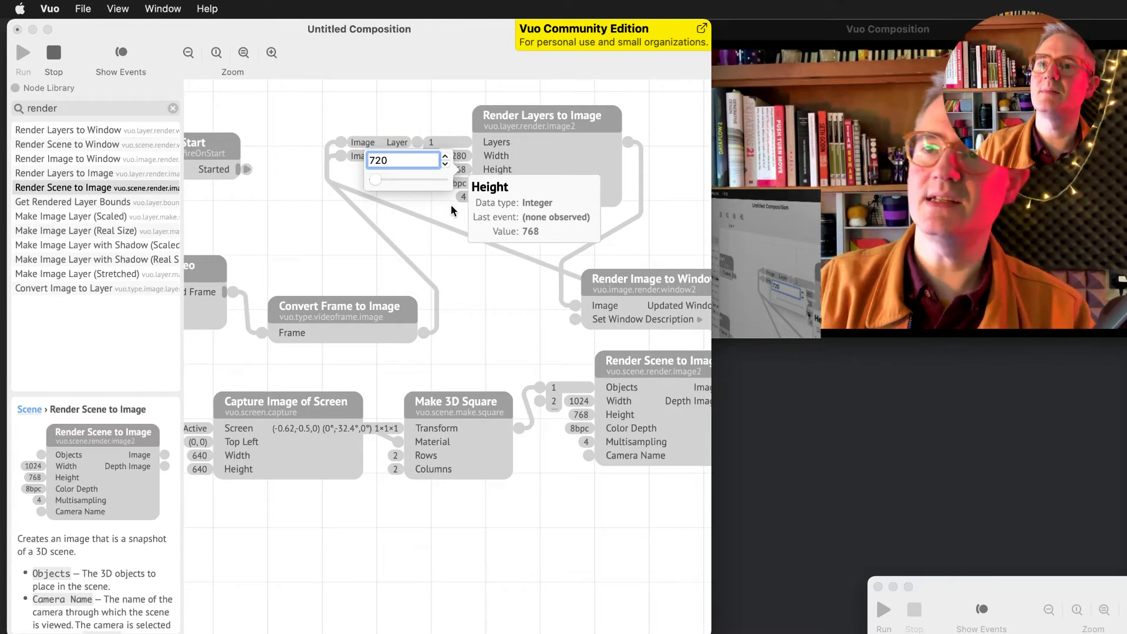
key(Return)
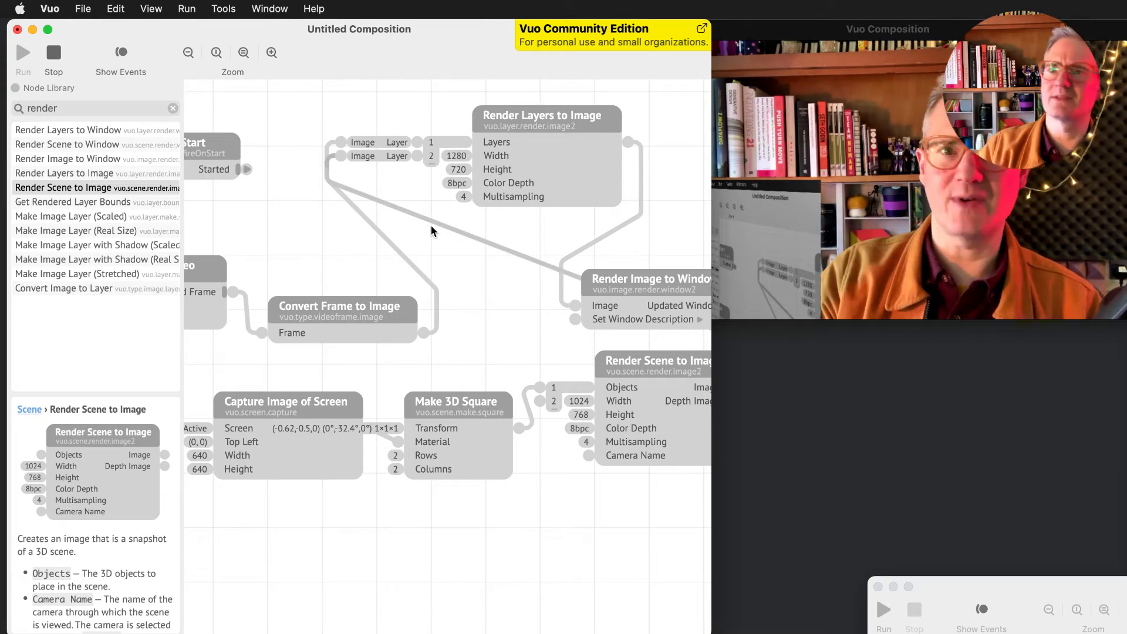
Shift Render Layers to Image slightly away from Render Image to Window and bring the output window forward to view the result.
click(856, 174)
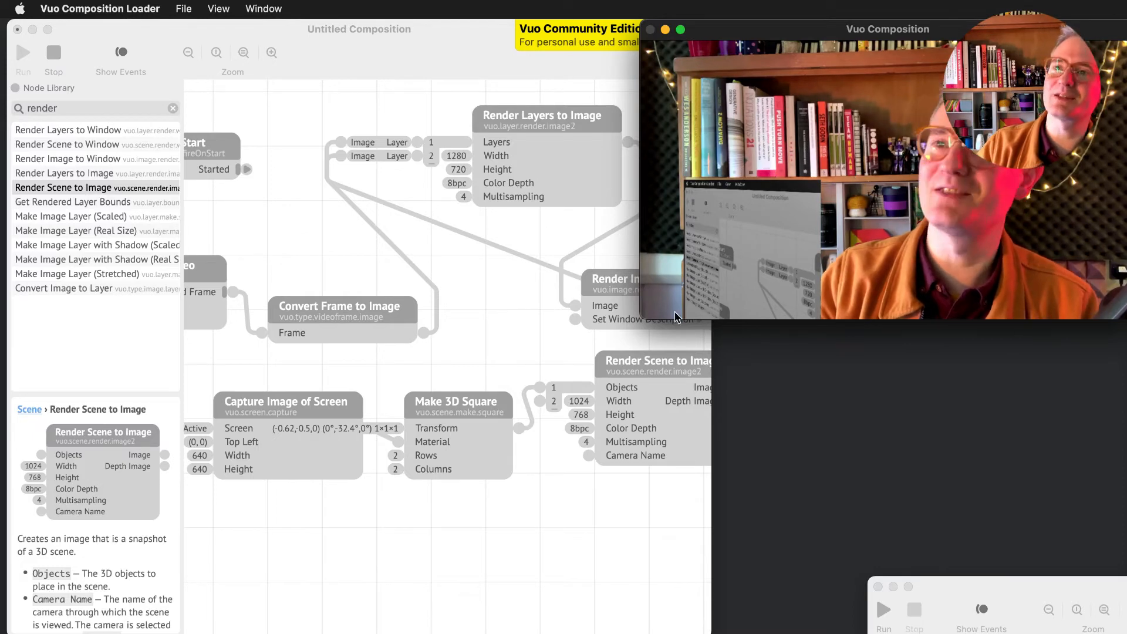
drag(531, 123, 504, 122)
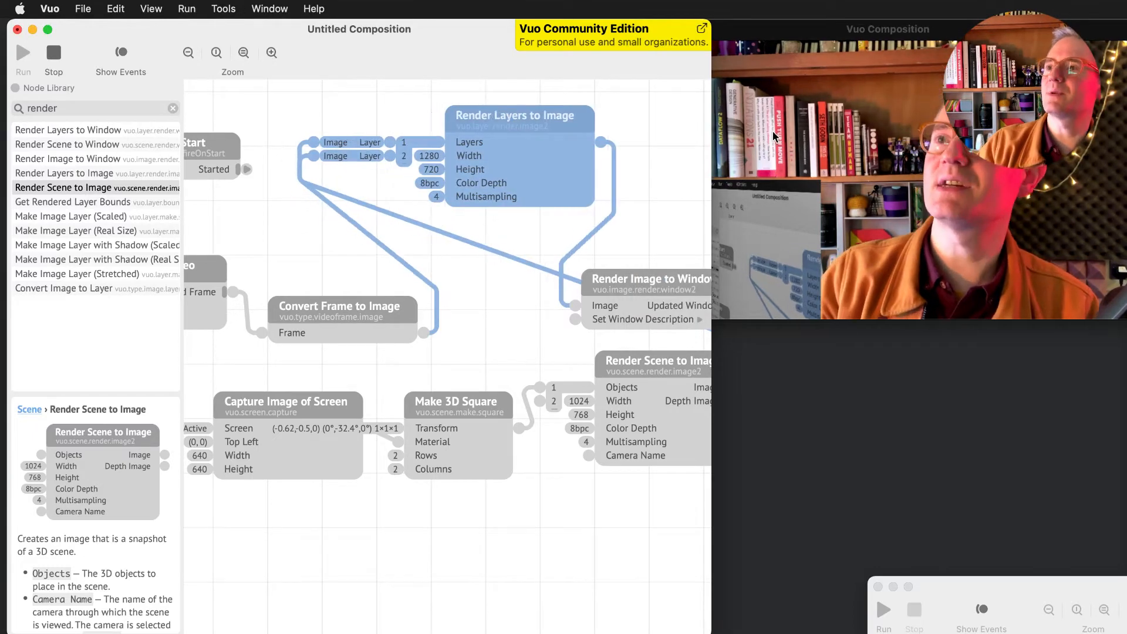
click(773, 137)
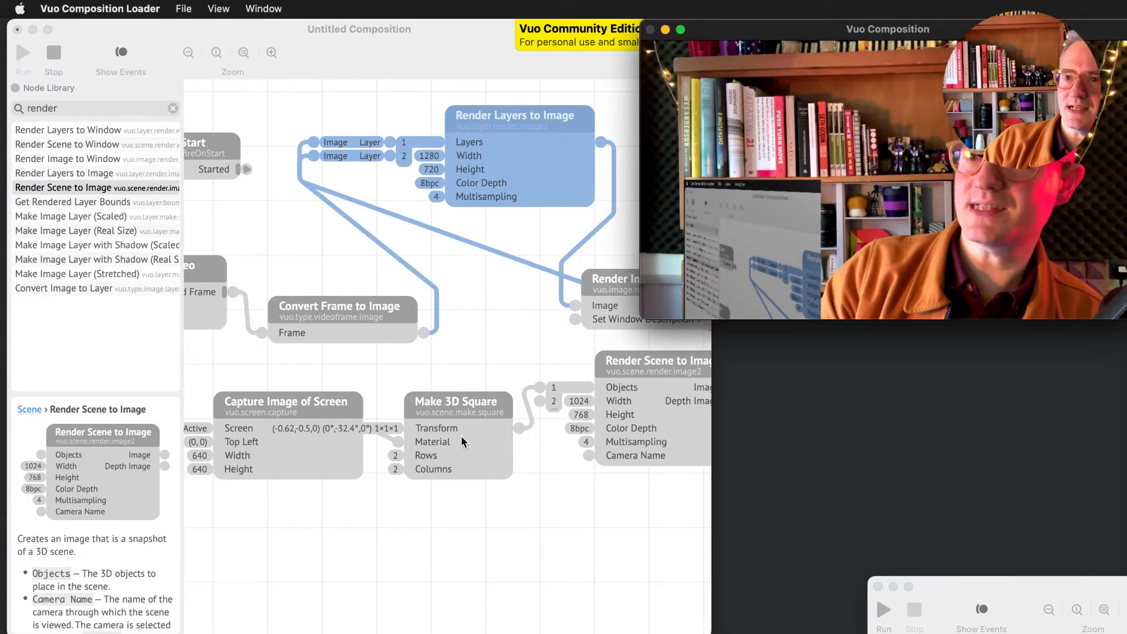
Move Make 3D Square lower than Capture Image of Screen and set its Transform's X translation to -0.54.
click(289, 406)
click(452, 416)
click(381, 430)
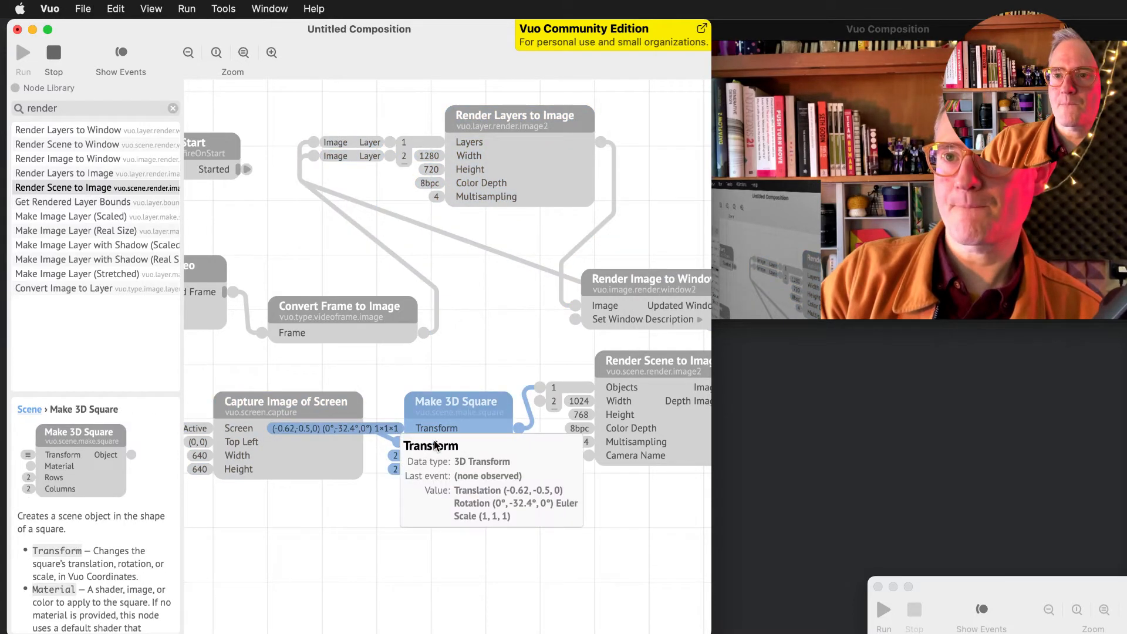
drag(447, 407, 475, 489)
double_click(400, 512)
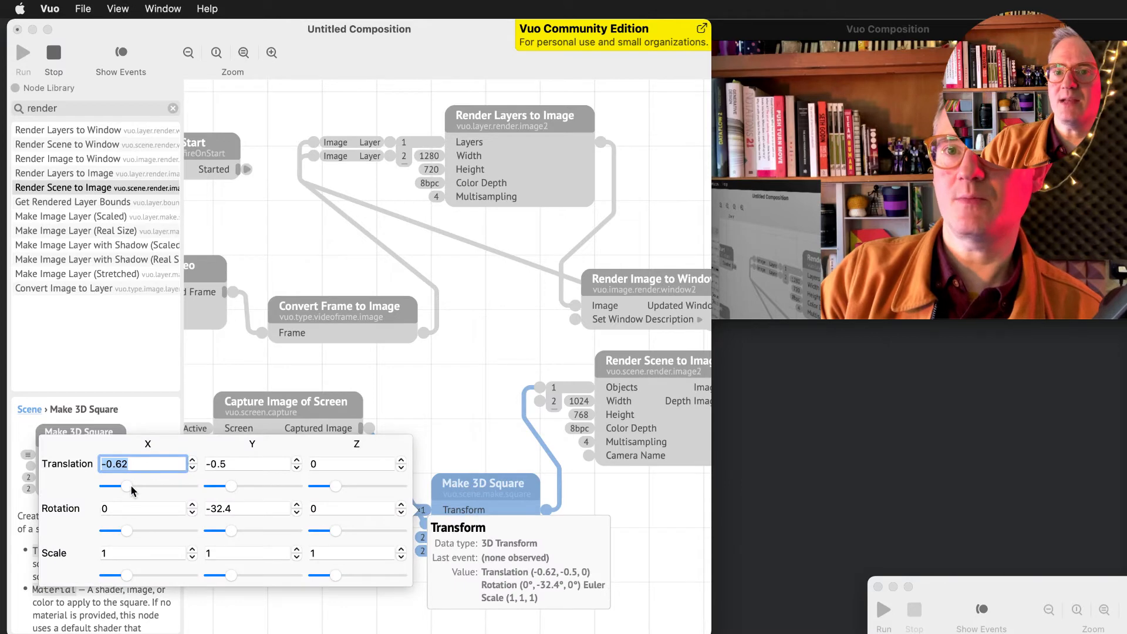
drag(125, 490, 130, 490)
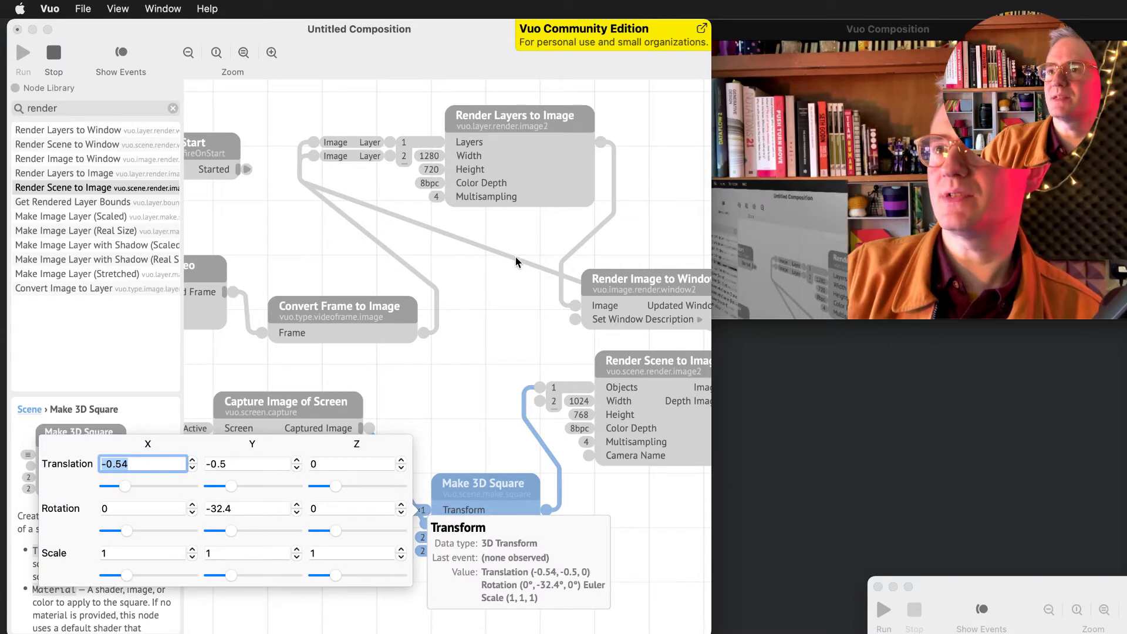
Move the output window sideways, clear of the composition editor.
click(736, 105)
drag(823, 22, 896, 20)
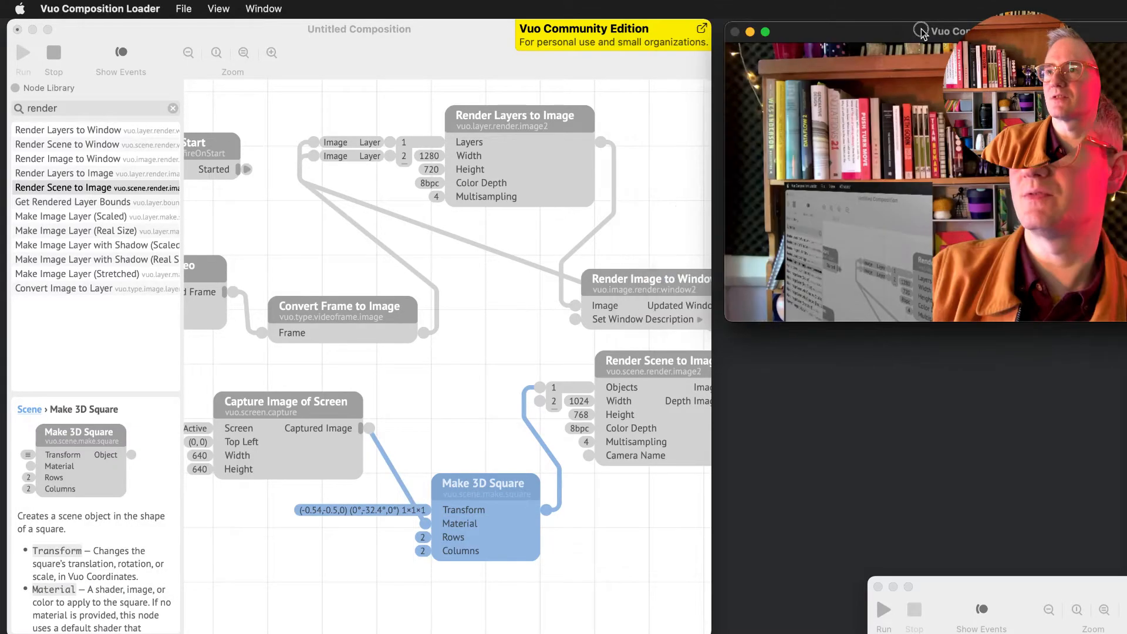
Set Make 3D Square's X translation to -0.9, Y translation to -0.34 and Y rotation to -21.6, and shift the node slightly away from Capture Image of Screen.
click(384, 514)
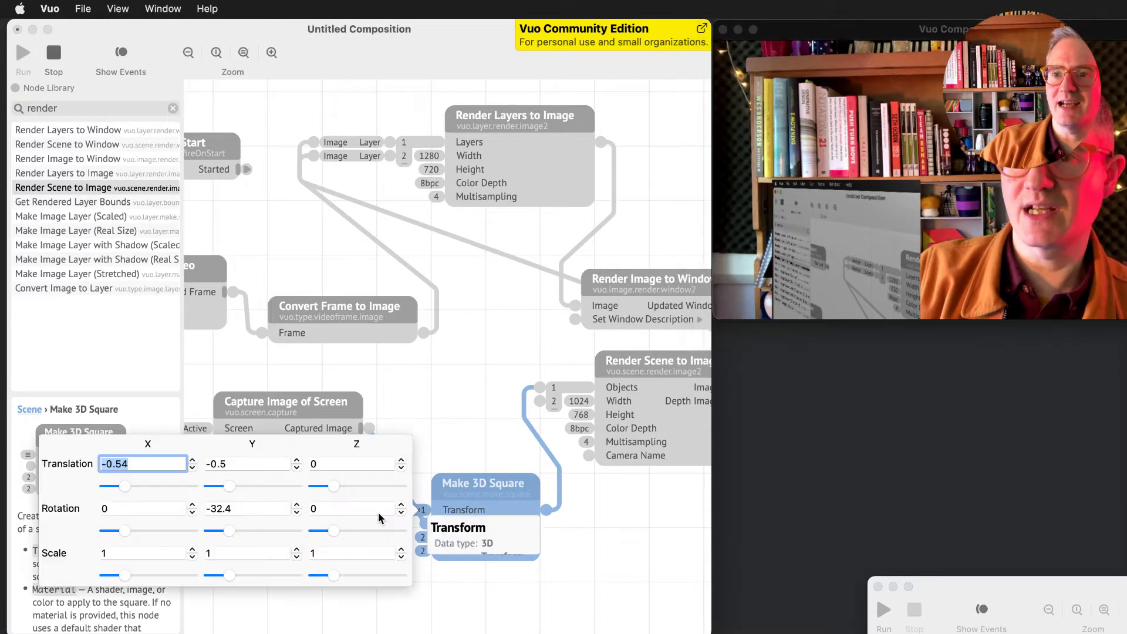
drag(126, 491, 113, 490)
drag(228, 525, 253, 535)
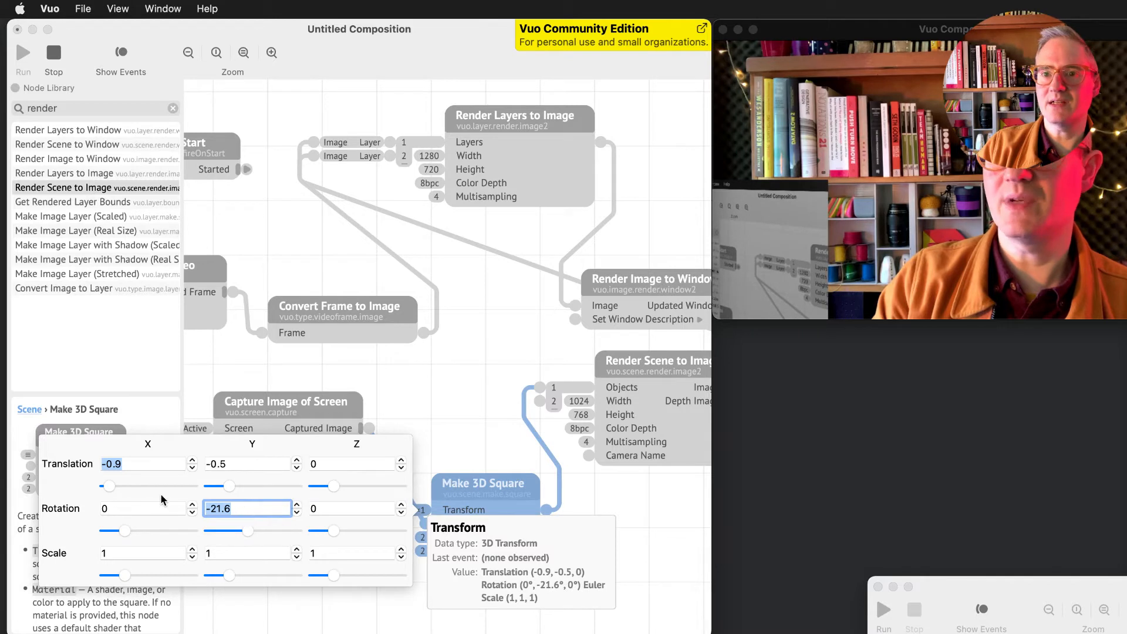
mouse_move(232, 486)
mouse_down()
mouse_move(214, 488)
mouse_move(235, 491)
mouse_move(226, 491)
mouse_up()
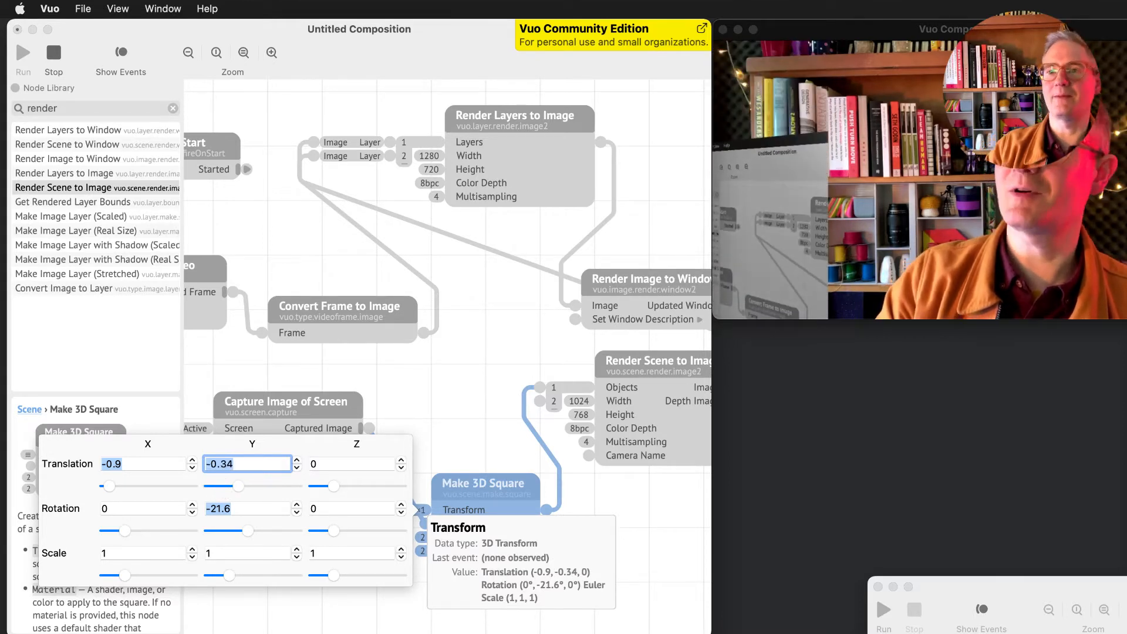
click(448, 451)
drag(489, 474, 516, 476)
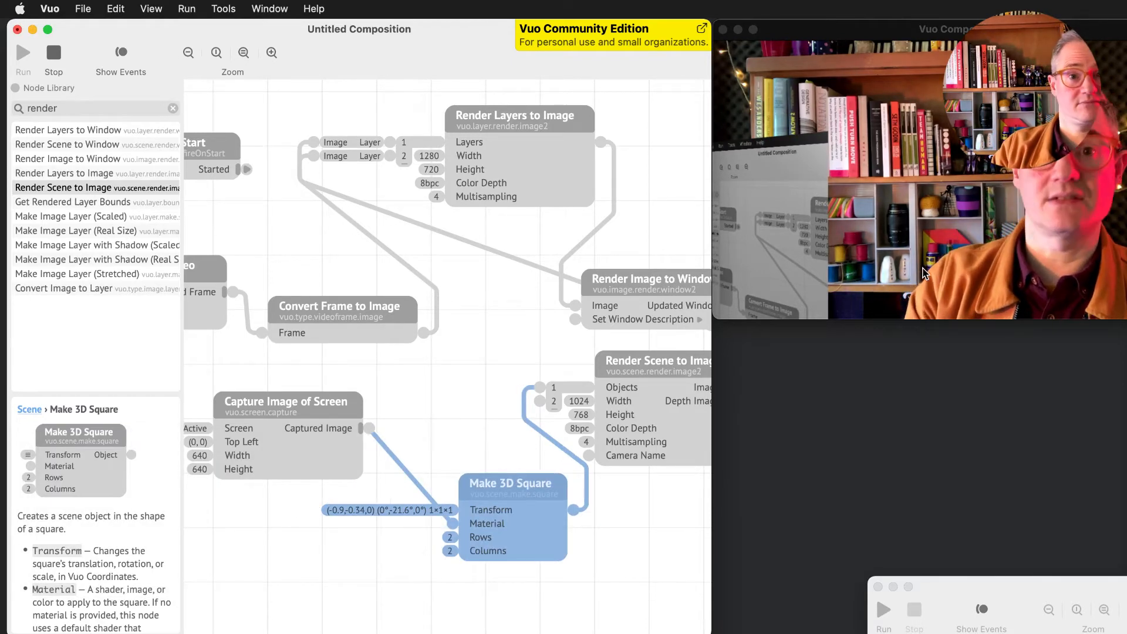
drag(75, 110, 1, 102)
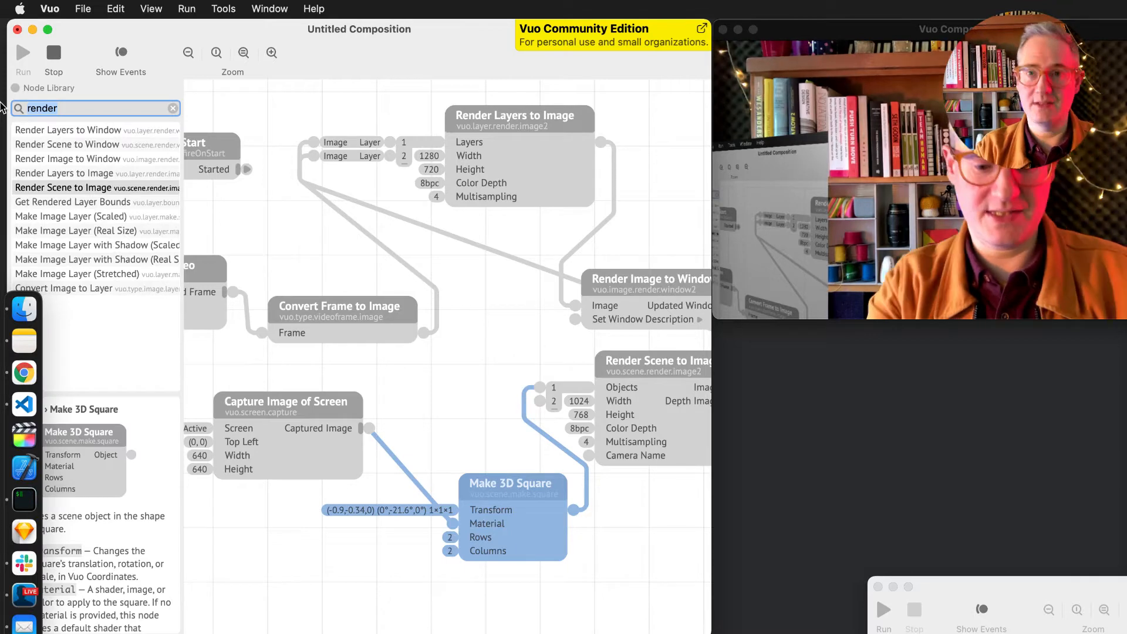
text(make)
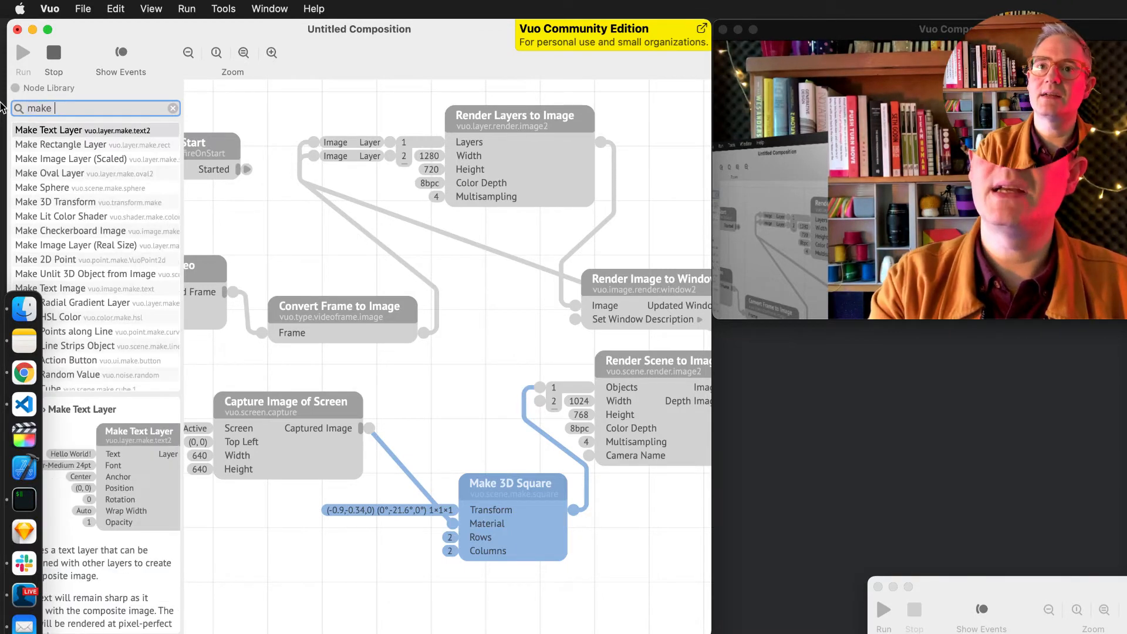
key(BackSpace)
text(crea)
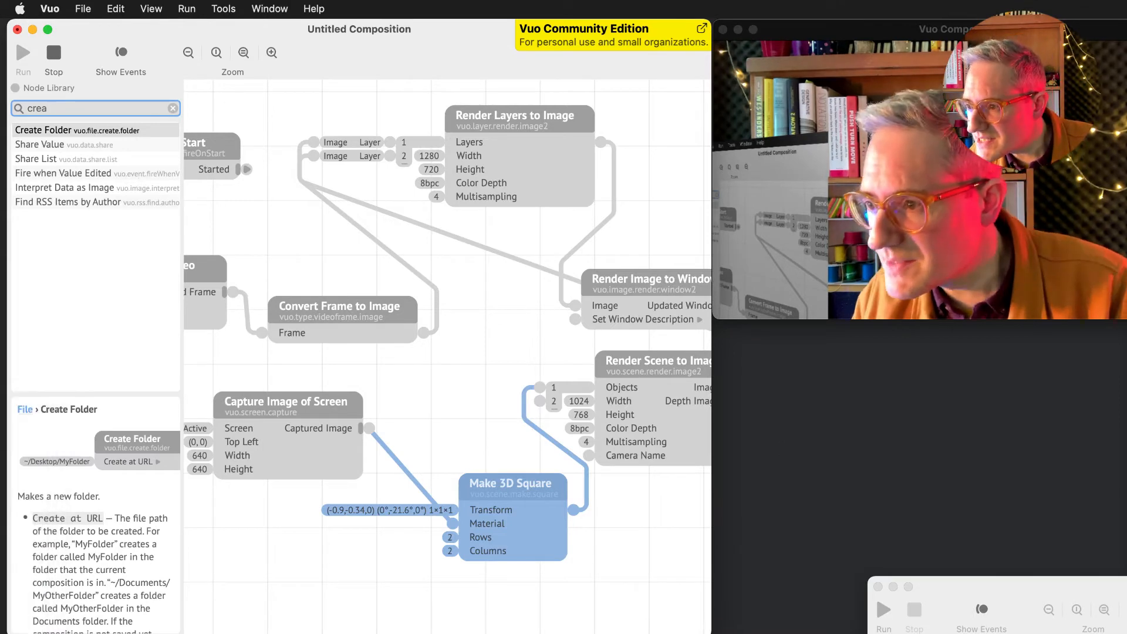
key(super+Return)
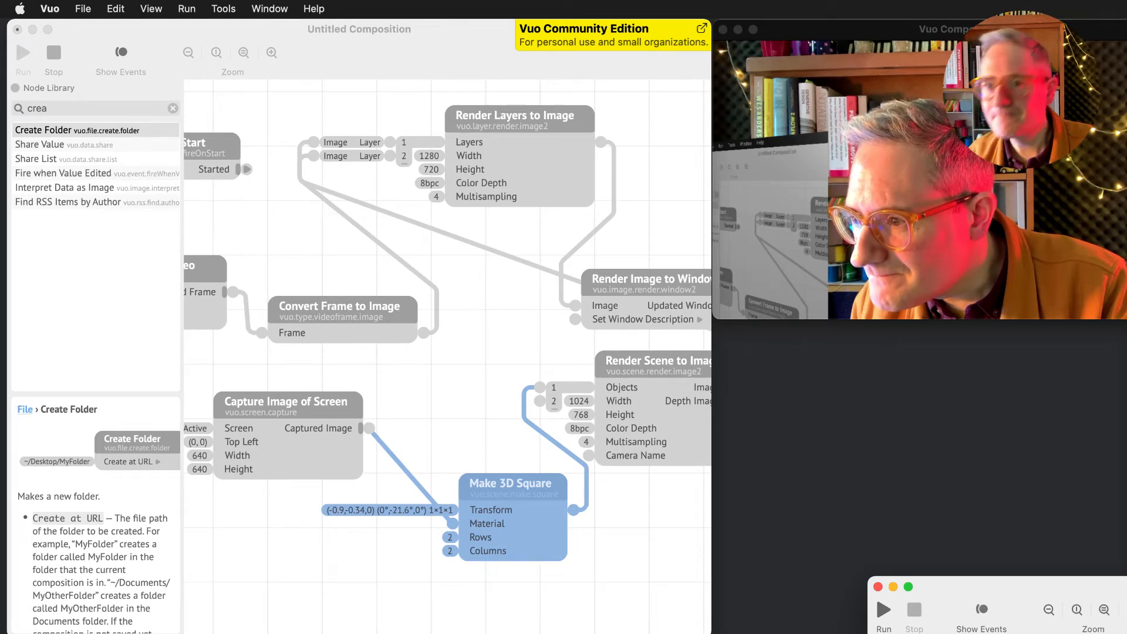
Search the node library for "make 3d object", add Make Unlit 3D Object from Image below Make 3D Square, and delete Make 3D Square.
double_click(50, 107)
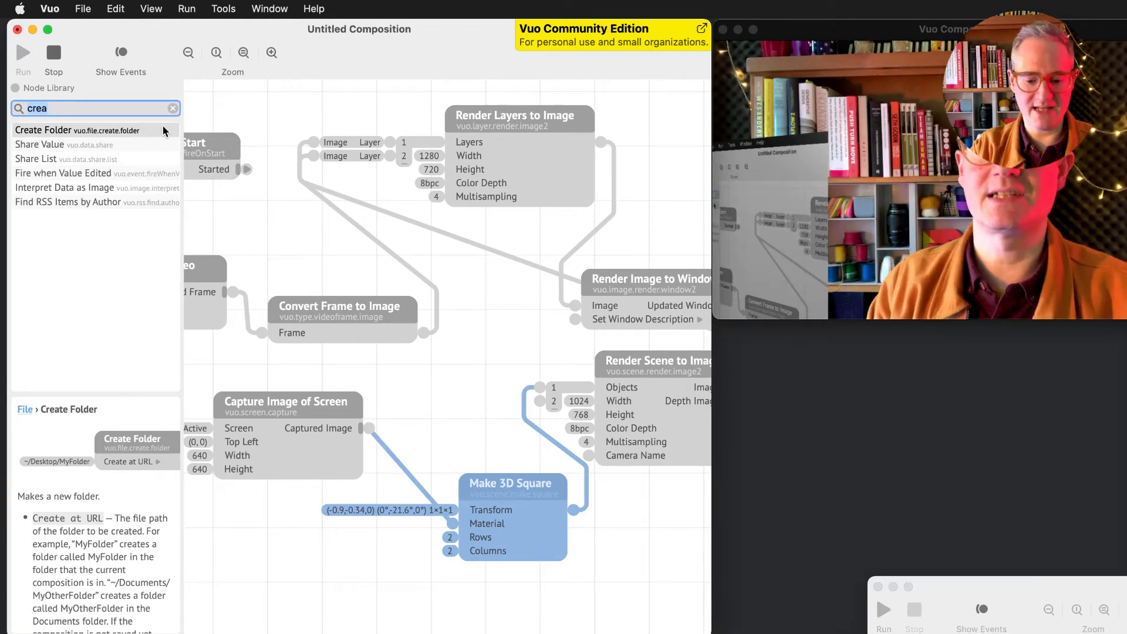
text(make 3d object)
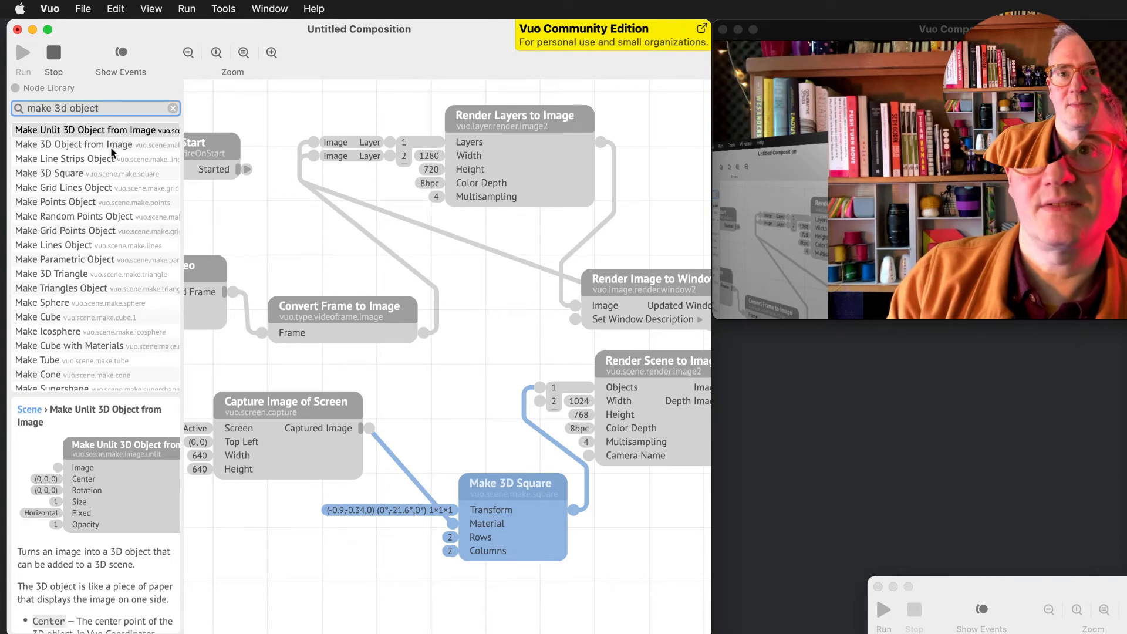
drag(112, 132, 478, 504)
click(528, 429)
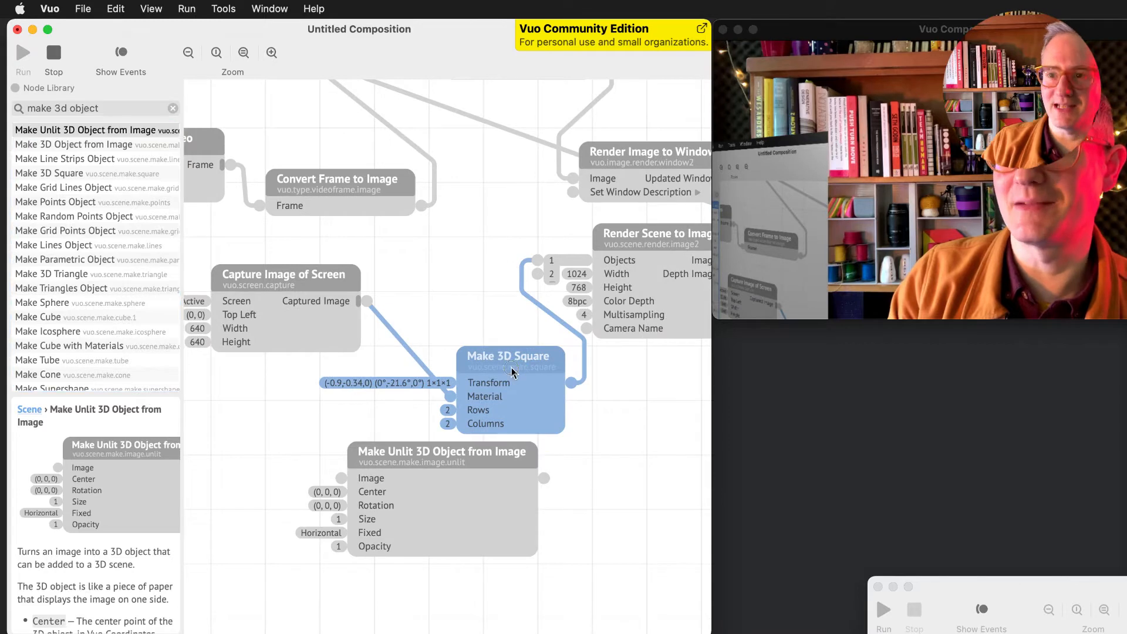
key(Delete)
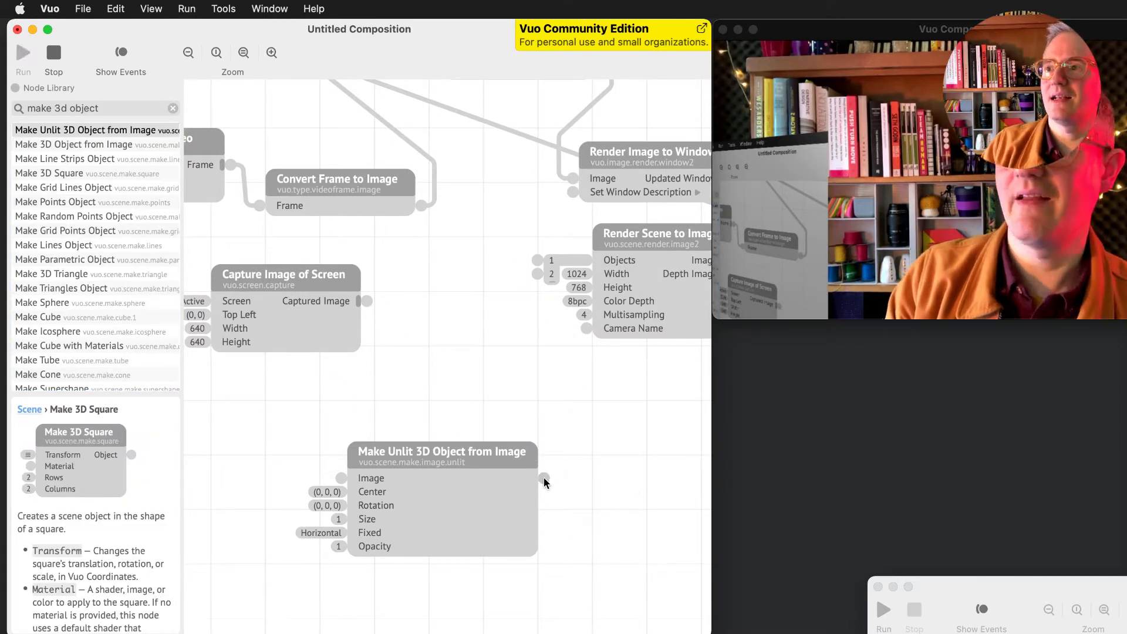
Connect Captured Image to Make Unlit 3D Object from Image and its output to Render Scene to Image's object 1, and move the node closer to them.
drag(544, 478, 537, 260)
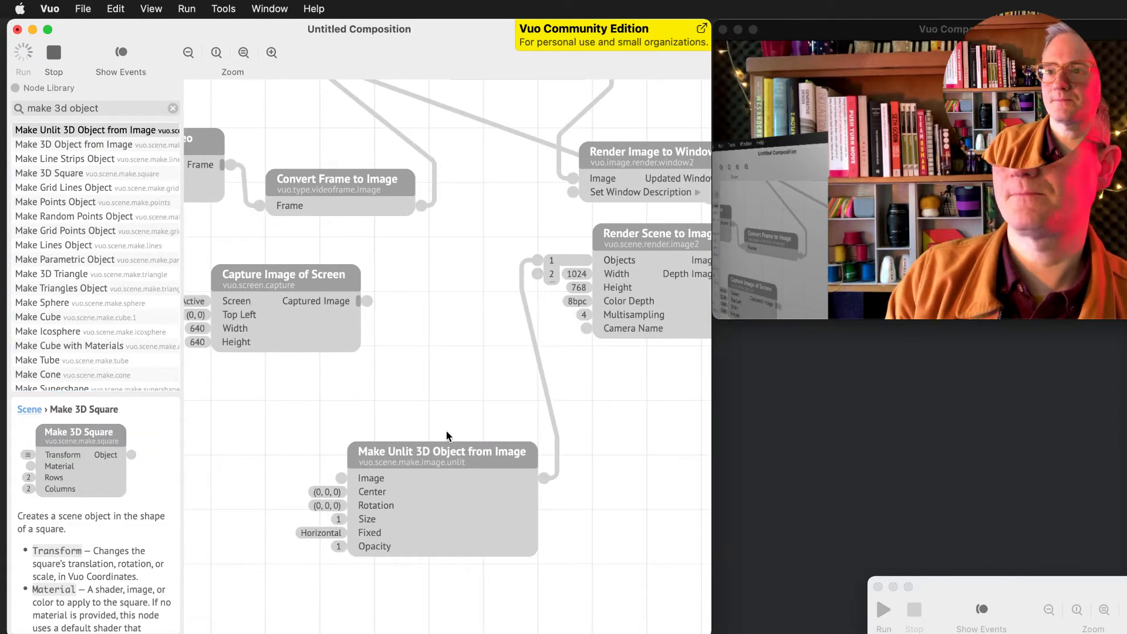
drag(366, 302, 333, 480)
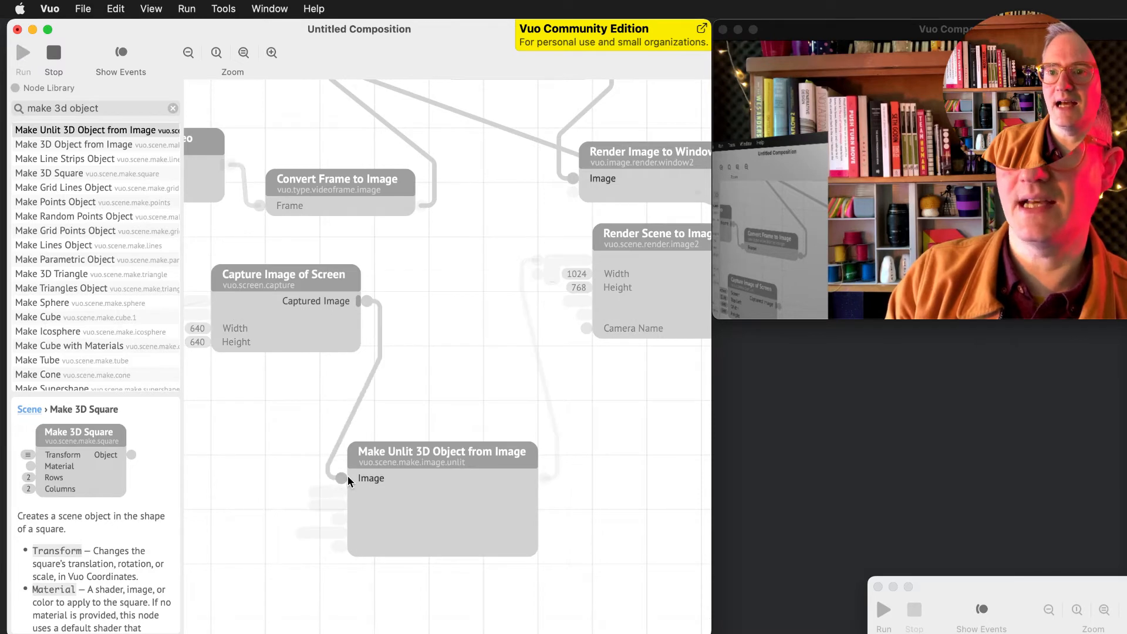
drag(450, 464, 491, 424)
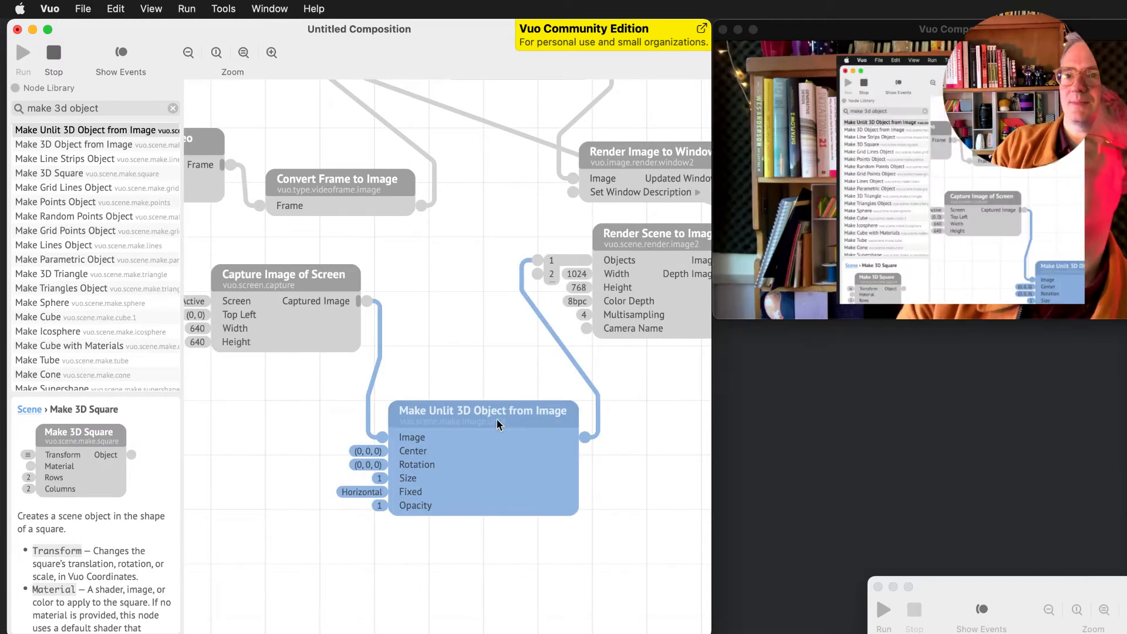
Set Make Unlit 3D Object from Image's Y rotation to -50.4 and its center X to -0.76.
click(369, 463)
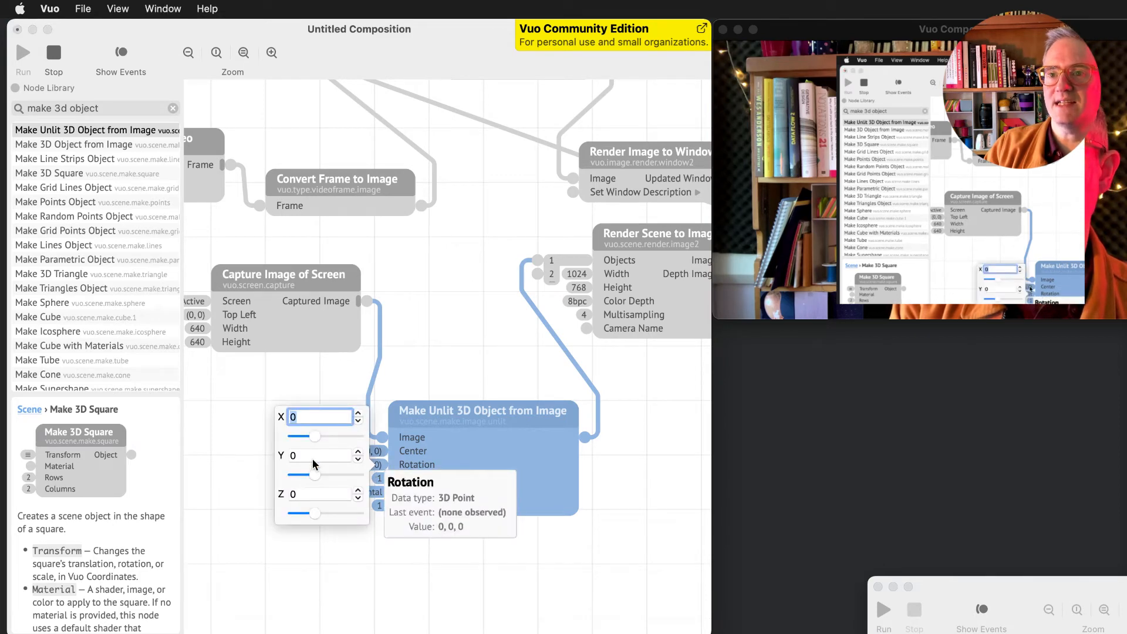
drag(315, 478, 314, 481)
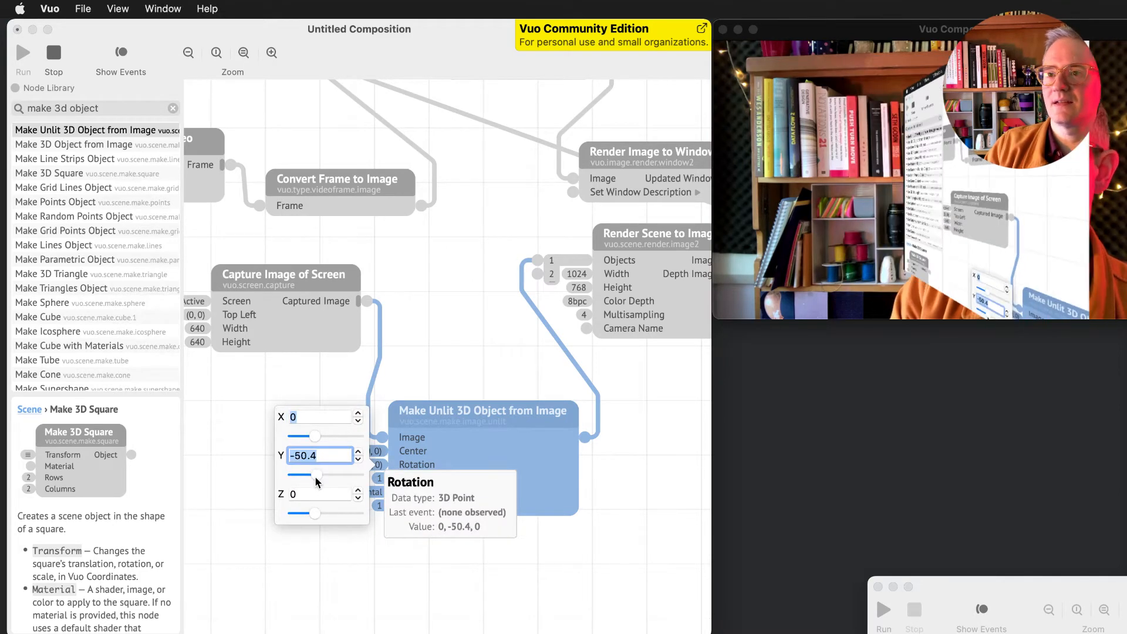
click(389, 469)
click(378, 451)
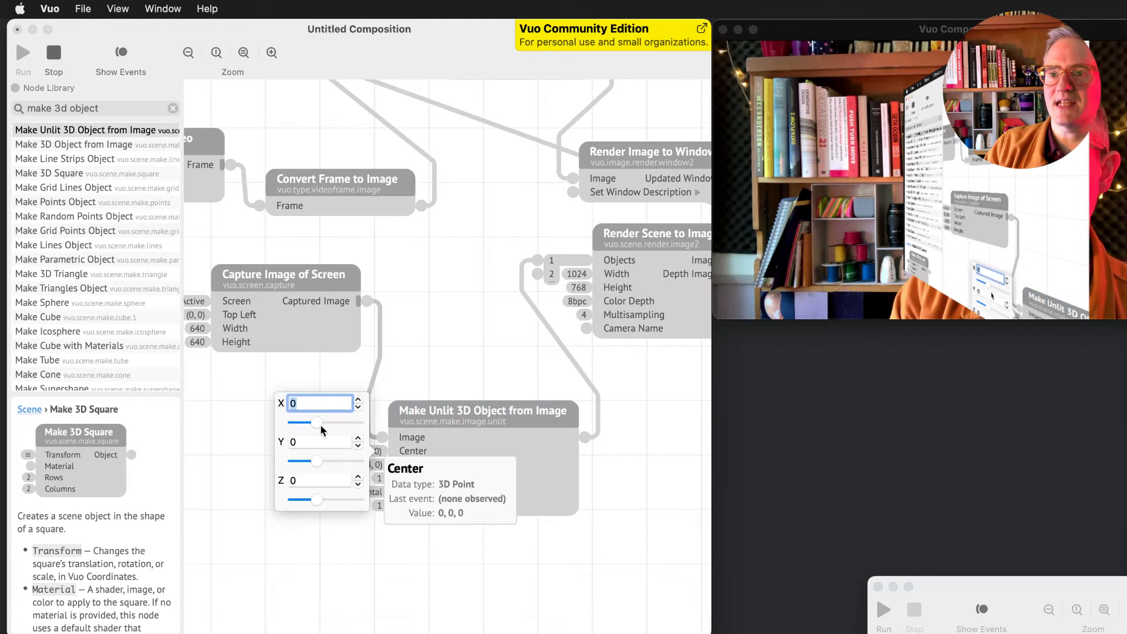
drag(321, 427, 314, 421)
Set Make Unlit 3D Object from Image's Y rotation to -25.2 and its center Y to -0.44.
key(Tab)
key(Tab)
key(Tab)
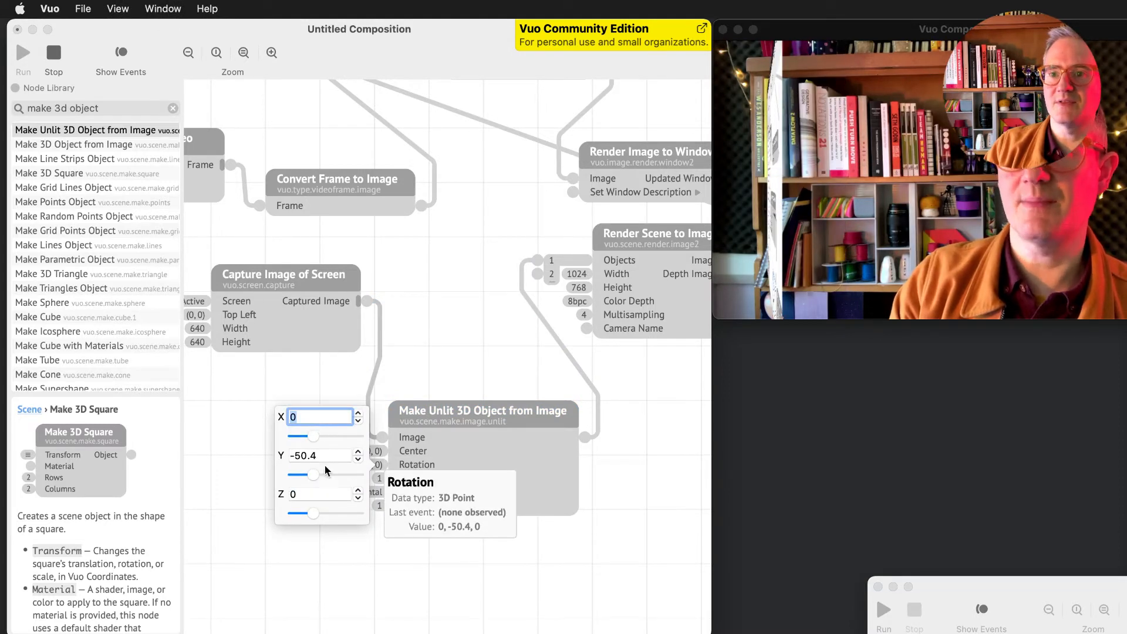
drag(313, 475, 320, 479)
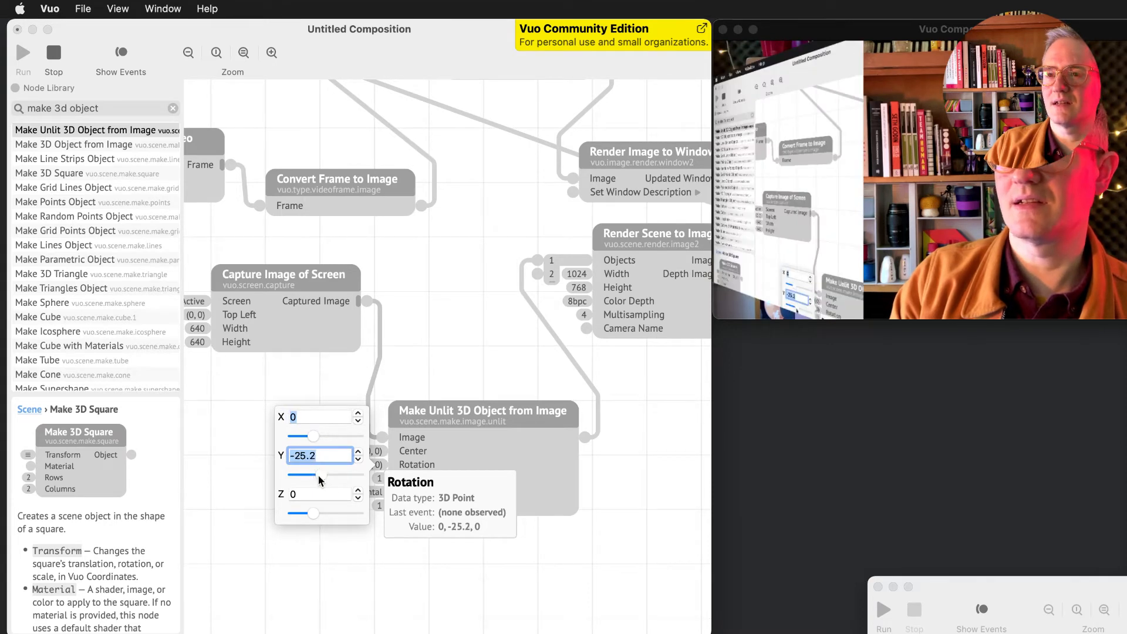
key(shift+Tab)
key(shift+Tab)
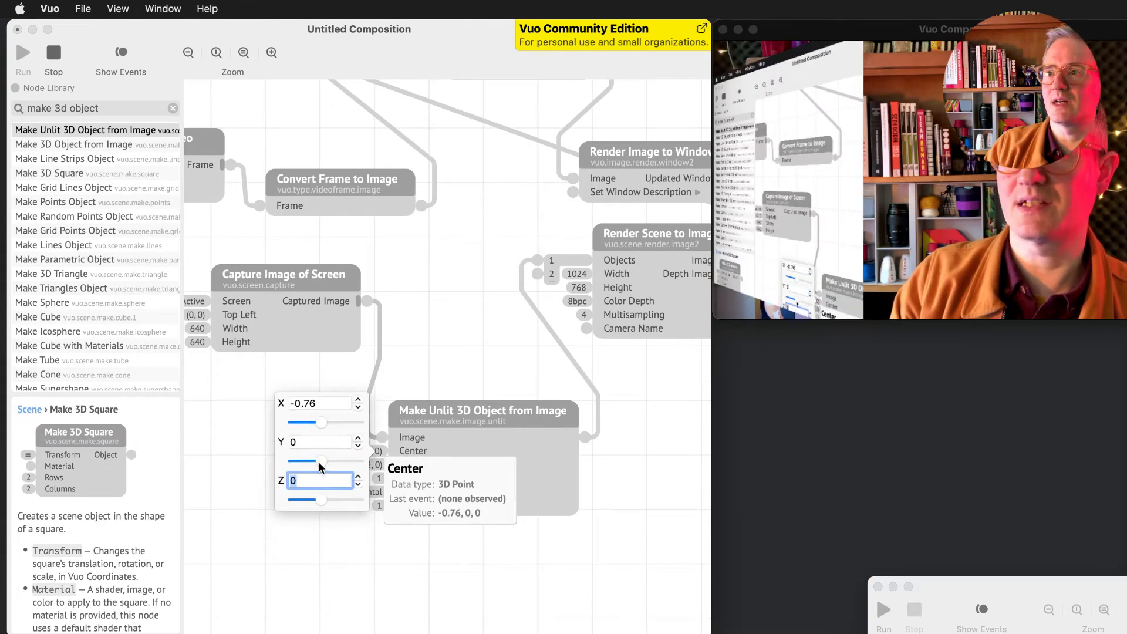
drag(318, 463, 317, 462)
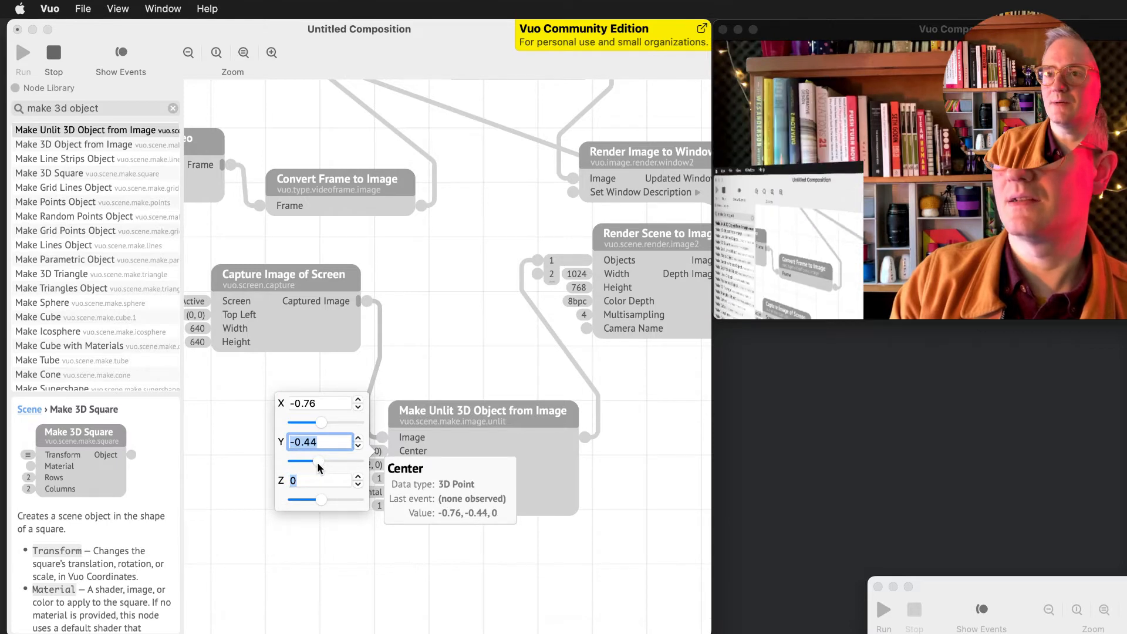
key(Return)
Try an opacity of 0.58 on Make Unlit 3D Object from Image, and set it to 0.85.
click(380, 506)
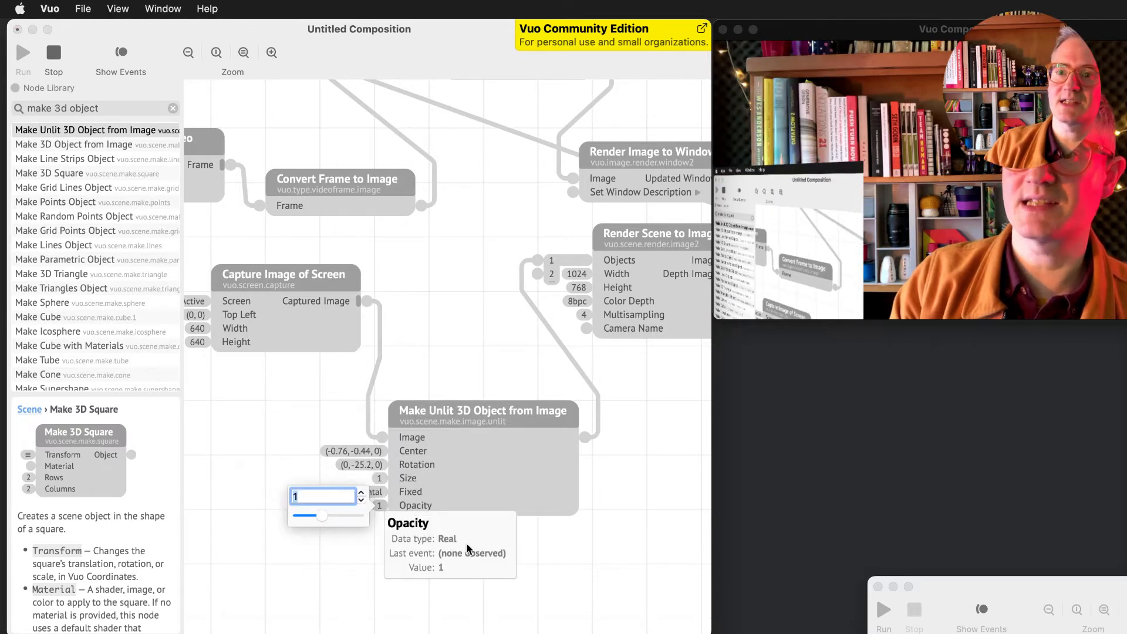
drag(362, 516, 334, 520)
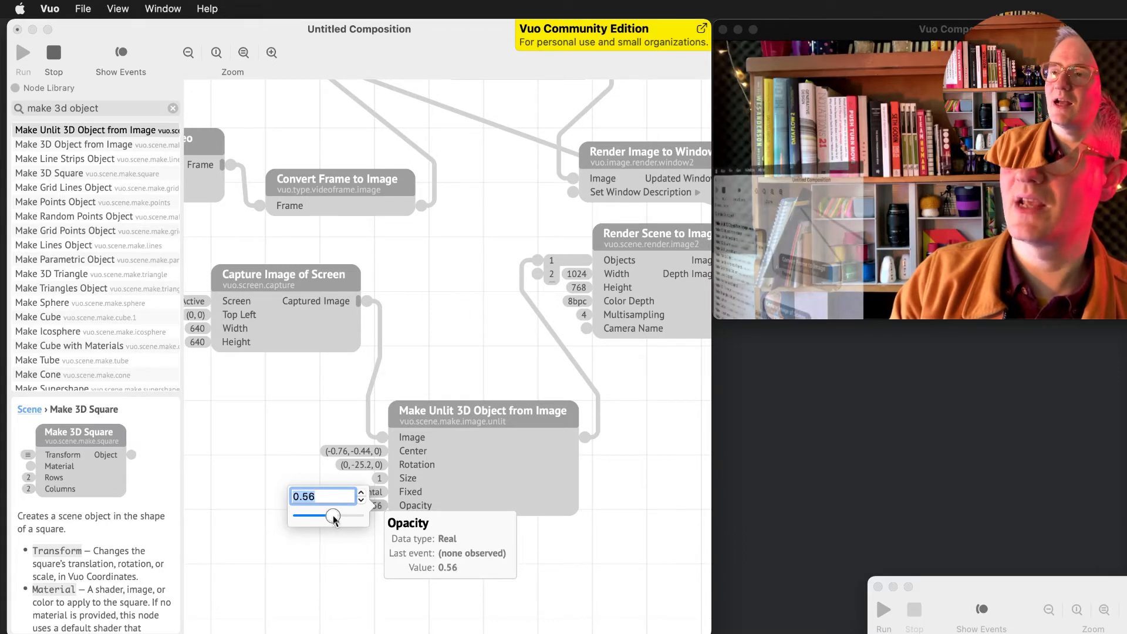
click(558, 530)
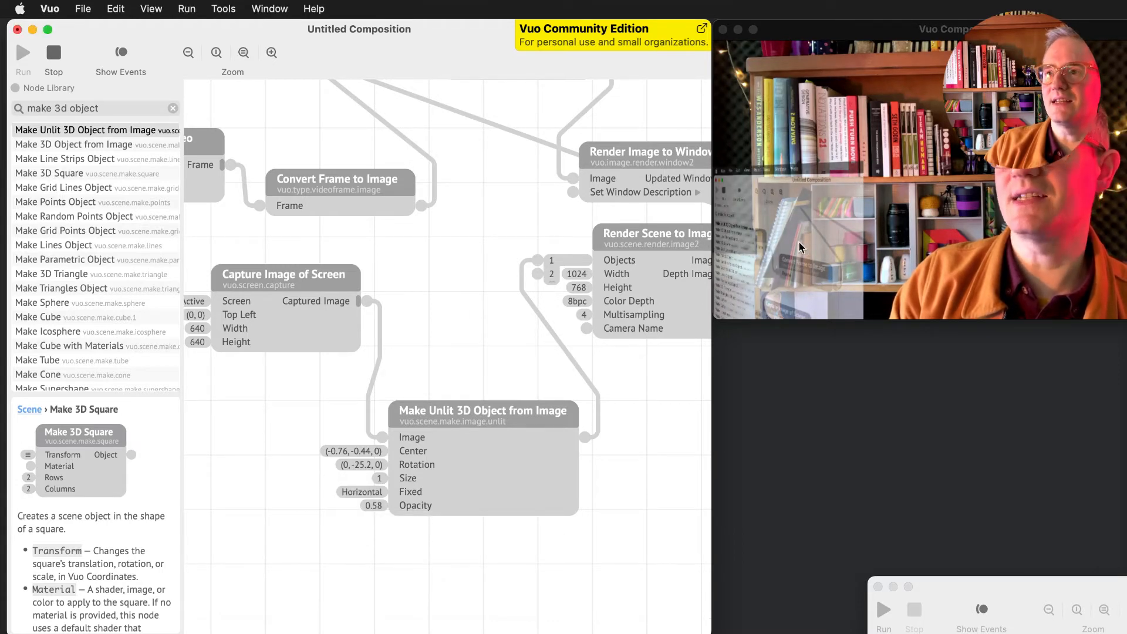
click(374, 512)
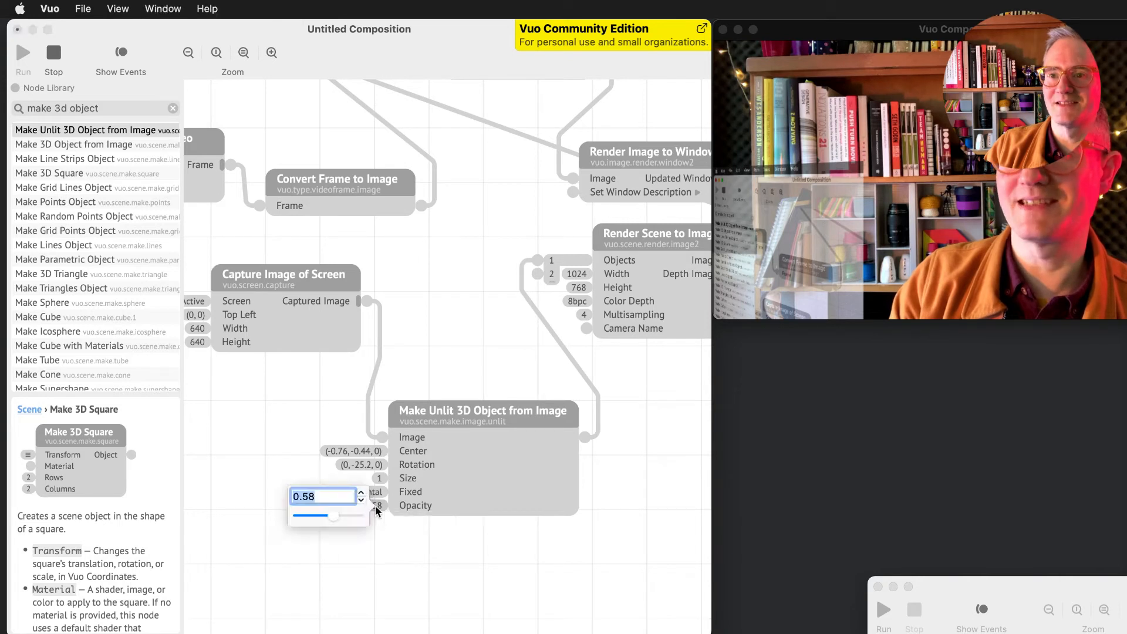
drag(337, 520, 349, 521)
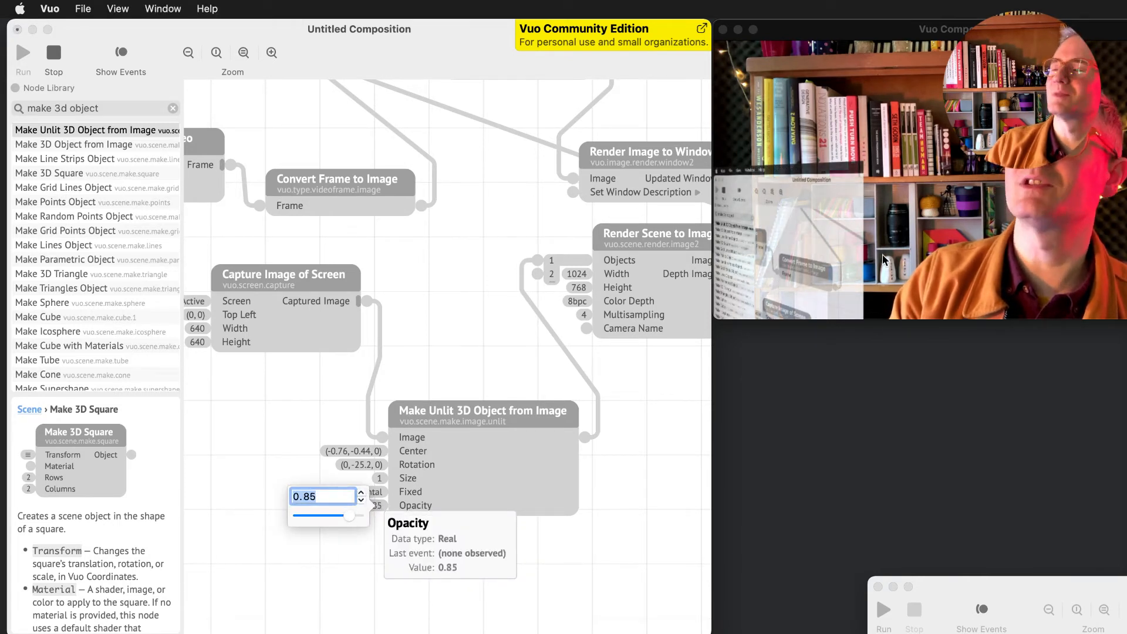
click(183, 6)
click(438, 43)
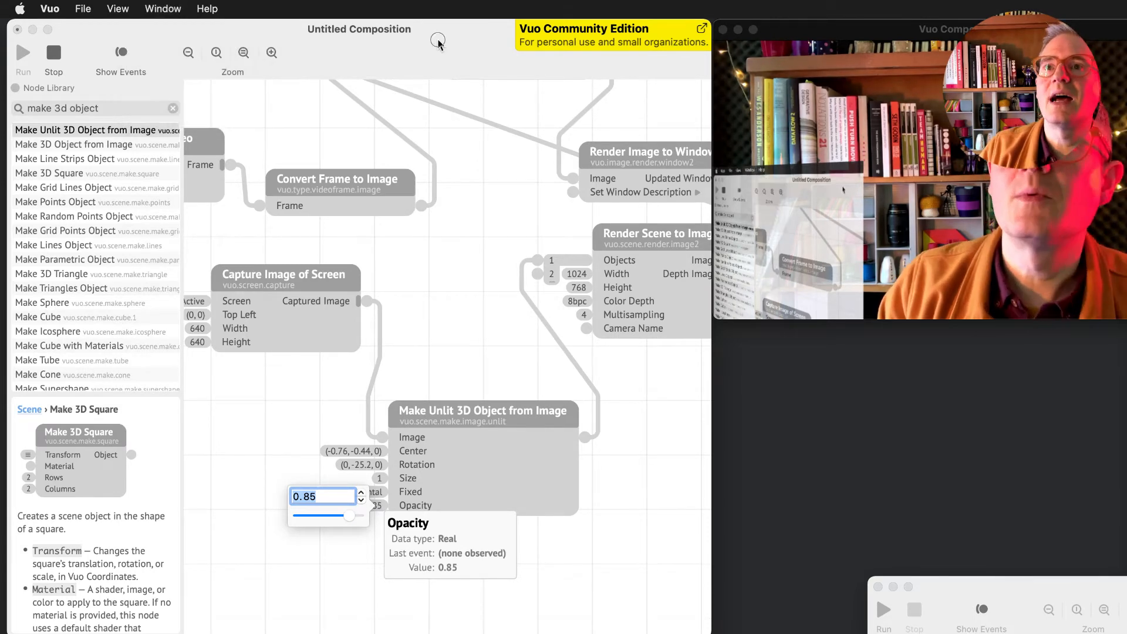
click(156, 6)
mouse_move(270, 5)
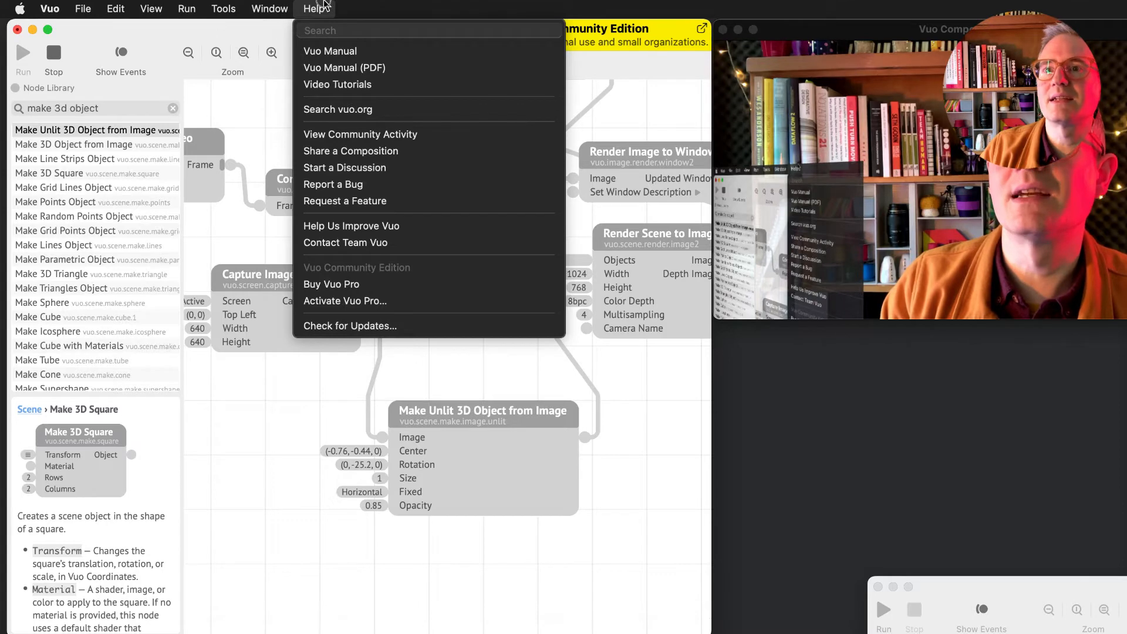
click(325, 6)
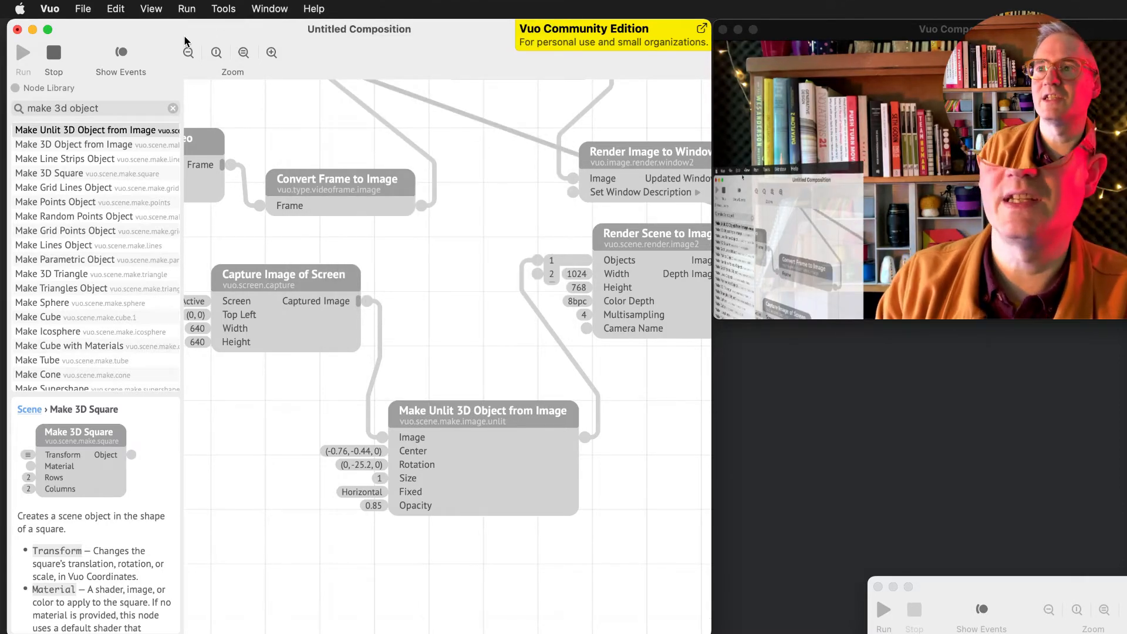
click(50, 8)
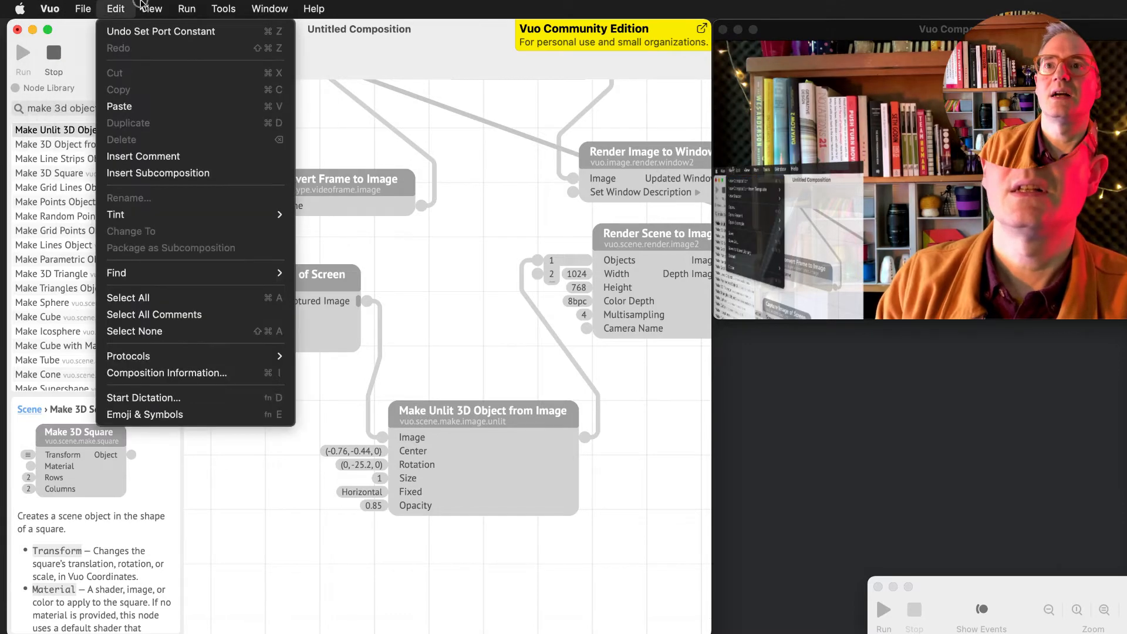
mouse_move(315, 7)
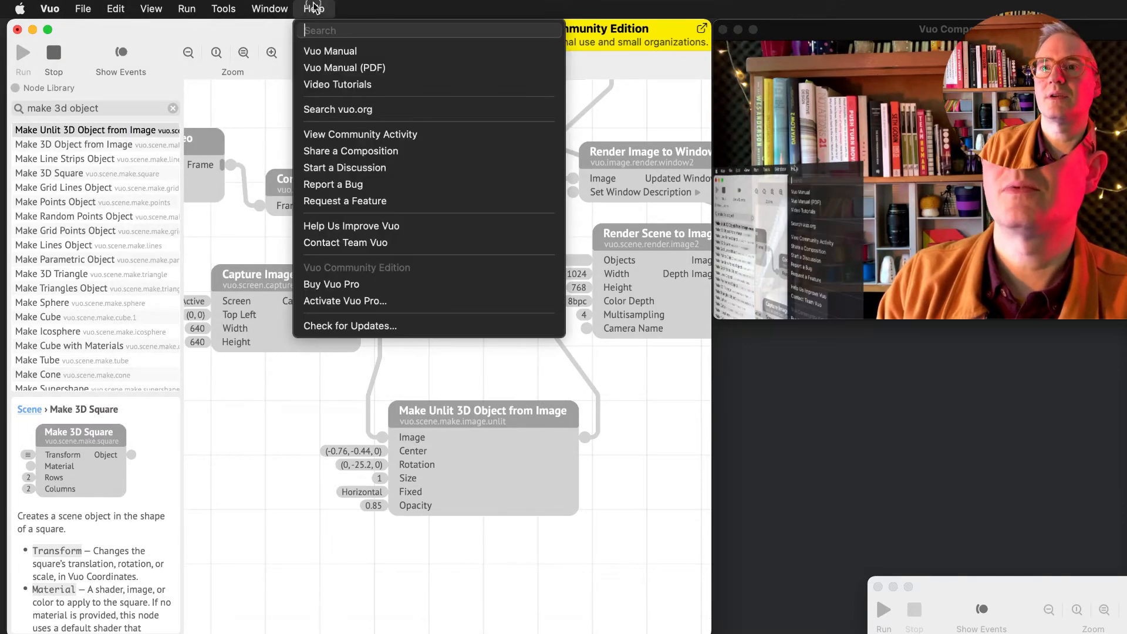
mouse_move(81, 5)
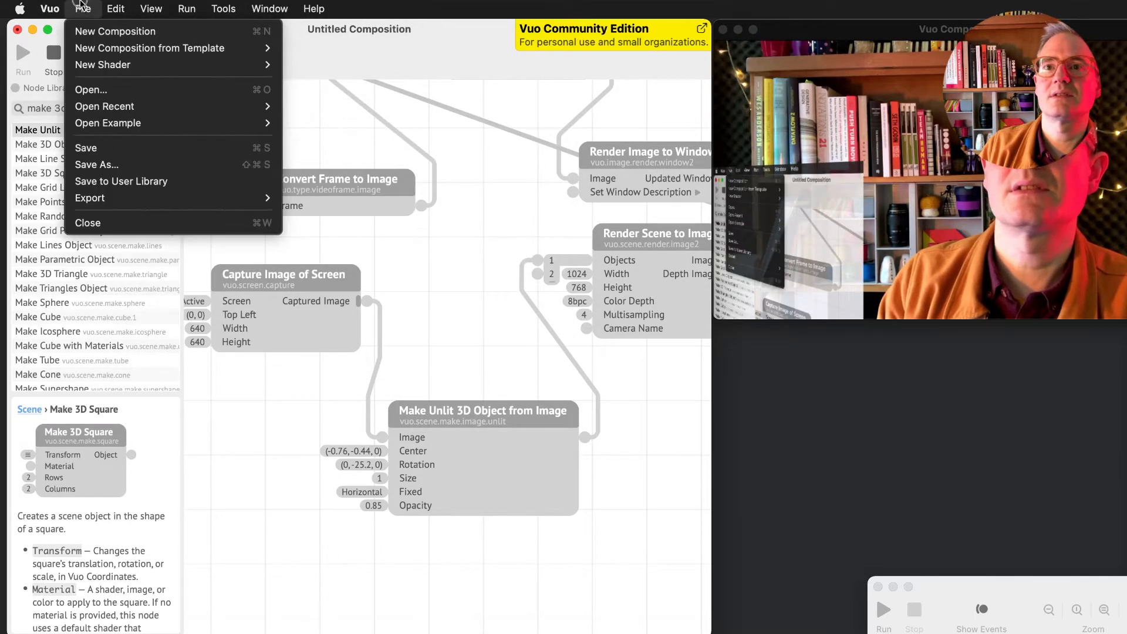
mouse_move(115, 9)
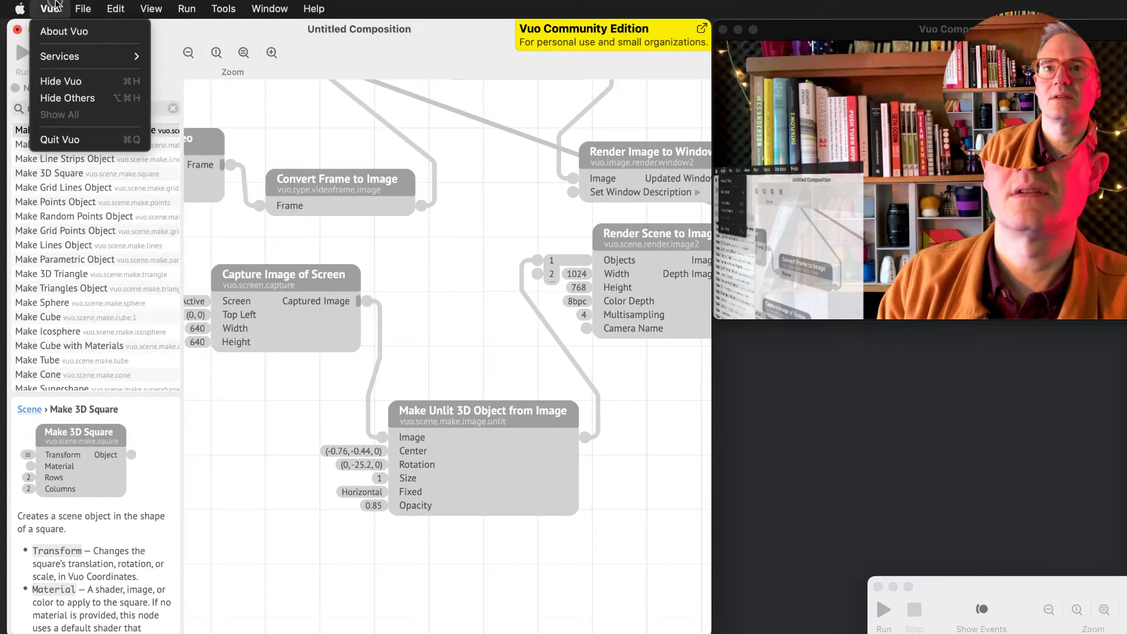
click(339, 509)
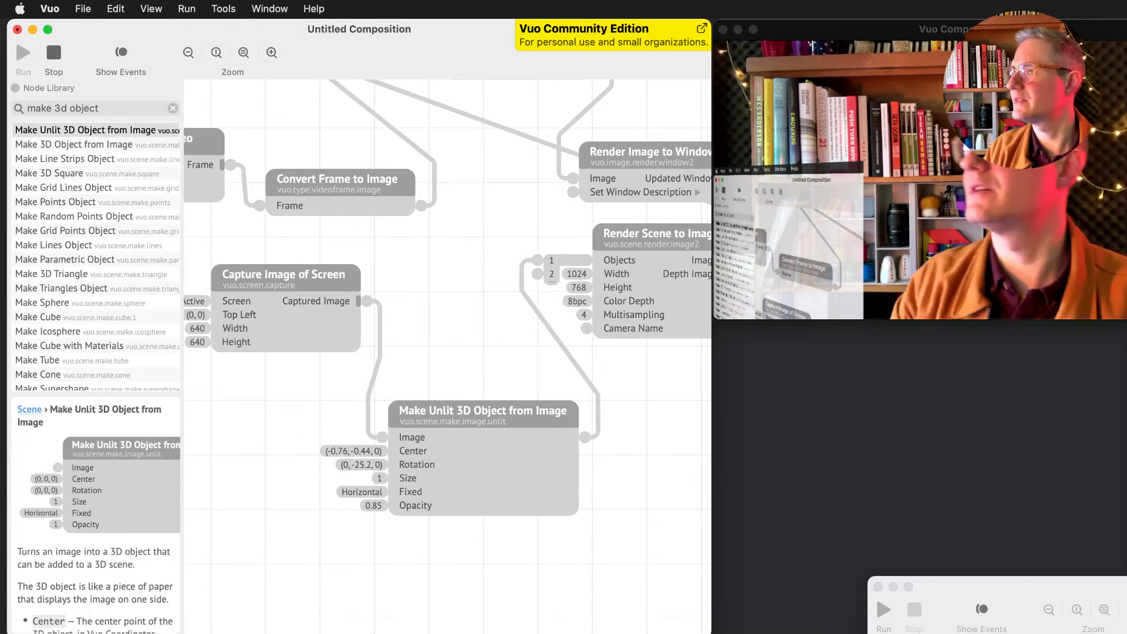
Move the output window straight down, leaving the space above it free.
click(999, 187)
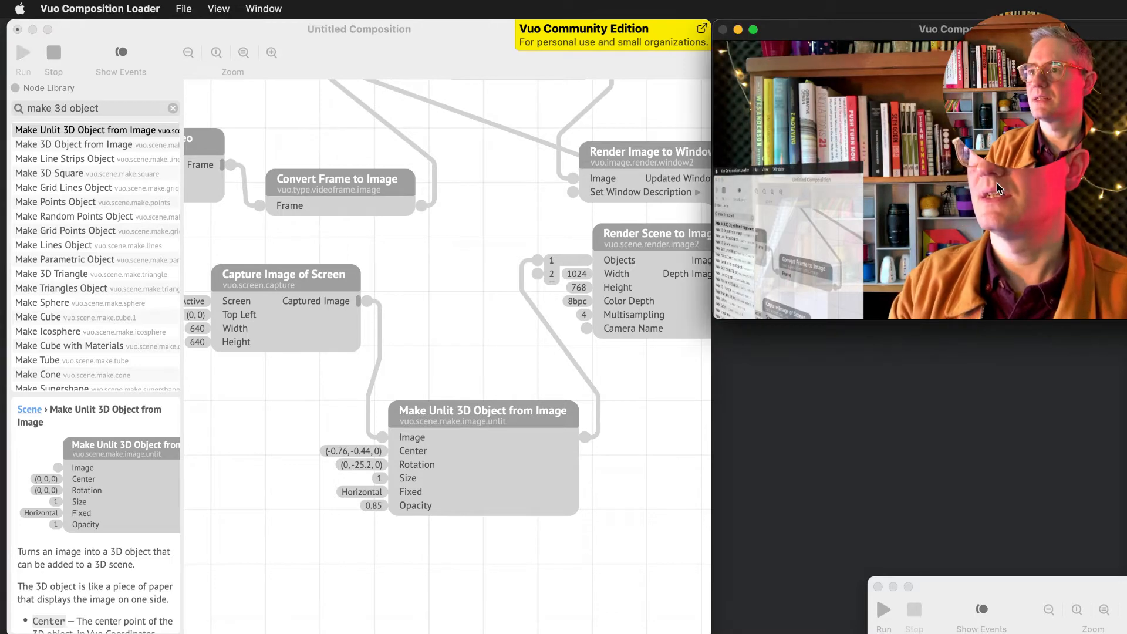
drag(906, 29, 907, 347)
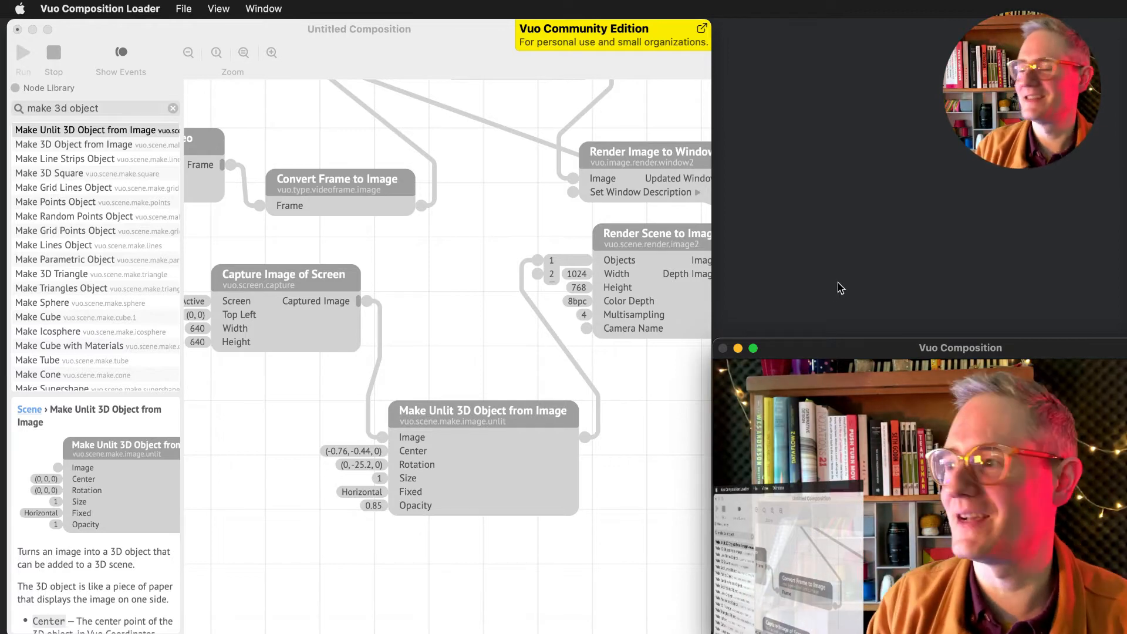
Line up Capture Image of Screen and Fire Periodically in a row ahead of Make Unlit 3D Object from Image.
click(500, 439)
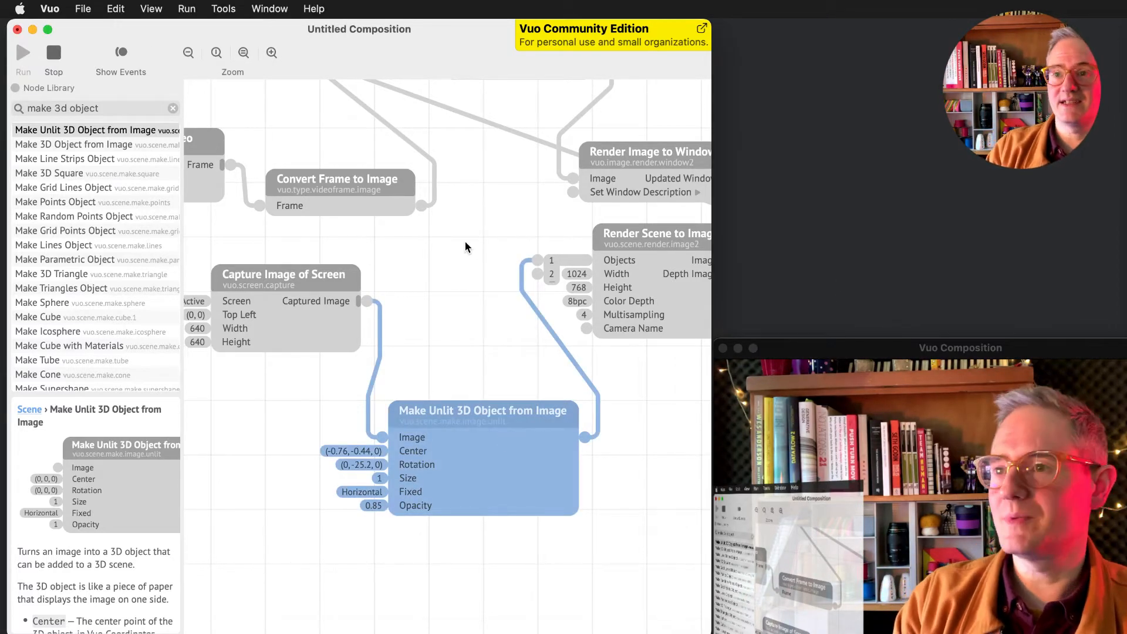
scroll(469, 246, left, 6)
scroll(470, 245, up, 5)
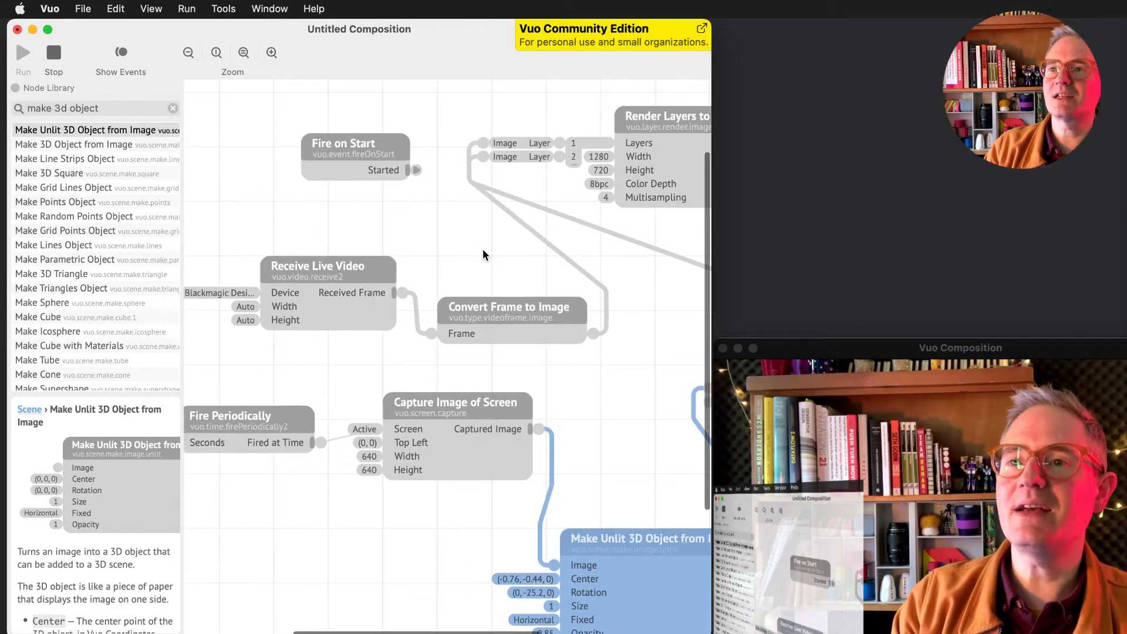
scroll(482, 249, right, 3)
scroll(483, 248, down, 1)
key(super+minus)
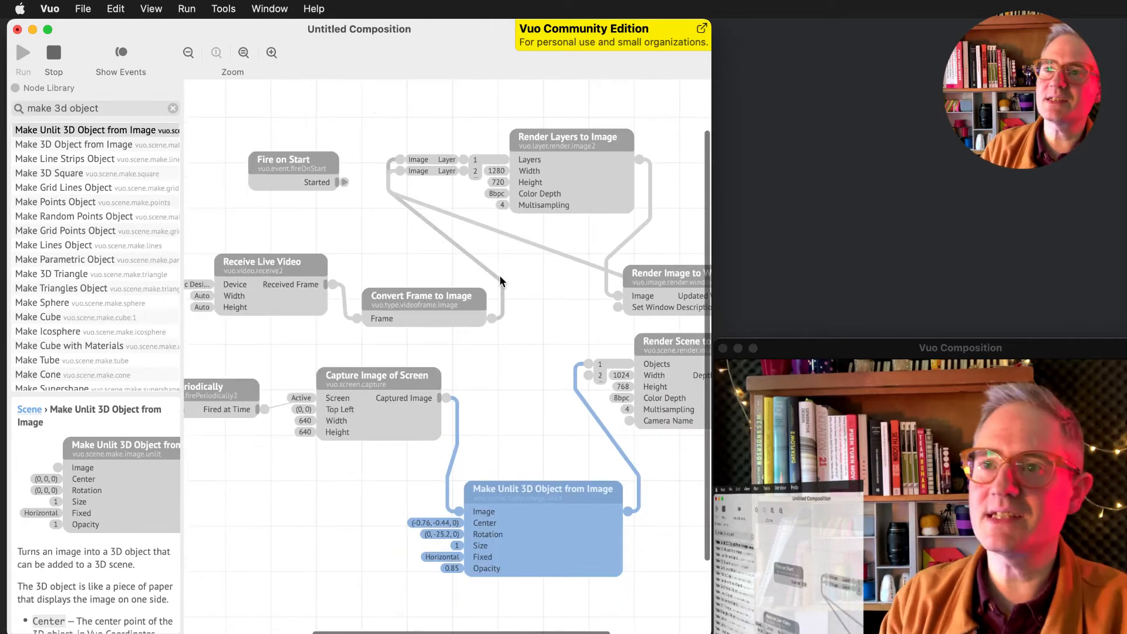
key(super+minus)
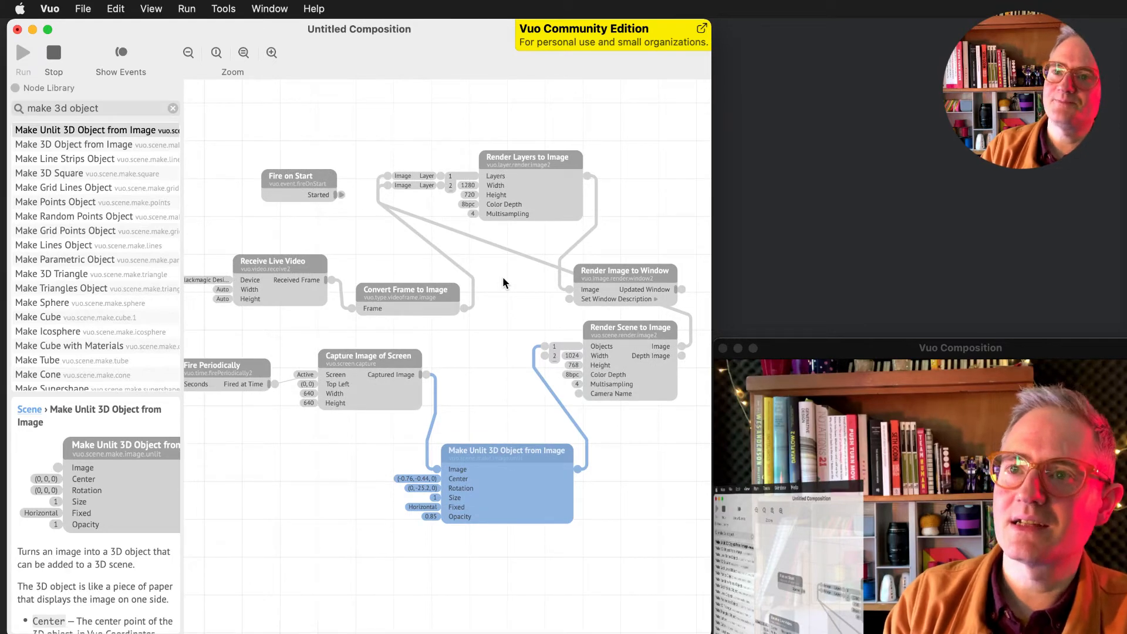
scroll(526, 280, right, 1)
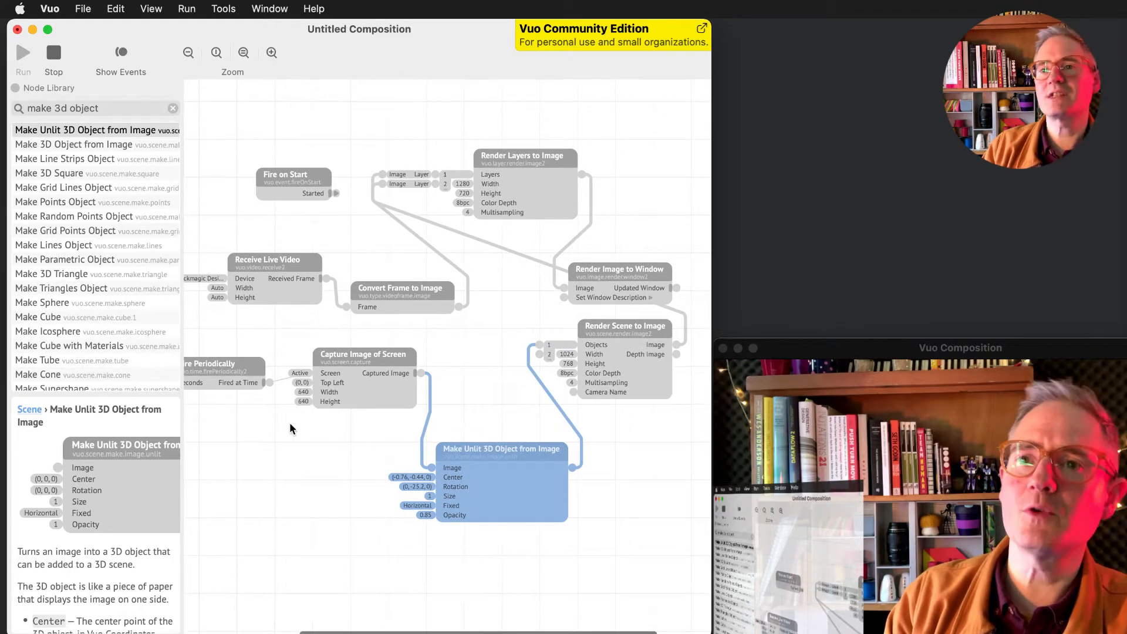
drag(359, 355, 309, 454)
scroll(310, 454, left, 15)
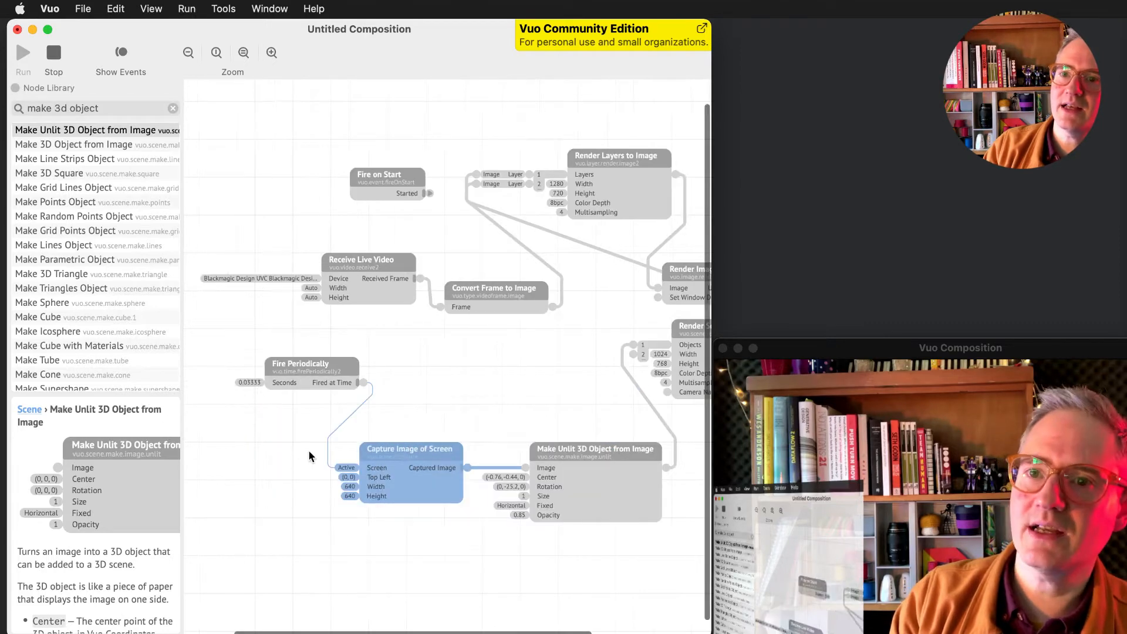
drag(332, 370, 269, 455)
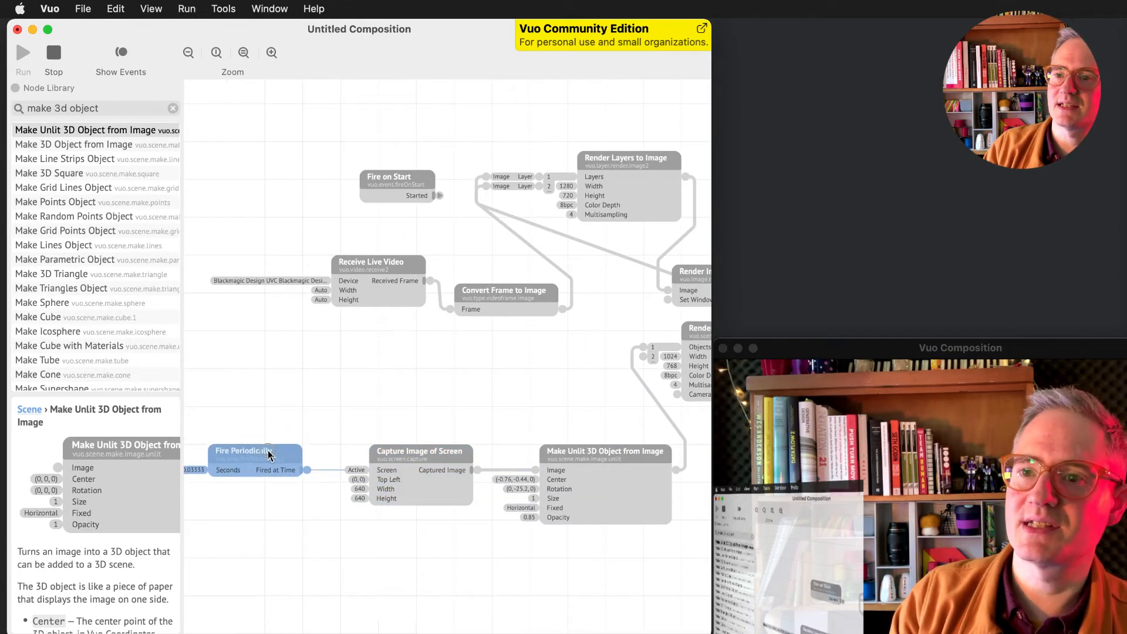
Move Render Scene to Image down into the row, directly after Make Unlit 3D Object from Image.
drag(264, 389, 638, 539)
scroll(637, 539, right, 1)
click(610, 551)
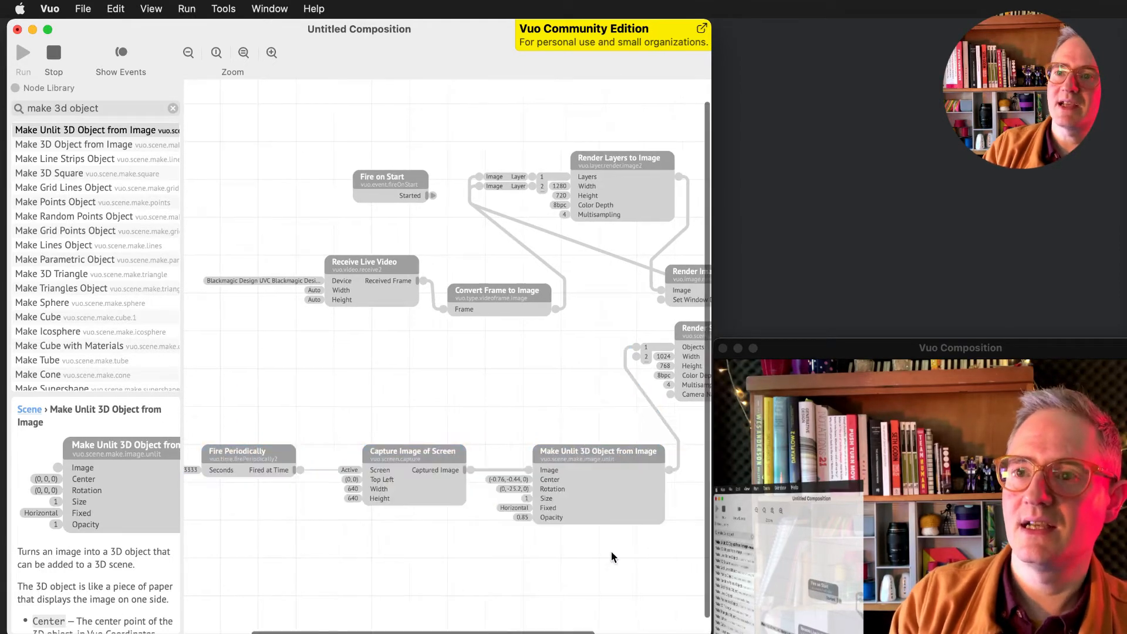
click(600, 459)
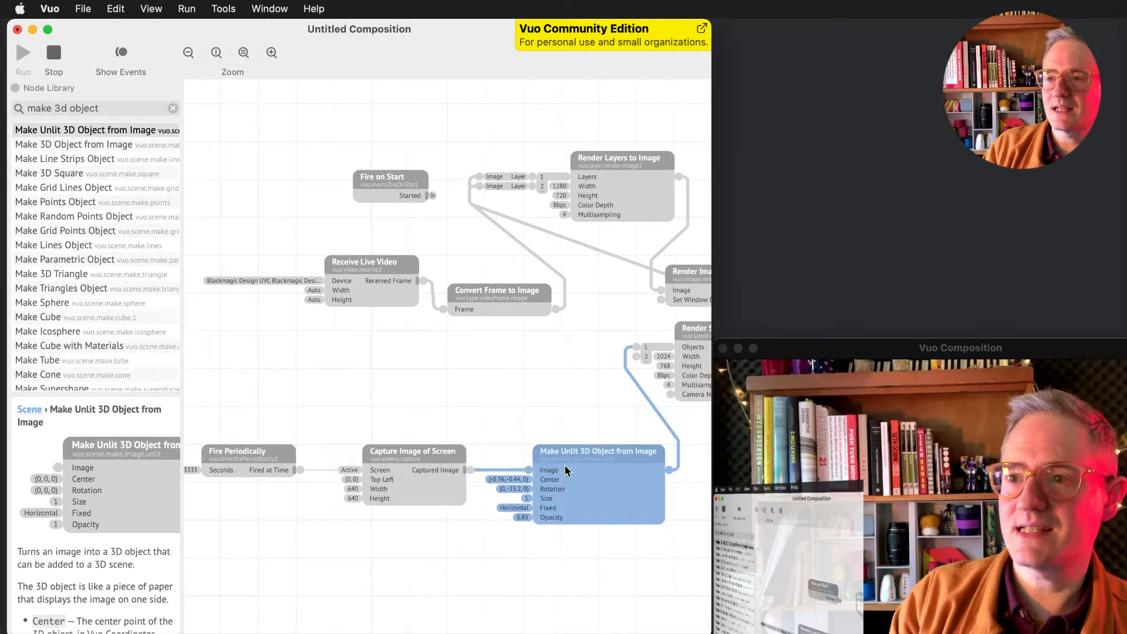
scroll(565, 464, right, 20)
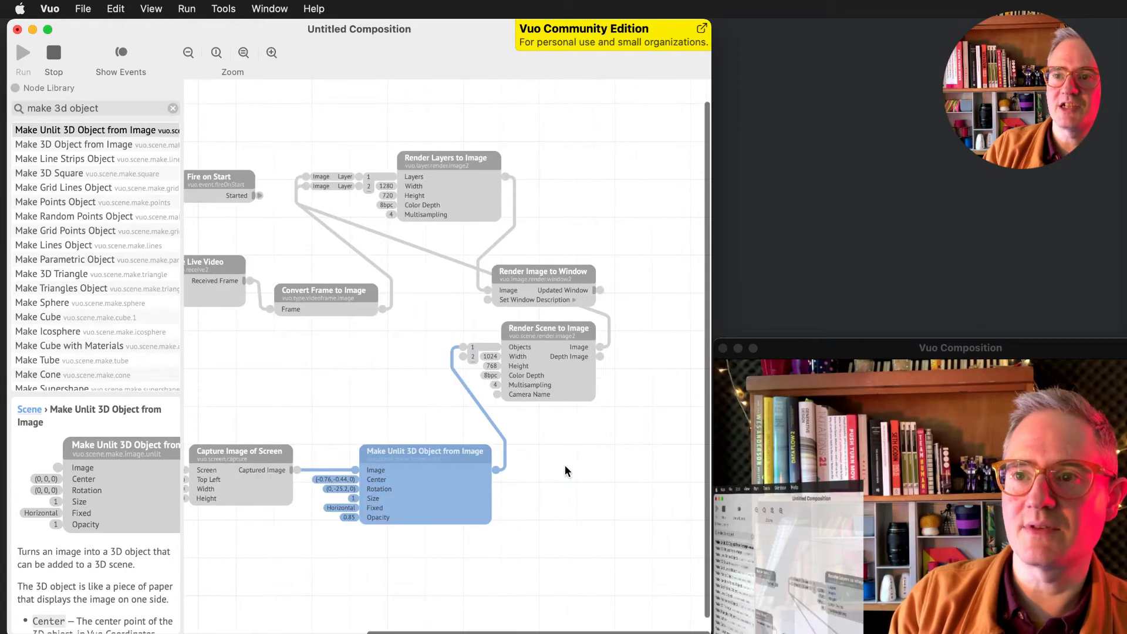
drag(542, 331, 615, 449)
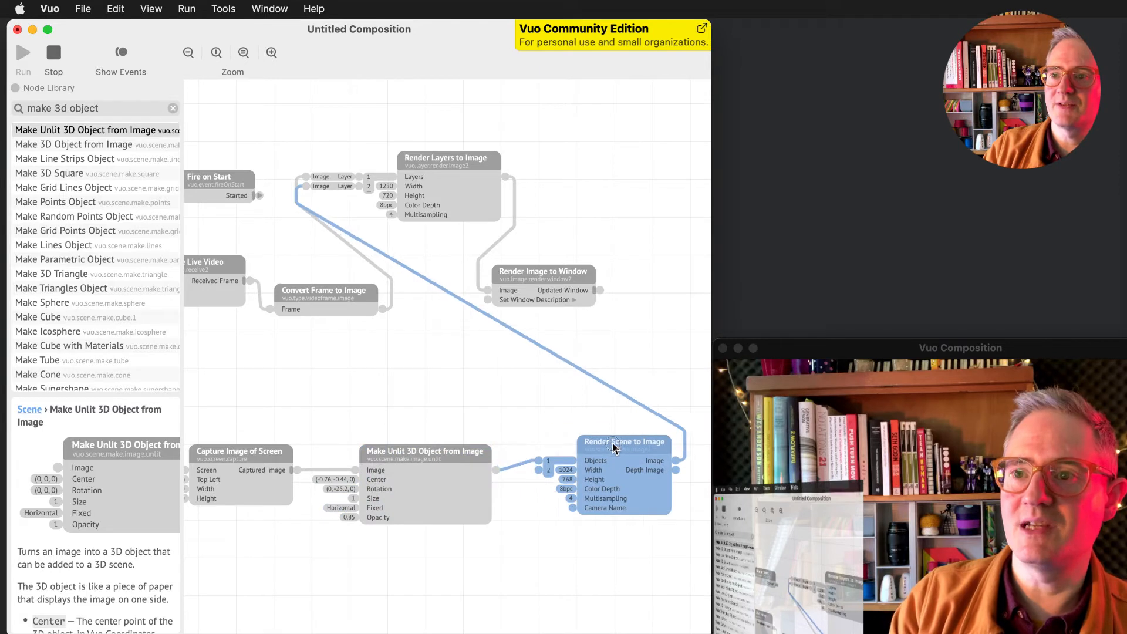
Place Render Layers to Image after Render Scene to Image in the row, followed by Render Image to Window.
drag(458, 174, 878, 404)
scroll(546, 365, right, 6)
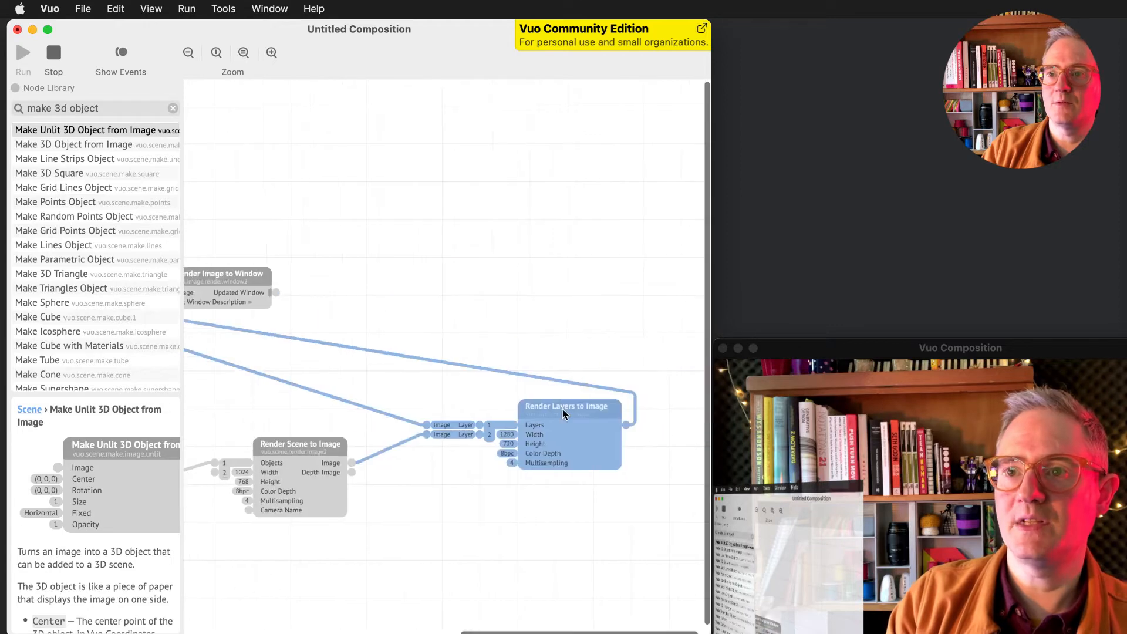
drag(562, 410, 523, 441)
drag(217, 276, 679, 437)
scroll(568, 457, left, 10)
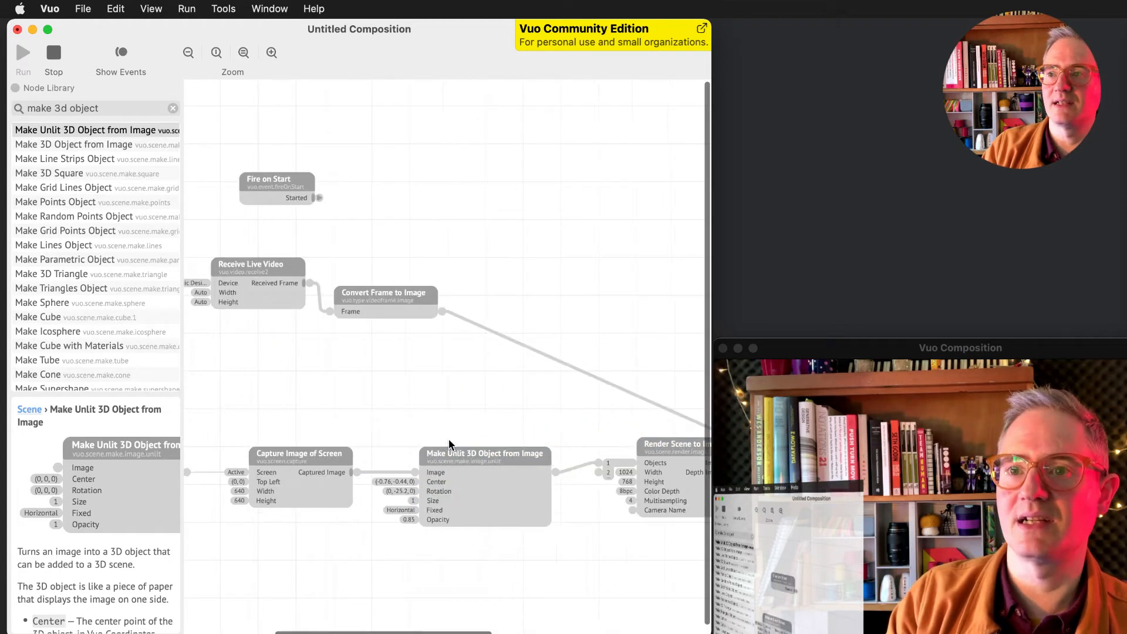
Show the Node Library with its search text selected, ready for a new search.
click(150, 8)
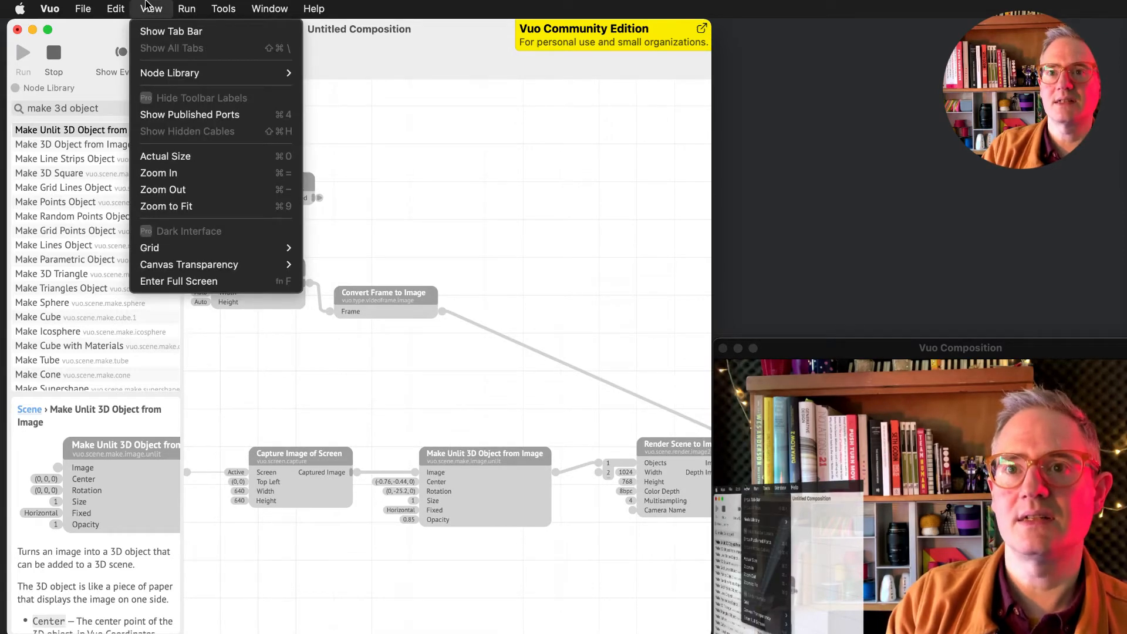
mouse_move(117, 8)
click(88, 54)
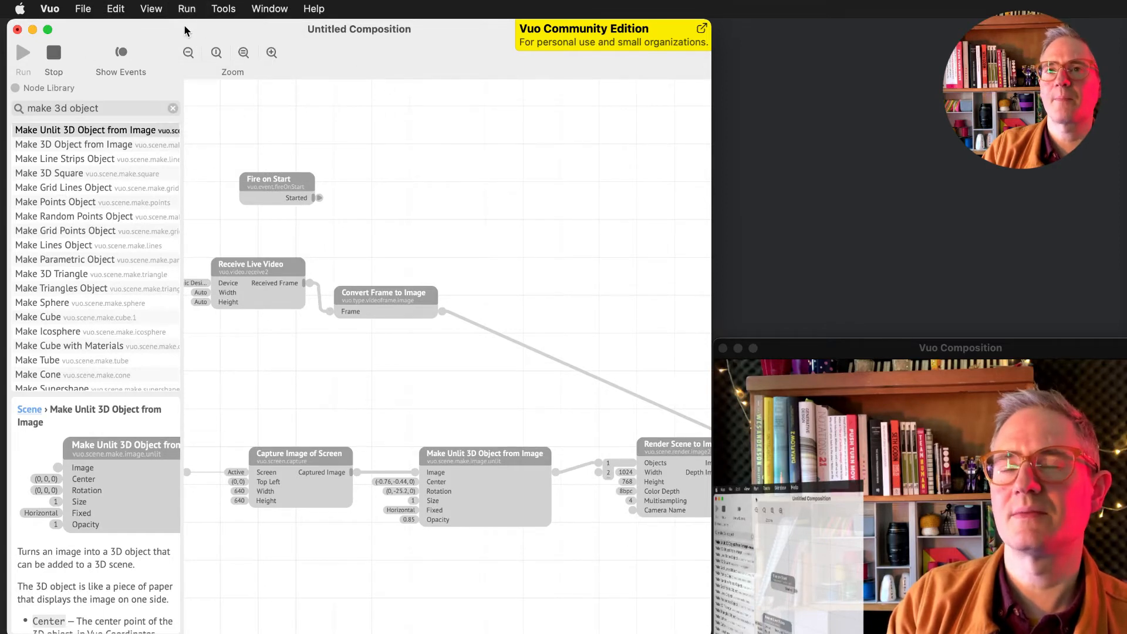
click(83, 8)
mouse_move(144, 4)
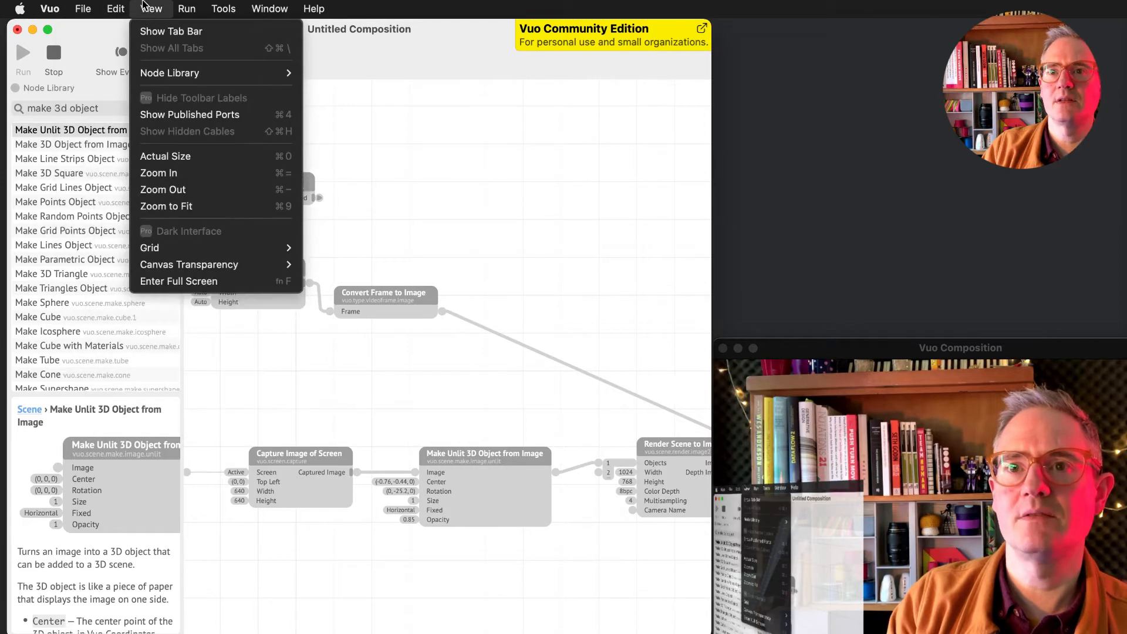
mouse_move(165, 72)
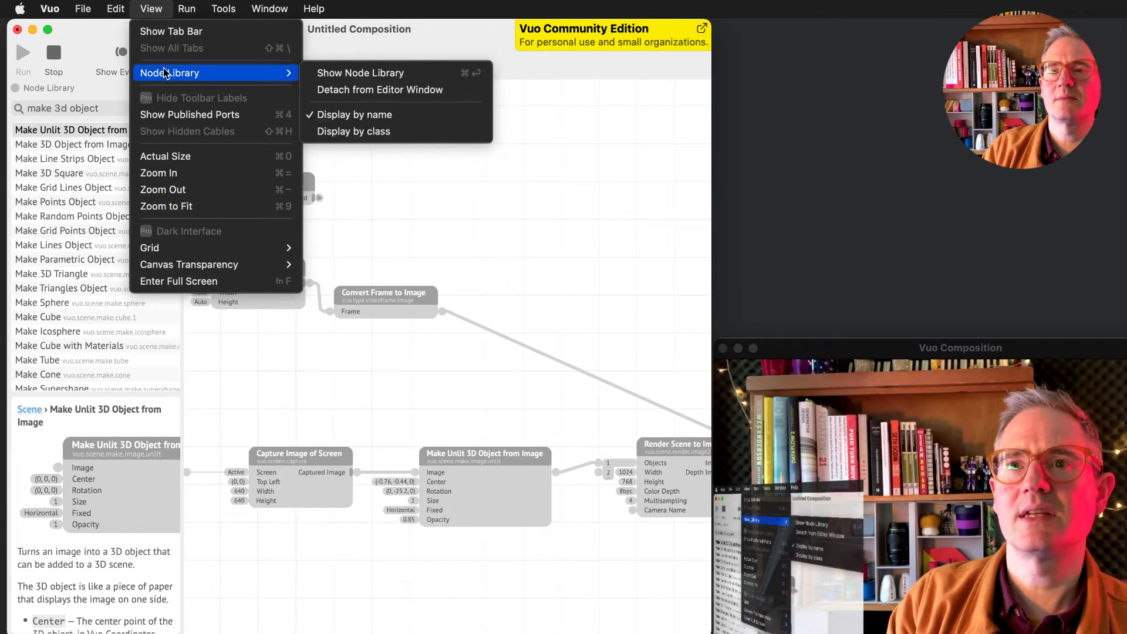
click(360, 73)
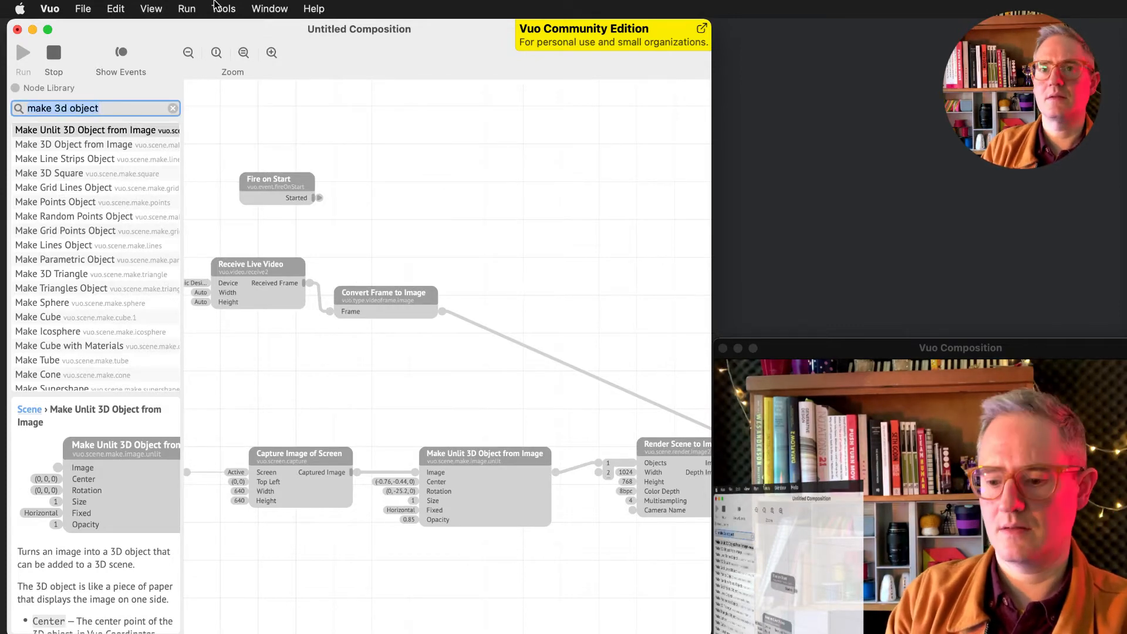
click(186, 8)
mouse_move(151, 8)
mouse_move(178, 75)
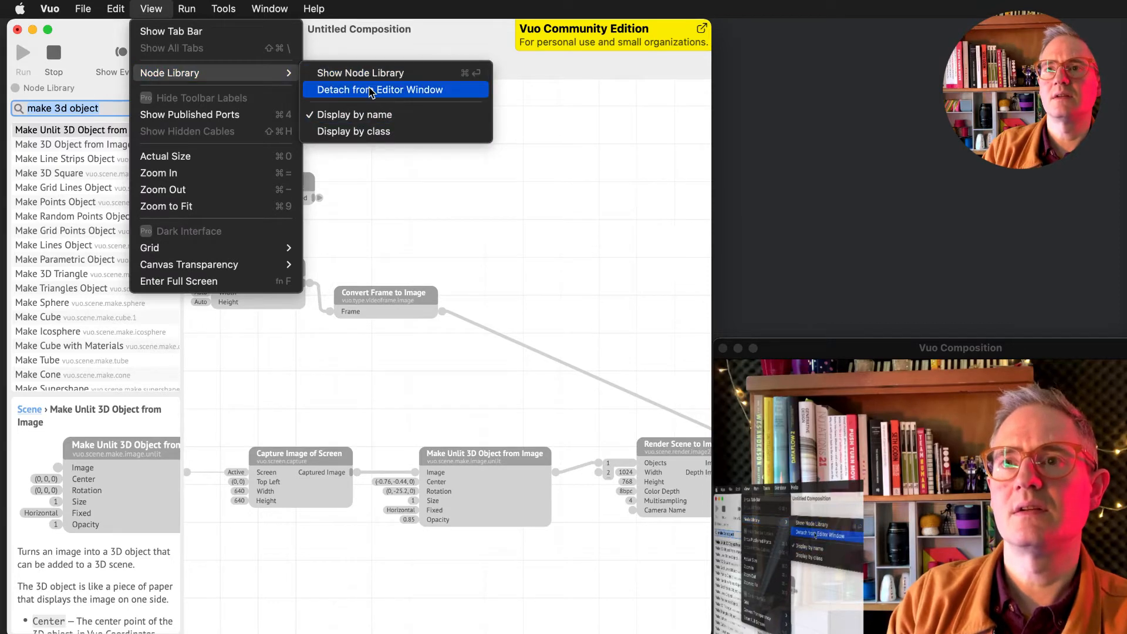
mouse_move(206, 252)
click(348, 160)
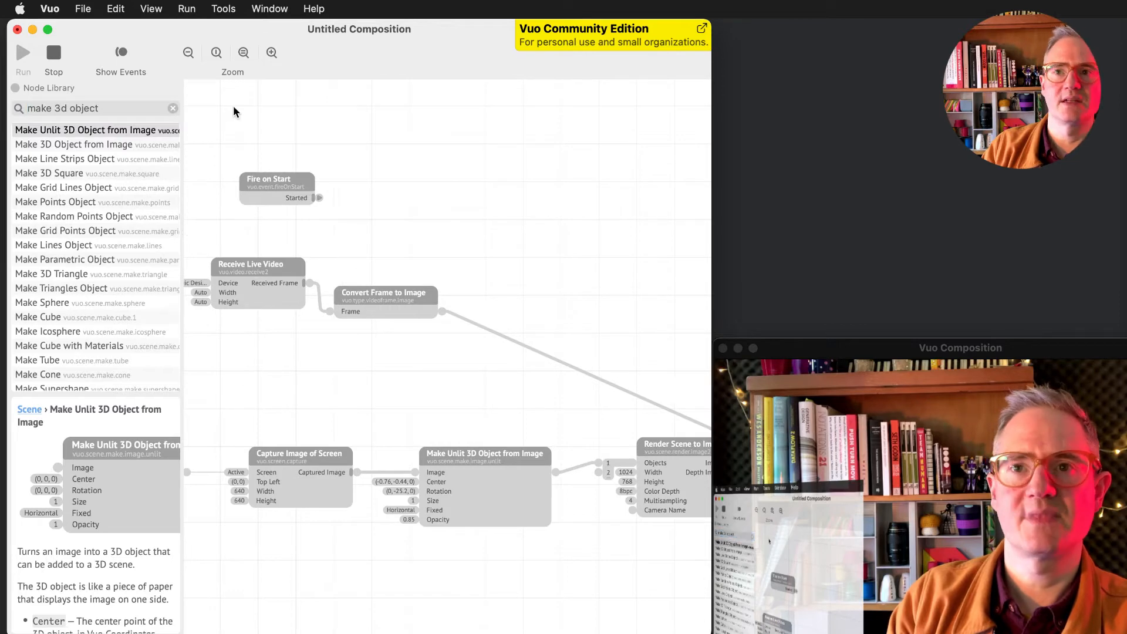
Go through the lower node chain from Fire Periodically to Render Image to Window, selecting each node to view its description.
scroll(626, 423, left, 10)
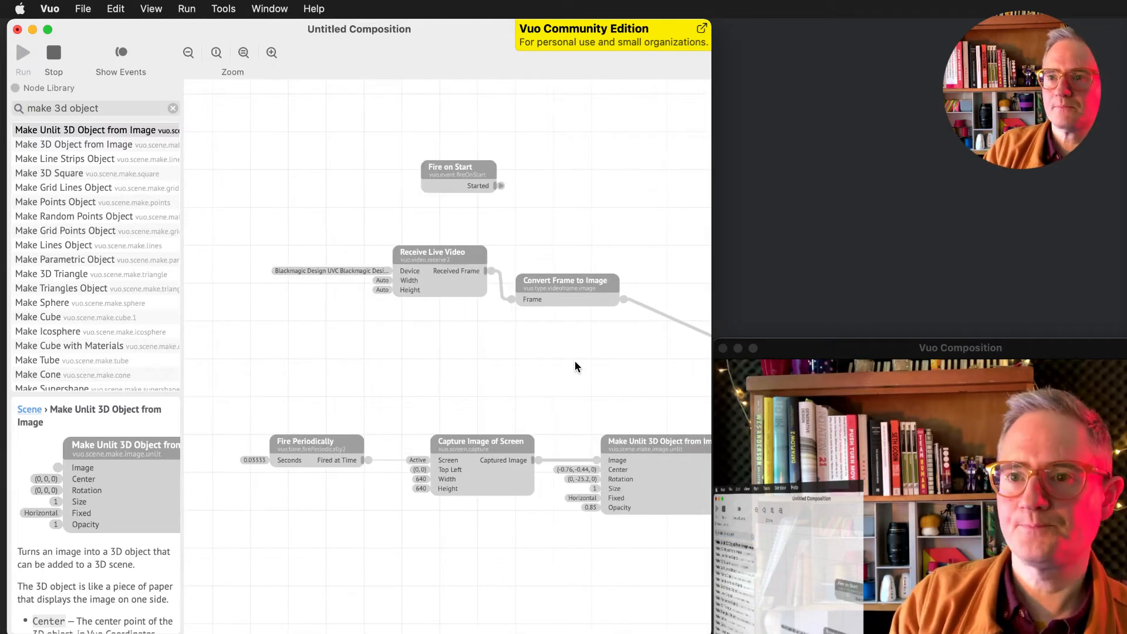
scroll(575, 361, right, 2)
scroll(575, 361, left, 2)
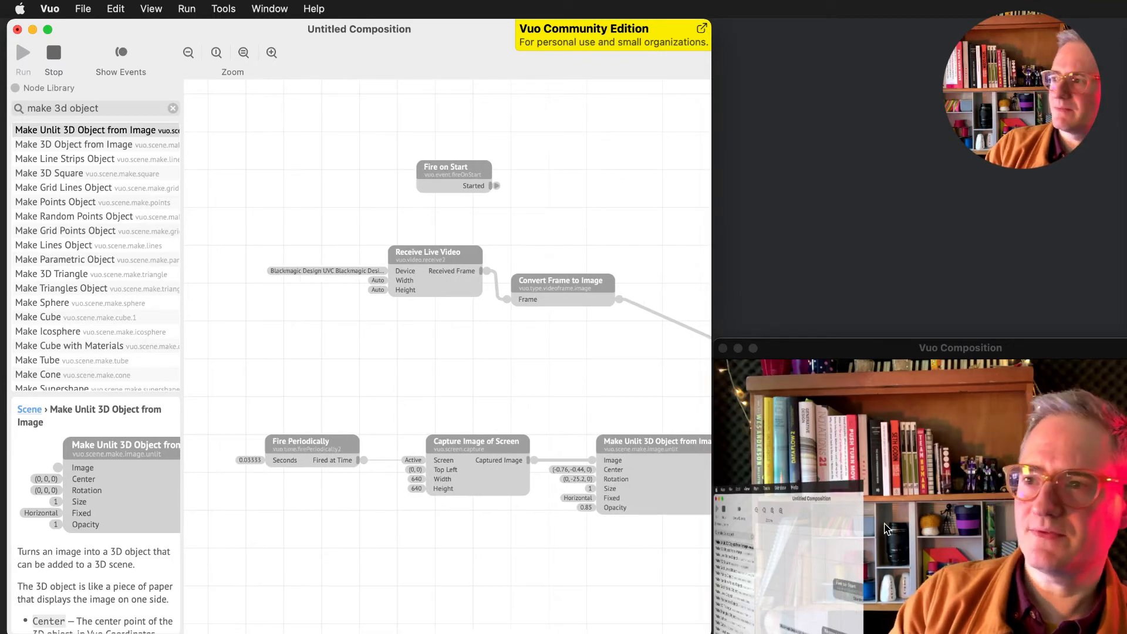
click(311, 446)
scroll(478, 451, right, 4)
click(435, 448)
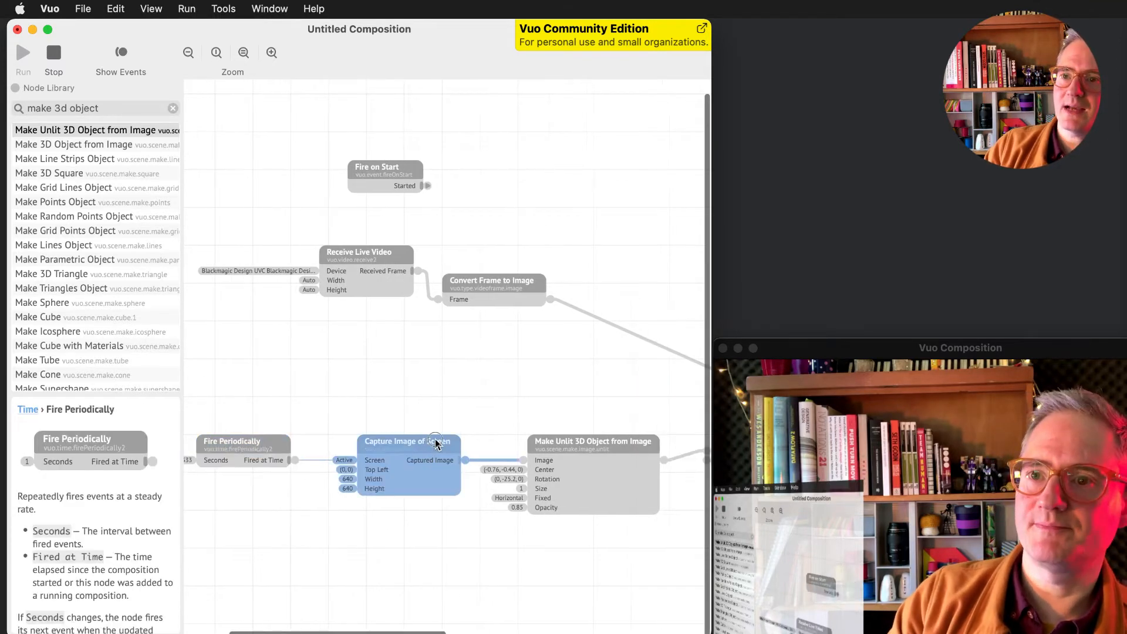
scroll(586, 436, right, 9)
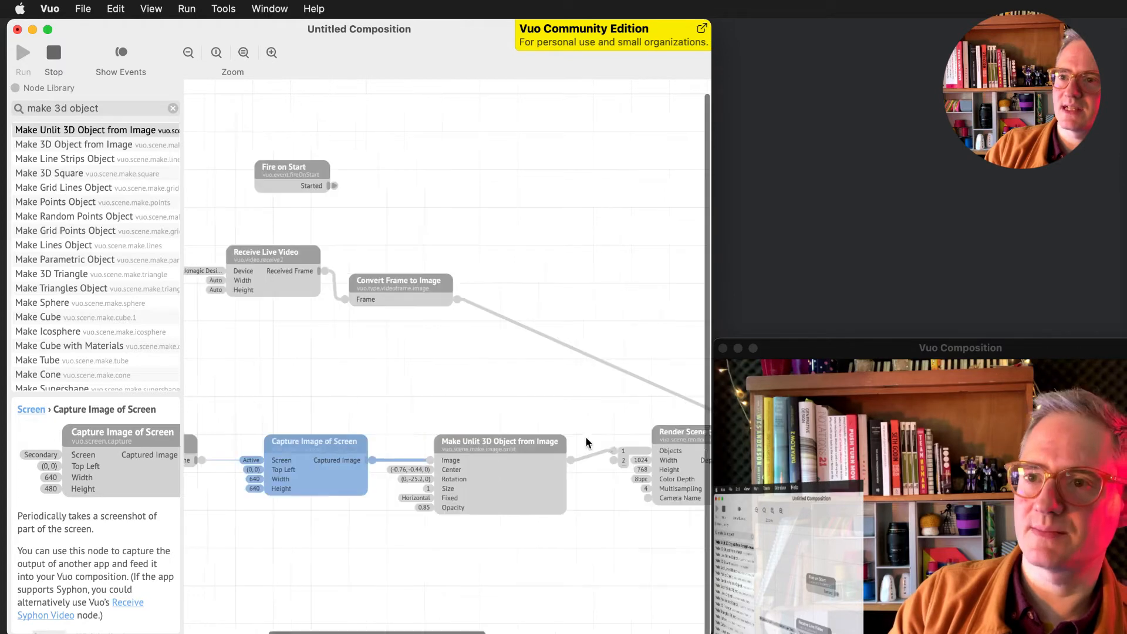
click(474, 446)
scroll(484, 468, right, 7)
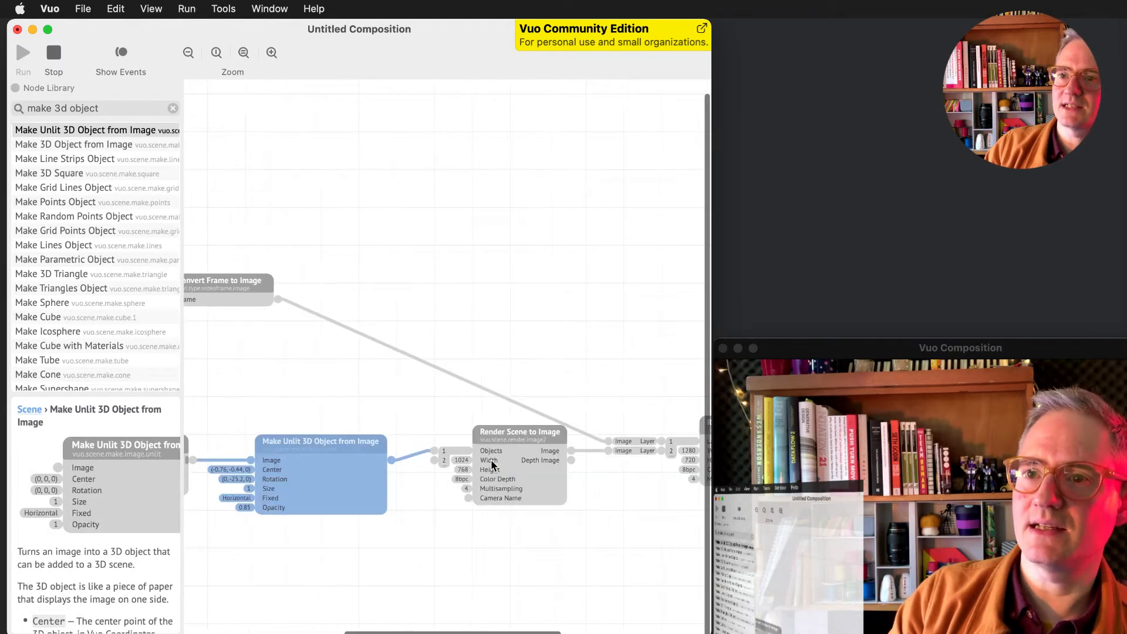
click(509, 444)
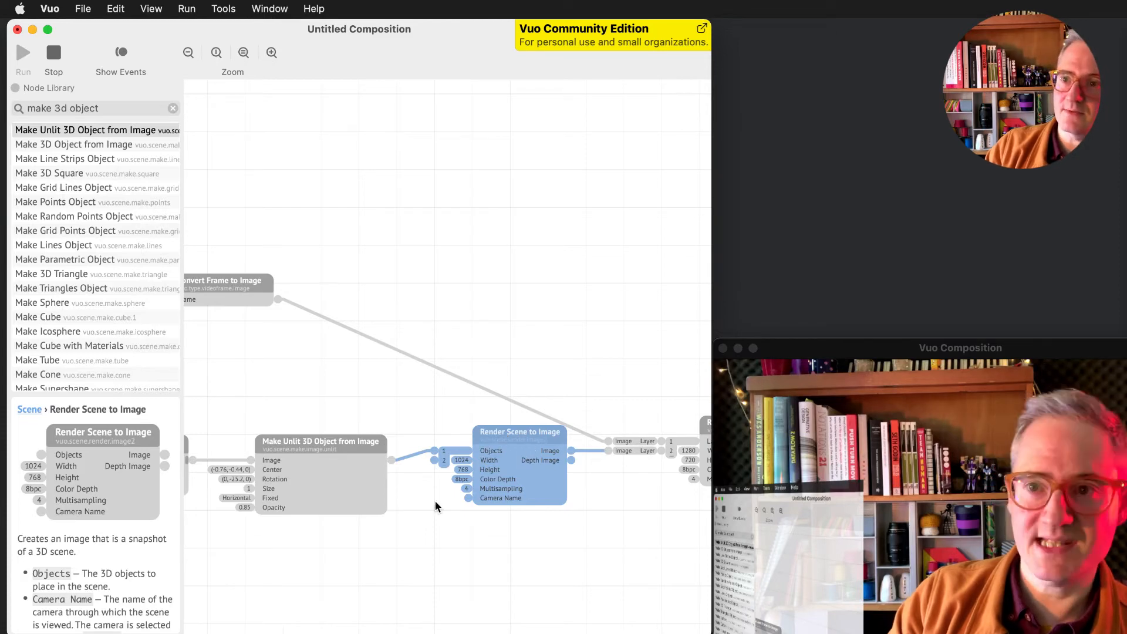
scroll(551, 459, right, 7)
click(637, 424)
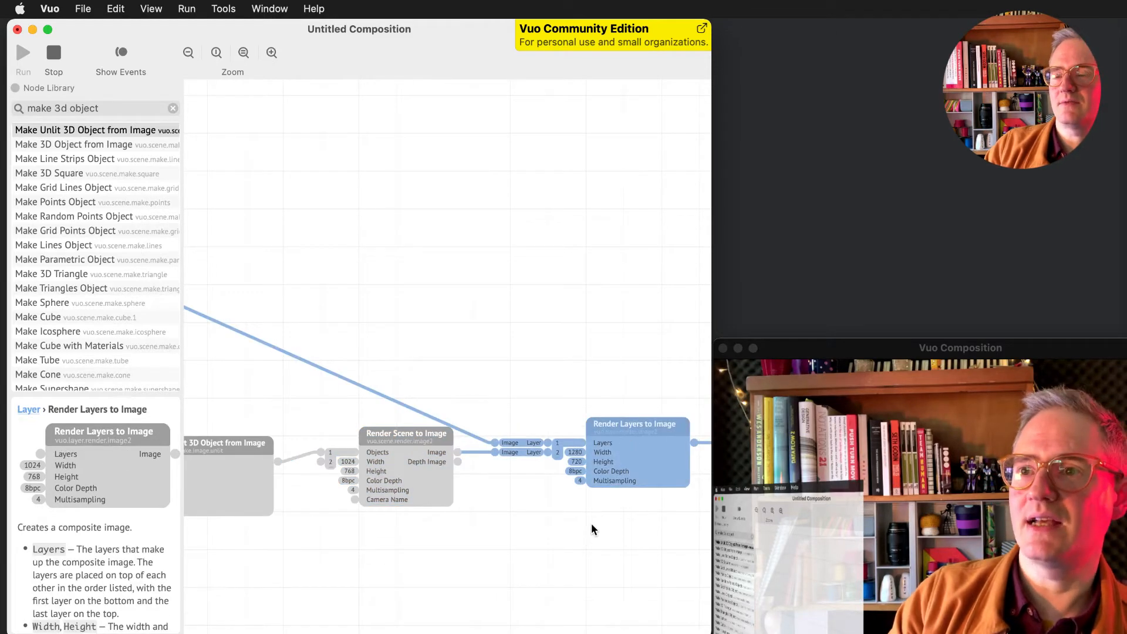
scroll(580, 430, right, 13)
click(568, 434)
scroll(422, 369, left, 17)
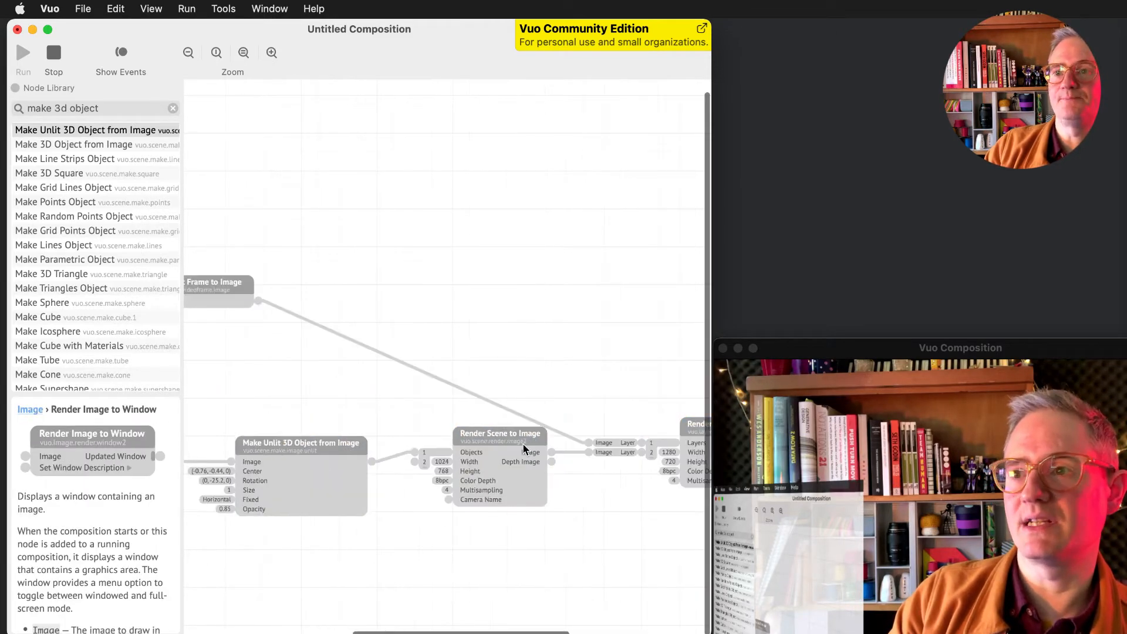
Move Convert Frame to Image and Receive Live Video down into a row just above the screen capture chain.
click(271, 294)
drag(271, 293, 560, 378)
scroll(475, 361, left, 10)
drag(341, 277, 615, 390)
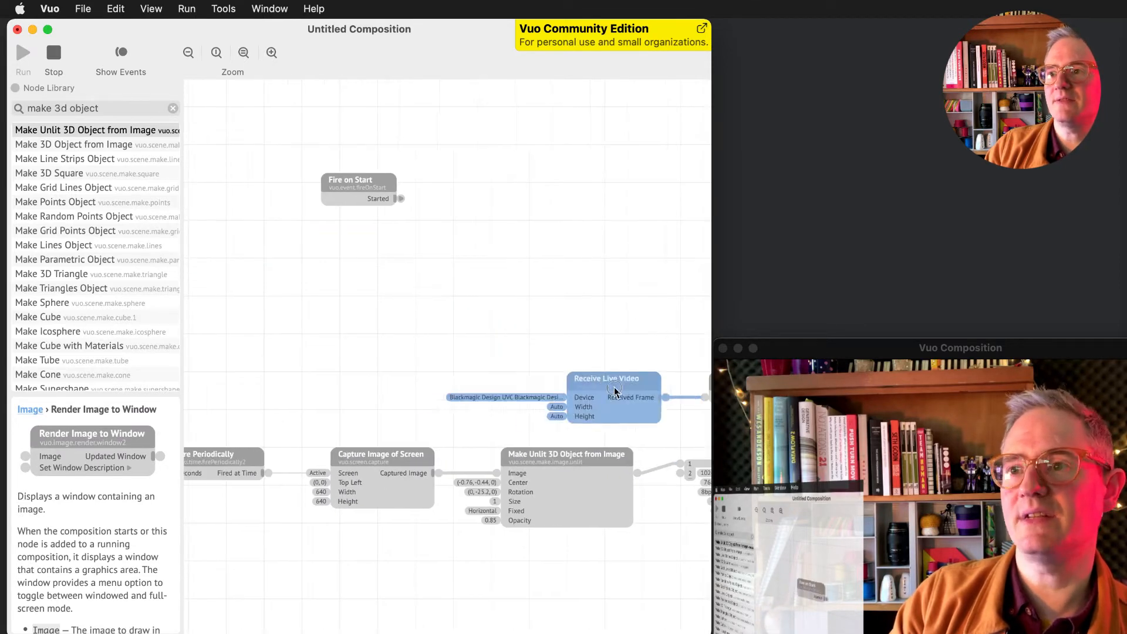
Follow the live video branch through Convert Frame to Image to Render Layers to Image, viewing both nodes' descriptions.
scroll(616, 385, right, 14)
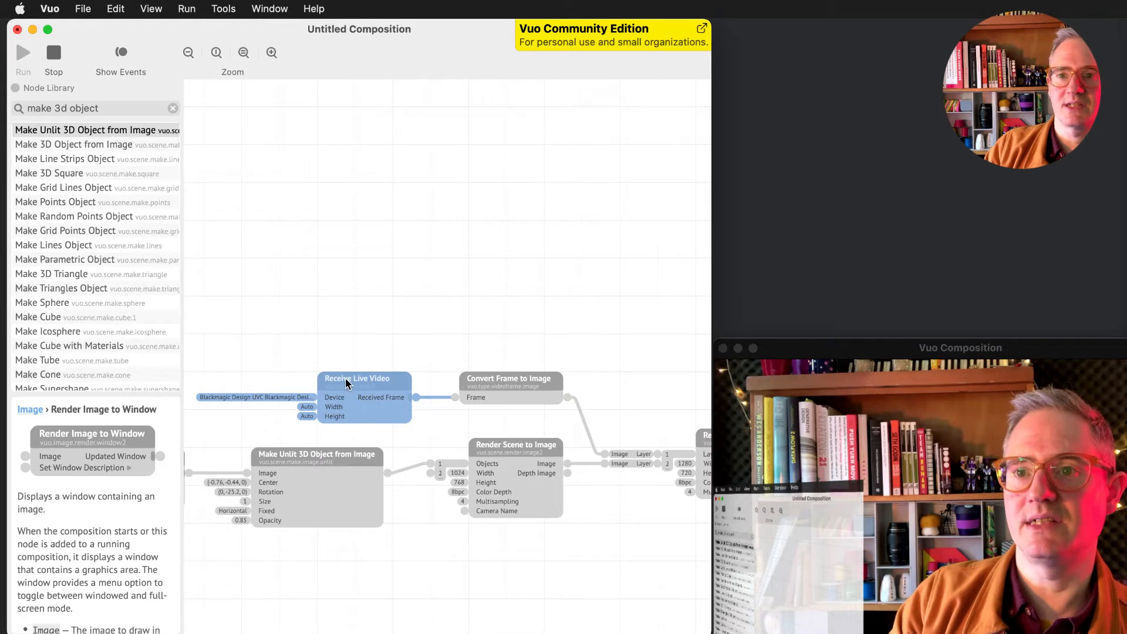
click(494, 379)
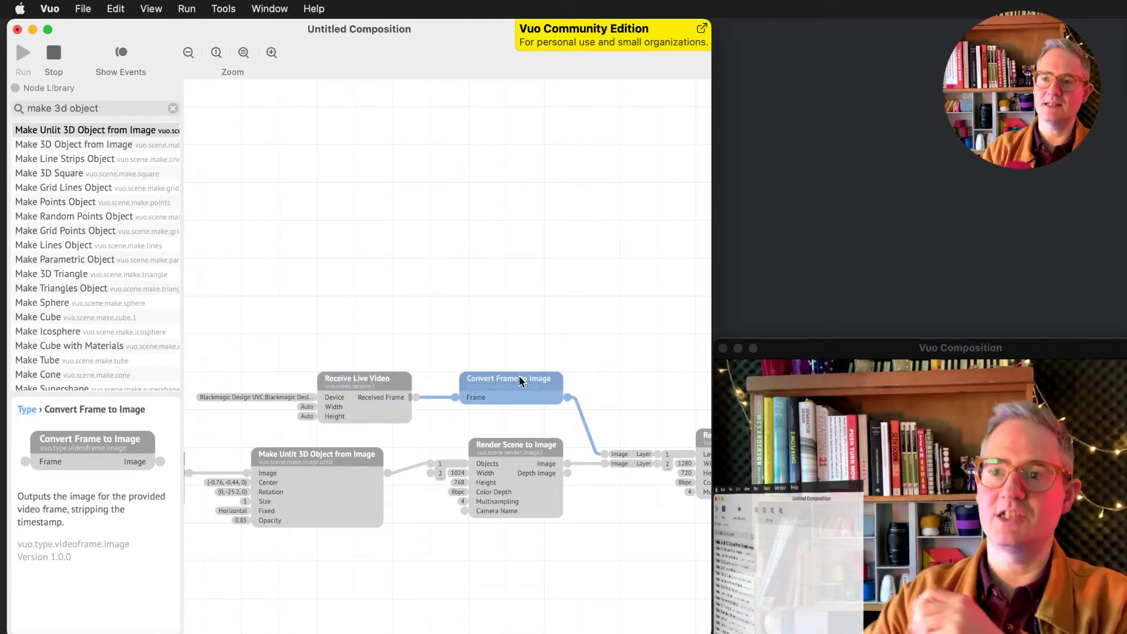
scroll(521, 380, right, 1)
scroll(521, 380, right, 7)
click(572, 442)
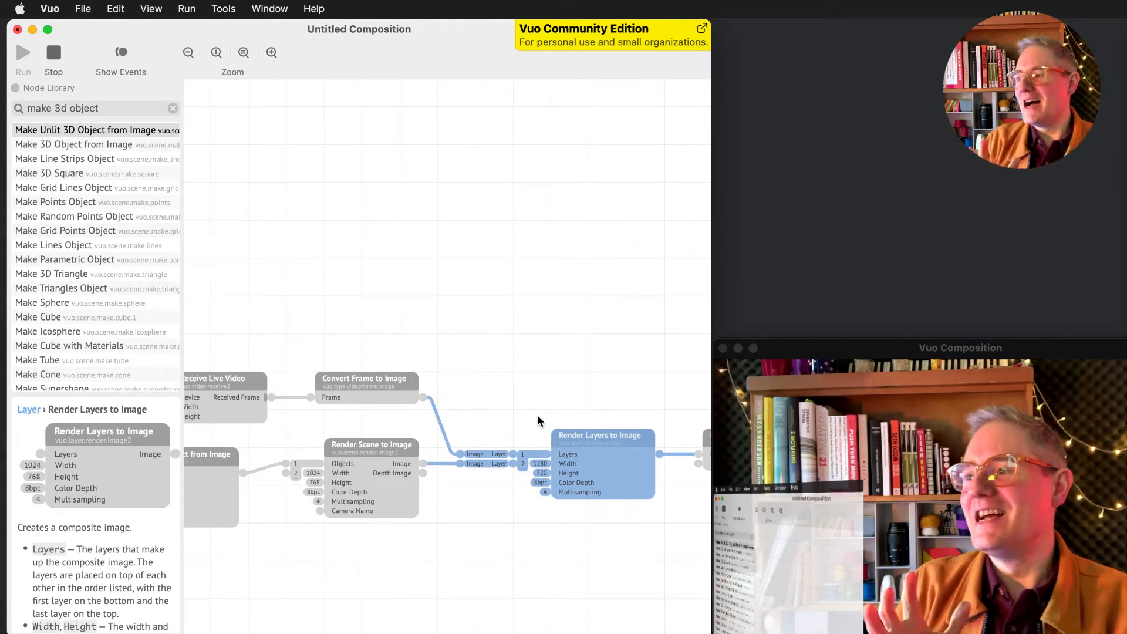
key(super+Tab)
key(super+Tab)
key(super+Tab)
key(super+Tab)
key(super+Tab)
key(super+Tab)
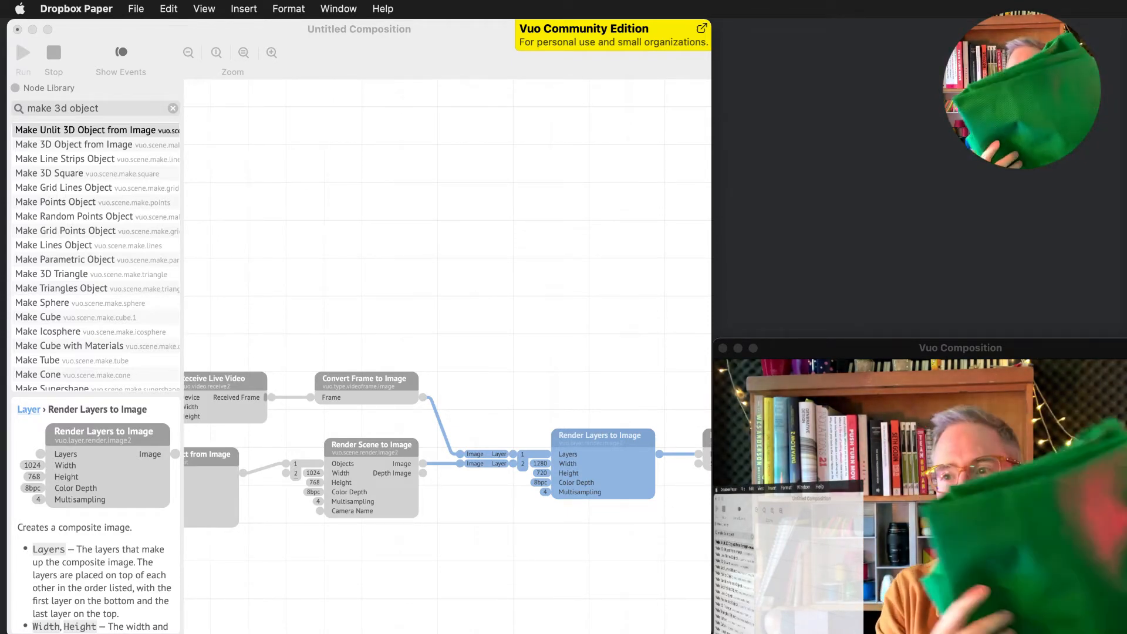
click(649, 181)
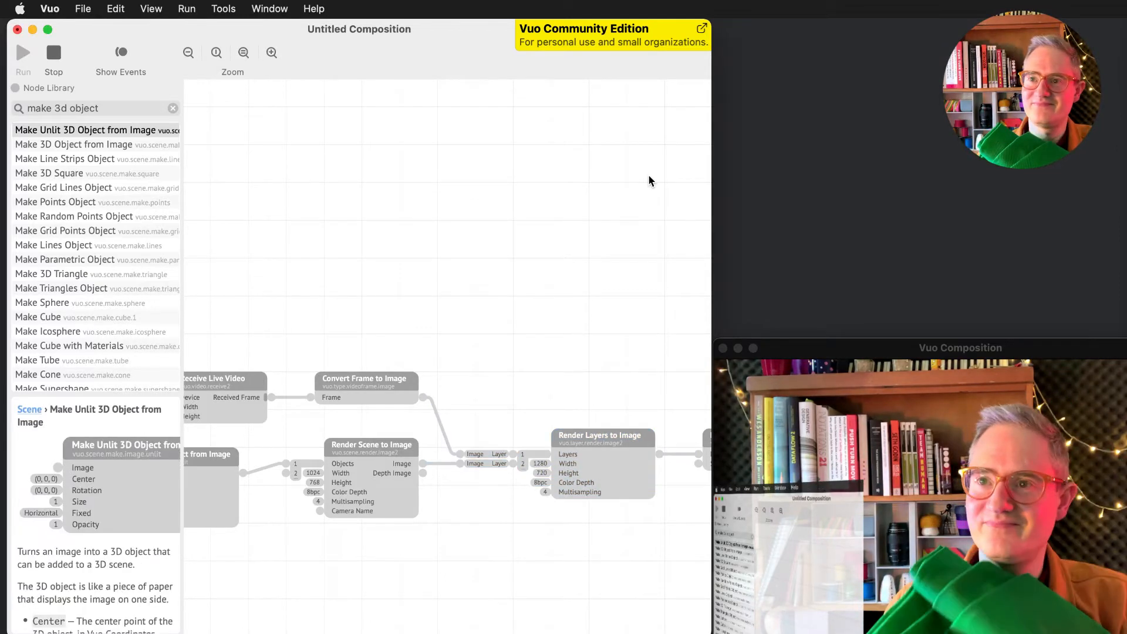
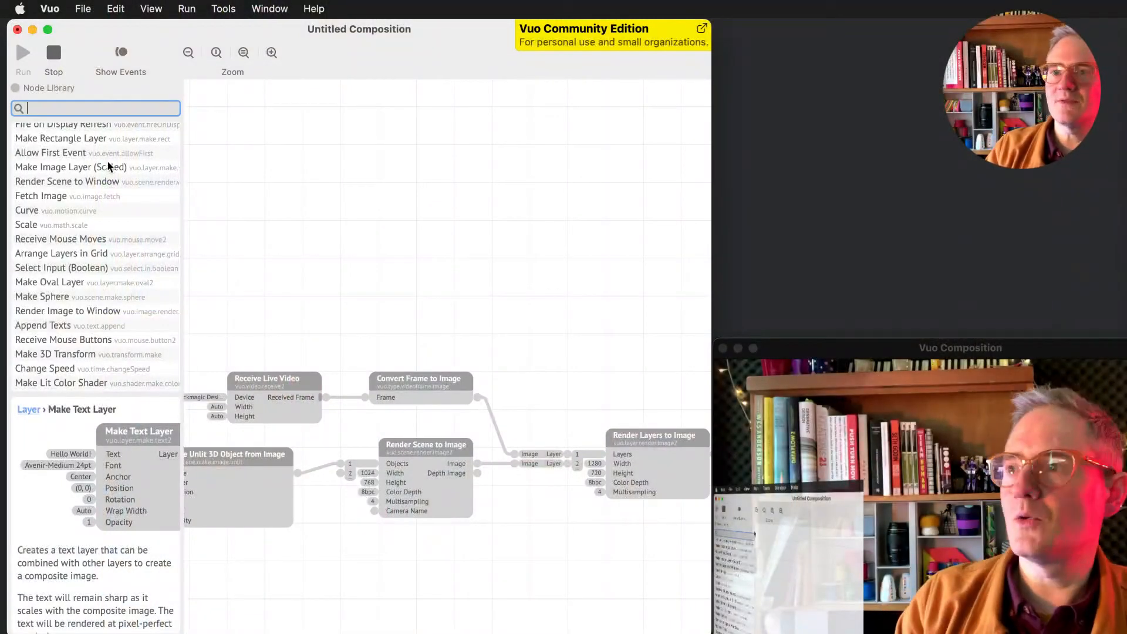
Browse the unfiltered Node Library list to see which kinds of nodes are available.
scroll(91, 150, down, 2)
scroll(91, 148, down, 10)
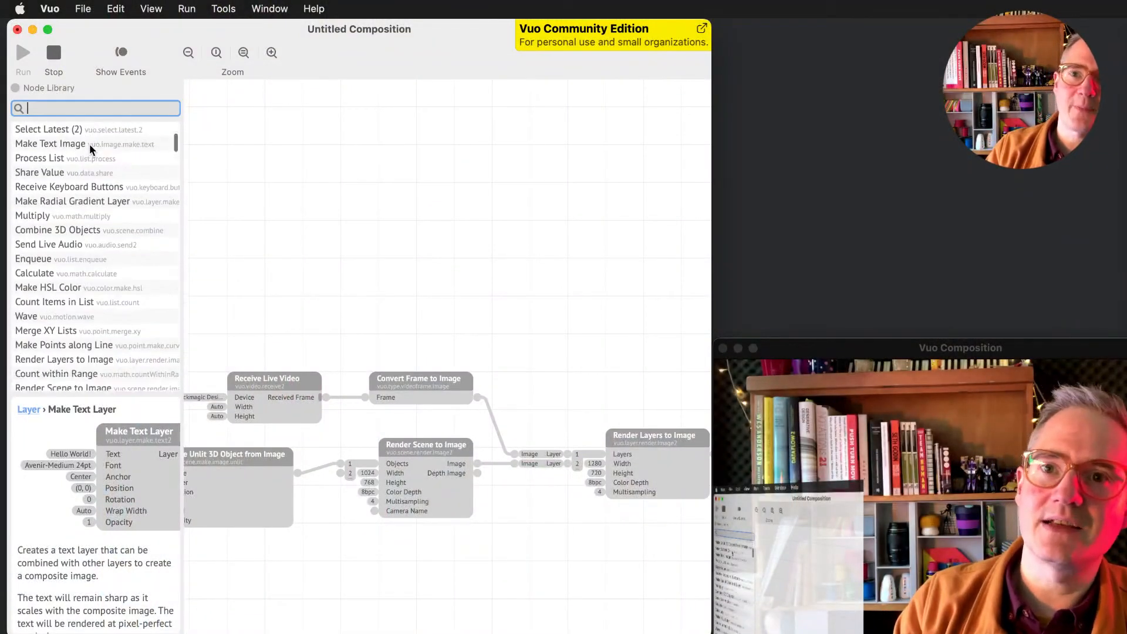
scroll(90, 147, down, 8)
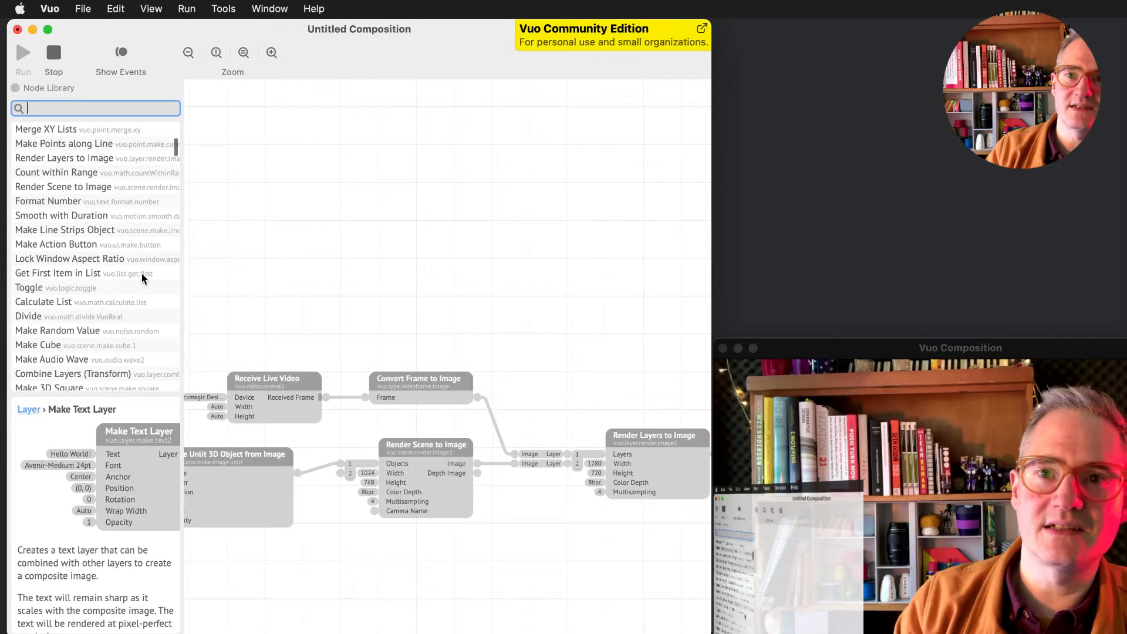
scroll(143, 276, down, 15)
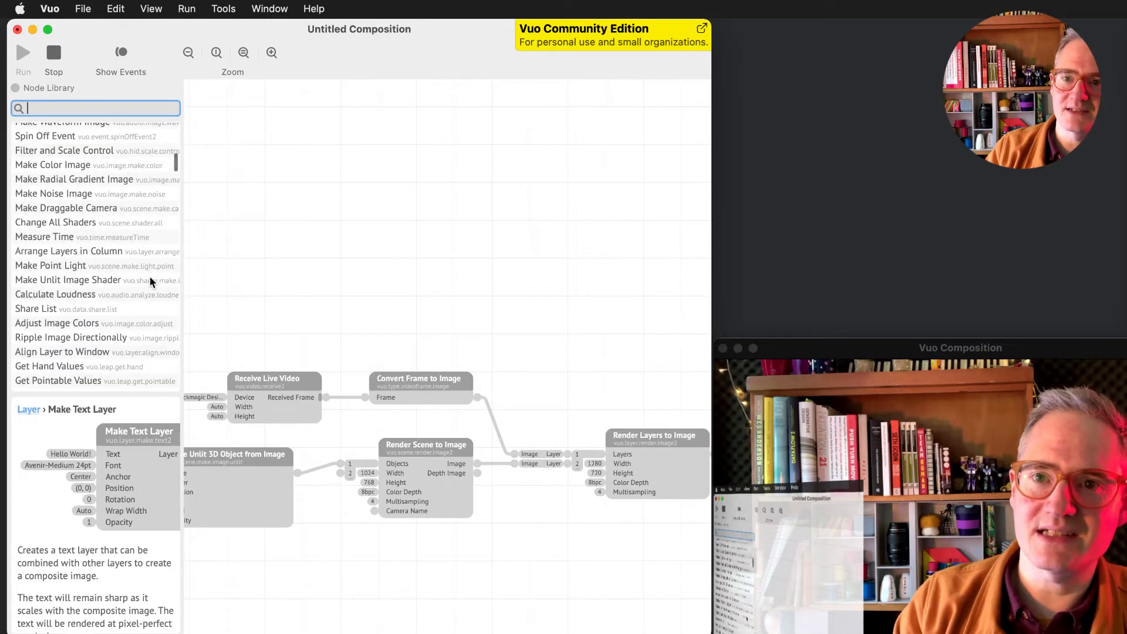
scroll(150, 282, up, 20)
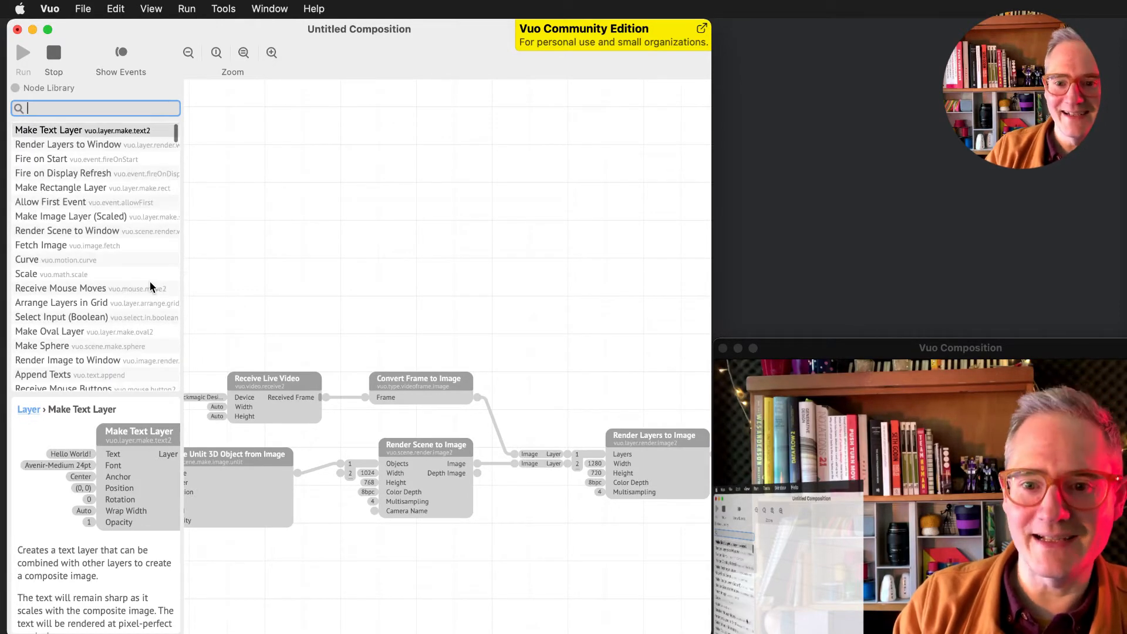
scroll(134, 262, down, 6)
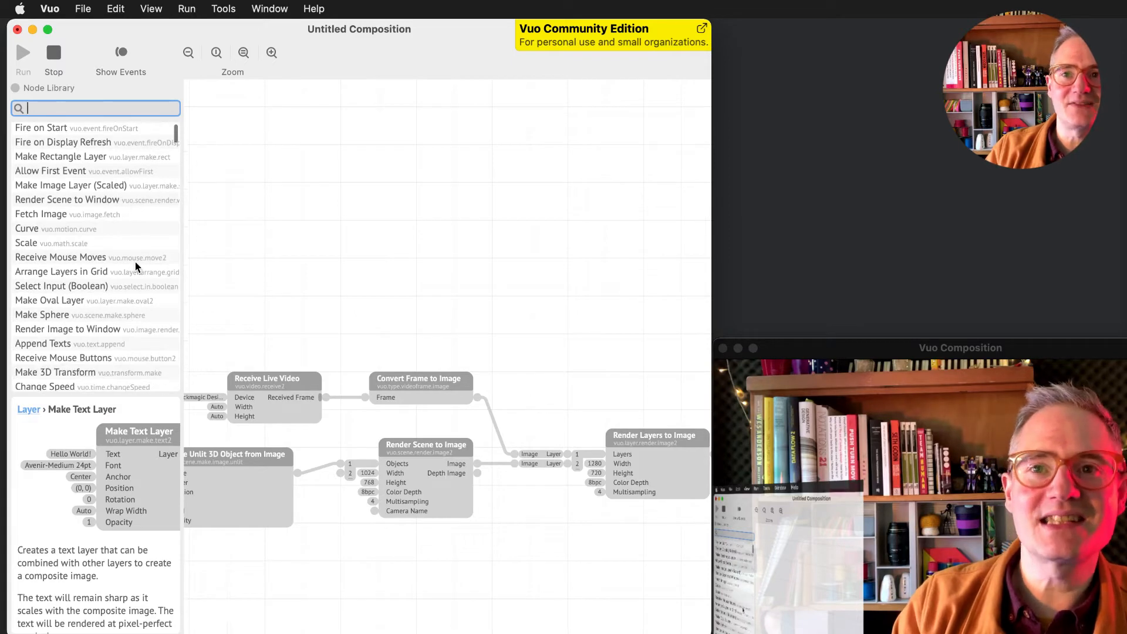
scroll(133, 259, down, 3)
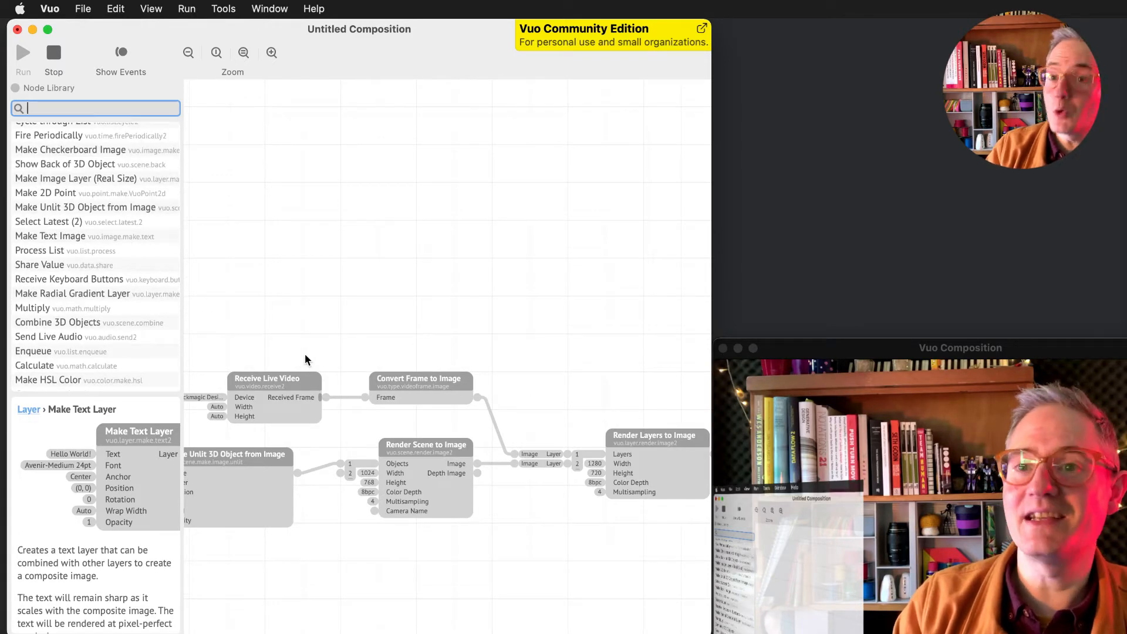
scroll(304, 353, left, 3)
scroll(305, 360, left, 8)
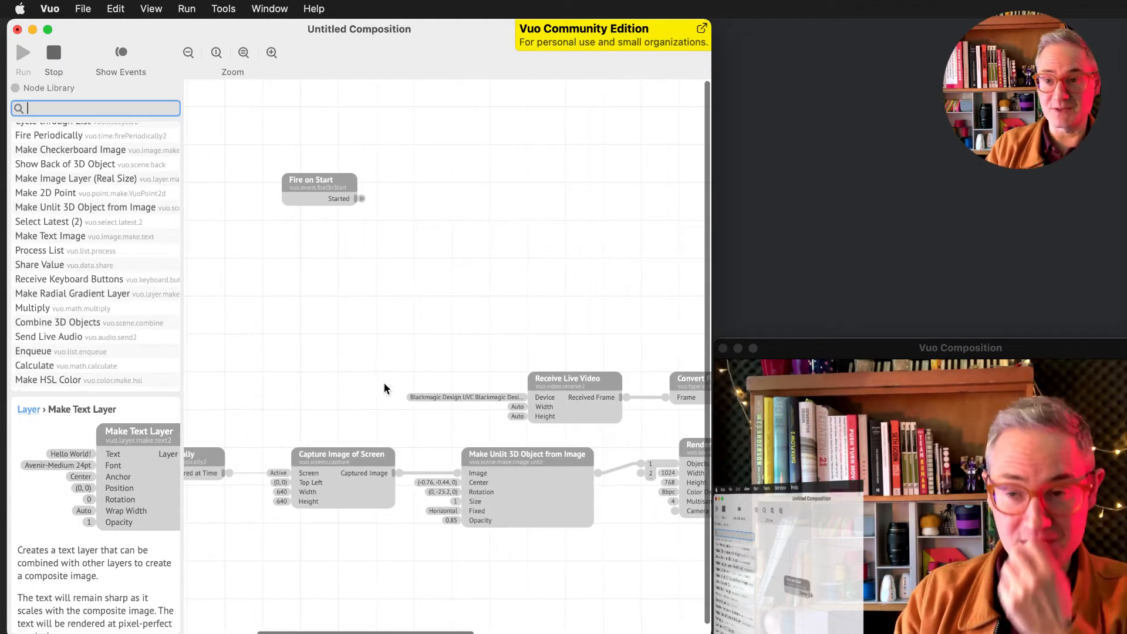
scroll(411, 391, left, 3)
scroll(435, 394, right, 8)
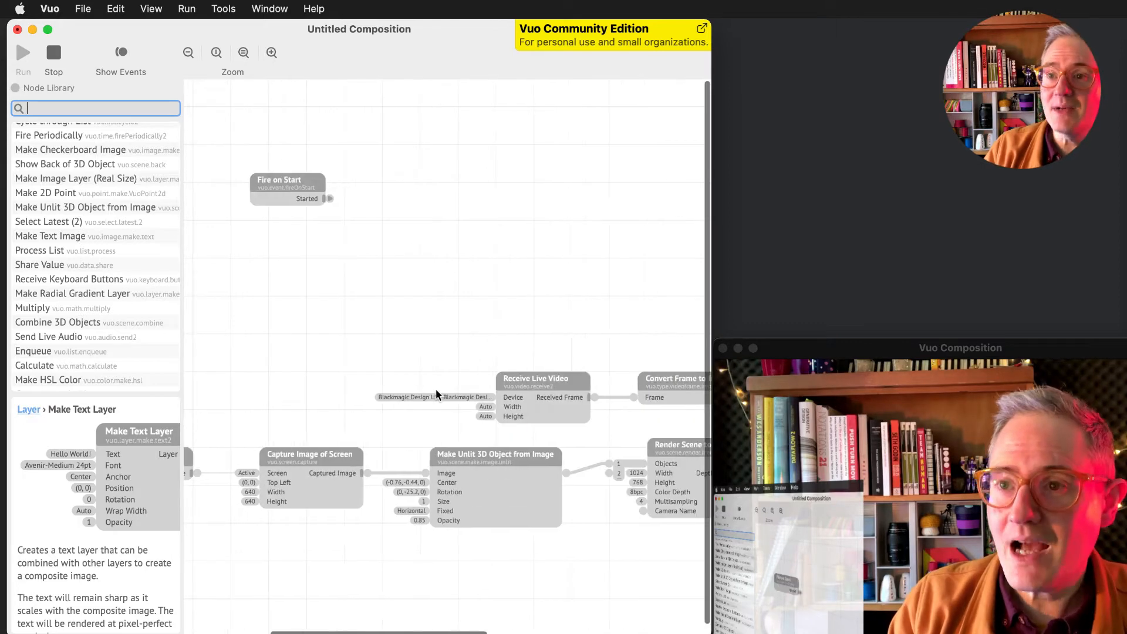
scroll(435, 389, right, 1)
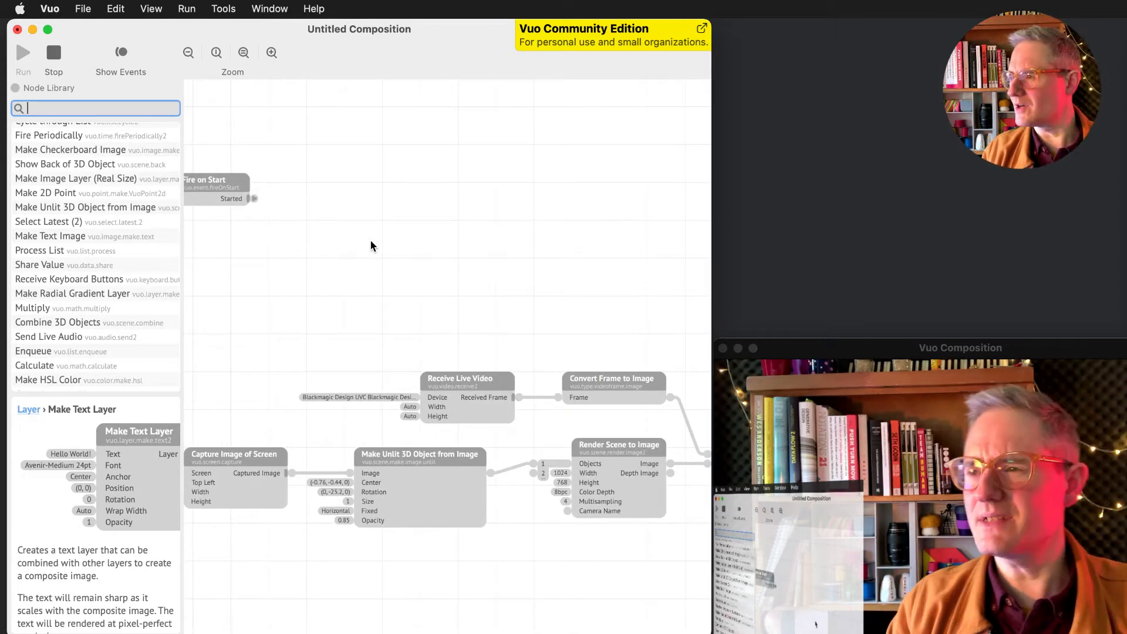
Search the Mac for "gif" with Spotlight.
key(super+Tab)
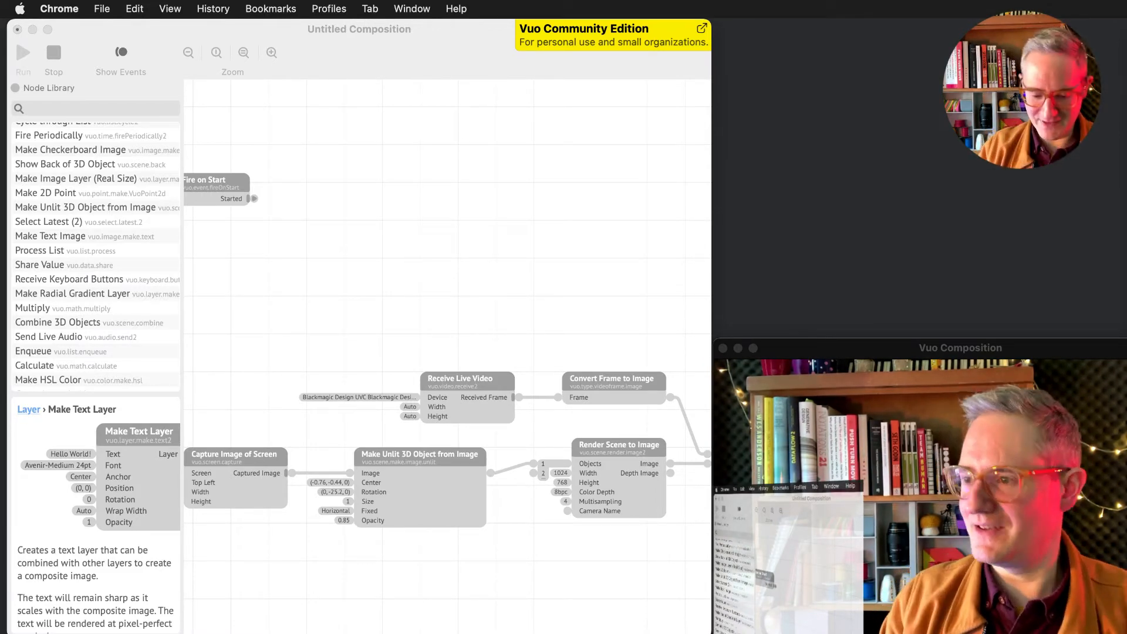
key(super+space)
text(f)
key(BackSpace)
text(gif)
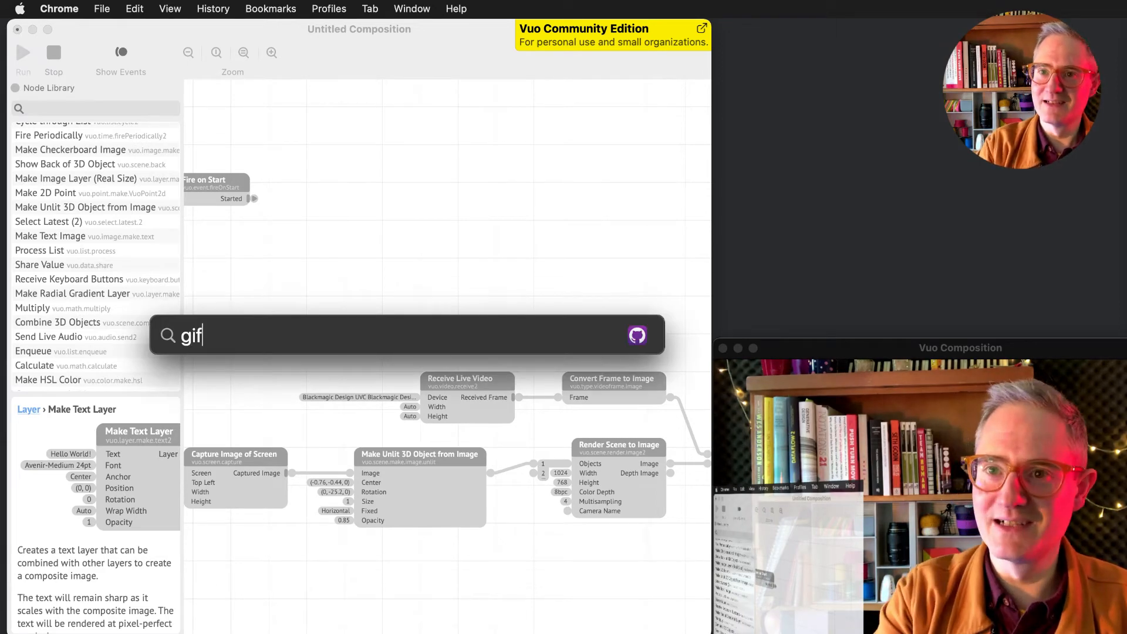
key(Return)
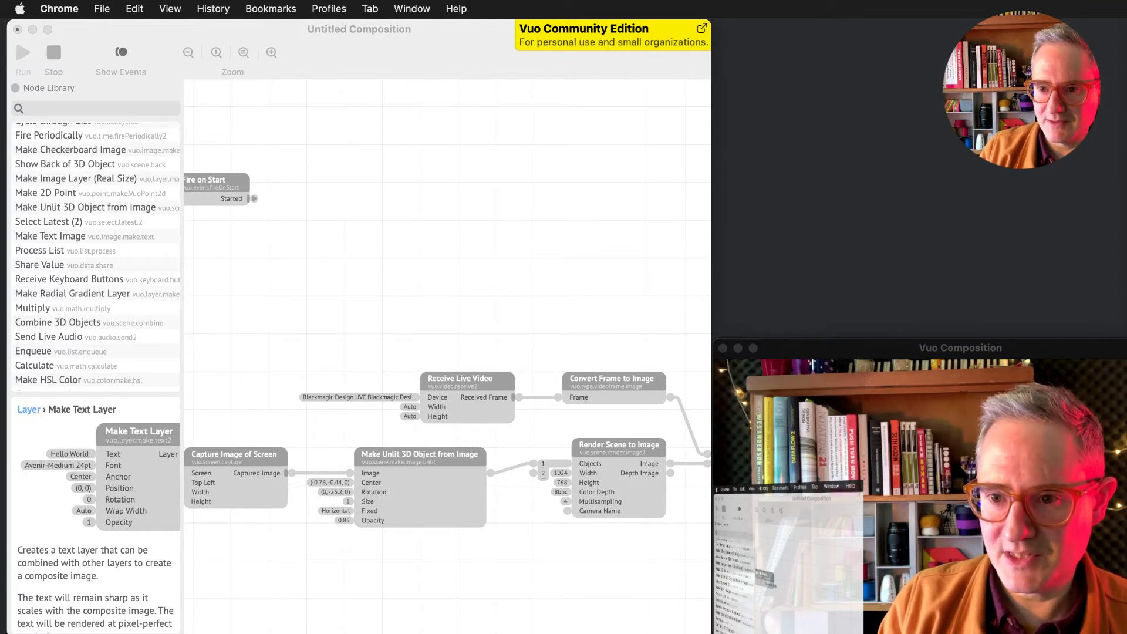
Switch to Finder, limit the file search to GIF images, and bring the results window into view to look for a suitable file.
key(super+Tab)
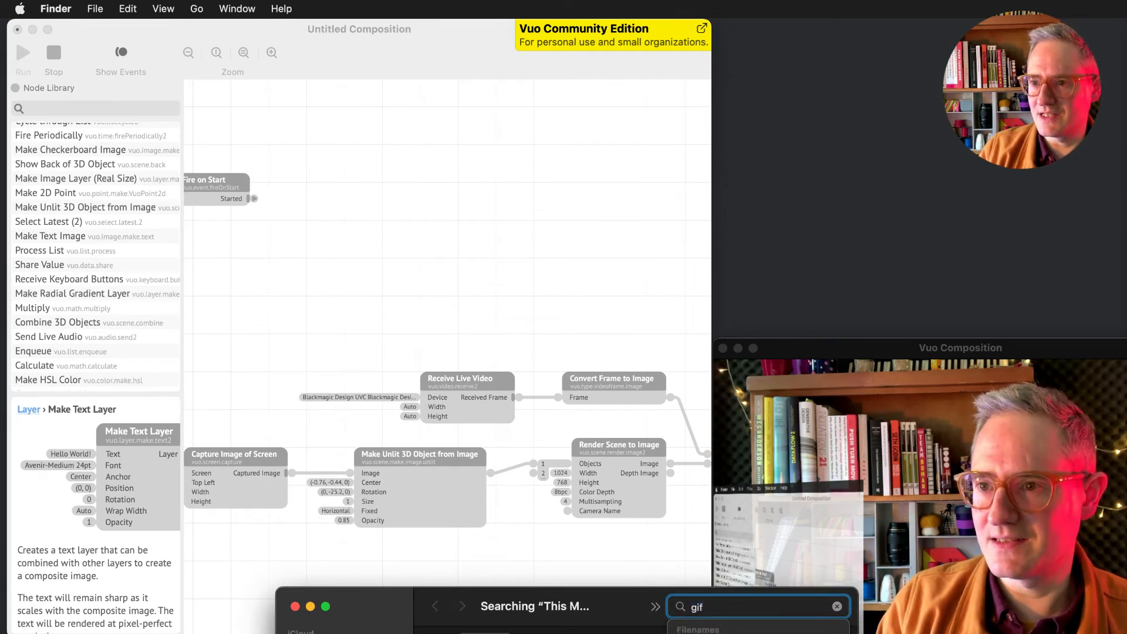
click(736, 632)
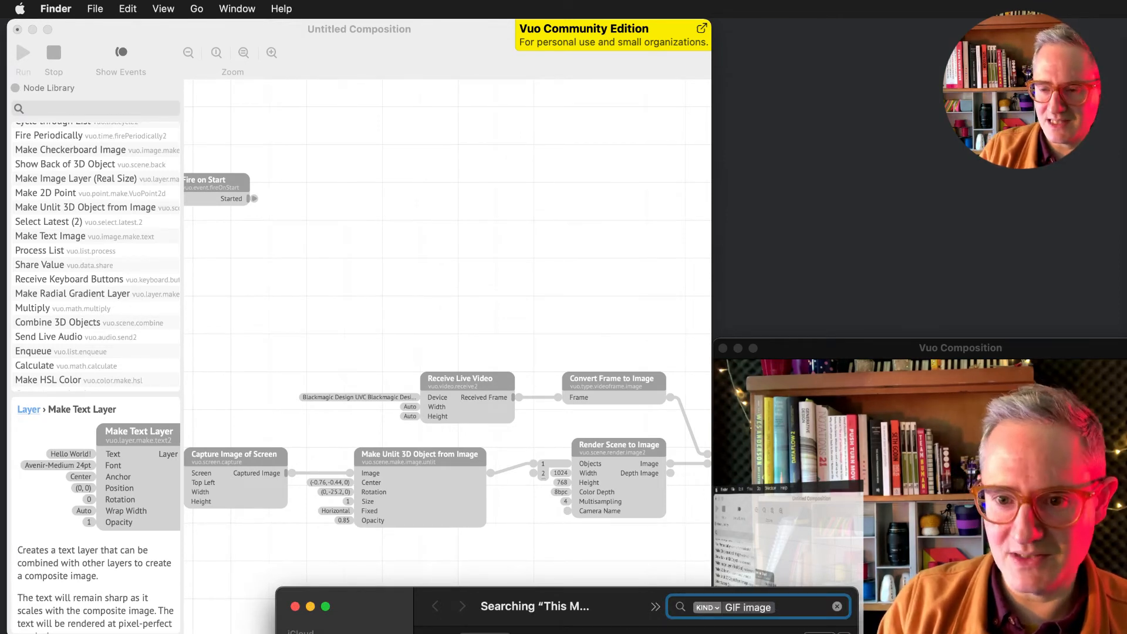
click(528, 633)
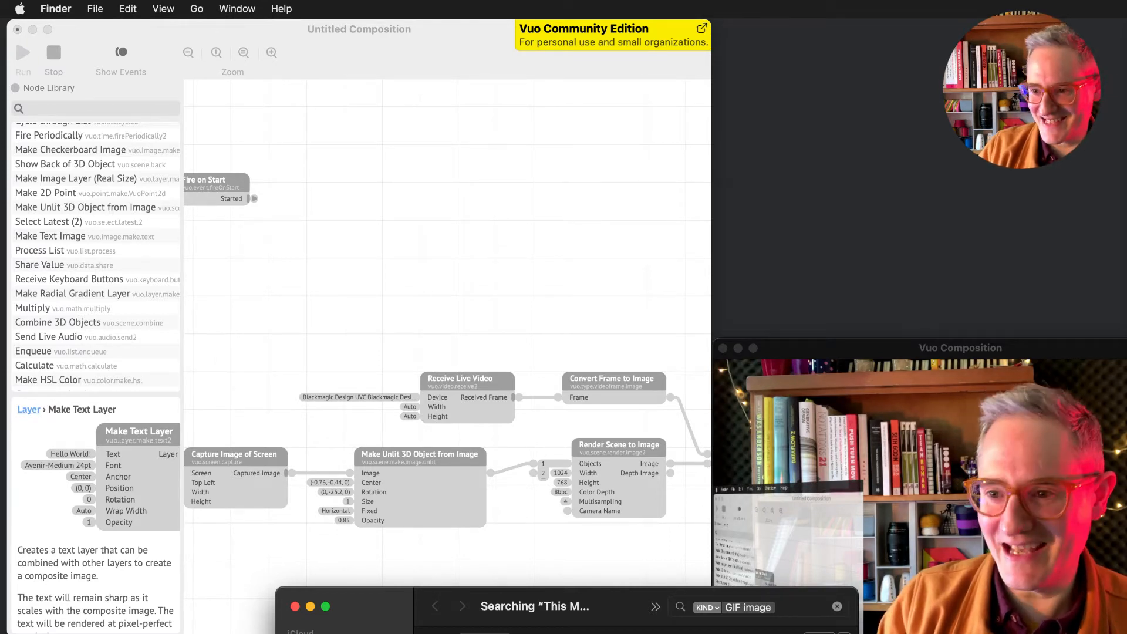
drag(404, 604, 263, 37)
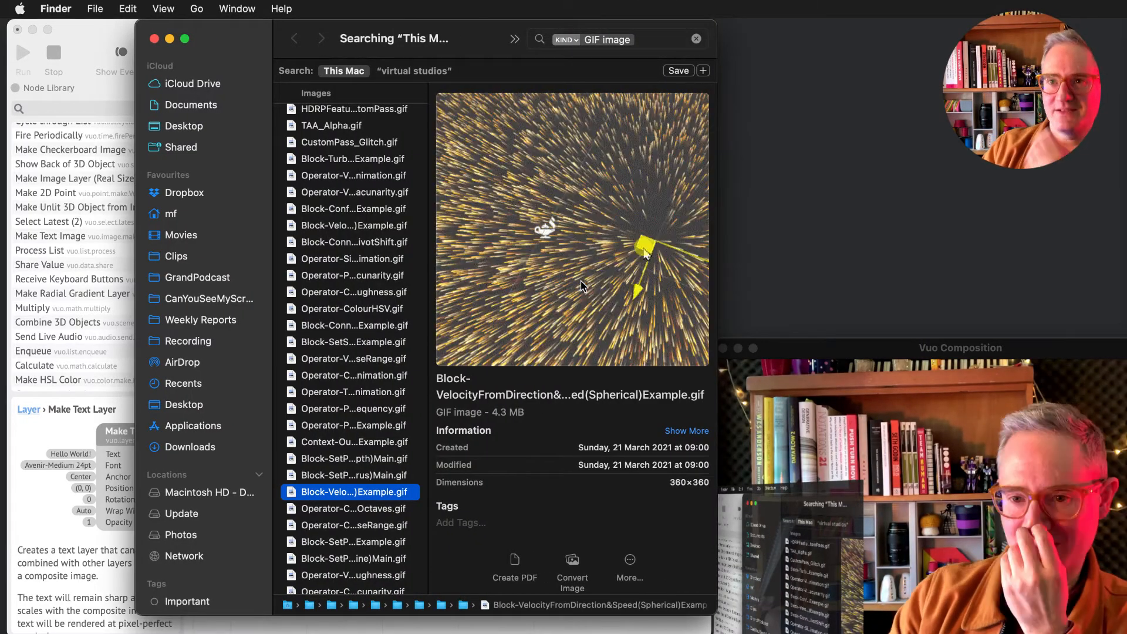
drag(243, 33, 1126, 18)
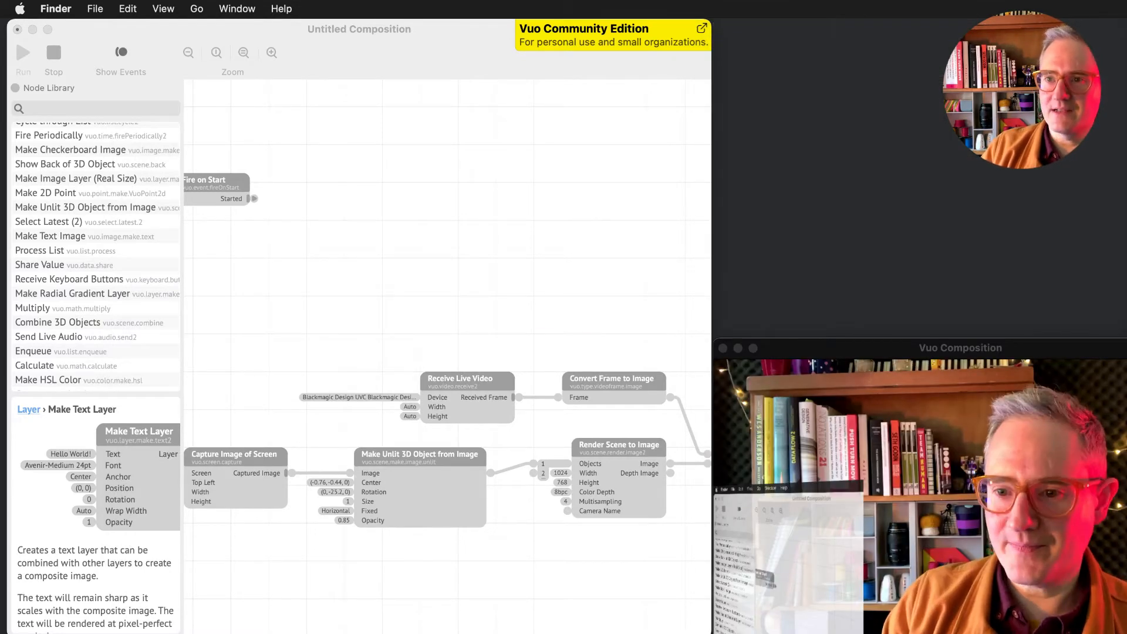
Add the VelocityFromDirection&Speed(Spherical) example GIF to the composition as a Play Movie node above the Receive Live Video node.
drag(1126, 346, 388, 261)
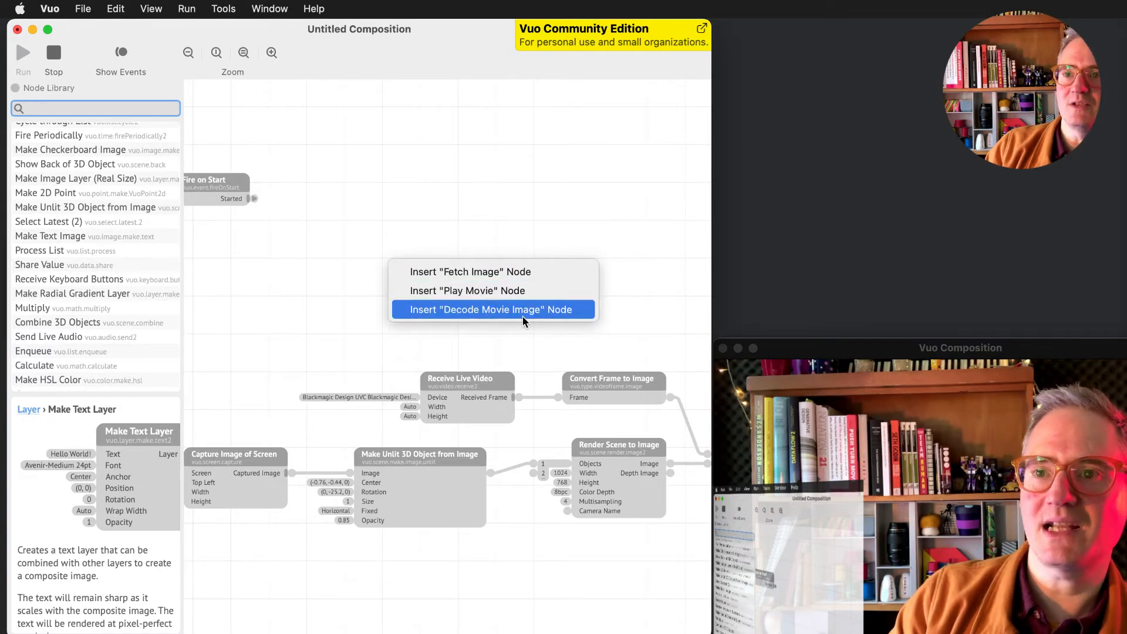
click(514, 289)
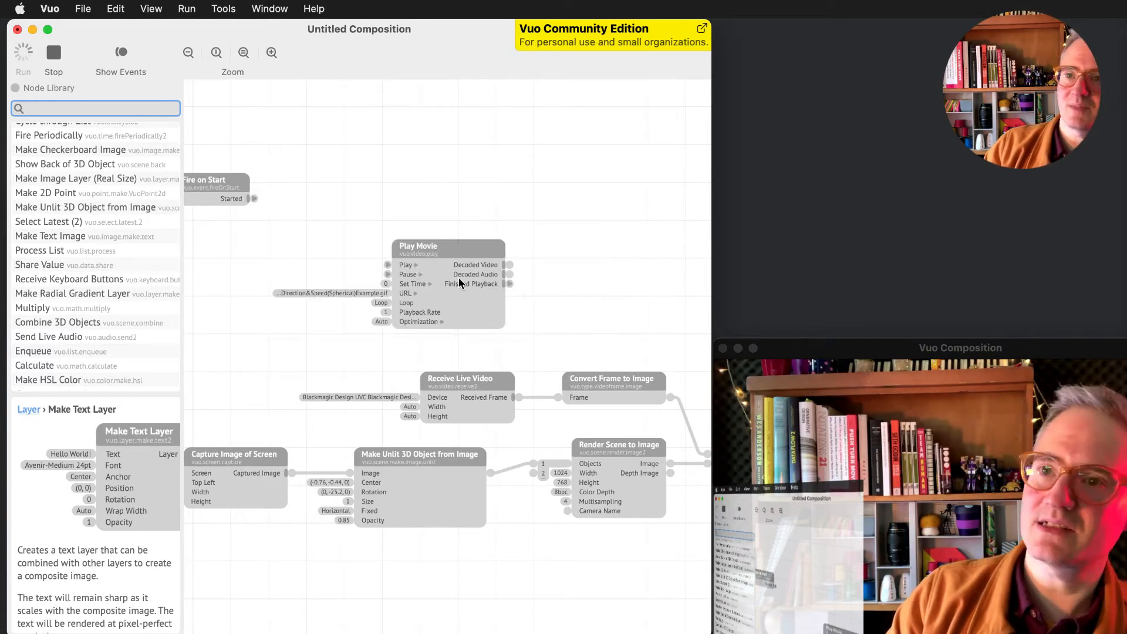
drag(458, 251, 401, 251)
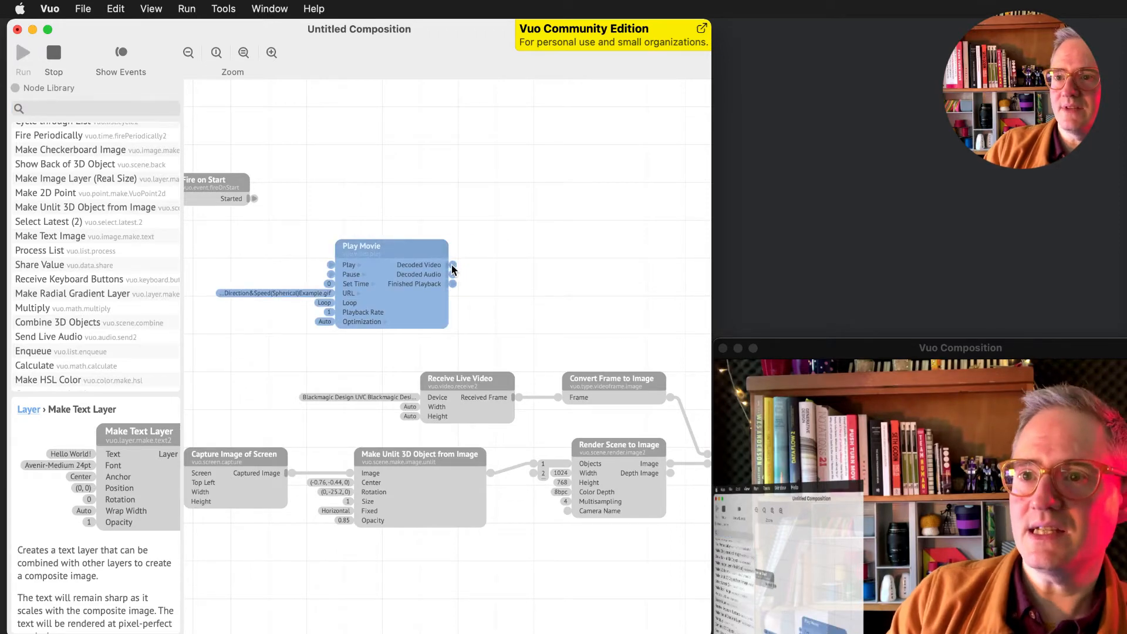
Add a second Convert Frame to Image node beside Play Movie and feed Play Movie's Decoded Video output into its Frame input.
scroll(558, 364, right, 5)
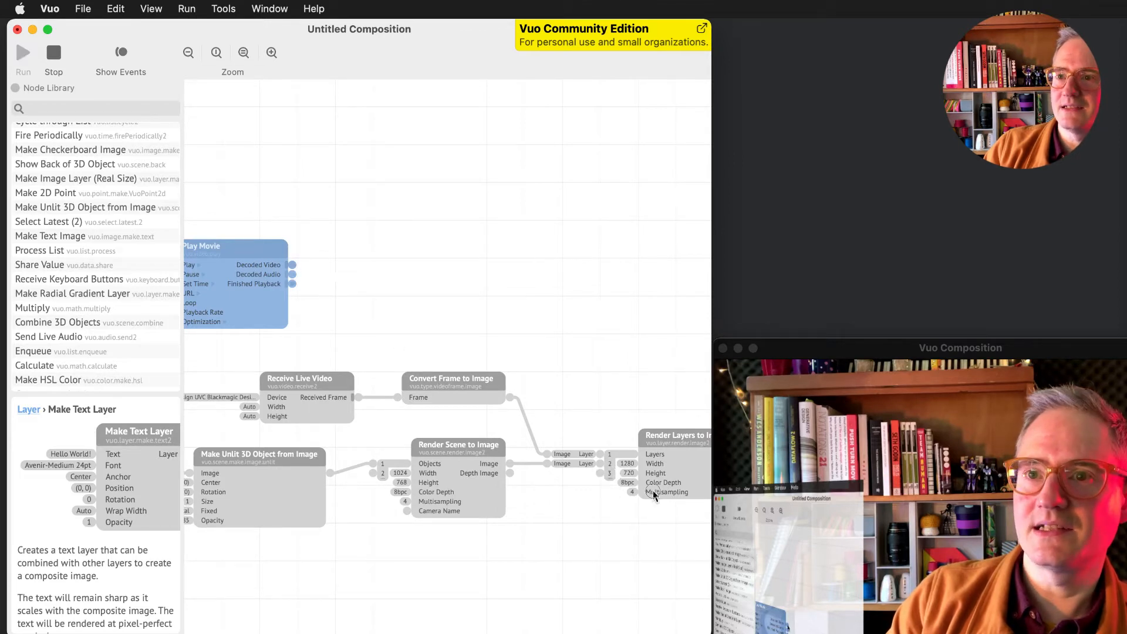
drag(654, 495, 628, 545)
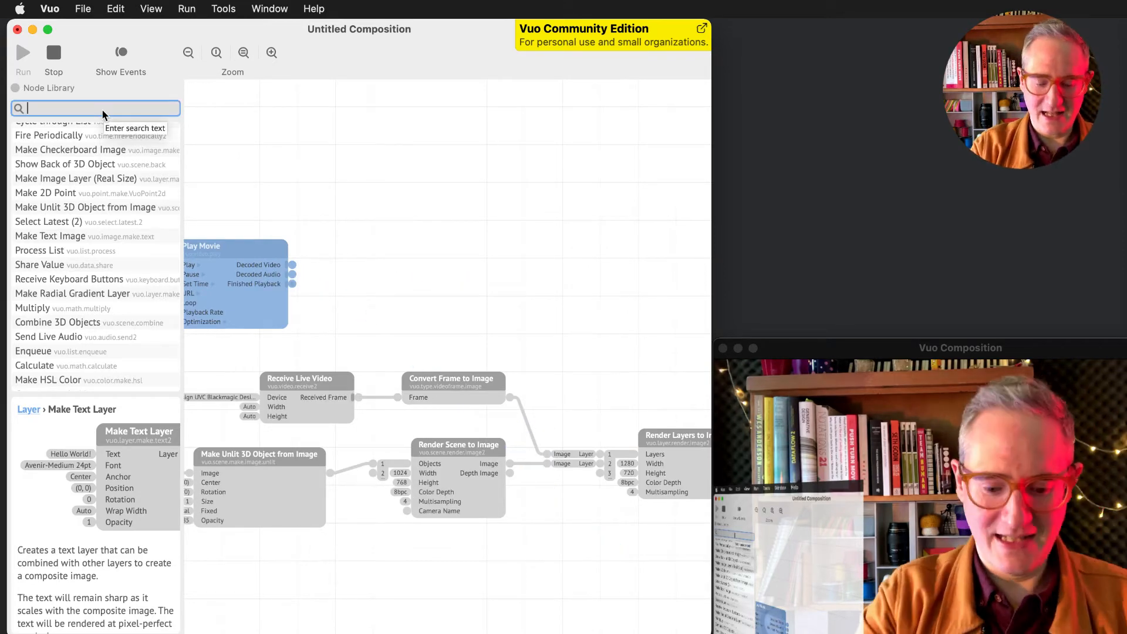
text(fra)
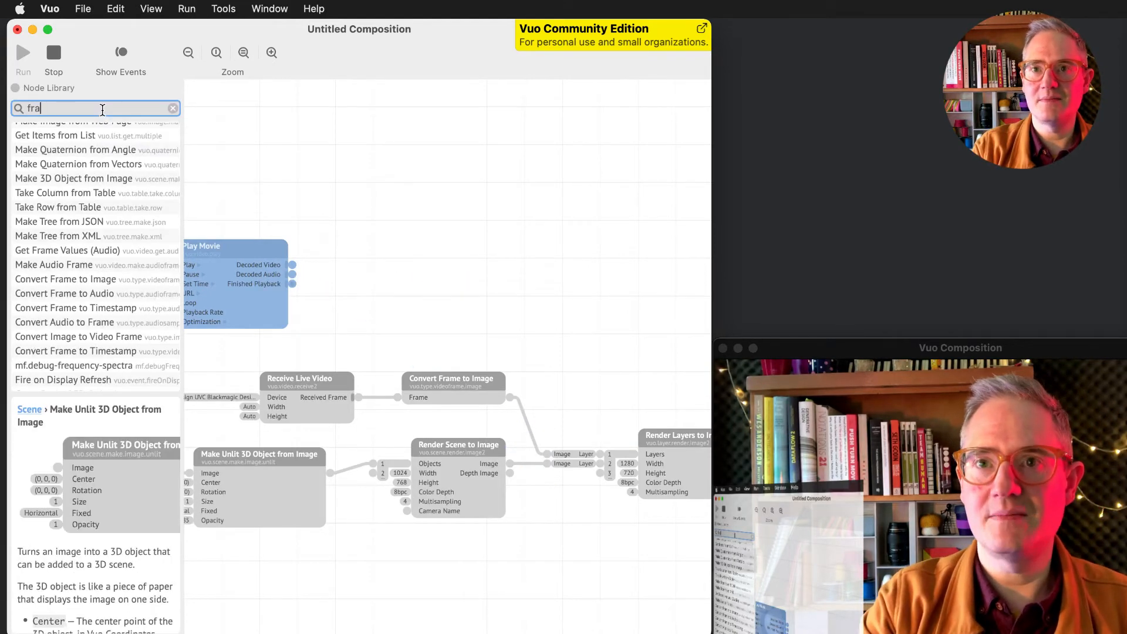
text(me to)
scroll(61, 211, up, 5)
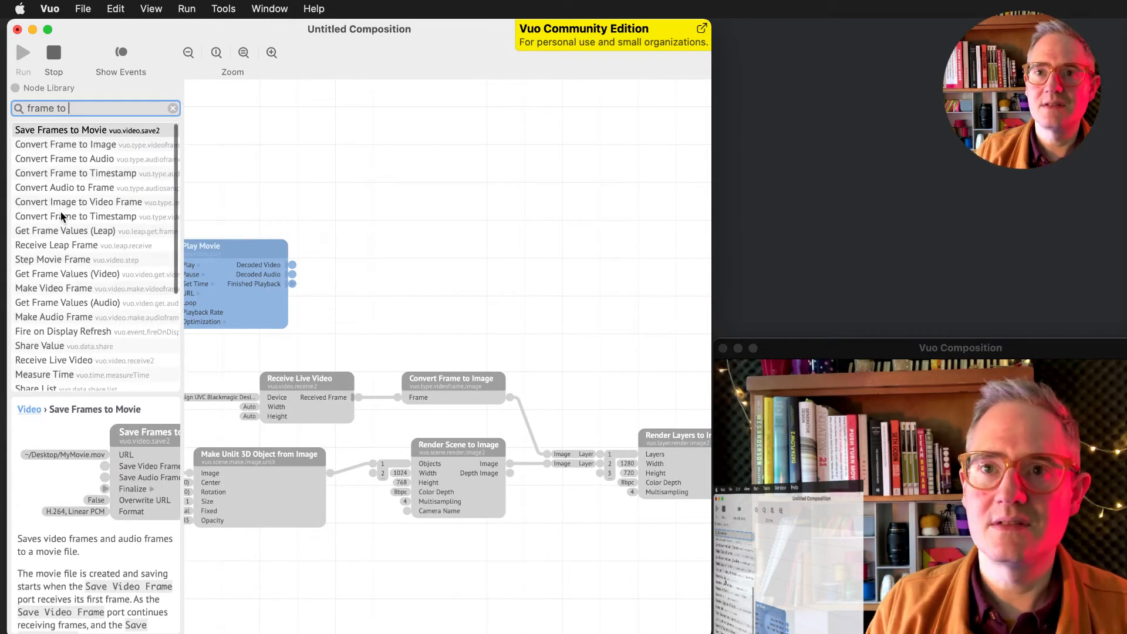
drag(104, 147, 499, 302)
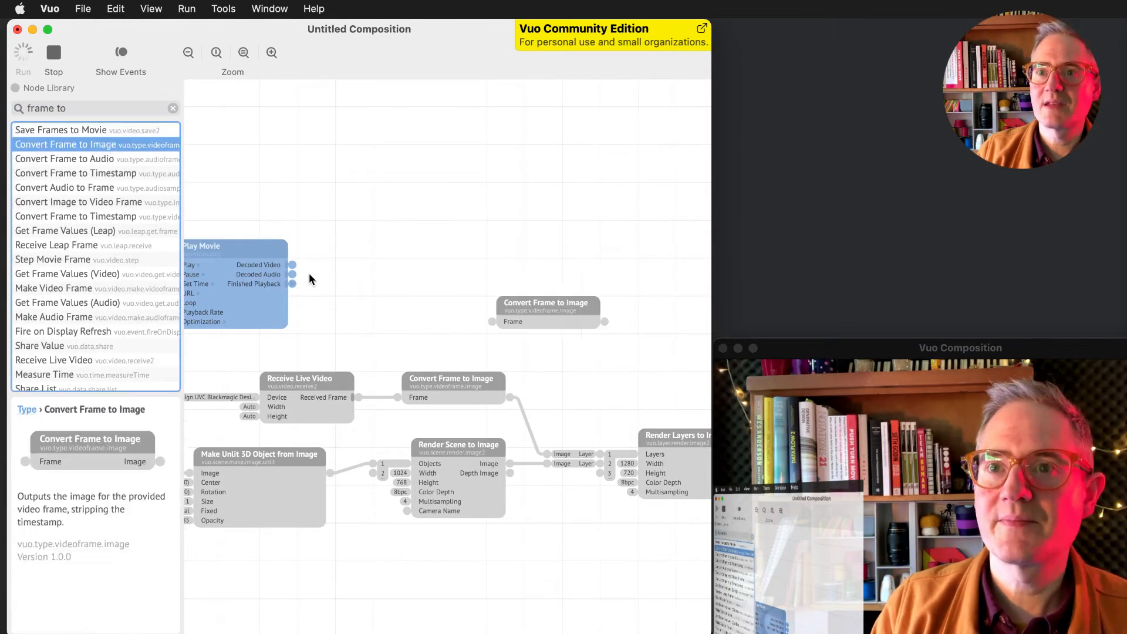
drag(292, 265, 433, 303)
mouse_move(517, 322)
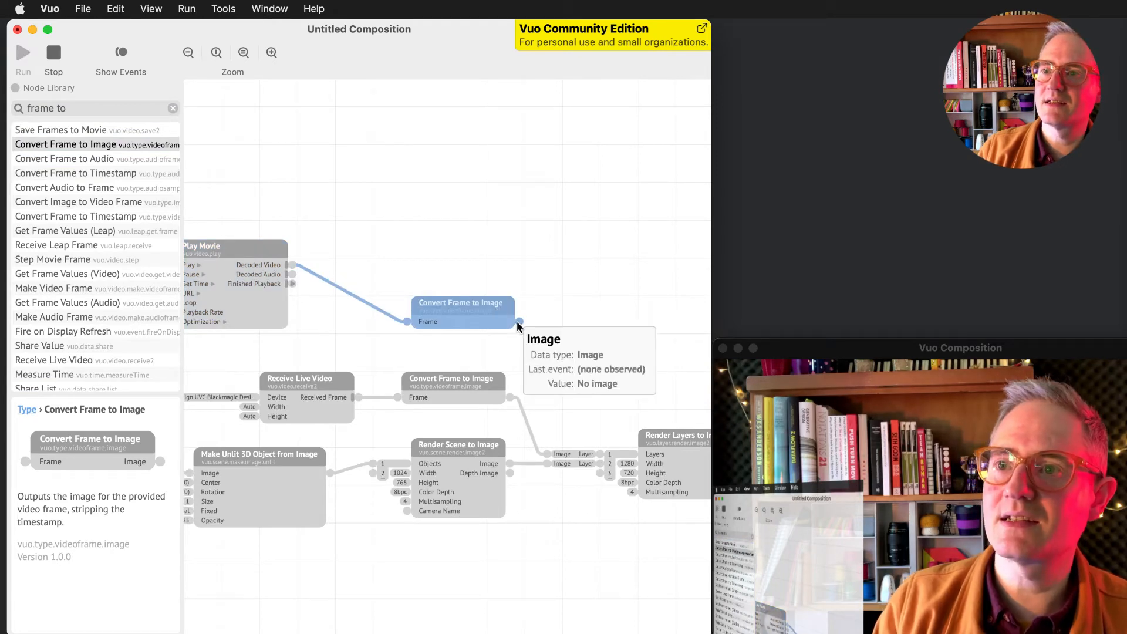
Connect Fire on Start's Started output to Play Movie's Play input.
scroll(446, 314, left, 6)
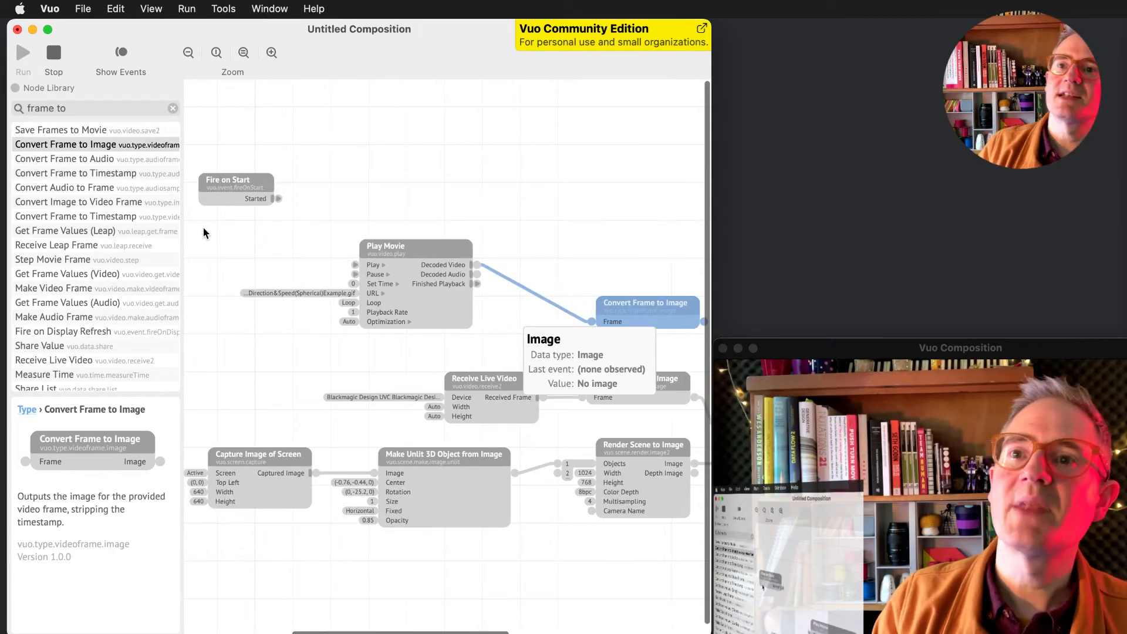
drag(278, 201, 498, 352)
click(411, 196)
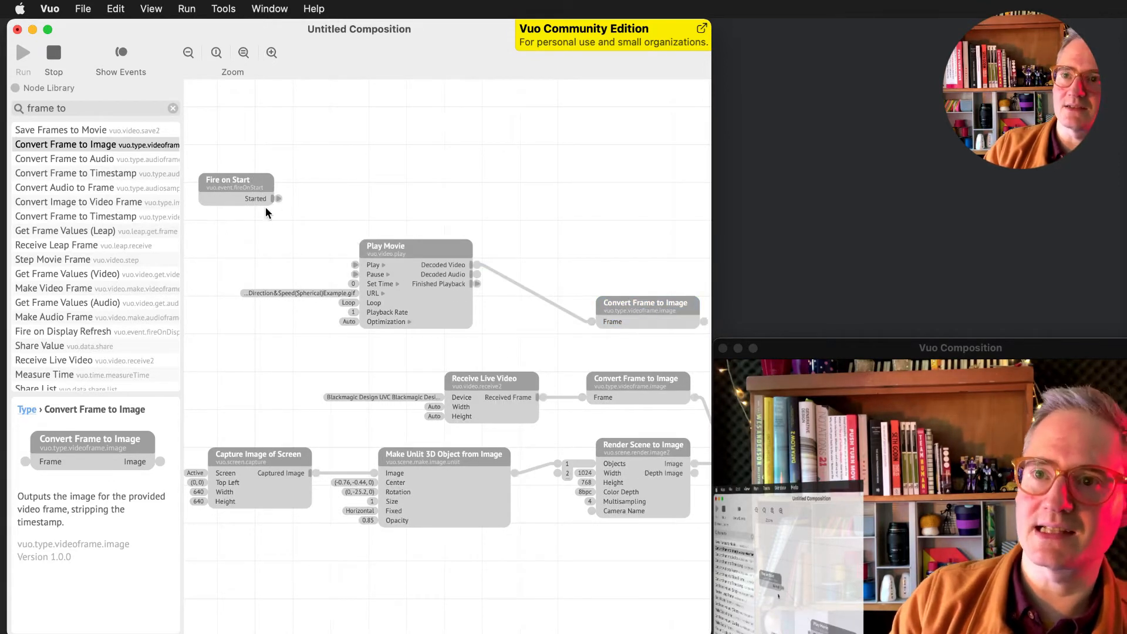
drag(277, 200, 359, 266)
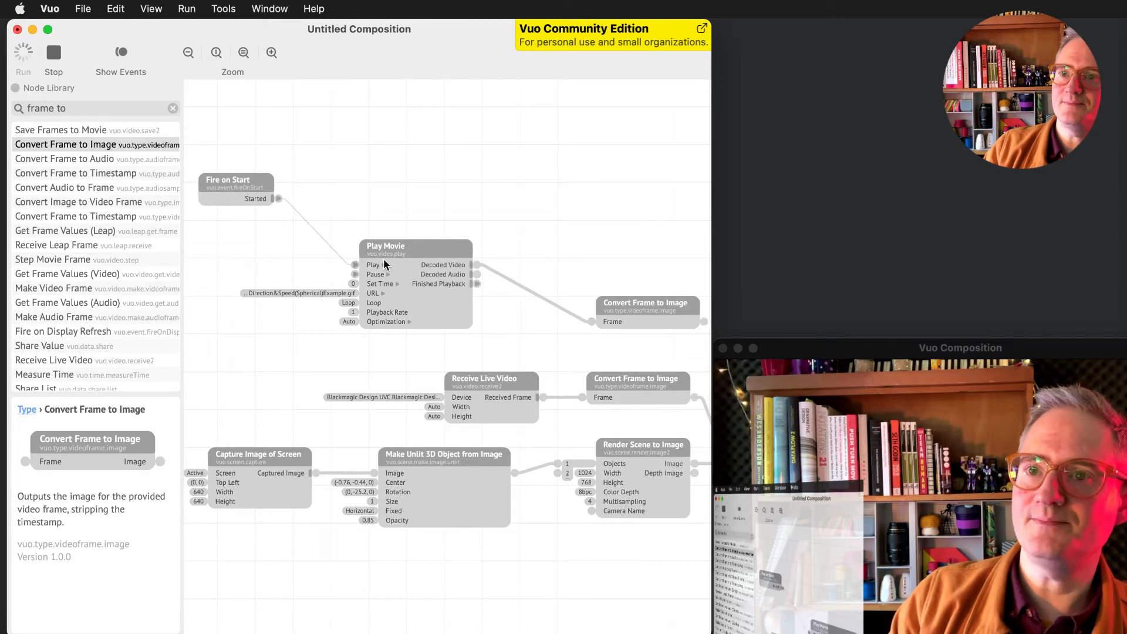
Restart the composition, shrink its output window, and arrange the output and editor windows side by side.
click(54, 58)
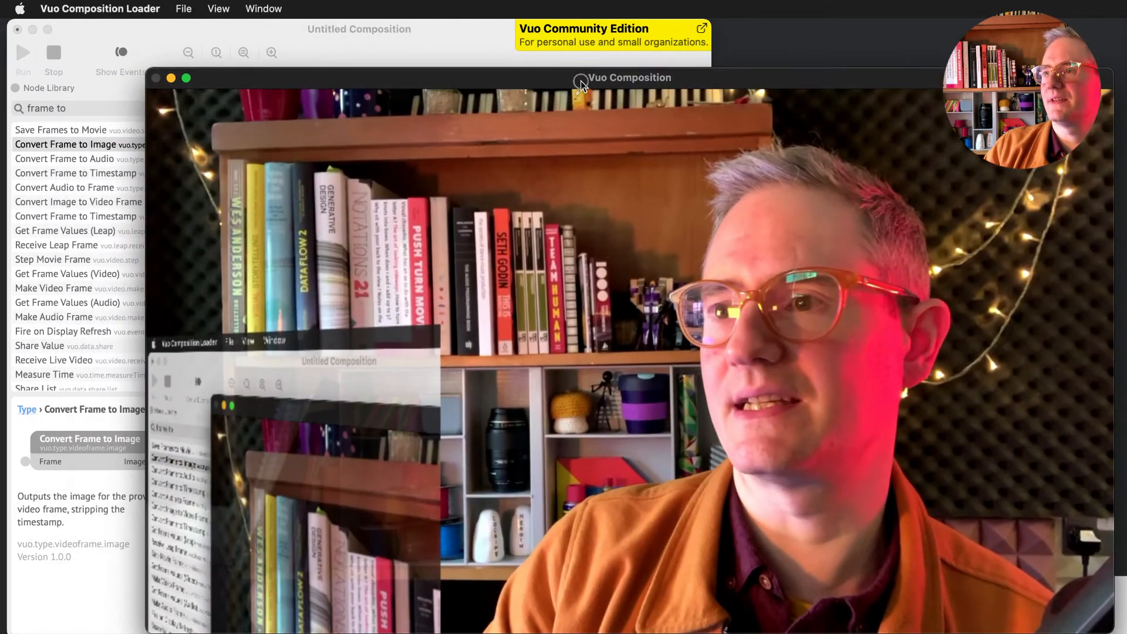
drag(581, 82, 604, 90)
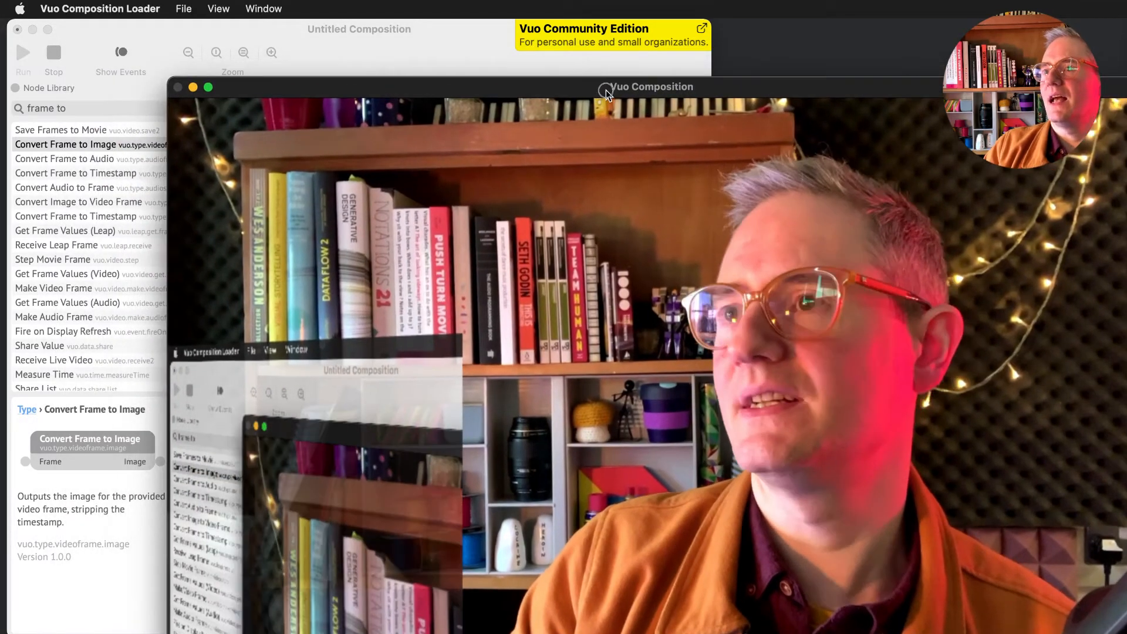
drag(168, 77, 470, 244)
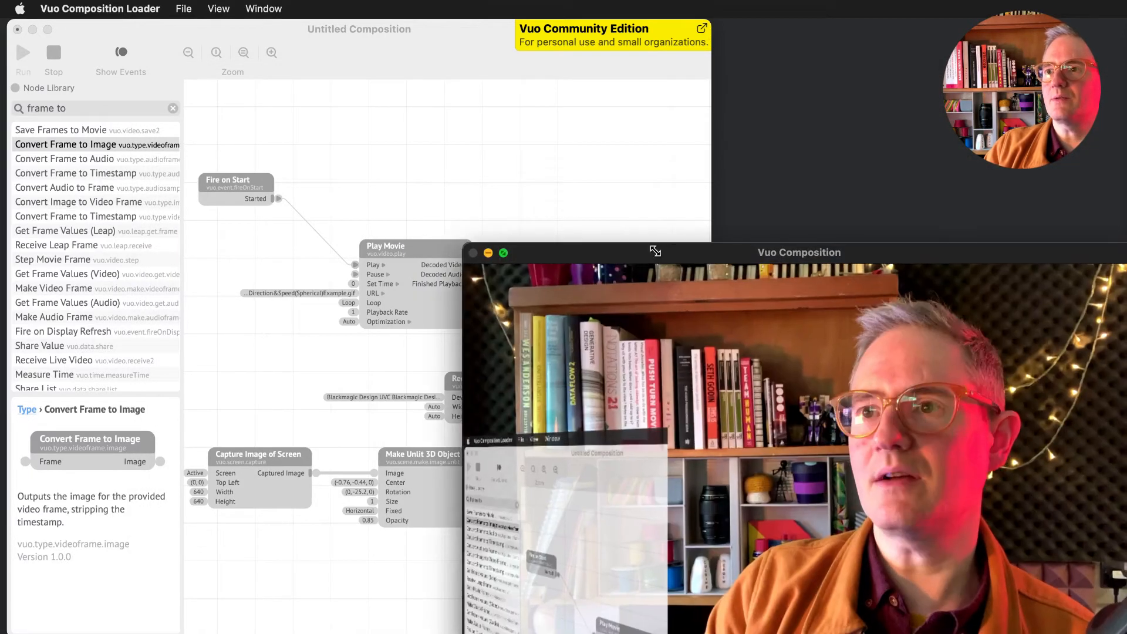
drag(848, 252, 389, 10)
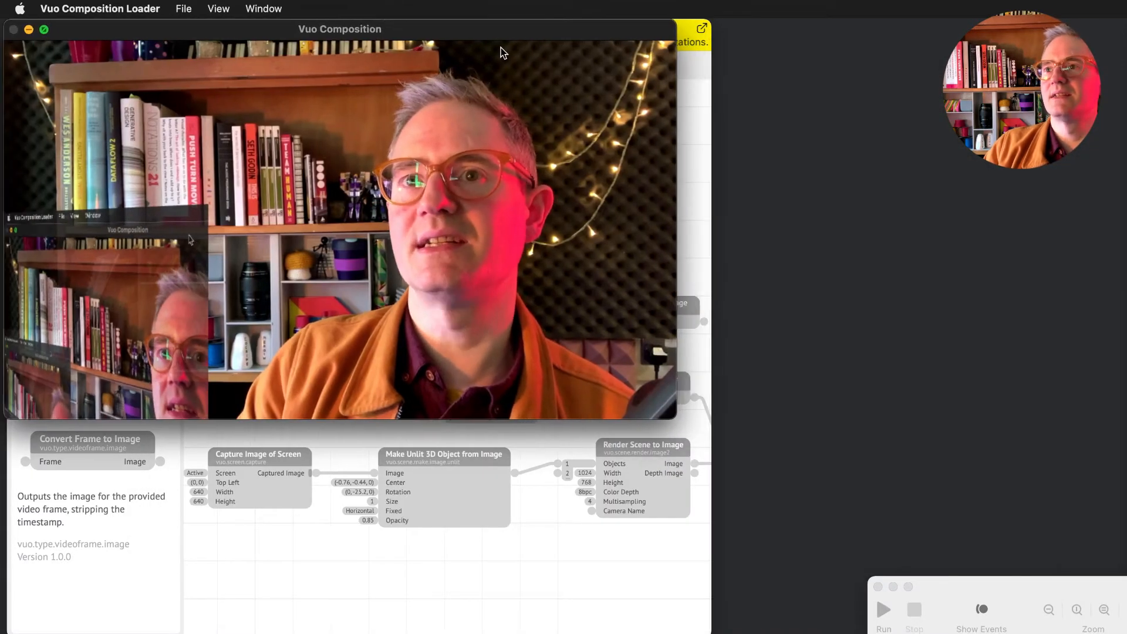
click(699, 555)
drag(455, 27, 859, 7)
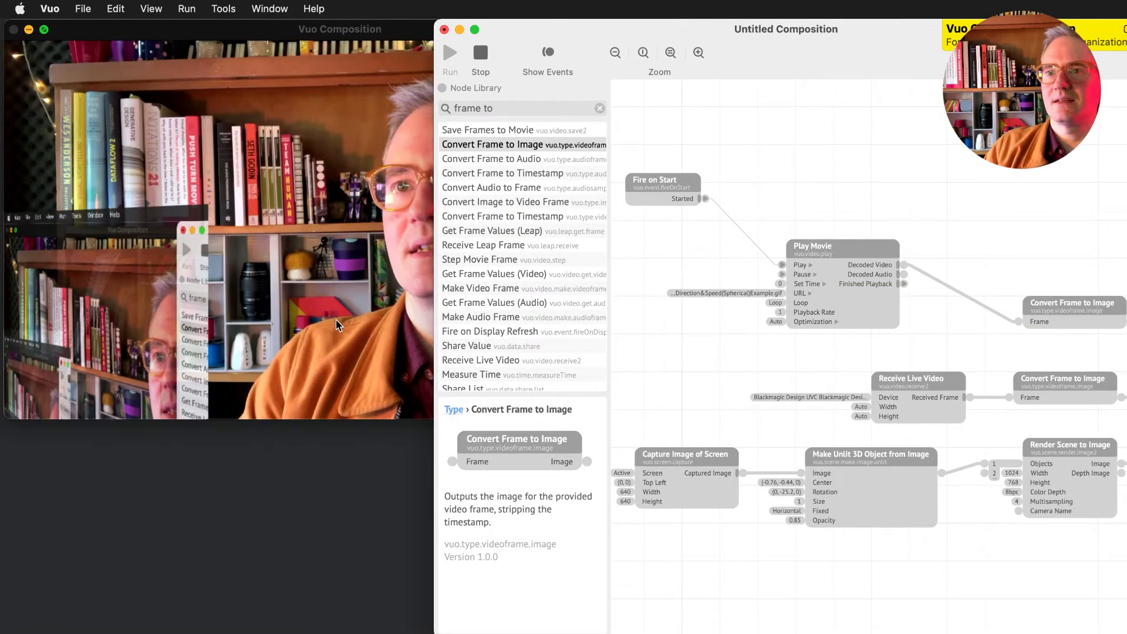
drag(433, 418, 516, 330)
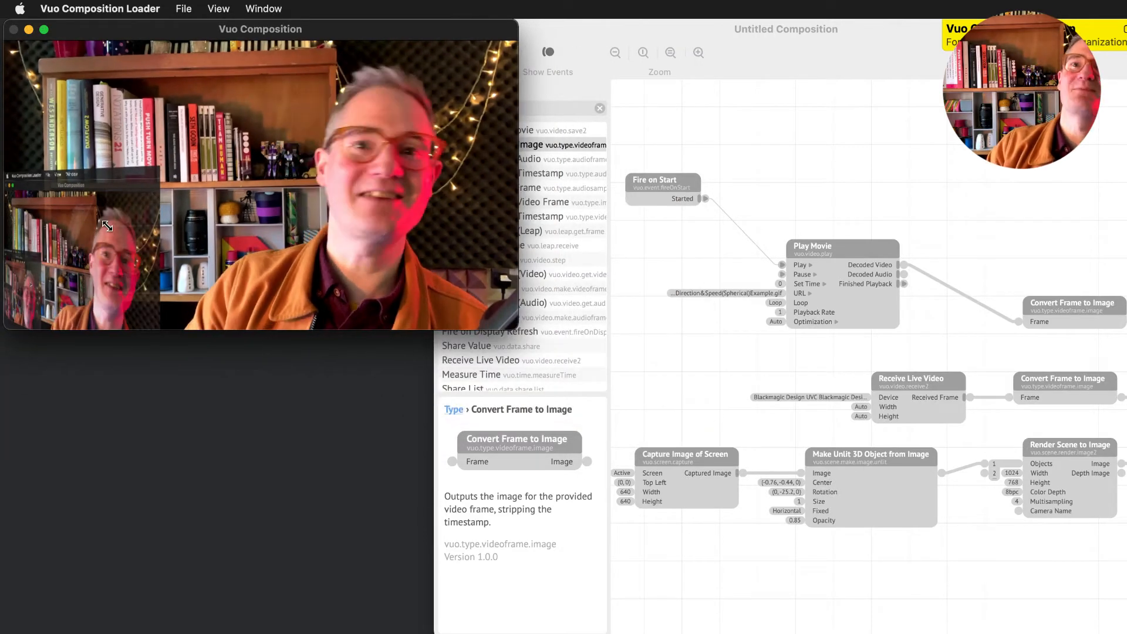
click(812, 46)
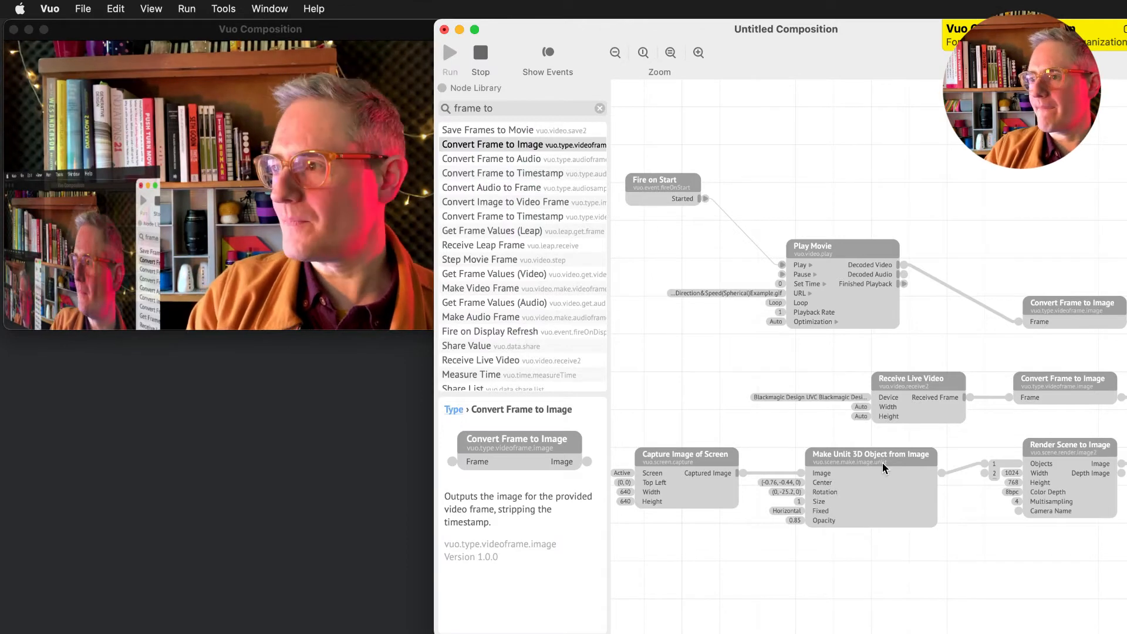
Inspect the GIF frames arriving at Play Movie's Decoded Video output, and close the port's details.
click(902, 264)
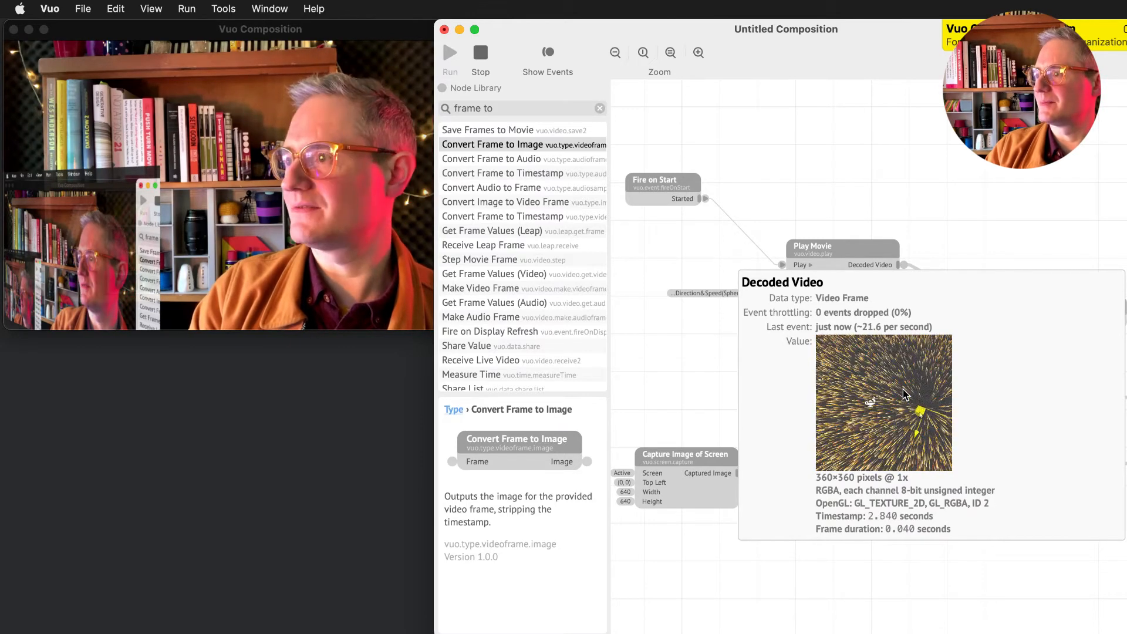
key(super+Tab)
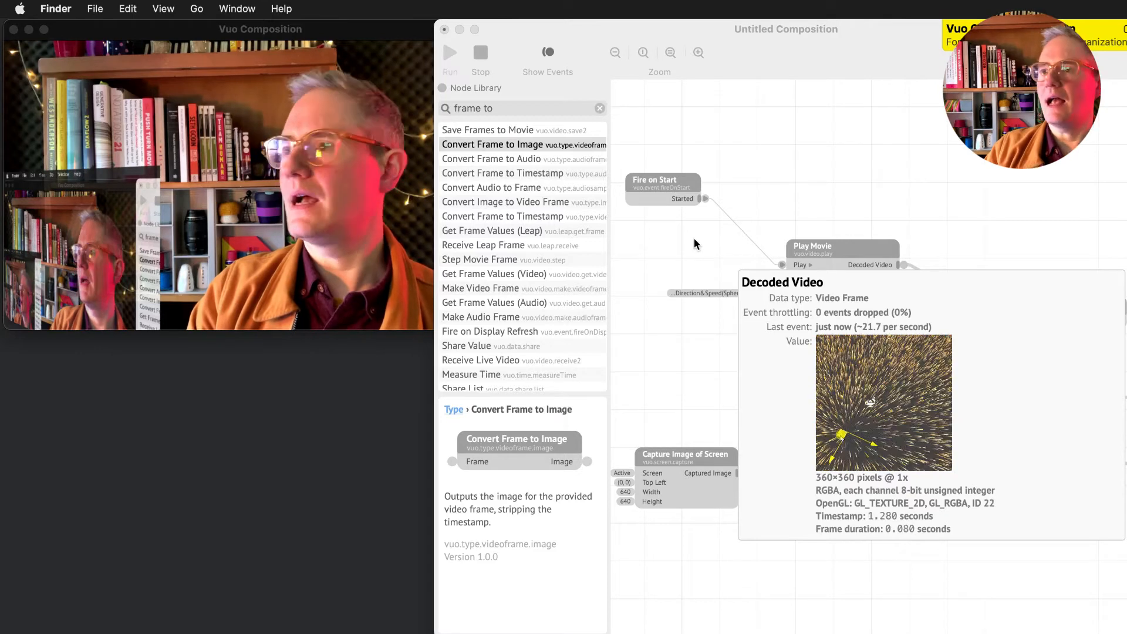
click(800, 298)
scroll(873, 241, right, 5)
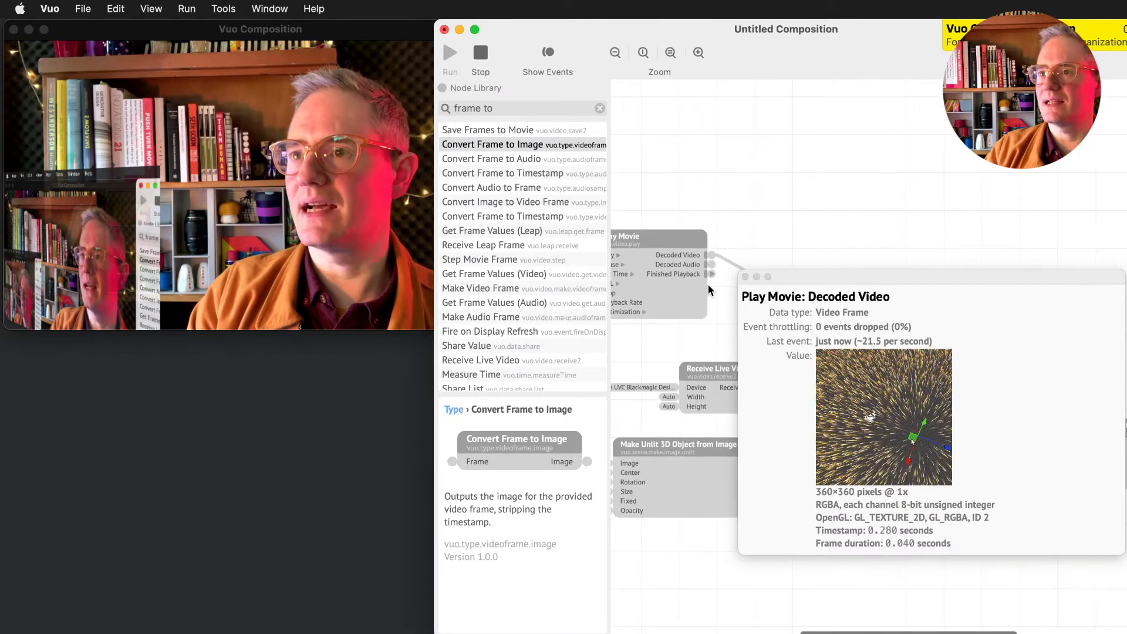
click(745, 276)
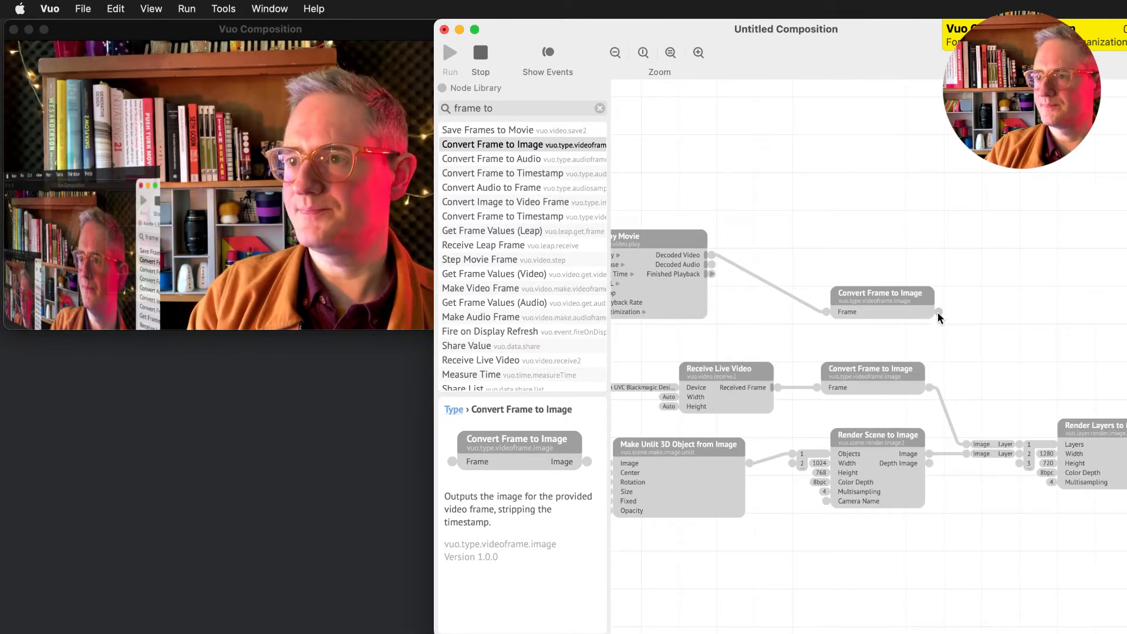
Connect the GIF's Convert Frame to Image output to the third layer input of Render Layers to Image.
drag(939, 312, 1005, 463)
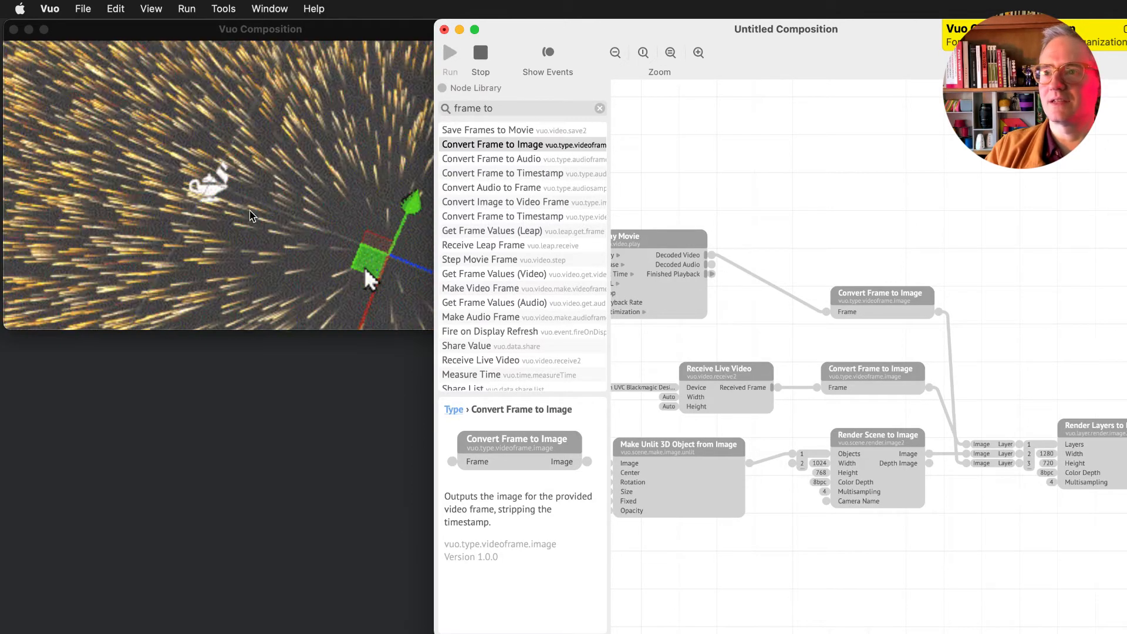
scroll(628, 270, left, 3)
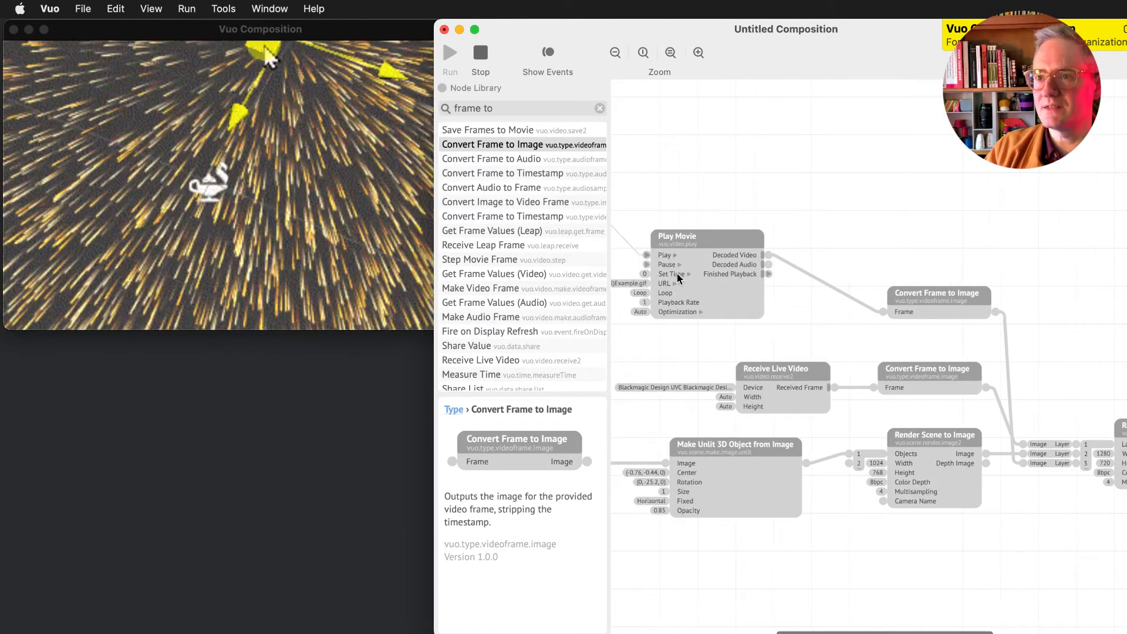
scroll(741, 308, right, 5)
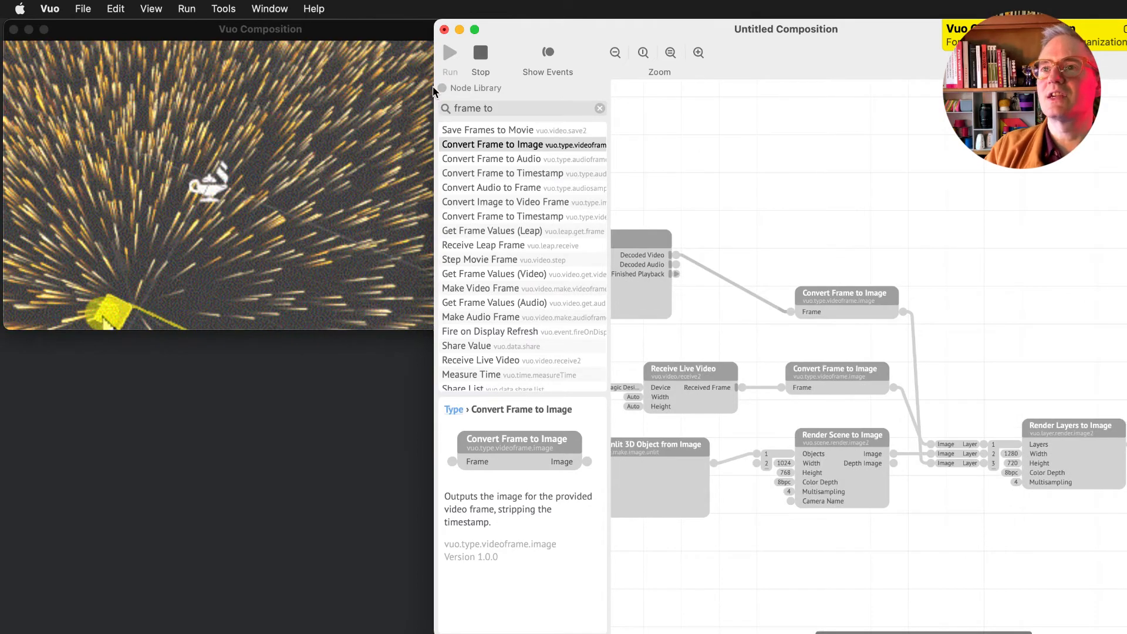
Search the node library for "transform layer".
key(super+a)
text(transform)
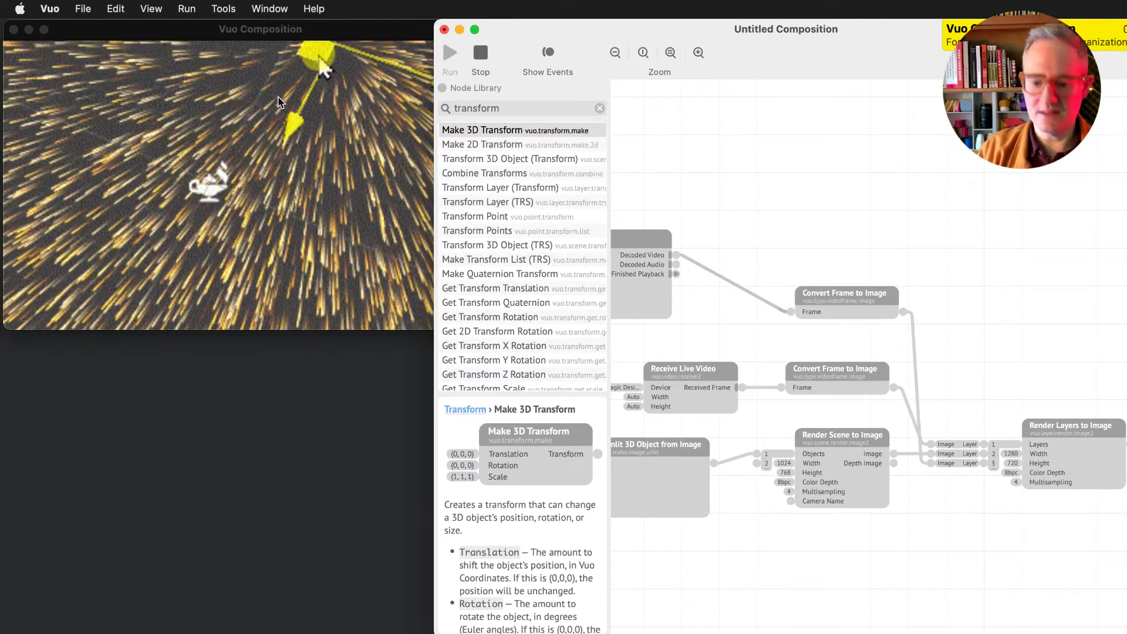
text( layer)
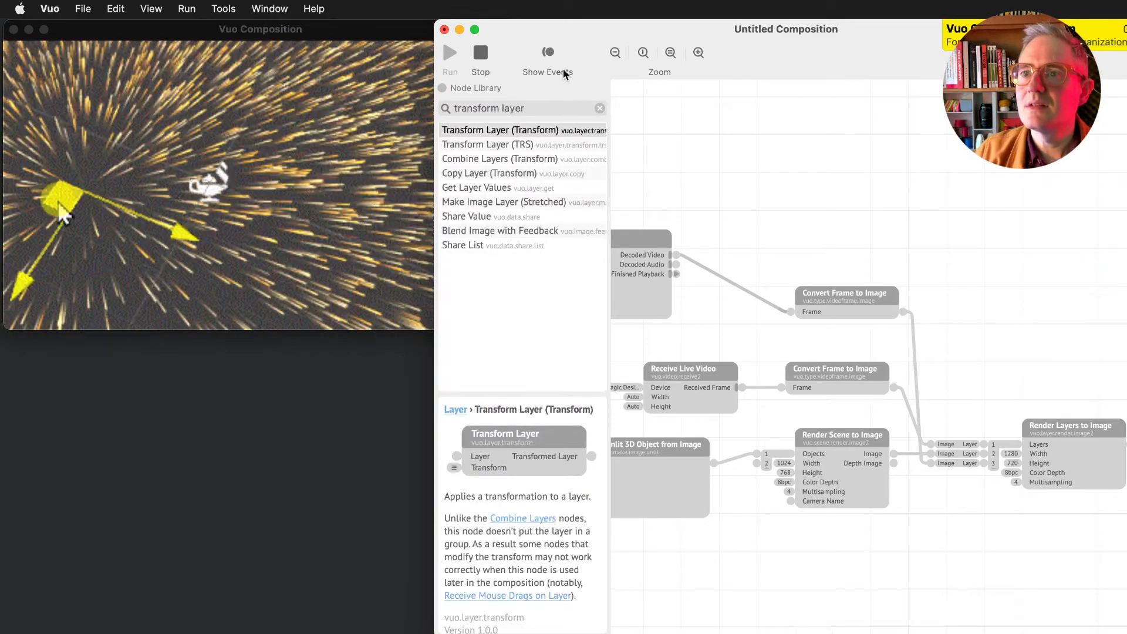
Disconnect the GIF's Convert Frame to Image output from the third layer input of Render Layers to Image.
click(851, 296)
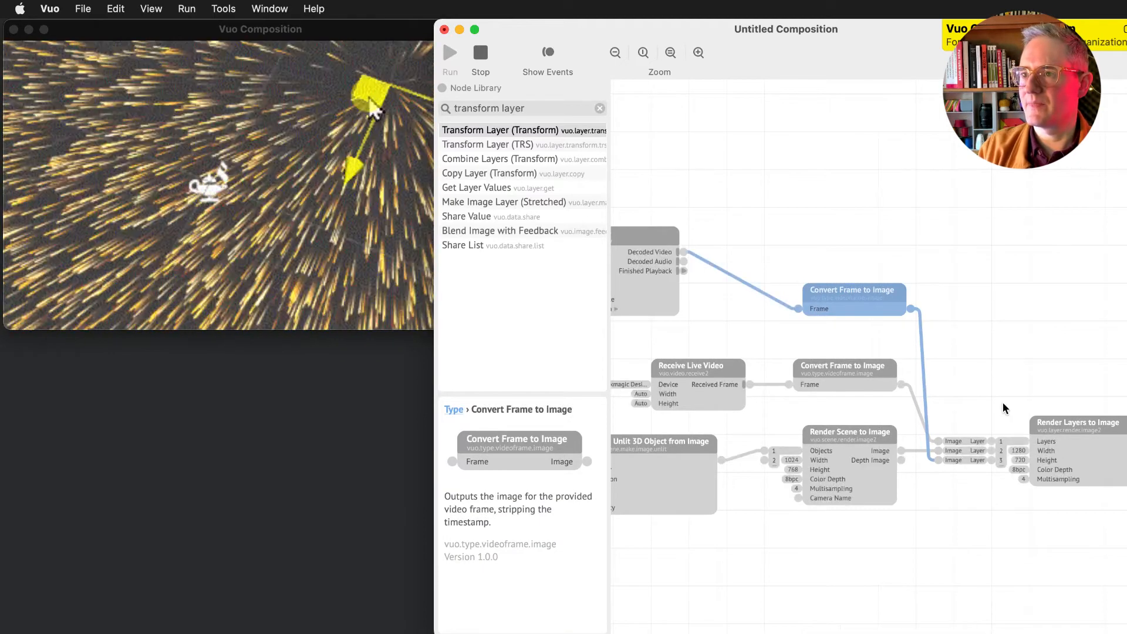
drag(934, 460, 939, 547)
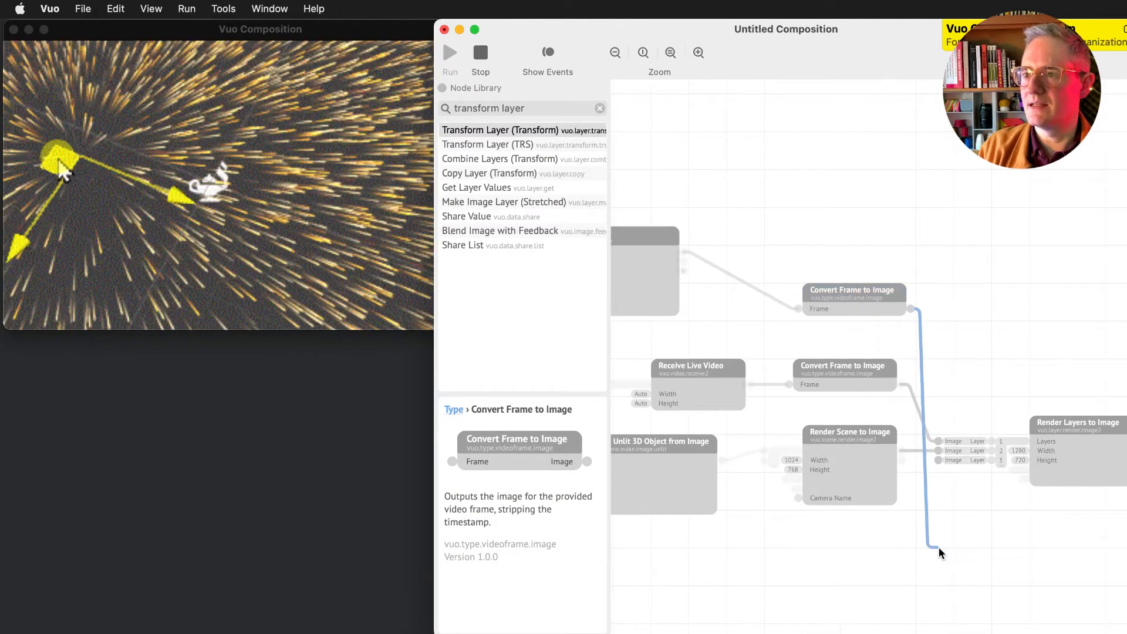
Connect the GIF's converted image to Make Unlit 3D Object from Image's Image input in place of the screen capture.
scroll(880, 308, left, 3)
scroll(904, 329, left, 2)
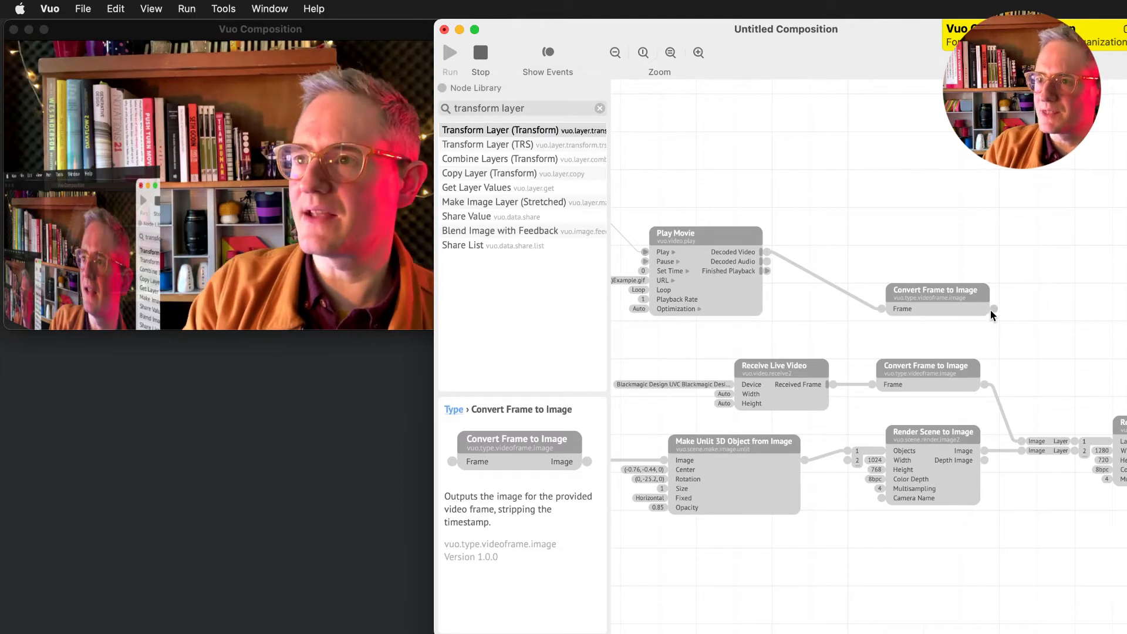
drag(992, 309, 904, 445)
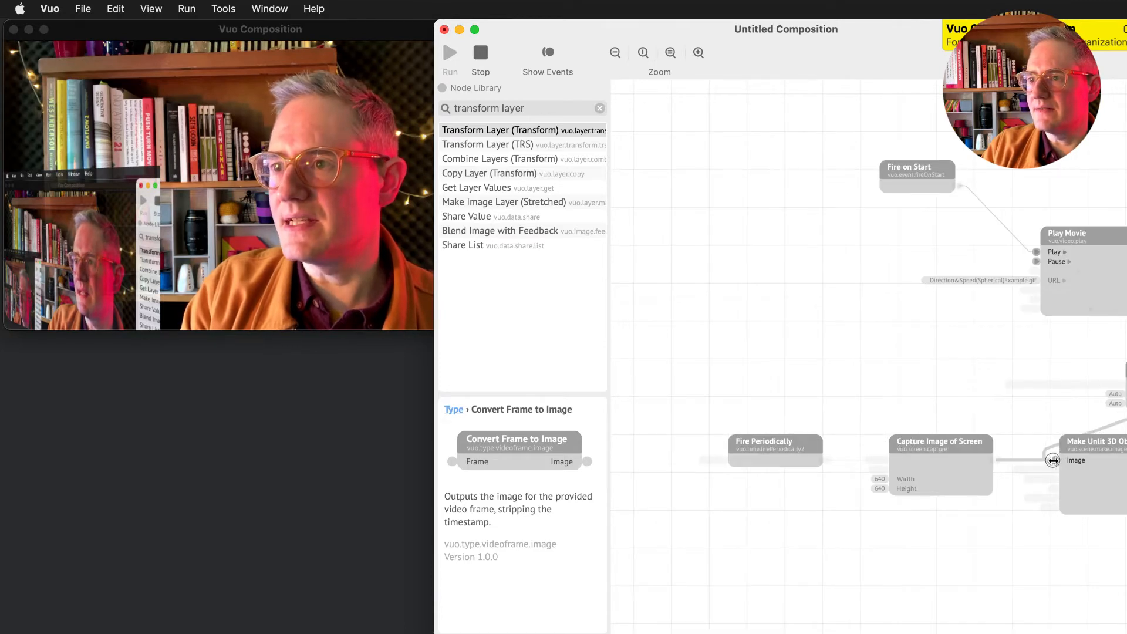
drag(1053, 460, 1054, 460)
scroll(1083, 476, right, 4)
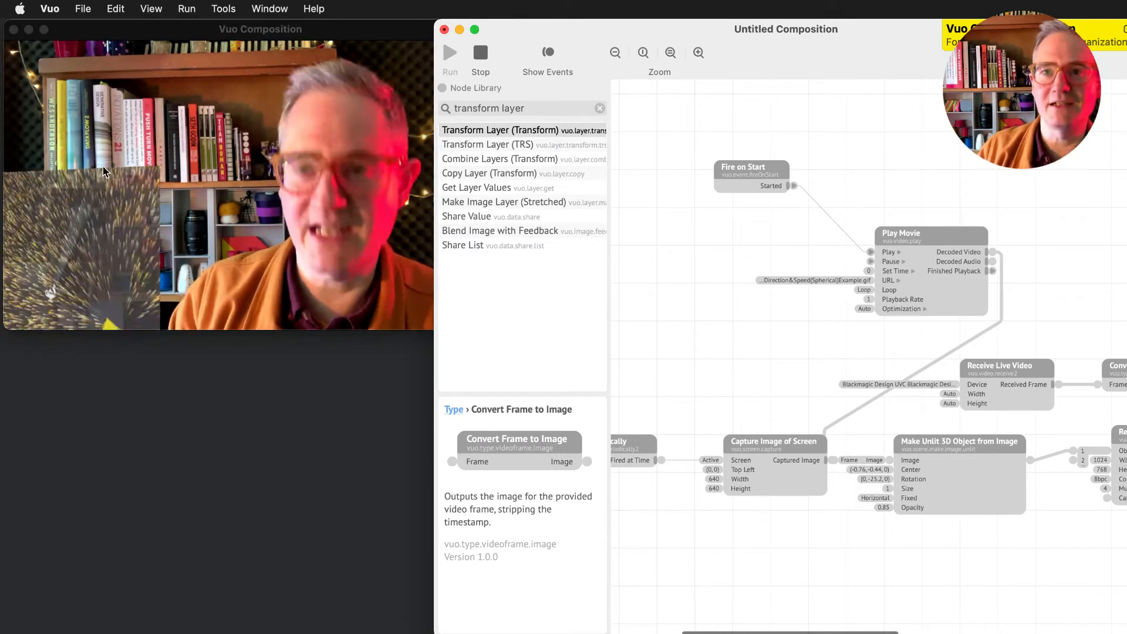
Move Play Movie down above Capture Image of Screen, and place Fire on Start just before it.
scroll(885, 410, right, 2)
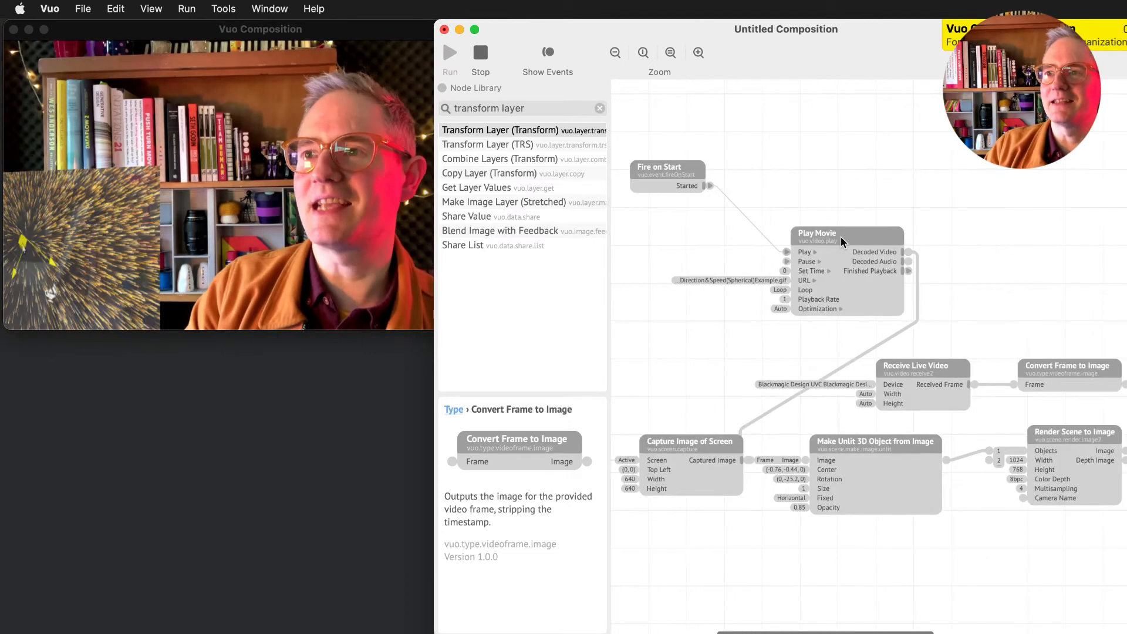
drag(840, 237, 842, 308)
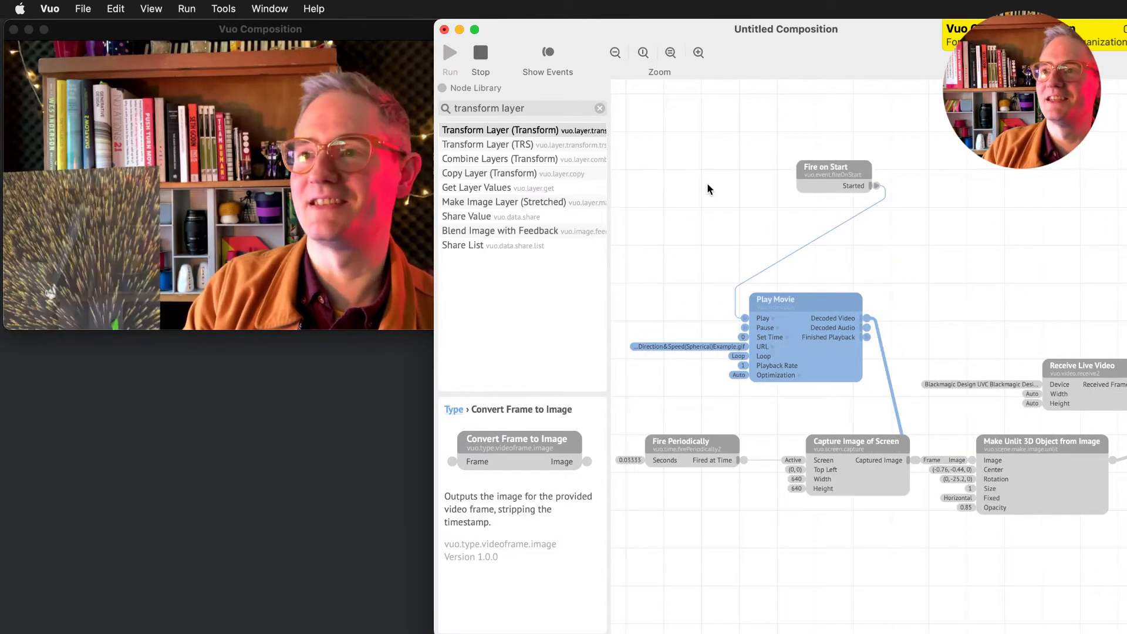
drag(825, 172, 632, 264)
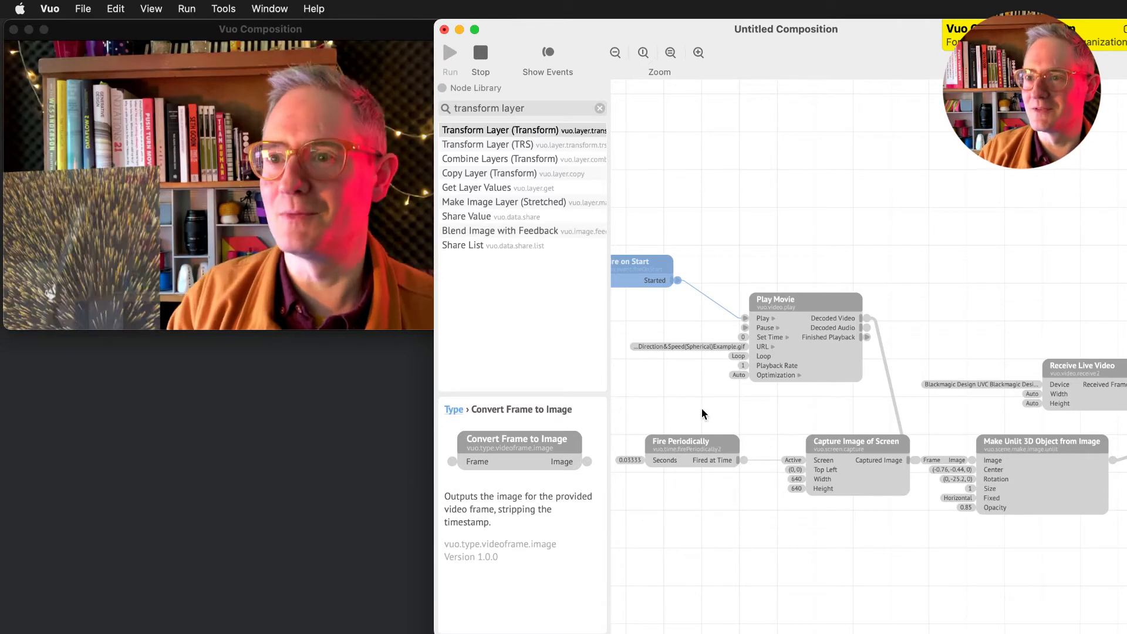
Set Make Unlit 3D Object from Image's Opacity to 0.73.
double_click(964, 509)
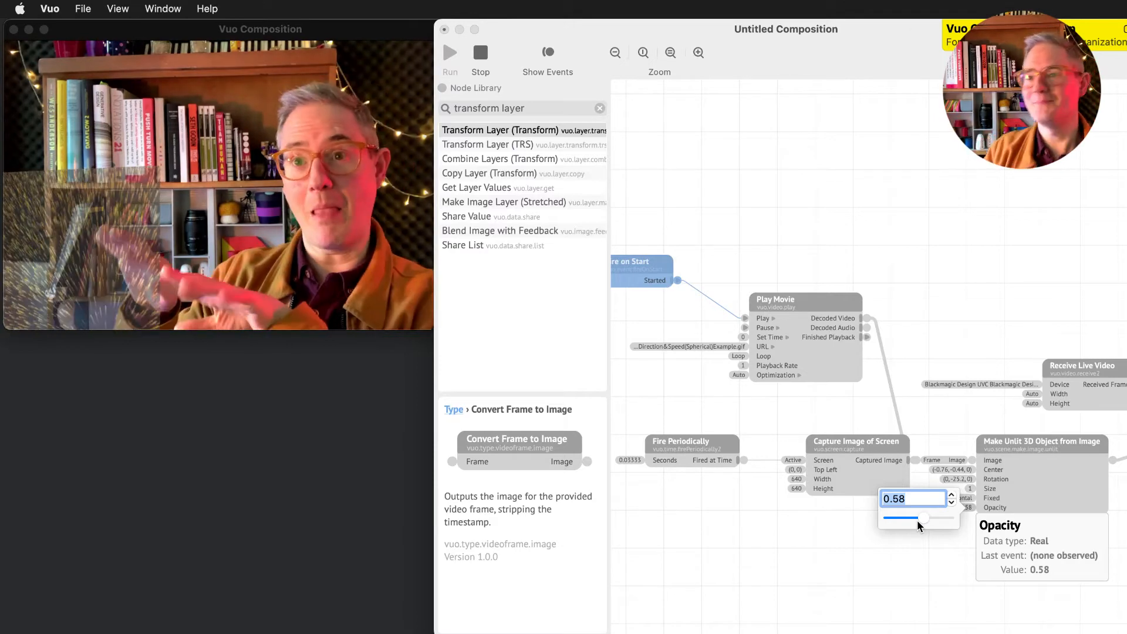
click(913, 451)
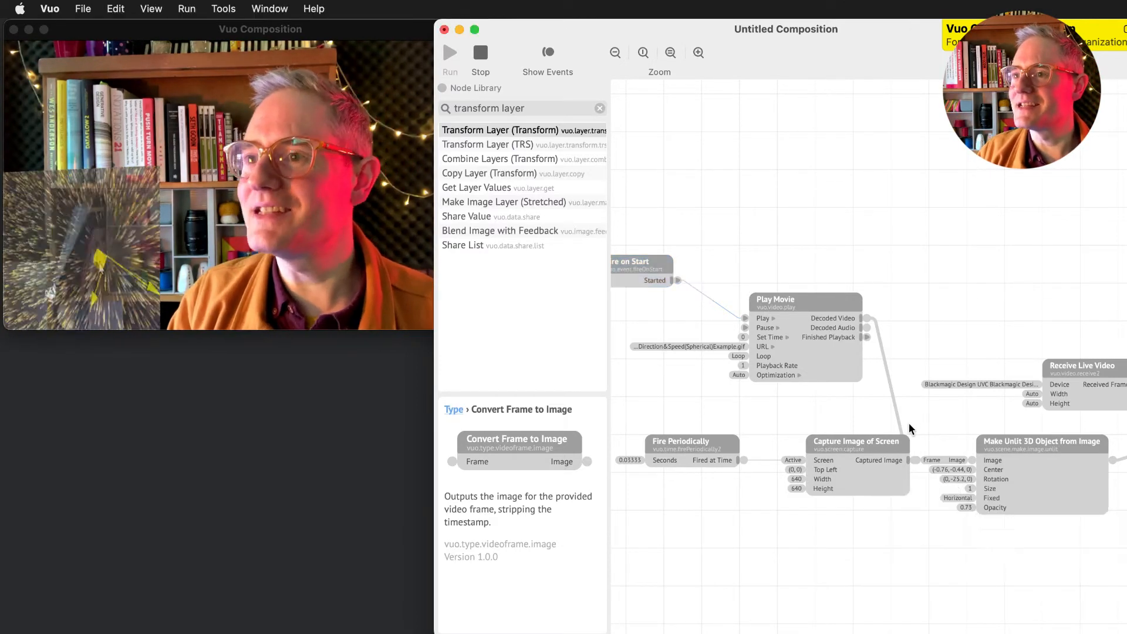
Move Play Movie clear of the capture chain, and reconnect Captured Image to Make Unlit 3D Object's Image input, shifting the capture node slightly.
click(799, 296)
drag(809, 299, 744, 252)
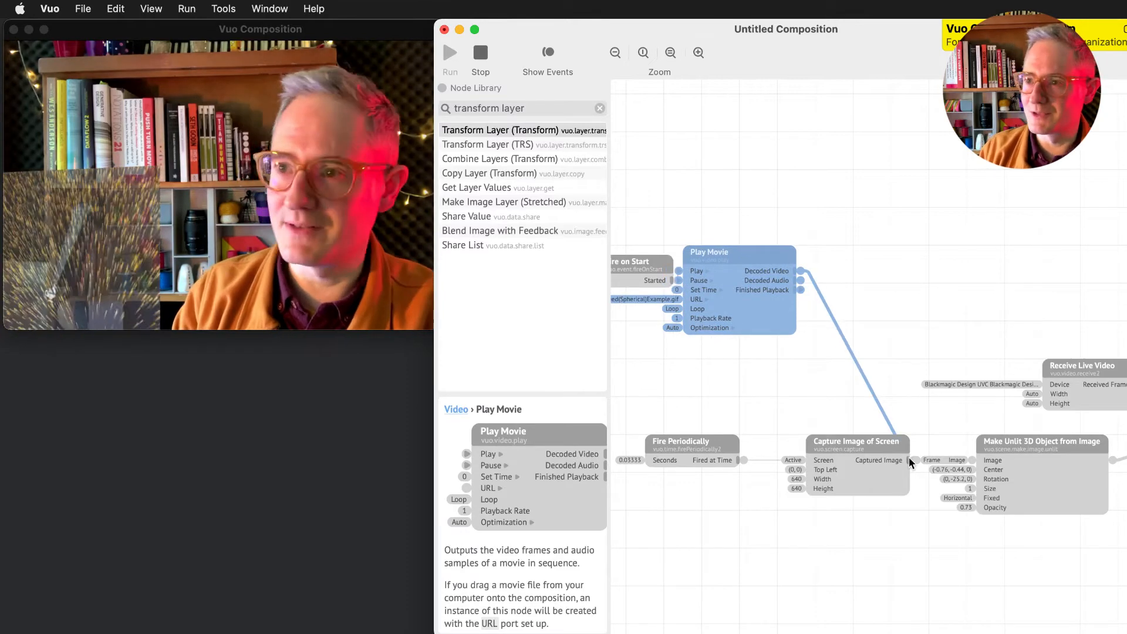
drag(909, 460, 972, 460)
drag(865, 446, 847, 446)
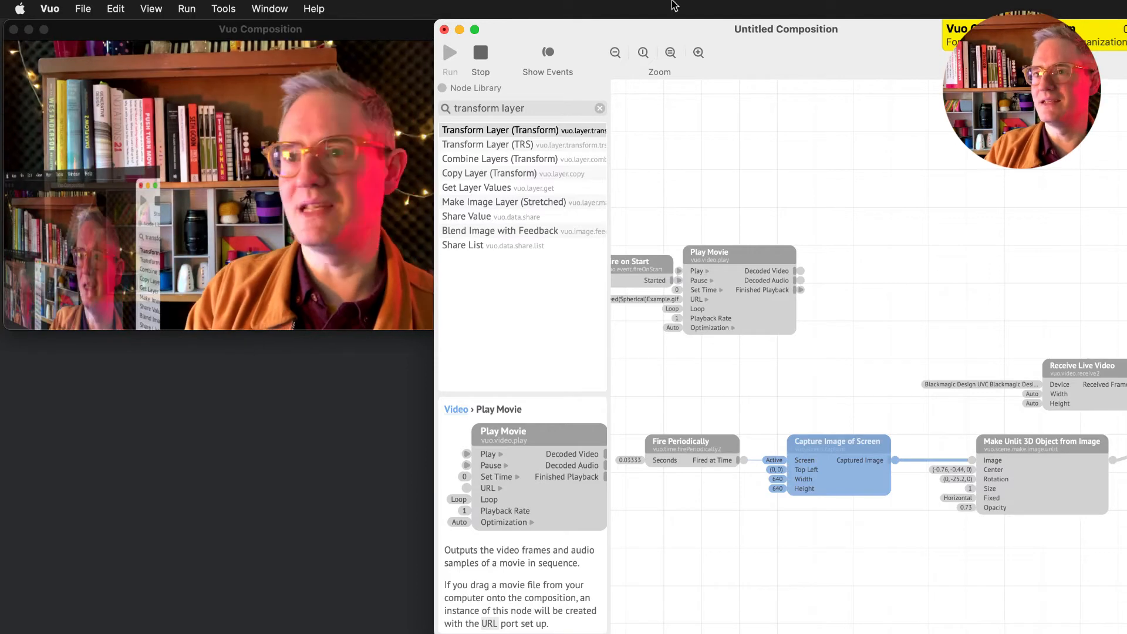
Check the screen capture overlay in the output window against the nodes leading into Render Layers to Image.
click(322, 139)
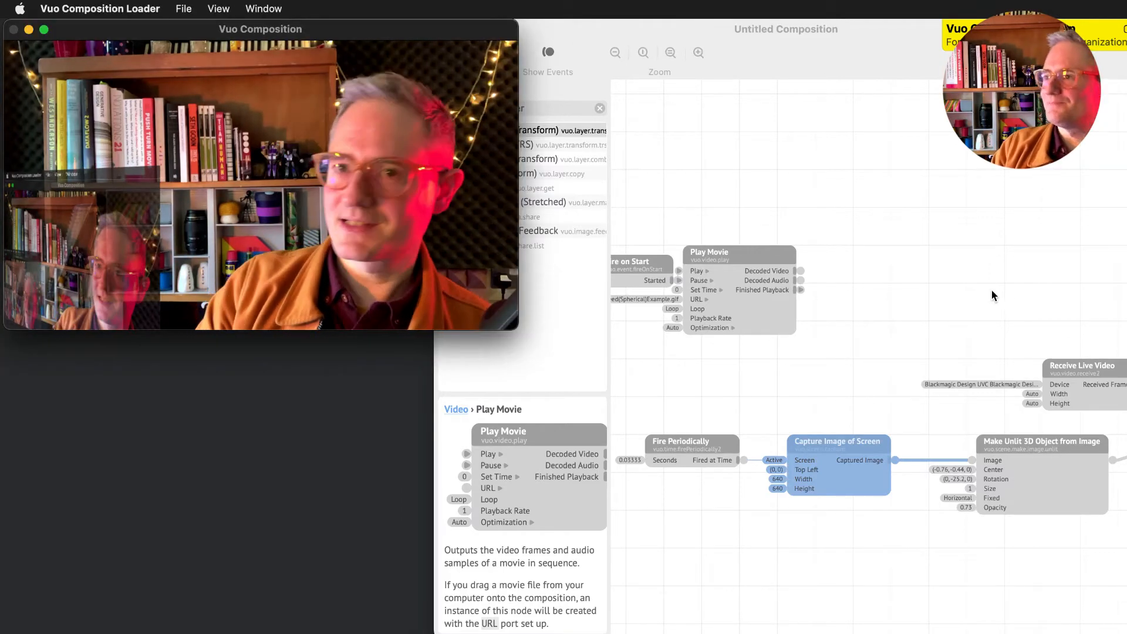
click(970, 271)
scroll(996, 361, right, 10)
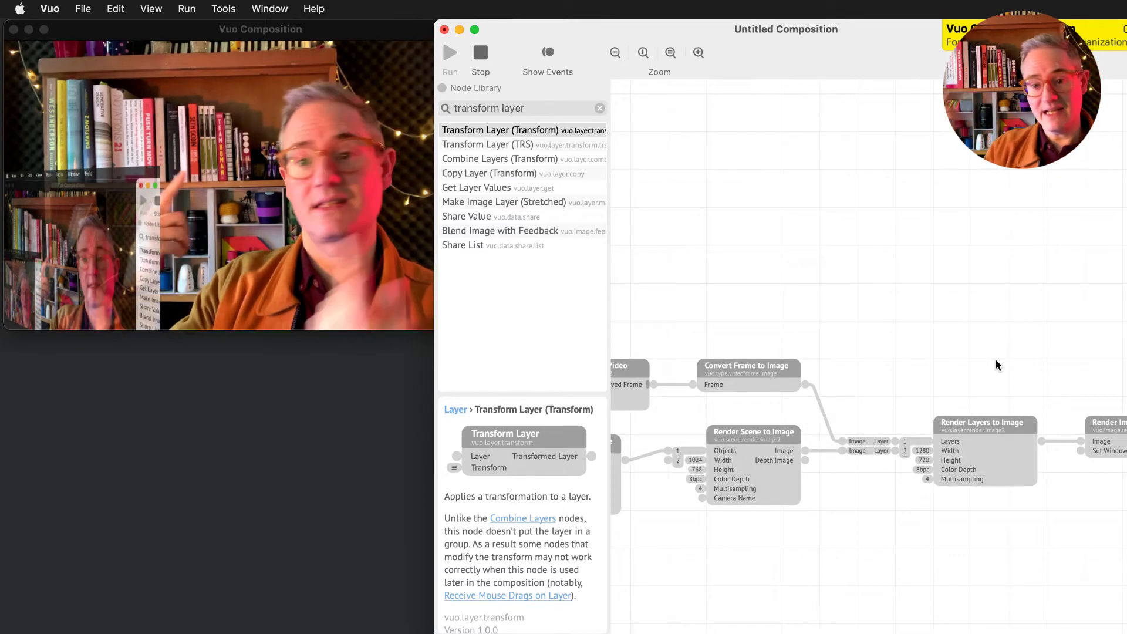
click(284, 156)
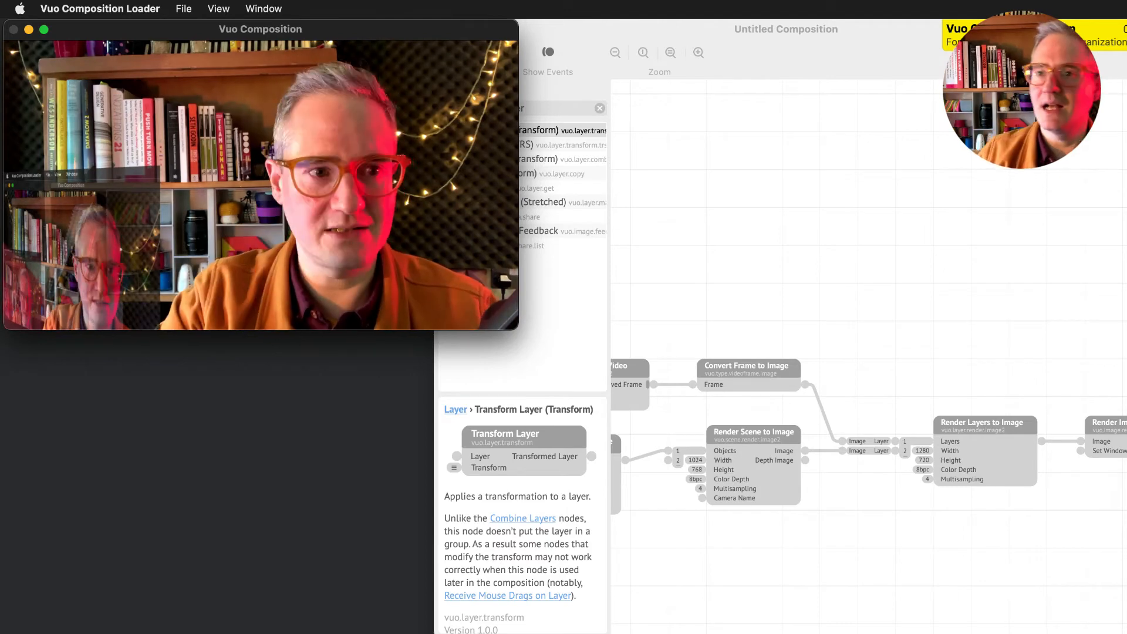
click(773, 251)
Review the camera devices available for Receive Live Video without changing the selection, and bring the output window forward.
scroll(791, 282, left, 10)
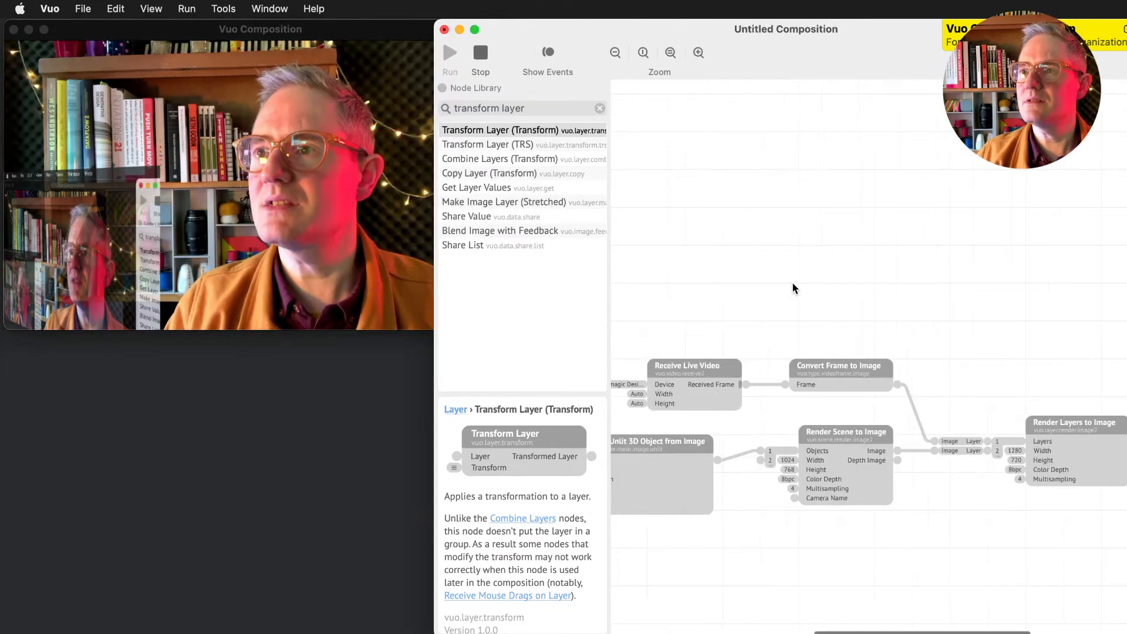
click(753, 387)
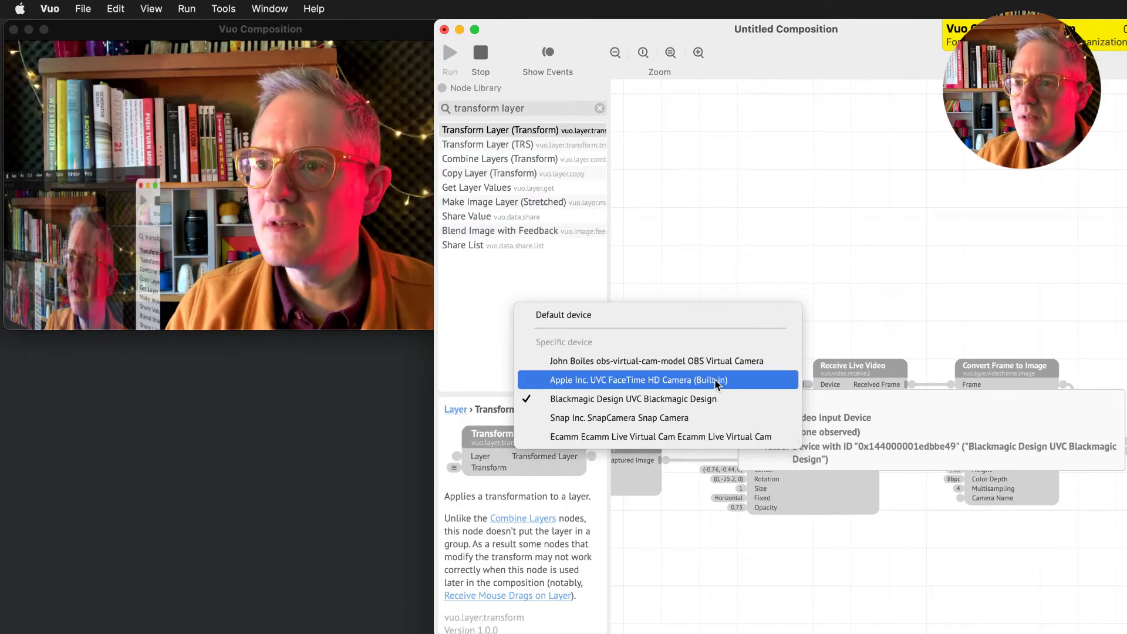
click(761, 281)
click(282, 149)
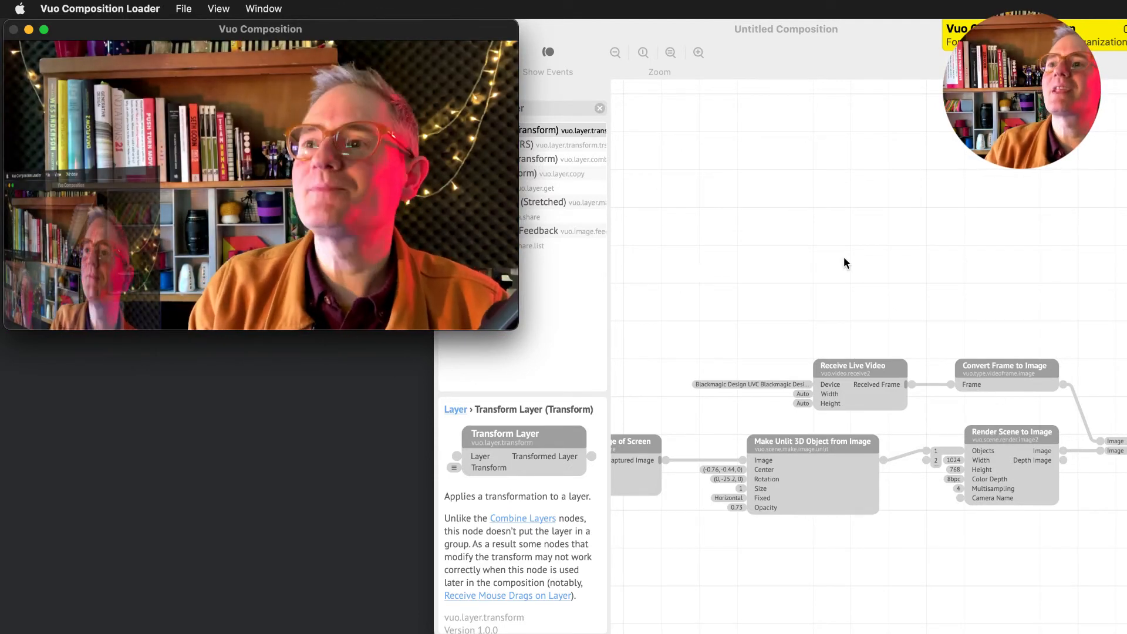
Search the node library for "chroma" and for "key", and clear the search.
click(658, 159)
triple_click(513, 108)
text(ch)
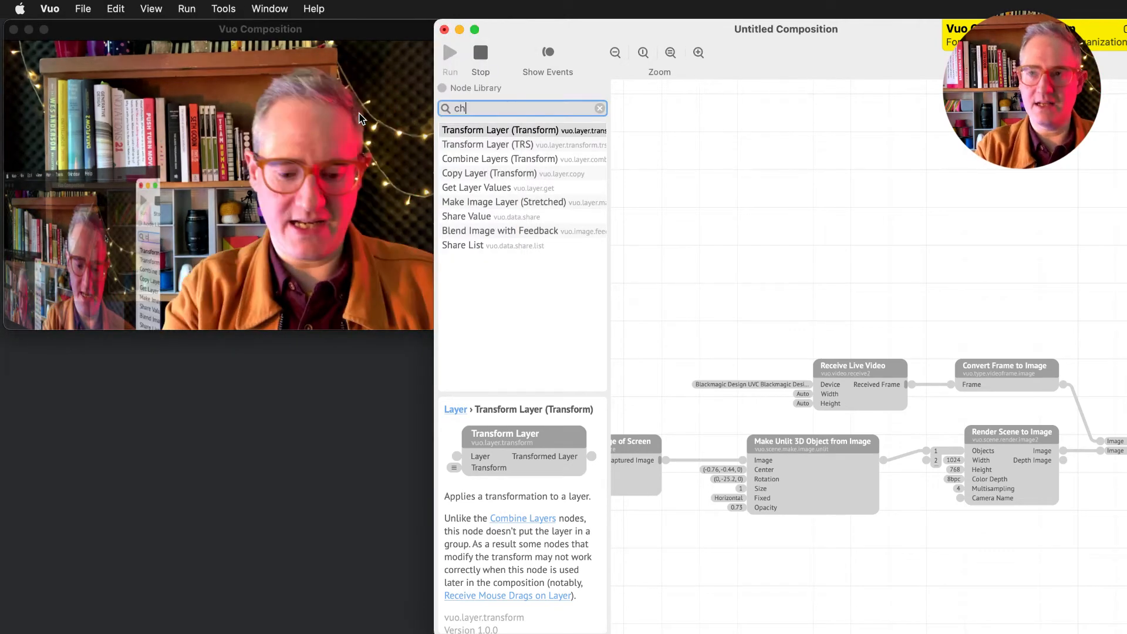
text(roma)
key(BackSpace)
key(BackSpace)
key(BackSpace)
key(BackSpace)
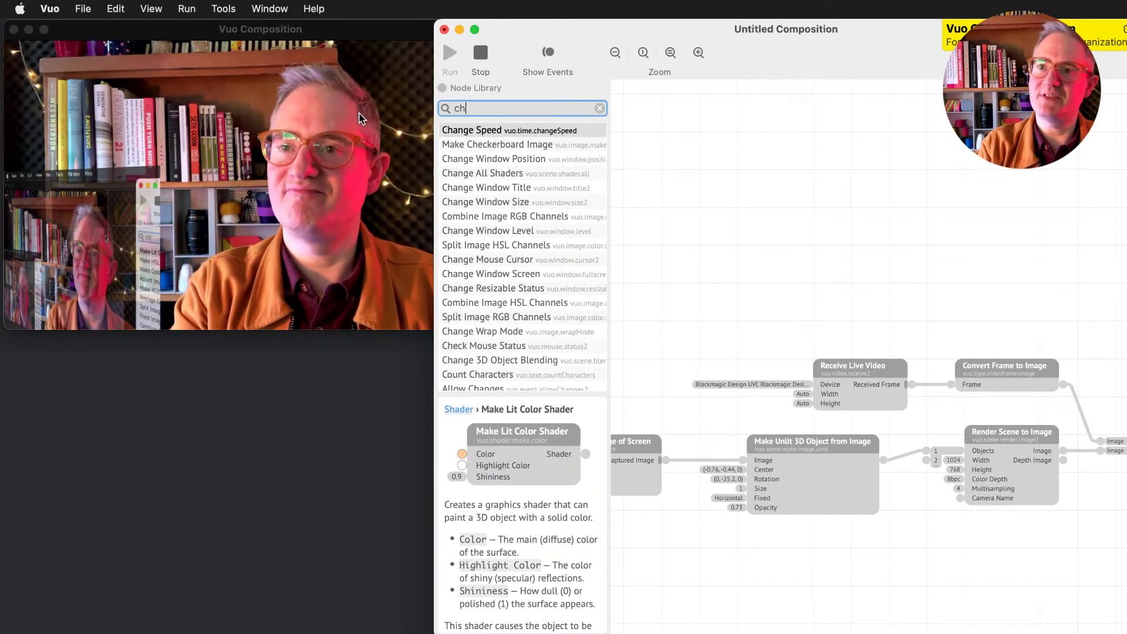
text(key)
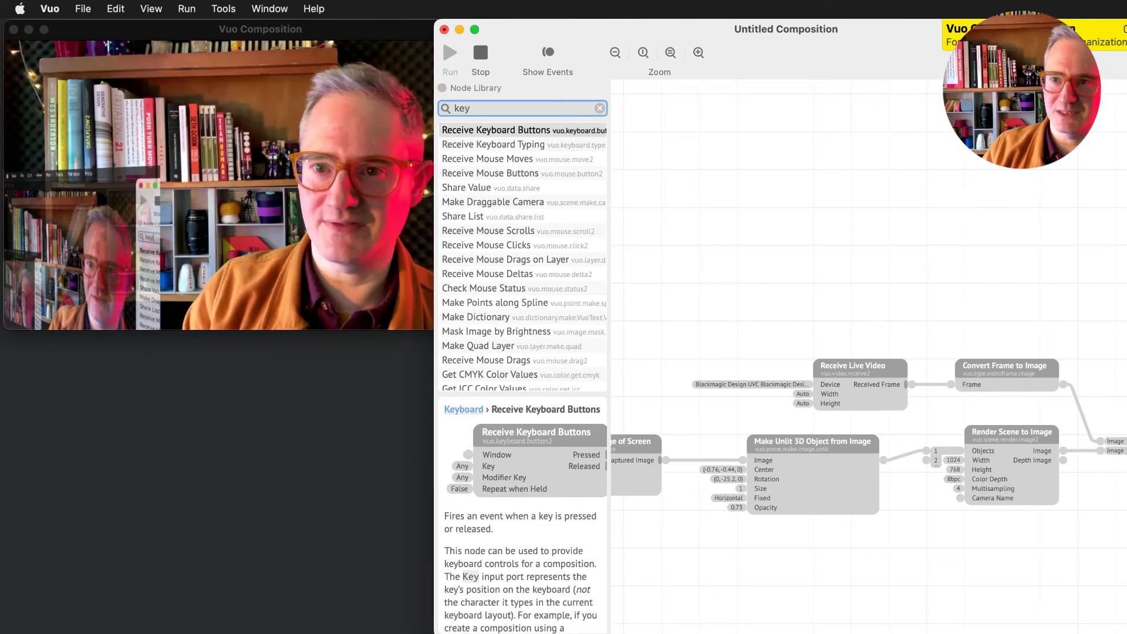
key(BackSpace)
key(BackSpace)
key(BackSpace)
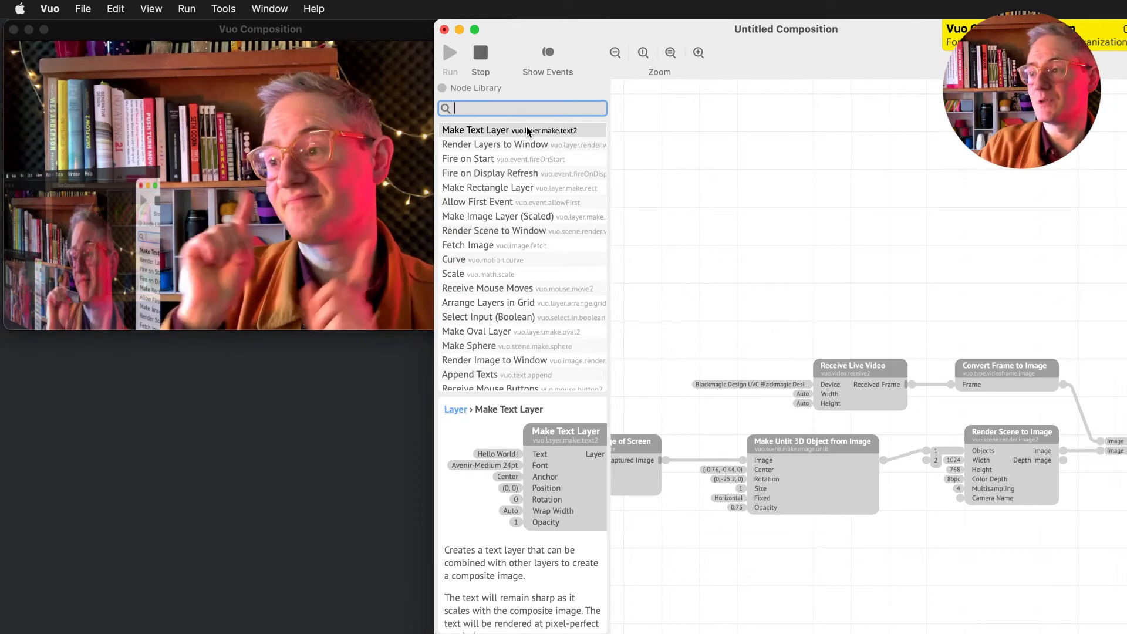
Switch to Chrome, search for "shadertoy chroma" in a new tab, and open the Chroma Key shader on Shadertoy.
drag(1126, 628, 528, 9)
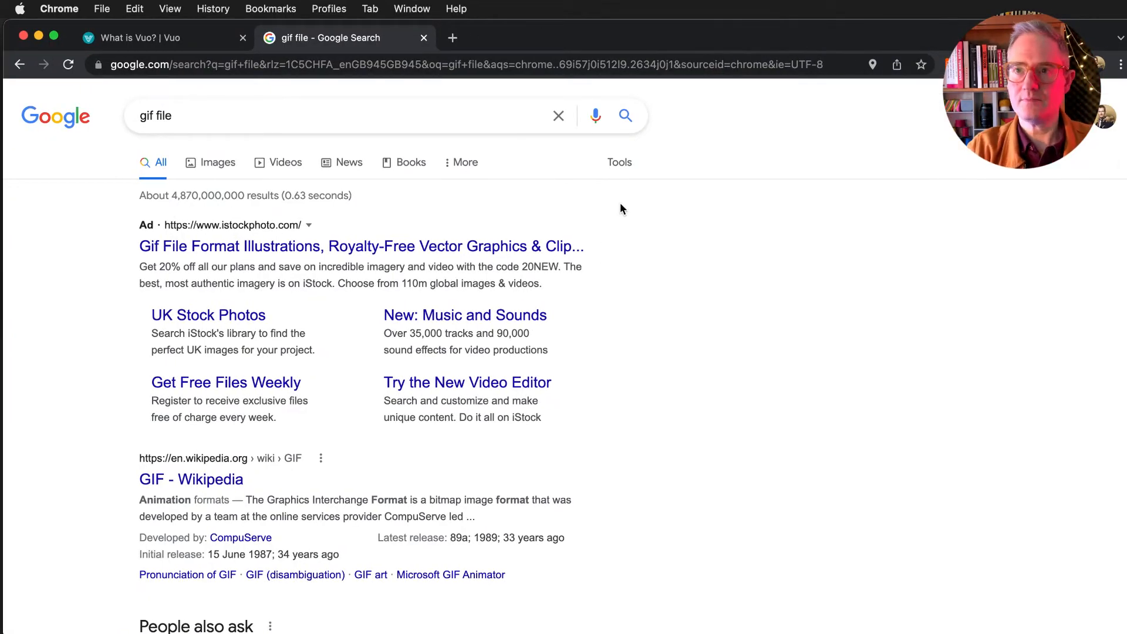
key(ctrl+t)
text(shaderyo)
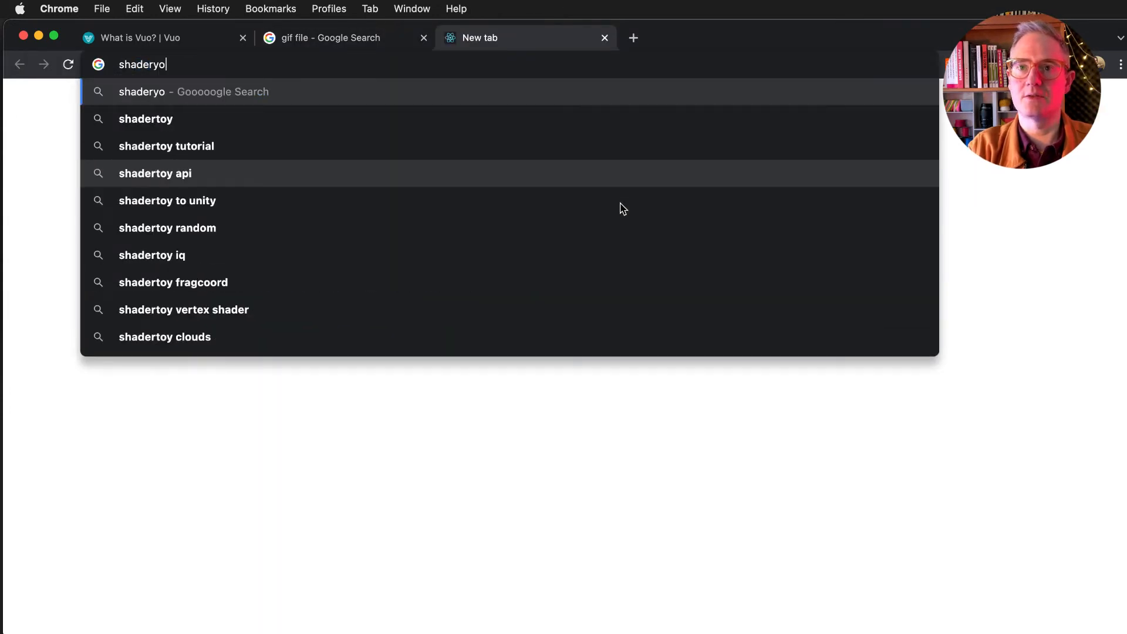
key(BackSpace)
key(BackSpace)
text(toy chroma)
key(Return)
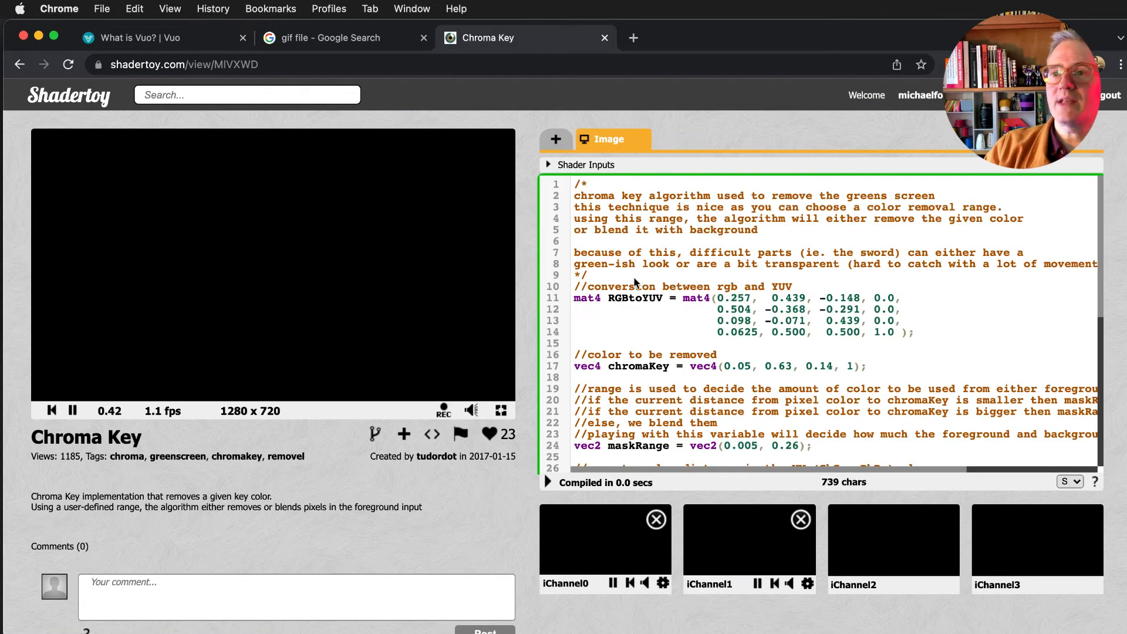
Examine the Chroma Key shader's source code, from the removal colour and mask range to the mainImage function.
scroll(704, 308, down, 6)
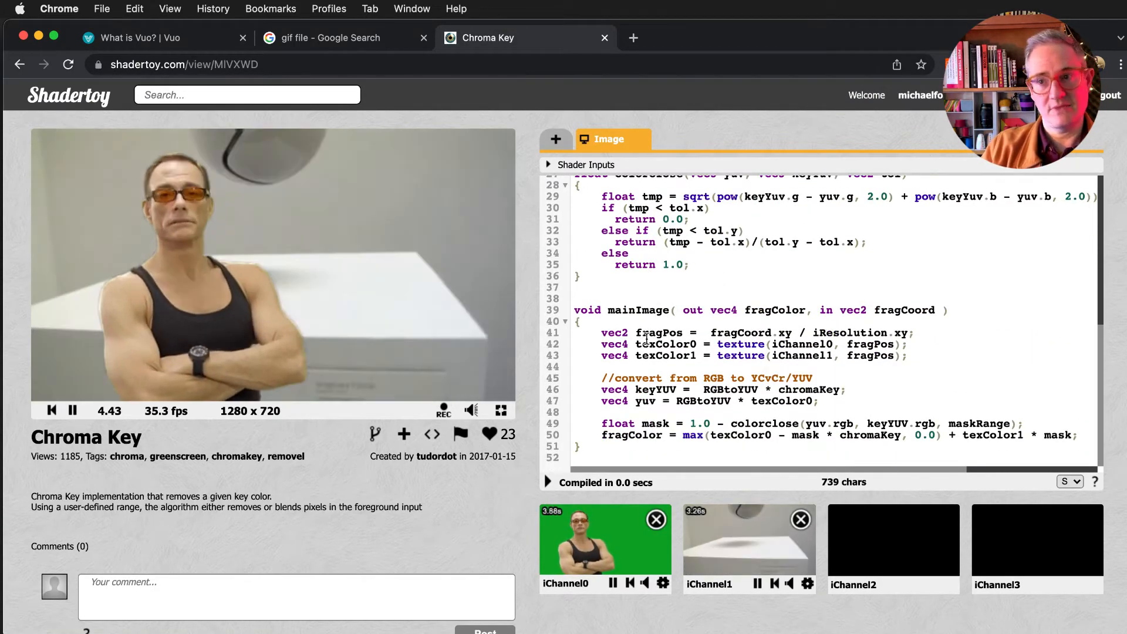
scroll(646, 339, up, 6)
drag(574, 183, 801, 433)
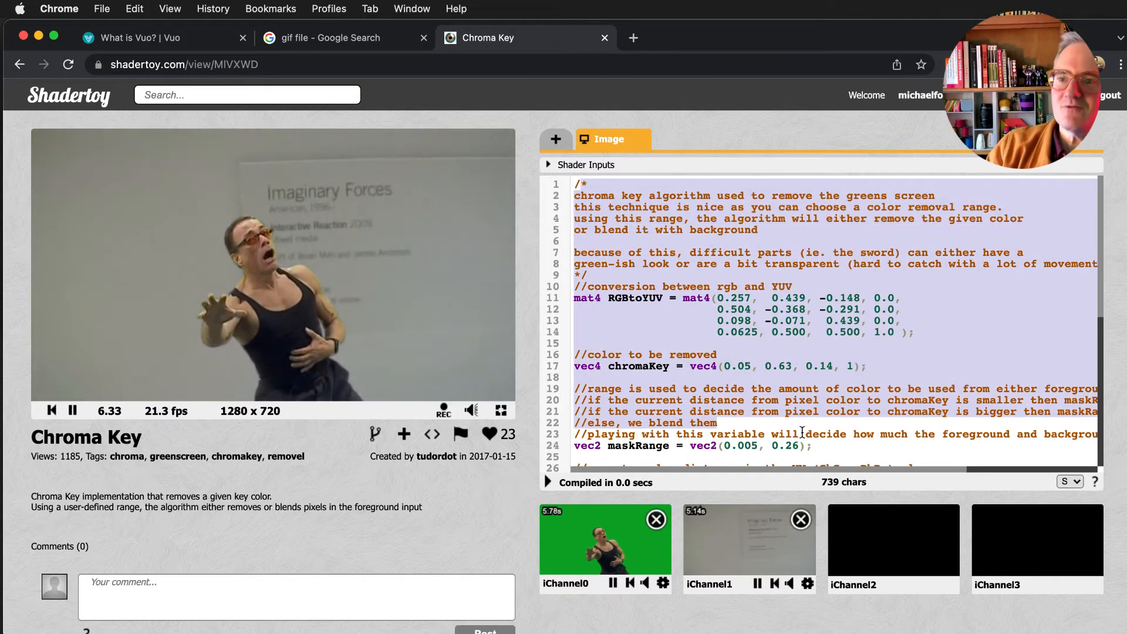
scroll(762, 425, down, 6)
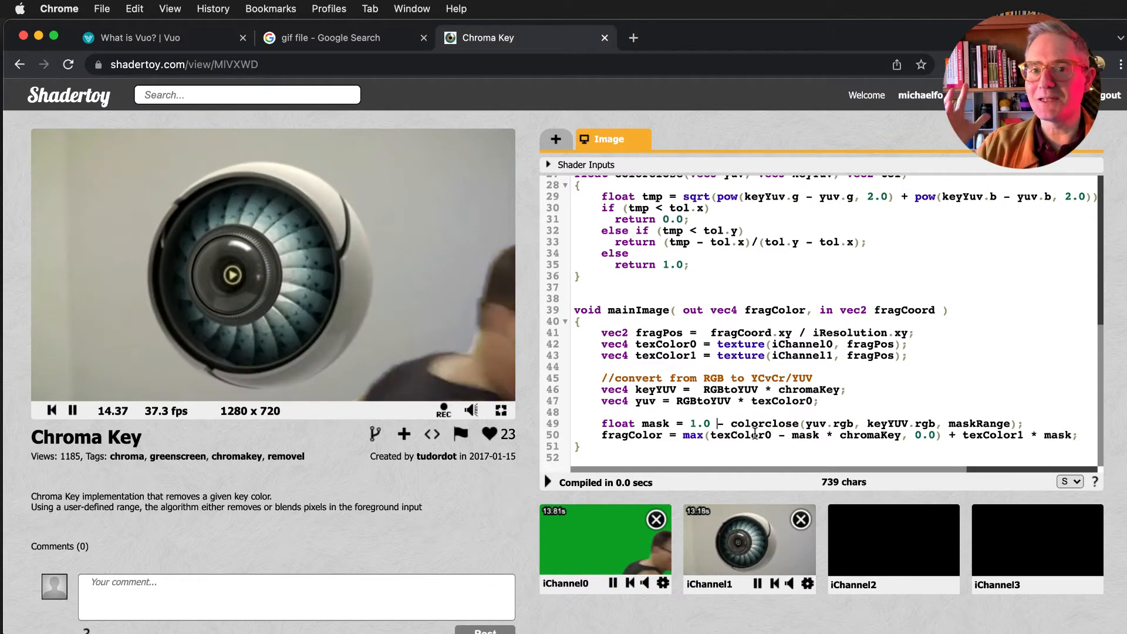
key(super+Tab)
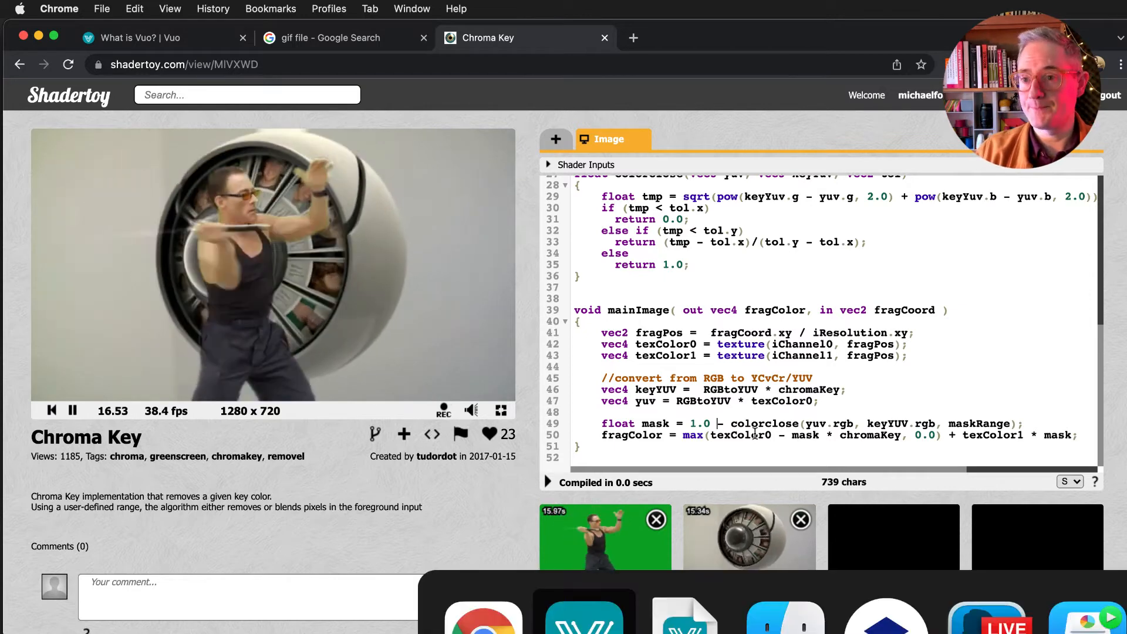
key(super+Tab)
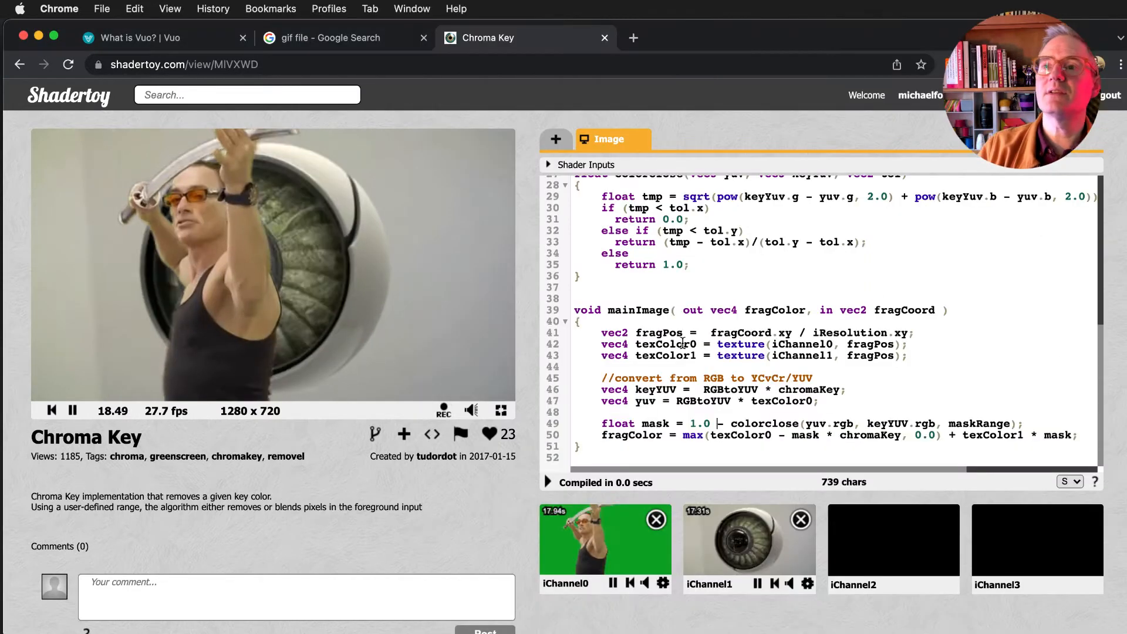
scroll(684, 305, up, 5)
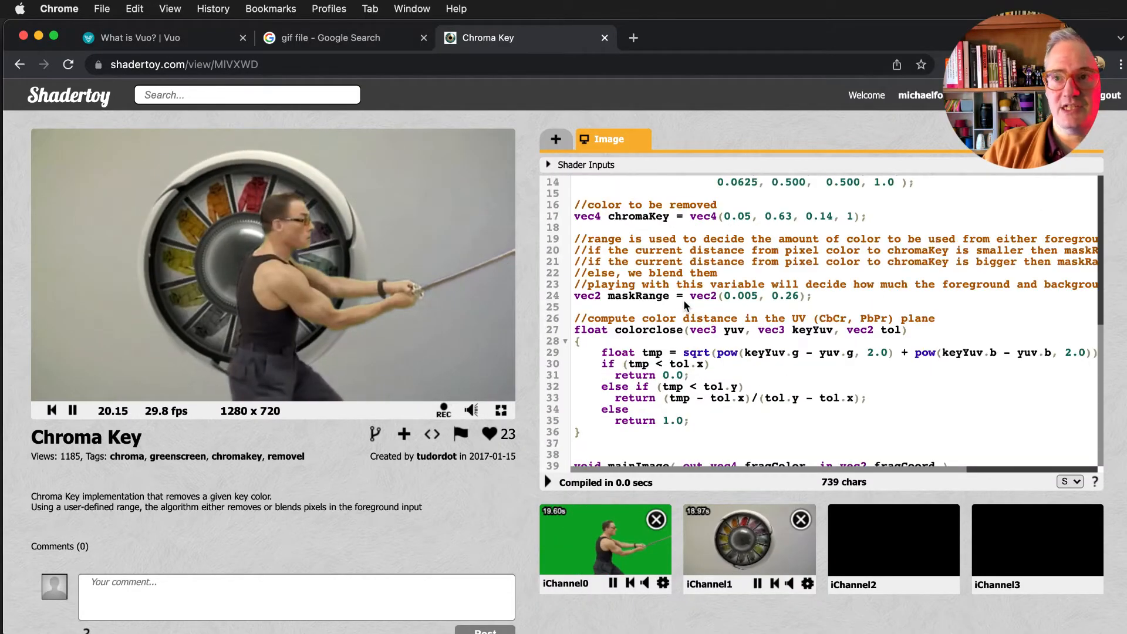
scroll(683, 300, down, 5)
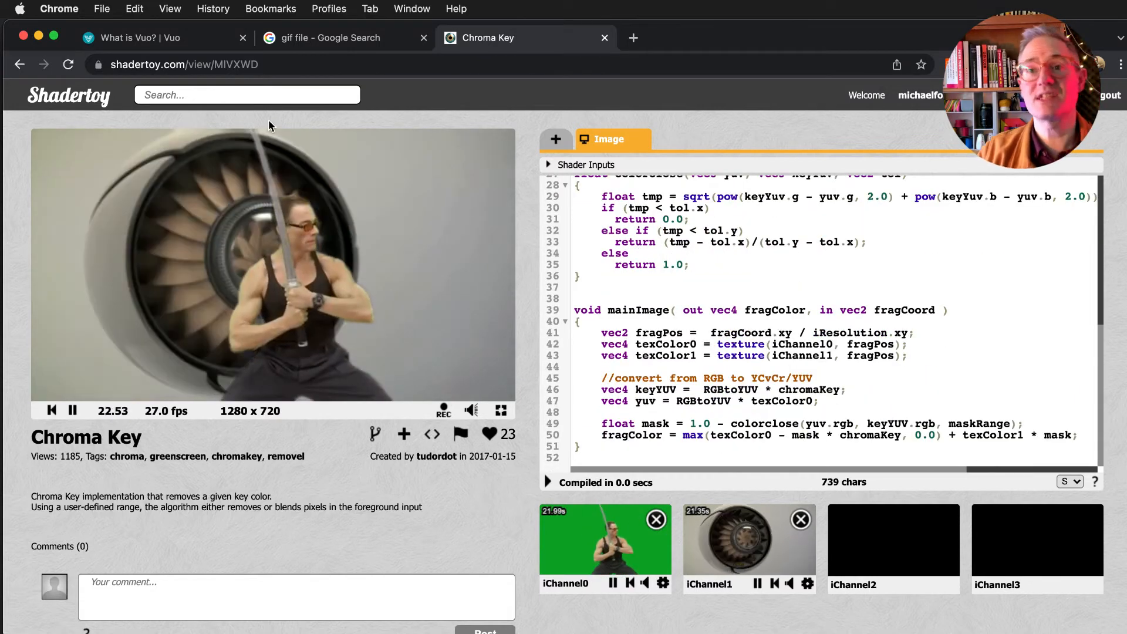
click(255, 96)
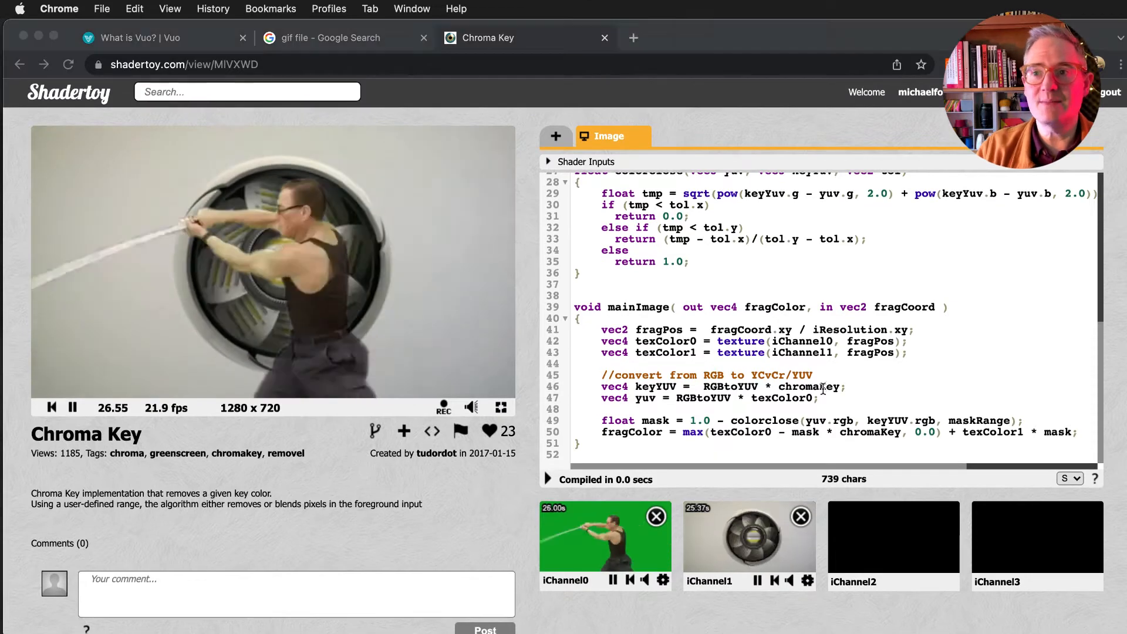
Examine the Chroma Key shader's code, preview and input channels on the Shadertoy page.
key(super+Tab)
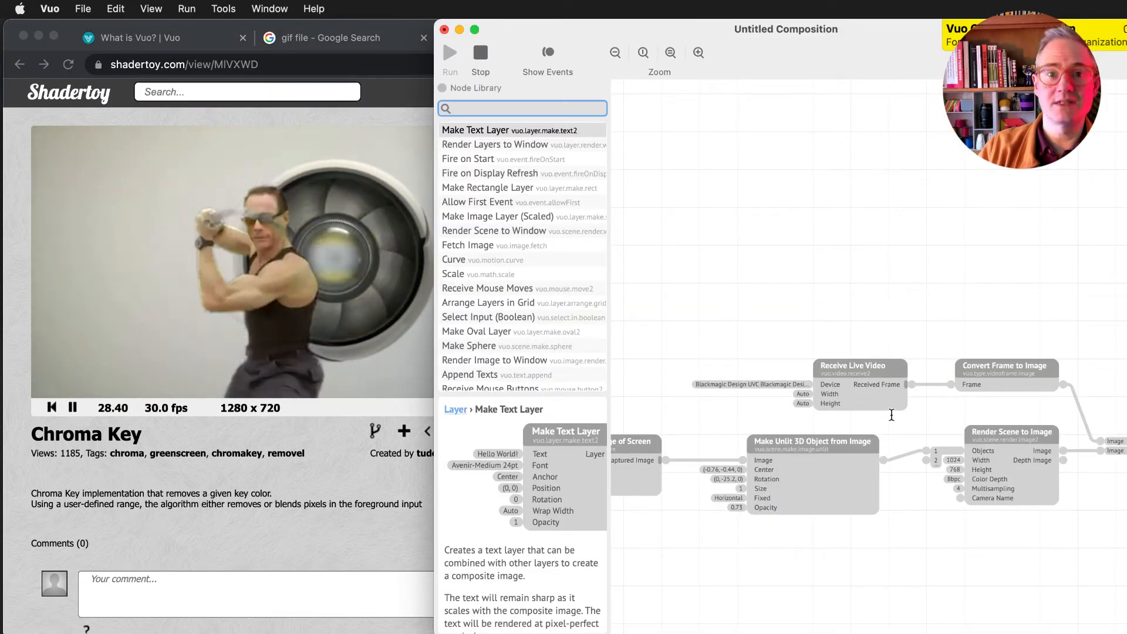
key(super+Tab)
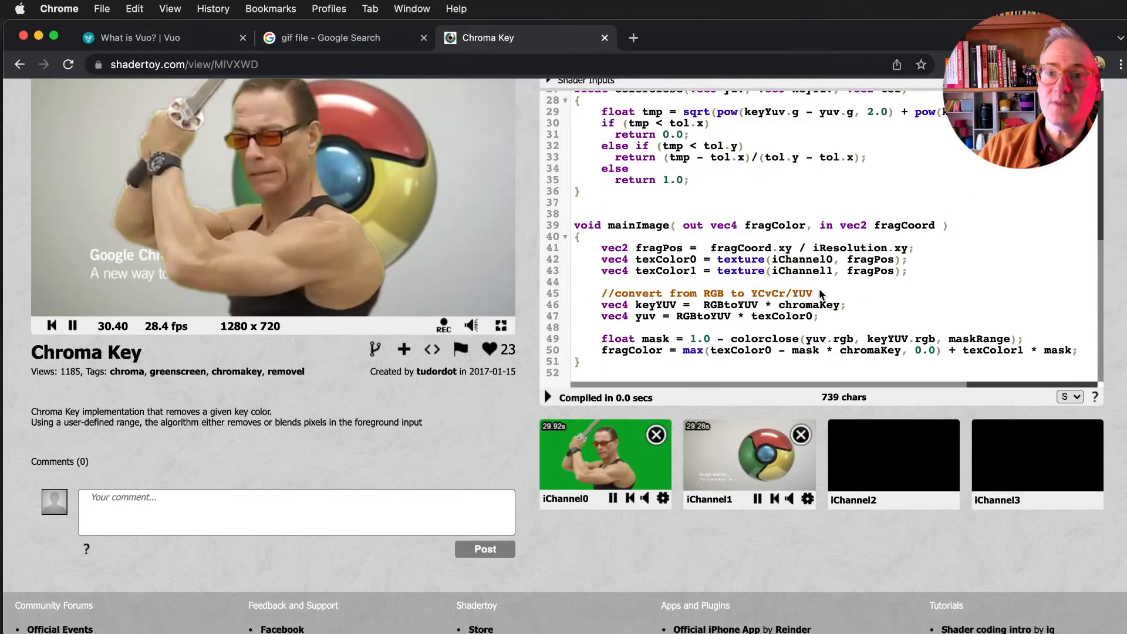
scroll(614, 371, down, 5)
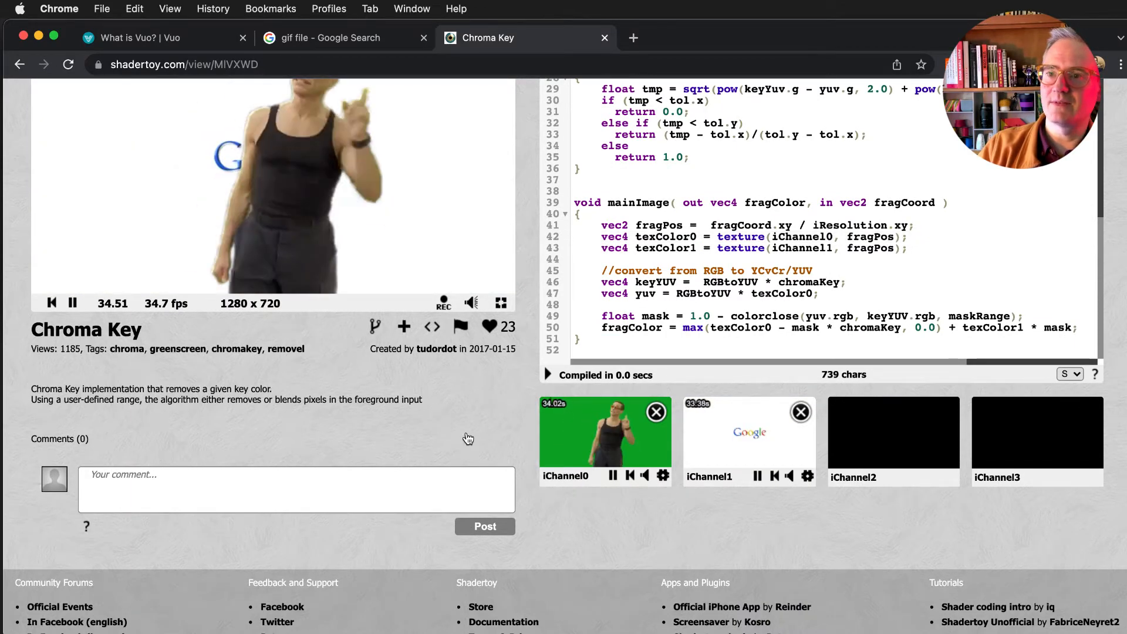
scroll(467, 438, up, 3)
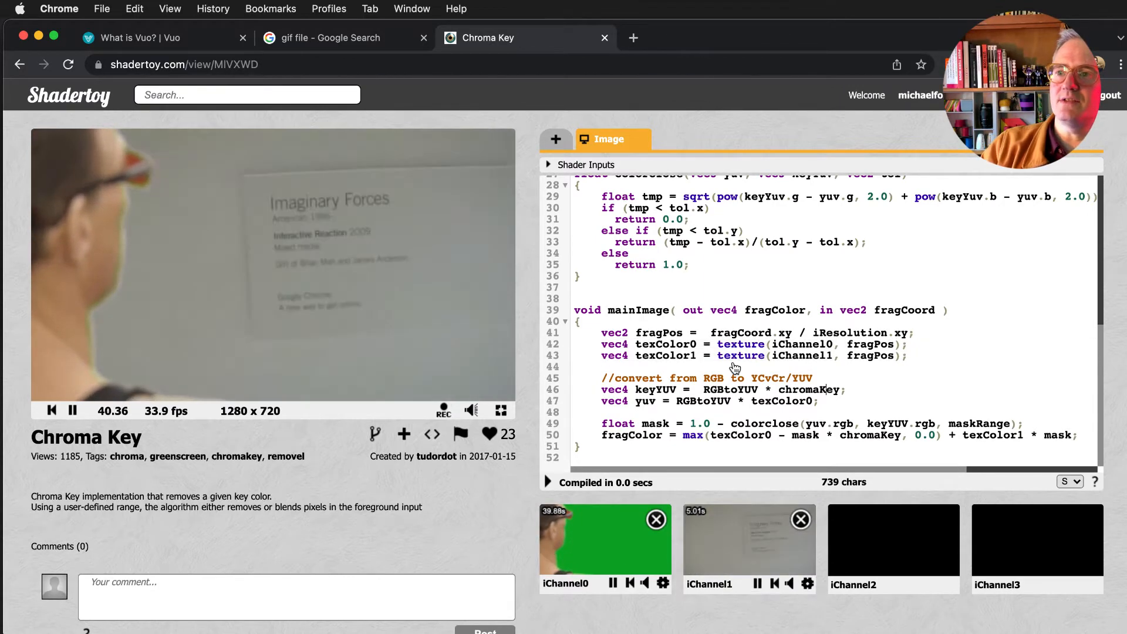
scroll(817, 405, down, 2)
scroll(818, 405, up, 1)
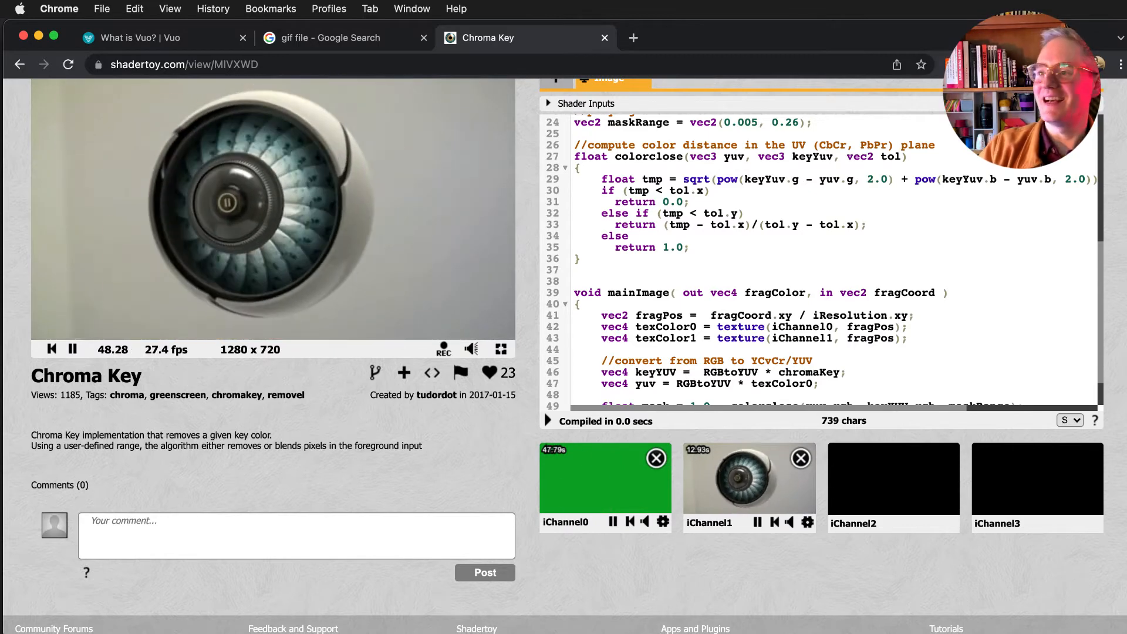
key(super+Tab)
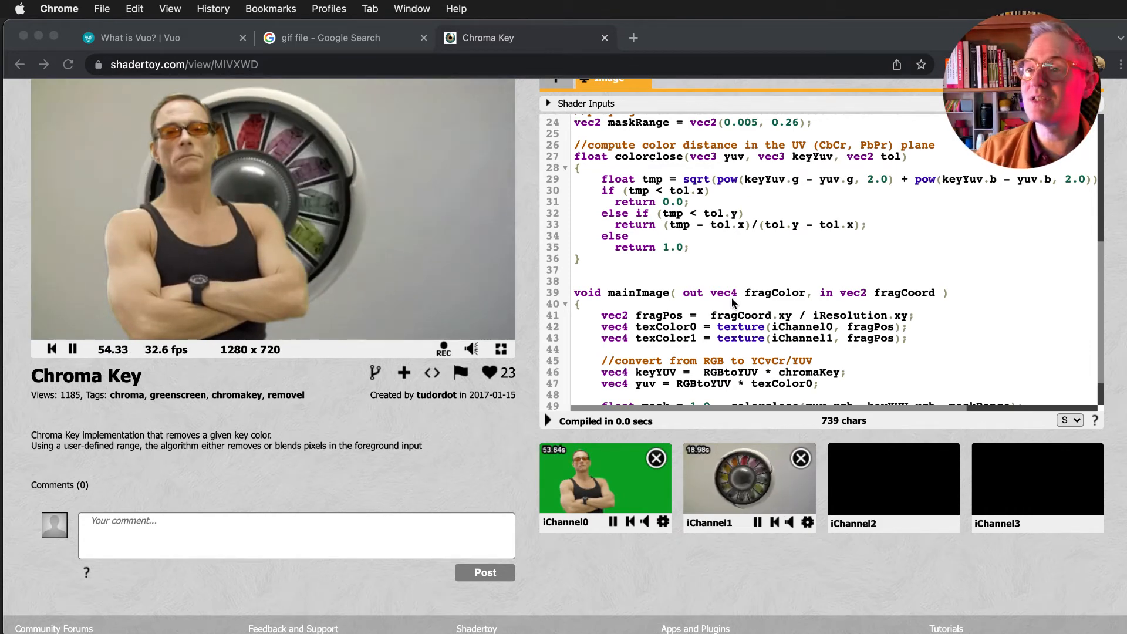
Copy the entire Chroma Key shader code from the Shadertoy editor.
click(866, 372)
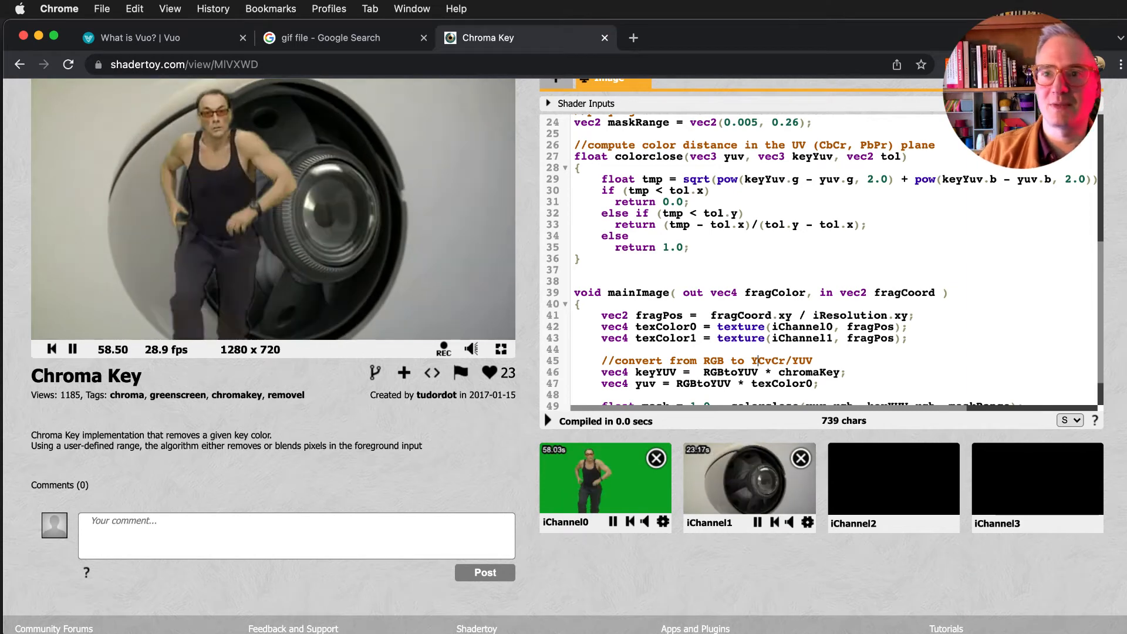
scroll(895, 345, down, 3)
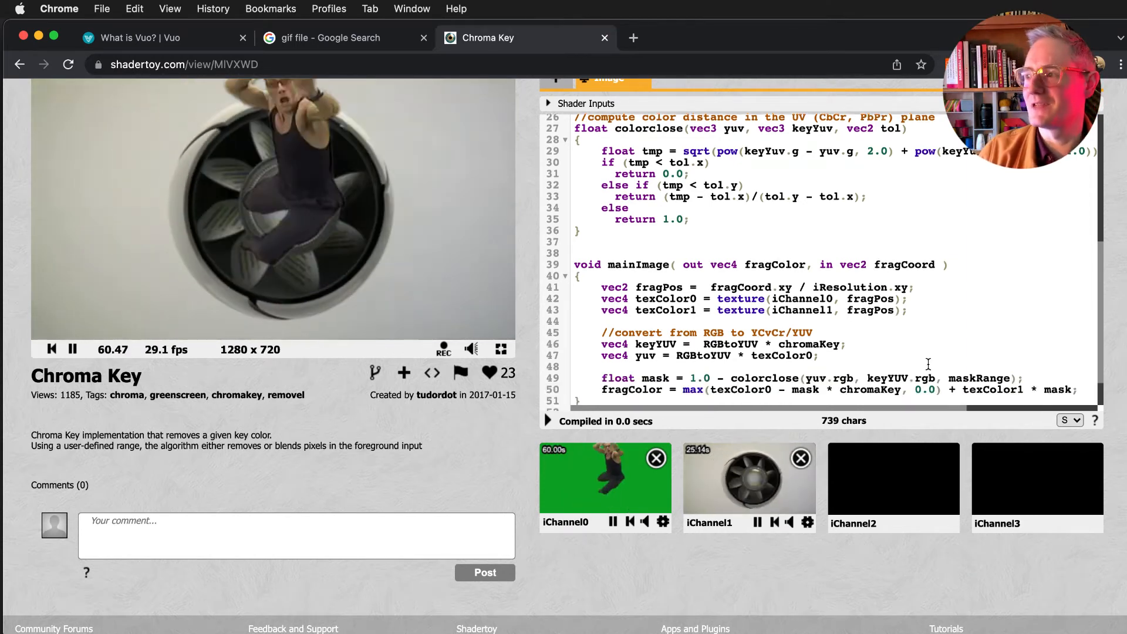
scroll(939, 357, up, 8)
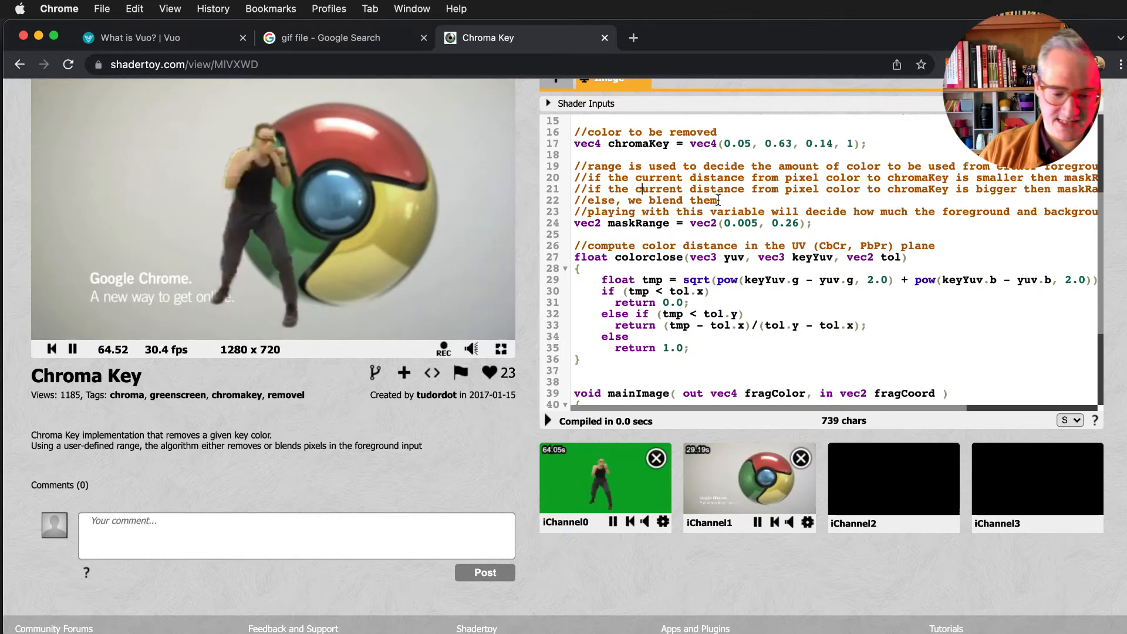
key(super+a)
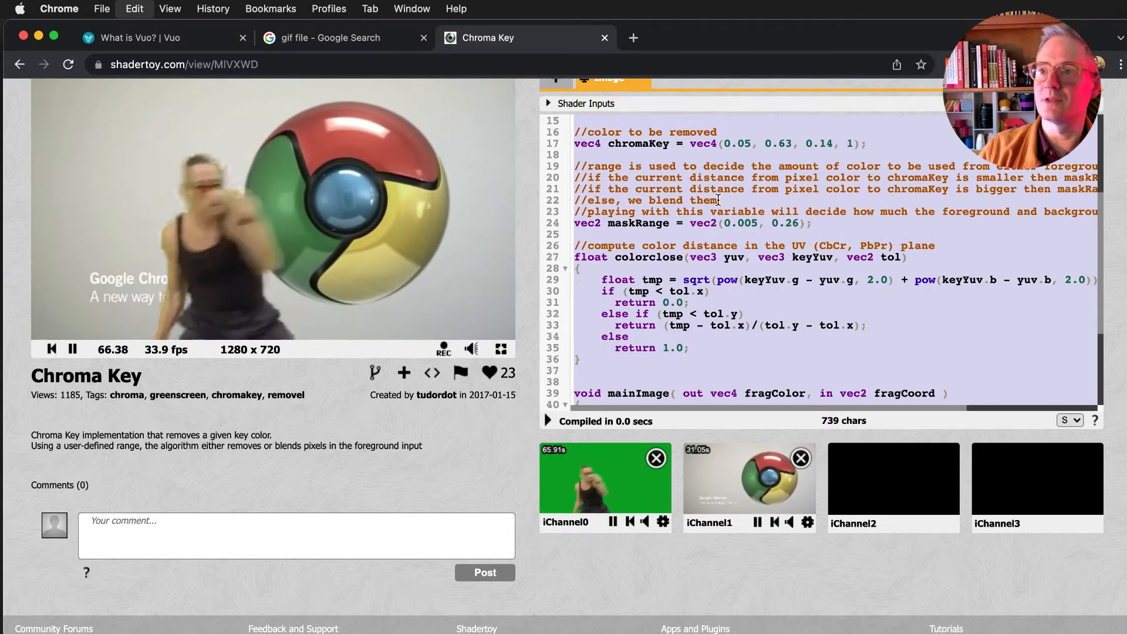
Close the Chroma Key page, bring up the "What is Vuo?" page and switch to the Vuo composition.
click(604, 37)
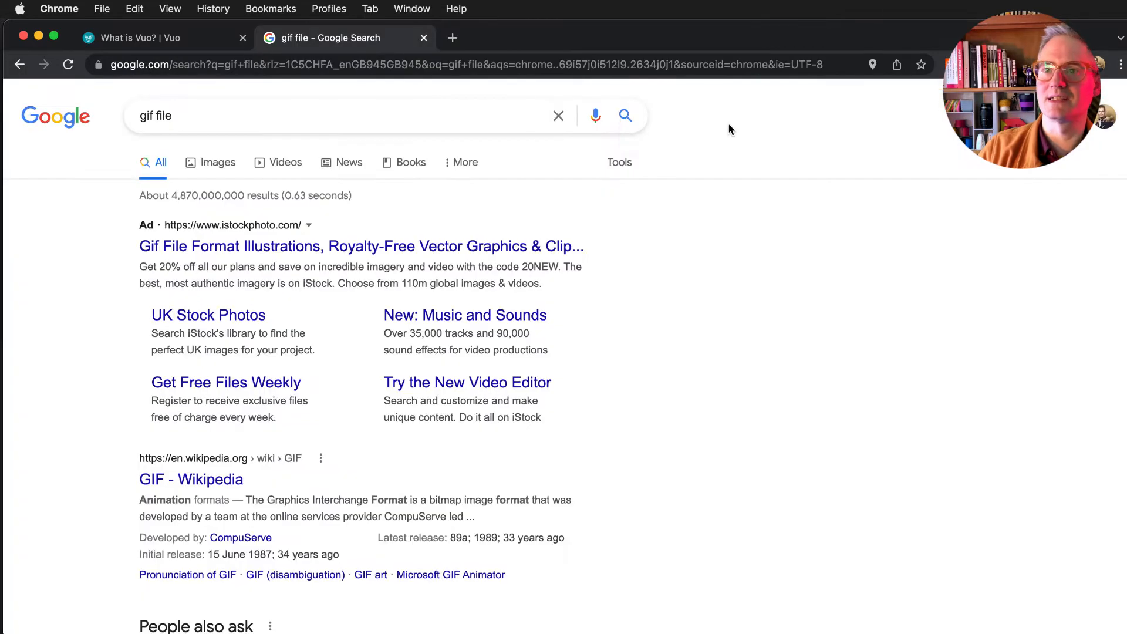
click(174, 37)
key(super+Tab)
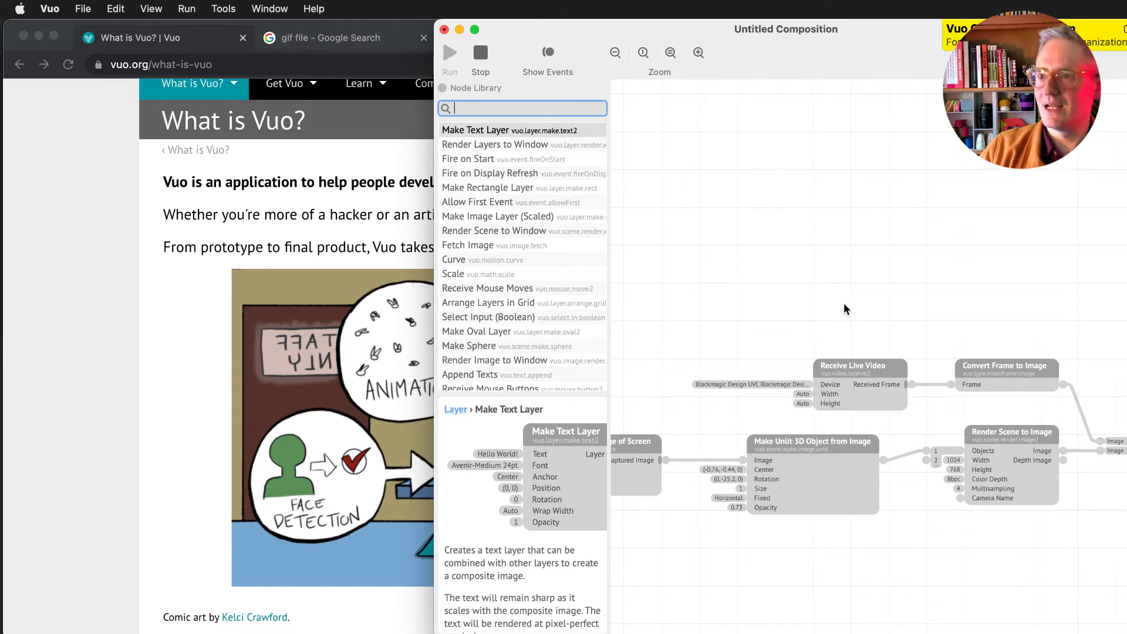
Search the node library for "shadertoy" and place a Make Image with Shadertoy node below the Render Scene to Image node.
scroll(843, 303, right, 3)
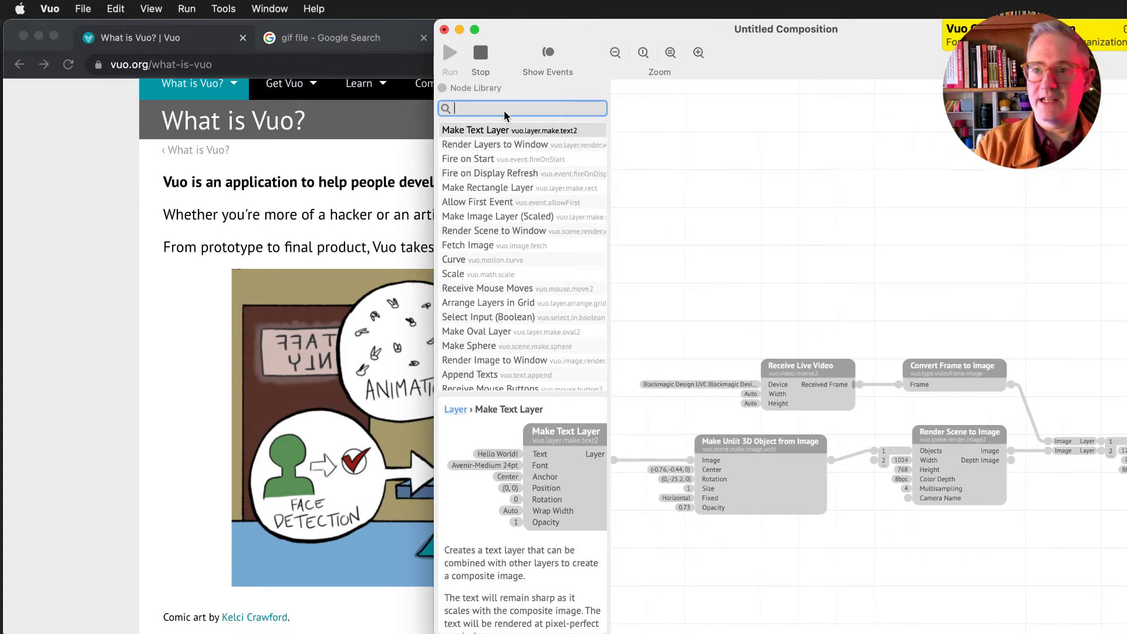
text(shaderto)
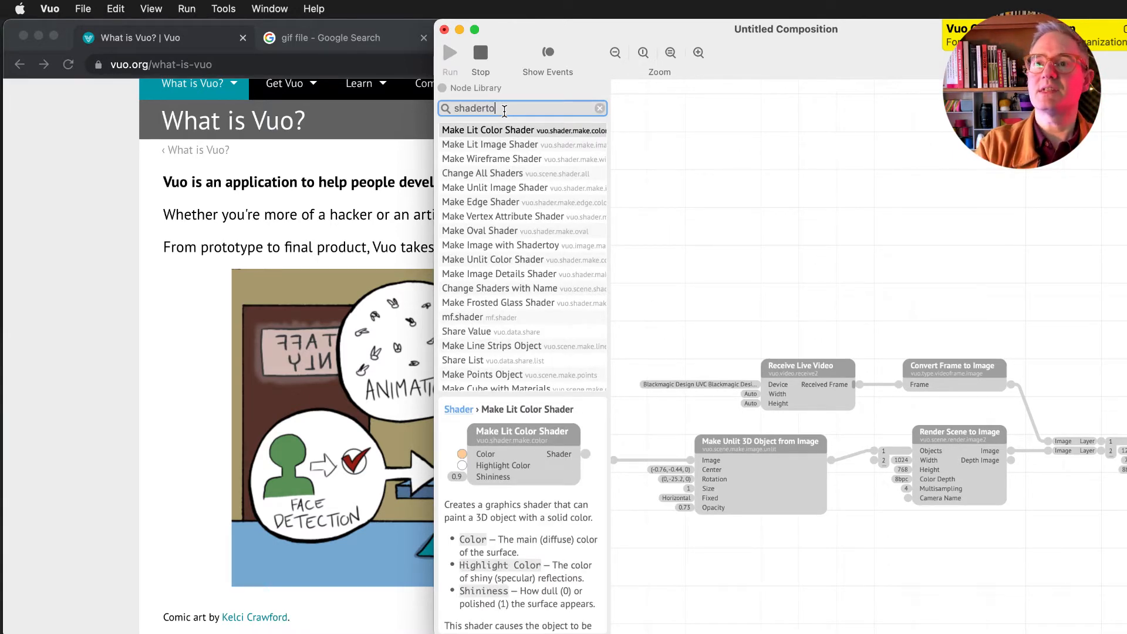
text(y)
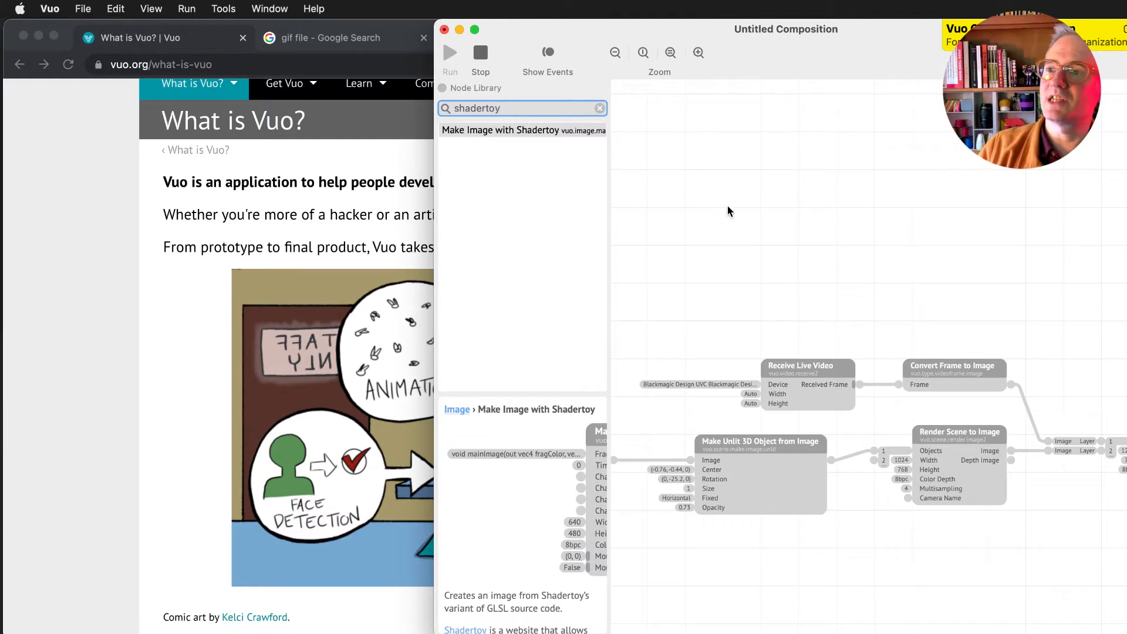
drag(890, 515, 930, 588)
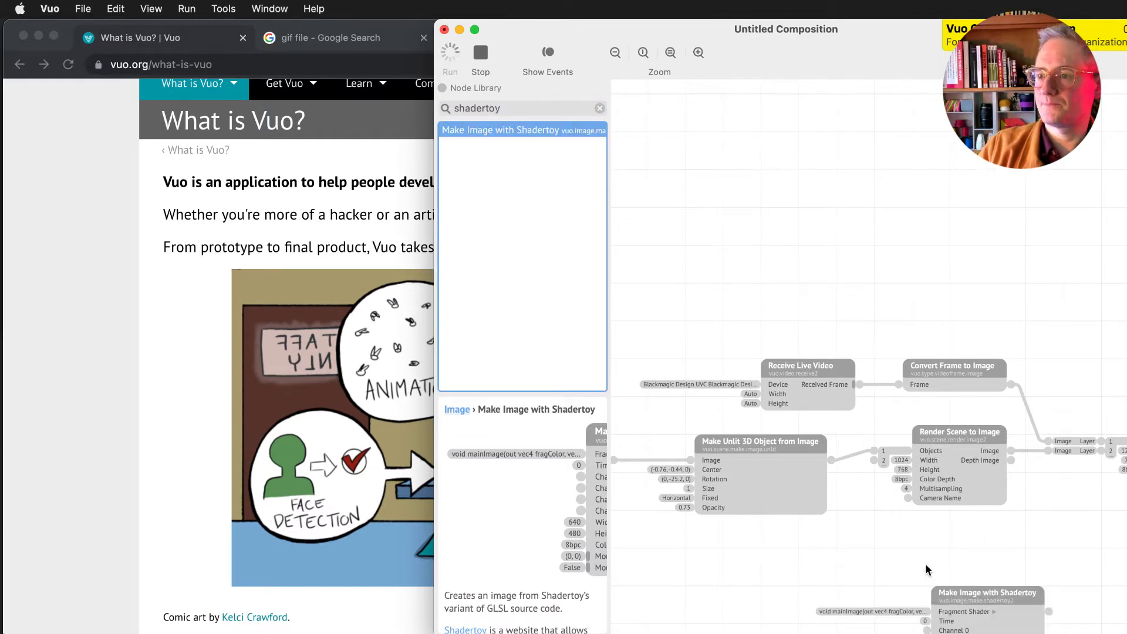
scroll(926, 564, down, 5)
scroll(925, 565, right, 4)
drag(890, 440, 826, 410)
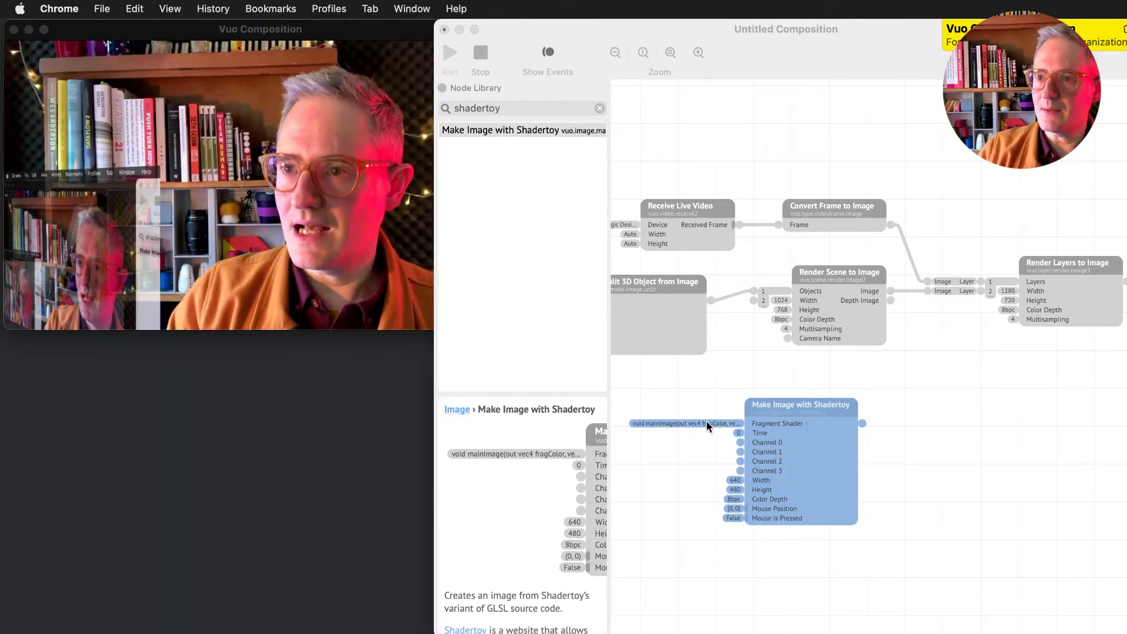
Replace the Fragment Shader code of the Make Image with Shadertoy node with the copied chroma key code.
click(706, 421)
key(ctrl+a)
key(ctrl+v)
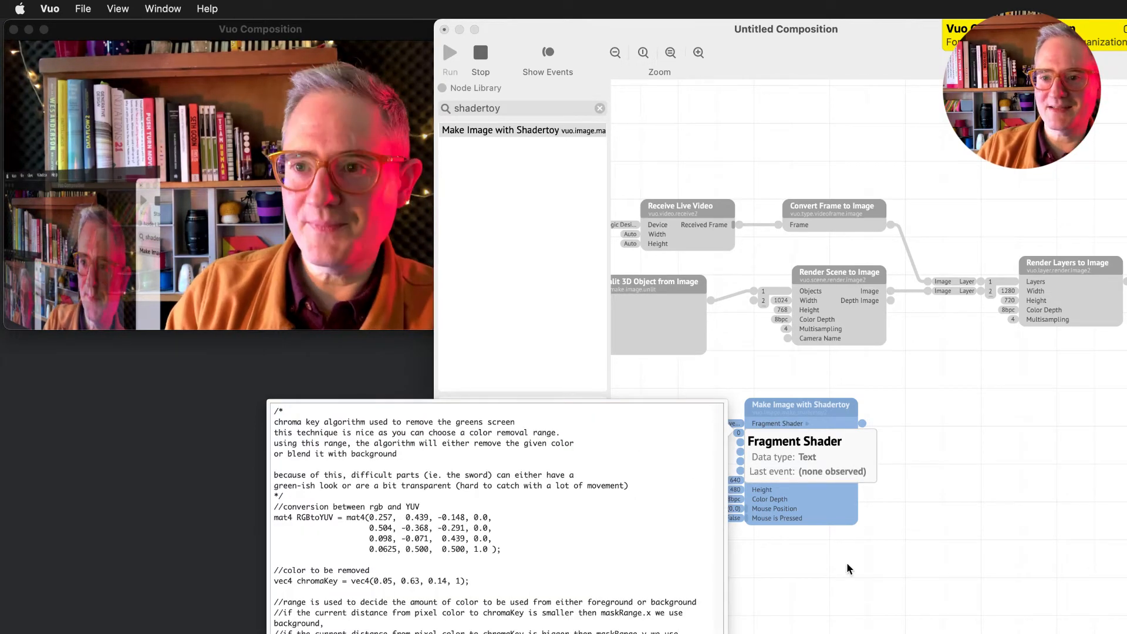
click(879, 564)
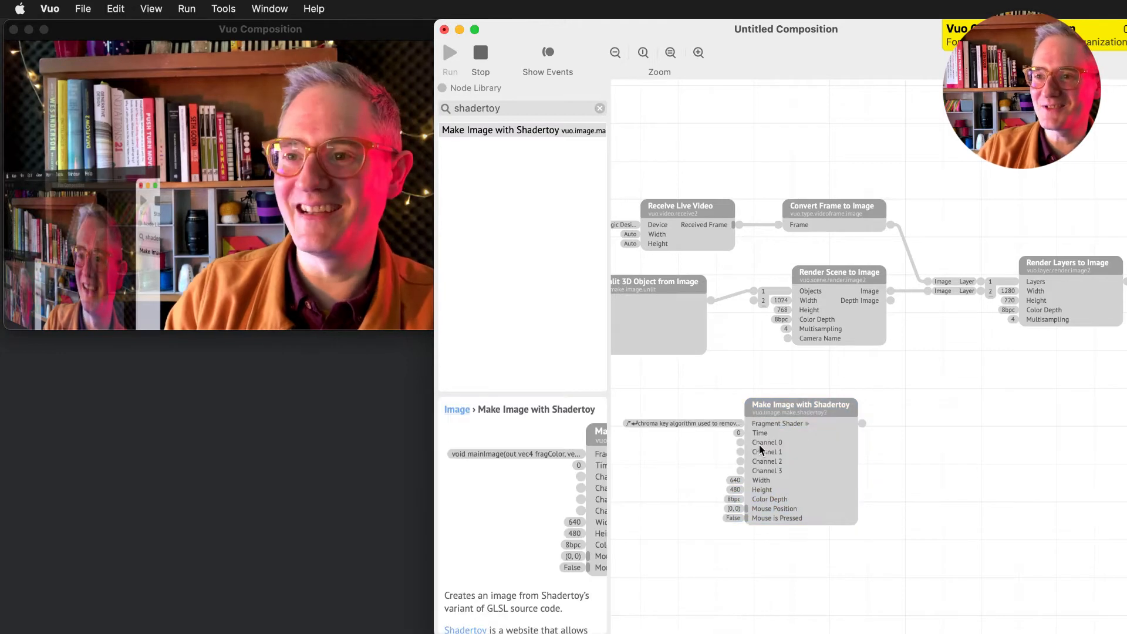
Move the Make Image with Shadertoy node directly beneath Render Scene to Image and inspect its Channel 0 input.
mouse_move(667, 424)
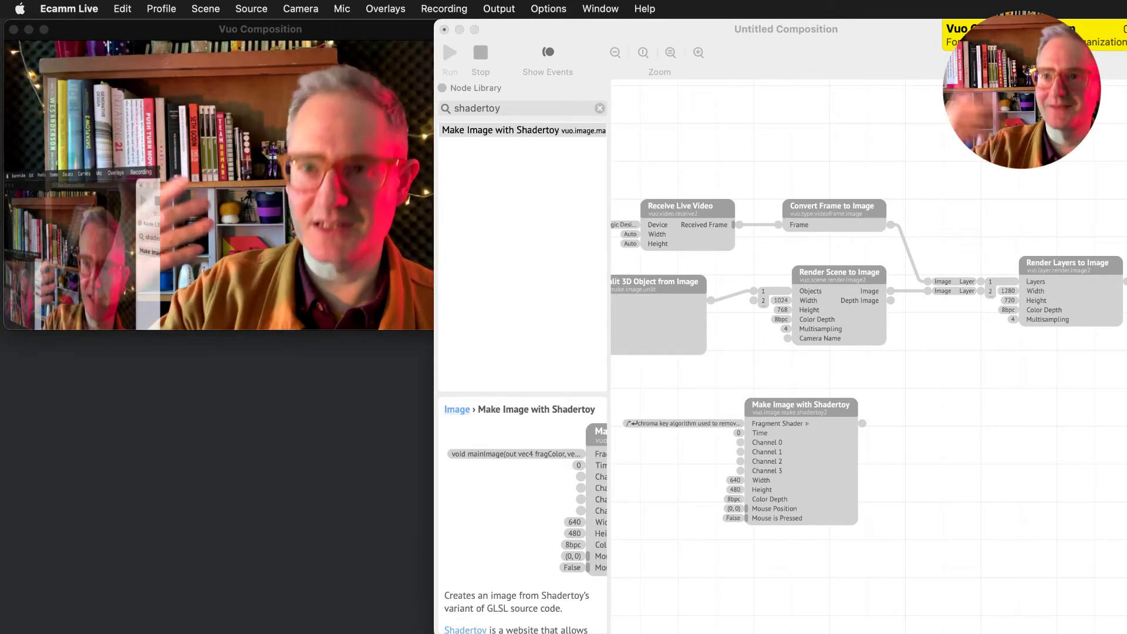
click(820, 409)
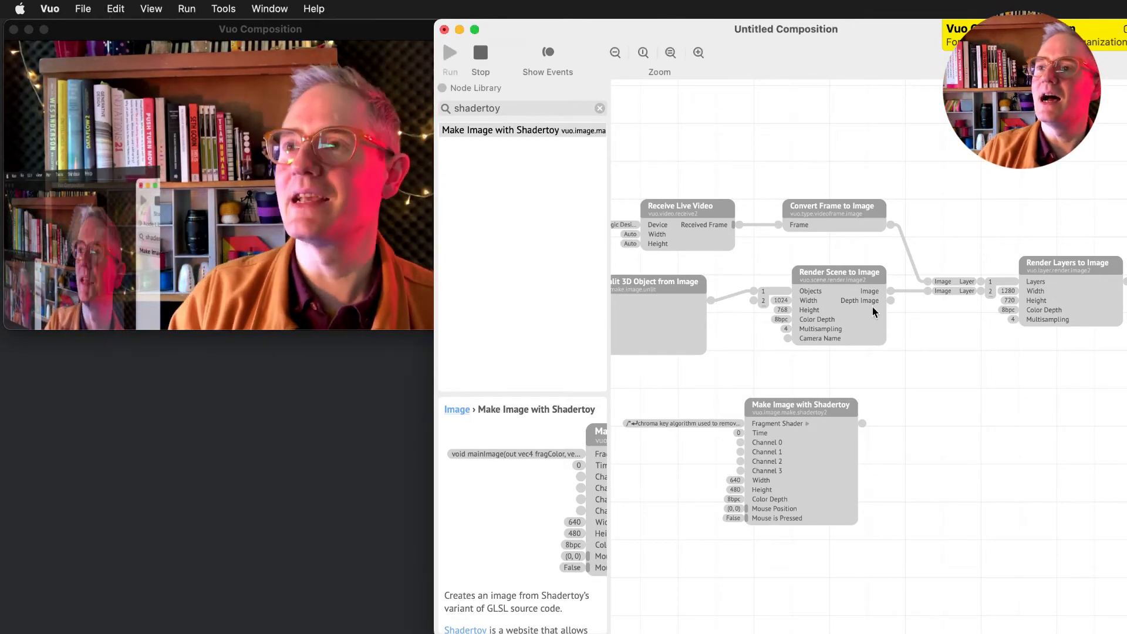
drag(820, 409, 867, 399)
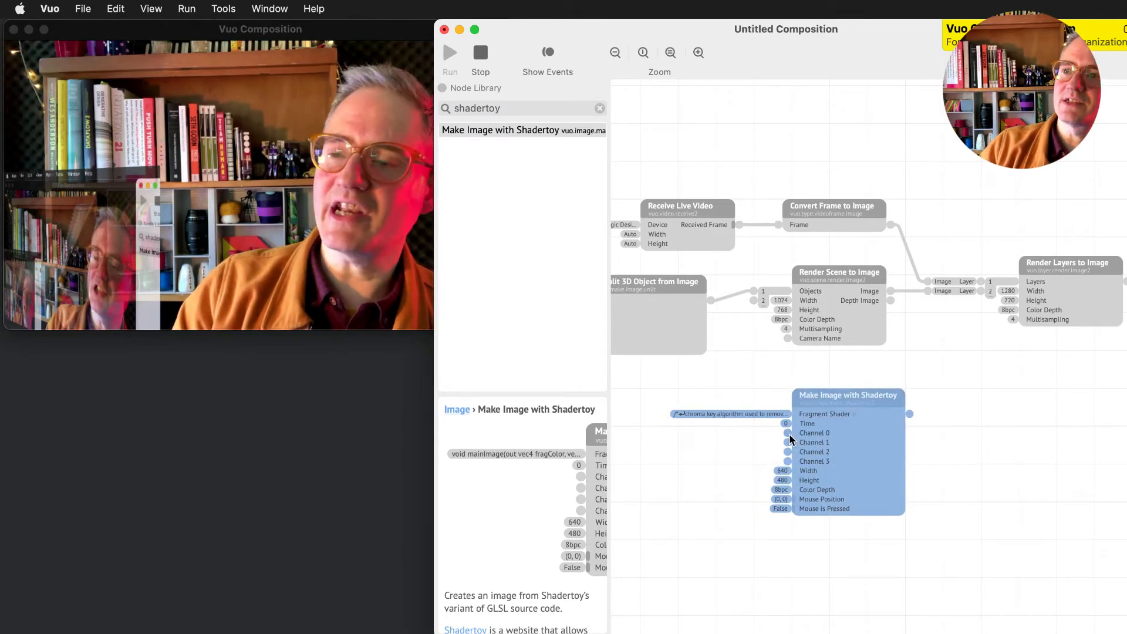
mouse_move(789, 434)
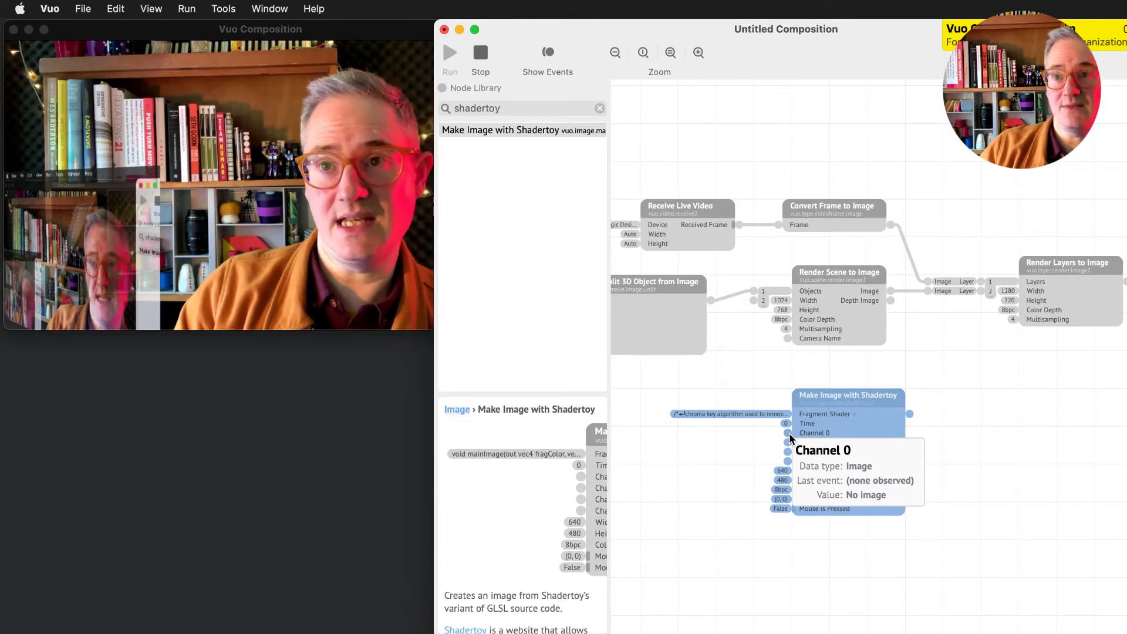
click(749, 451)
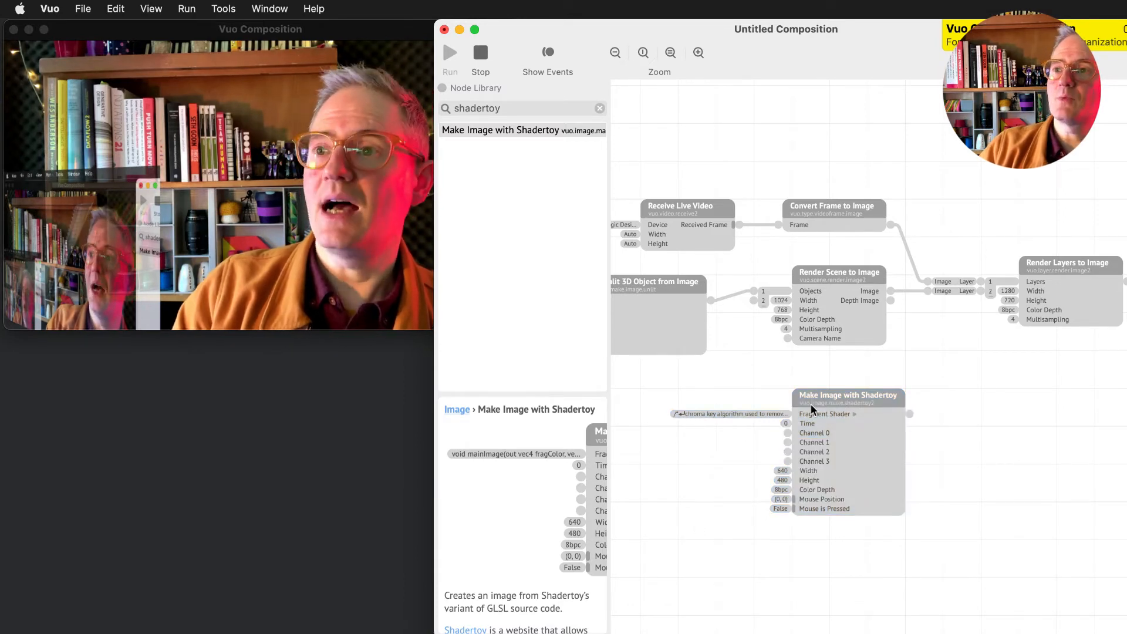
drag(811, 405, 820, 385)
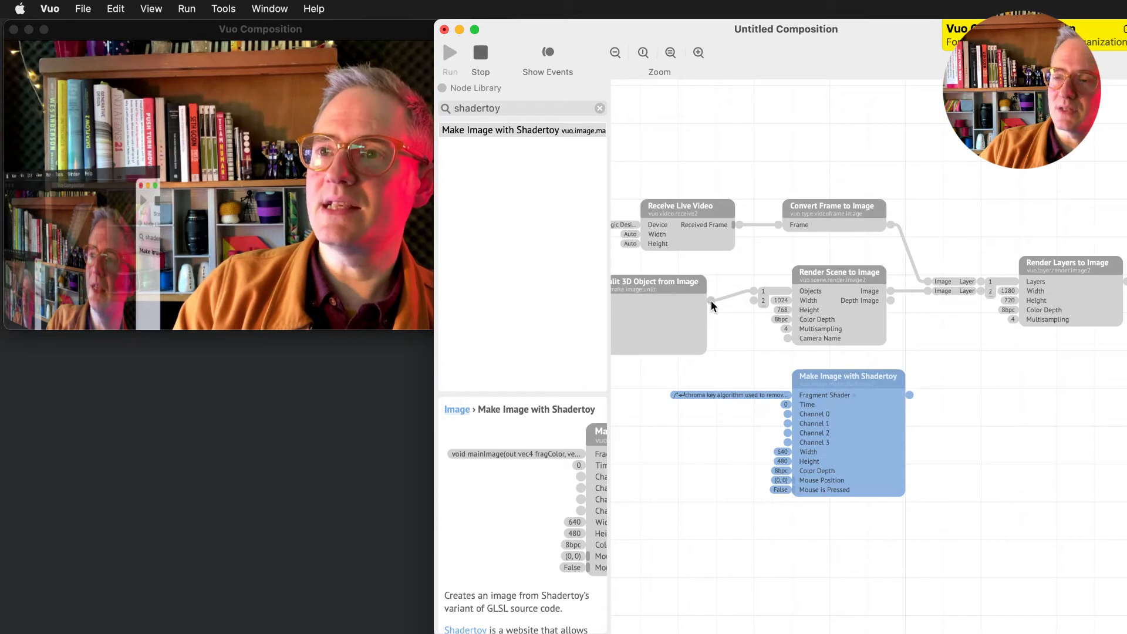
Reposition the Make Image with Shadertoy node beneath the Make Unlit 3D Object from Image node.
drag(710, 301, 704, 346)
scroll(714, 304, left, 3)
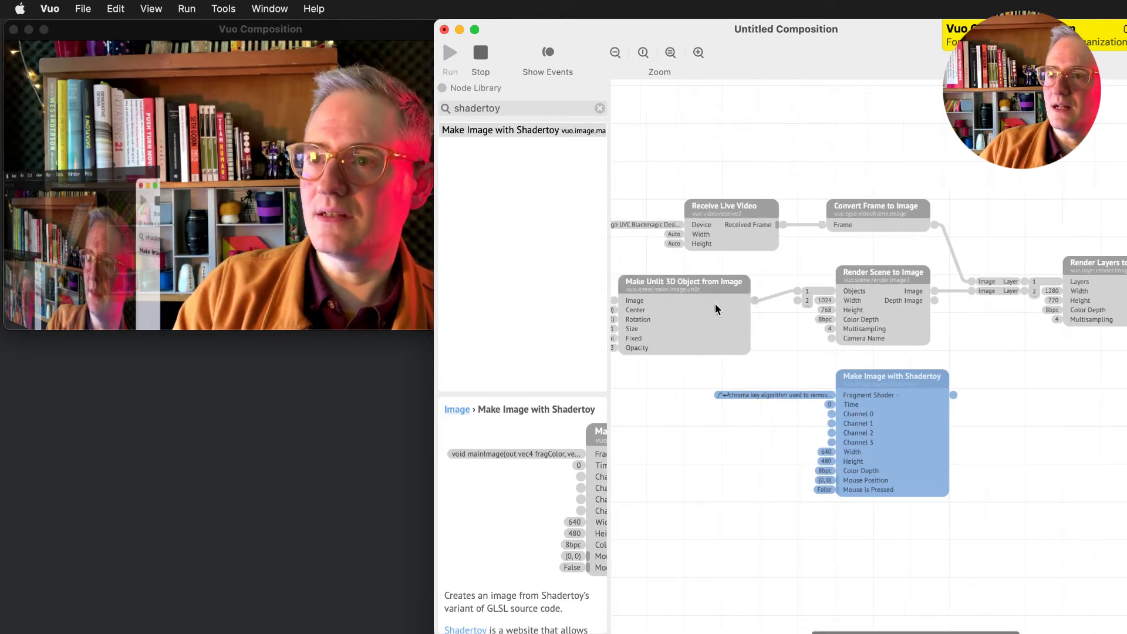
click(730, 287)
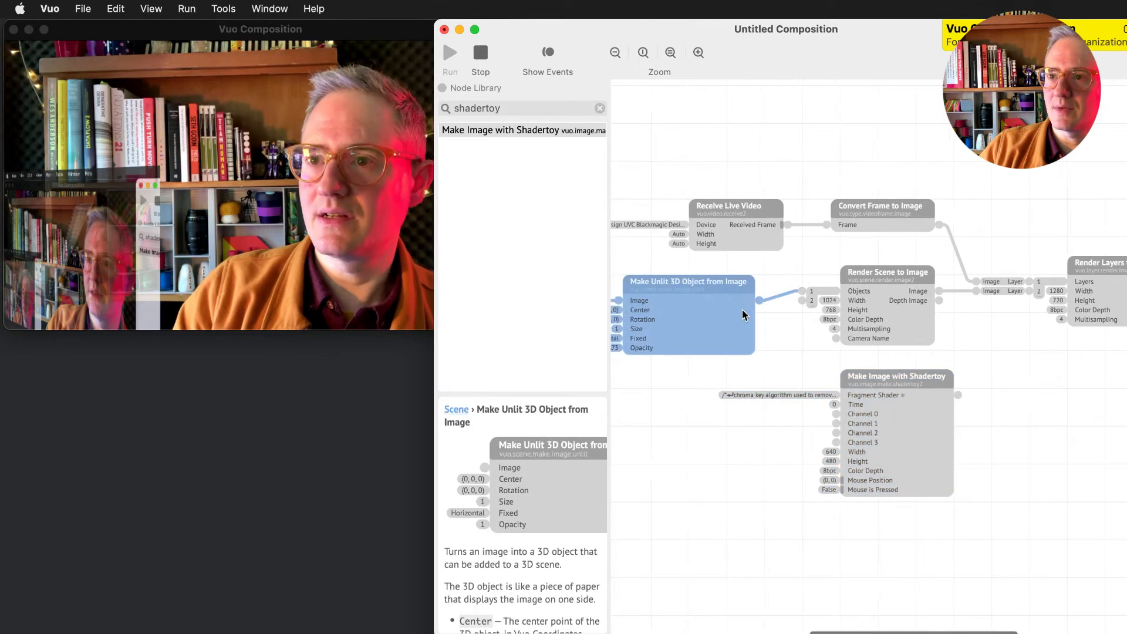
scroll(741, 308, left, 5)
drag(985, 376, 810, 404)
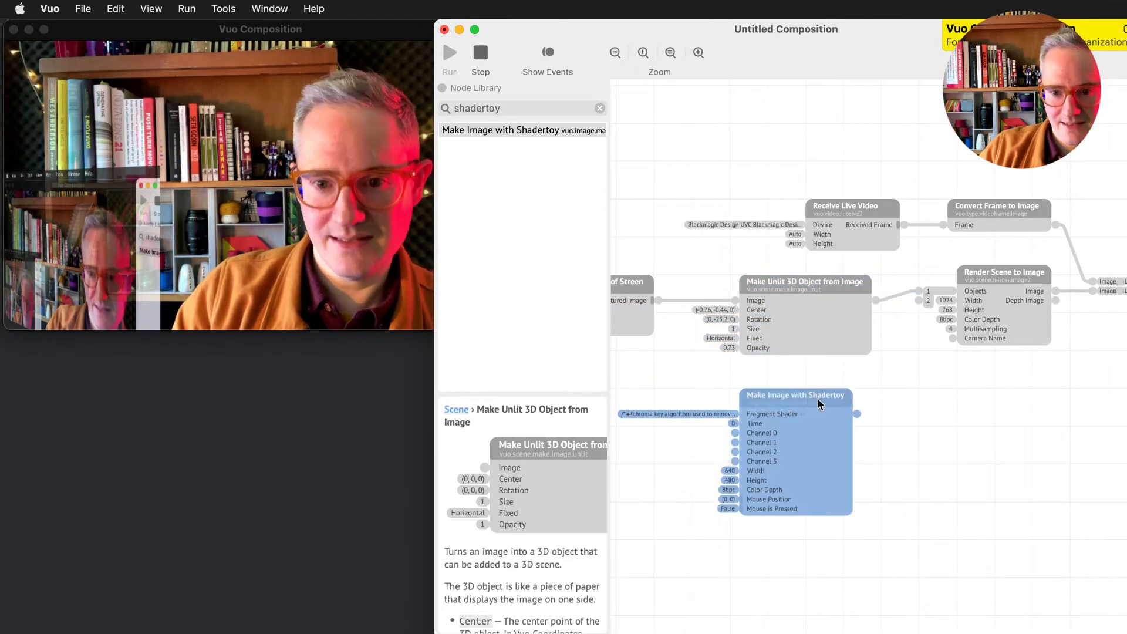
scroll(840, 401, left, 3)
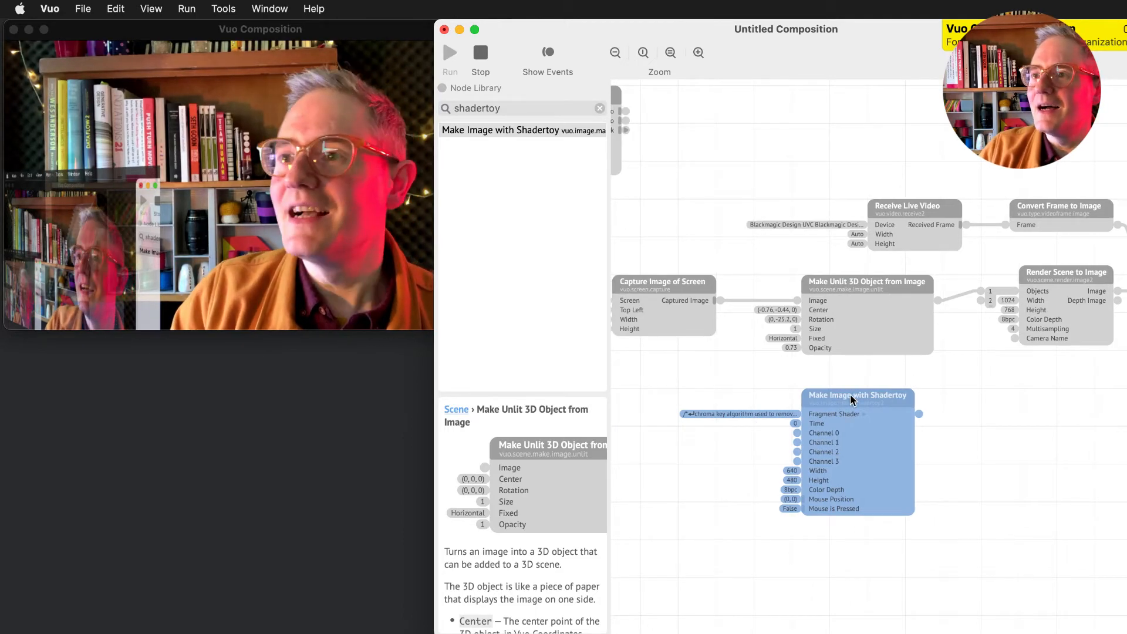
drag(852, 399, 824, 390)
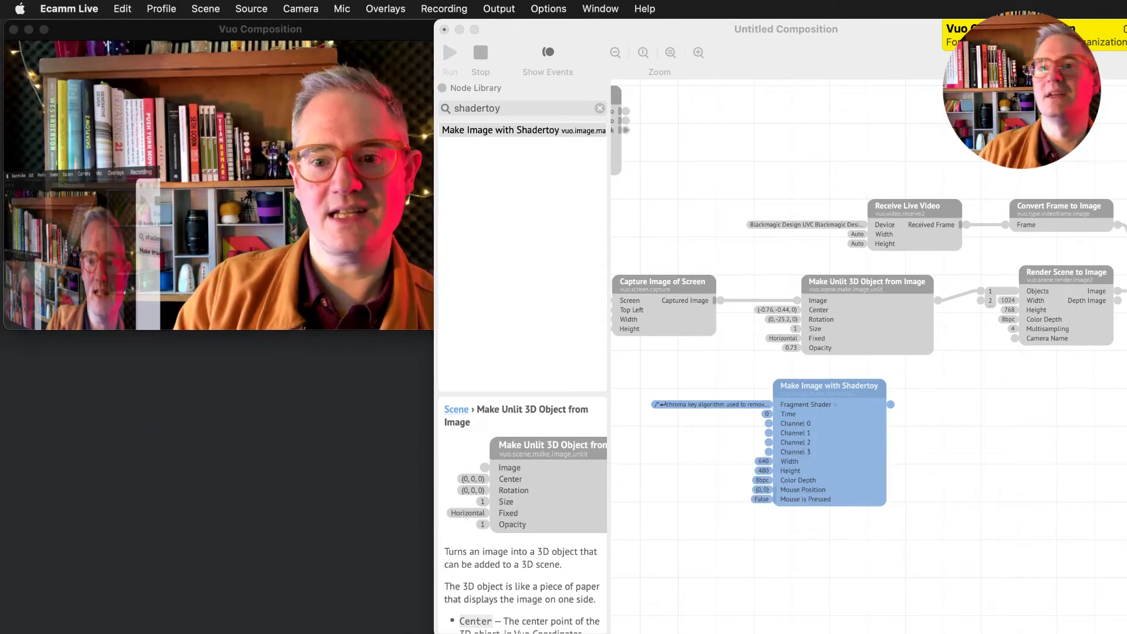
Try feeding the Captured Image of Capture Image of Screen into the Shadertoy node's Channel 0, and remove that connection again.
click(835, 394)
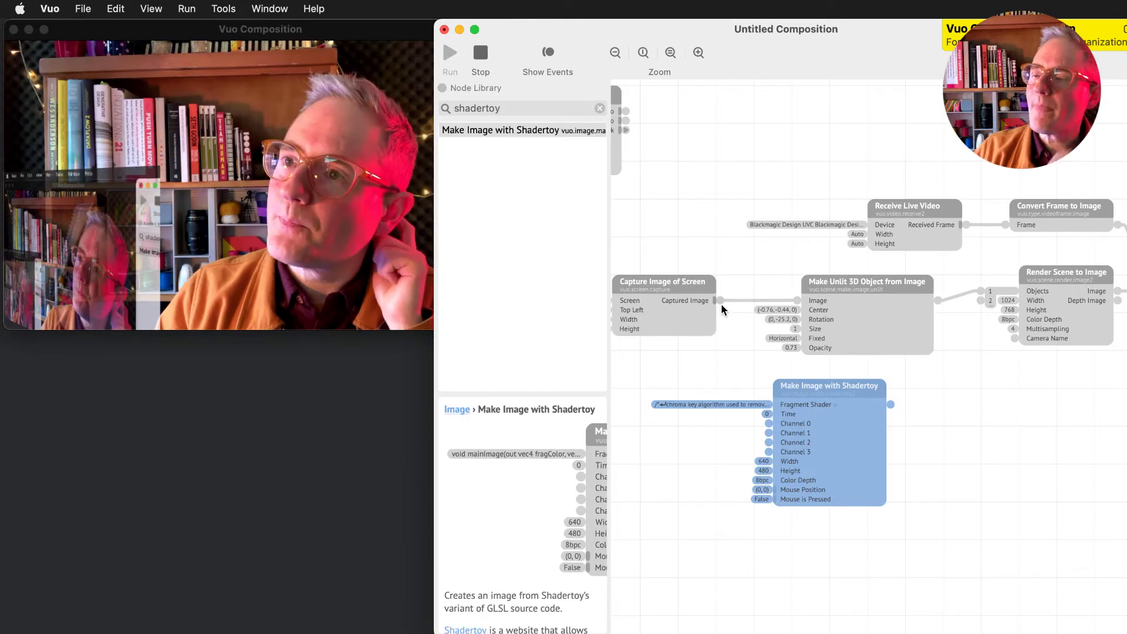
click(895, 294)
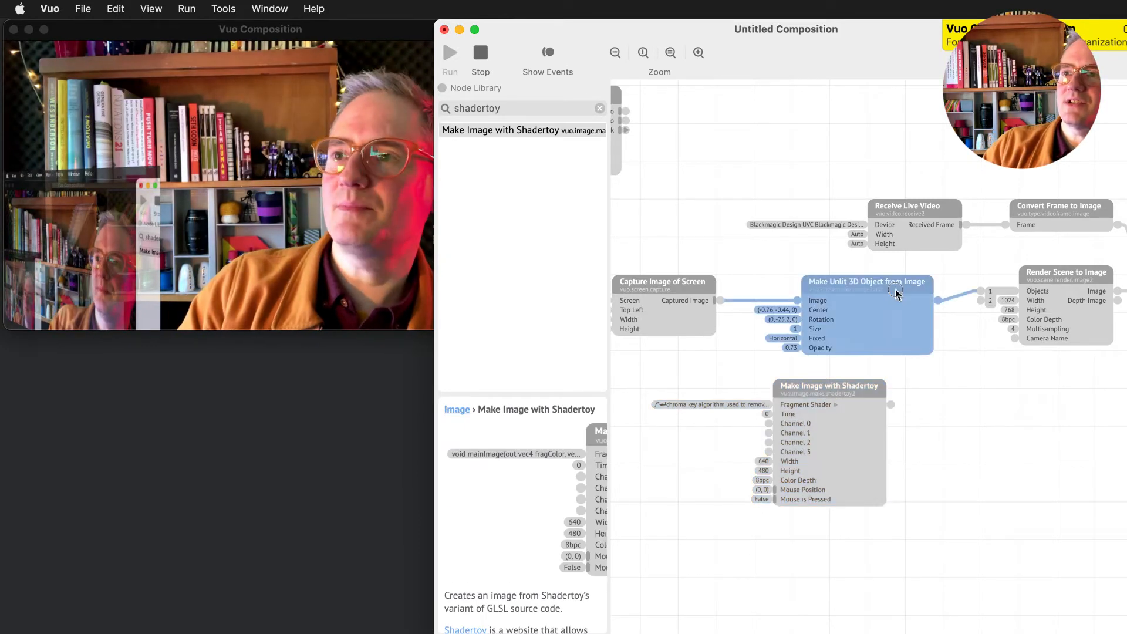
drag(720, 300, 770, 424)
drag(847, 393, 880, 409)
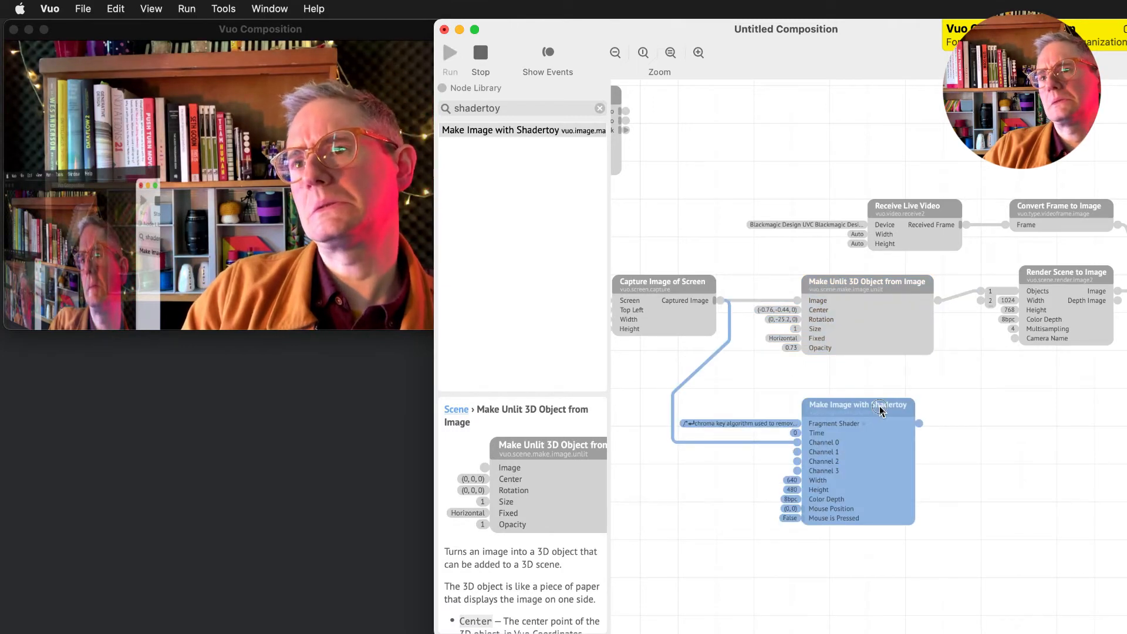
drag(797, 443, 741, 508)
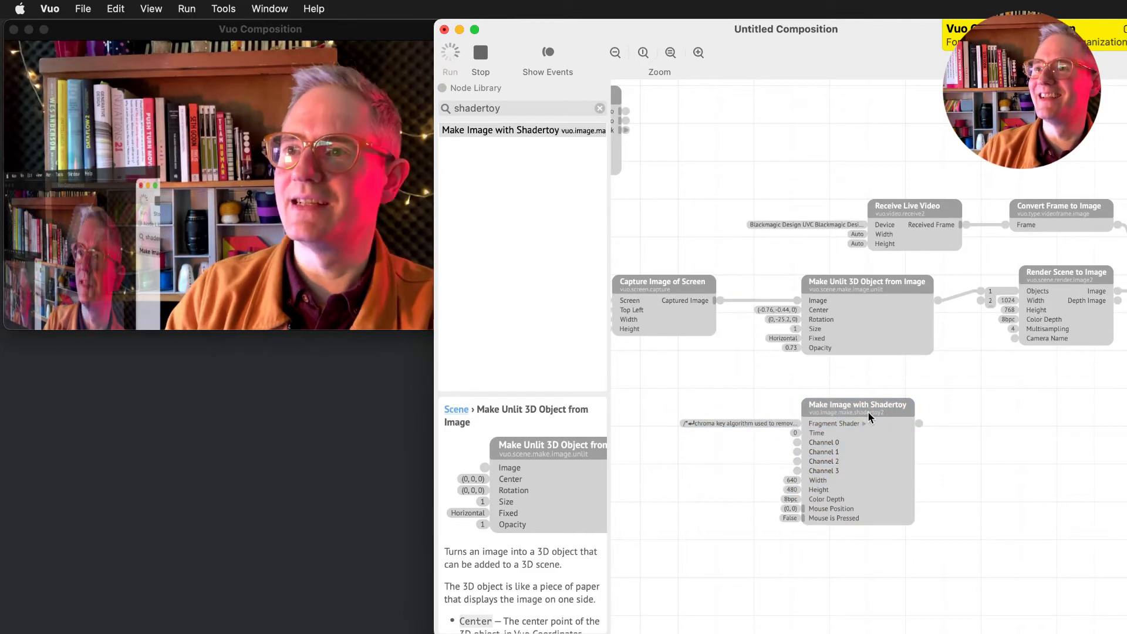
Move Receive Live Video and Convert Frame to Image higher, and place Make Image with Shadertoy just beyond Convert Frame to Image.
scroll(954, 394, right, 5)
scroll(805, 270, up, 2)
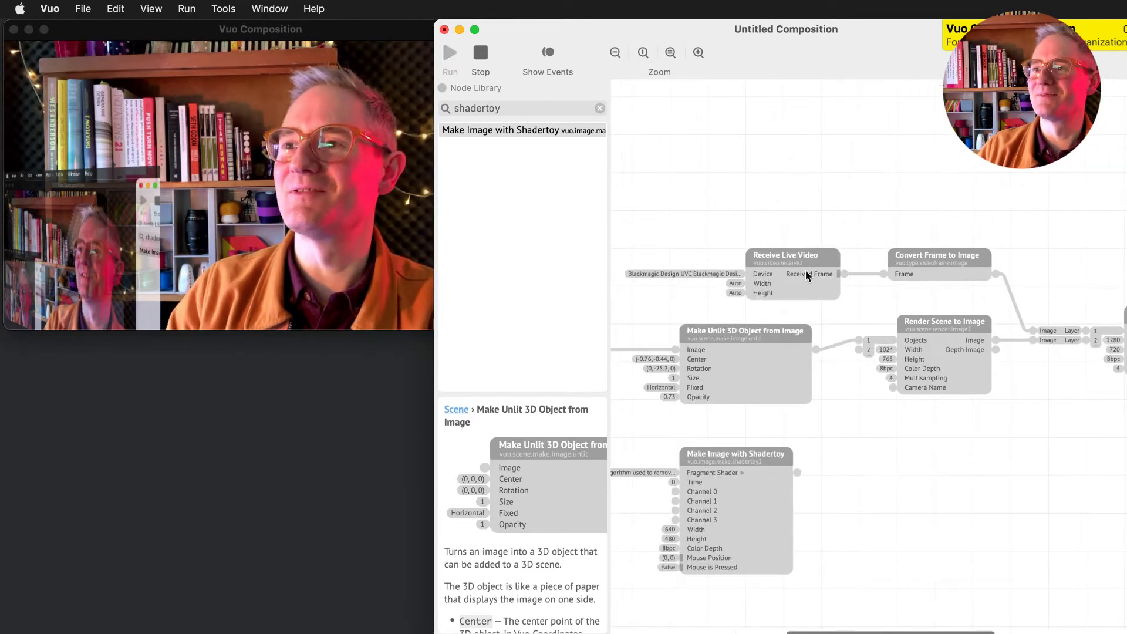
drag(805, 274, 701, 236)
drag(943, 254, 868, 198)
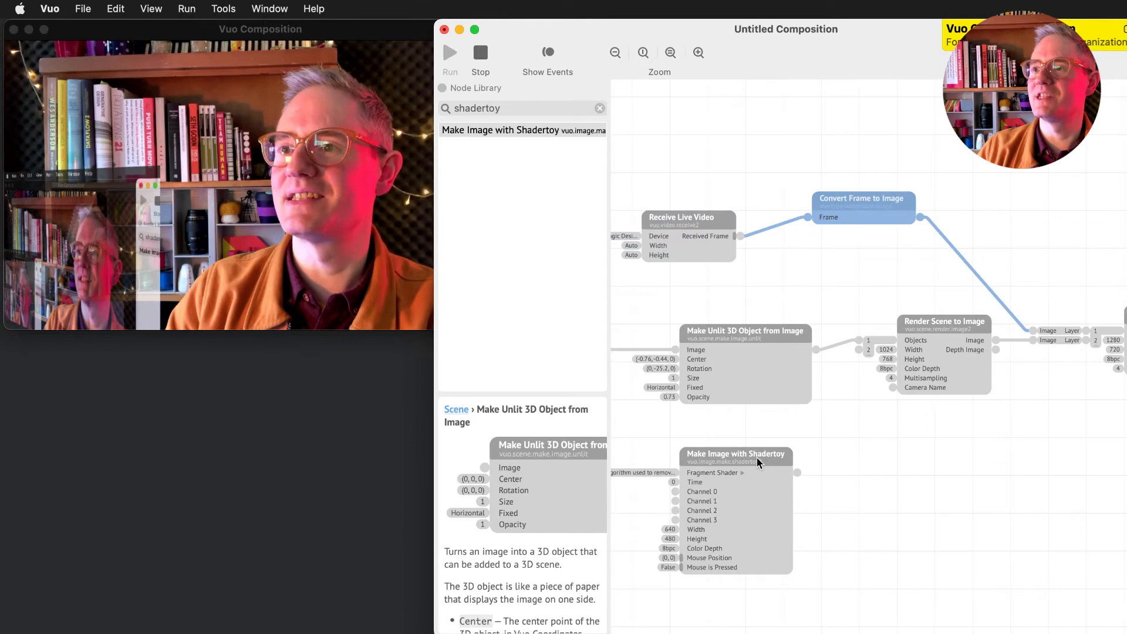
drag(756, 457, 1059, 139)
scroll(1044, 202, right, 5)
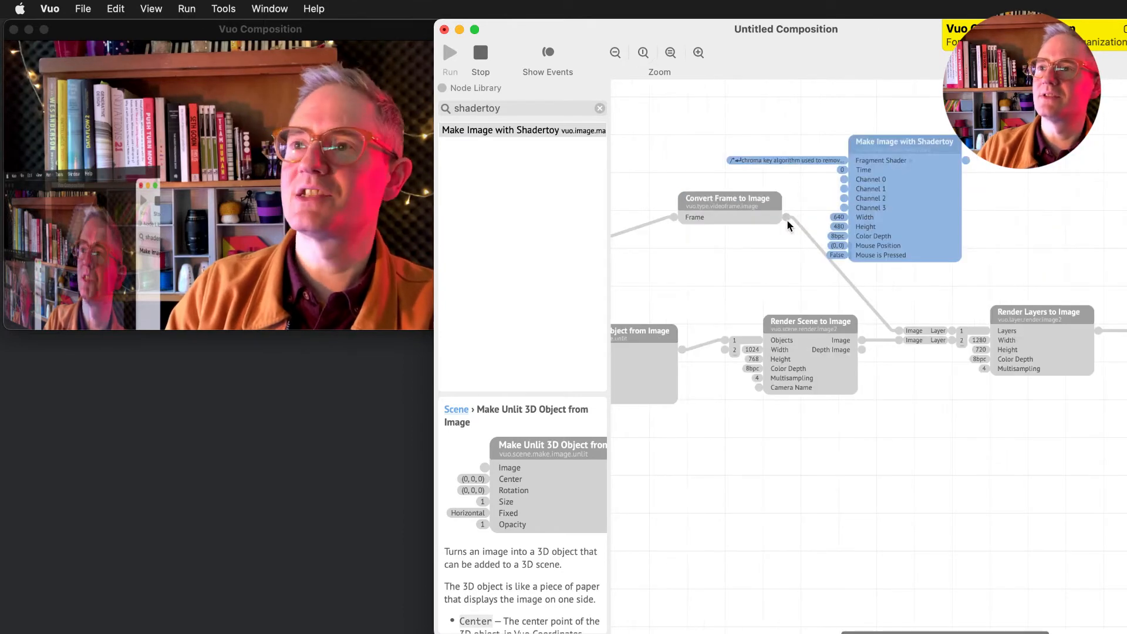
Connect the Convert Frame to Image output to Shadertoy Channel 0 and the Shadertoy output to the first layer, then reposition the Shadertoy node.
drag(786, 218, 843, 179)
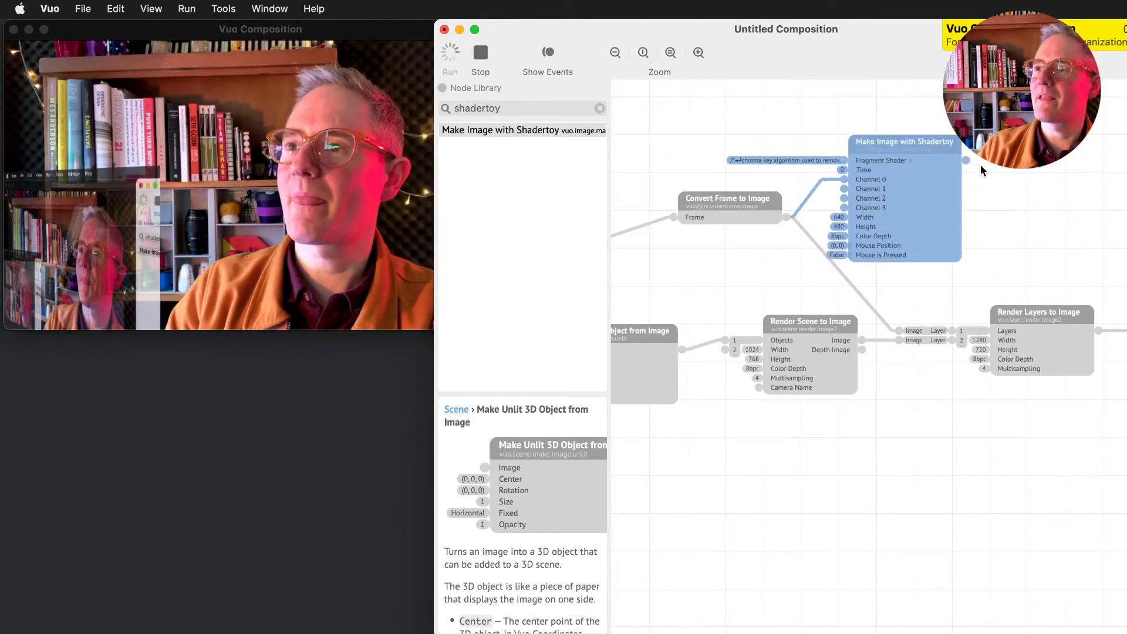
drag(965, 160, 912, 333)
drag(889, 157, 796, 185)
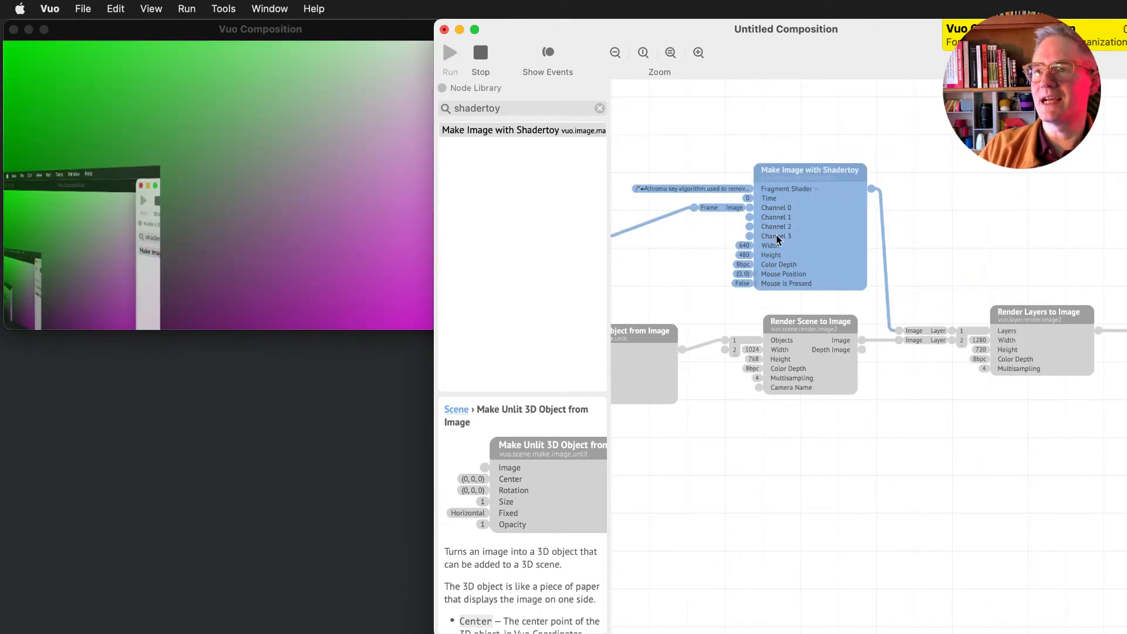
scroll(742, 221, left, 5)
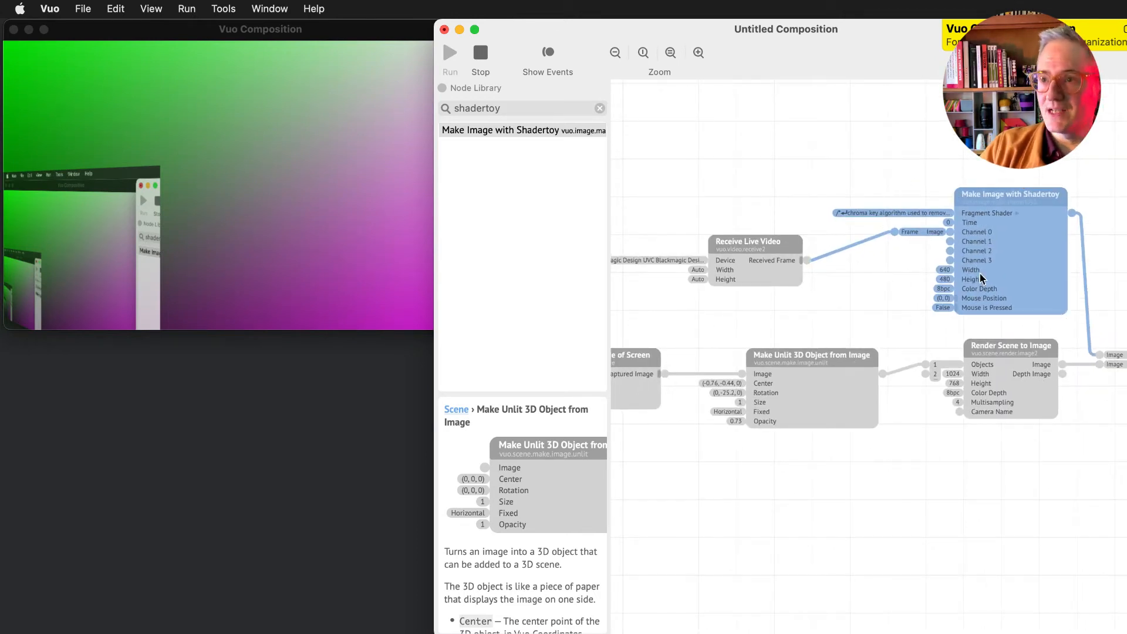
scroll(992, 277, right, 4)
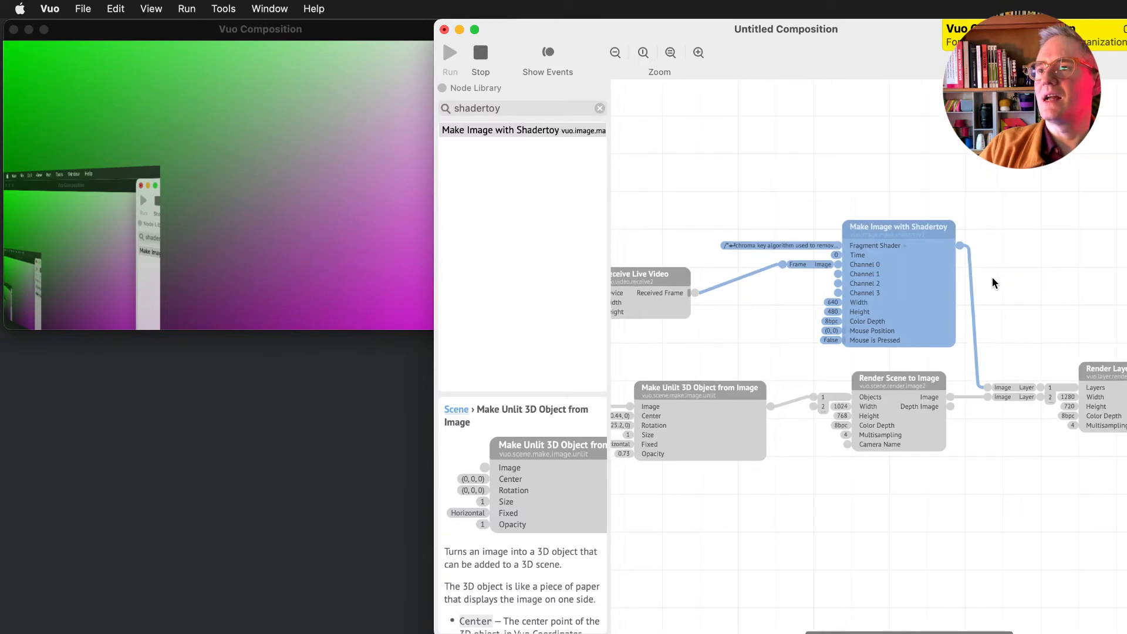
scroll(985, 277, left, 5)
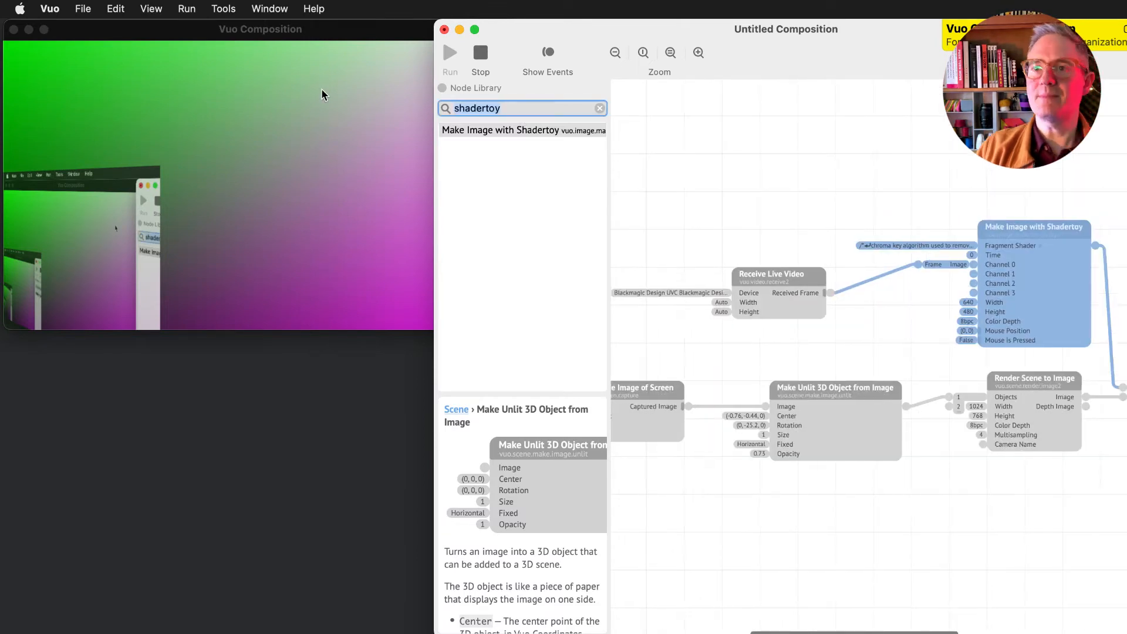
Add a Fire Periodically node above Receive Live Video and connect its Fired at Time output to the Shadertoy node's Fragment Shader input.
key(super+a)
text(fire per)
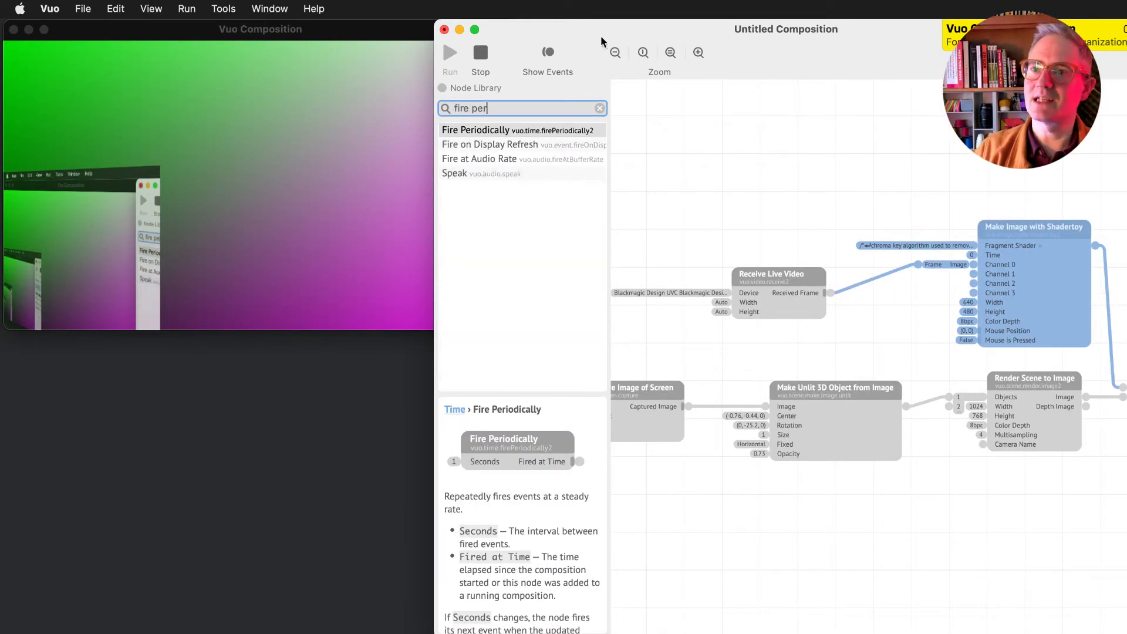
drag(562, 130, 978, 237)
click(869, 180)
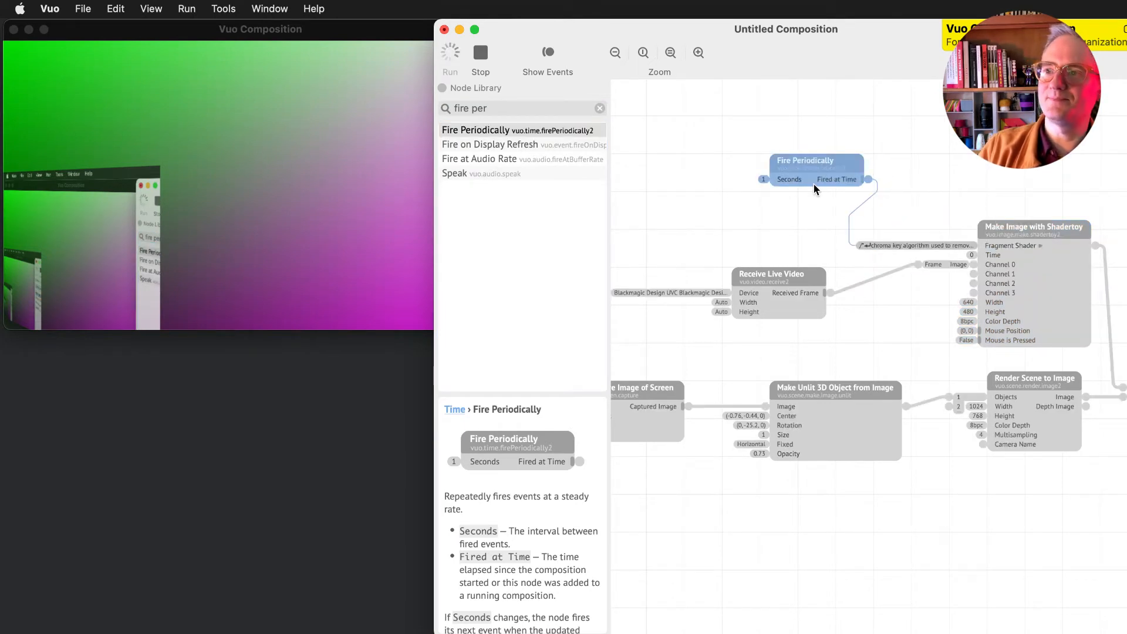
drag(814, 184, 785, 203)
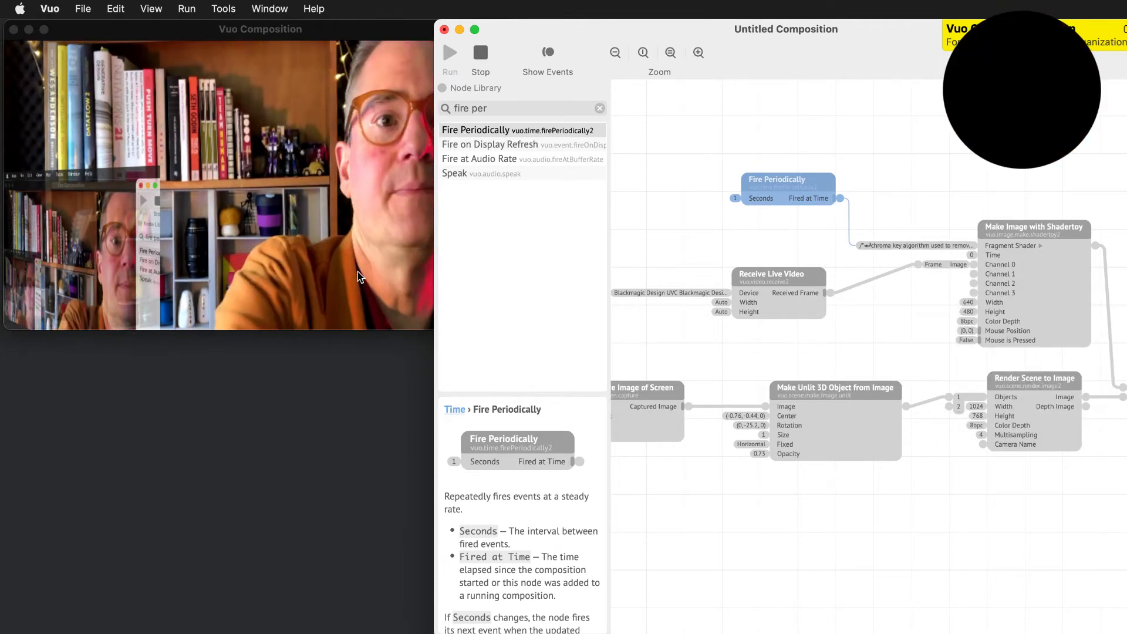
In the Fragment Shader code, set the chromaKey colour's red component to 0.0 and its green component to 1.63.
click(941, 245)
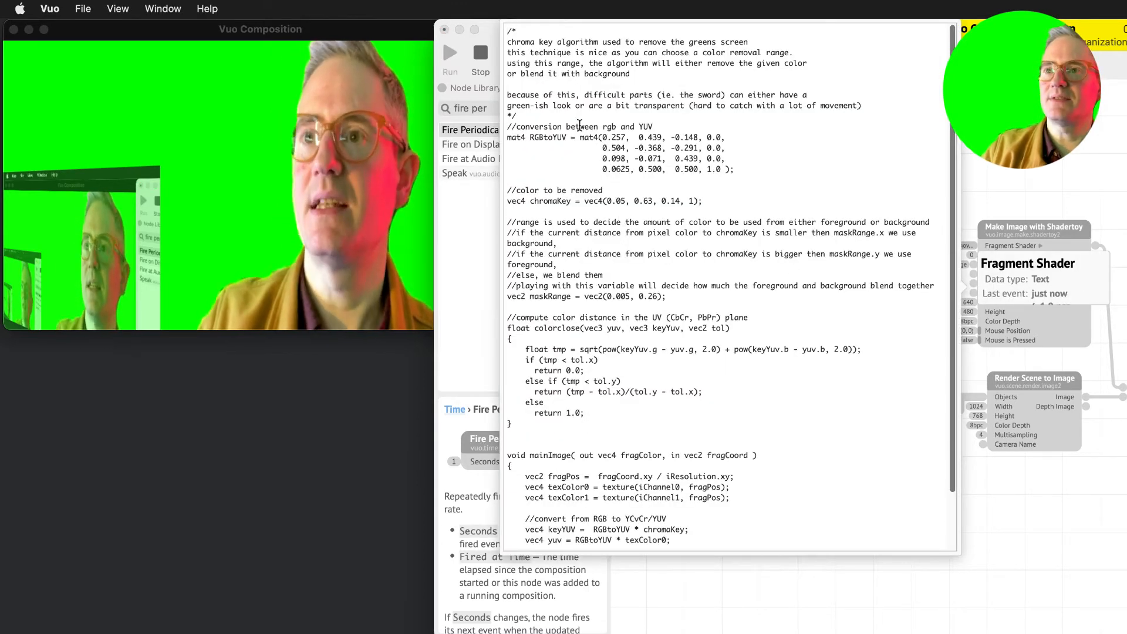
drag(508, 190, 737, 201)
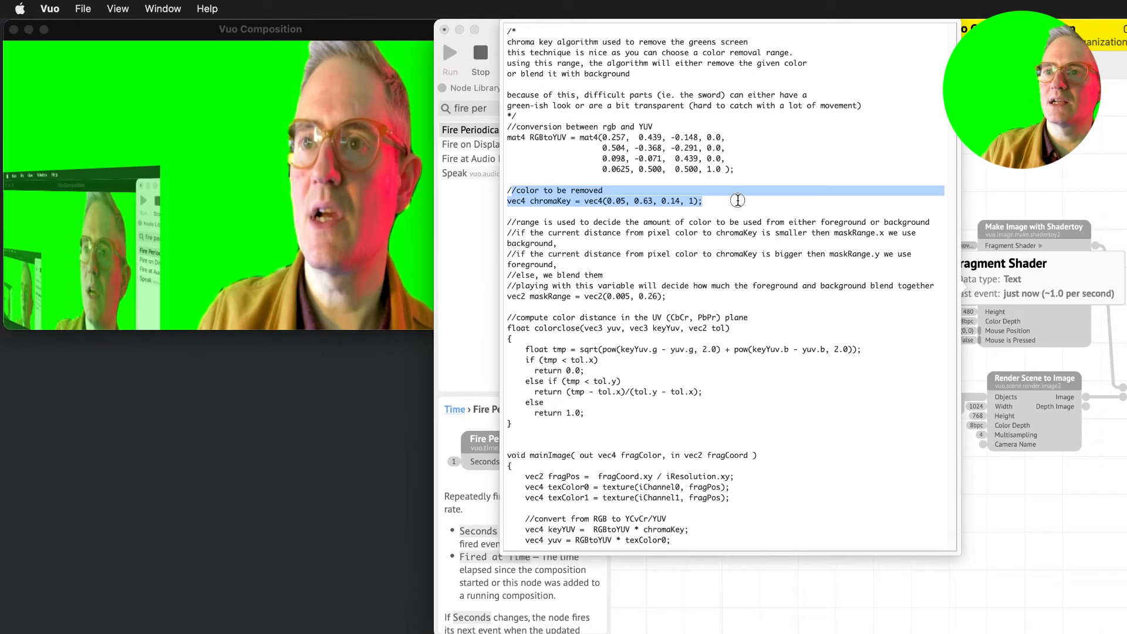
click(643, 201)
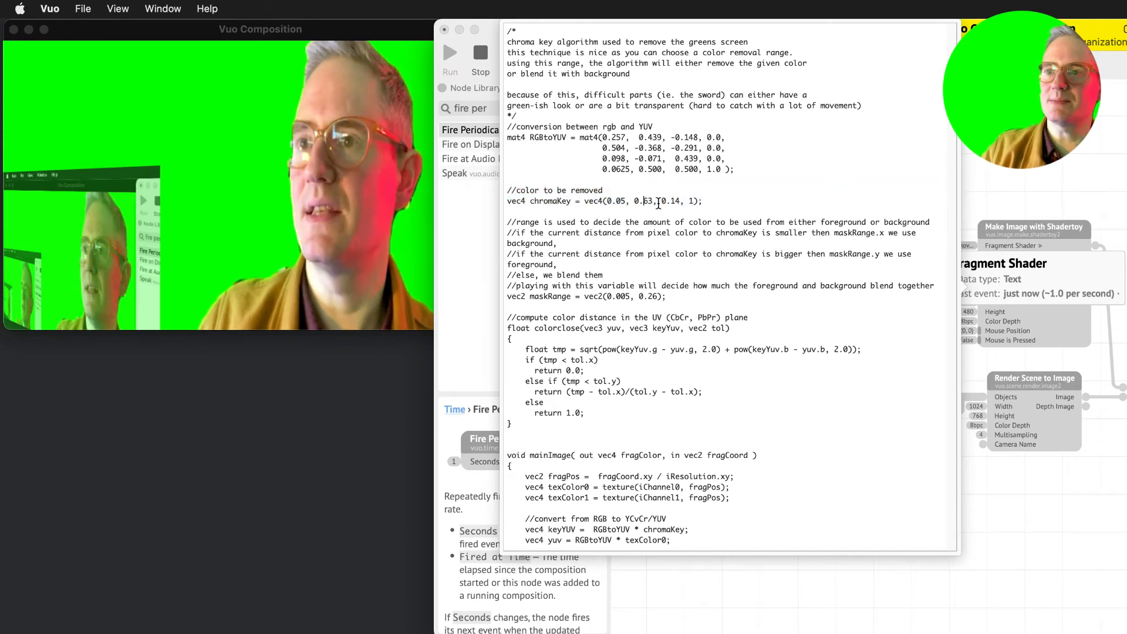
drag(652, 202, 633, 201)
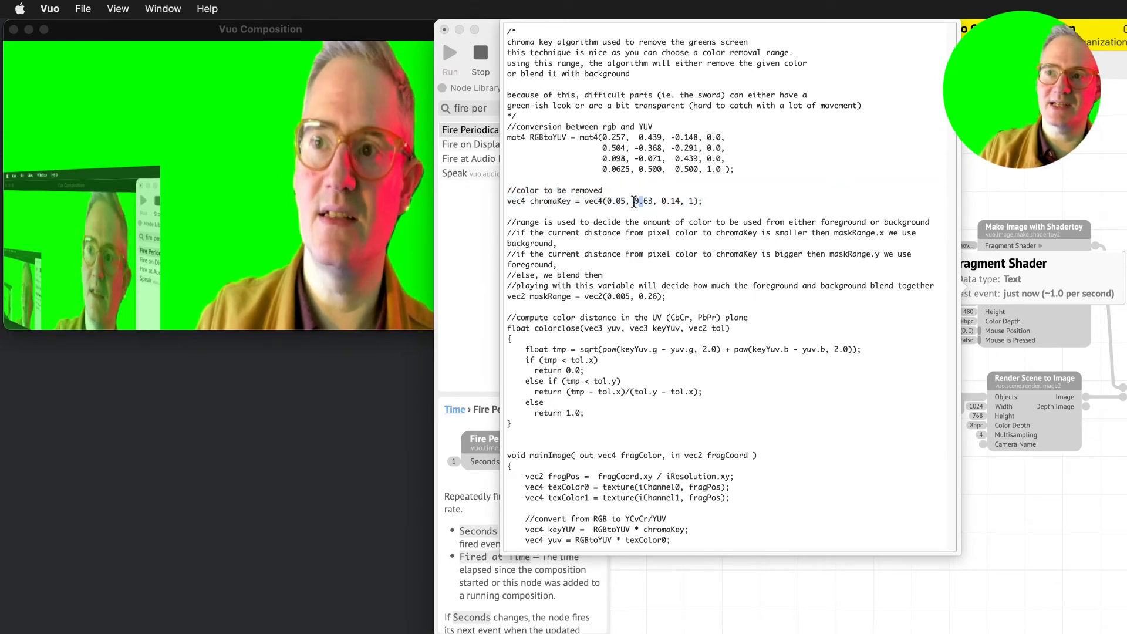
text(1.)
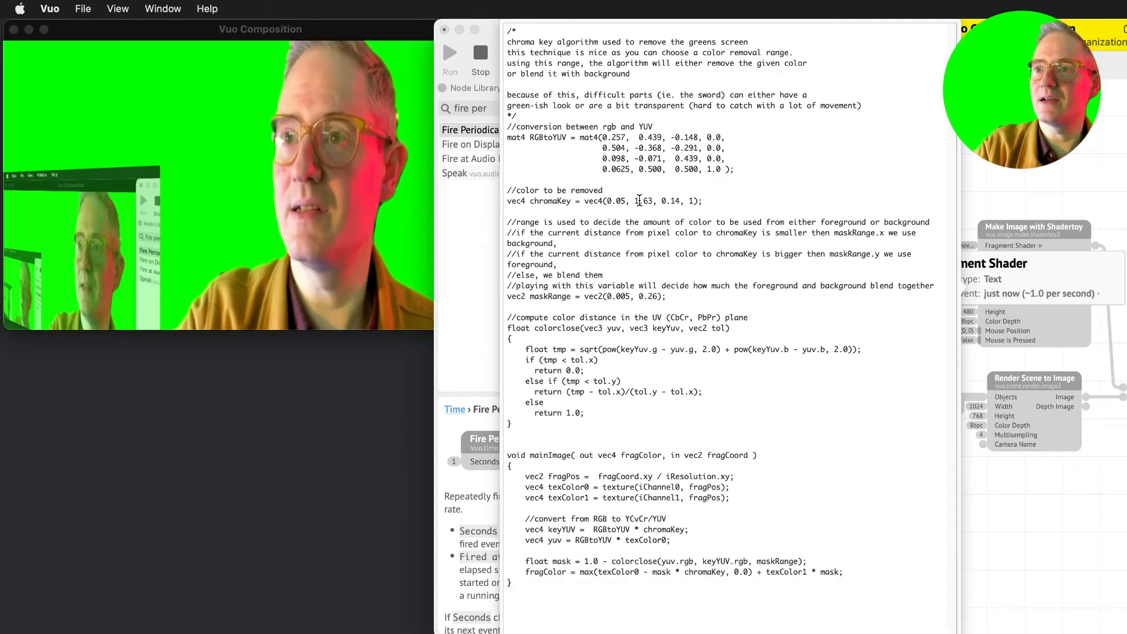
key(Left)
key(Left)
key(Left)
key(Left)
key(shift+Left)
key(BackSpace)
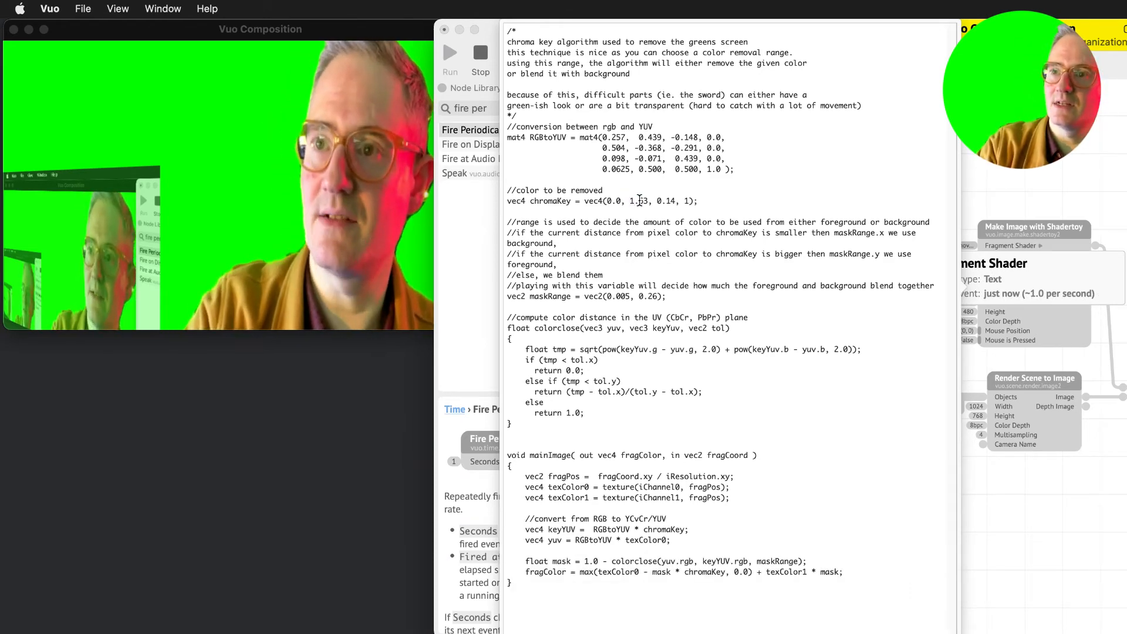
Set the chromaKey colour's green component to 1.0 and blue component to 0.0, then close the shader code editor.
key(Right)
key(Right)
key(Right)
key(Right)
key(shift+Right)
key(shift+Right)
text(0)
key(Right)
key(Right)
key(Right)
key(Right)
key(shift+Right)
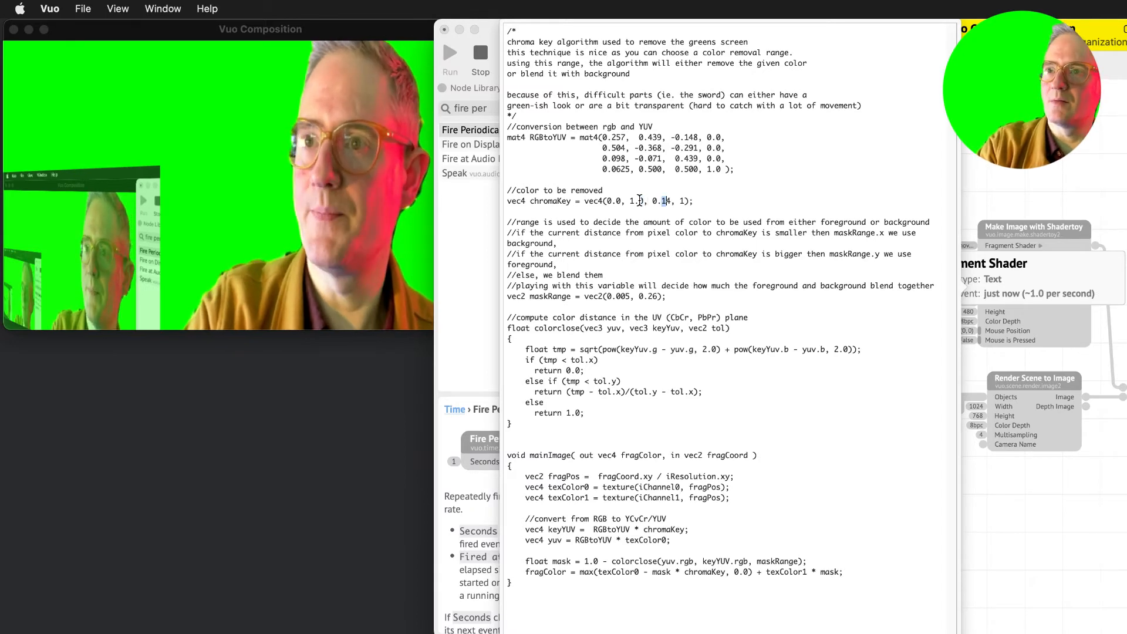
text(0)
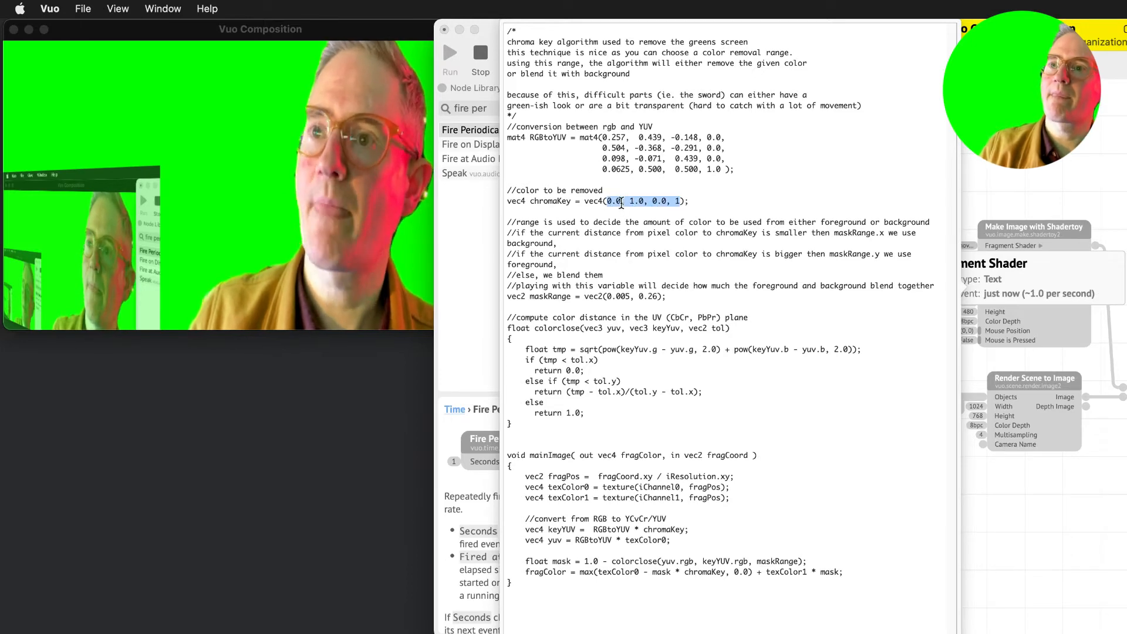
click(621, 202)
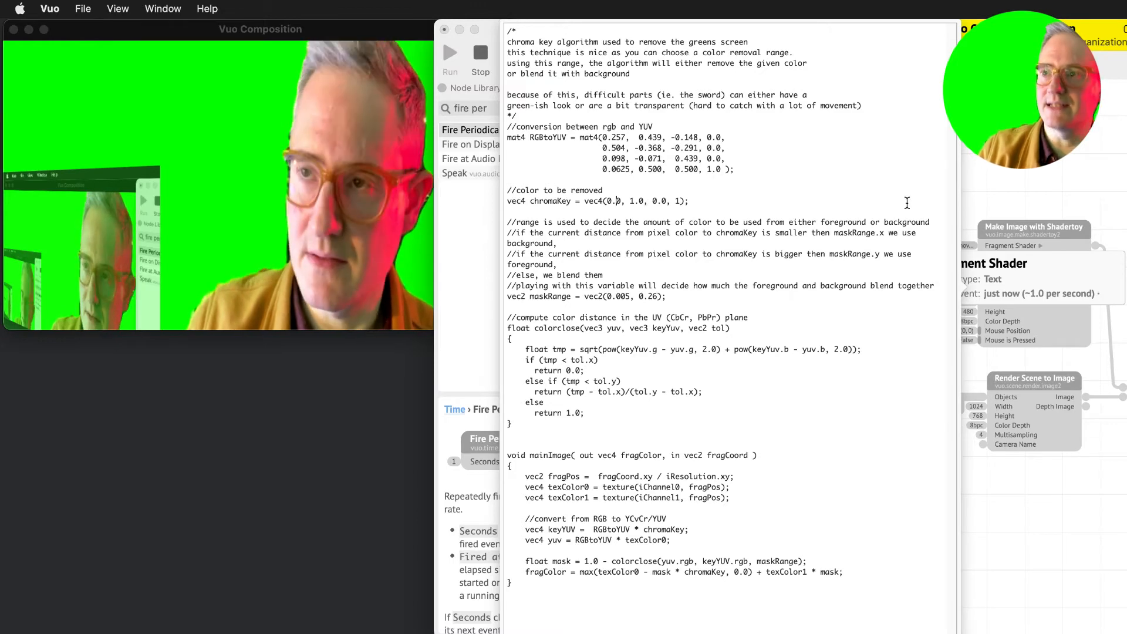
click(999, 178)
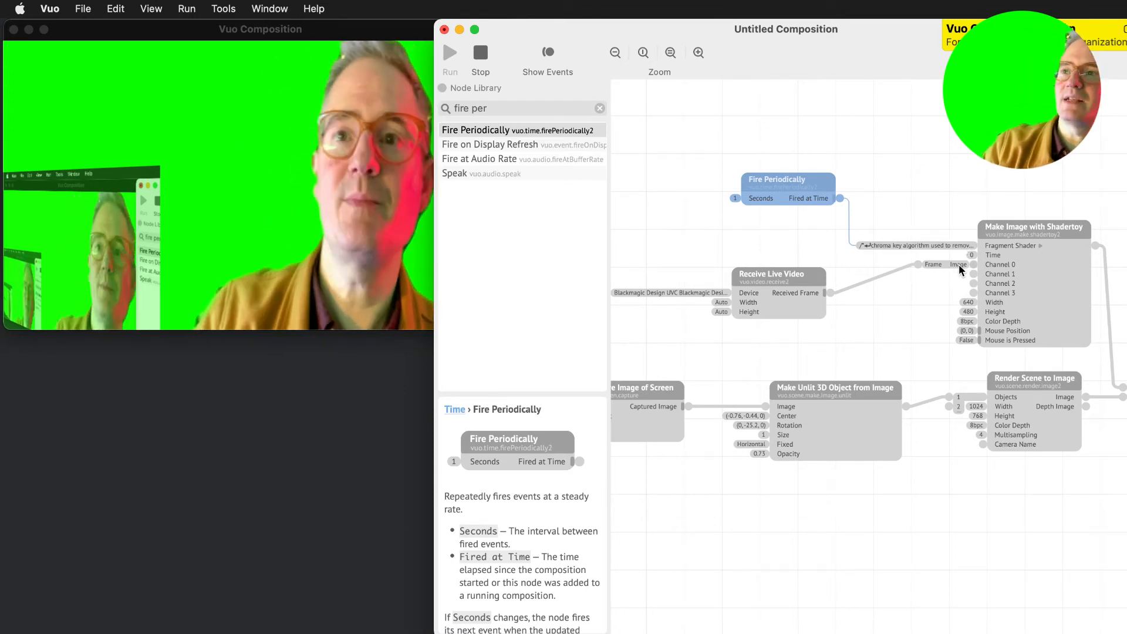
In the shader's mainImage function, replace the iChannel1 texture lookup for texColor1 with vec4(0.0,0.0,0.0,0.0) and close the editor.
click(942, 244)
scroll(799, 298, down, 3)
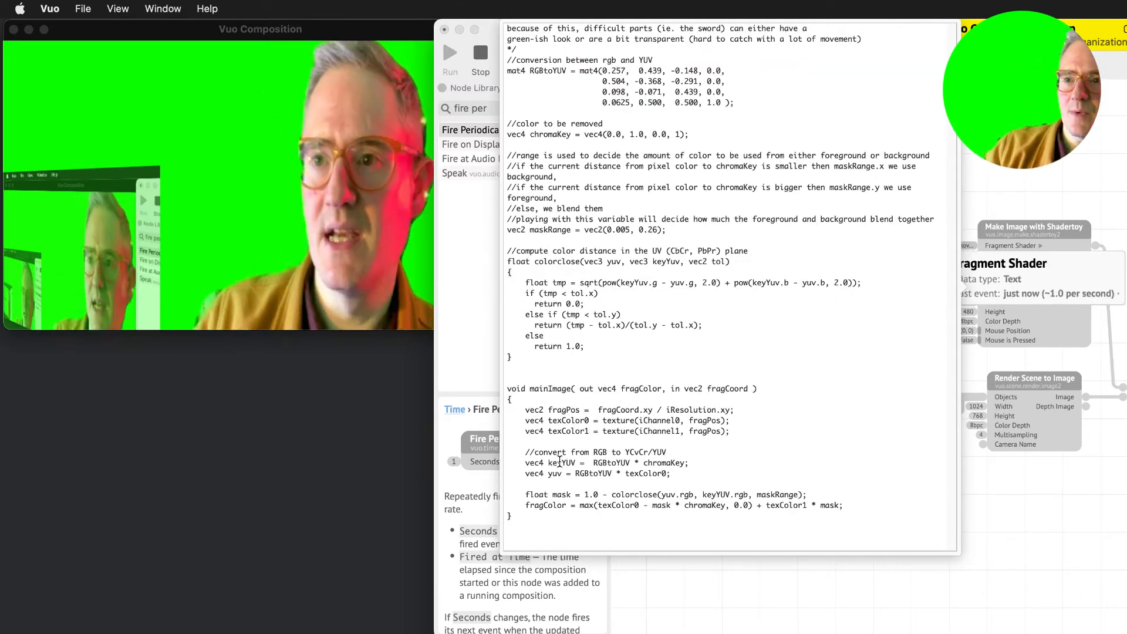
drag(604, 433, 685, 433)
double_click(673, 422)
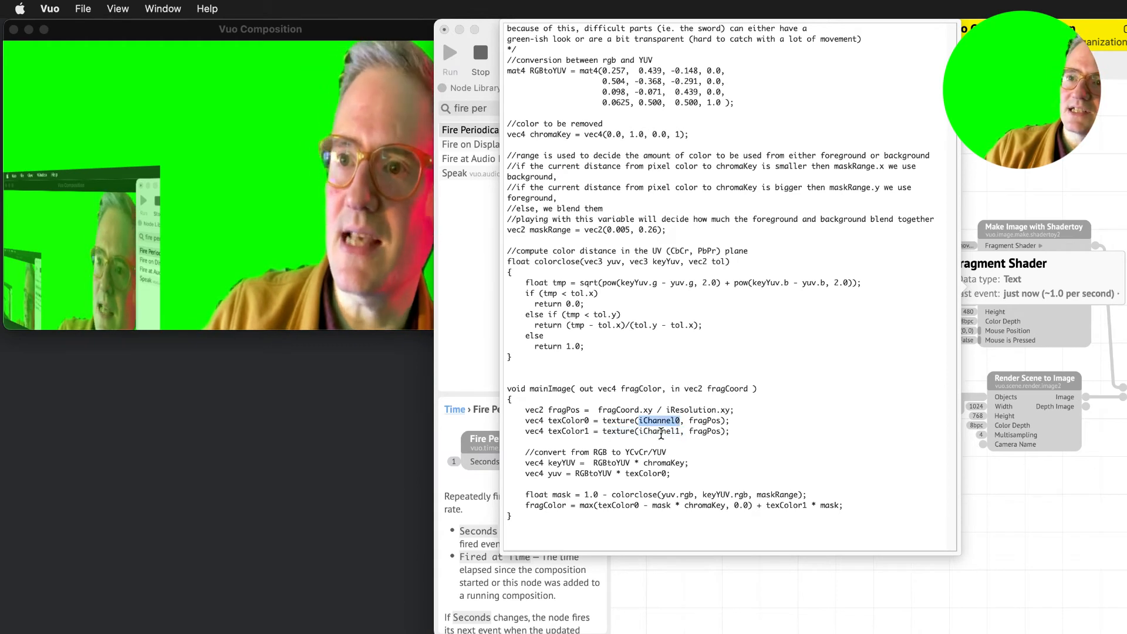
double_click(660, 432)
drag(603, 432, 738, 432)
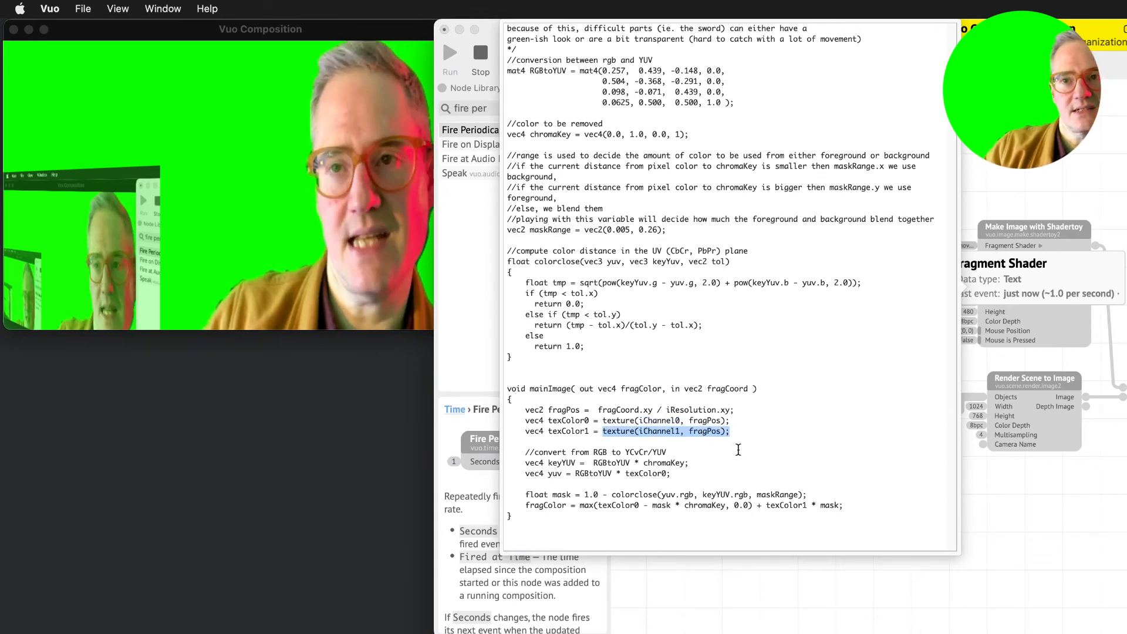
key(BackSpace)
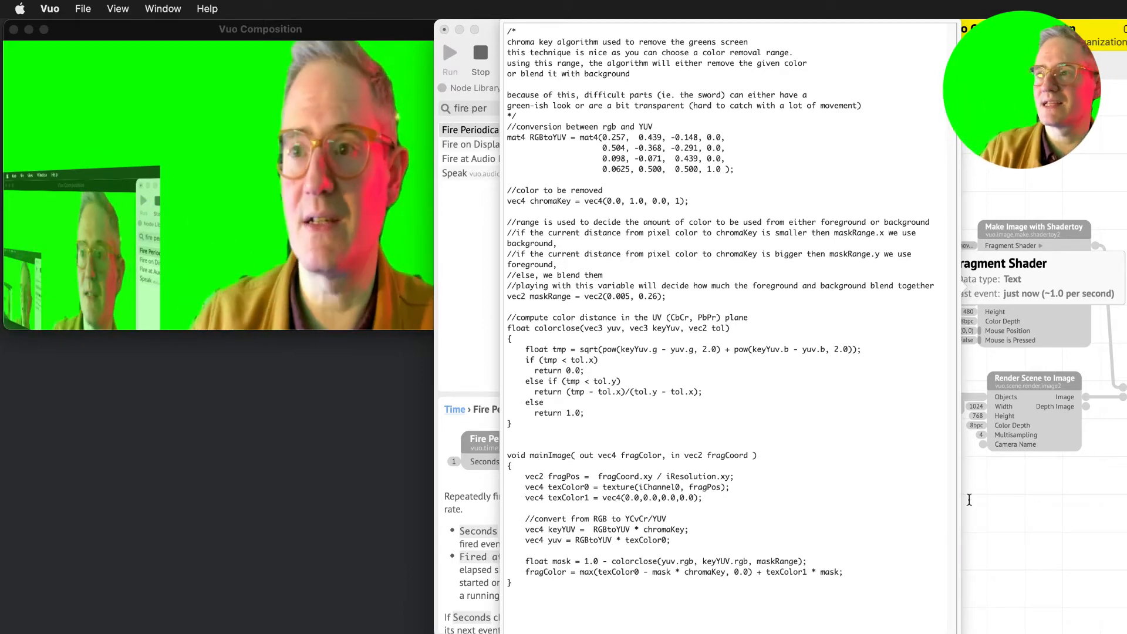
click(969, 500)
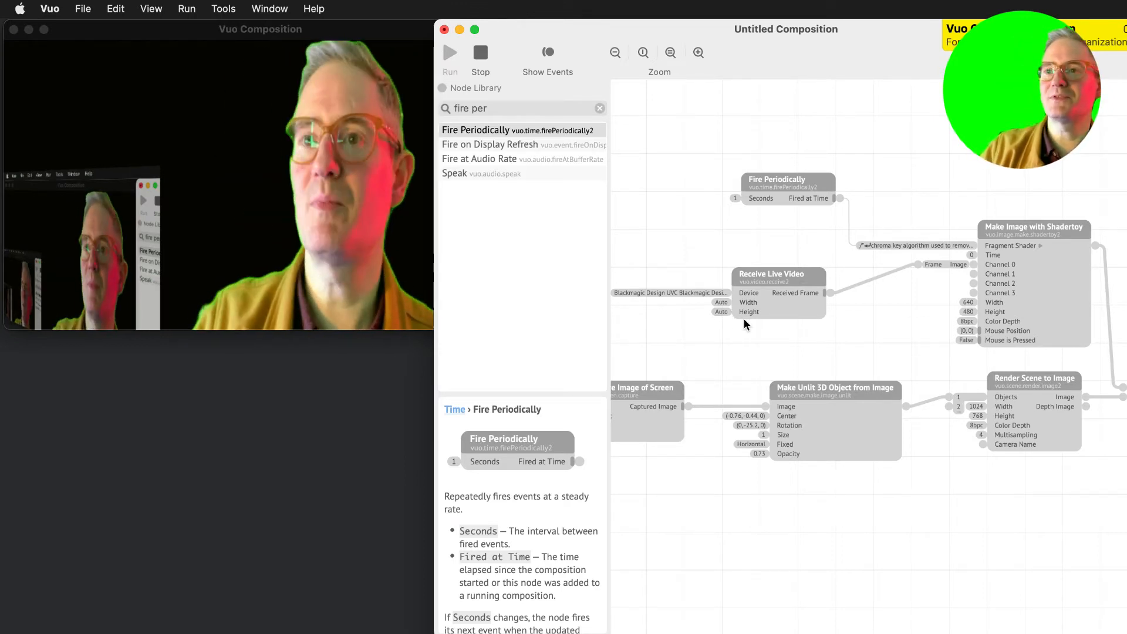
Extend the Layers list of Render Layers to Image to six items.
scroll(727, 332, left, 5)
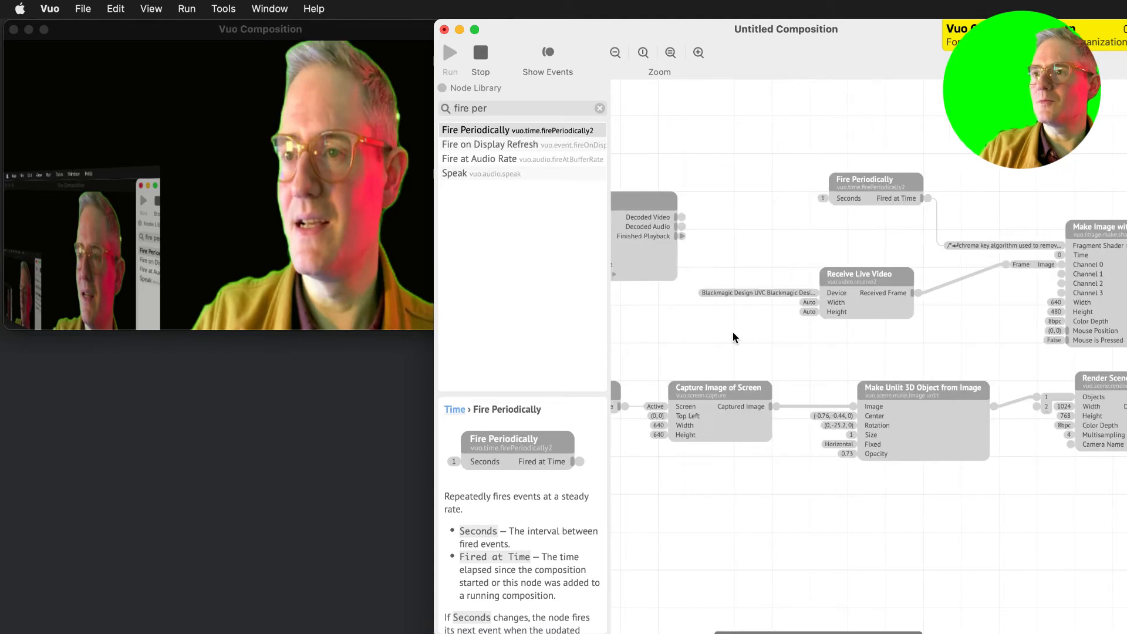
scroll(871, 318, right, 10)
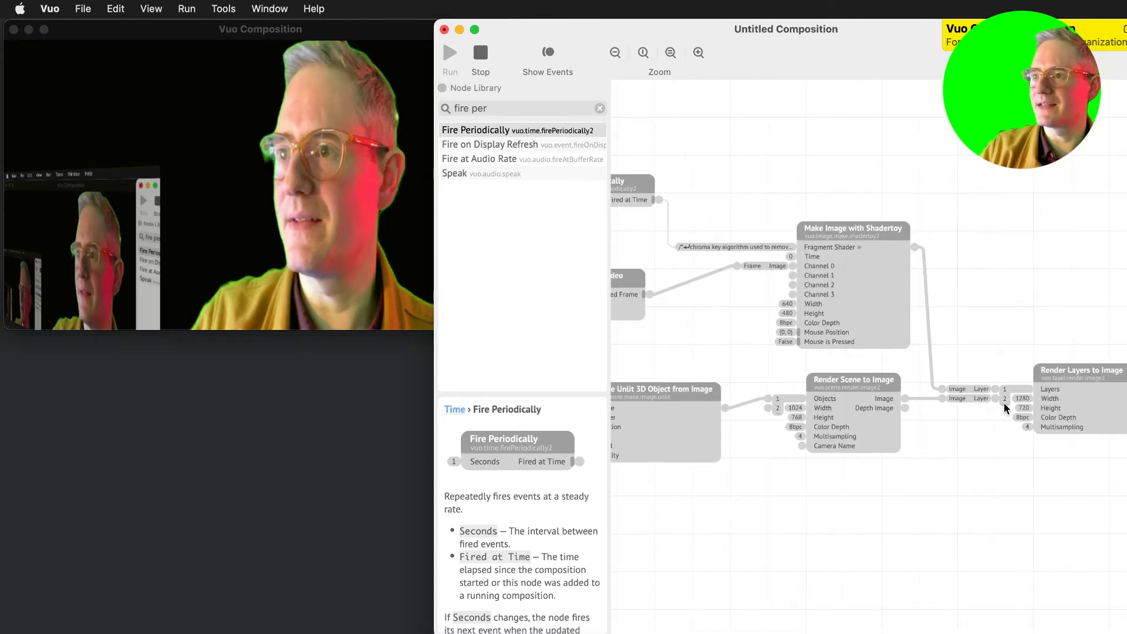
scroll(1003, 402, up, 1)
scroll(1003, 410, up, 1)
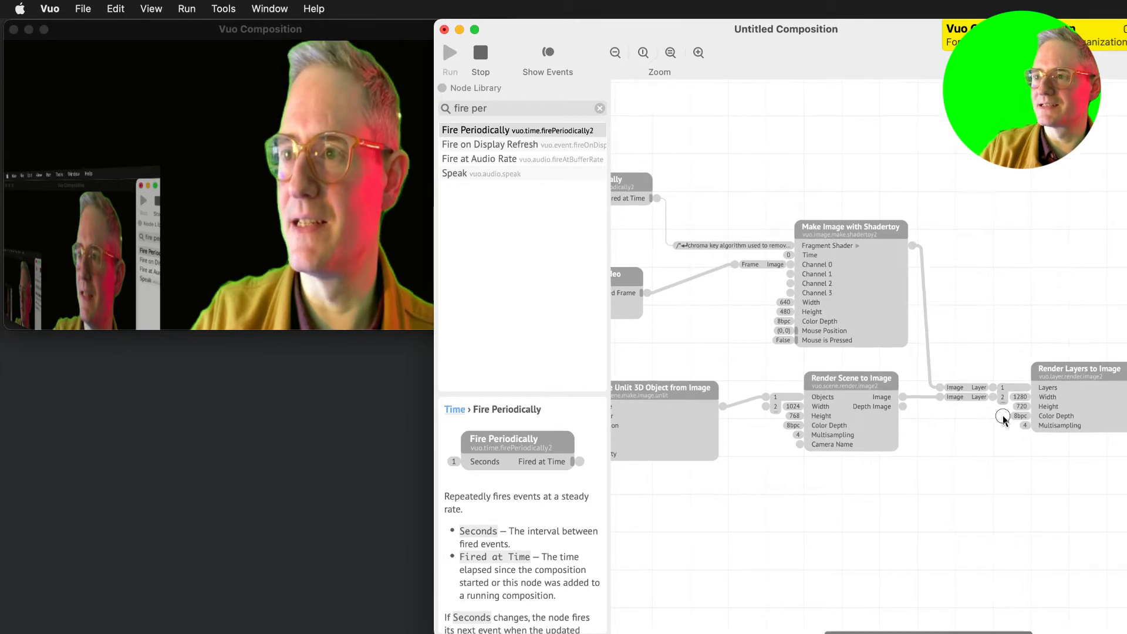
scroll(1004, 410, right, 1)
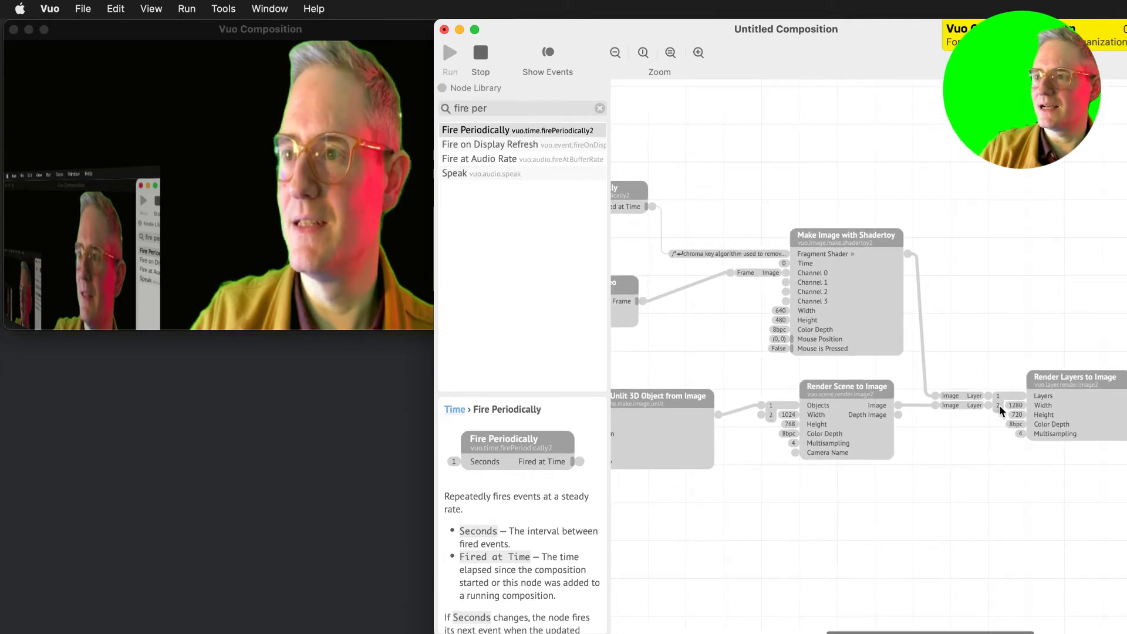
scroll(999, 416, up, 2)
scroll(998, 417, right, 10)
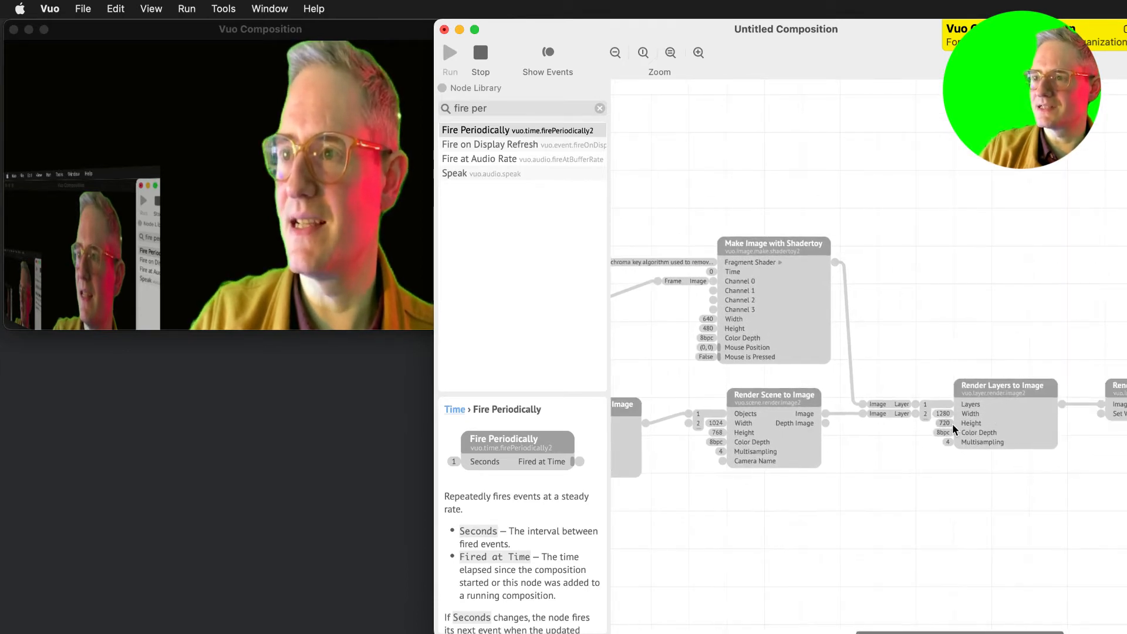
drag(919, 421, 931, 461)
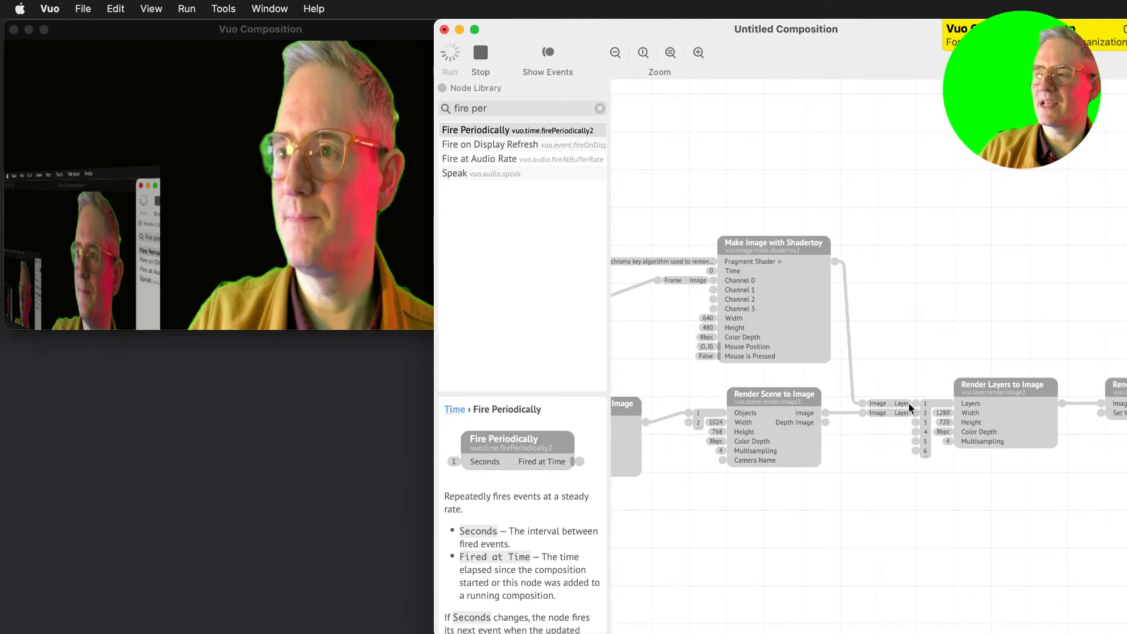
Move the Render Scene to Image layer to item 3 of the Layers list and disconnect Make Image with Shadertoy from item 1.
drag(912, 412, 930, 384)
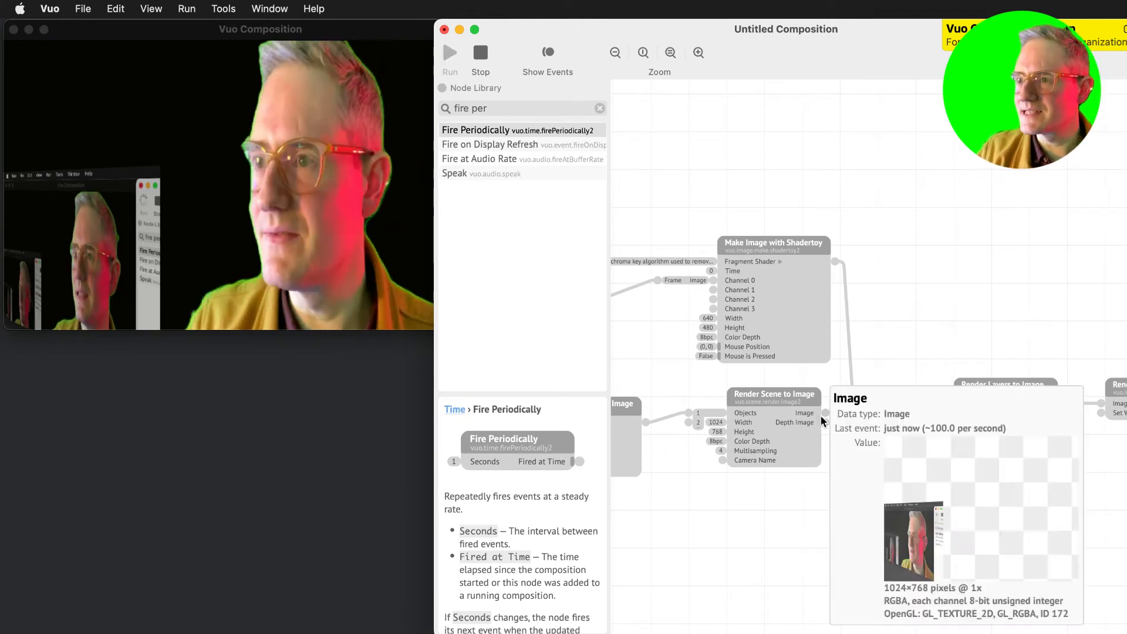
drag(825, 412, 882, 345)
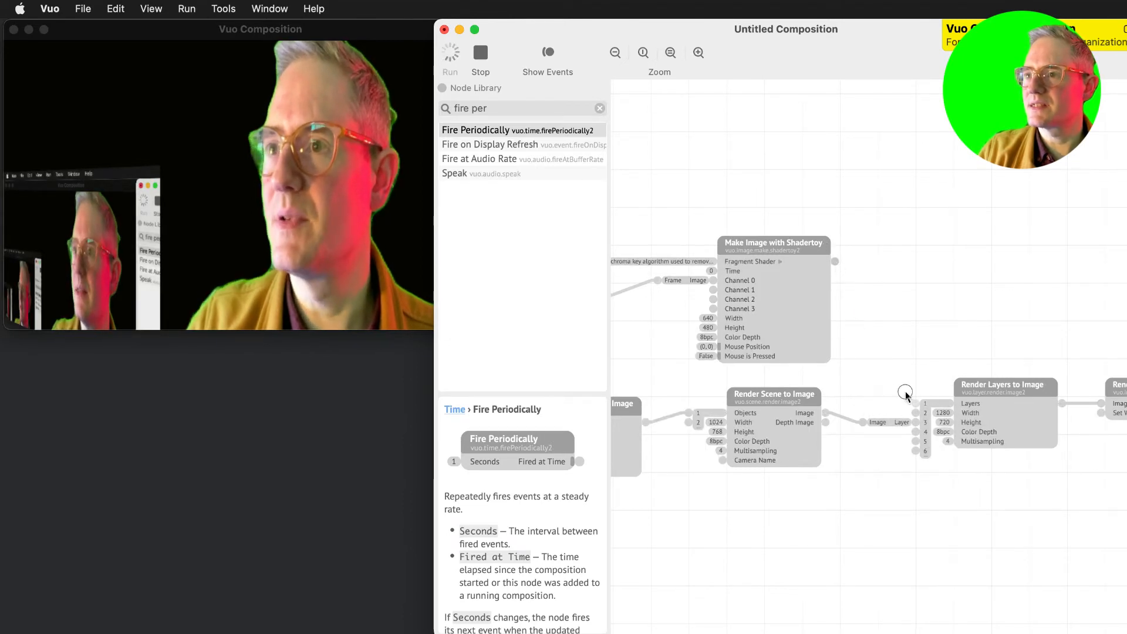
scroll(891, 378, left, 10)
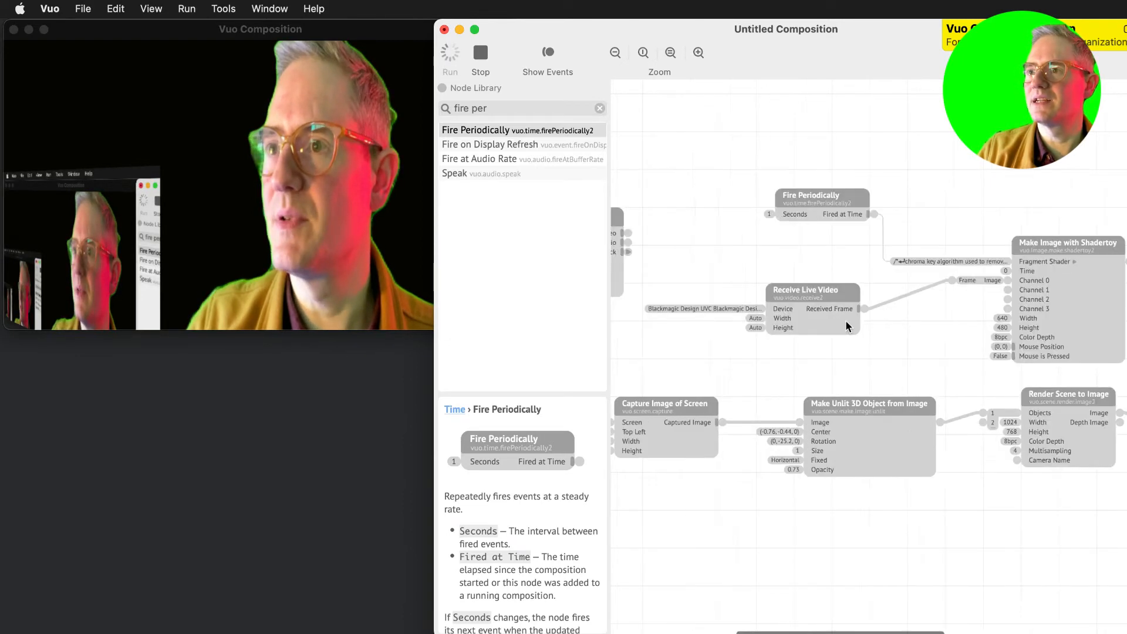
Move the Play Movie node up above the Make Image with Shadertoy node.
scroll(763, 266, left, 5)
drag(720, 214, 1089, 136)
scroll(1089, 137, right, 8)
drag(853, 133, 1073, 143)
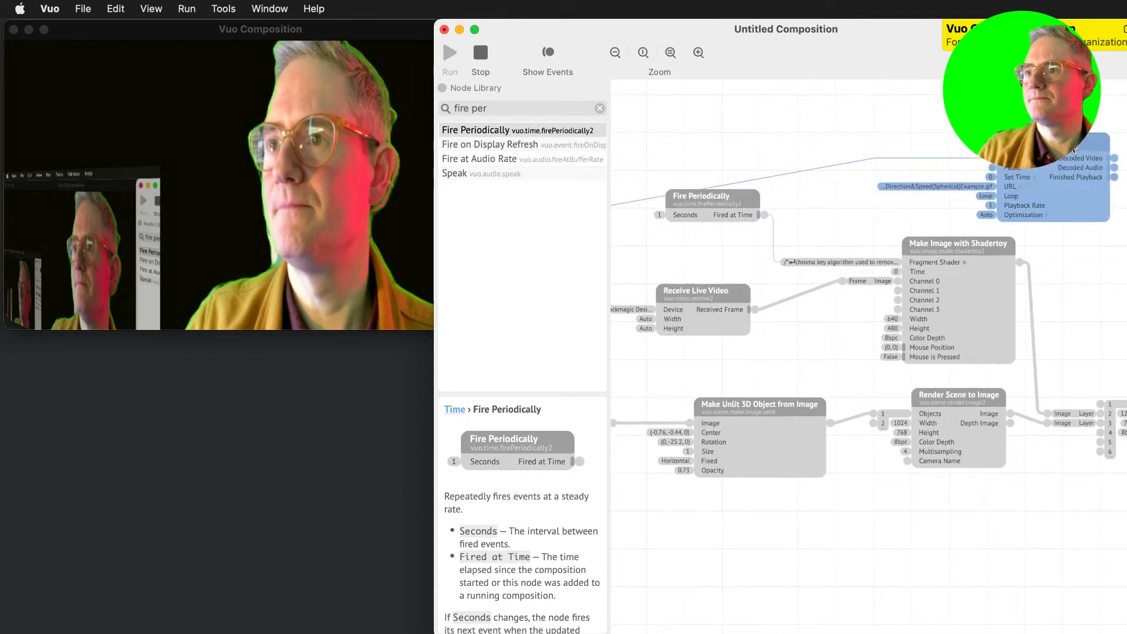
scroll(938, 164, right, 10)
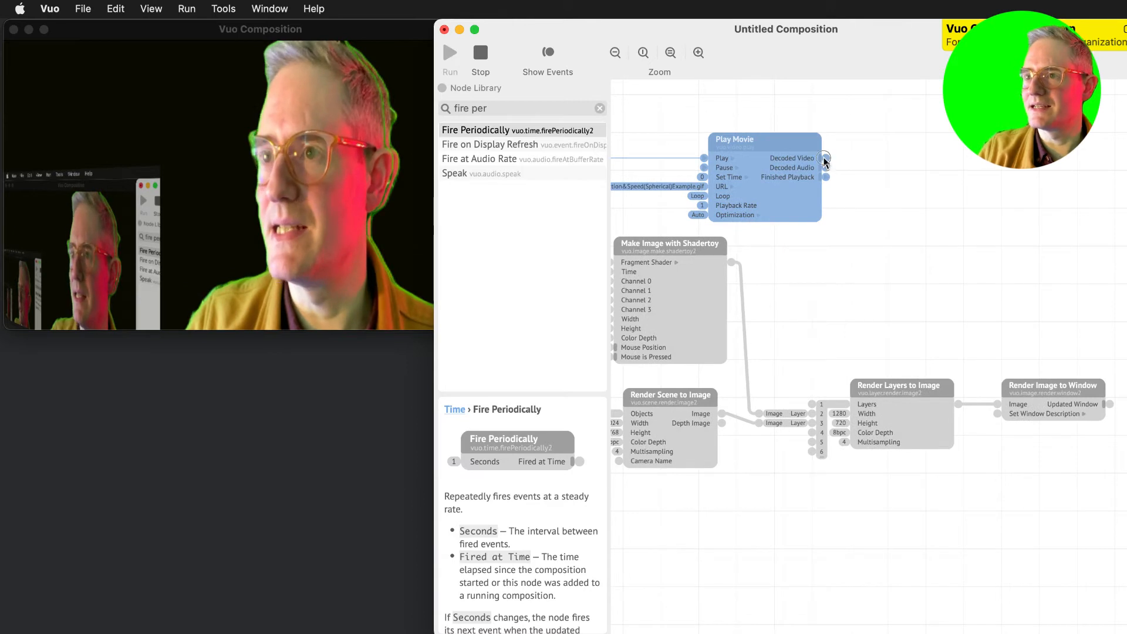
Try to connect Play Movie's Decoded Video directly to item 1 of the Layers list.
drag(826, 158, 820, 411)
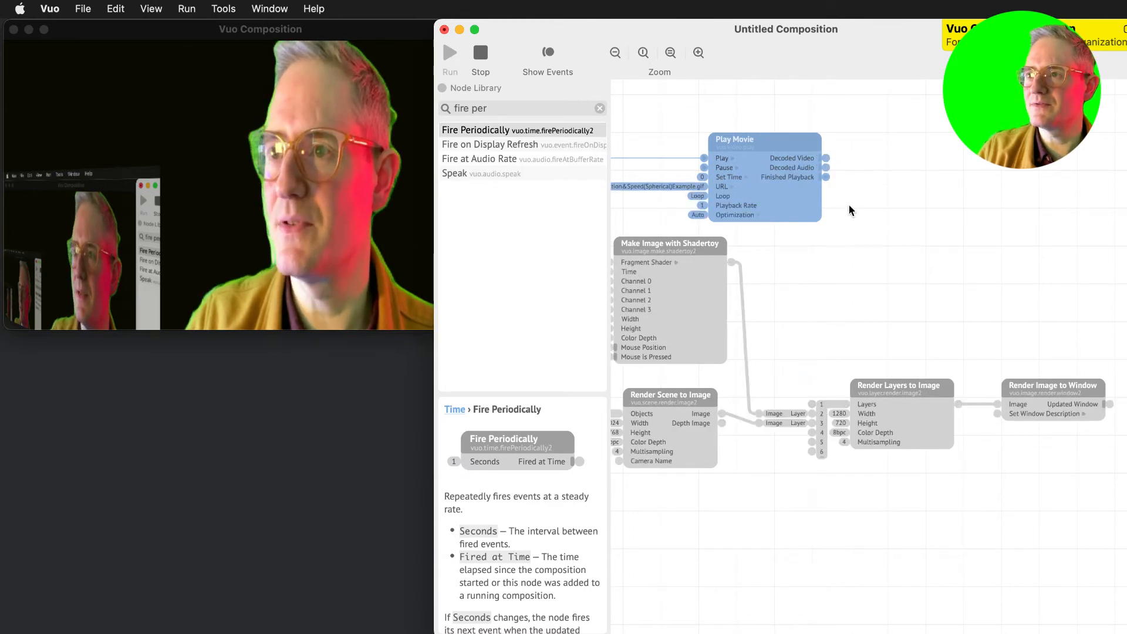
scroll(827, 161, left, 11)
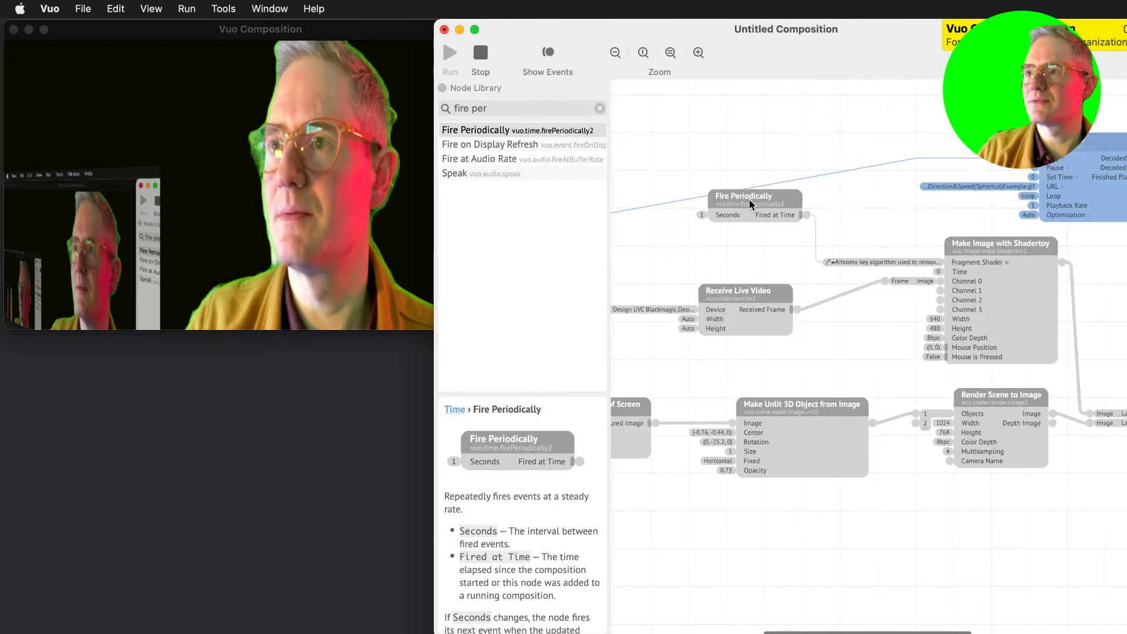
scroll(749, 199, right, 11)
Route Play Movie's Decoded Video through a new Convert Frame to Image node into item 1 of the Layers list and run the composition.
drag(497, 107, 359, 88)
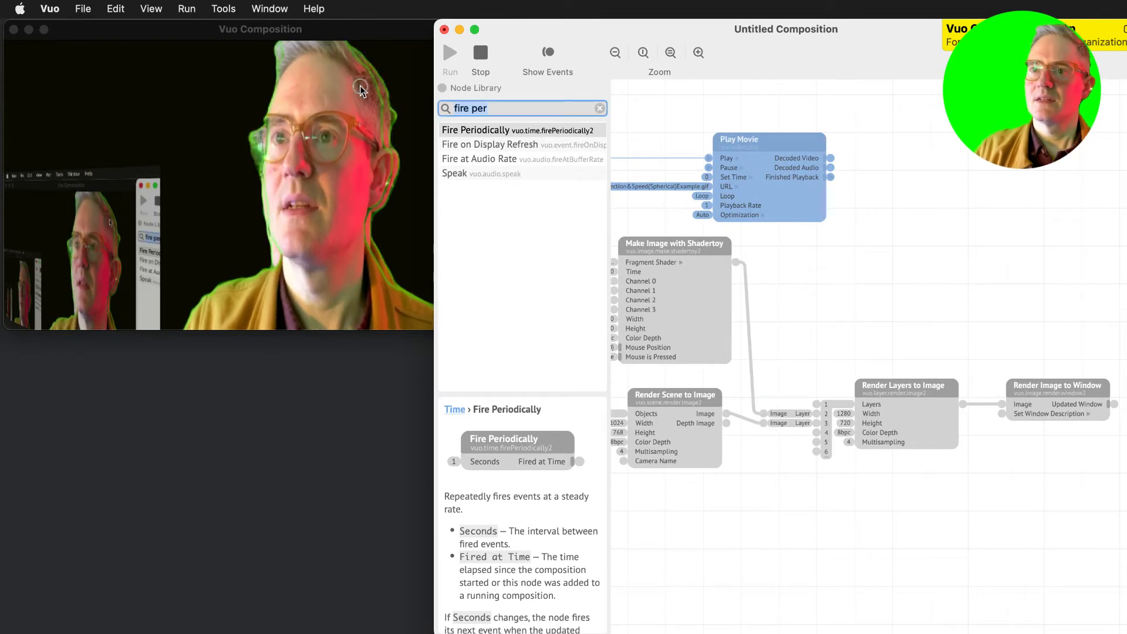
text(v)
text(rame to im)
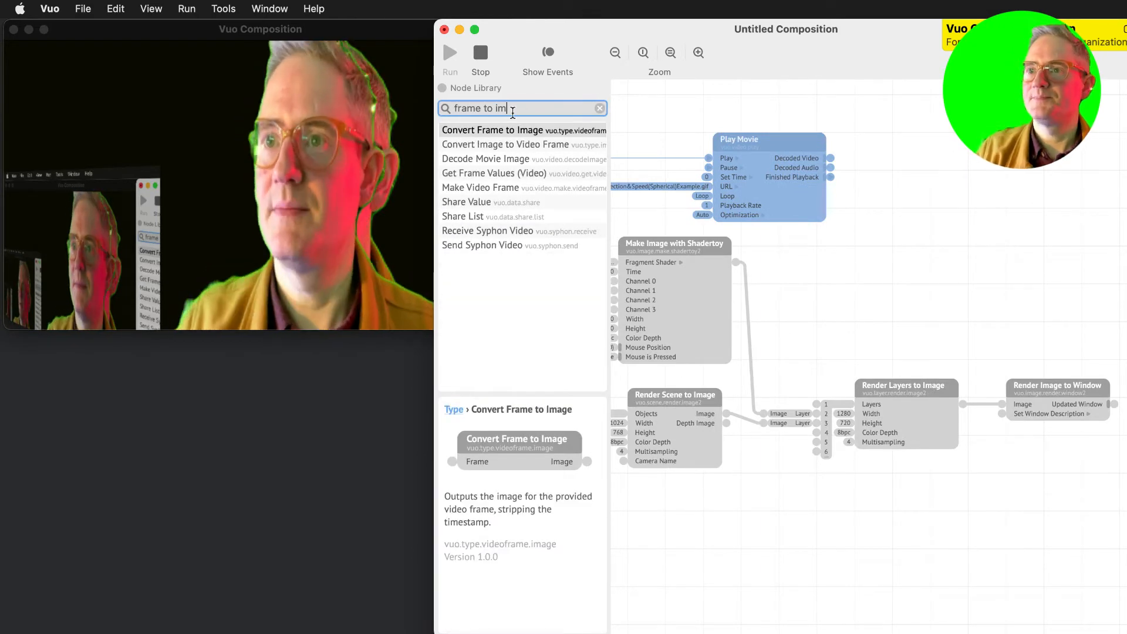
drag(492, 130, 998, 256)
drag(830, 157, 991, 271)
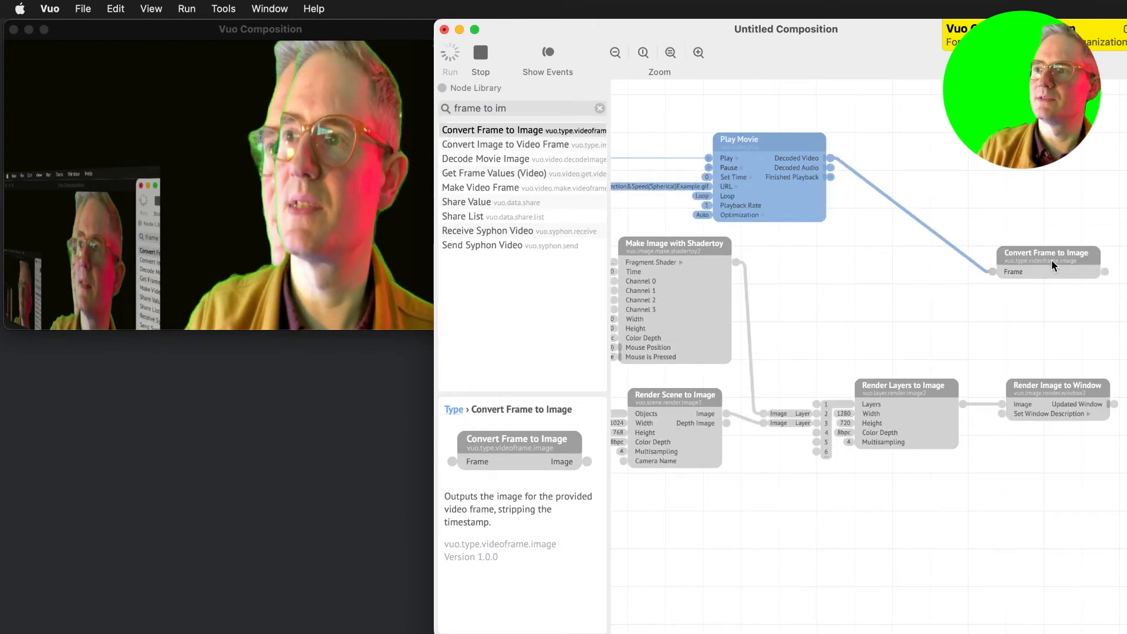
drag(1087, 276, 763, 404)
key(super+r)
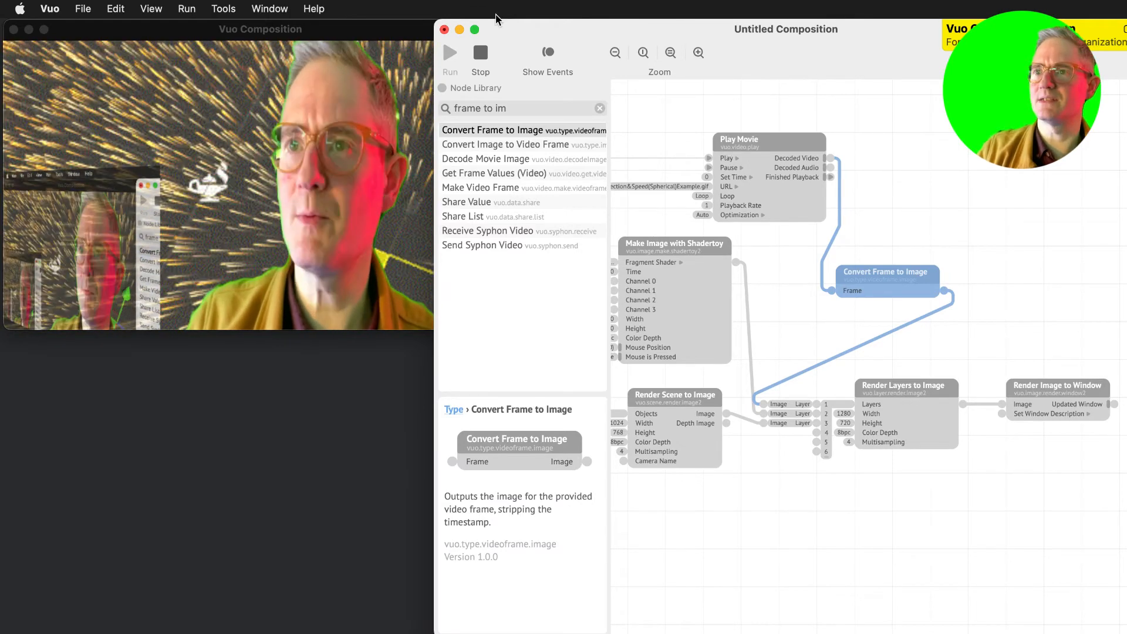
Review the fragment shader's introductory comment and the line defining the chromaKey colour.
scroll(695, 317, left, 3)
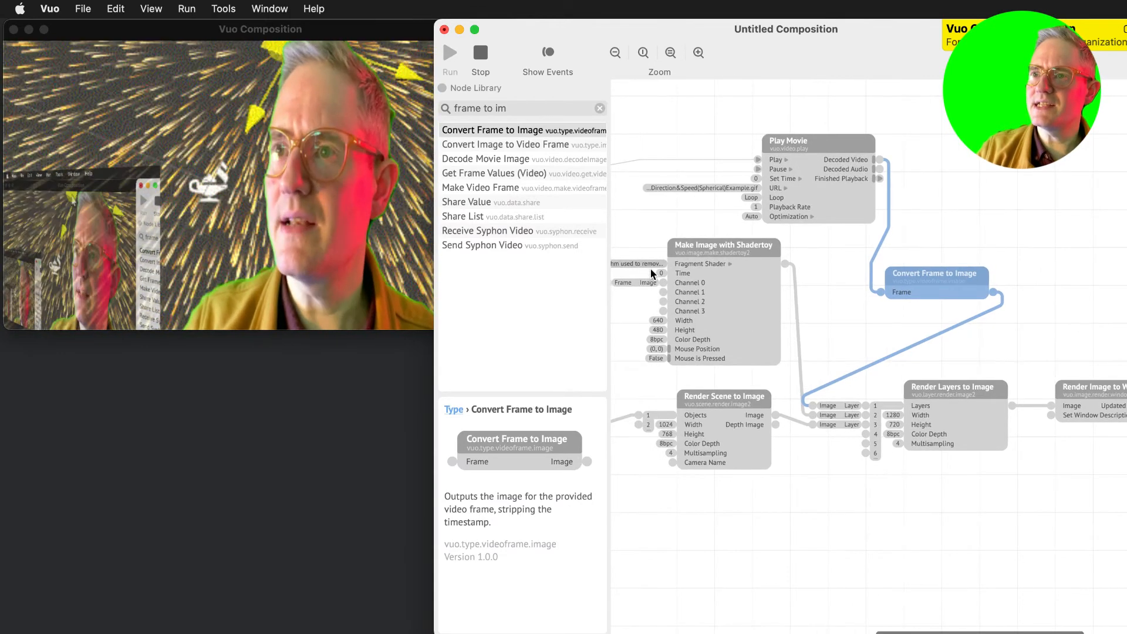
double_click(649, 264)
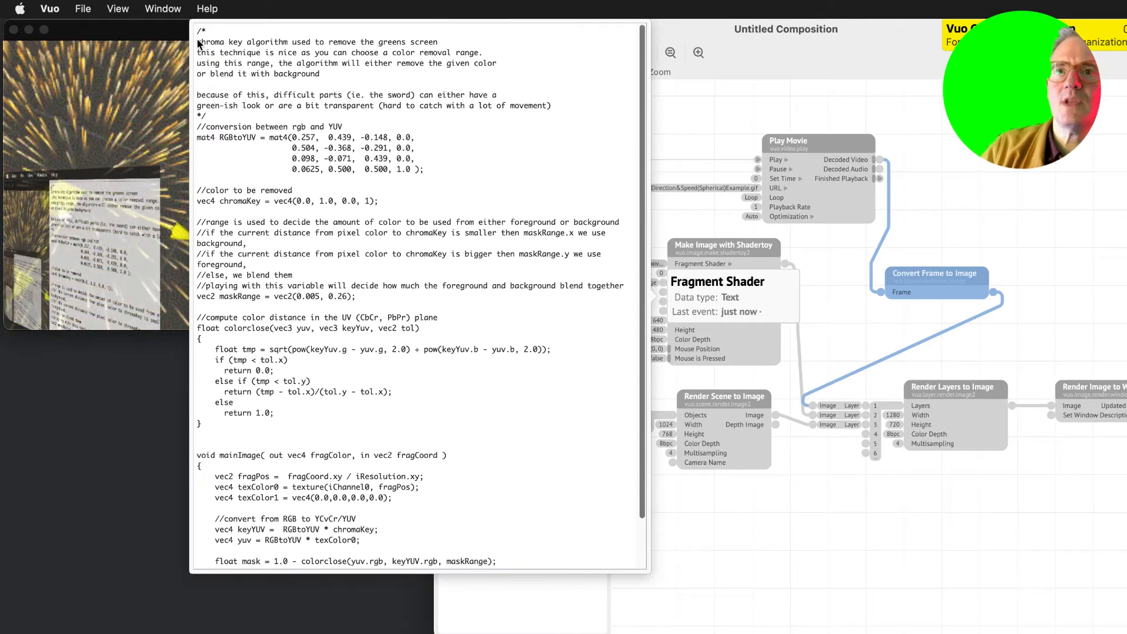
drag(239, 107, 197, 53)
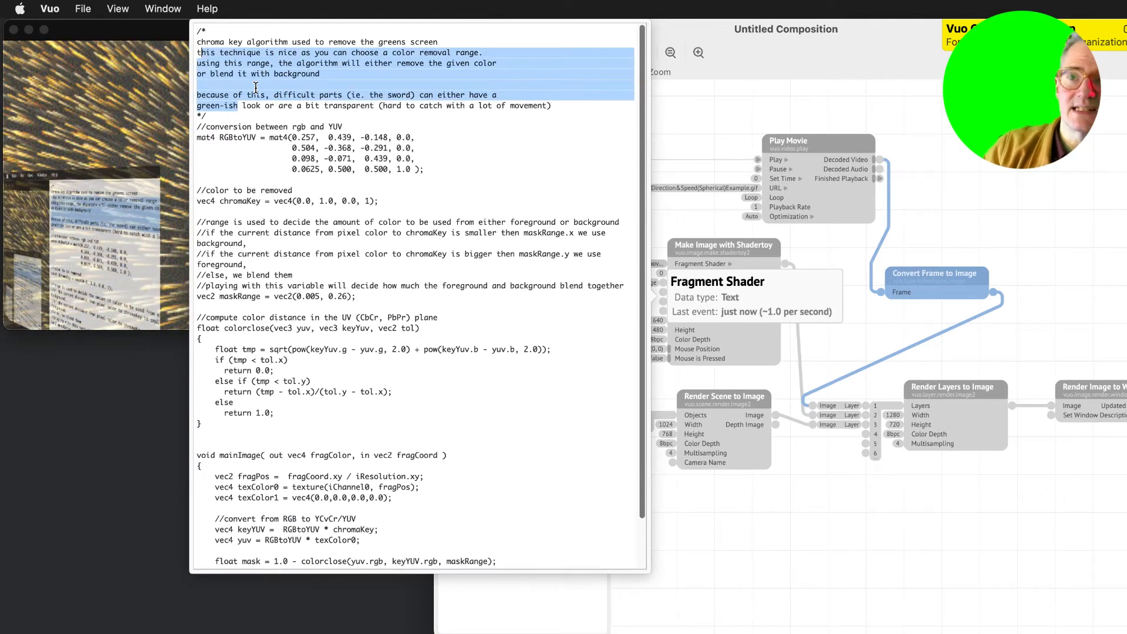
click(311, 106)
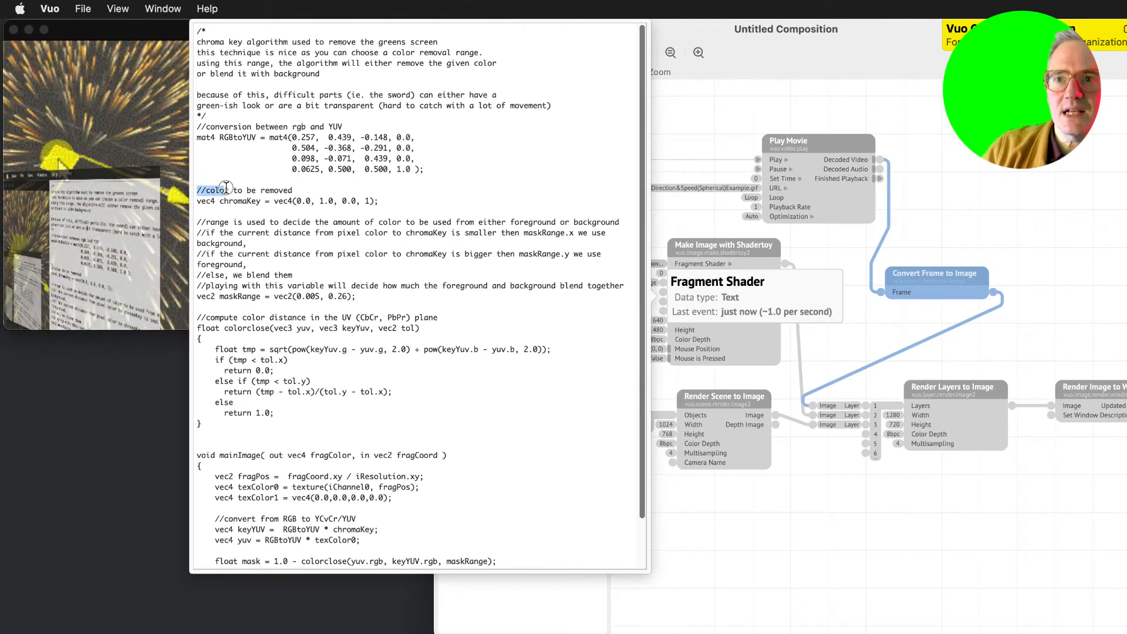
drag(226, 187, 368, 204)
click(229, 223)
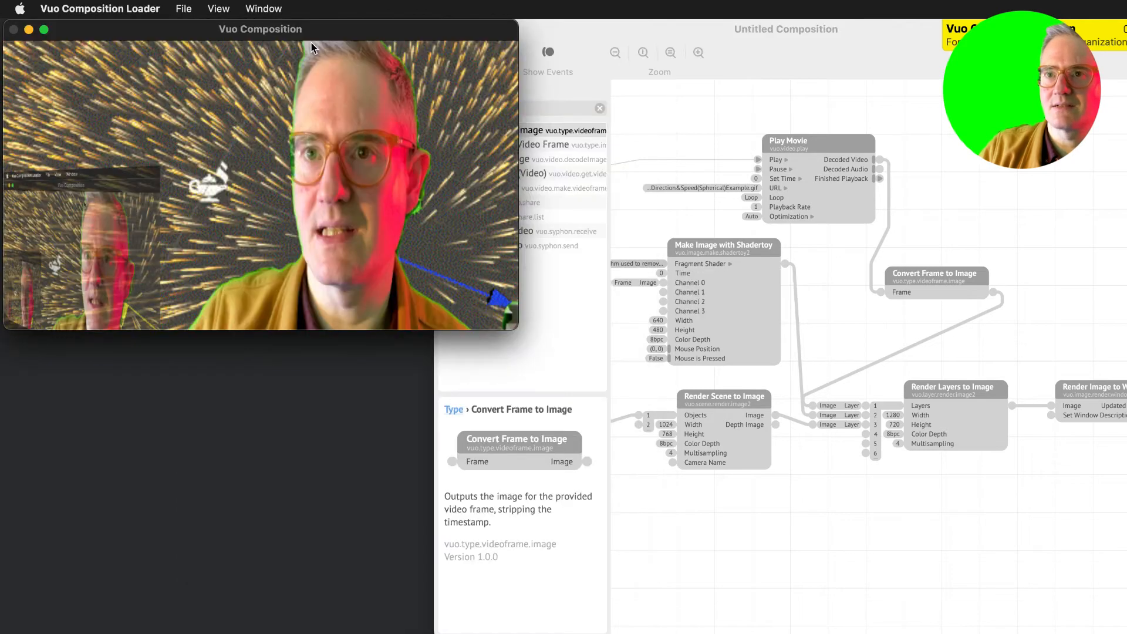
Move the composition's output window to the lower part of the screen, beside the composition editor.
drag(293, 35, 882, 70)
click(871, 383)
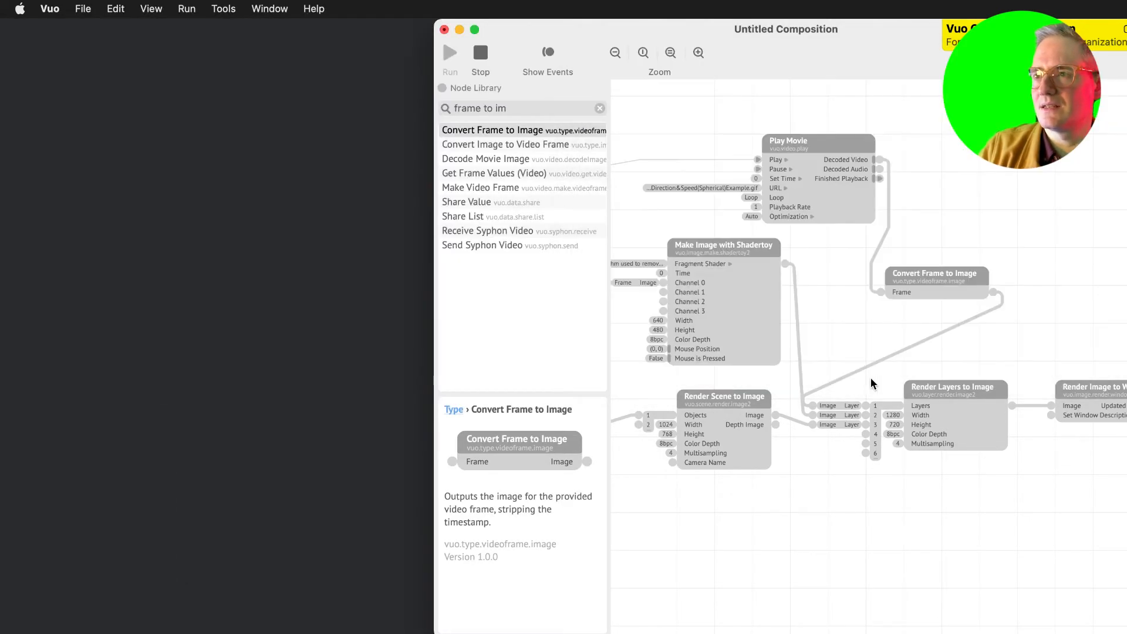
key(super+Tab)
drag(792, 58, 196, 300)
click(637, 263)
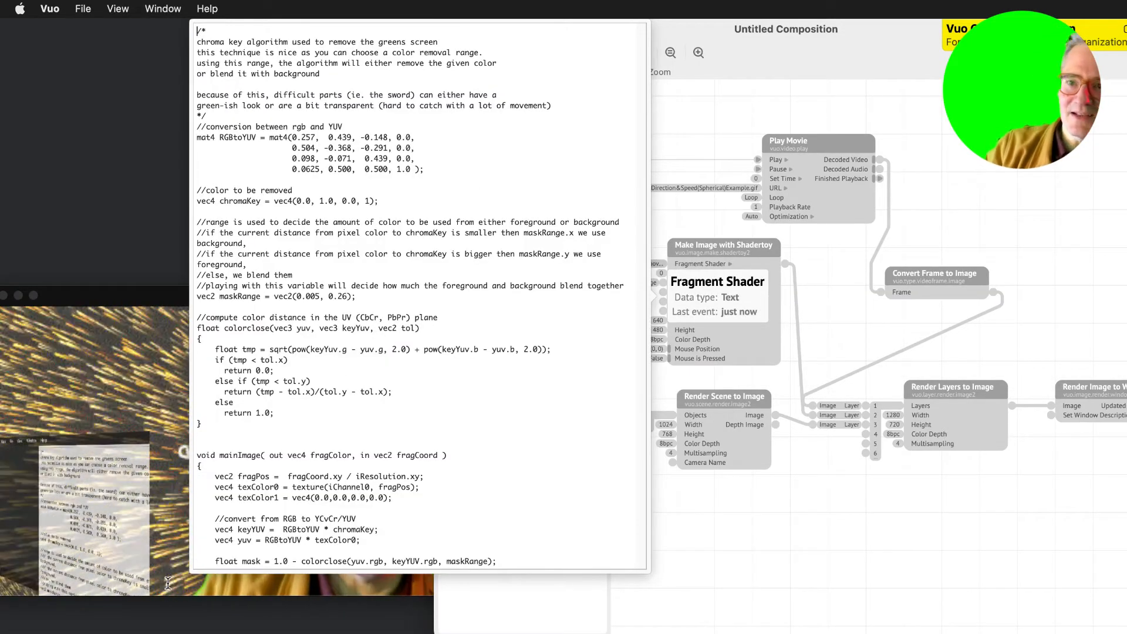
drag(189, 301, 190, 354)
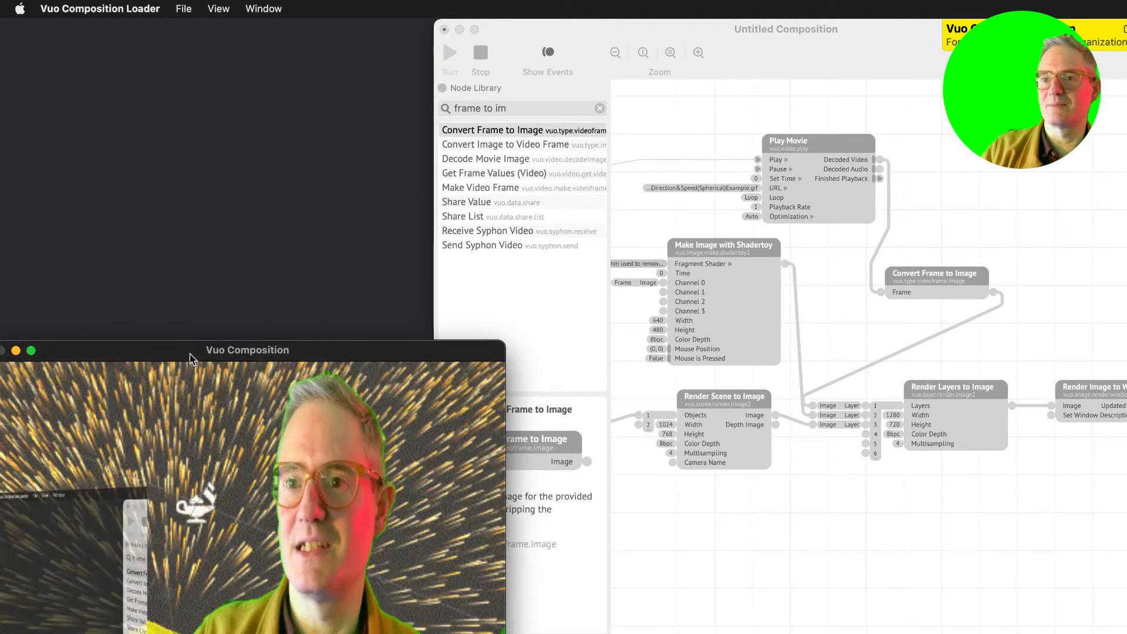
click(554, 254)
Replace the two maskRange values in the fragment shader with a single 0.0 and close the code editor.
click(629, 264)
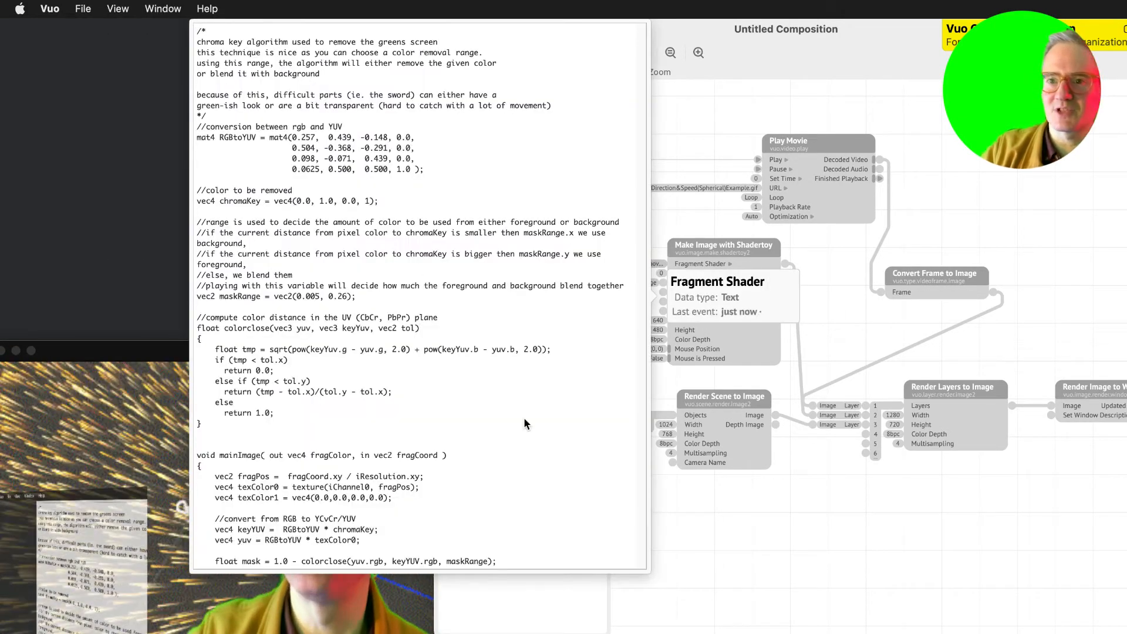
click(278, 307)
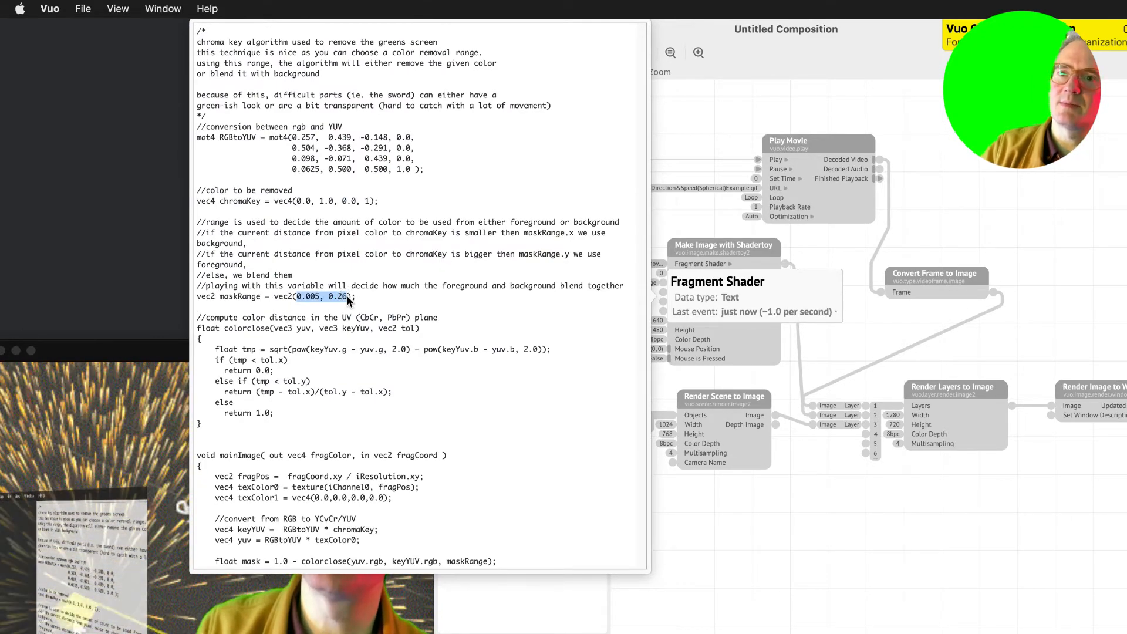
text(0.)
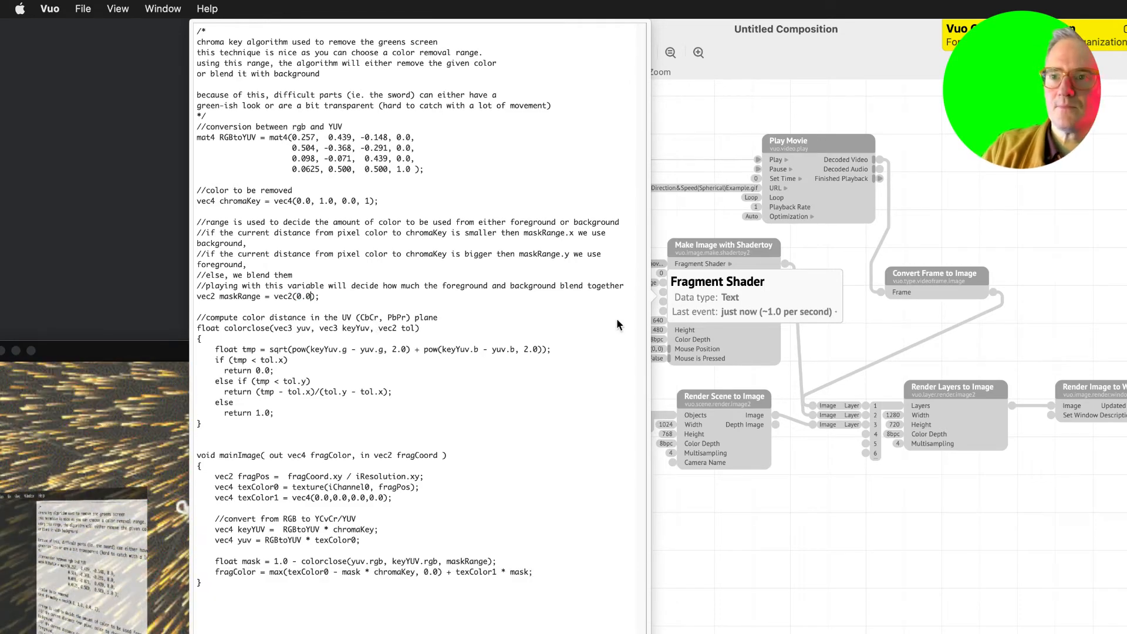
click(701, 367)
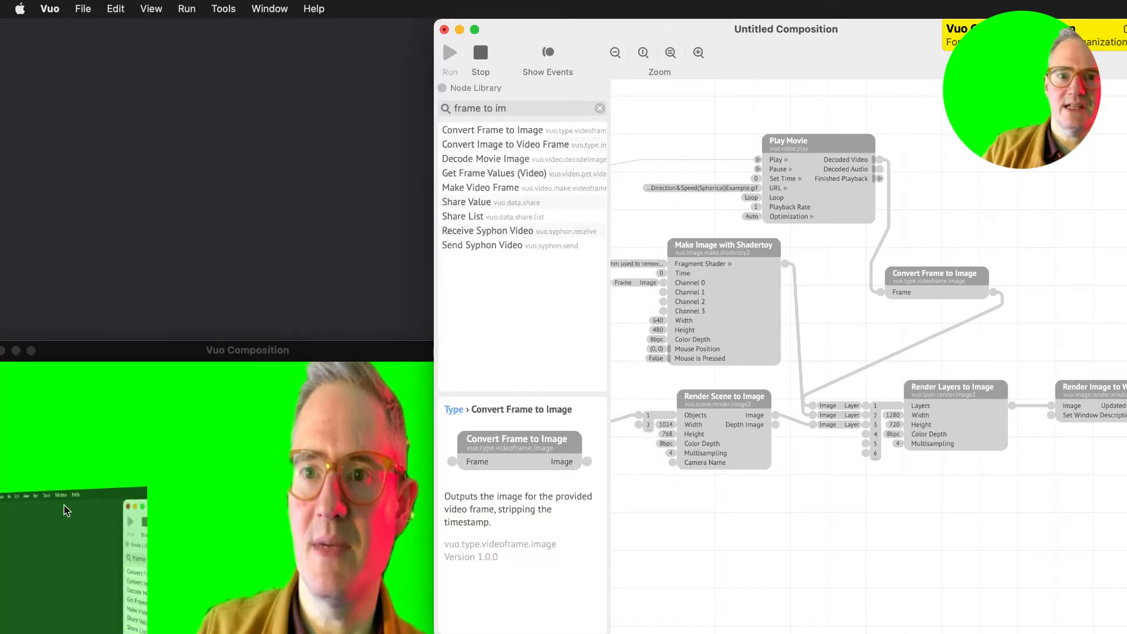
Set maskRange in the fragment shader to vec2(0.3) and apply it.
click(638, 264)
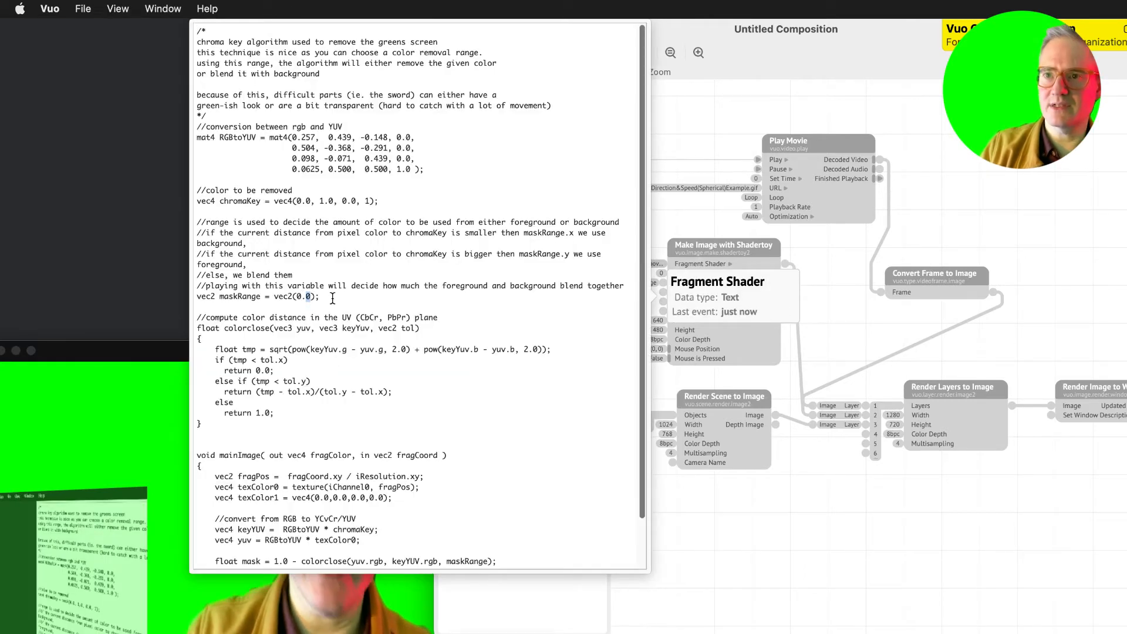
text(3)
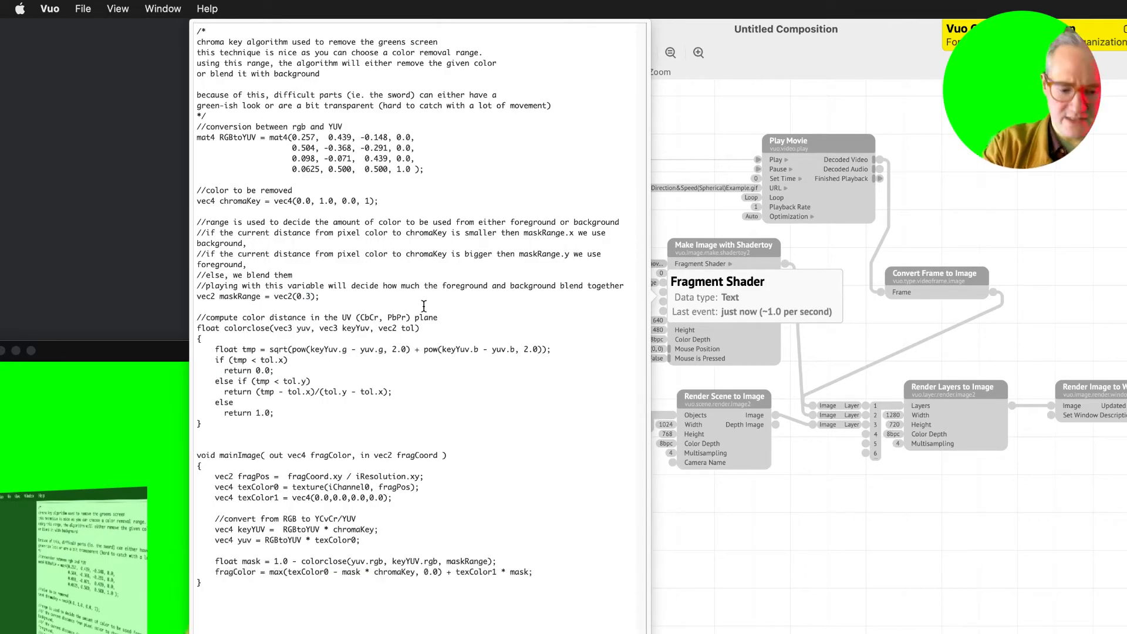
click(700, 345)
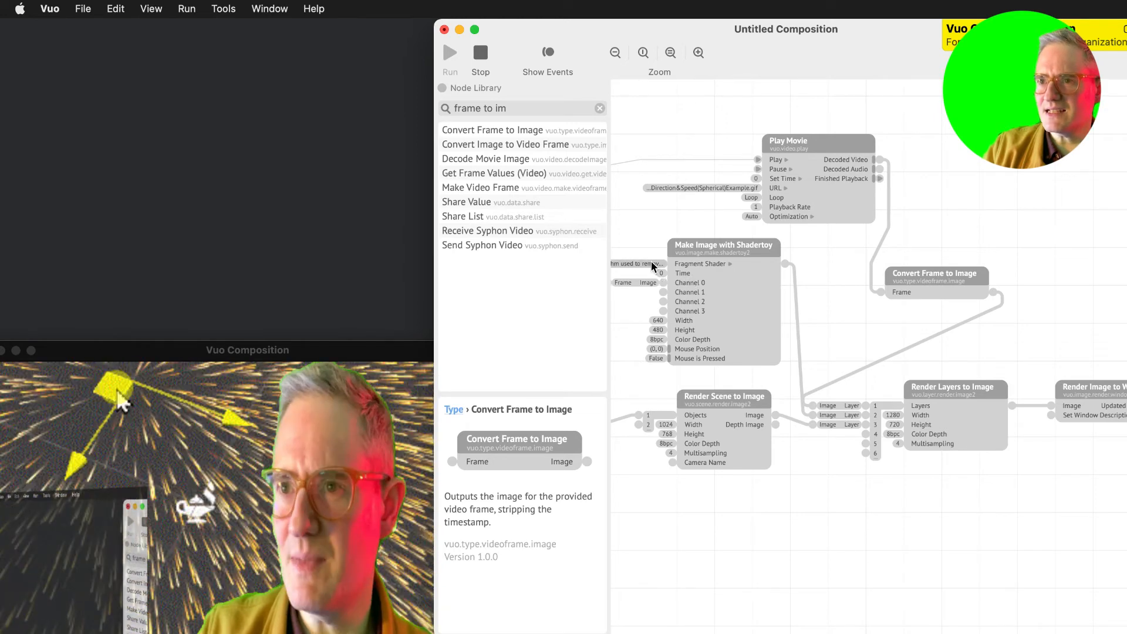
Adjust maskRange in the fragment shader up to vec2(0.4), checking the output between edits.
click(648, 264)
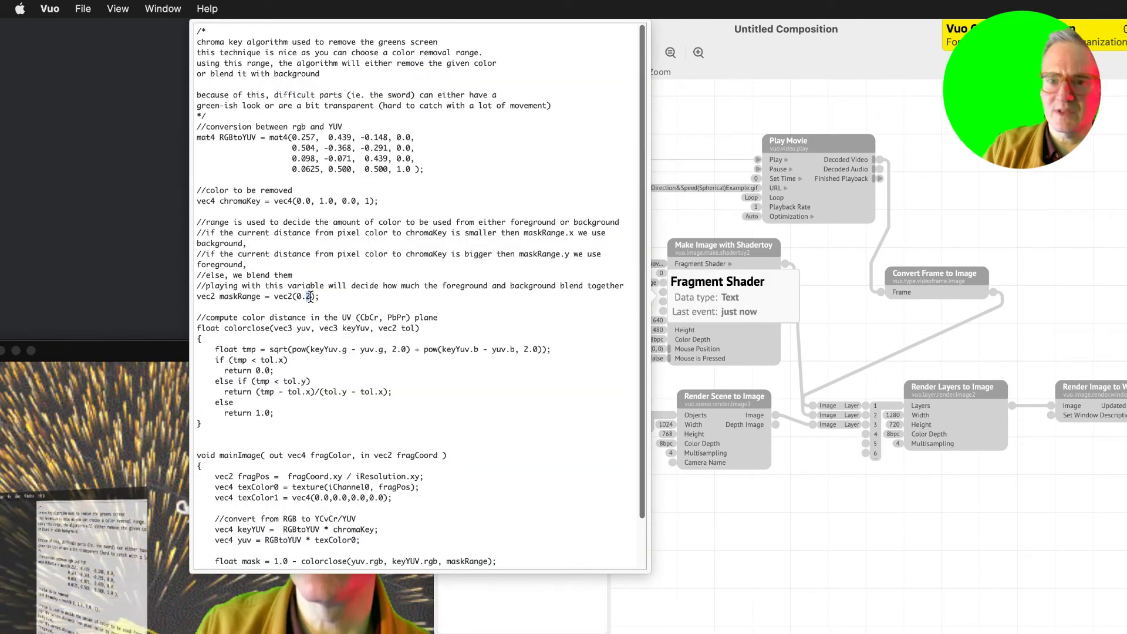
click(837, 457)
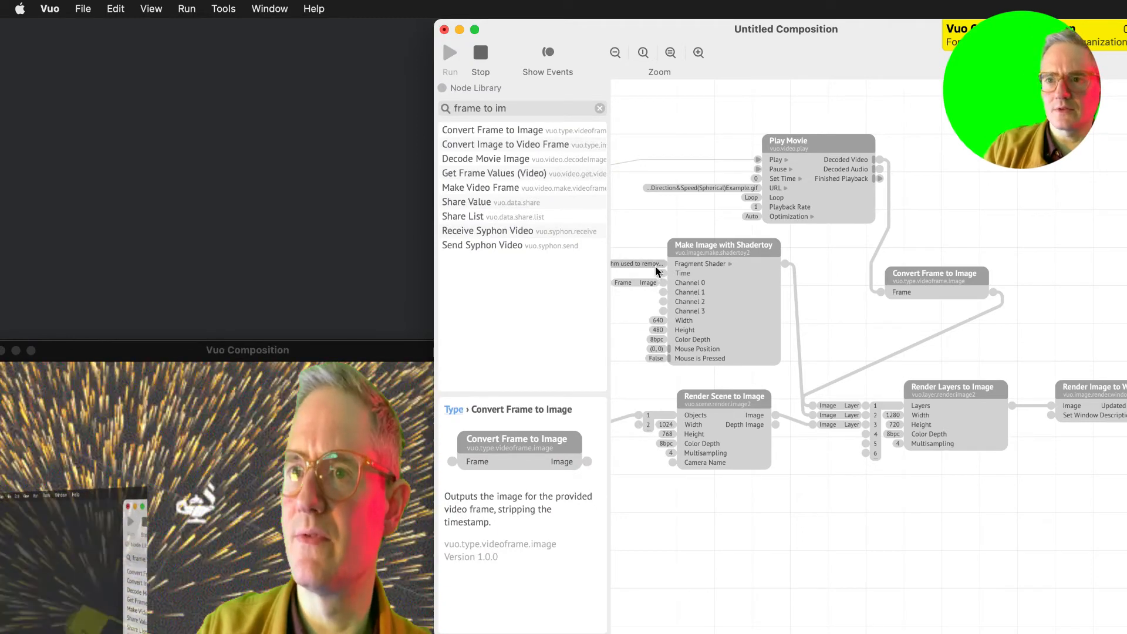
mouse_move(657, 269)
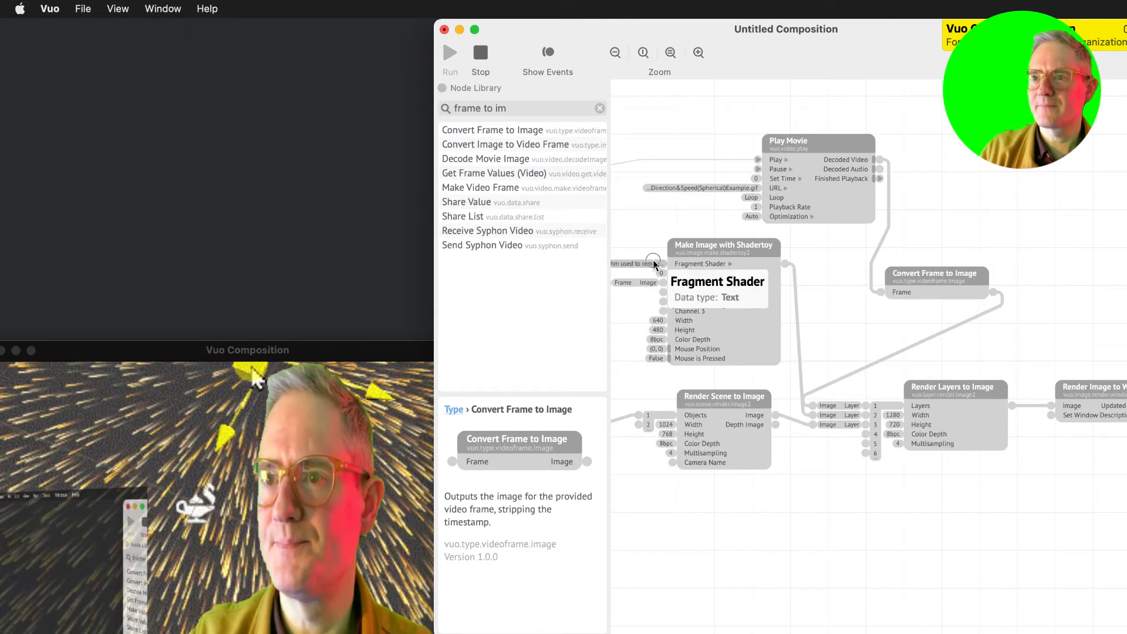
click(653, 263)
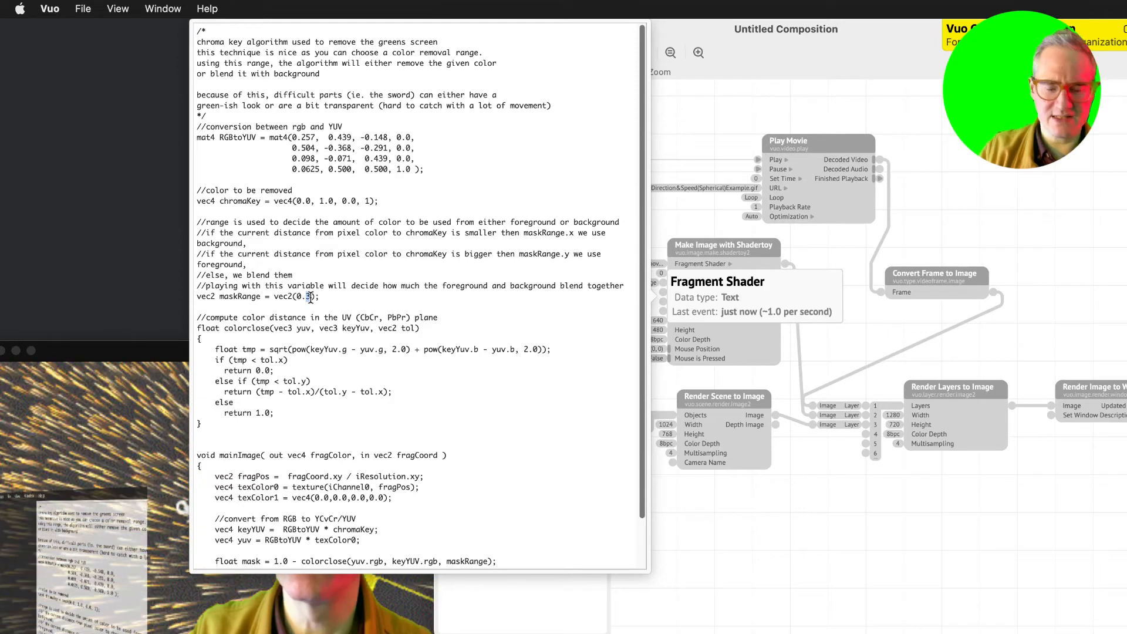
click(733, 538)
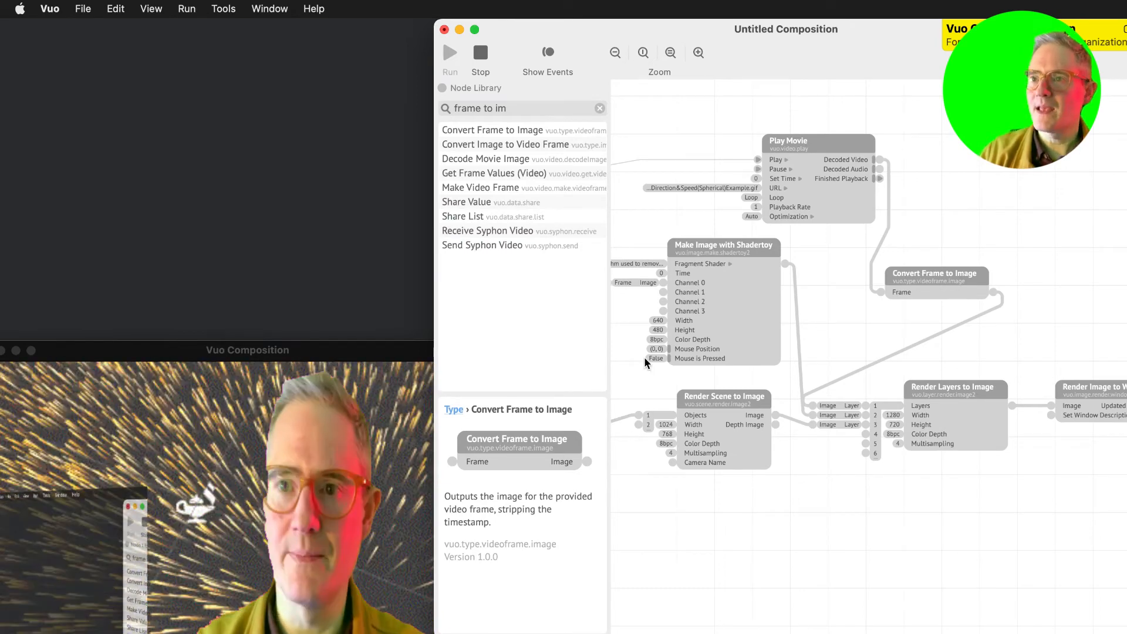
Set maskRange in the fragment shader to vec2(0.35) and close the code editor.
click(653, 264)
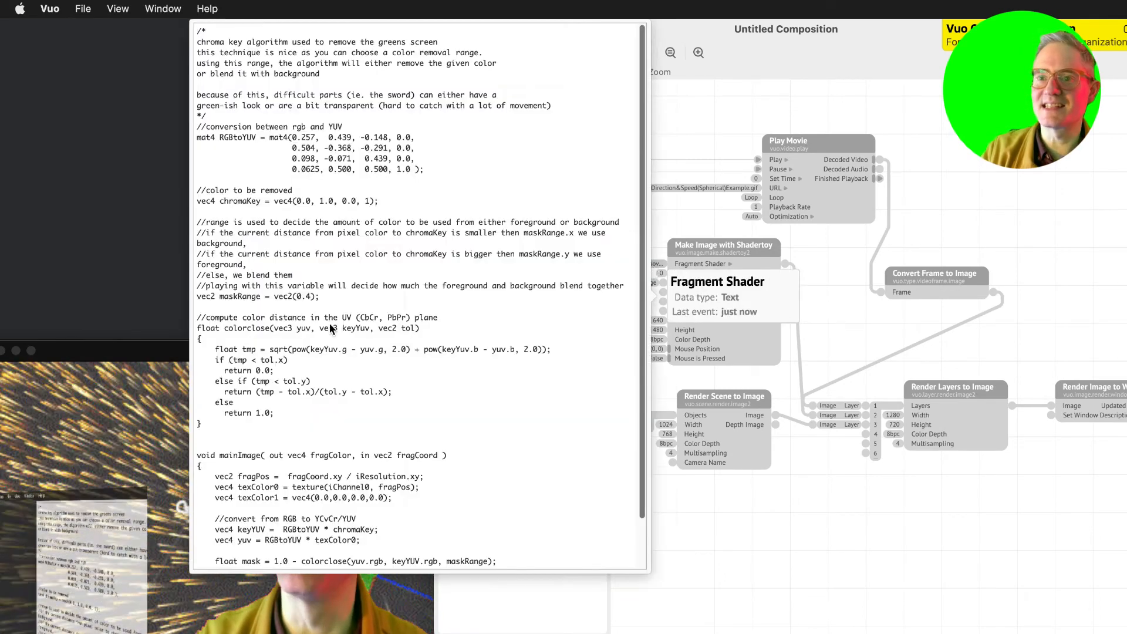
double_click(307, 298)
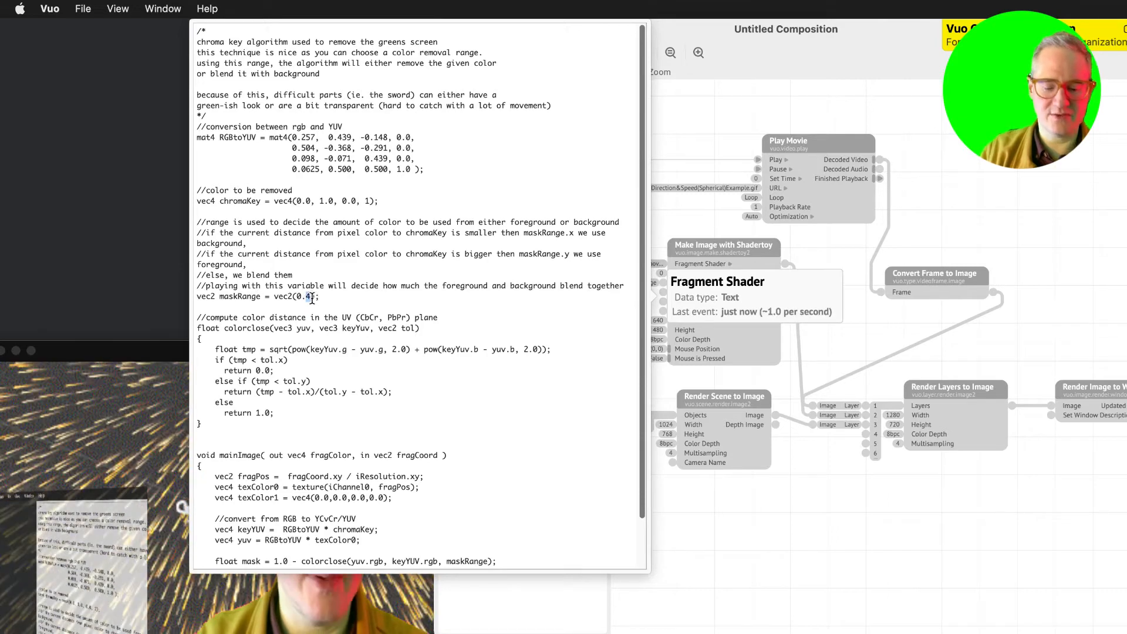
text(35)
click(781, 527)
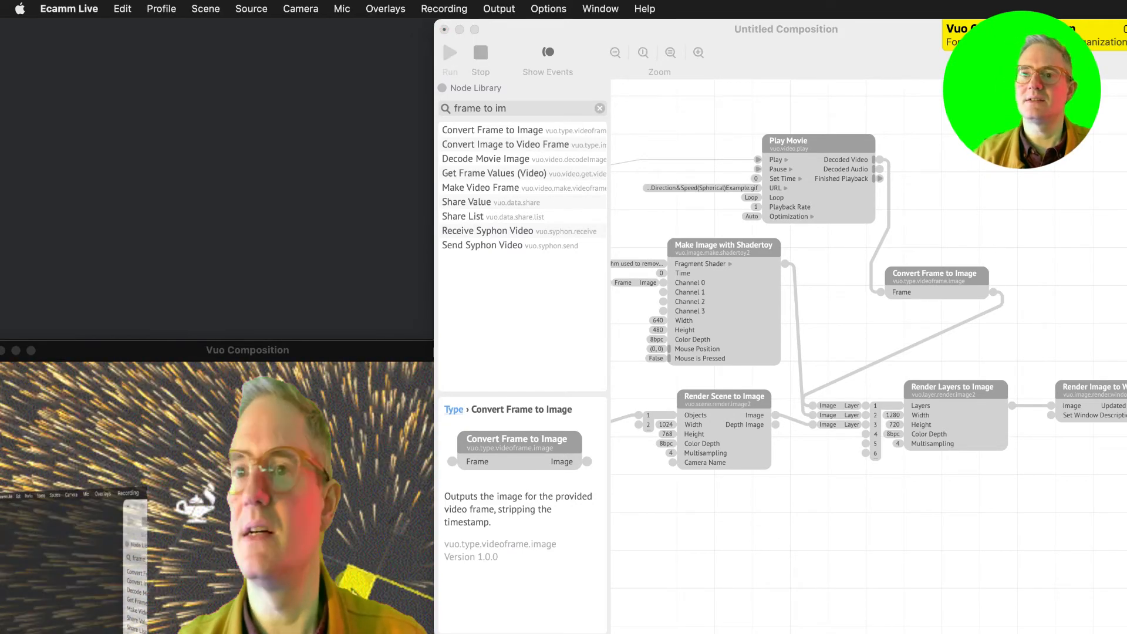
Enlarge the output window to inspect the key, shrink it again, move it up beside the composition editor, and return to the composition.
drag(433, 342, 952, 90)
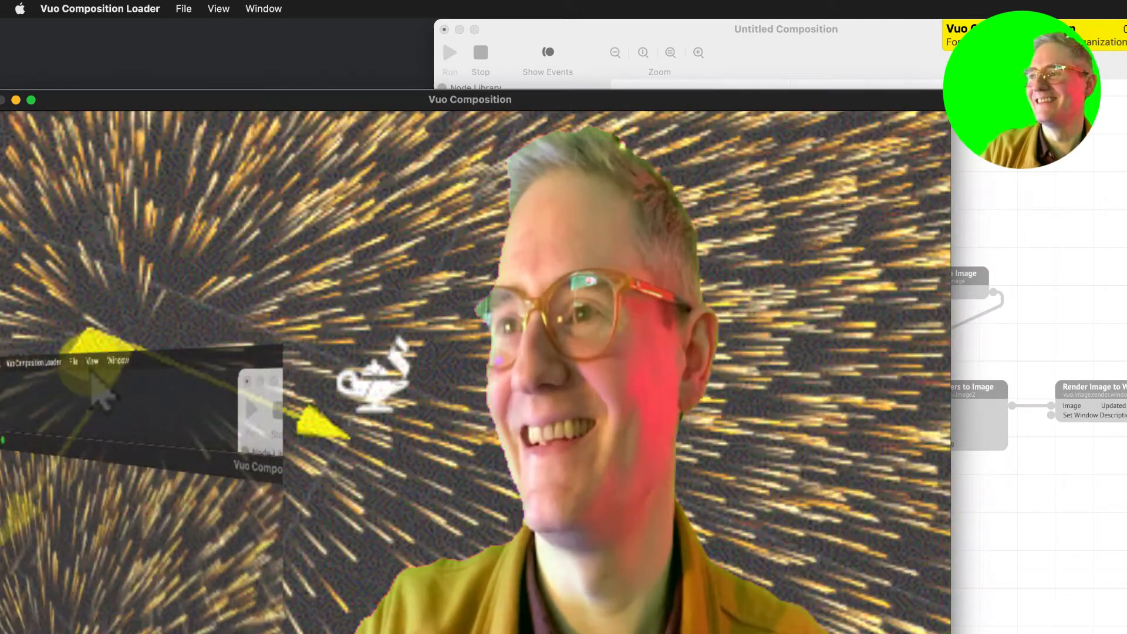
drag(950, 90, 603, 394)
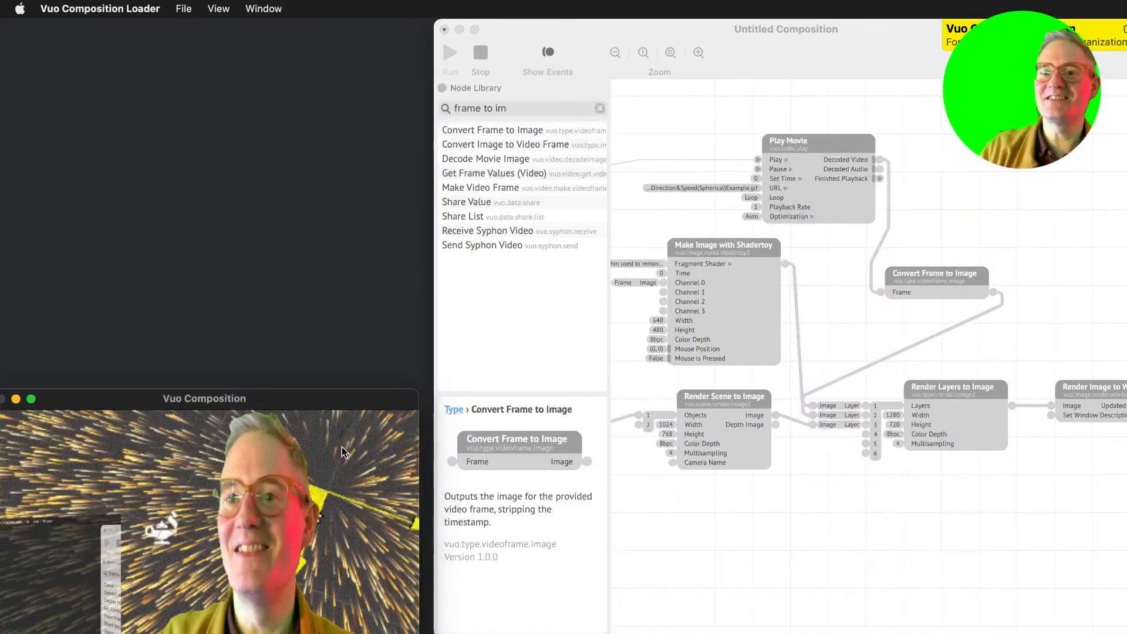
drag(336, 405, 349, 36)
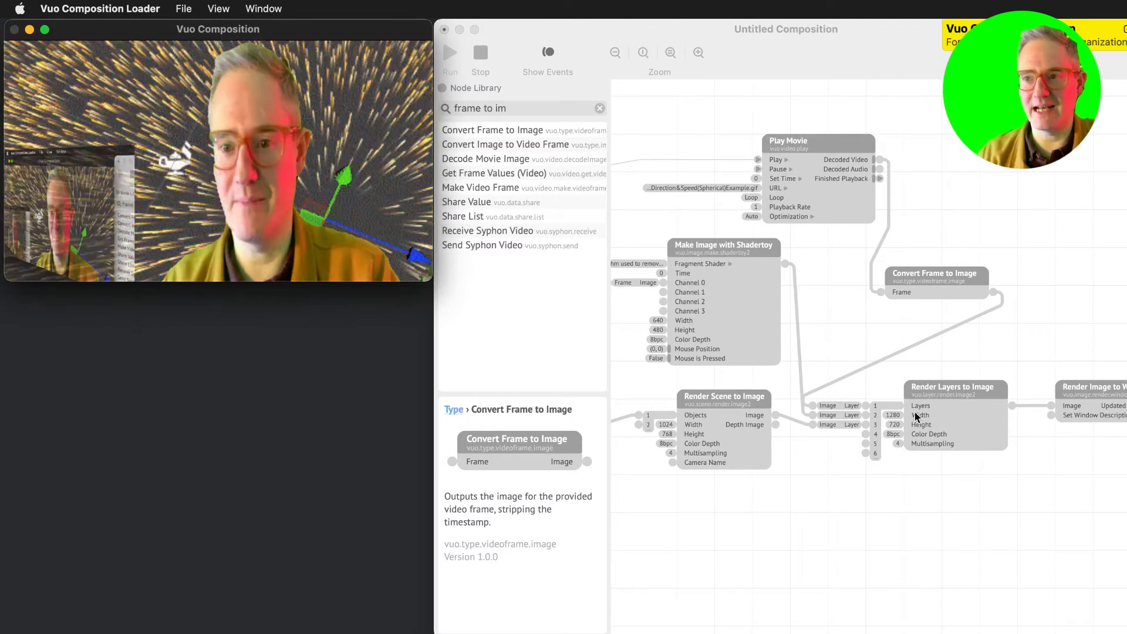
click(818, 328)
scroll(890, 425, right, 3)
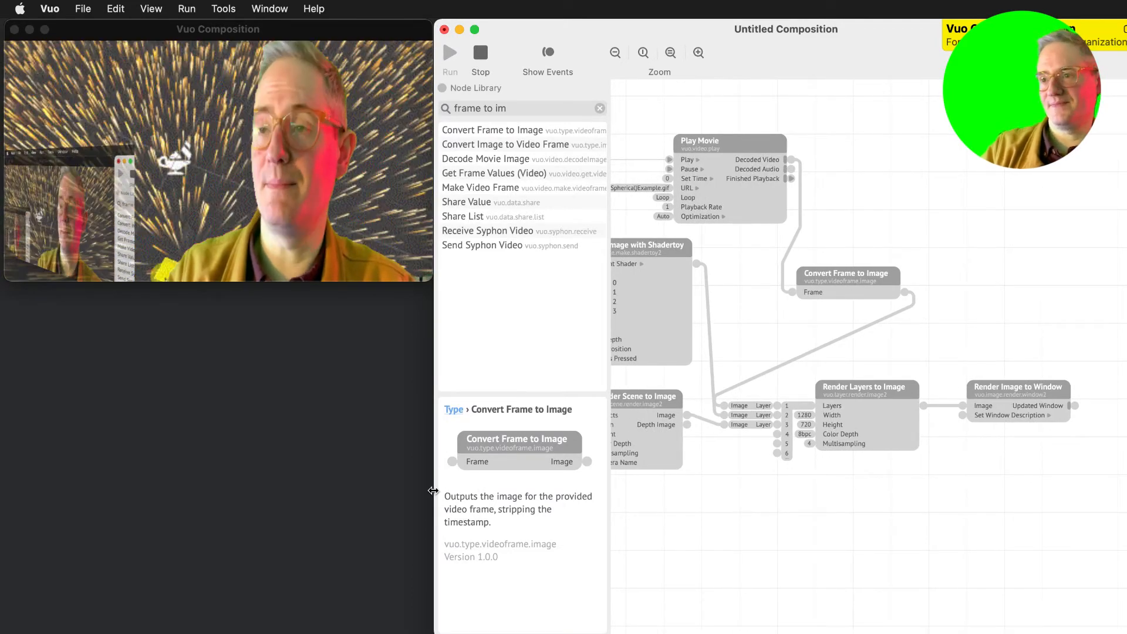
Disconnect the Convert Frame to Image output from layer 1 of the Render Layers to Image node.
scroll(716, 349, left, 2)
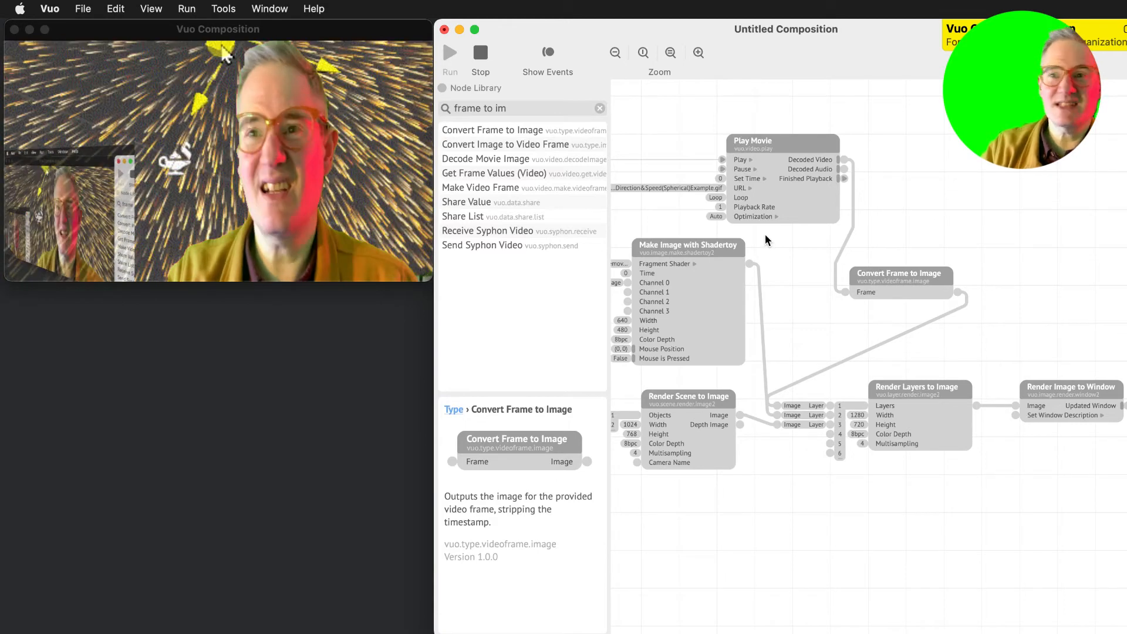
click(773, 142)
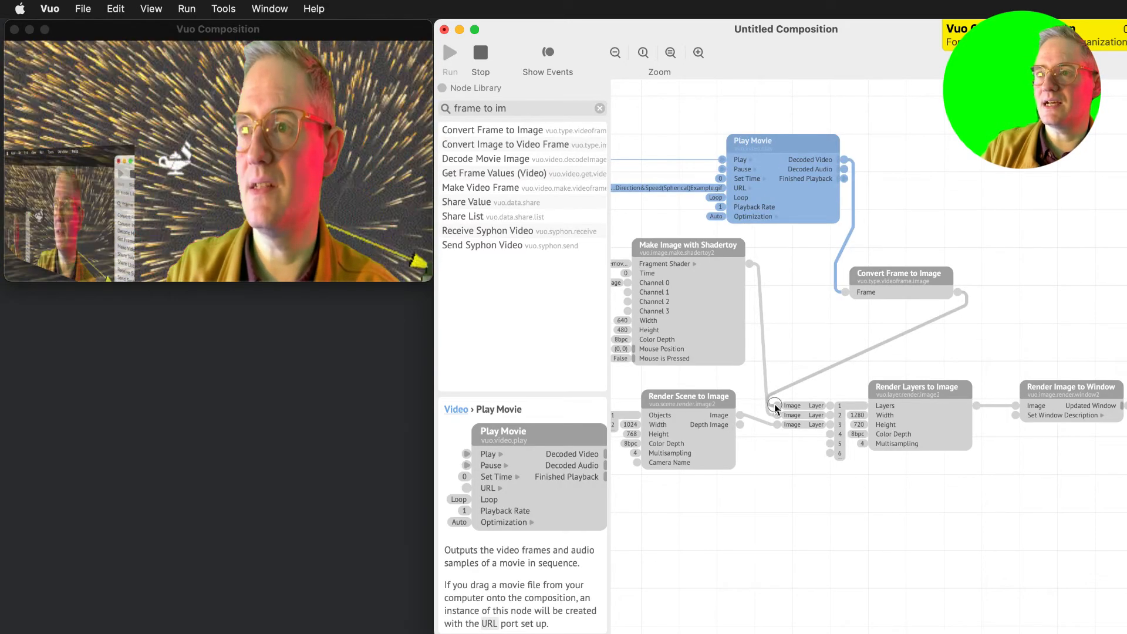
drag(775, 405, 923, 354)
Duplicate the Capture Image of Screen and Make Unlit 3D Object from Image nodes below the originals, and trigger the copied capture from Fire Periodically.
scroll(846, 347, left, 7)
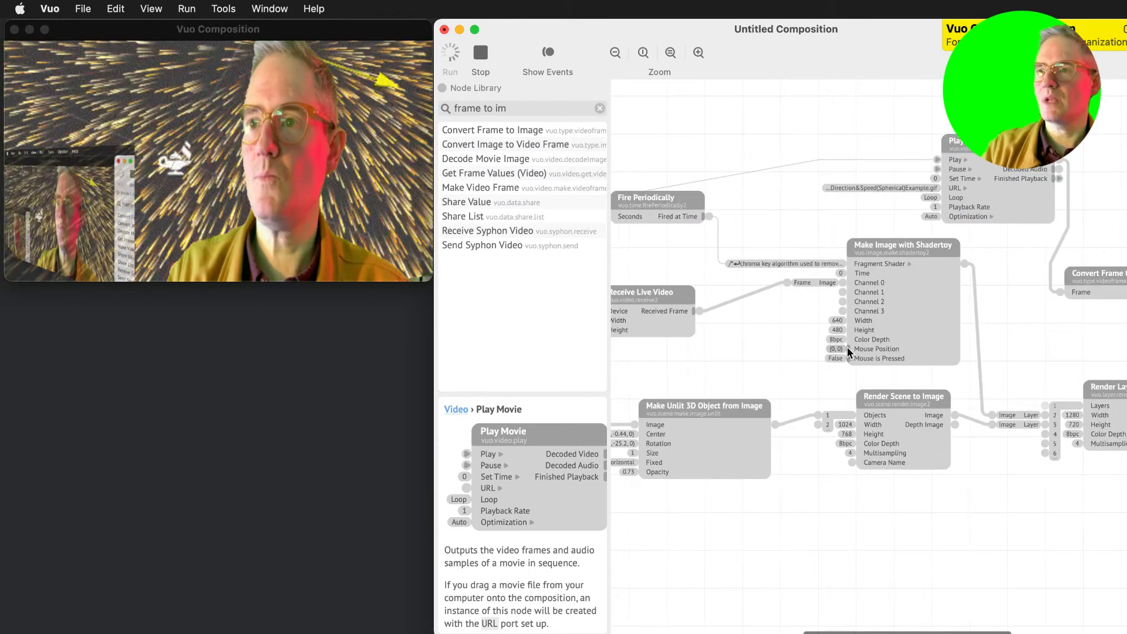
click(731, 412)
scroll(786, 417, left, 10)
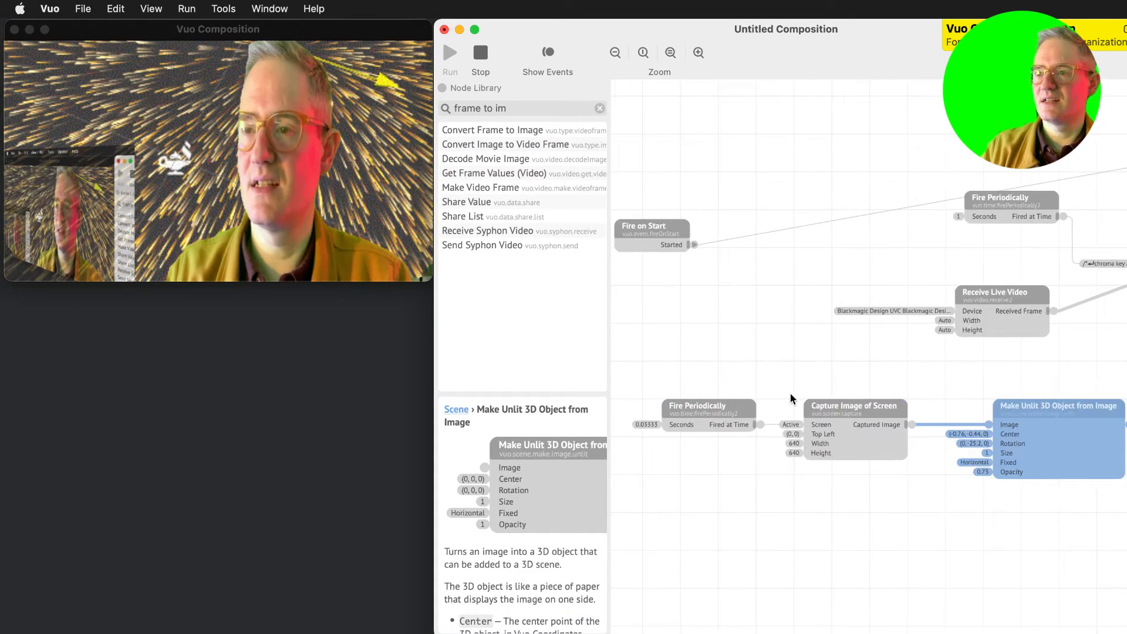
drag(762, 380, 1050, 549)
key(super+Return)
click(1052, 403)
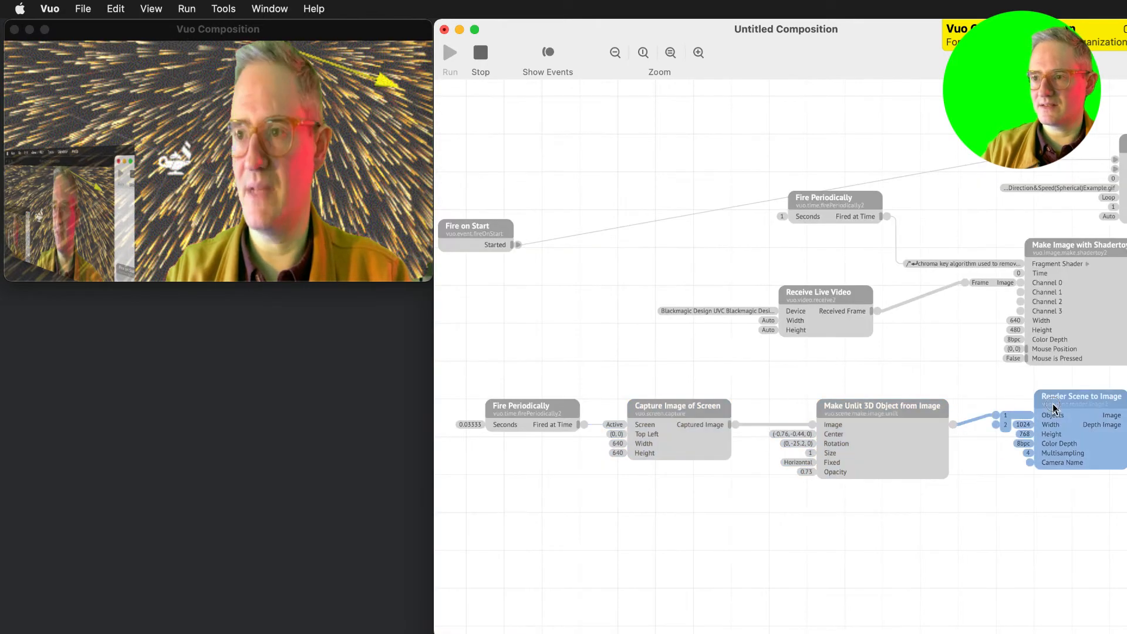
drag(648, 376, 879, 546)
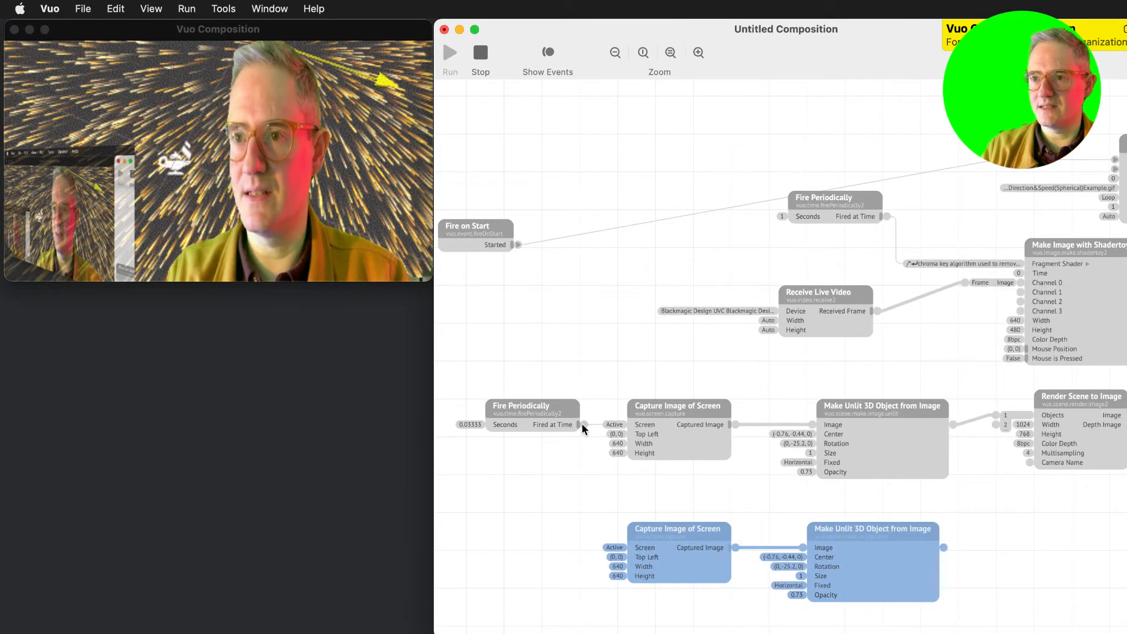
drag(582, 424, 643, 540)
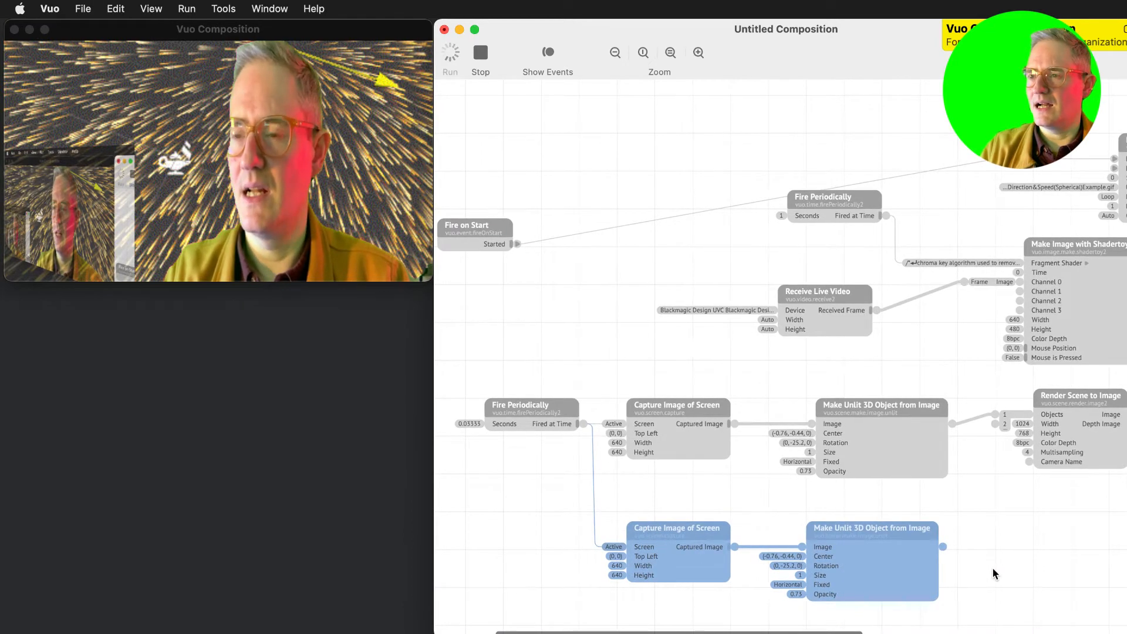
Set the Top Left point of the duplicated Capture Image of Screen node to (1000, 1000).
scroll(994, 573, right, 5)
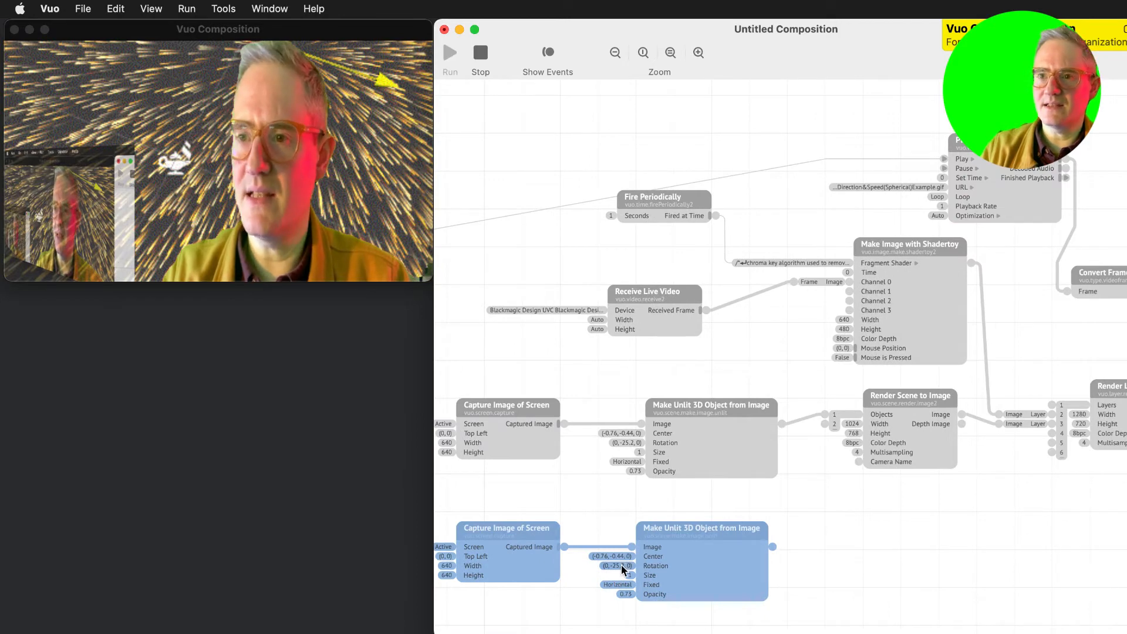
scroll(455, 528, left, 4)
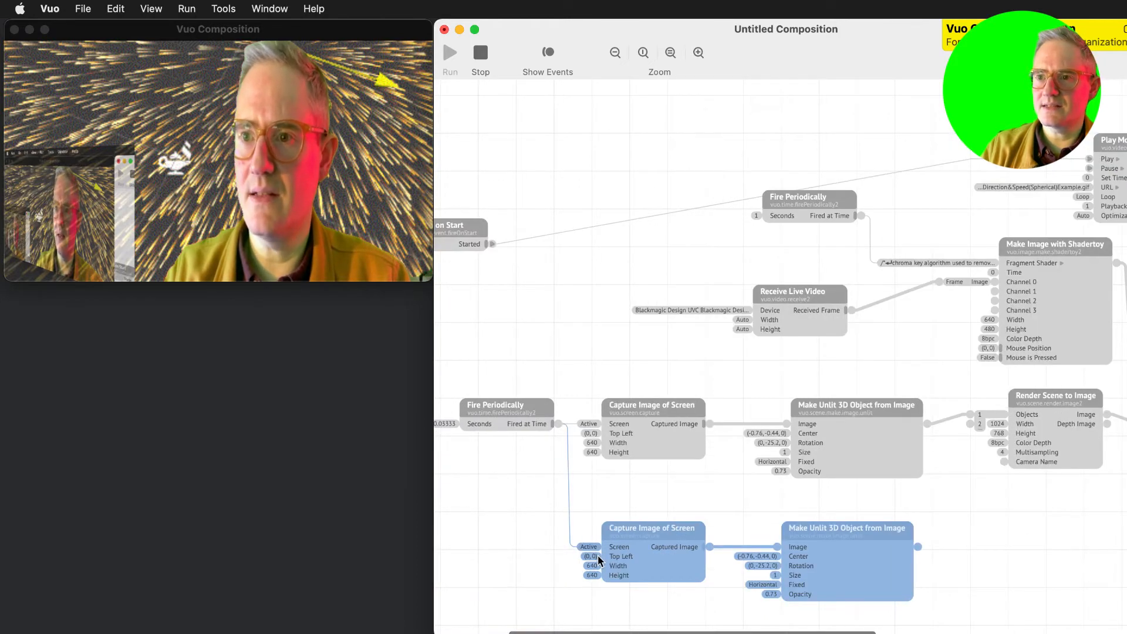
drag(634, 531, 636, 510)
key(super+equal)
key(super+equal)
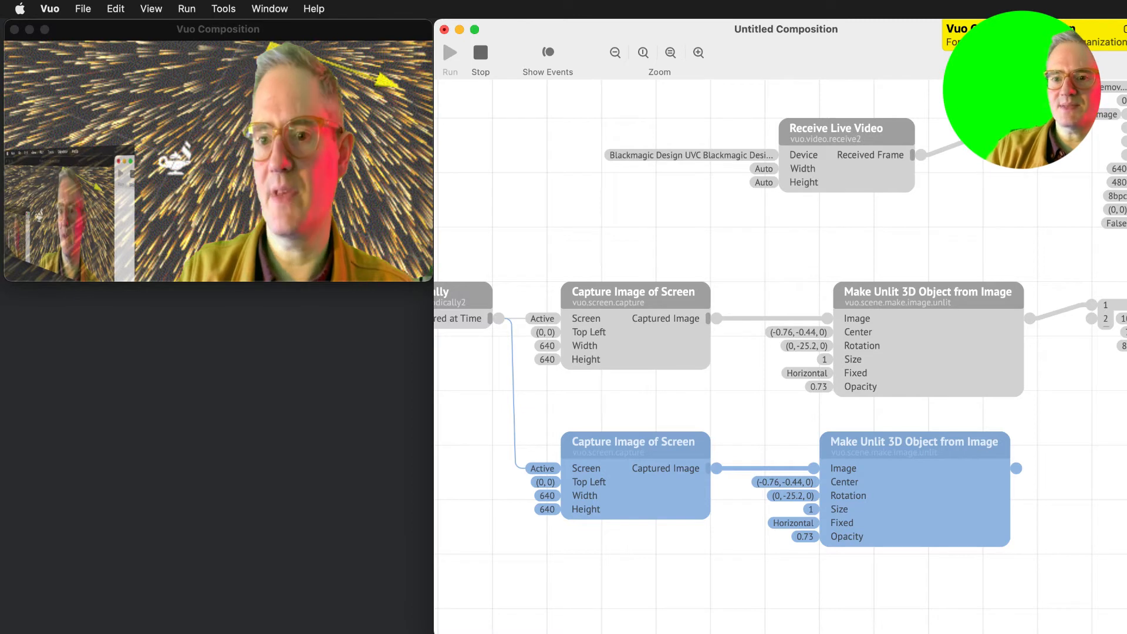
click(543, 487)
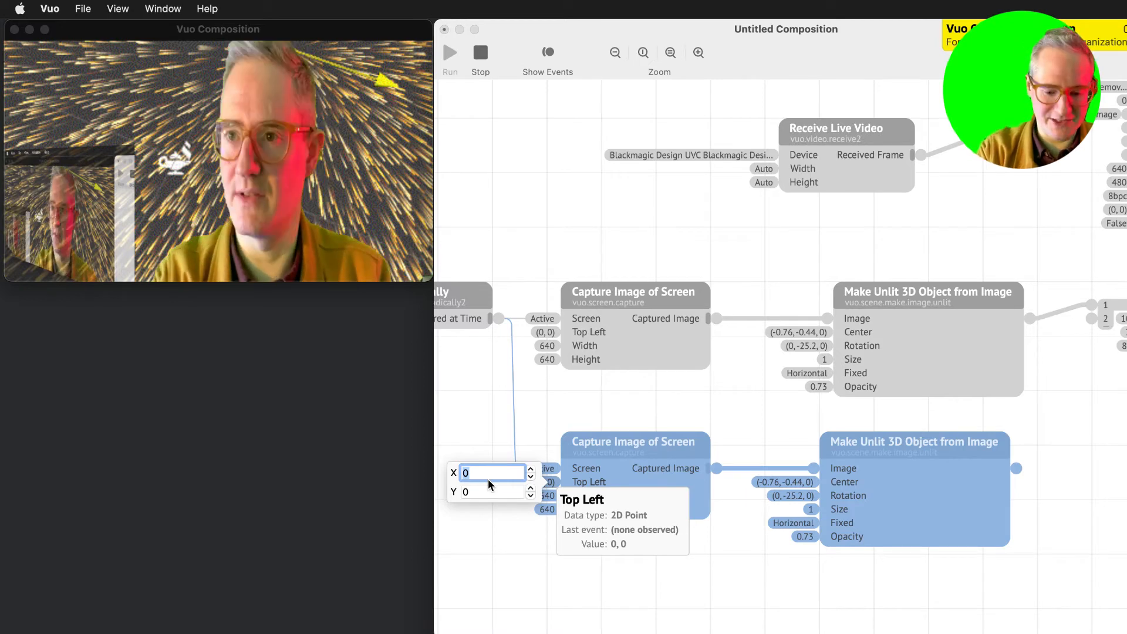
text(100)
key(Tab)
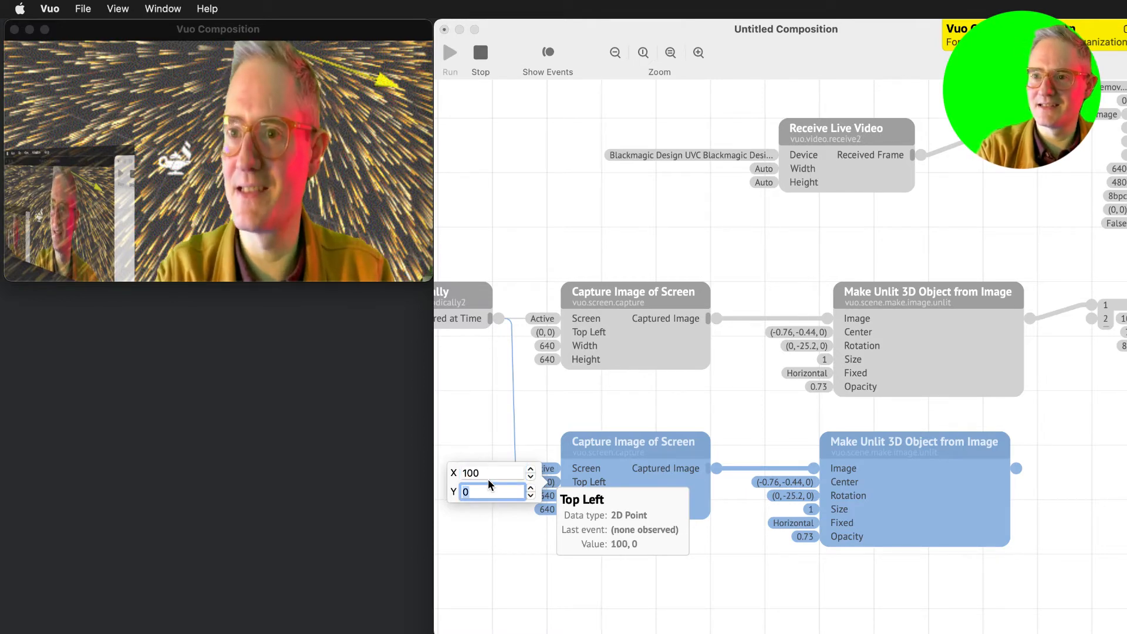
text(1000)
key(Tab)
key(shift+Tab)
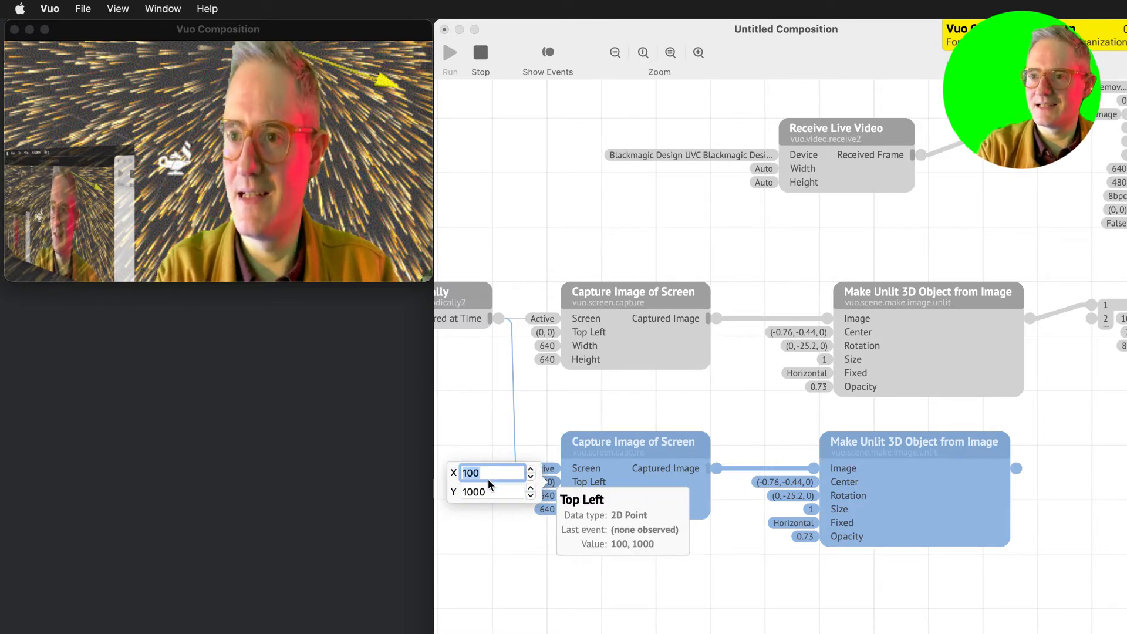
text(1000)
key(Return)
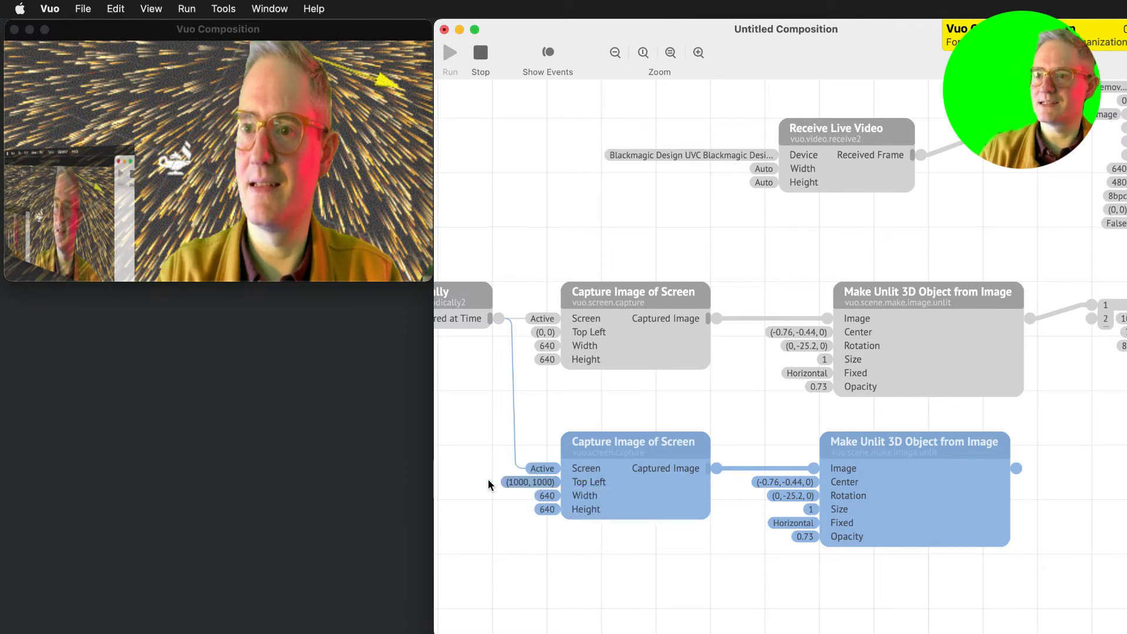
Preview the duplicated node's captured image, set its Top Left X to 2000, and check the capture of the browser window.
mouse_move(717, 473)
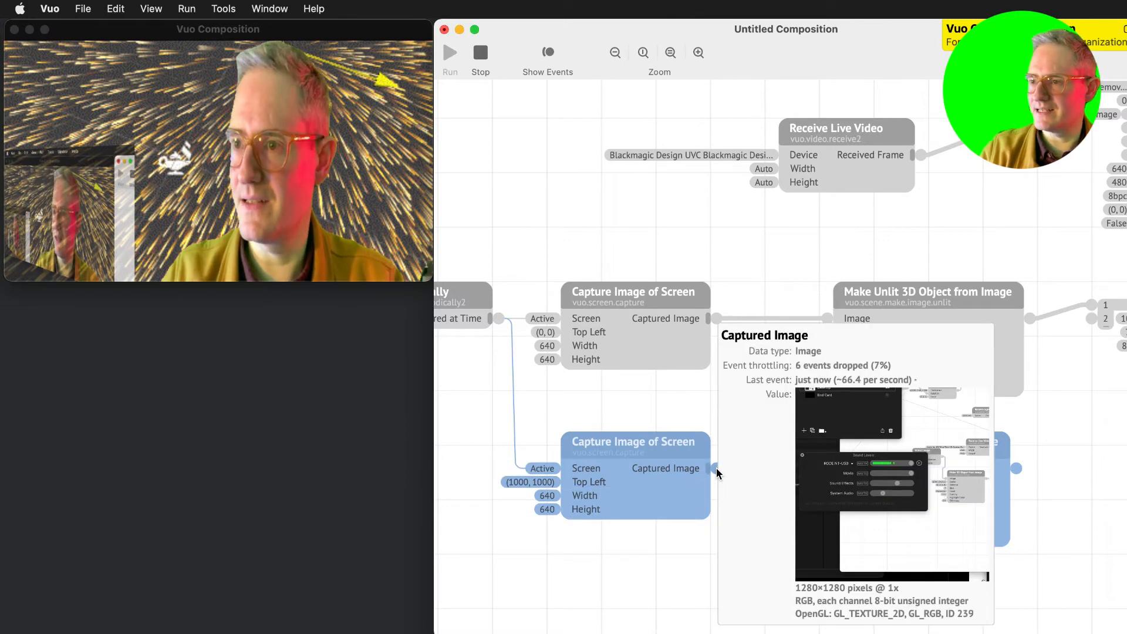
click(534, 482)
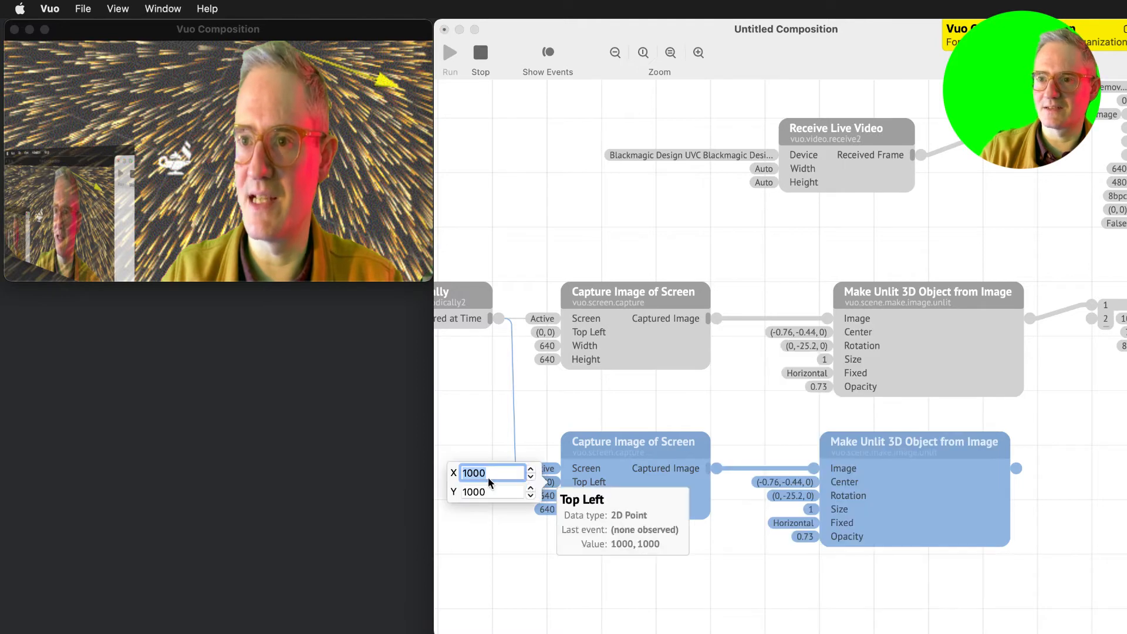
text(2)
key(Return)
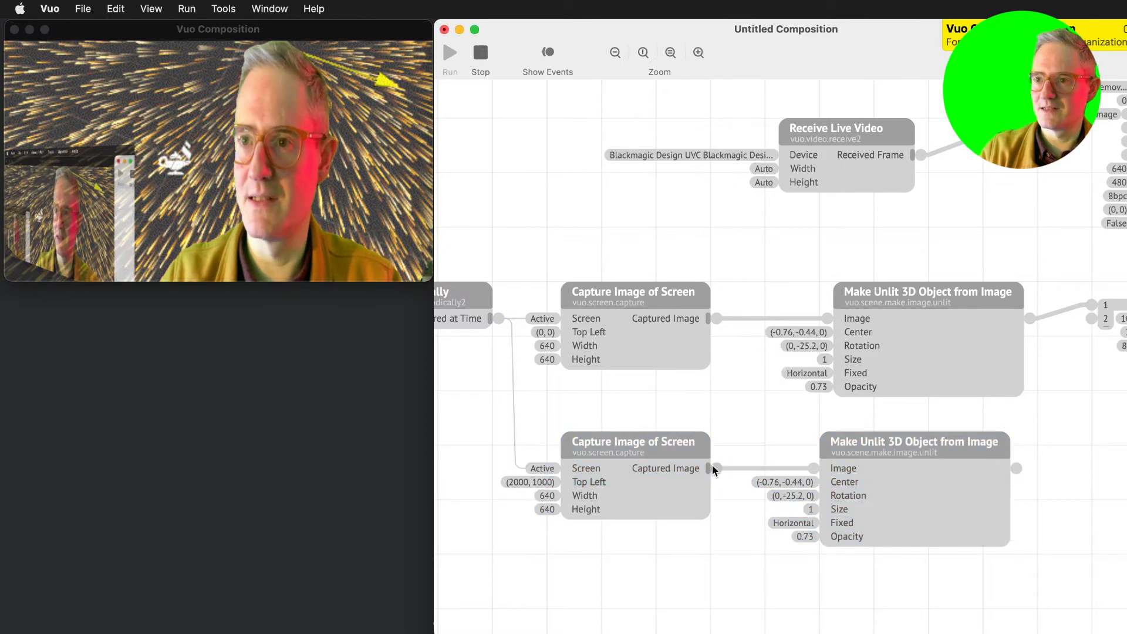
mouse_move(712, 470)
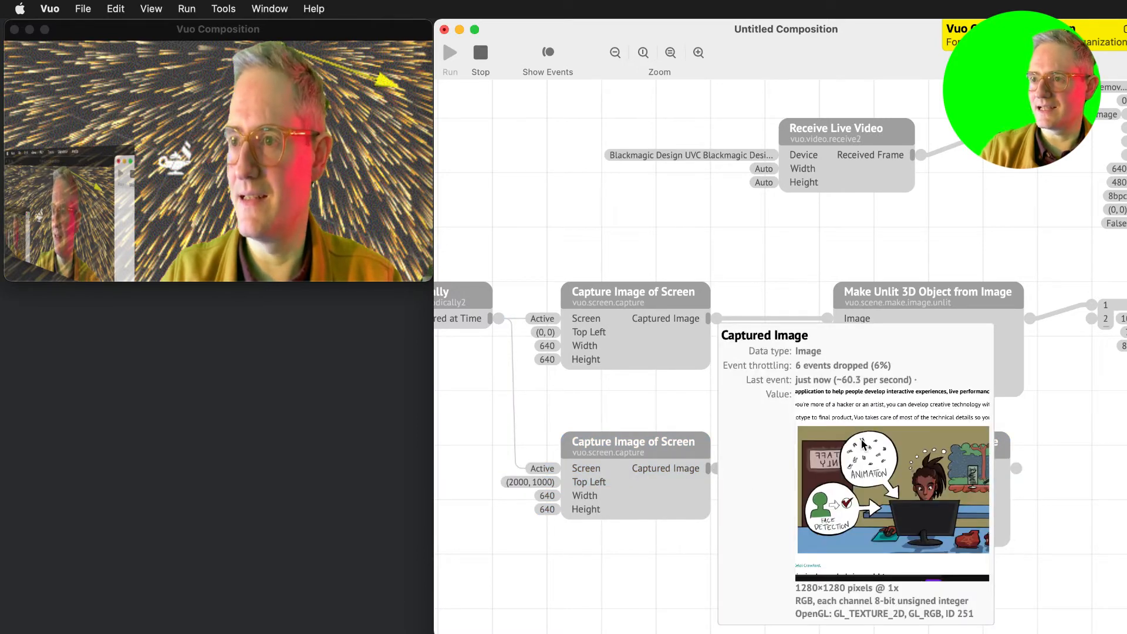
mouse_move(1126, 633)
mouse_down()
mouse_move(1126, 610)
mouse_move(1126, 633)
mouse_up()
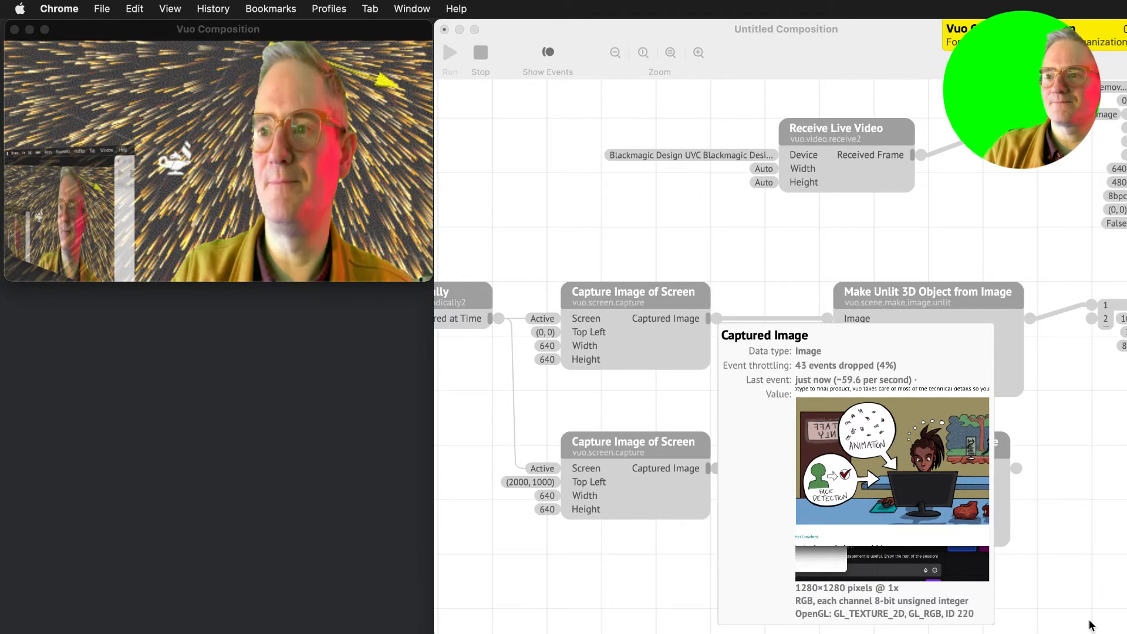
click(945, 519)
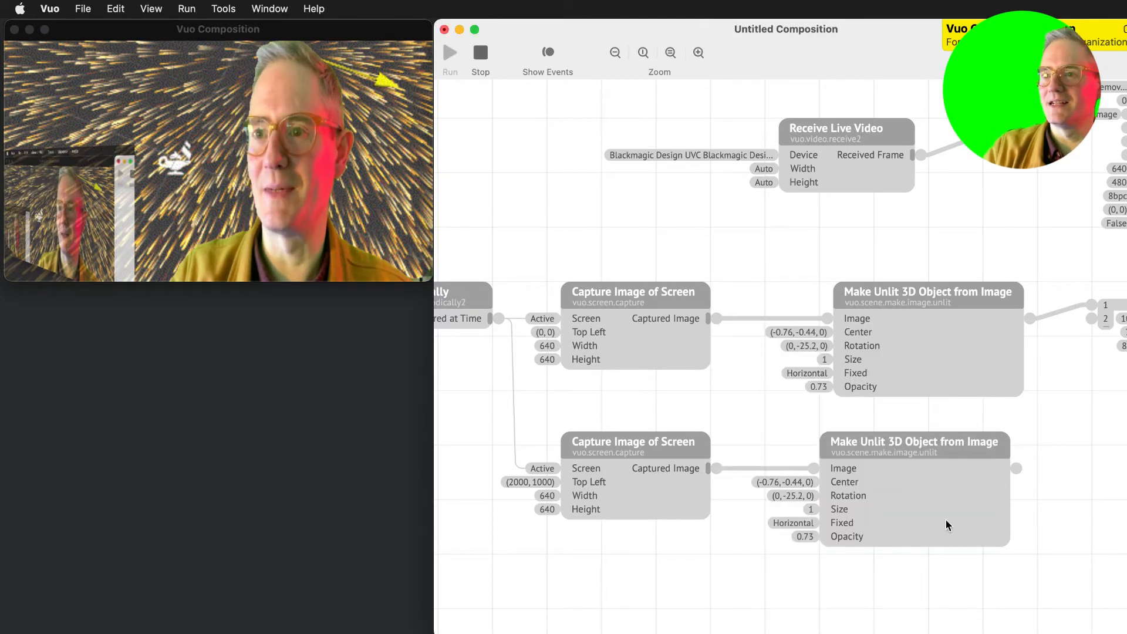
Connect the duplicated Make Unlit 3D Object from Image node to item 2 of Render Scene to Image's Objects list.
scroll(959, 512, right, 5)
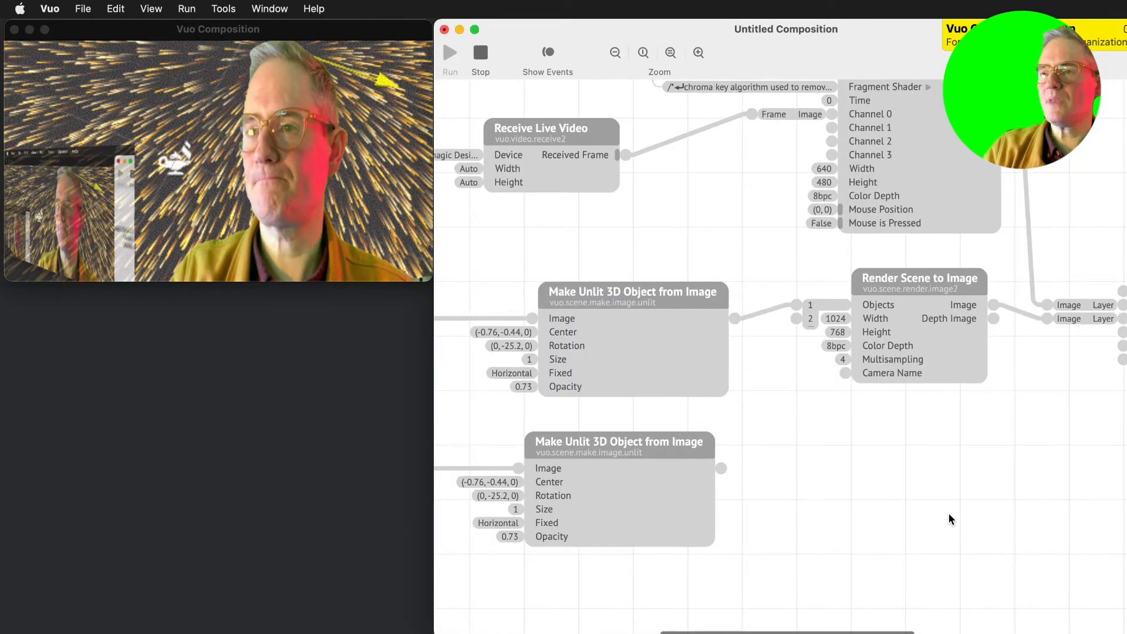
scroll(949, 513, right, 5)
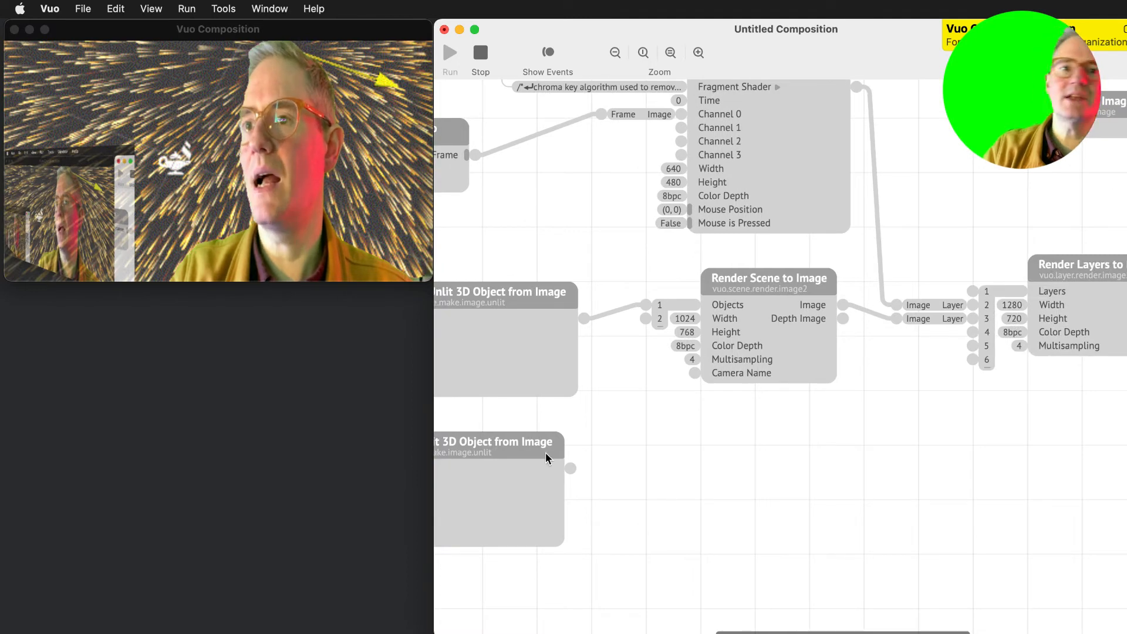
drag(570, 468, 978, 290)
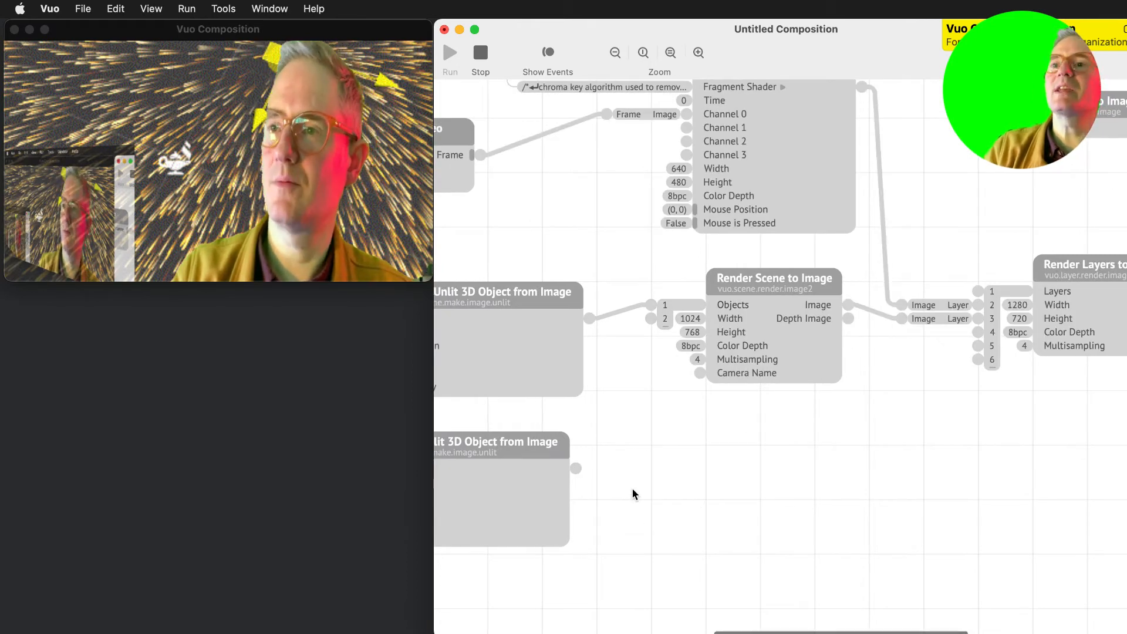
scroll(631, 493, left, 7)
drag(793, 468, 868, 321)
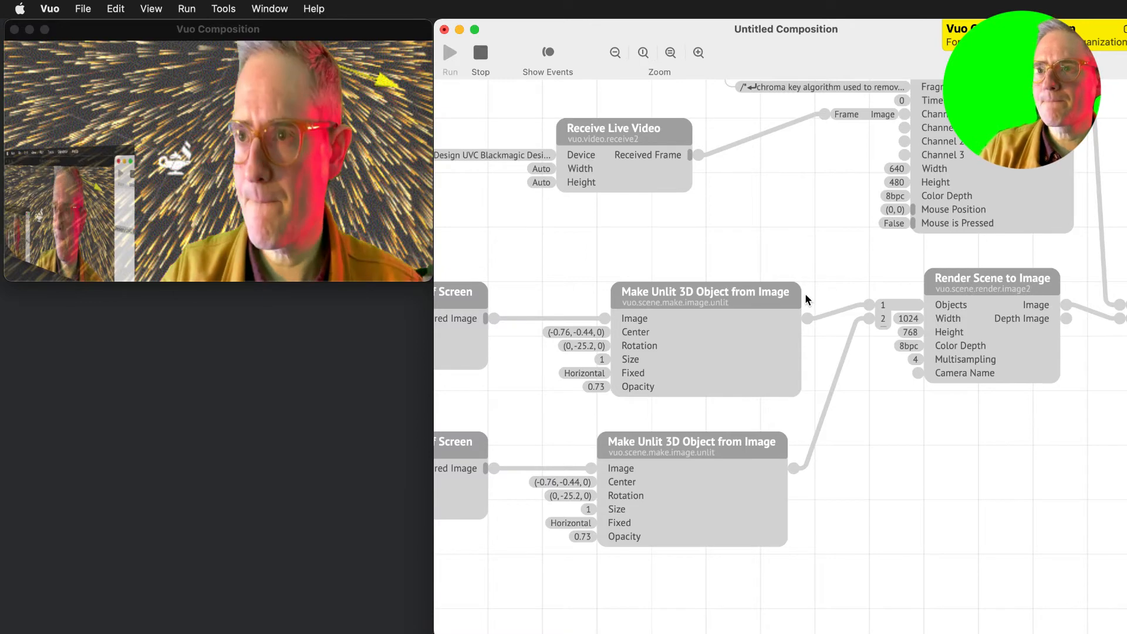
Restart the composition without the movie layer and shrink the output window to fit beside the composition editor.
scroll(809, 296, right, 14)
scroll(810, 297, up, 3)
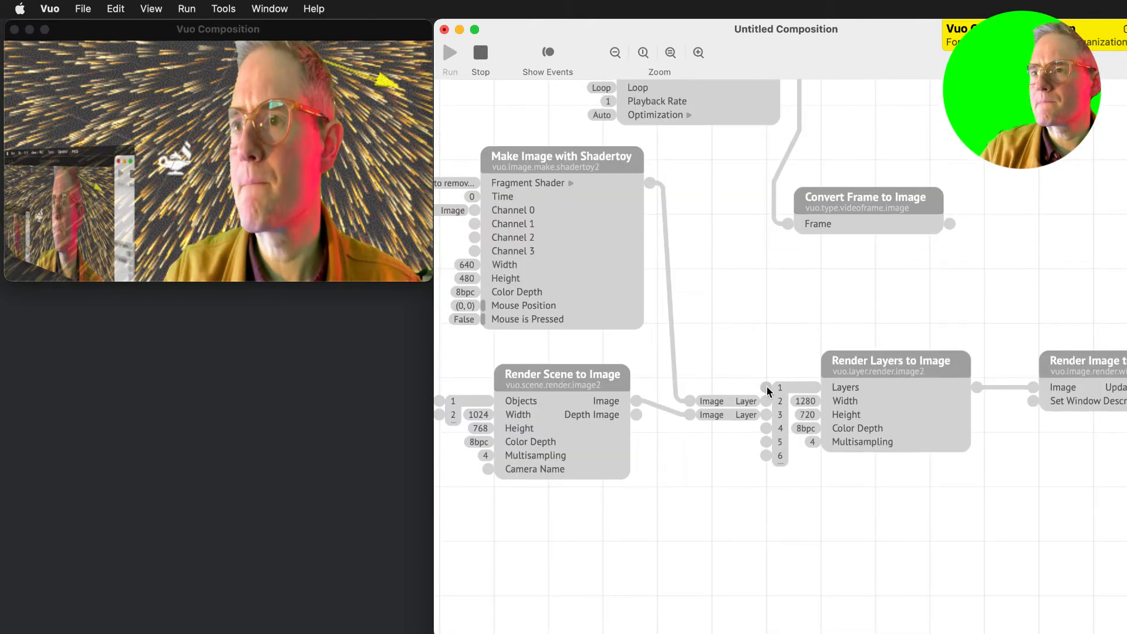
scroll(820, 347, left, 9)
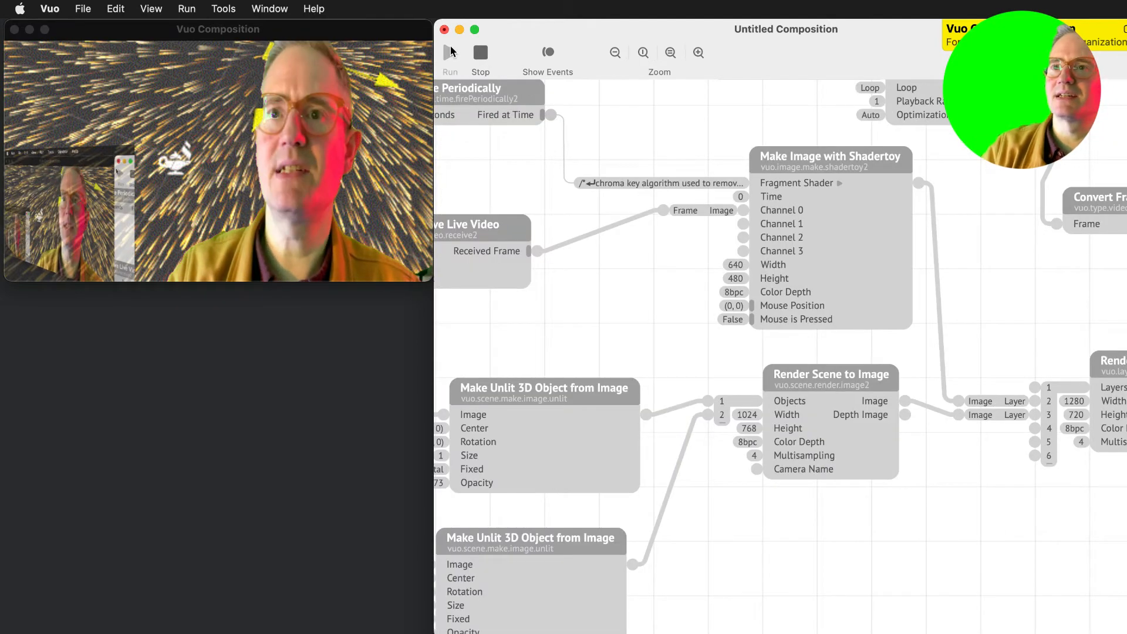
click(484, 54)
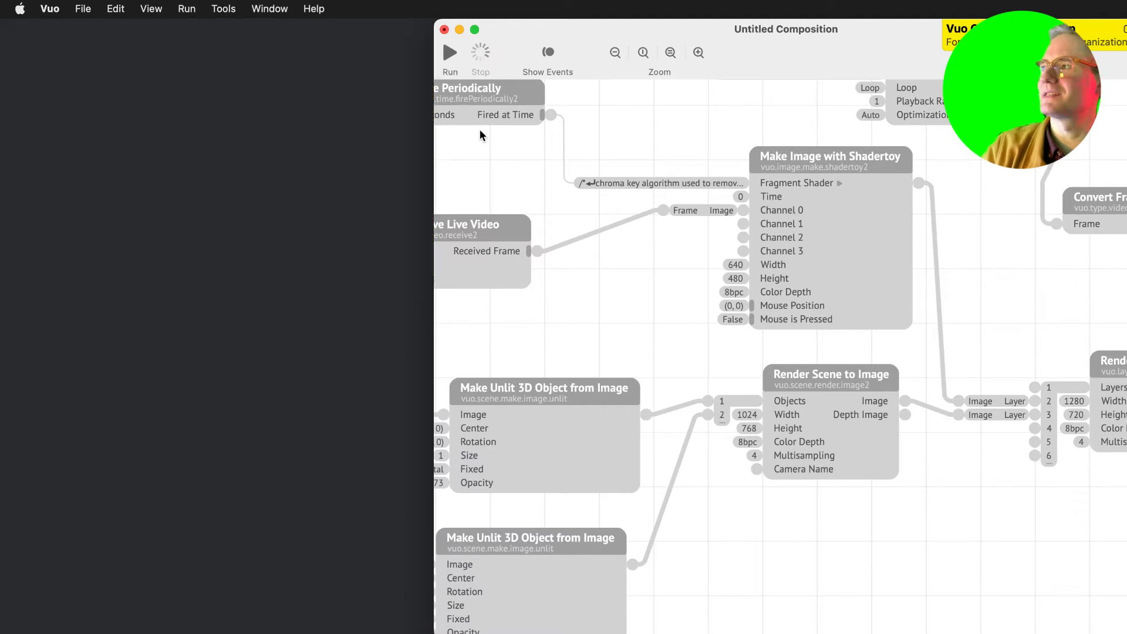
key(super+r)
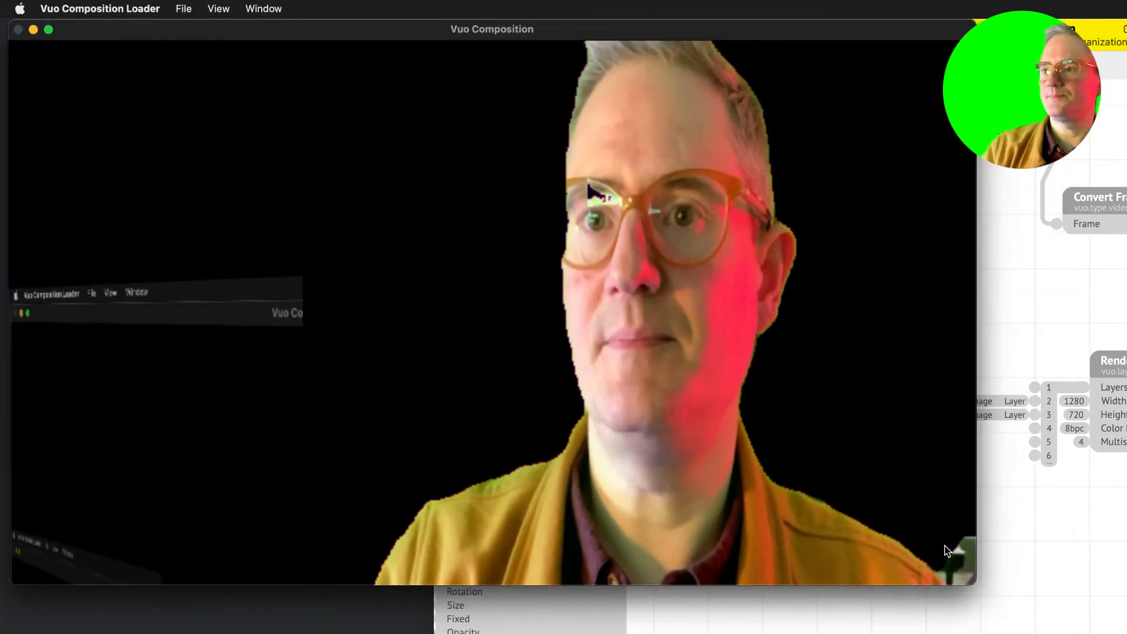
drag(974, 584, 476, 385)
Set the Center of the duplicated Make Unlit 3D Object from Image node to X 0.96, Y -0.16, Z -0.96.
click(820, 576)
drag(561, 538, 588, 564)
scroll(588, 564, down, 2)
click(460, 565)
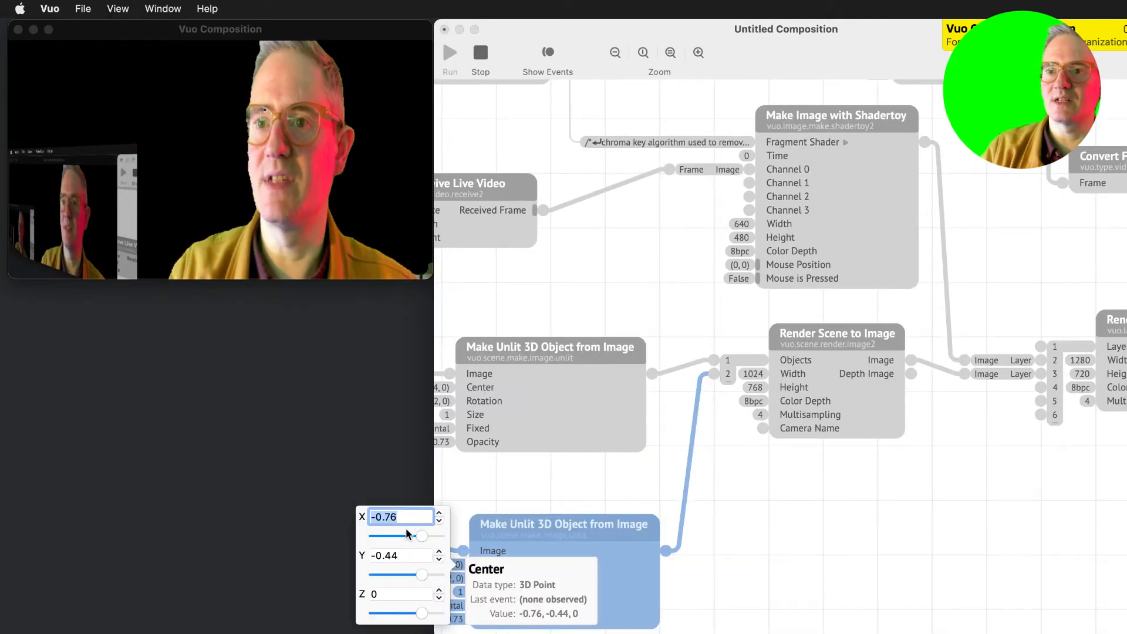
drag(424, 540, 413, 538)
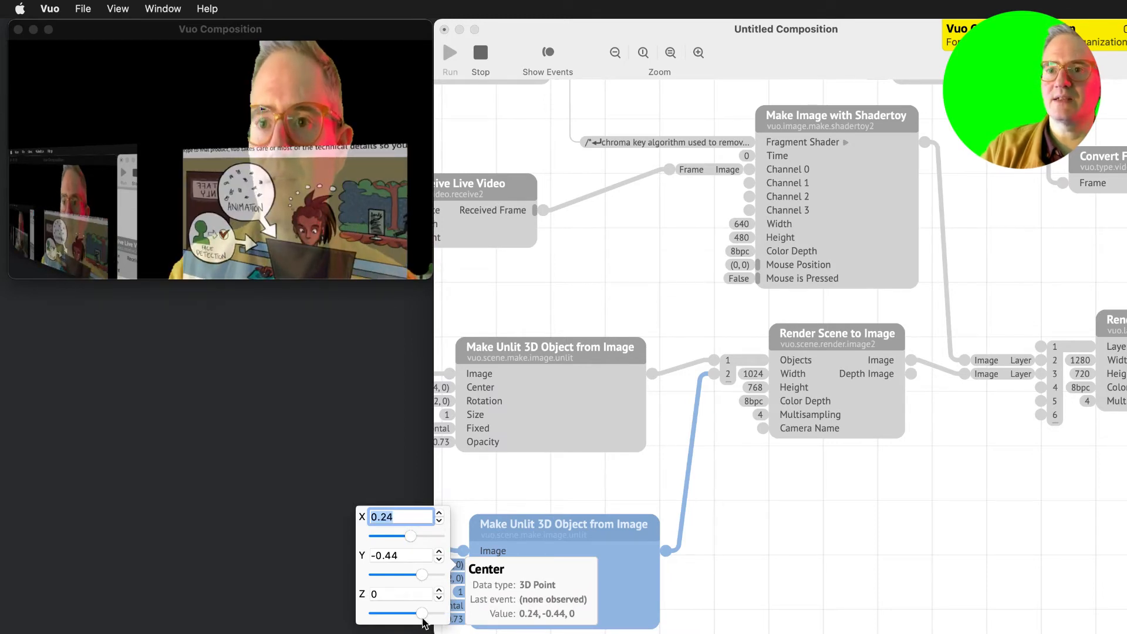
drag(422, 616, 405, 620)
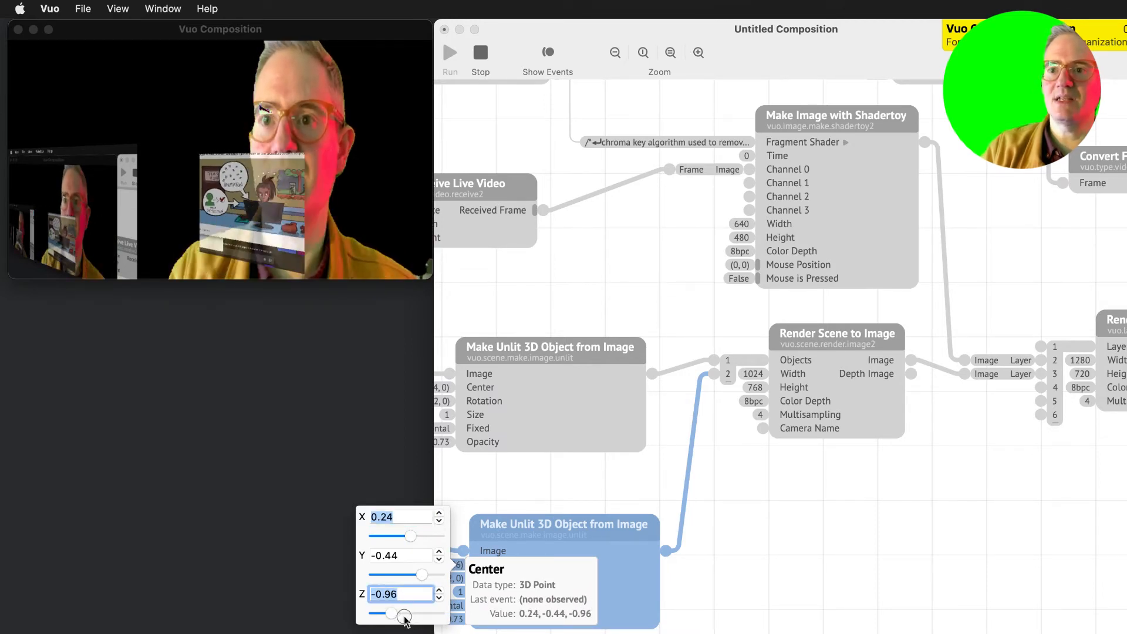
drag(422, 575, 426, 541)
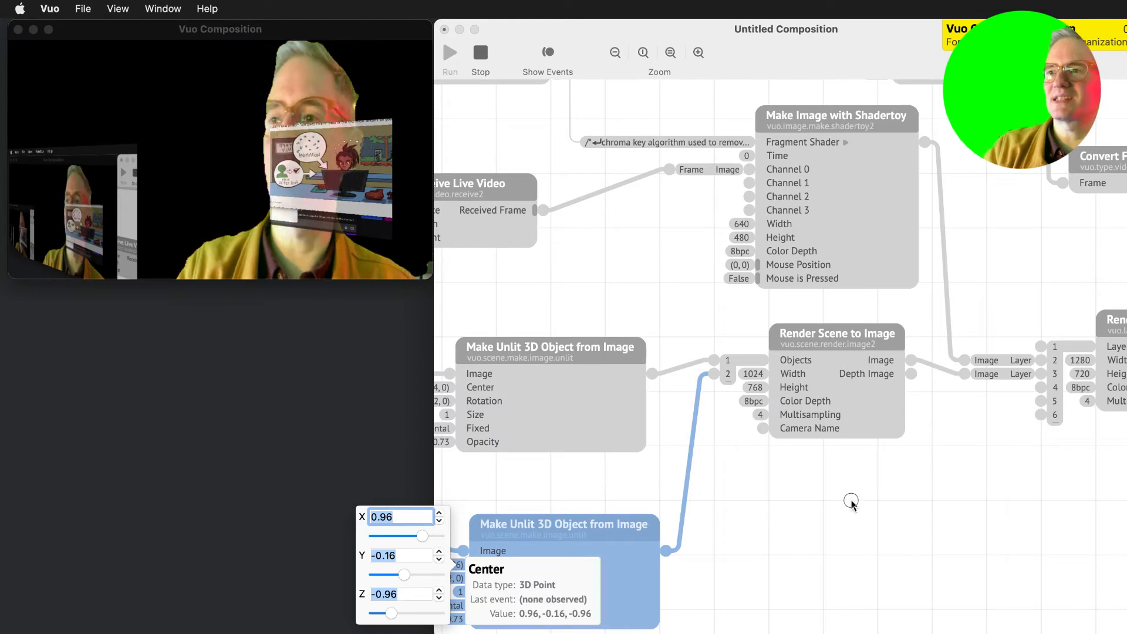
click(851, 502)
Duplicate the Render Scene to Image node below the original and connect the copy's Image output to layer 1 of Render Layers to Image.
scroll(851, 502, right, 5)
scroll(853, 505, down, 1)
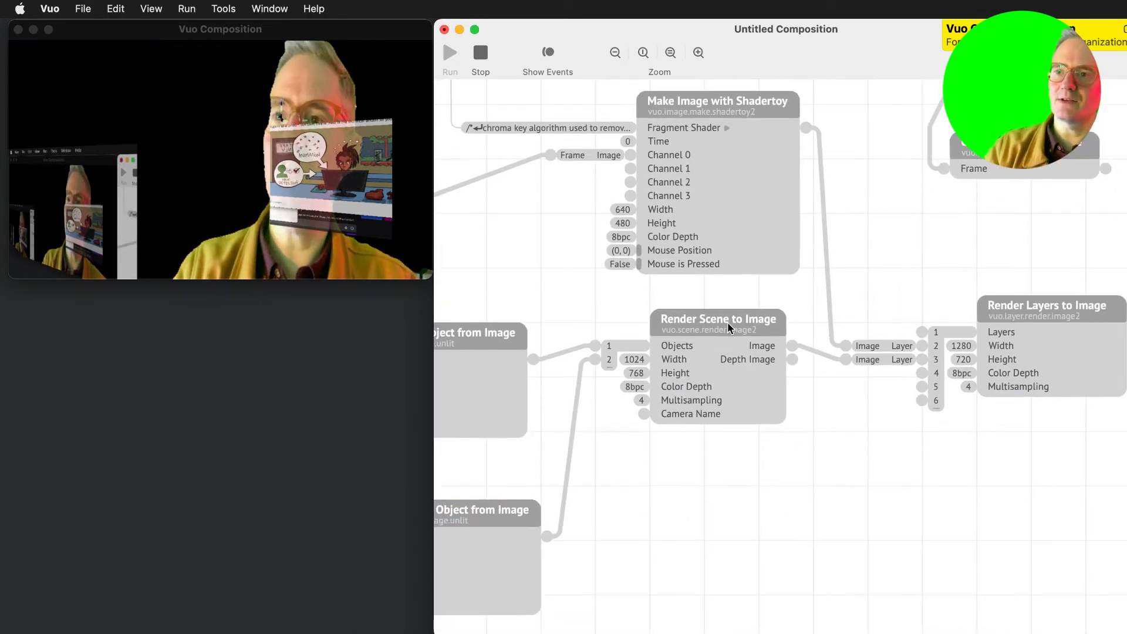
drag(727, 321, 733, 467)
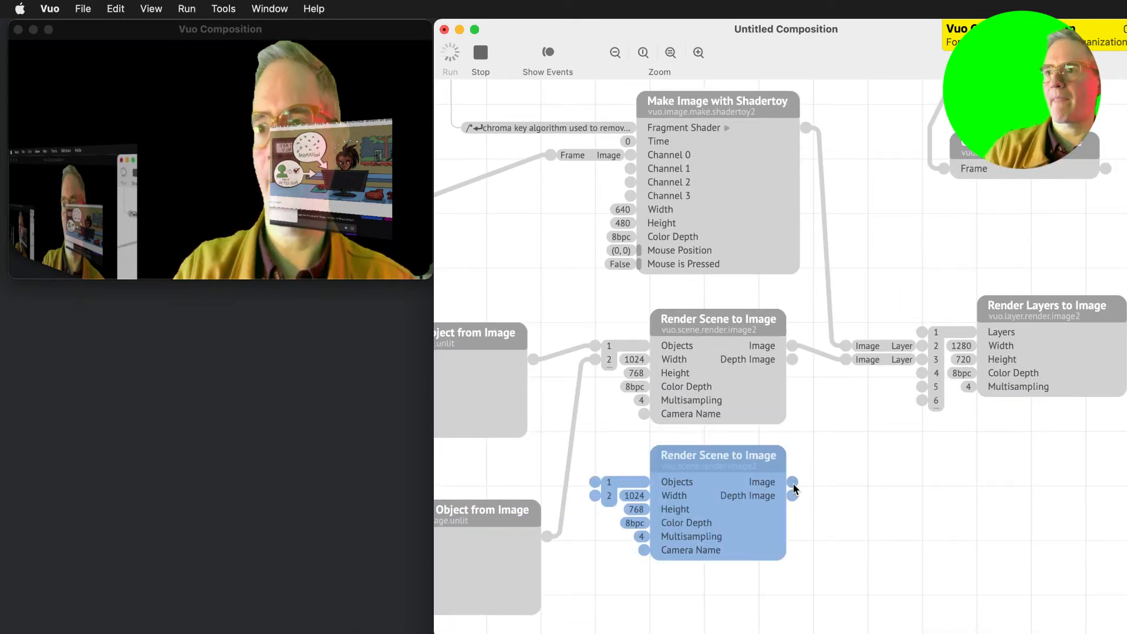
drag(866, 374, 921, 332)
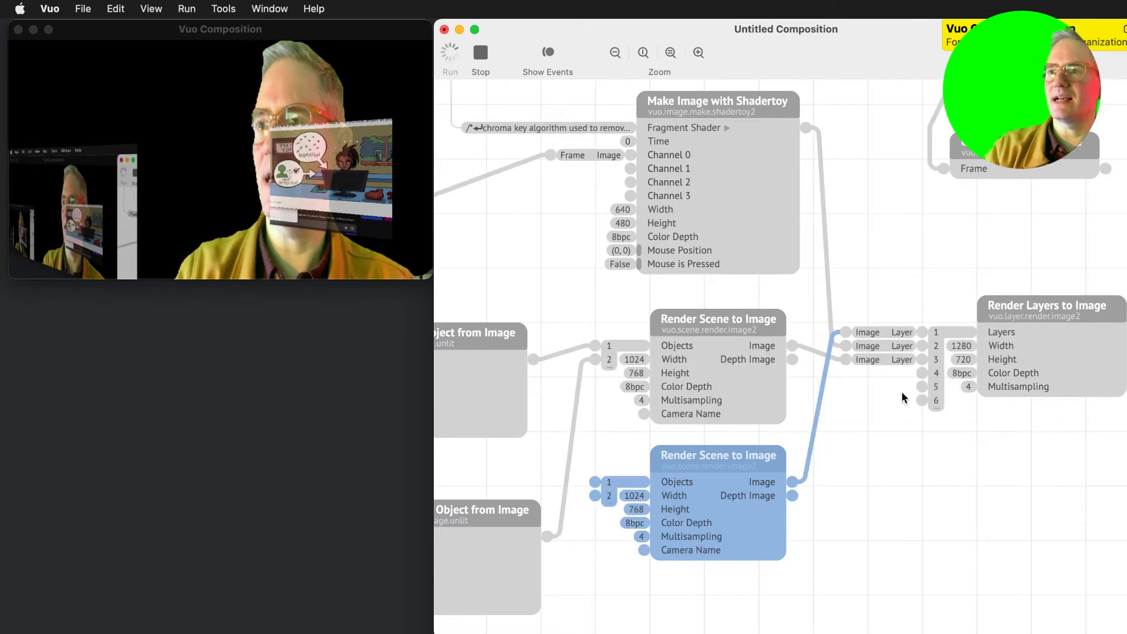
Reroute the duplicated Make Unlit 3D Object from Image node's output to item 1 of the lower Render Scene to Image node's Objects list.
scroll(798, 462, left, 3)
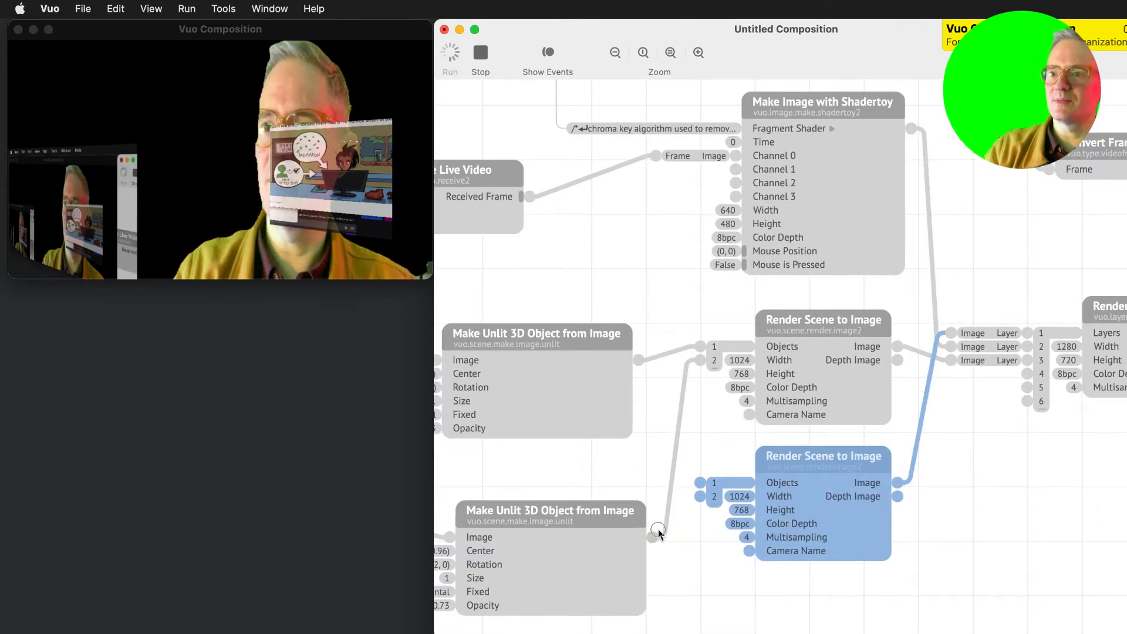
drag(653, 537, 700, 483)
drag(698, 359, 699, 434)
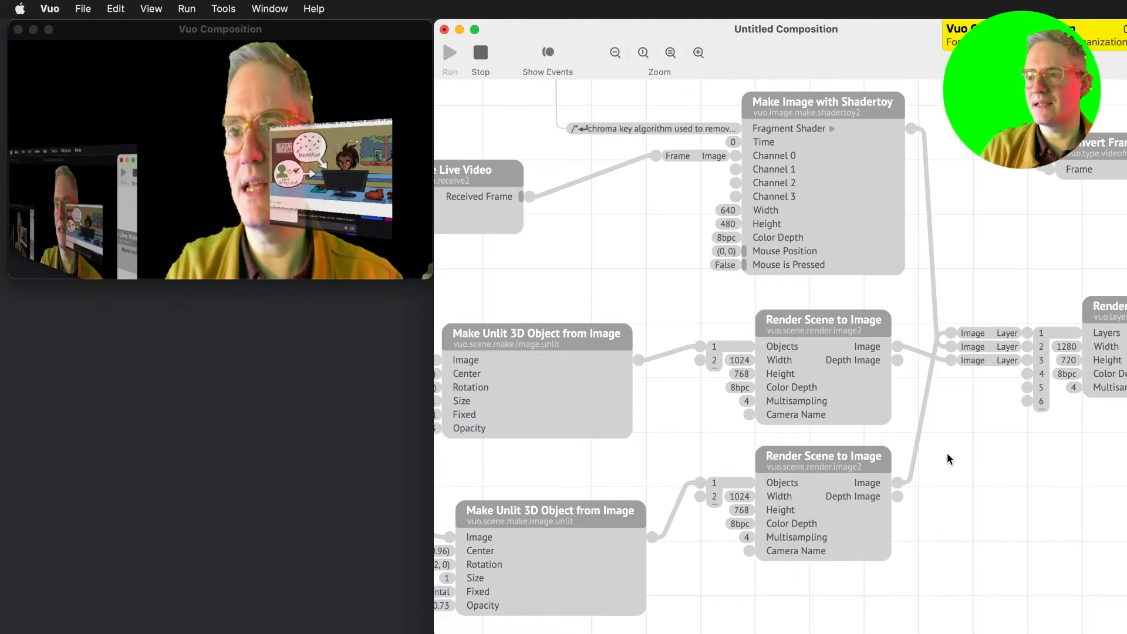
click(836, 457)
scroll(955, 475, right, 3)
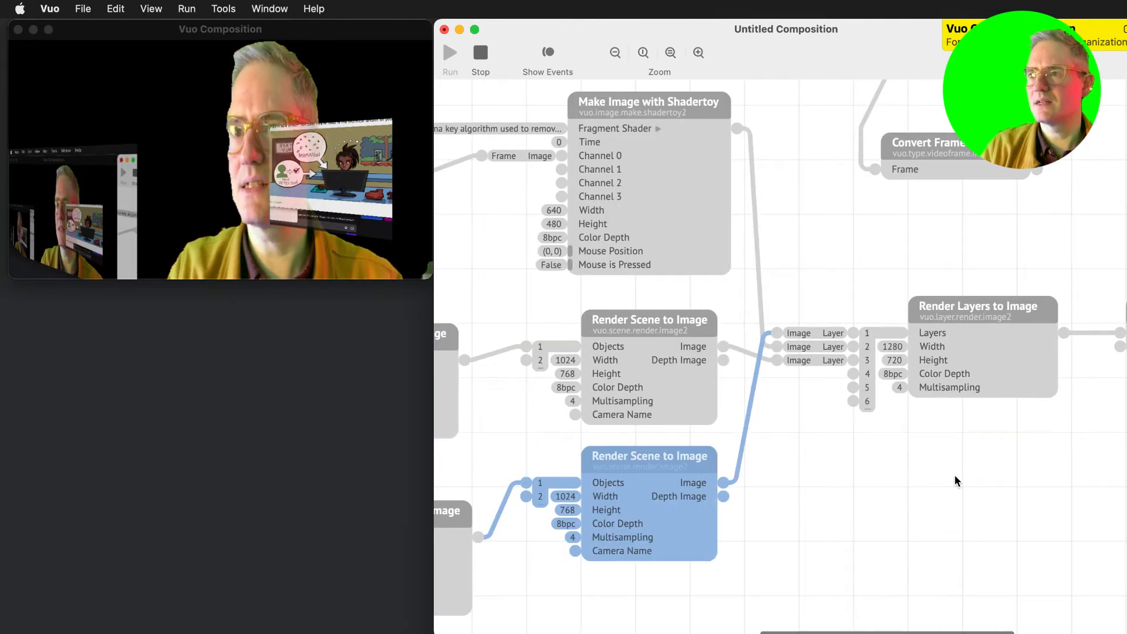
click(936, 387)
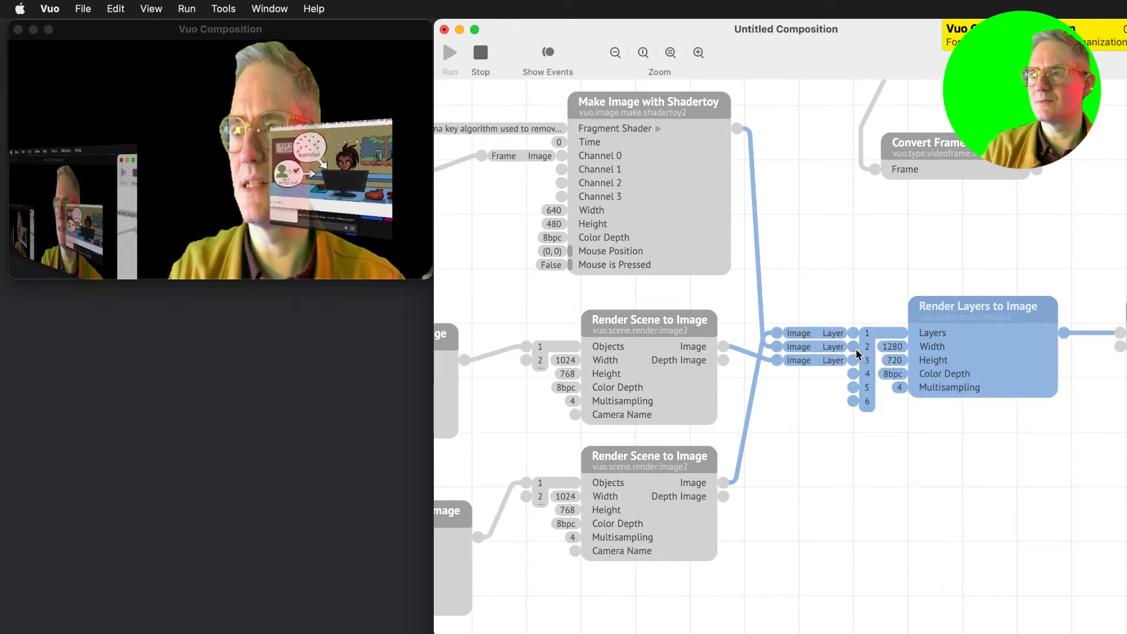
mouse_move(780, 346)
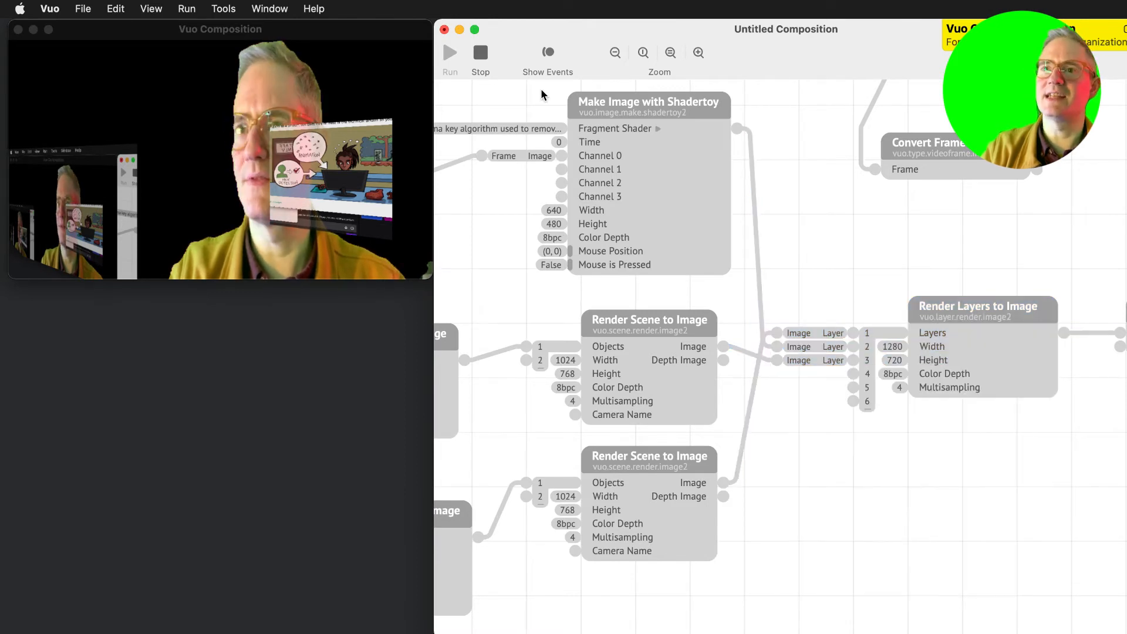
Restart the composition, shrink its output window, and narrow the composition editor so both fit side by side.
click(481, 53)
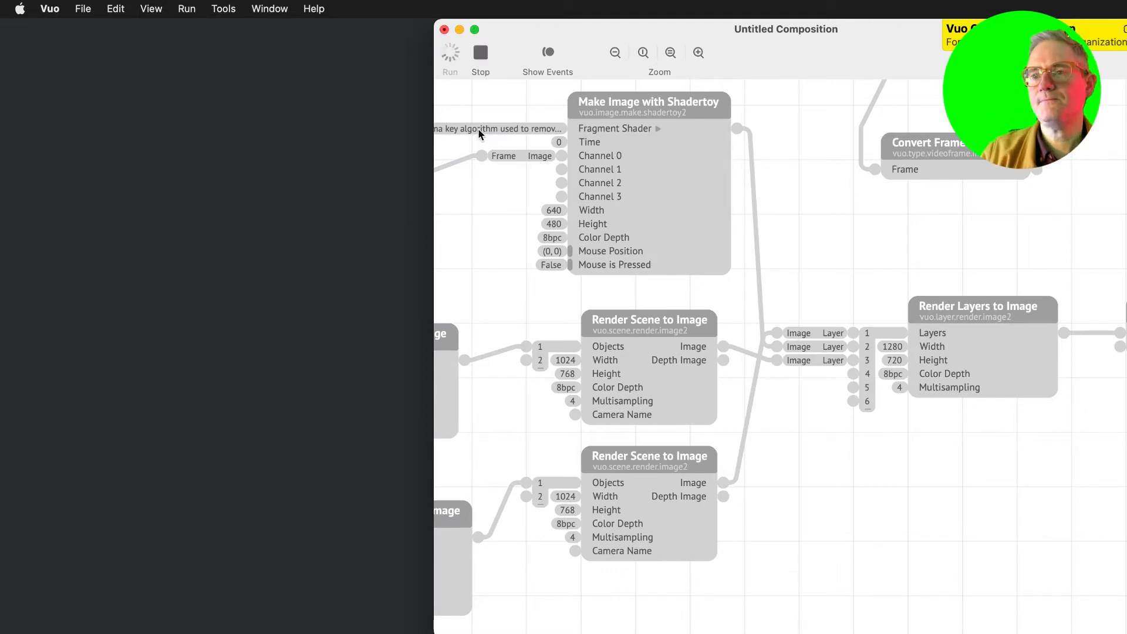
drag(719, 633, 607, 25)
drag(964, 583, 486, 314)
click(572, 363)
click(374, 249)
click(556, 24)
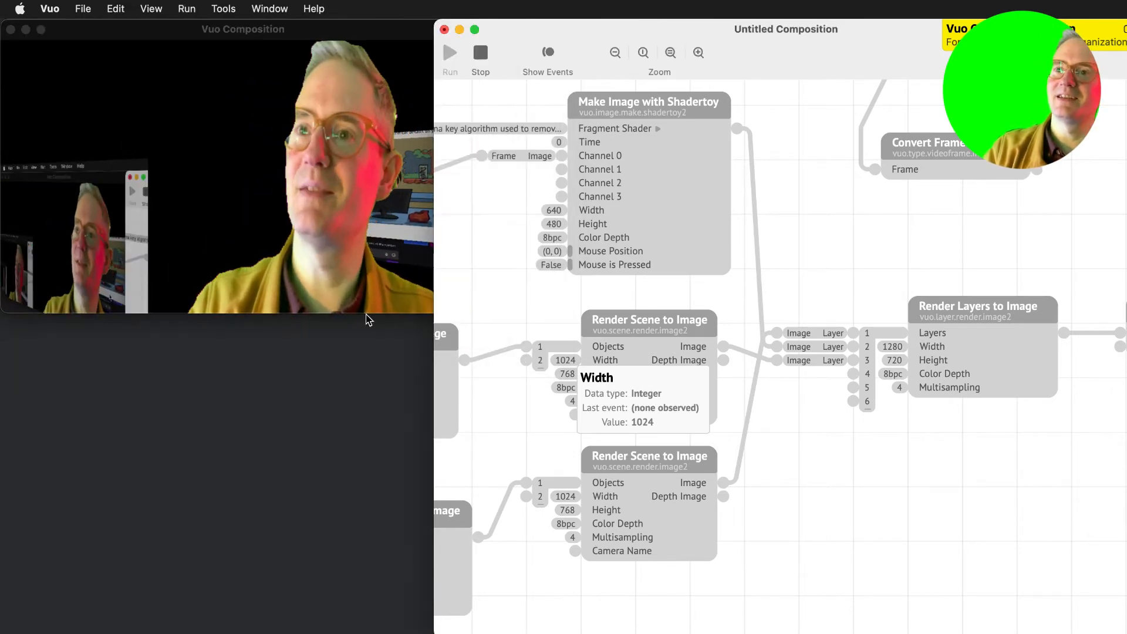
drag(435, 379, 487, 379)
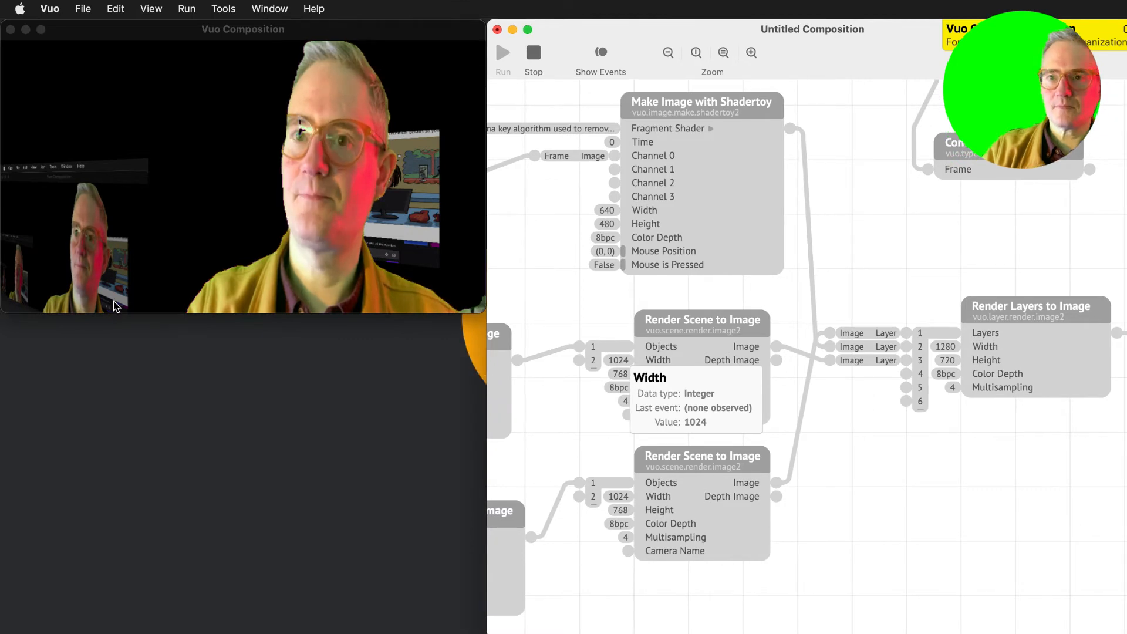
Find the Mirror Image node in the node library and add it above the first Capture Image of Screen node.
scroll(832, 466, left, 10)
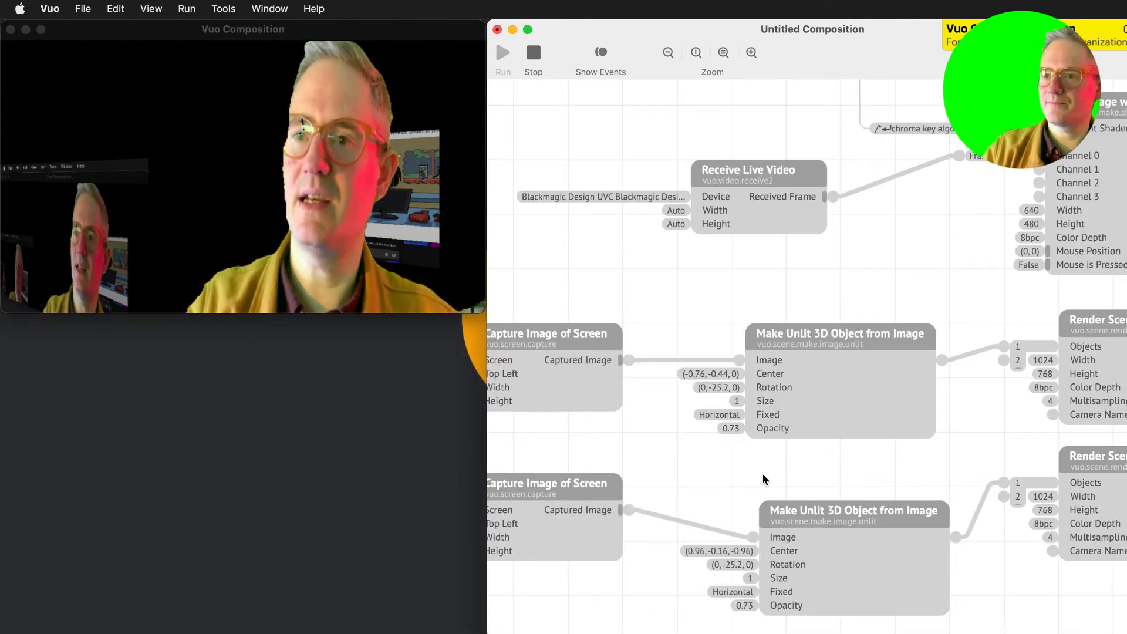
scroll(762, 480, left, 5)
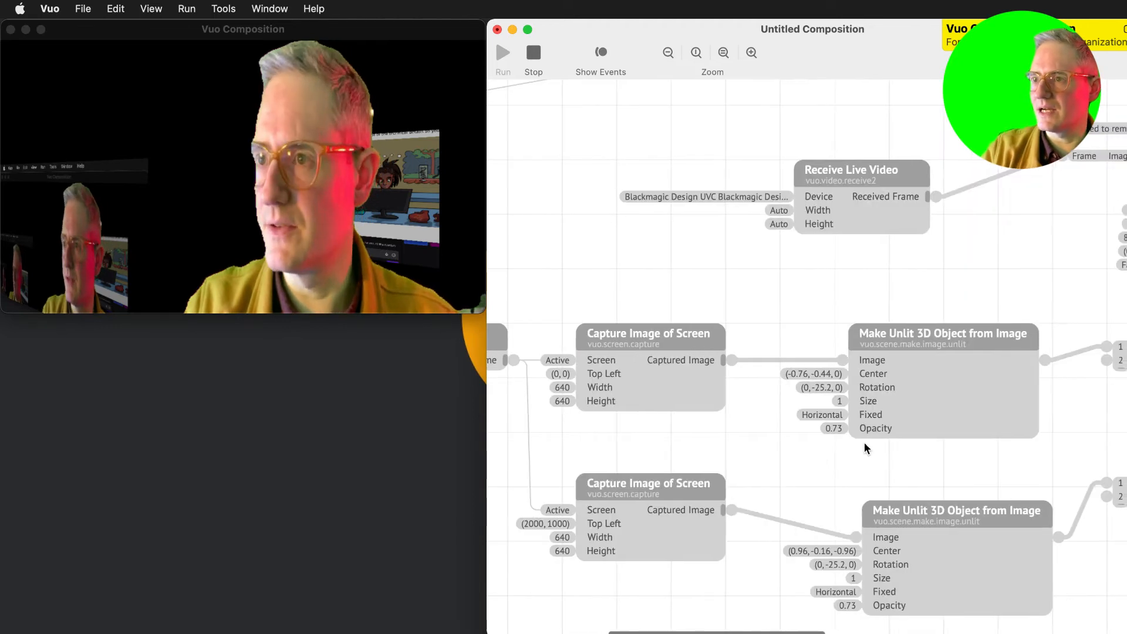
click(648, 344)
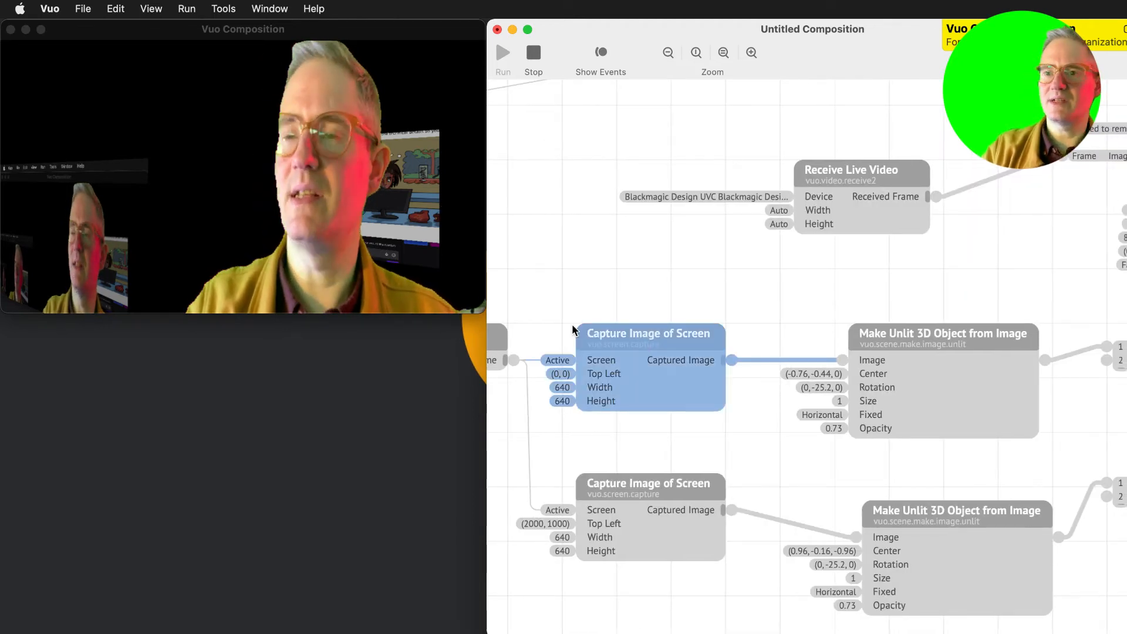
click(578, 234)
click(132, 7)
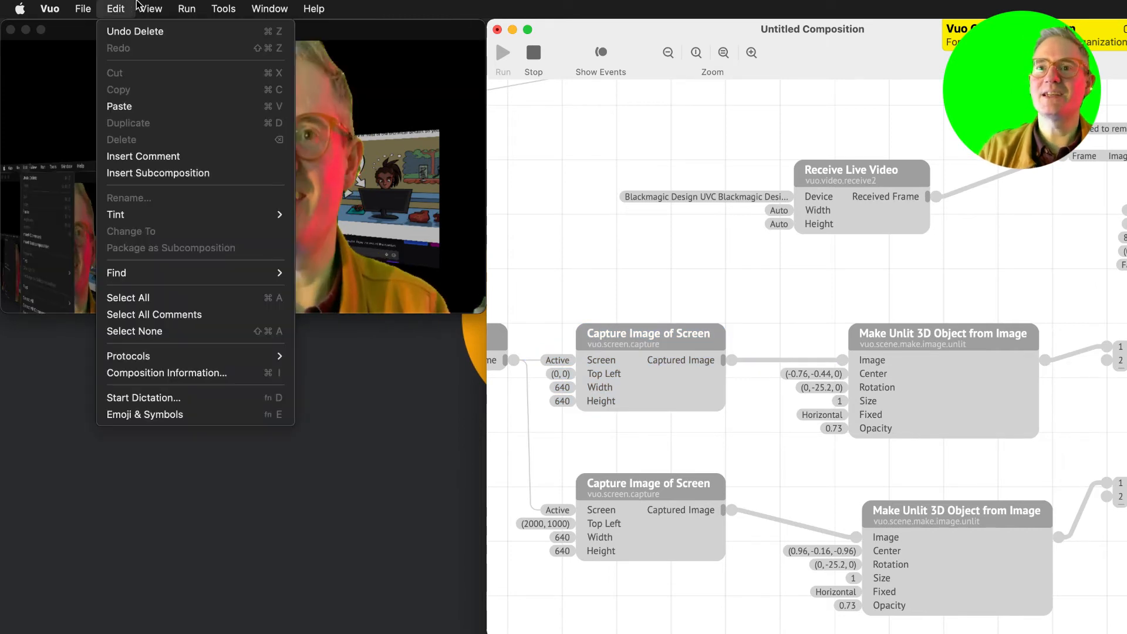
mouse_move(151, 8)
mouse_move(292, 71)
click(378, 72)
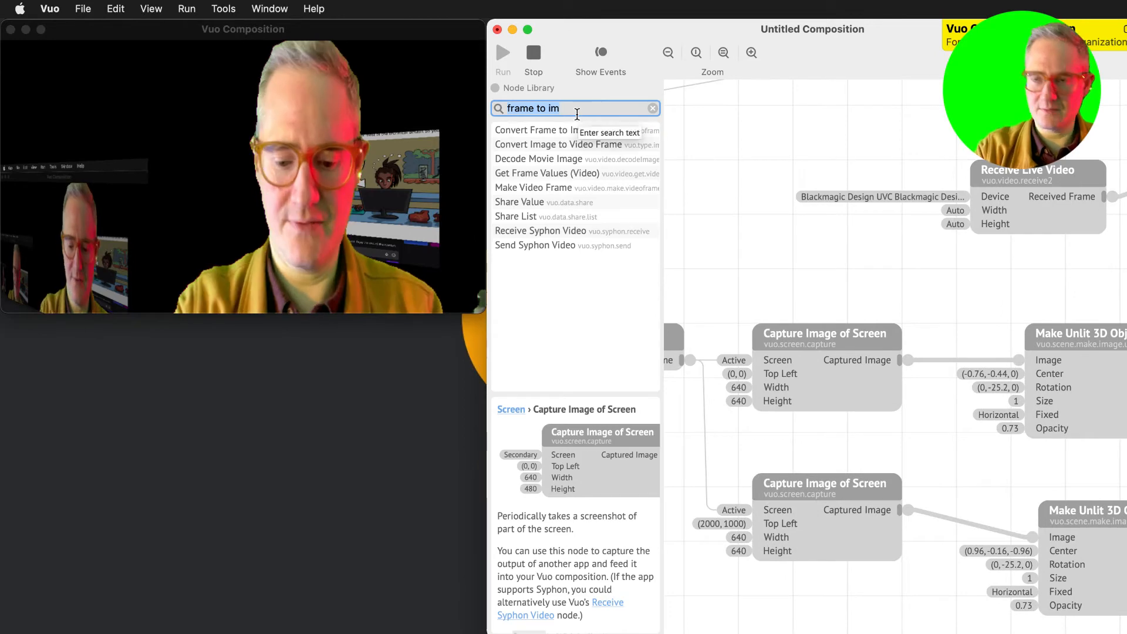
text(mirro)
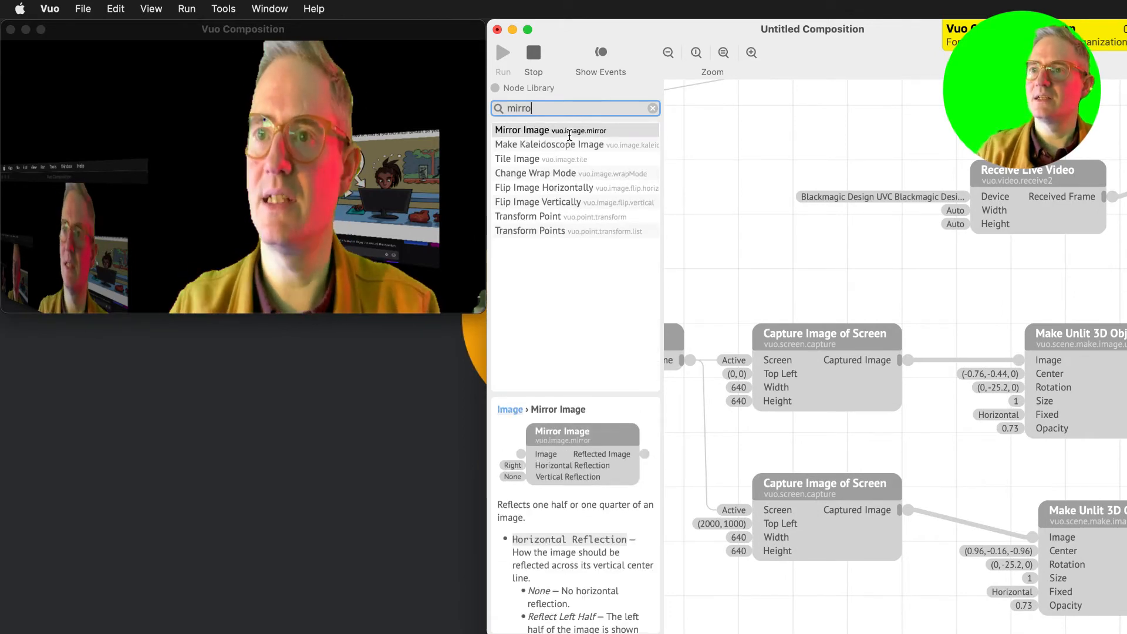
drag(568, 137, 825, 307)
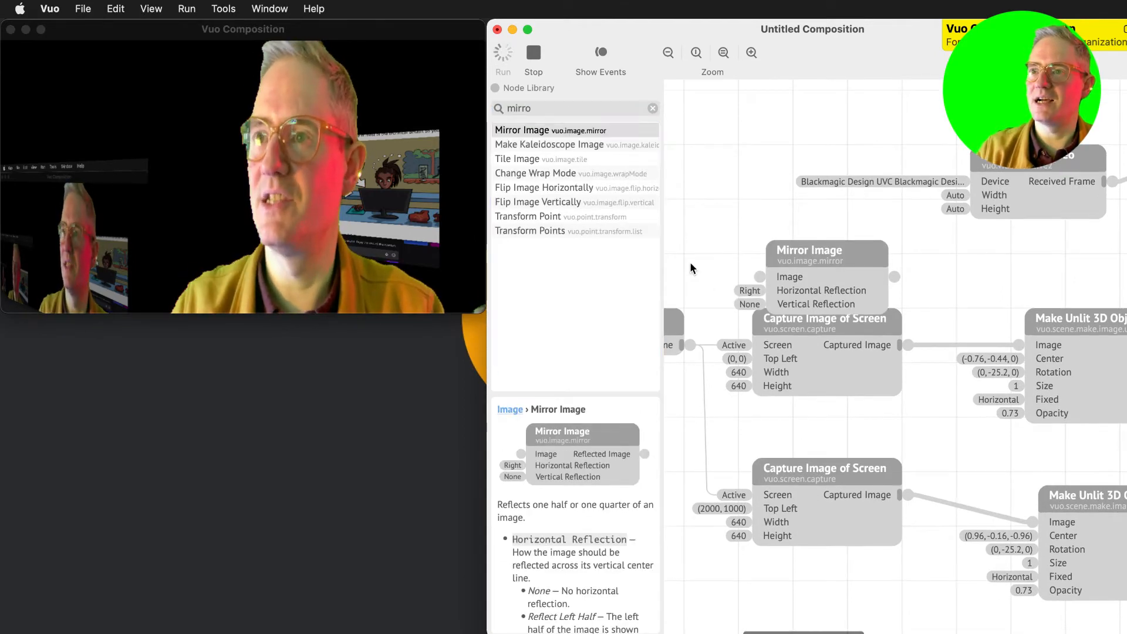
click(655, 108)
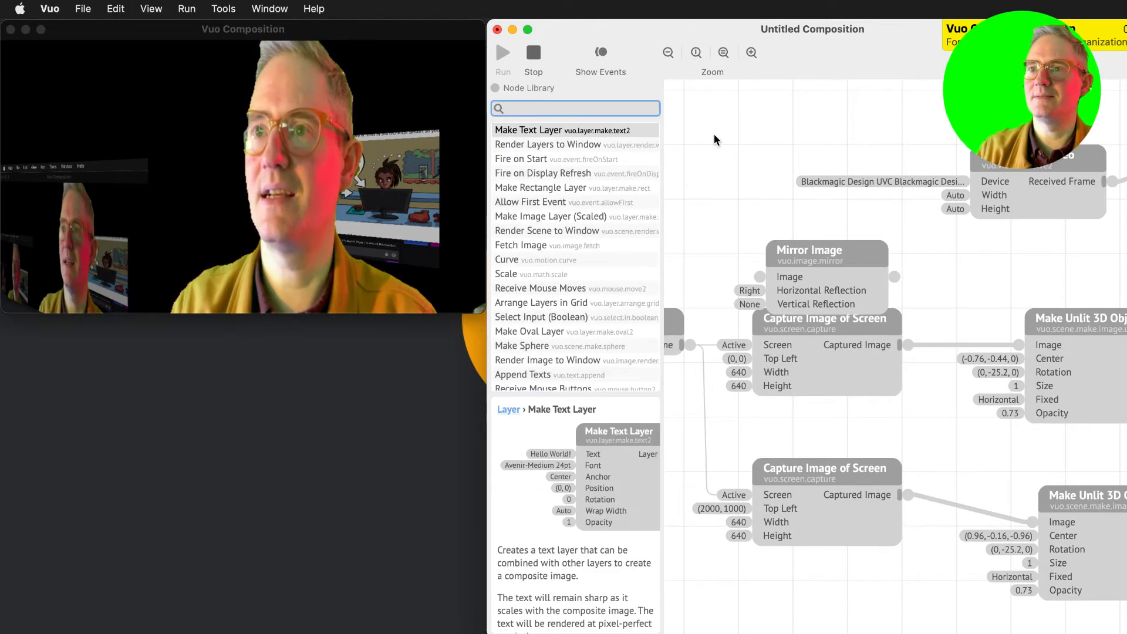
key(super+Return)
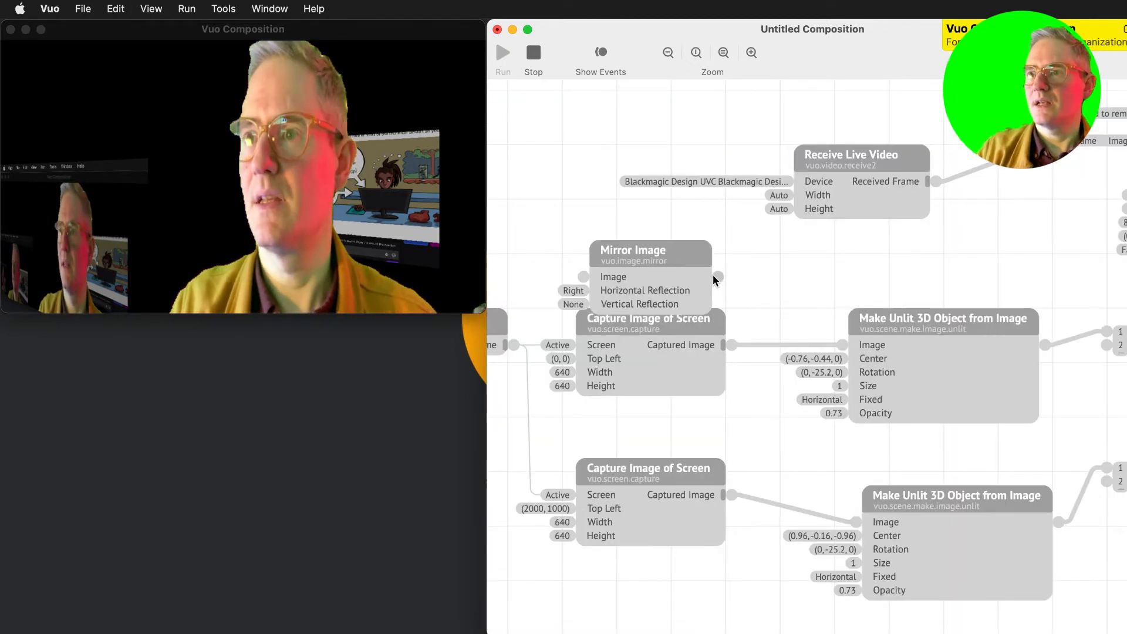
Try routing the first screen capture through Mirror Image into its Make Unlit 3D Object from Image node, and delete the mirror node.
drag(670, 262, 751, 235)
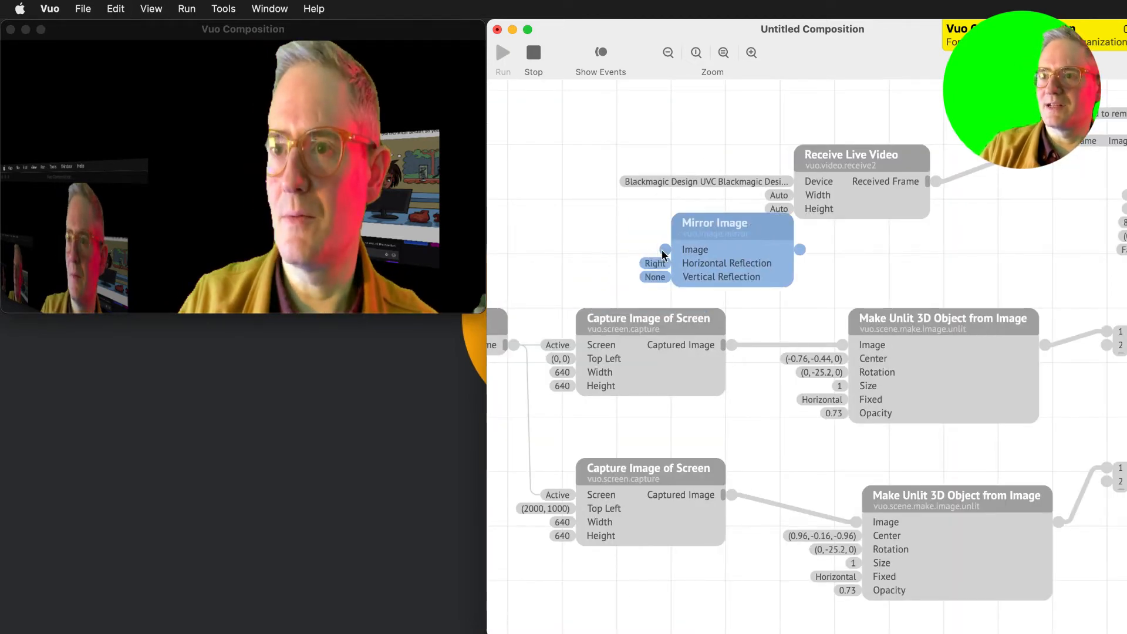
drag(665, 249, 730, 344)
drag(800, 249, 842, 351)
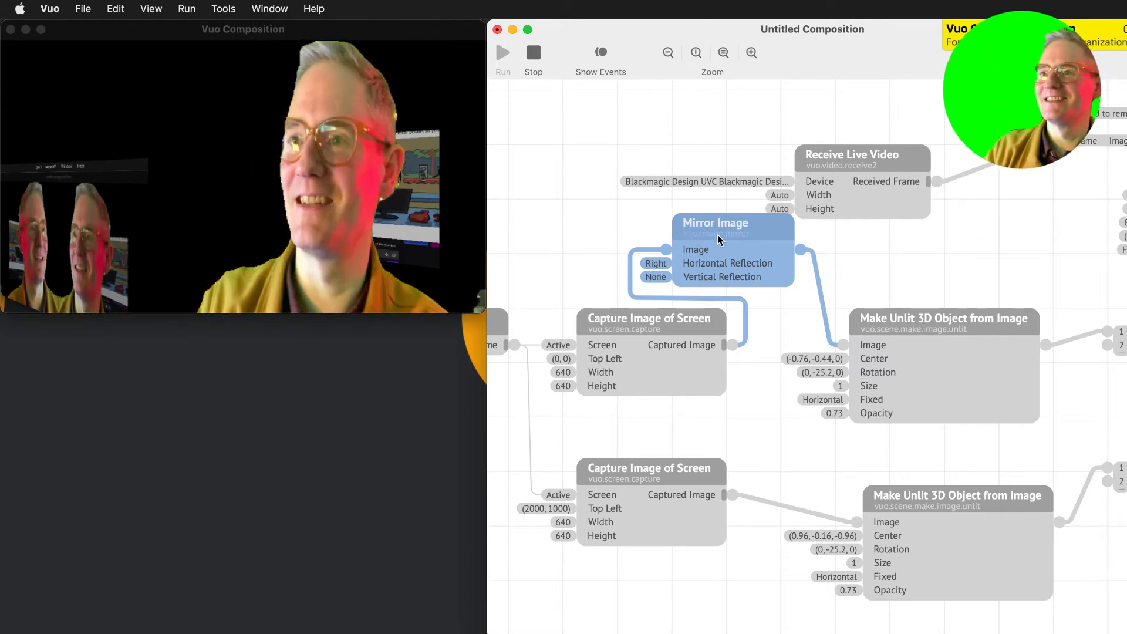
key(BackSpace)
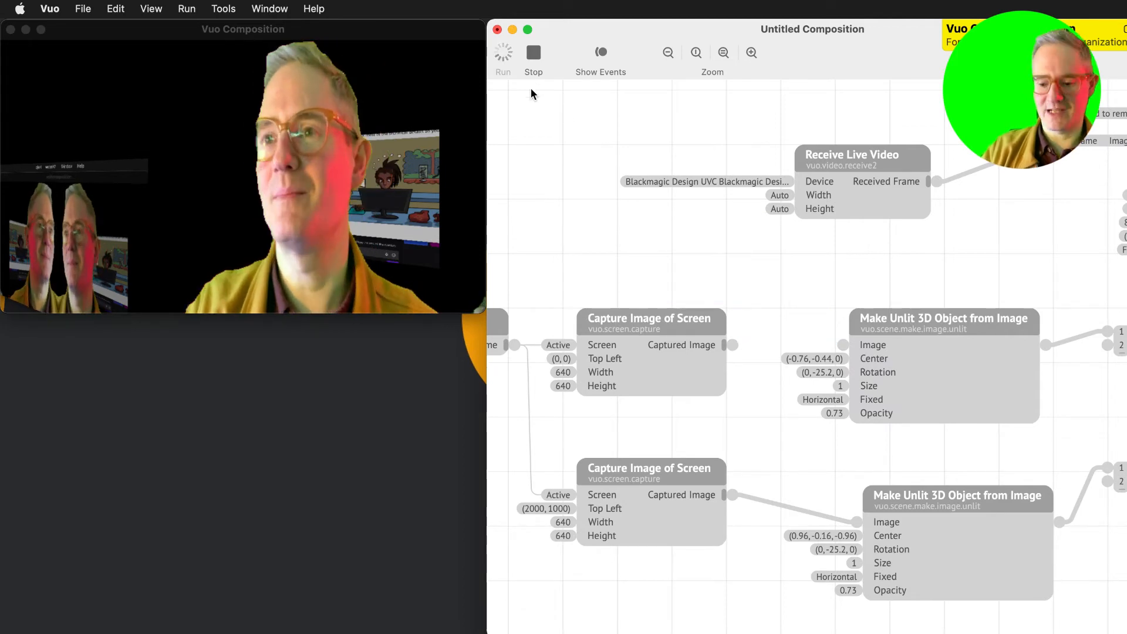
Add a Flip Image Horizontally node and connect it between the first Capture Image of Screen node and its Make Unlit 3D Object from Image node.
key(super+Return)
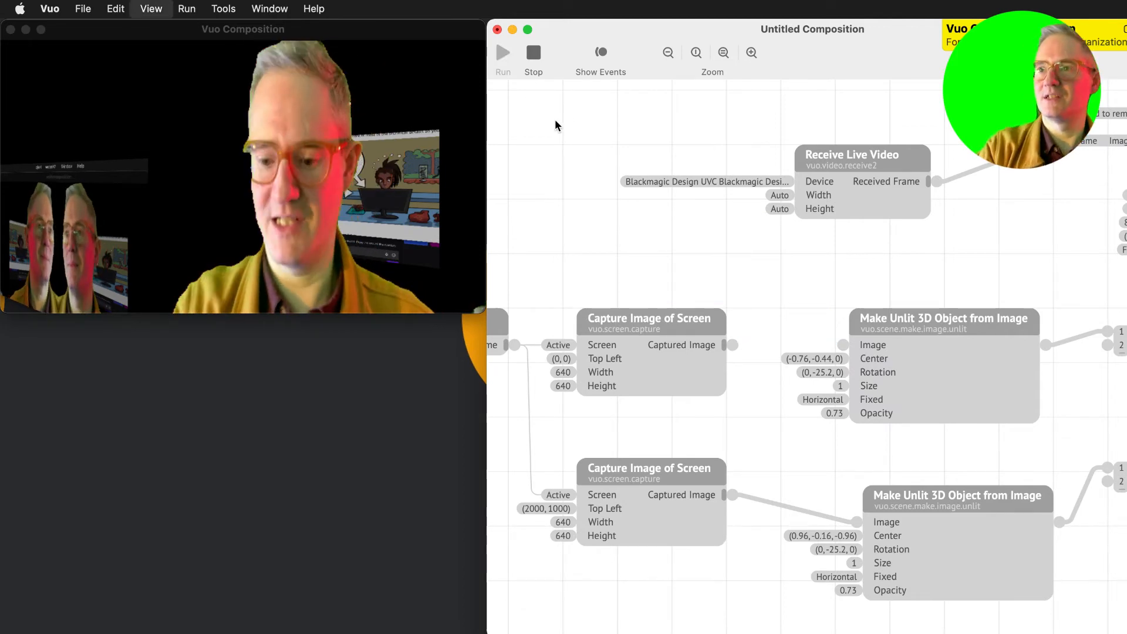
text(transfor)
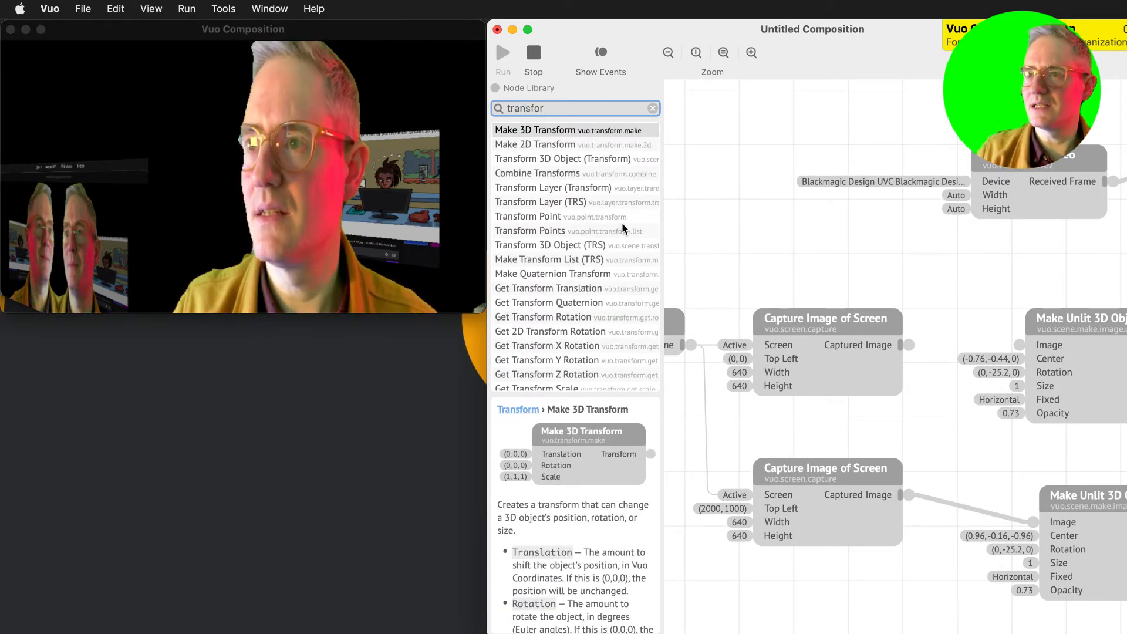
key(super+Left)
text(flip image)
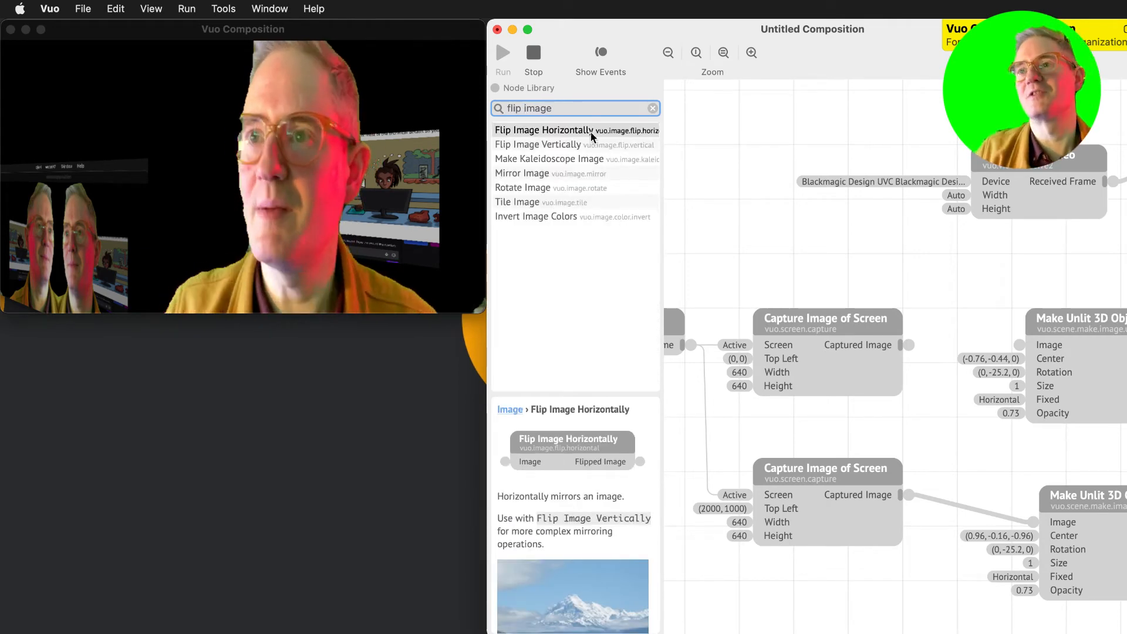
drag(592, 131, 889, 262)
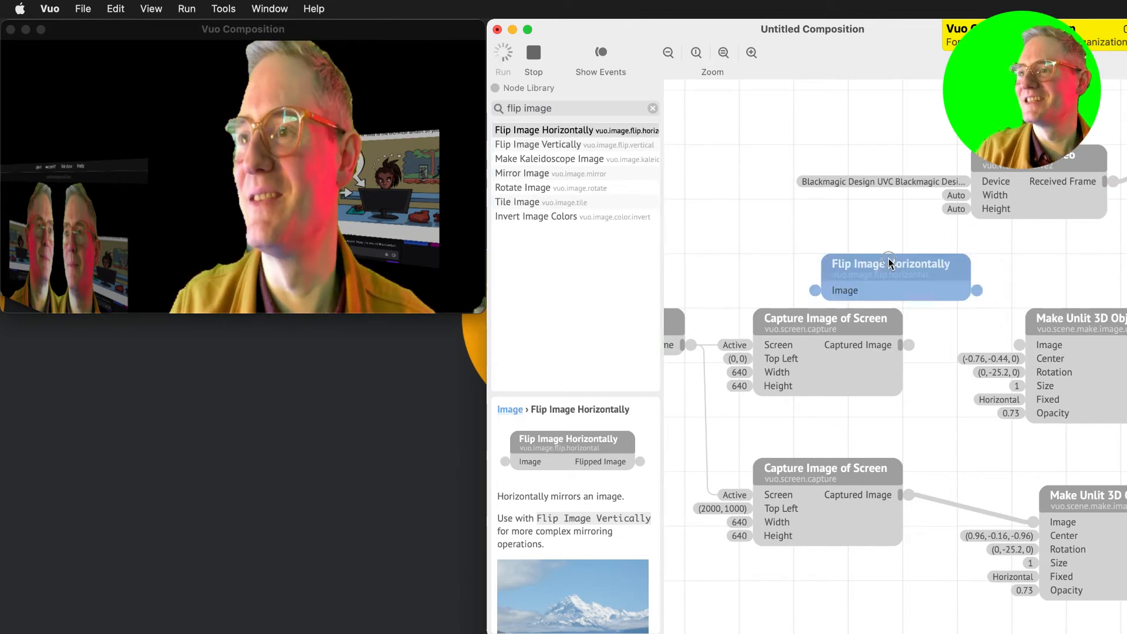
drag(978, 291, 1020, 344)
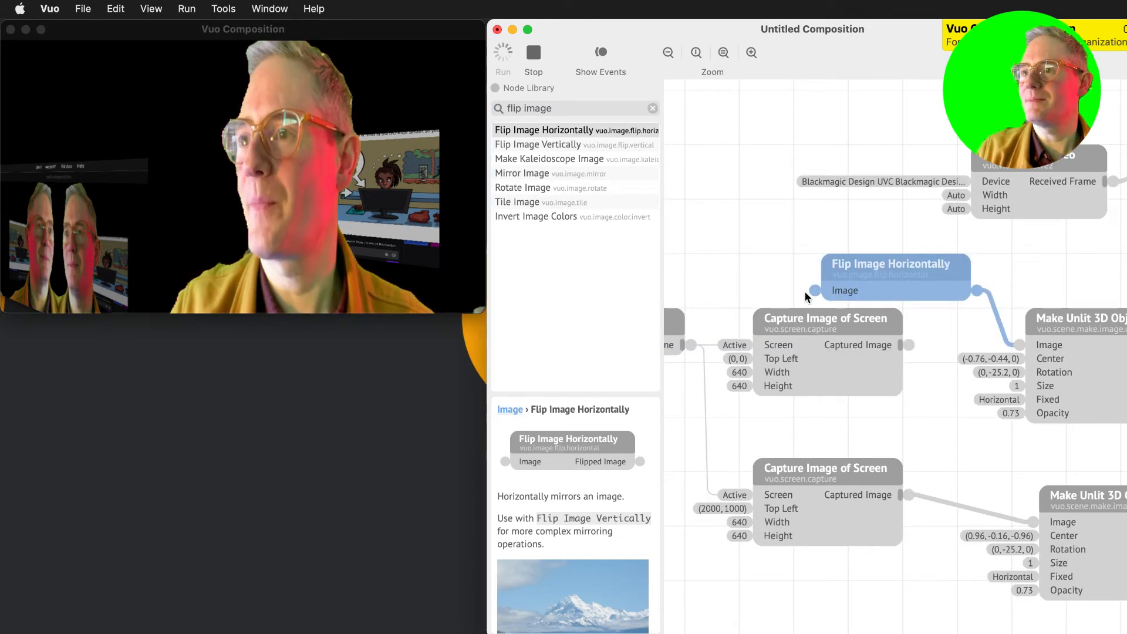
drag(813, 292, 909, 347)
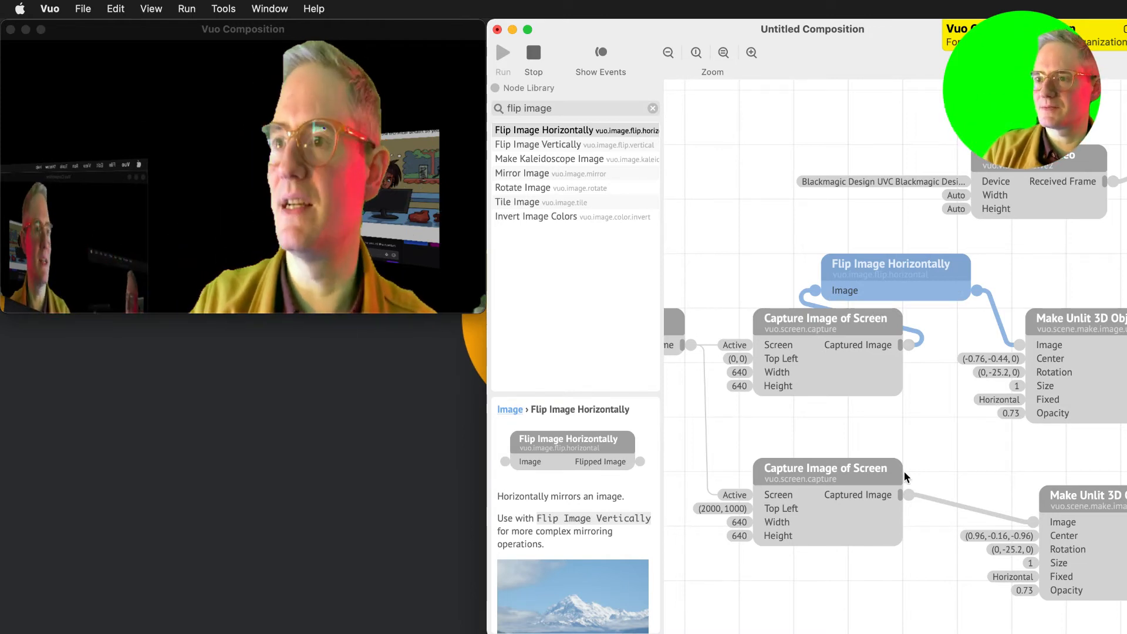
Set the Center of the second capture's Make Unlit 3D Object from Image node to X 1.56, Y 0.6, and hide the node library.
scroll(881, 492, right, 3)
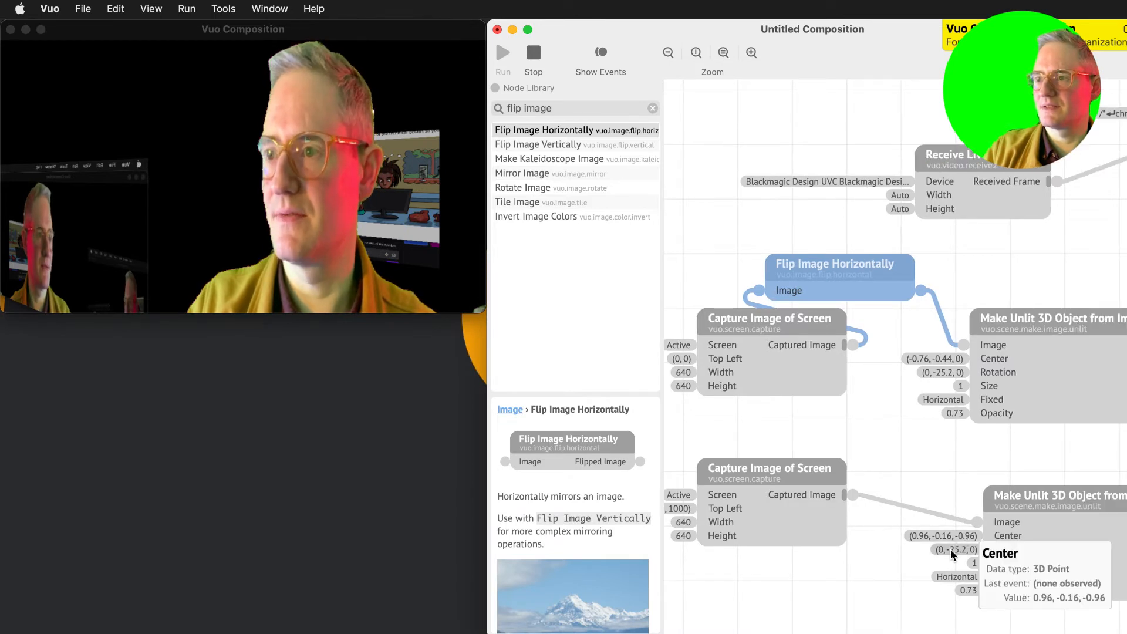
click(965, 539)
drag(932, 507, 921, 548)
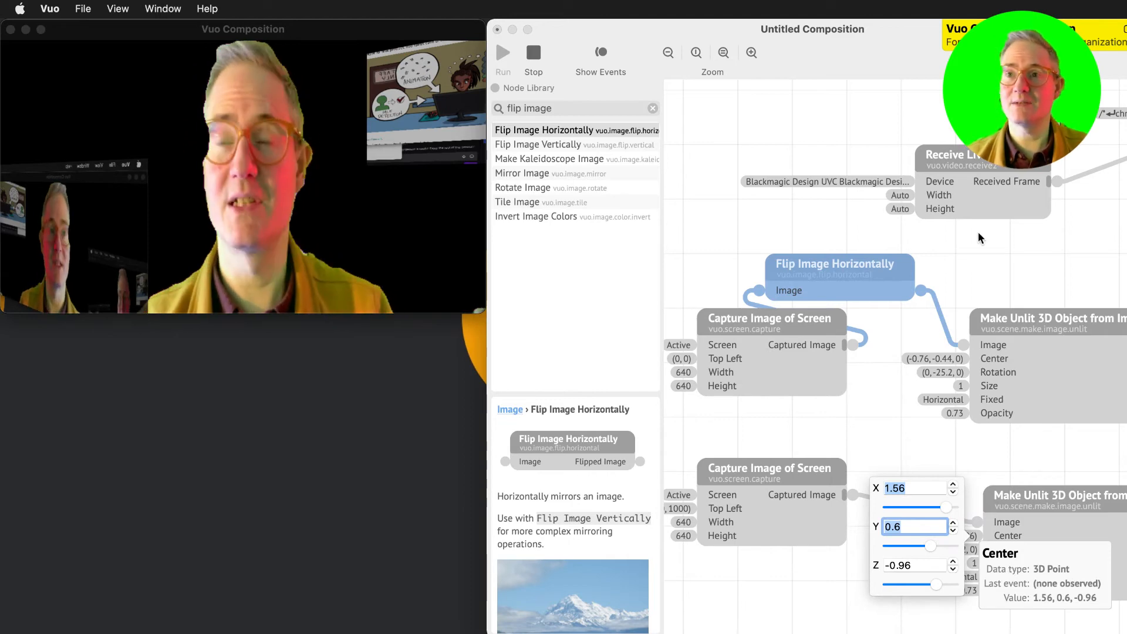
click(890, 331)
scroll(889, 343, down, 2)
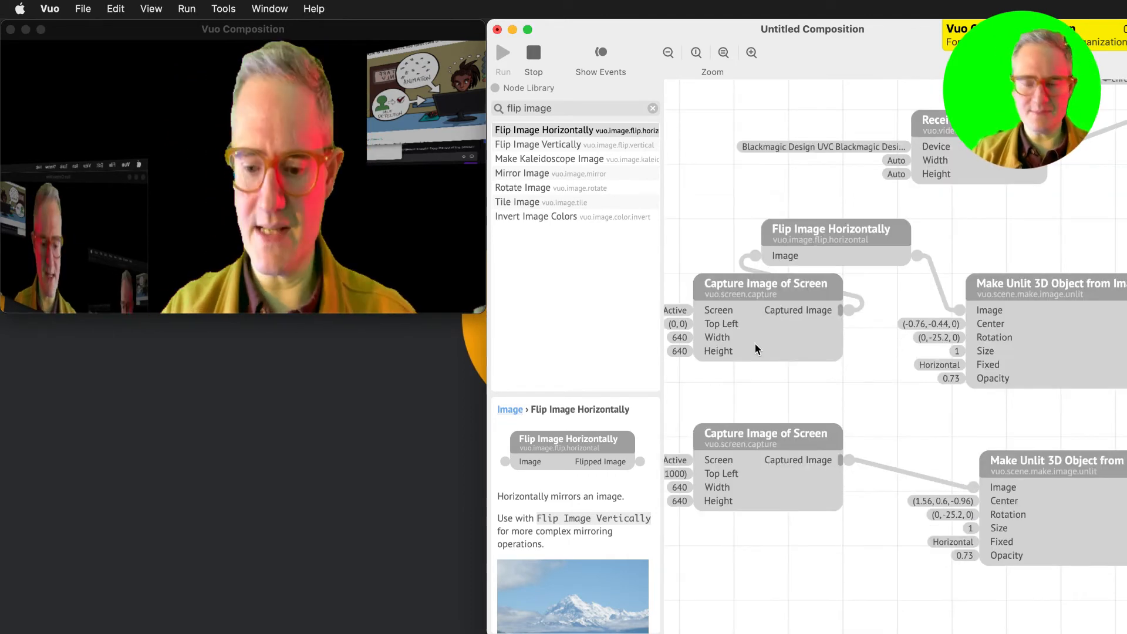
key(super+Return)
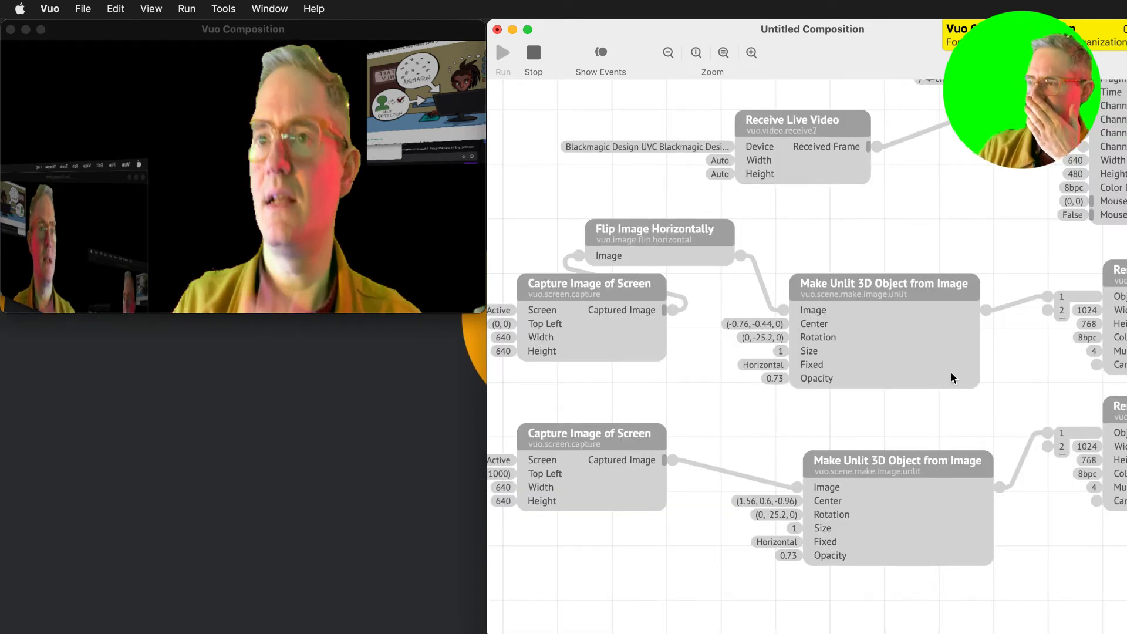
Find the Blur Image node in the node library and add it below the second Render Scene to Image node.
scroll(951, 375, right, 6)
scroll(950, 376, up, 2)
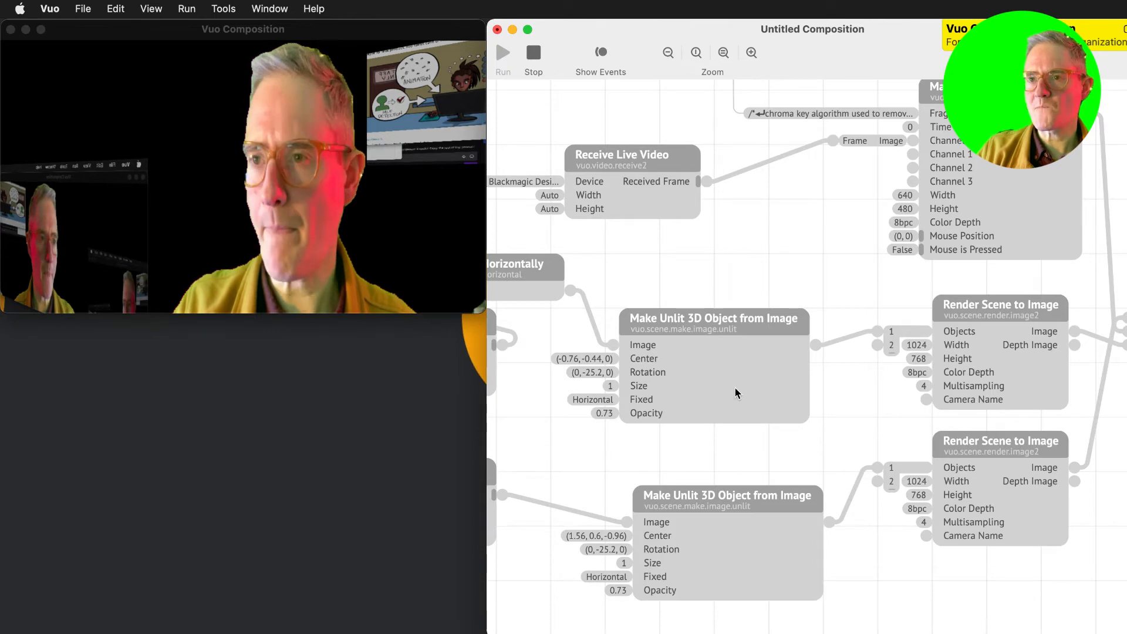
key(super+minus)
key(super+minus)
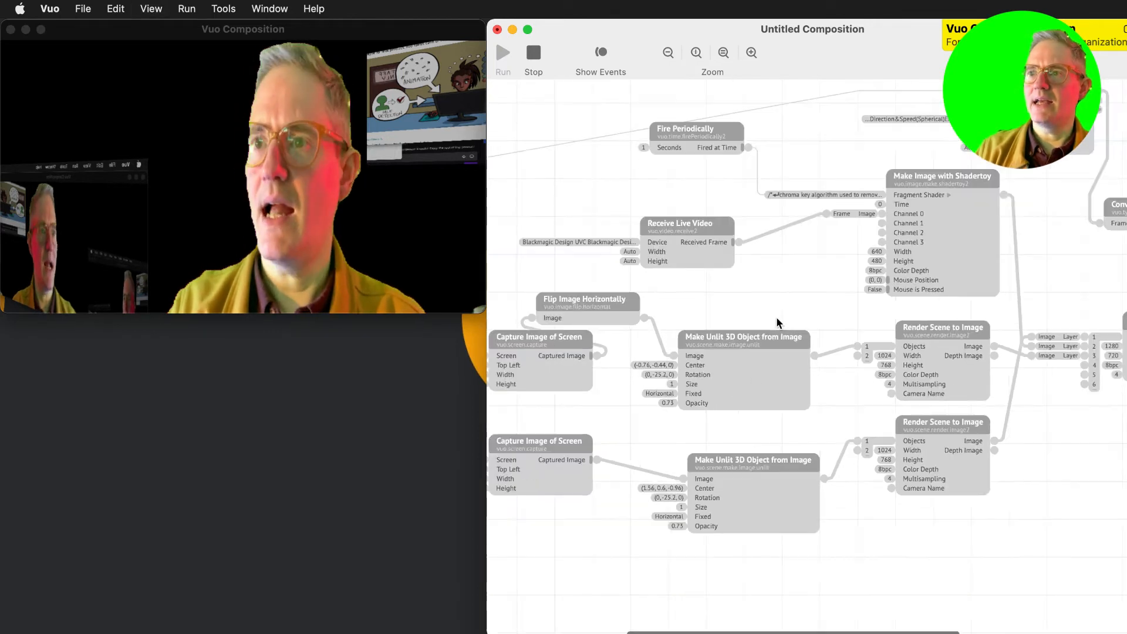
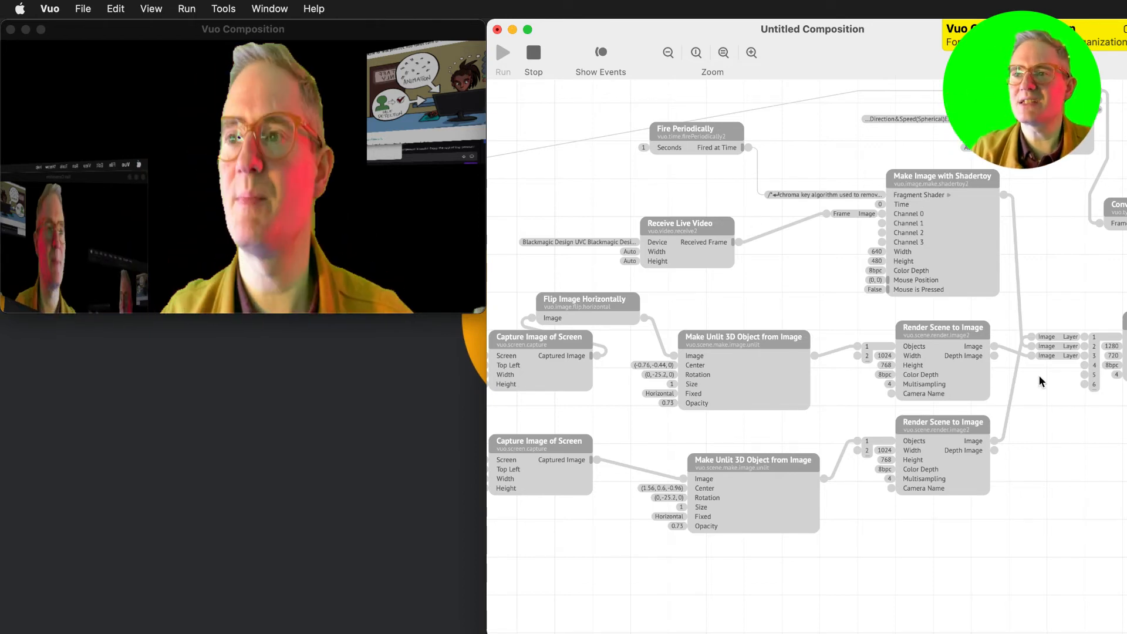
scroll(984, 333, right, 5)
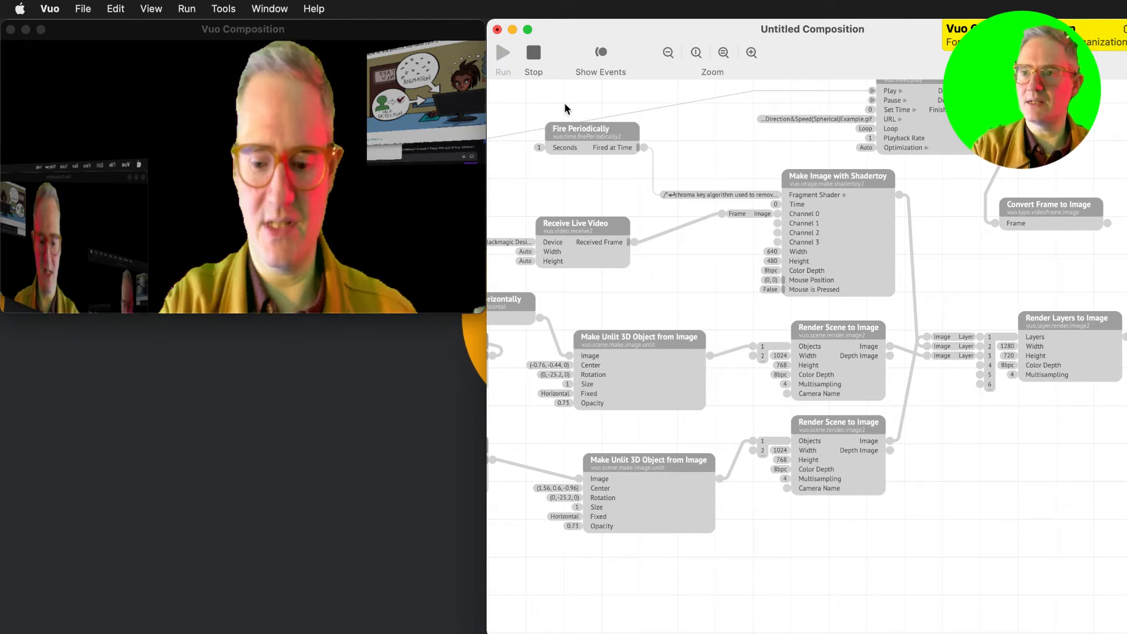
key(super+Return)
text(blur)
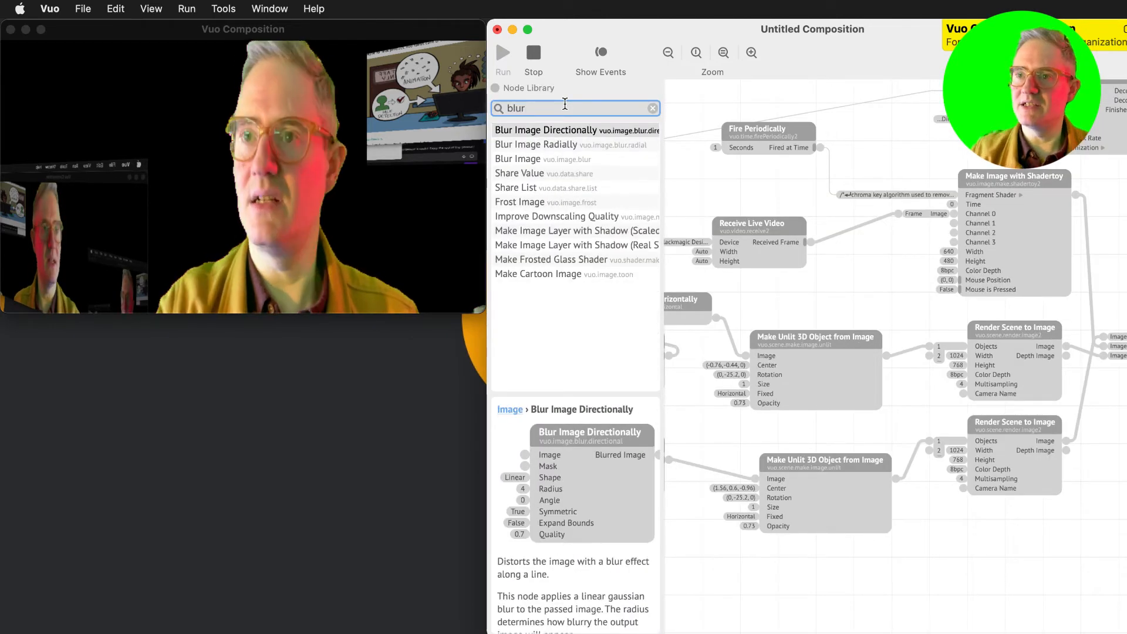
drag(543, 158, 1036, 562)
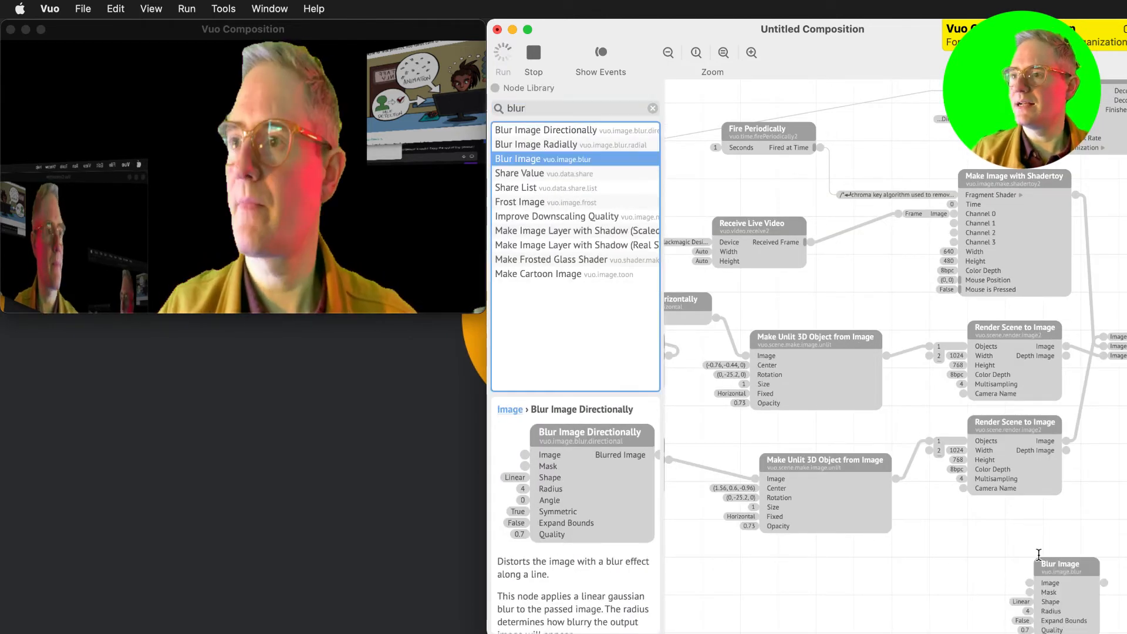
Route the second Render Scene to Image output through Blur Image into its Render Layers to Image layer, and place the blur node closer to its source.
scroll(1009, 548, right, 4)
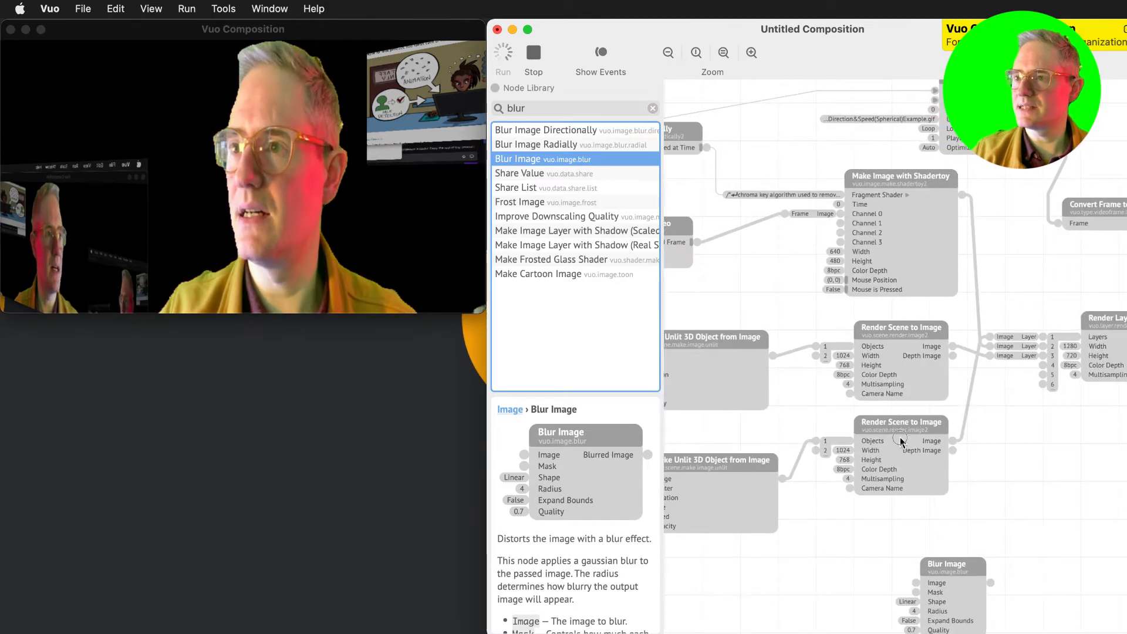
mouse_move(897, 436)
mouse_down()
mouse_move(878, 445)
mouse_move(925, 536)
mouse_move(917, 583)
mouse_up()
click(934, 449)
click(853, 547)
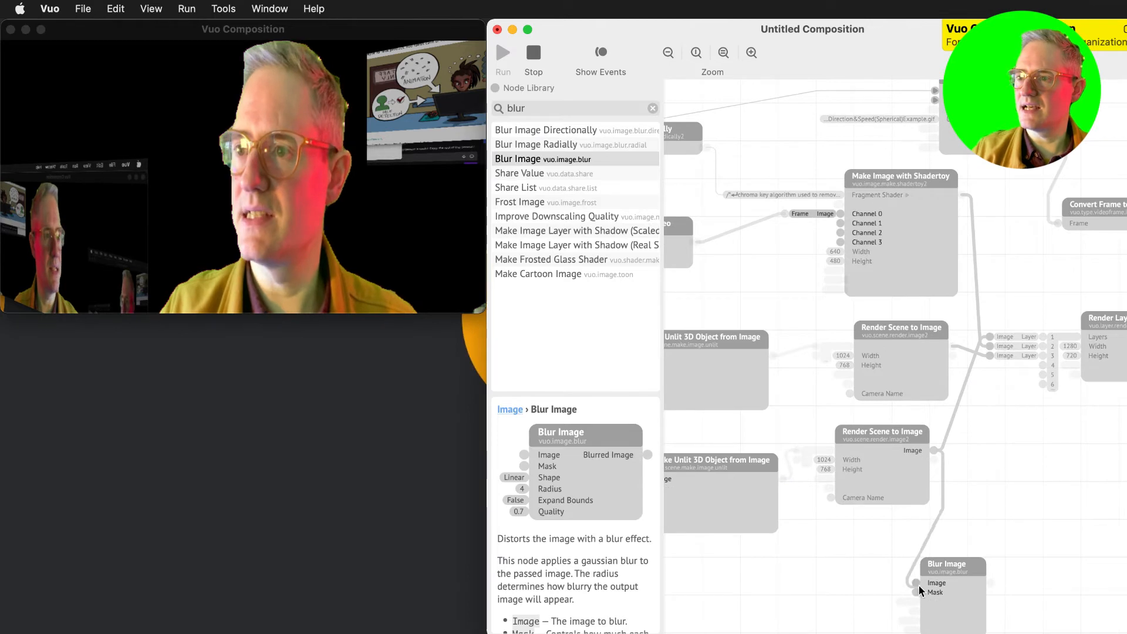
mouse_move(991, 582)
mouse_down()
mouse_move(976, 330)
mouse_move(992, 351)
mouse_up()
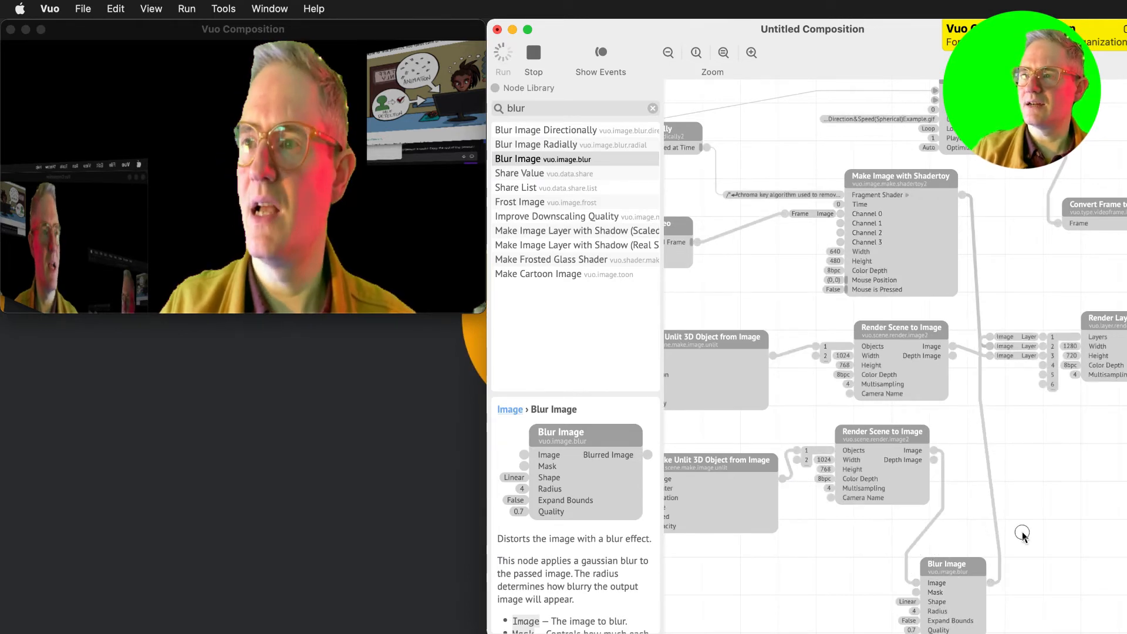
drag(935, 570, 991, 512)
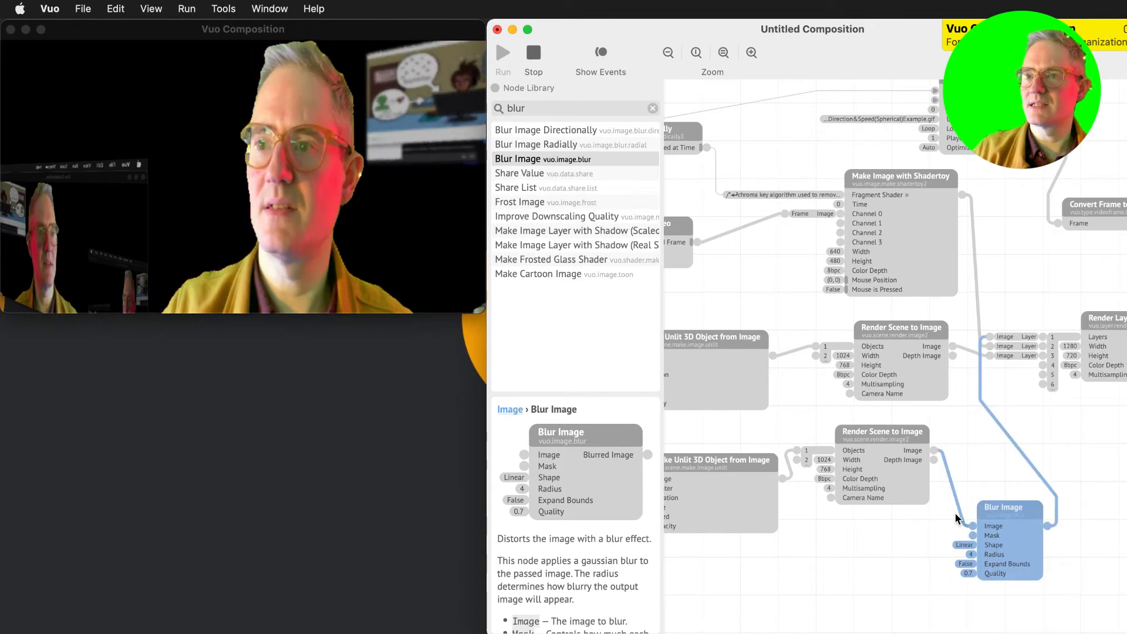
Set the Radius of the Blur Image node to 12.5.
click(970, 561)
mouse_move(916, 567)
mouse_down()
mouse_move(927, 568)
mouse_move(905, 566)
mouse_up()
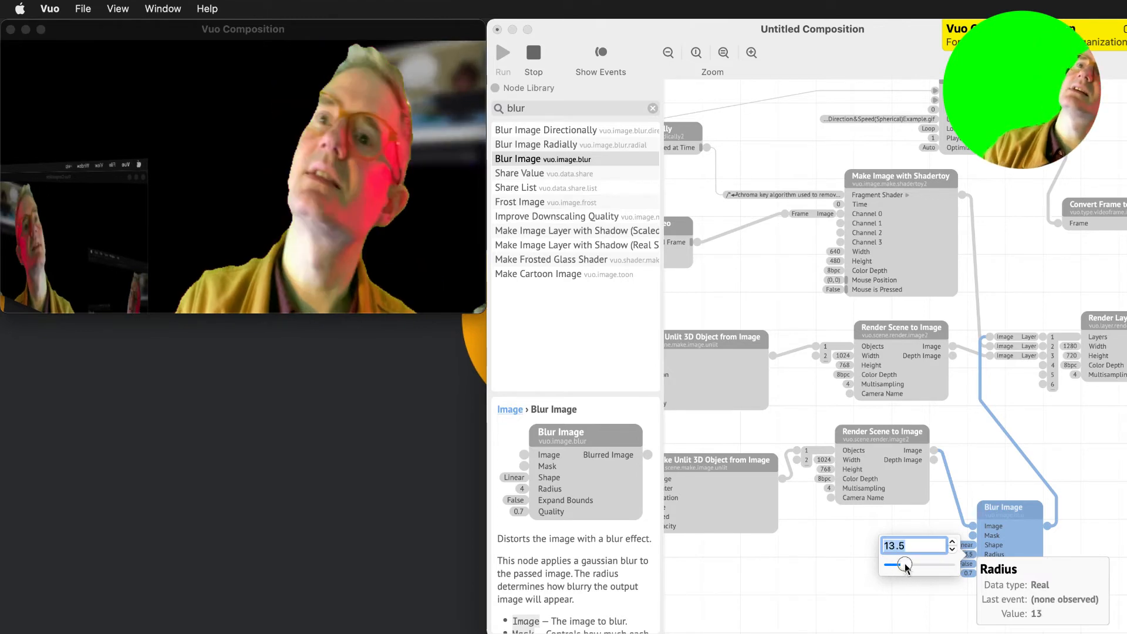
key(Down)
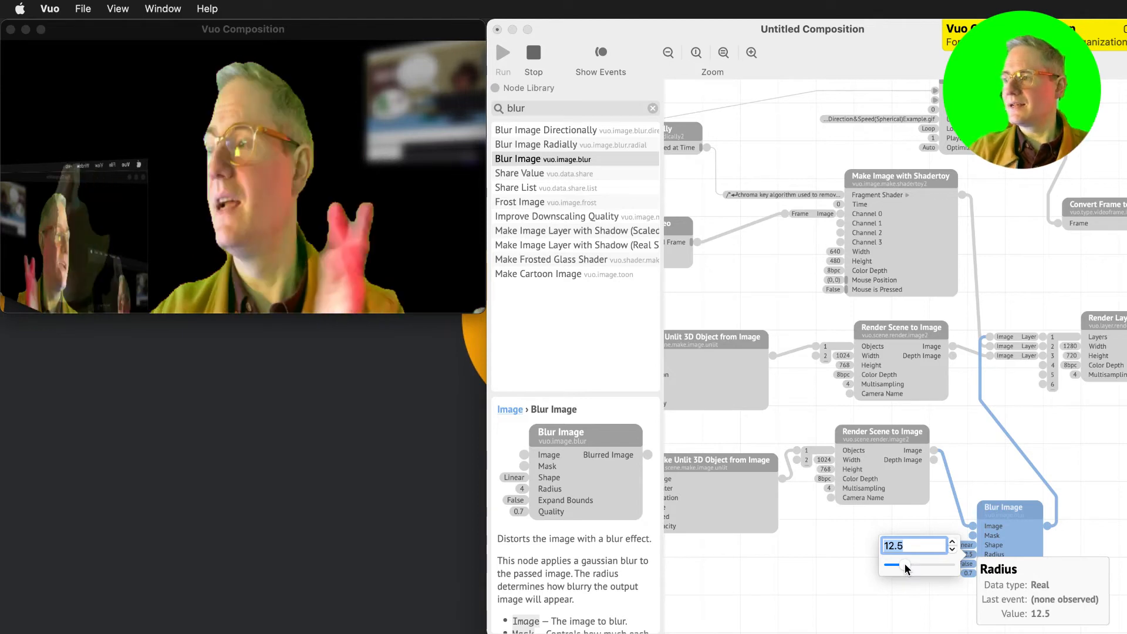
click(805, 520)
Move the Play Movie and Convert Frame to Image nodes down, placing Play Movie below the second Capture Image of Screen node.
scroll(809, 573, left, 2)
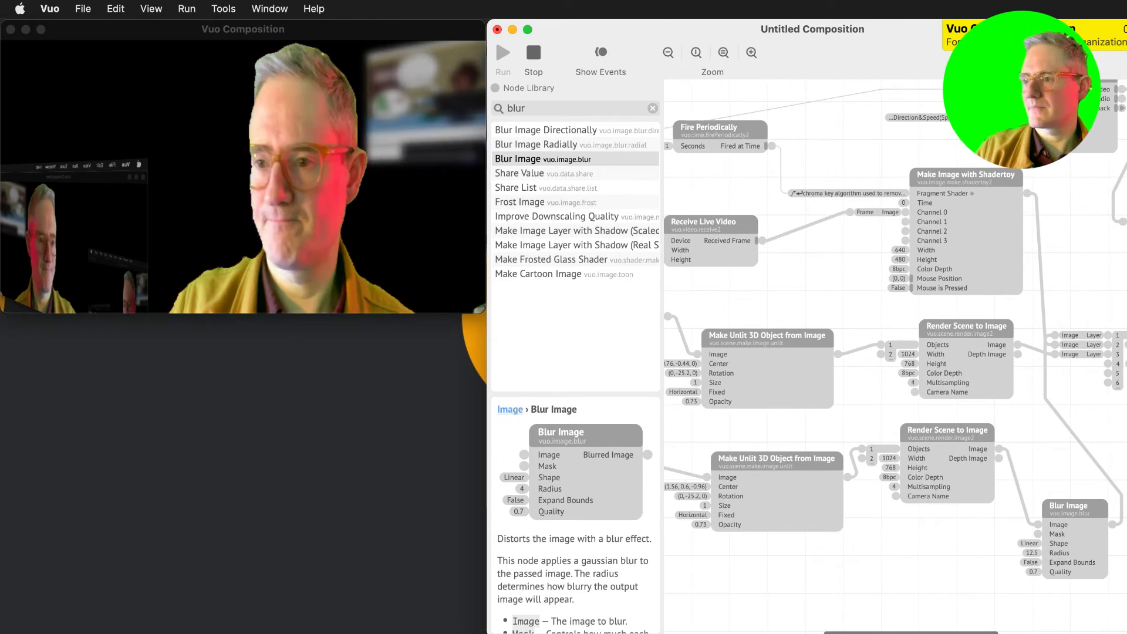
scroll(998, 211, up, 3)
scroll(998, 211, right, 5)
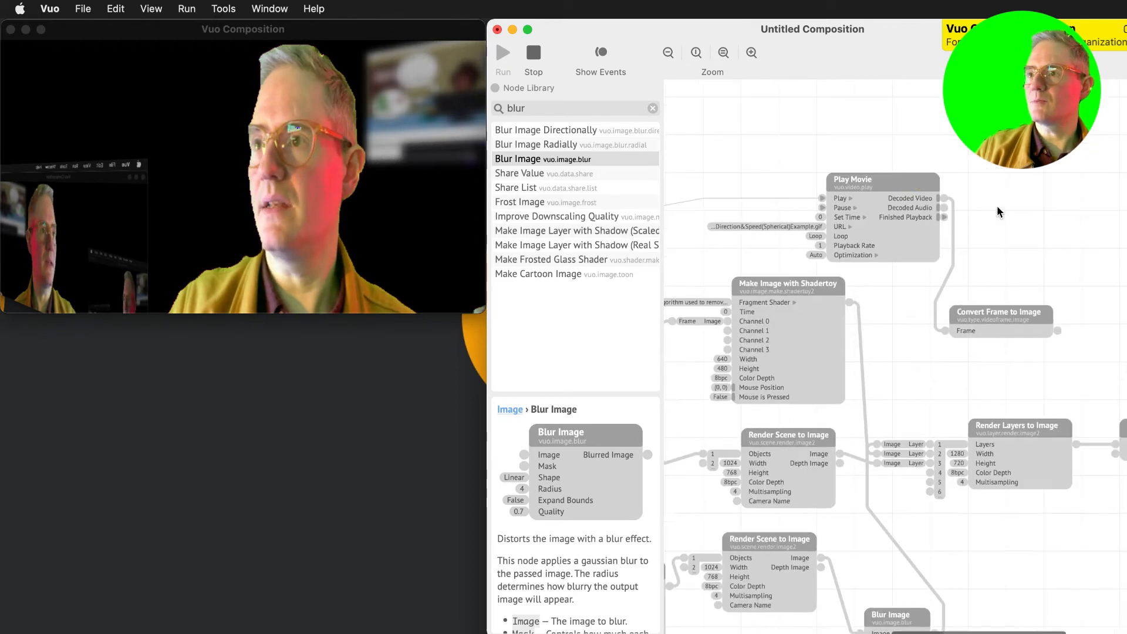
scroll(997, 206, down, 3)
scroll(997, 206, left, 4)
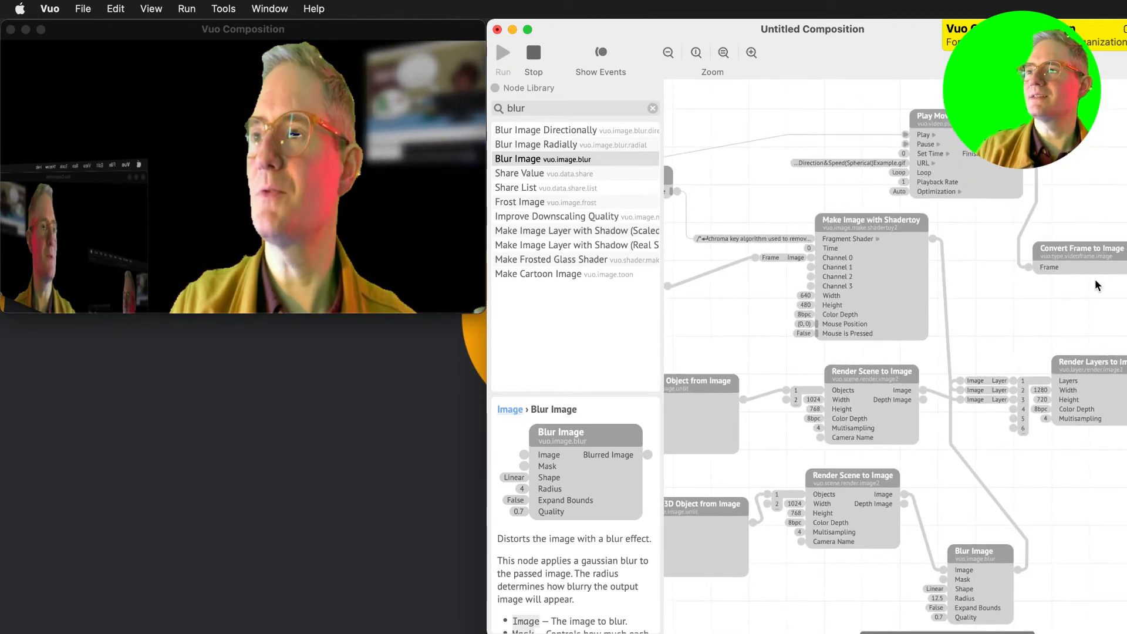
drag(1095, 280, 766, 619)
scroll(780, 592, down, 4)
scroll(779, 592, left, 12)
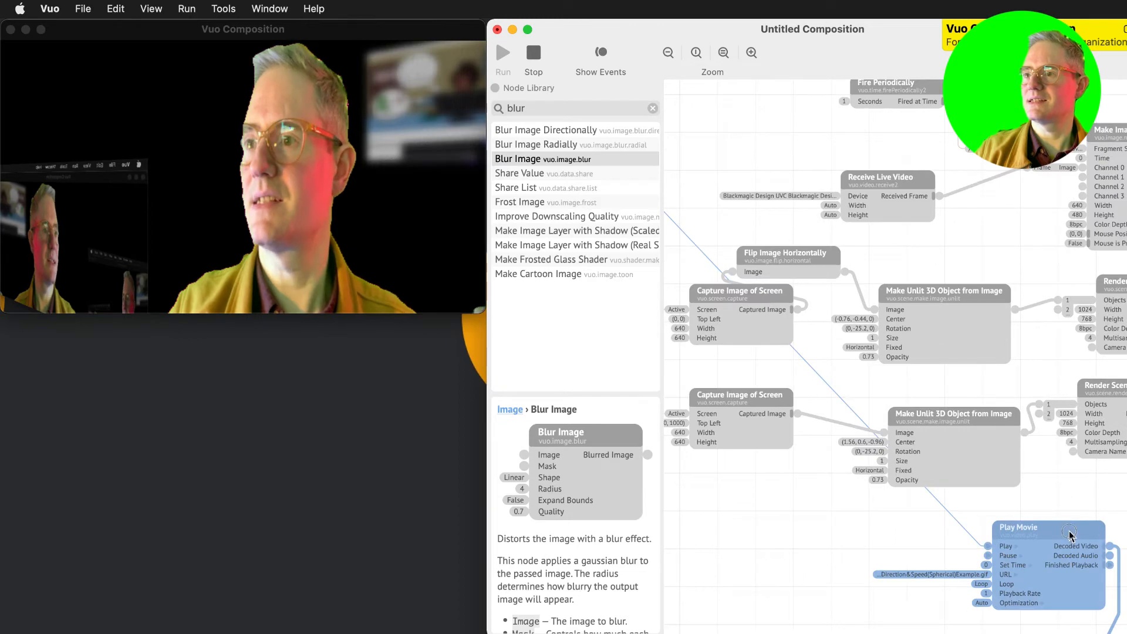
drag(1069, 532, 794, 522)
scroll(915, 531, left, 1)
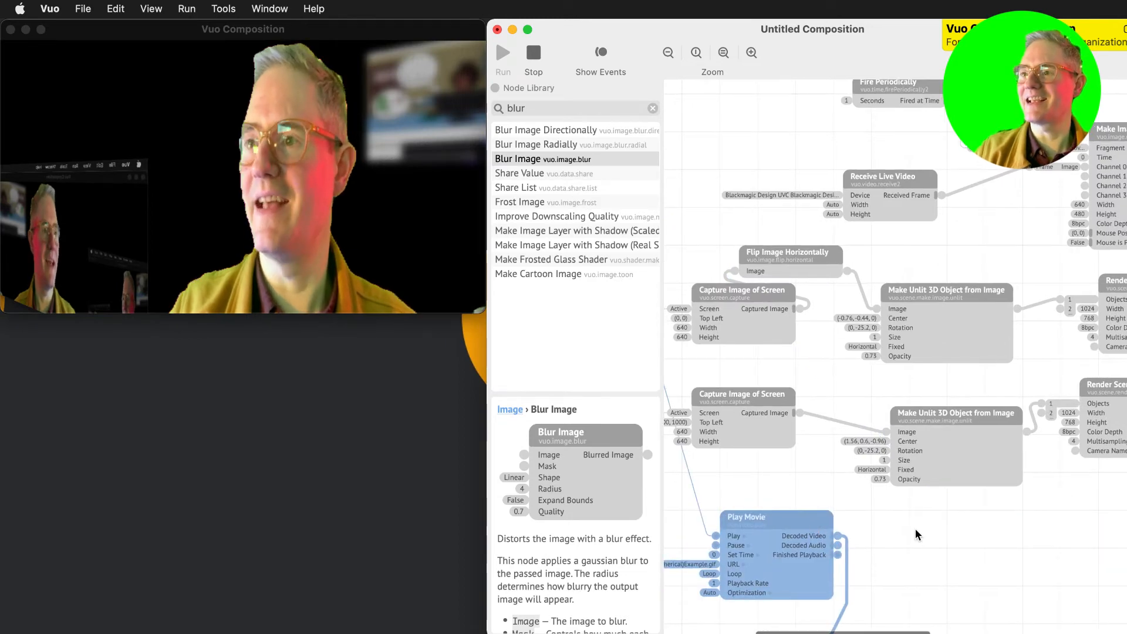
Place the Convert Frame to Image node beside Play Movie, below the second capture's Make Unlit 3D Object from Image node.
click(952, 558)
scroll(956, 559, down, 5)
drag(899, 535, 949, 444)
scroll(1021, 423, right, 3)
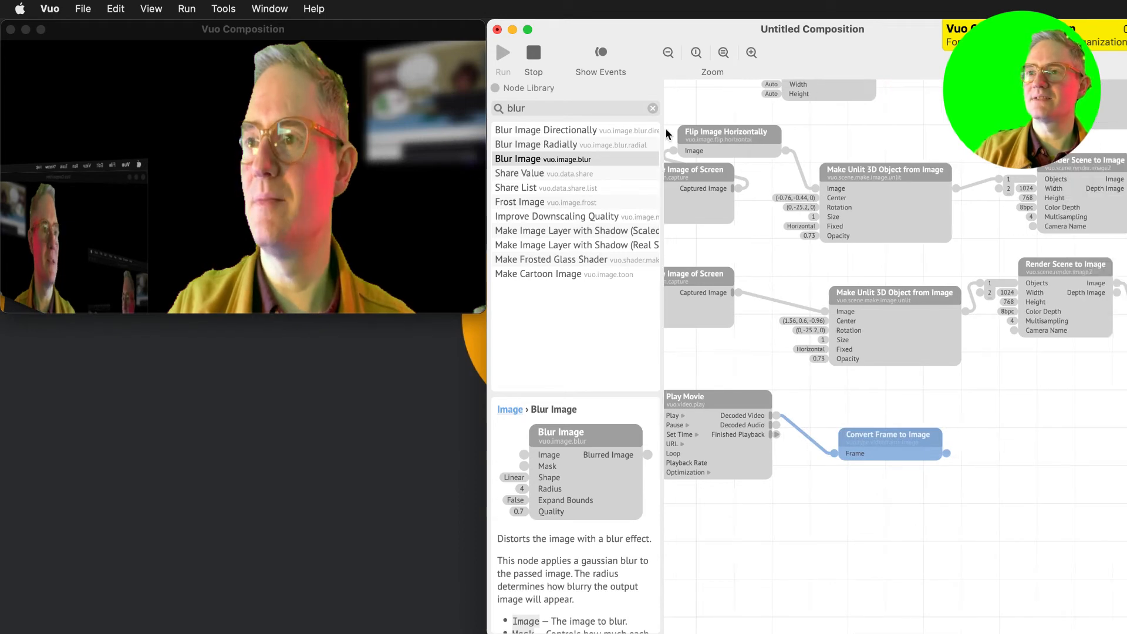
Add a Make Unlit 3D Object from Image node fed by Play Movie and connect it to object 2 of the second Render Scene to Image node.
key(super+f)
text(make u)
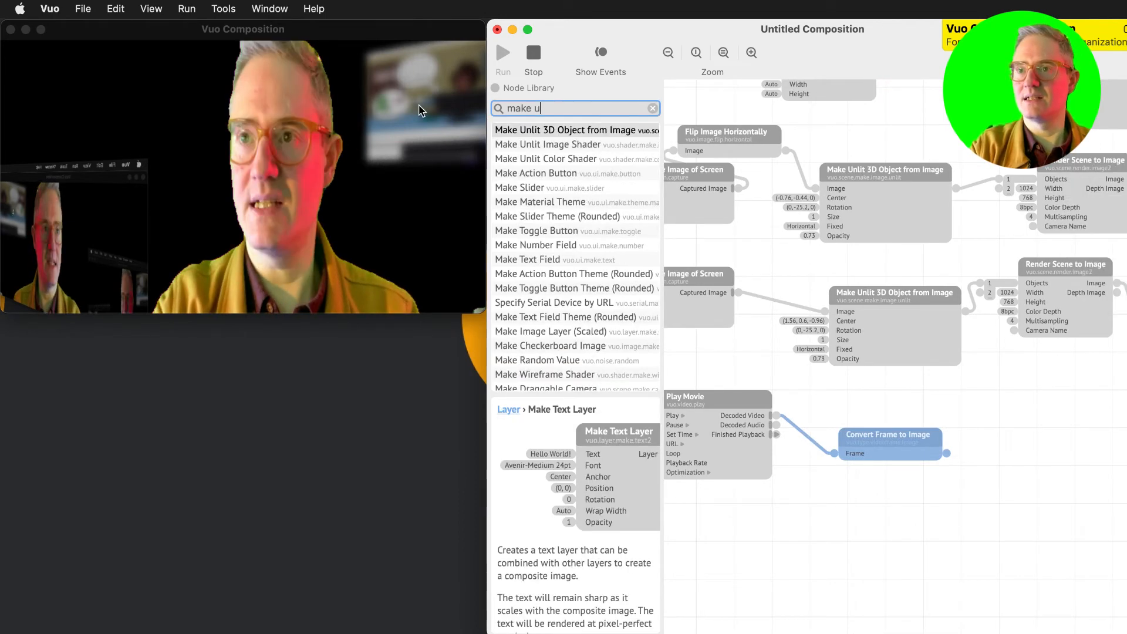
text(nli)
drag(563, 129, 986, 434)
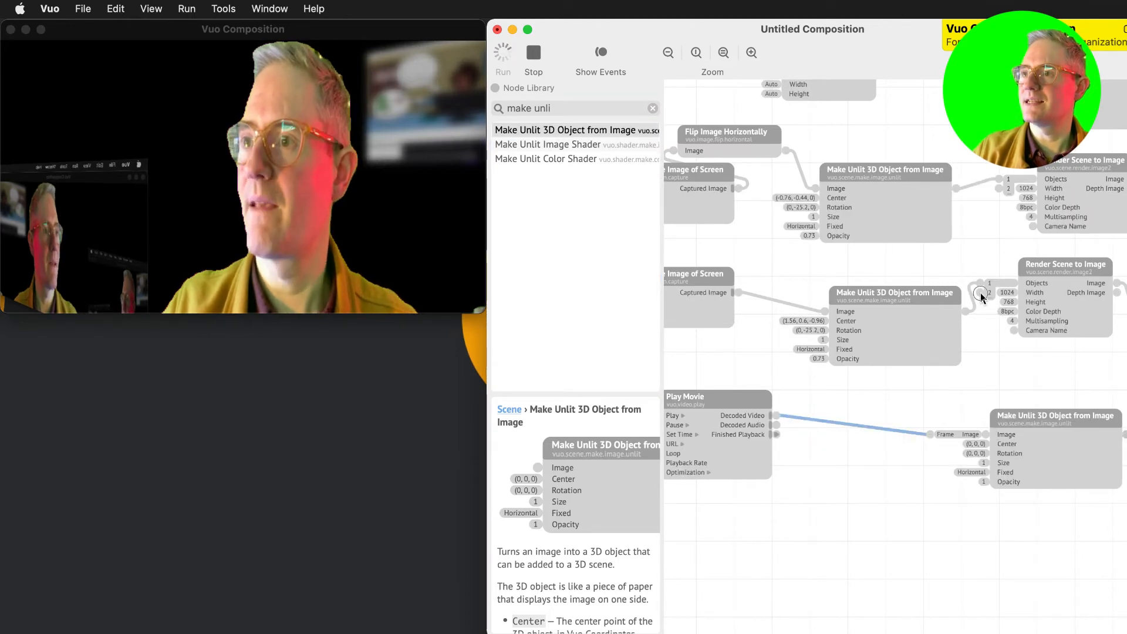
click(984, 295)
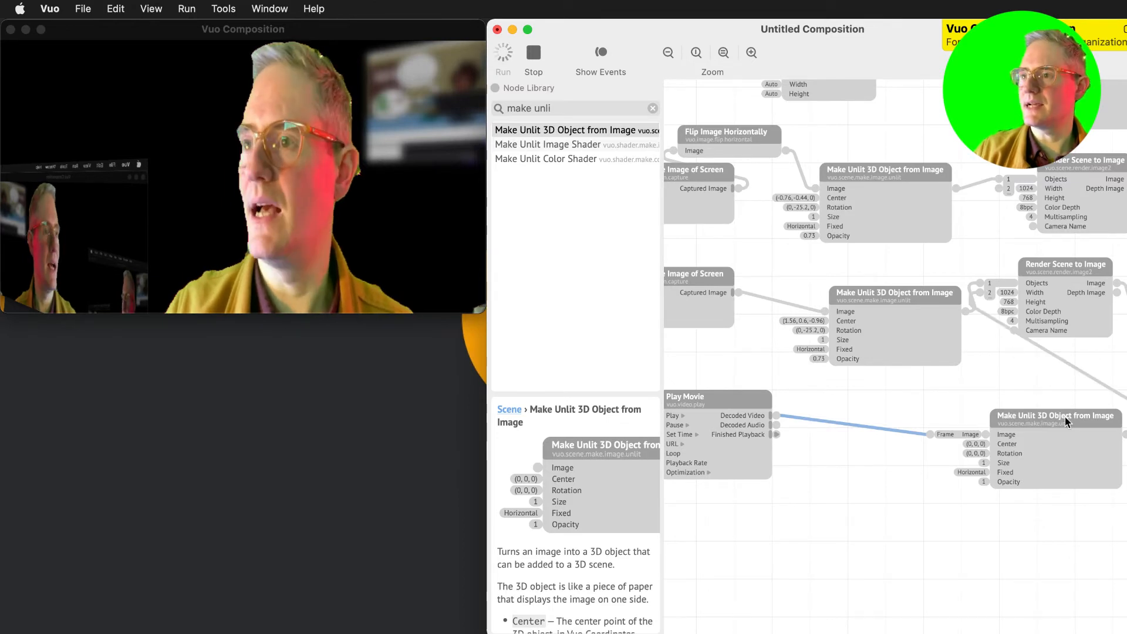
drag(1064, 417, 999, 410)
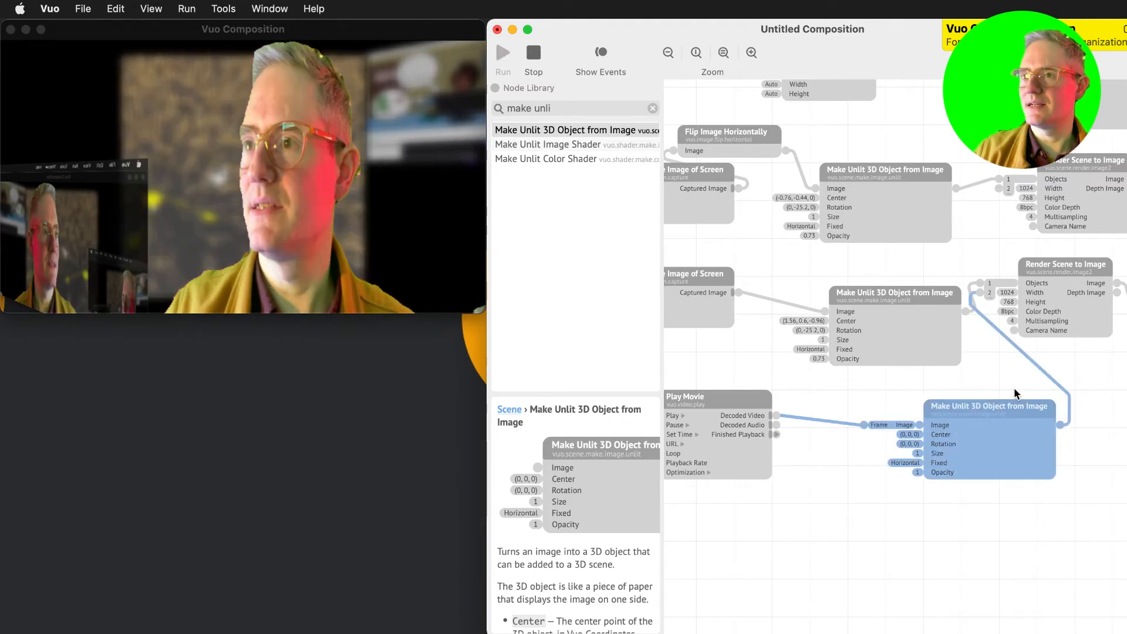
Set the Center of the movie's Make Unlit 3D Object from Image node to X -0.36, Y 0.4, Z 0.44.
click(909, 434)
drag(850, 411, 860, 411)
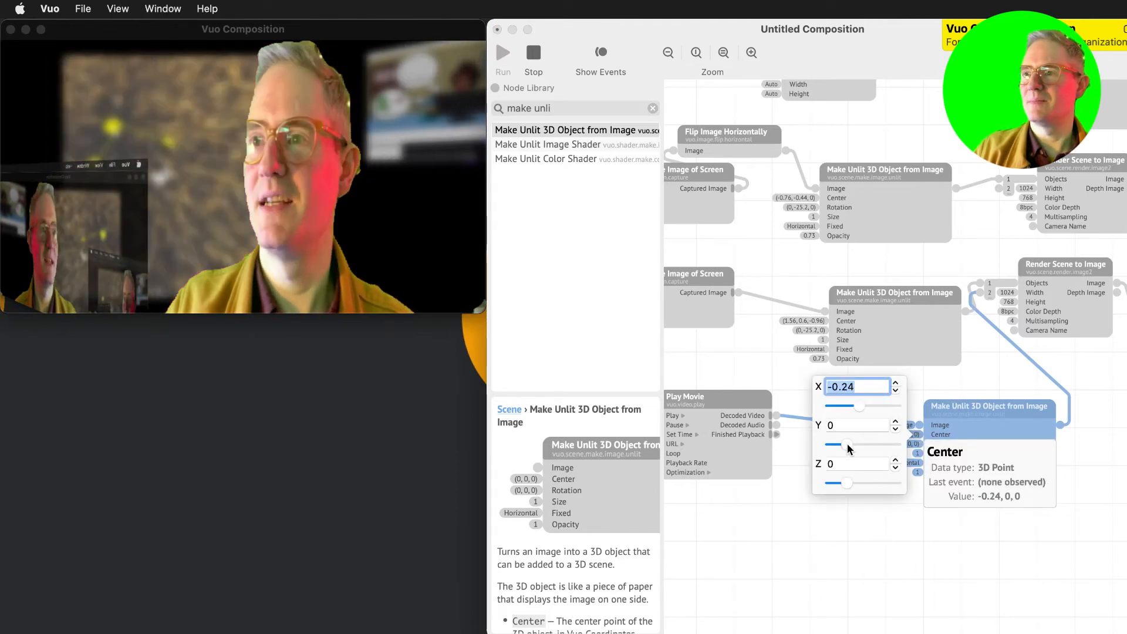
drag(847, 483, 861, 483)
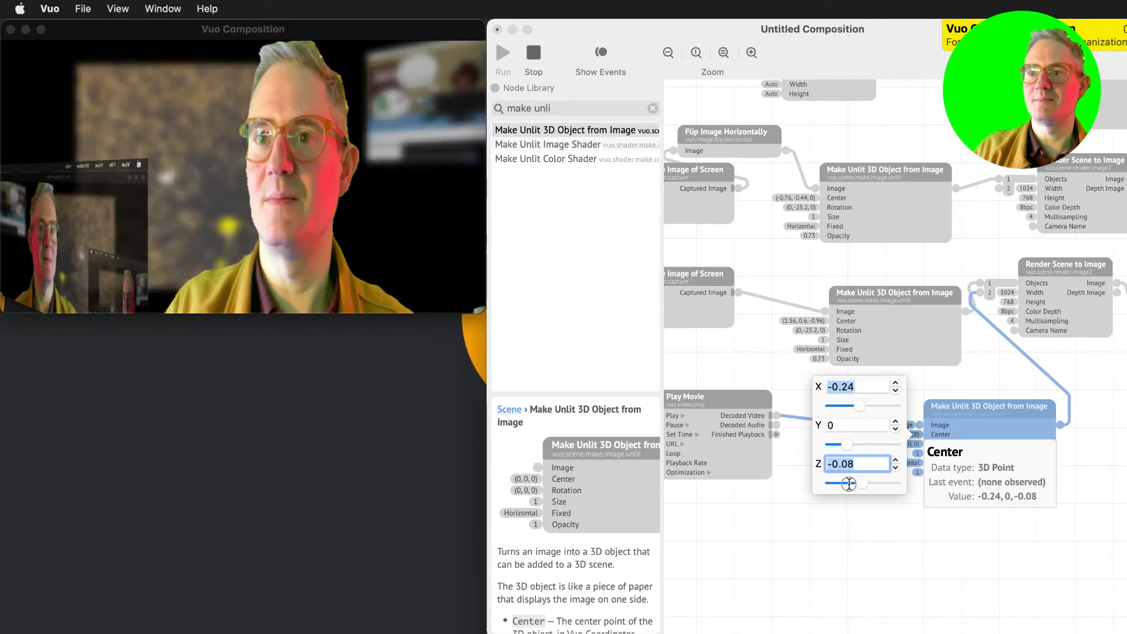
drag(846, 444, 854, 446)
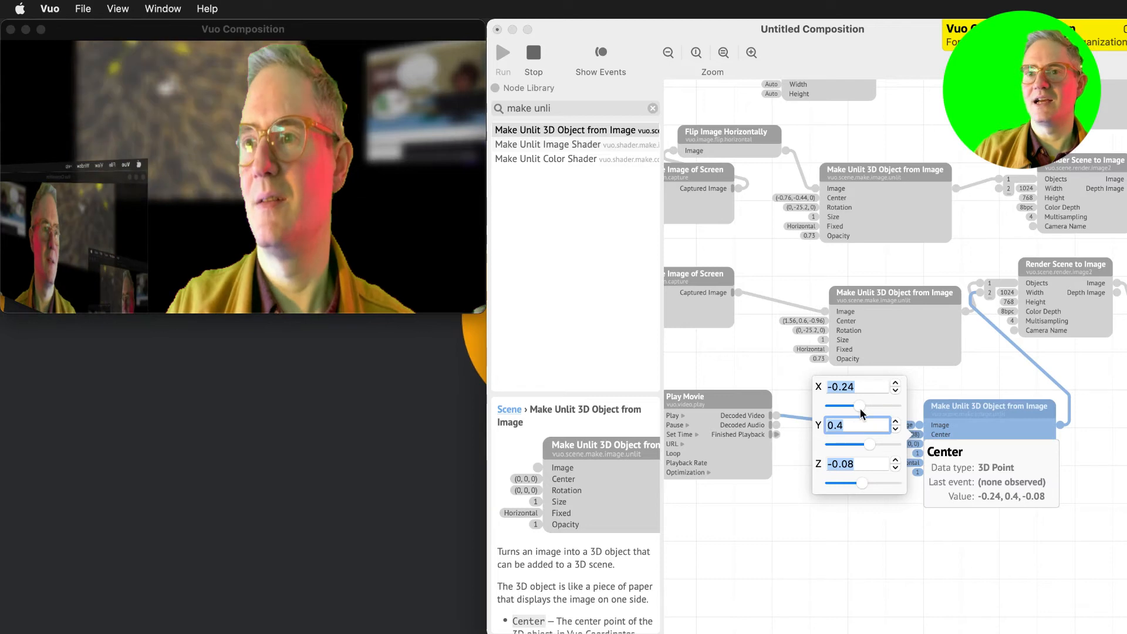
mouse_move(860, 405)
mouse_down()
mouse_move(877, 406)
mouse_move(843, 411)
mouse_move(853, 406)
mouse_up()
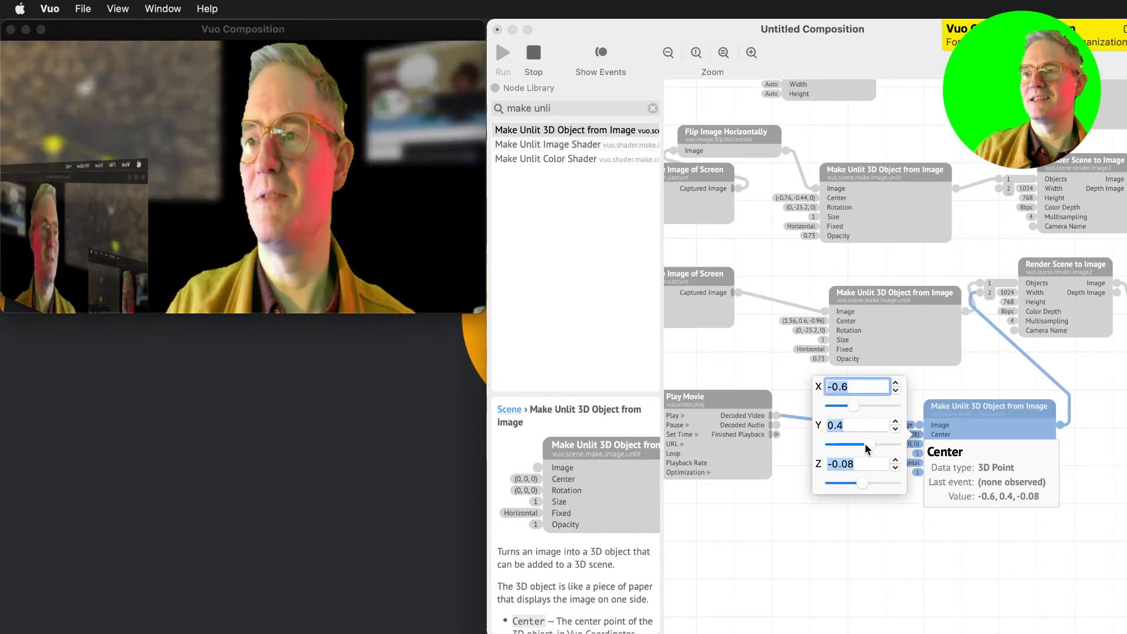
drag(858, 482, 875, 482)
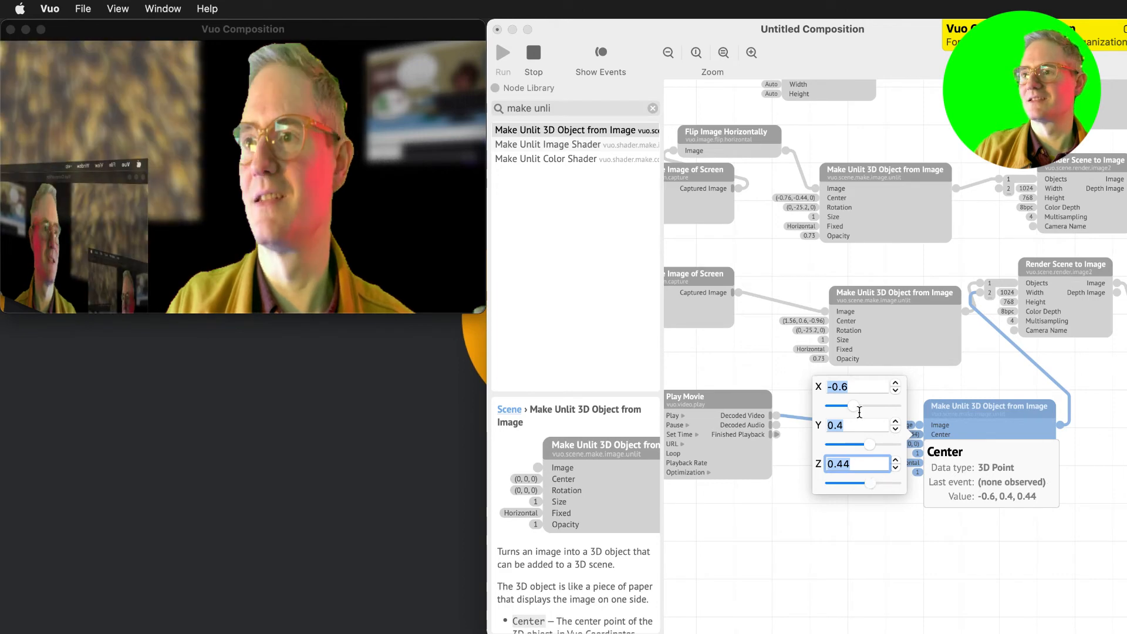
drag(858, 407, 845, 409)
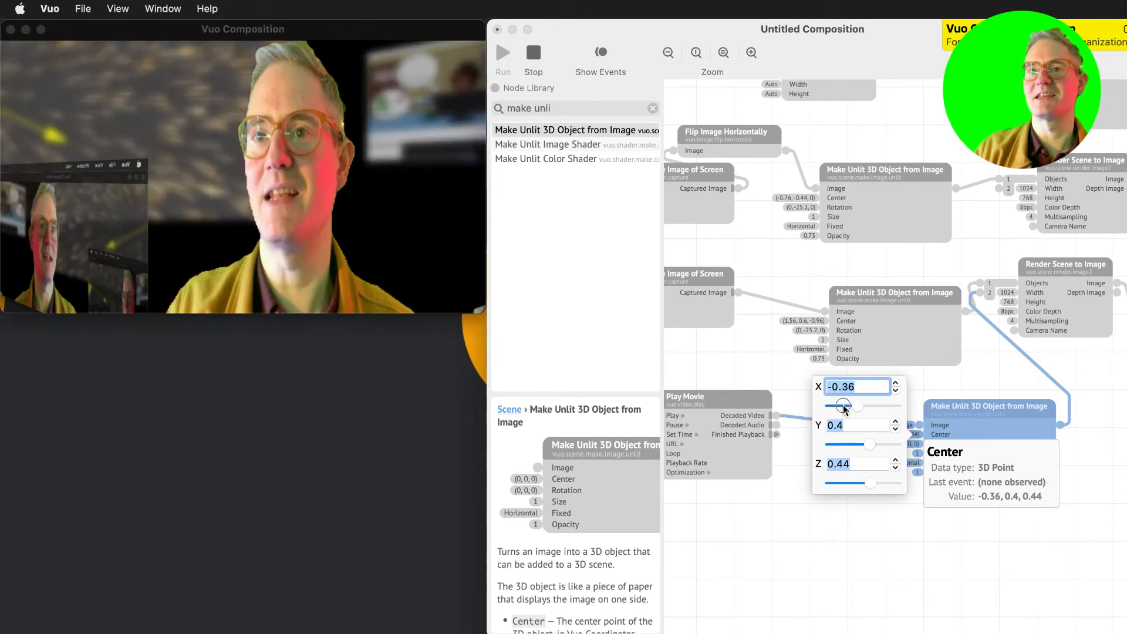
click(916, 562)
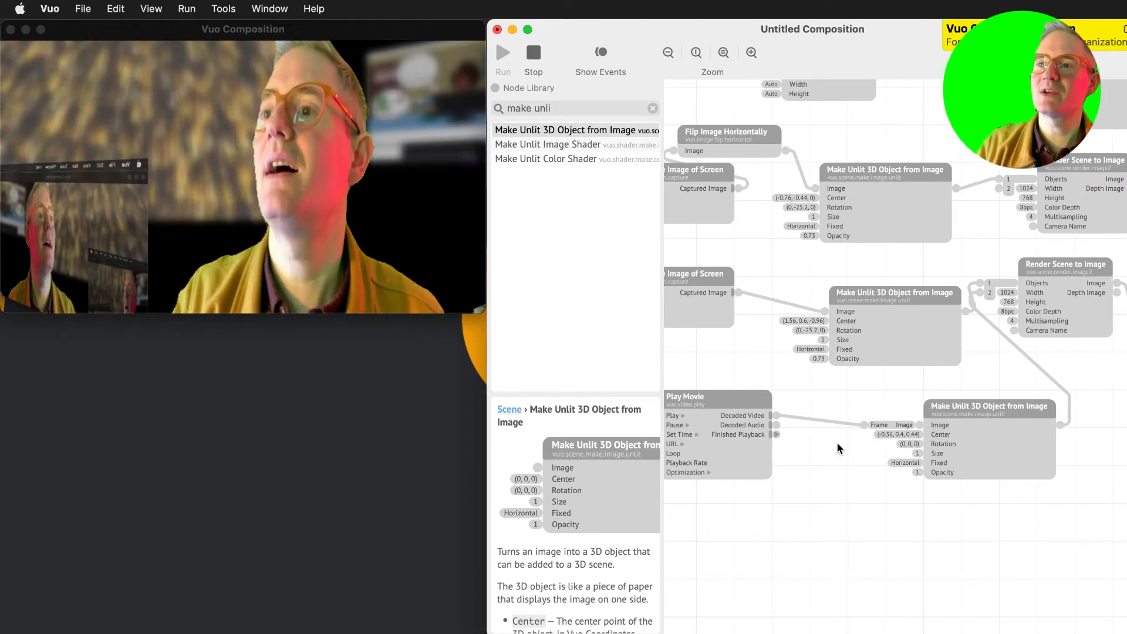
Search the node library for "load" and "3d objec", and hide the library.
click(575, 109)
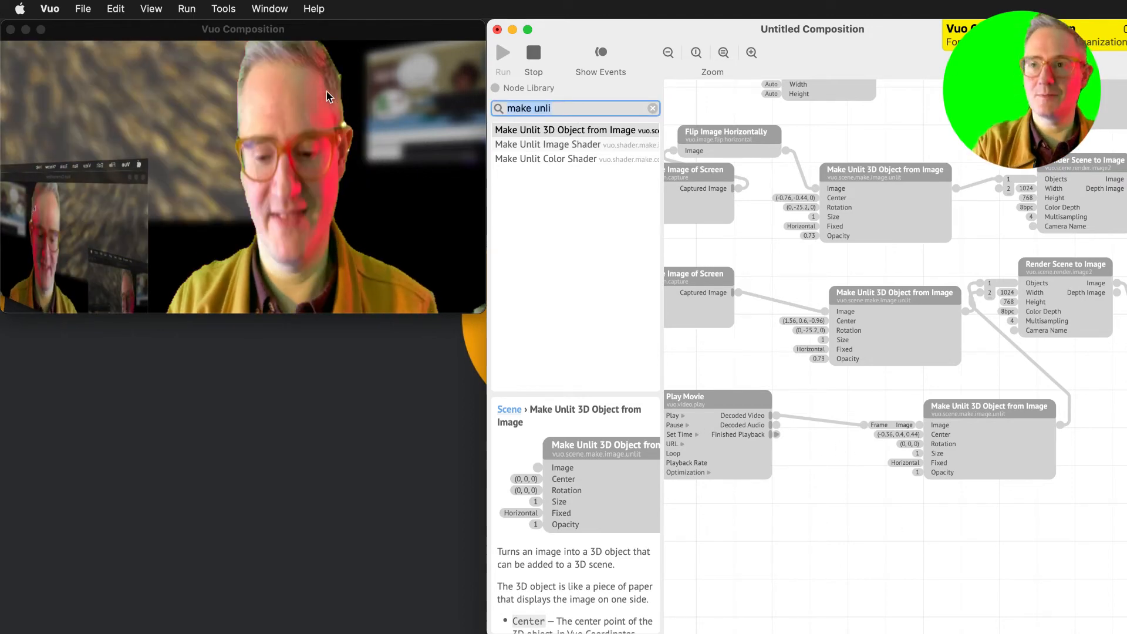
text(load)
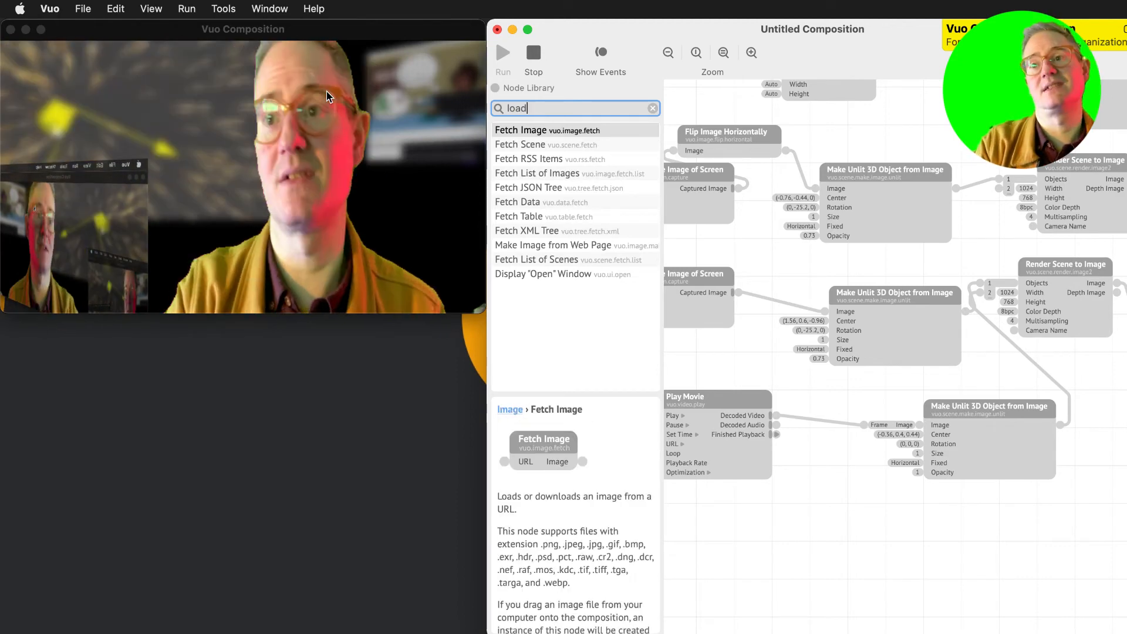
key(super+a)
text(3d objec)
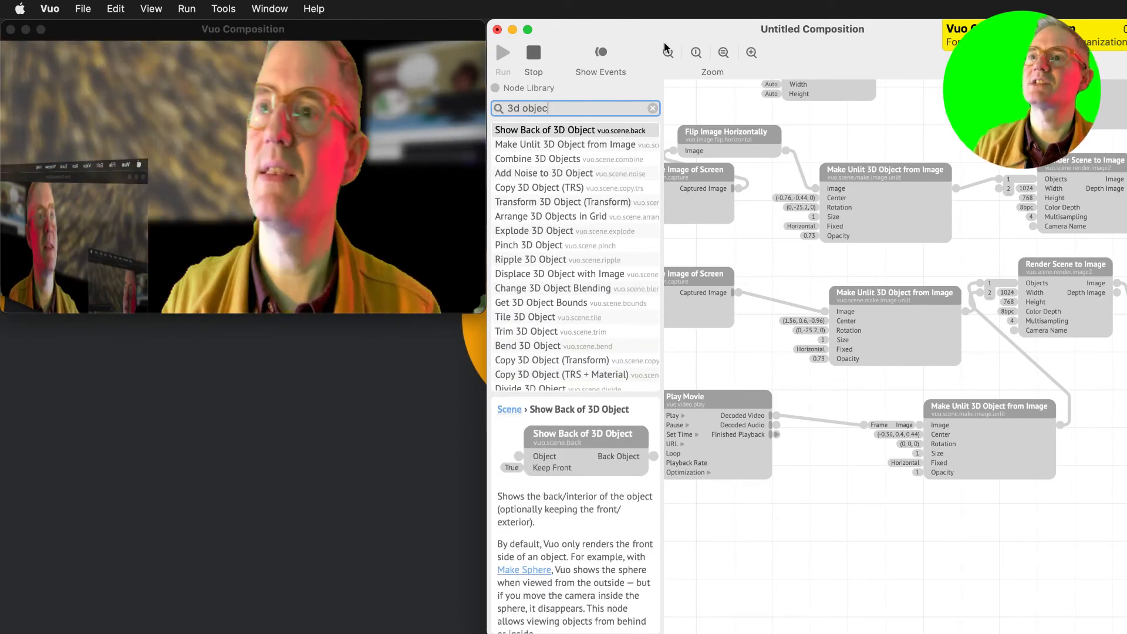
click(652, 108)
key(super+Return)
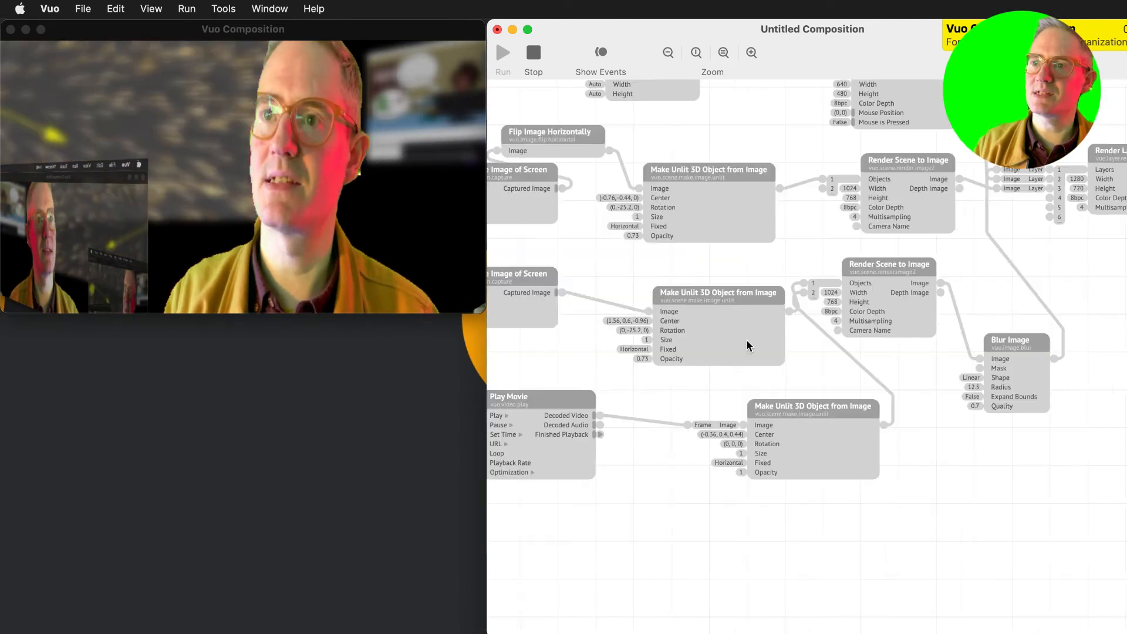
Bring the mushroom model amanita_b.DAE from Finder into the composition as a Fetch Scene node below the movie's nodes.
key(super+Return)
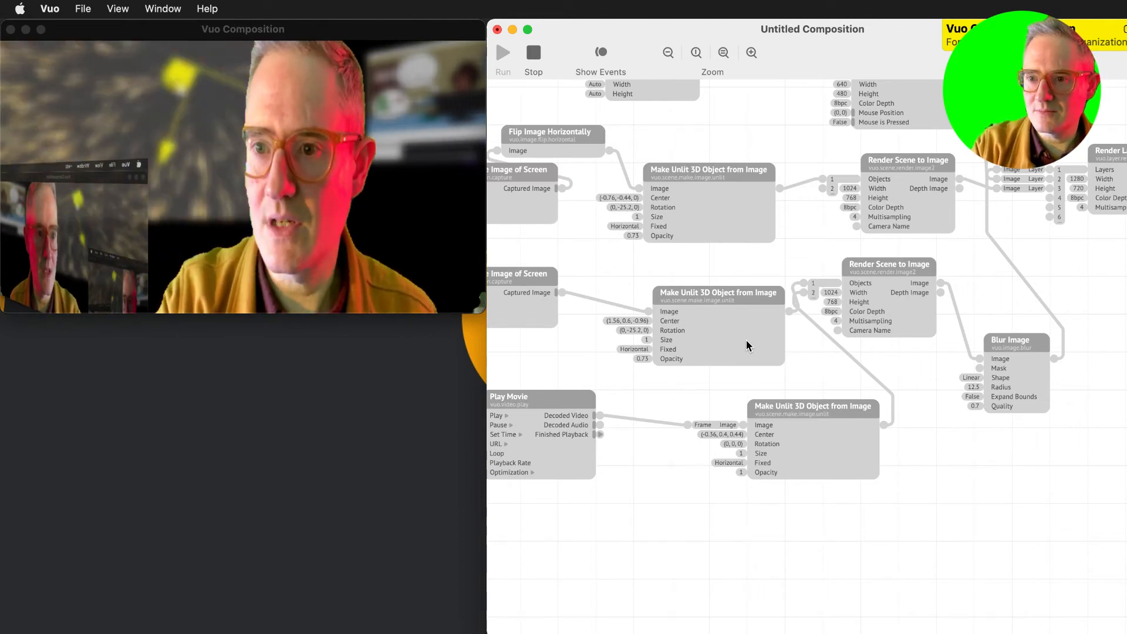
key(super+Tab)
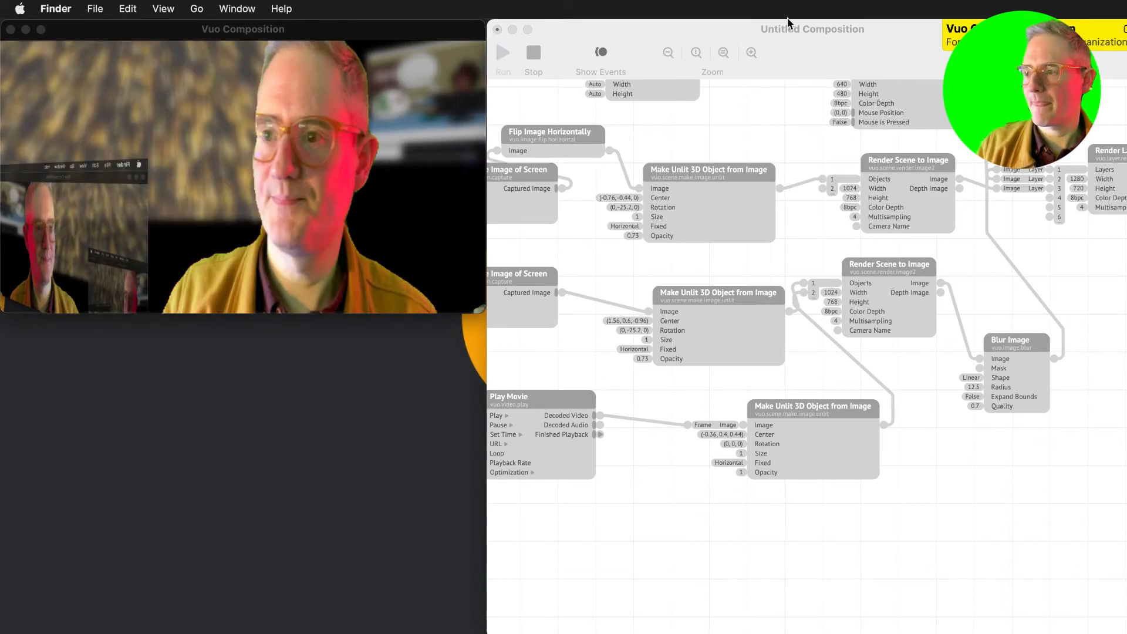
drag(564, 633, 653, 527)
click(761, 537)
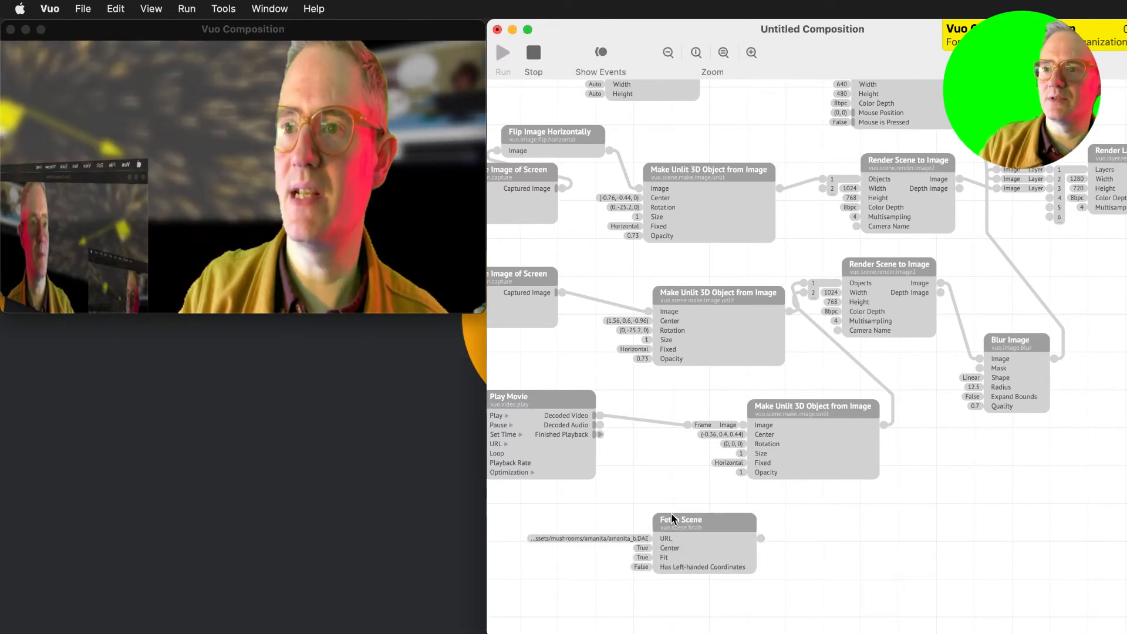
Delete the Fire Periodically node with the 1-second interval that feeds the chroma key shader node.
scroll(671, 513, left, 5)
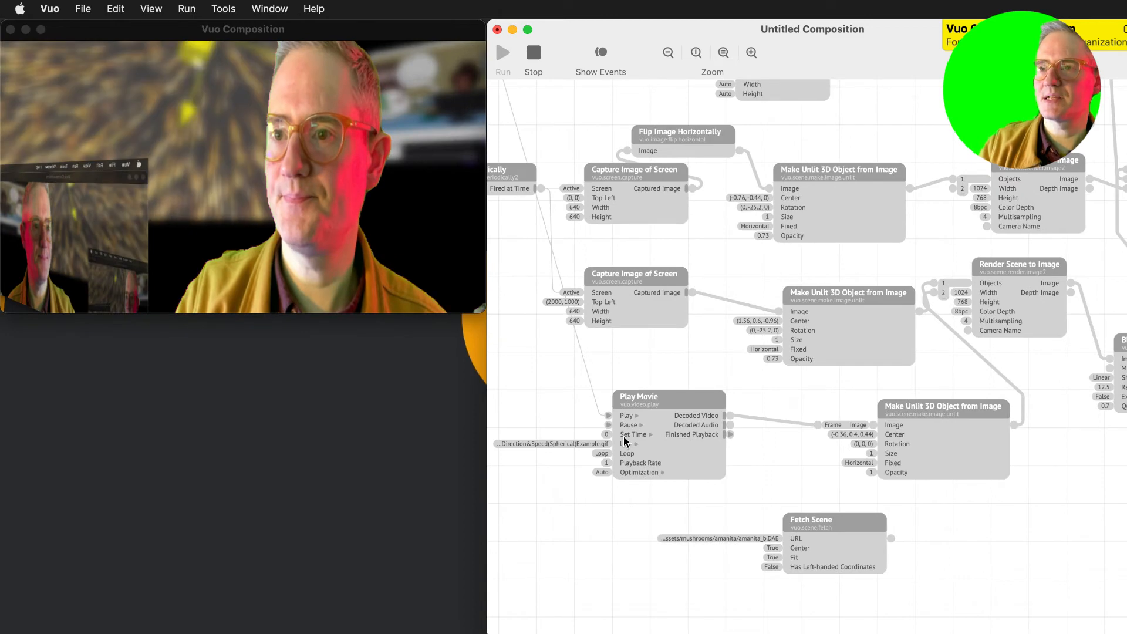
scroll(596, 213, up, 6)
scroll(598, 219, left, 1)
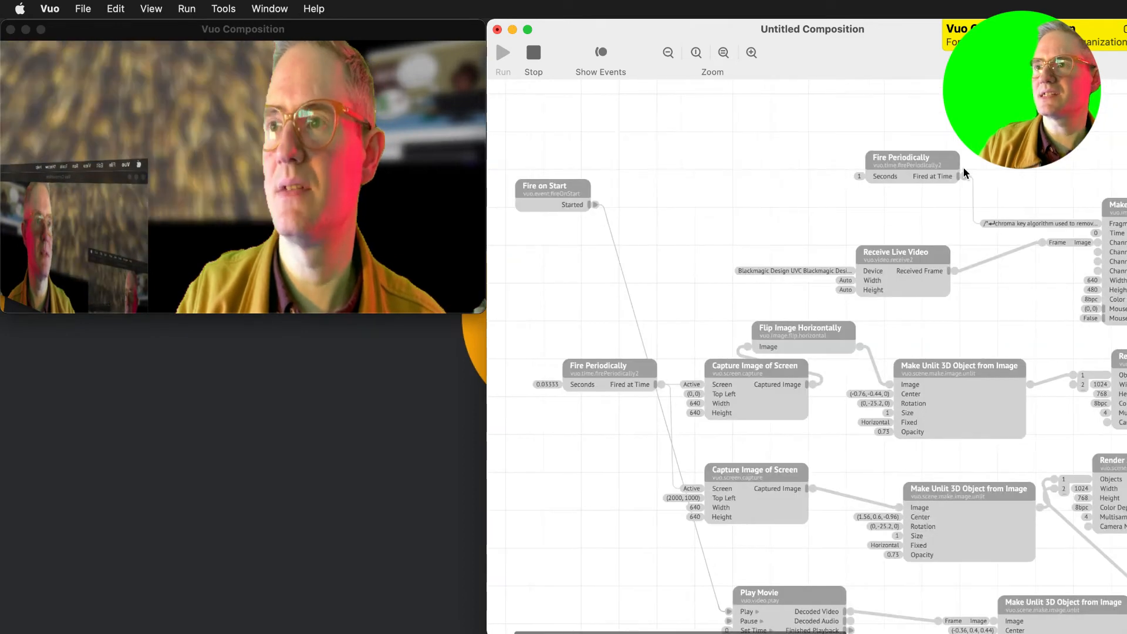
drag(926, 161, 738, 169)
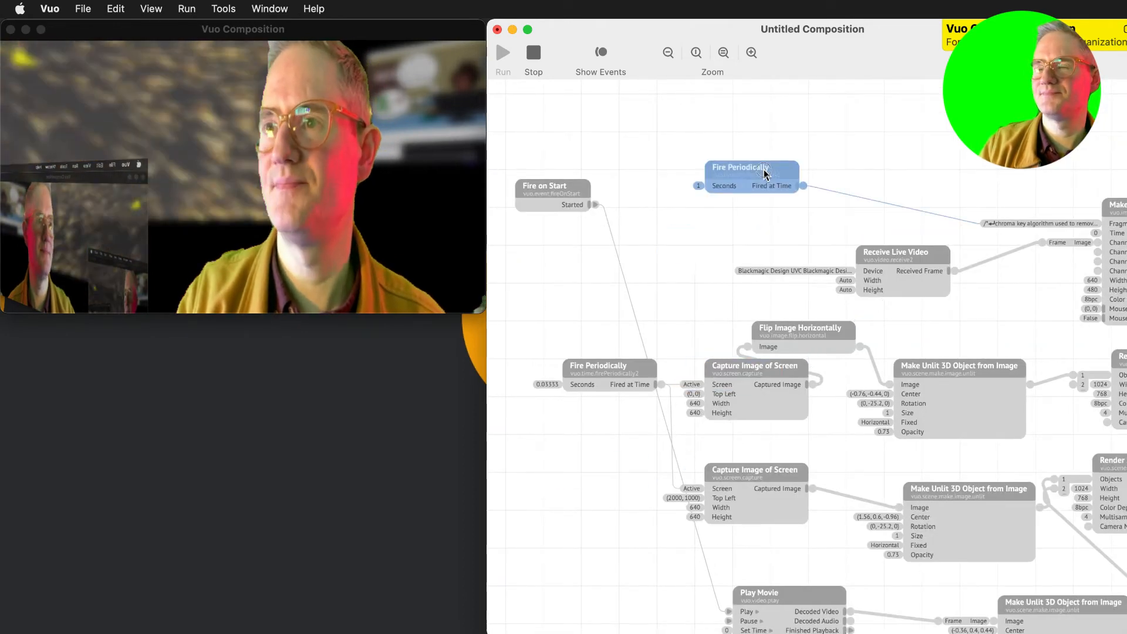
key(Delete)
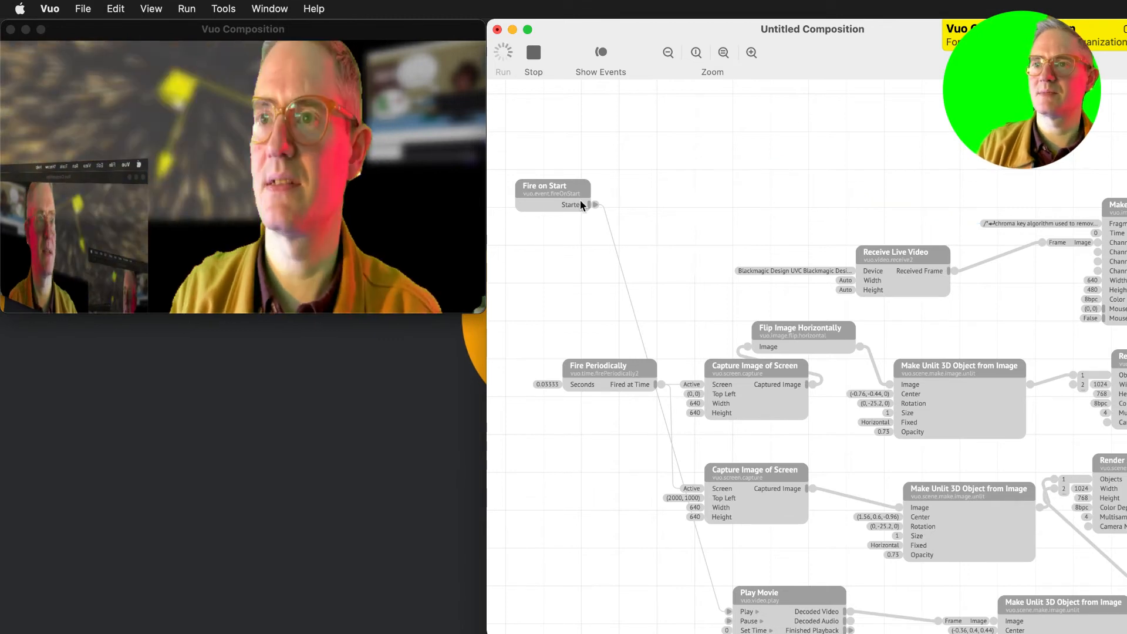
Place Fire on Start beside Play Movie and also connect its Started output to the URL of Fetch Scene.
drag(580, 200, 589, 602)
scroll(646, 568, down, 5)
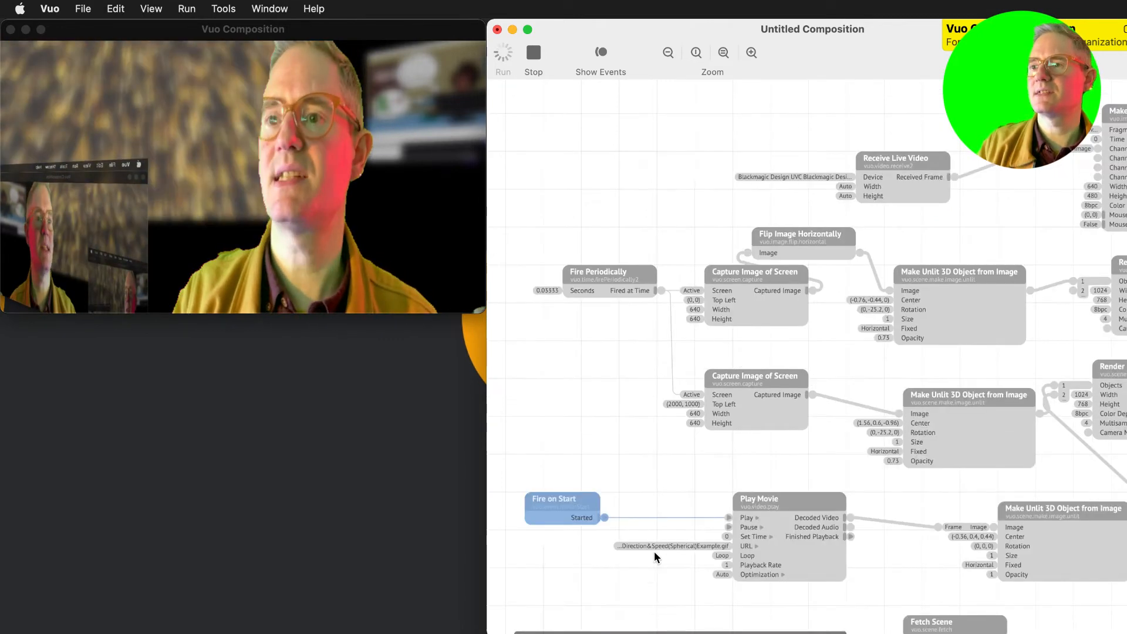
scroll(618, 485, down, 1)
drag(603, 506, 860, 524)
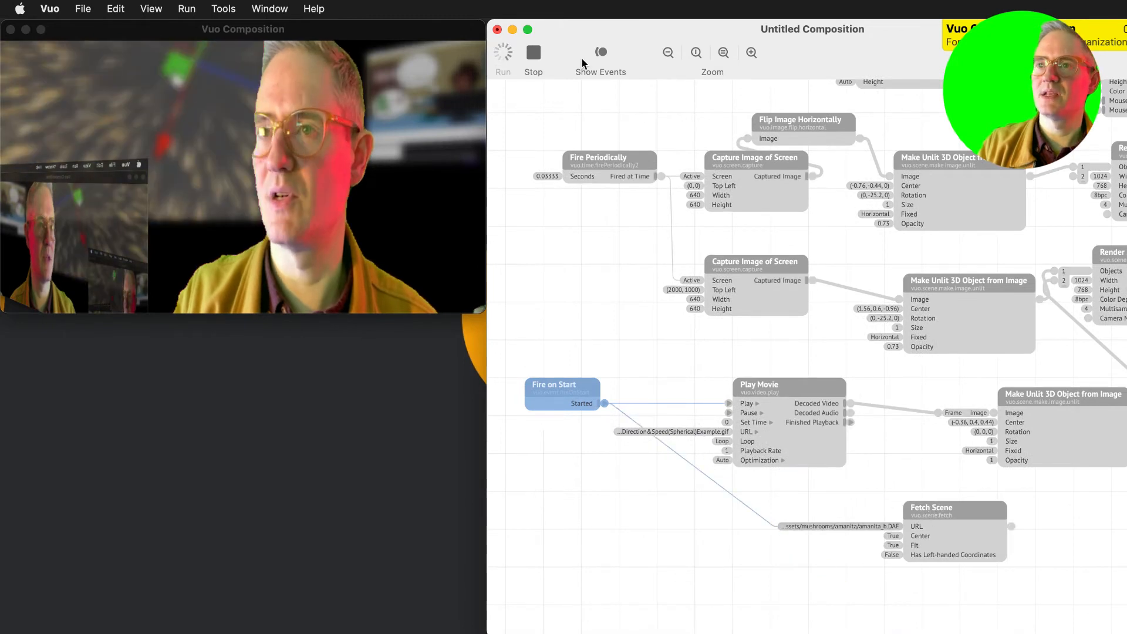
Restart the composition with its output window shrunk clear of the node canvas, and inspect the scene output of Fetch Scene.
click(510, 52)
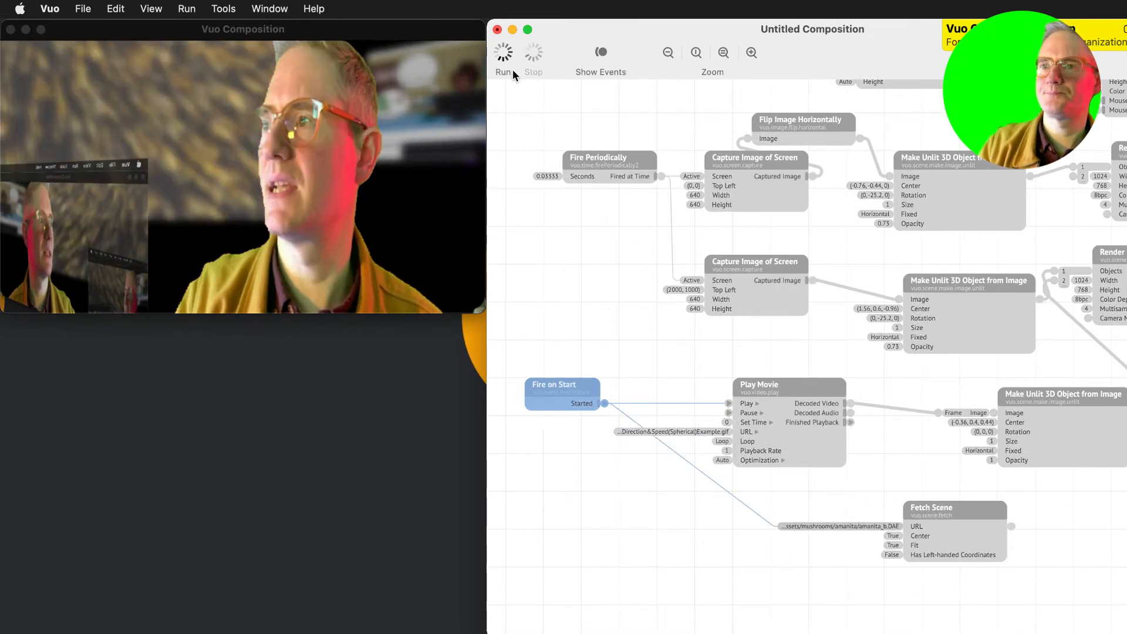
click(498, 52)
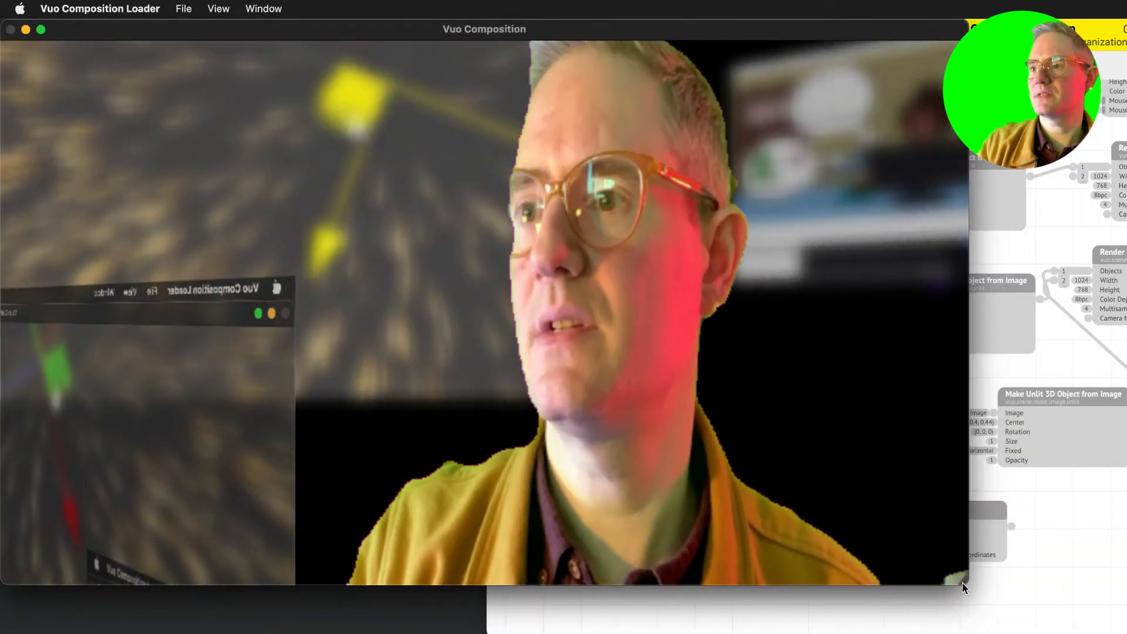
drag(962, 582, 516, 305)
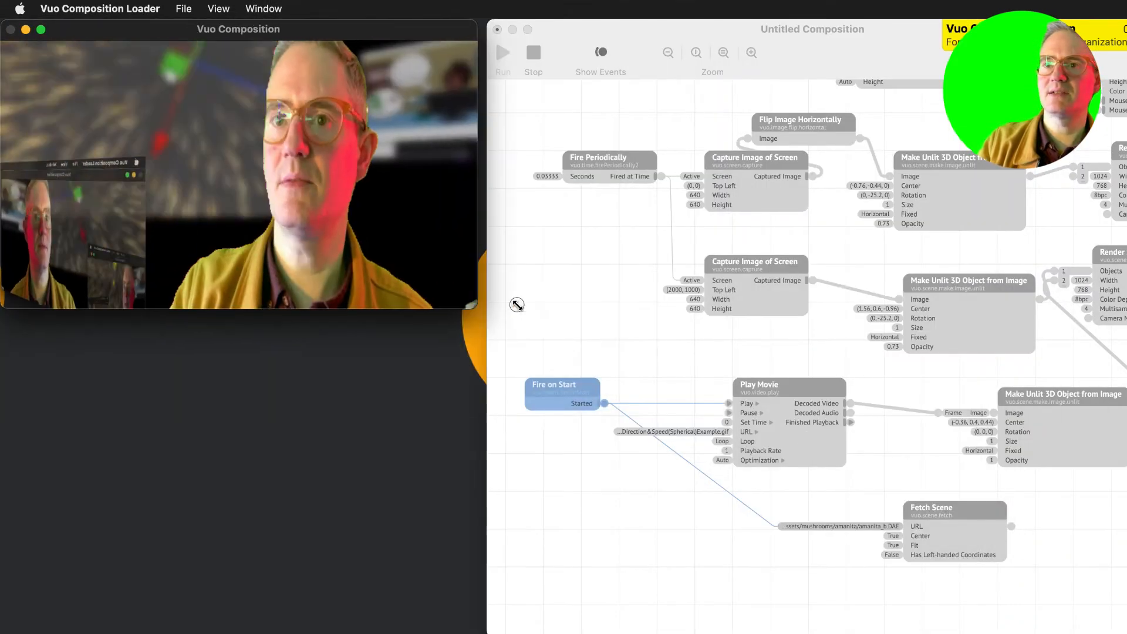
click(899, 600)
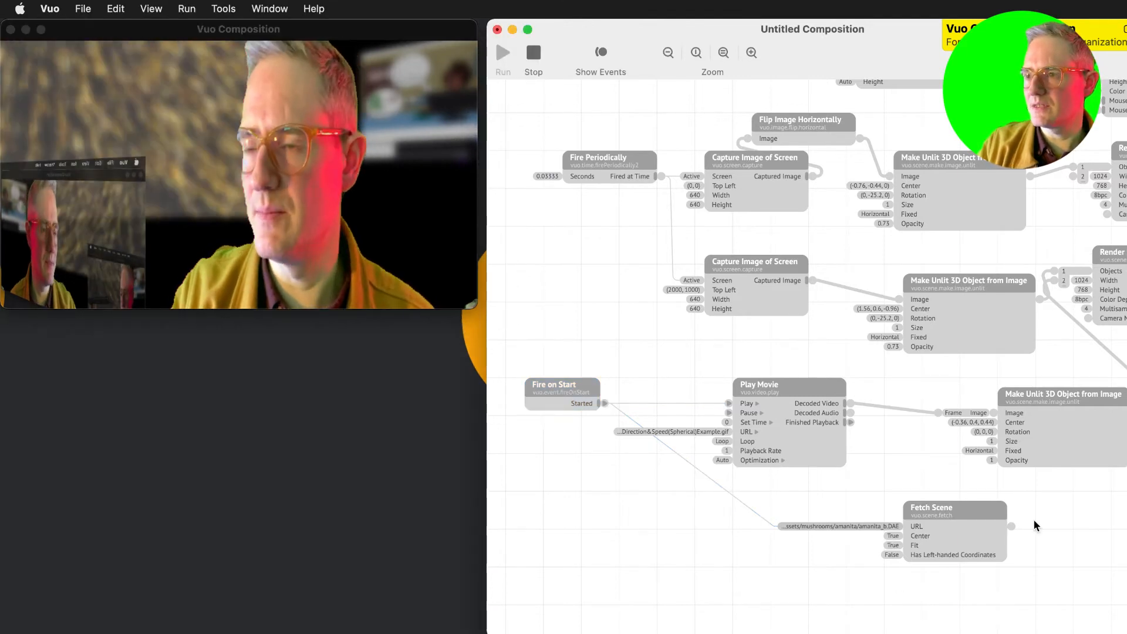
mouse_move(1012, 523)
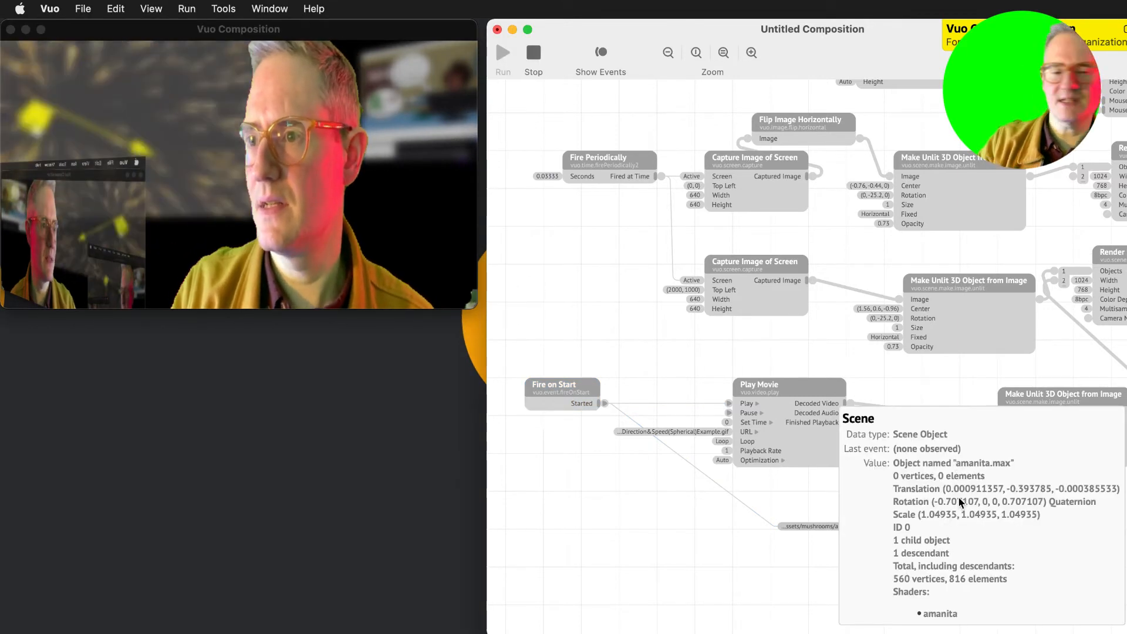
click(732, 612)
Extend the second Render Scene to Image node's object list to four inputs and connect Fetch Scene to object 3.
drag(974, 512, 917, 514)
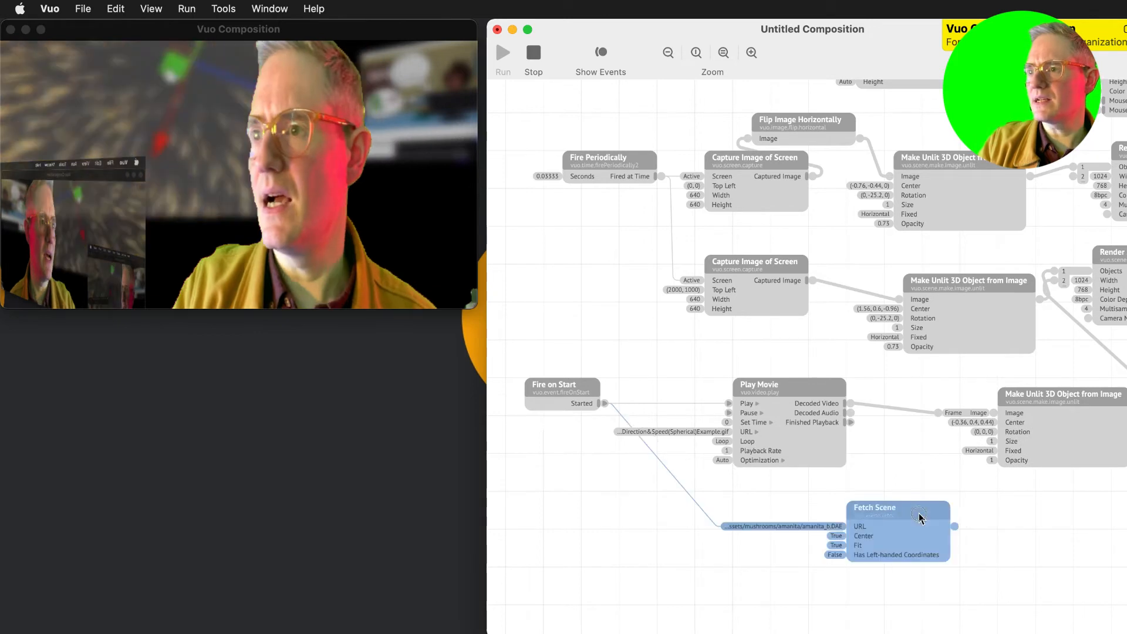
scroll(963, 516, right, 4)
scroll(964, 515, left, 1)
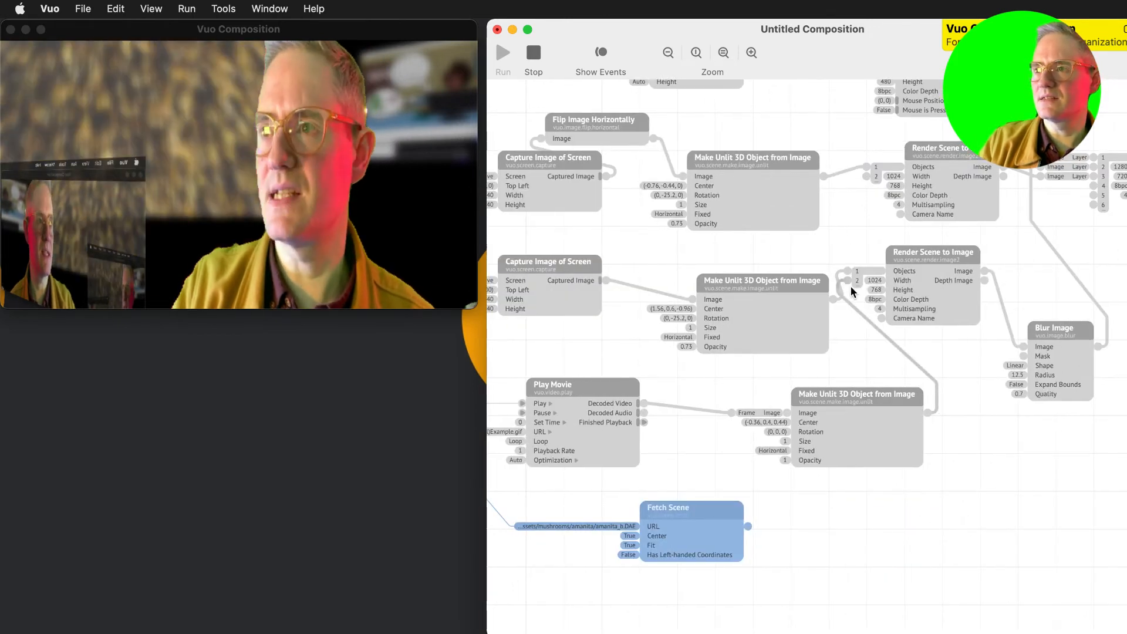
drag(856, 286, 855, 310)
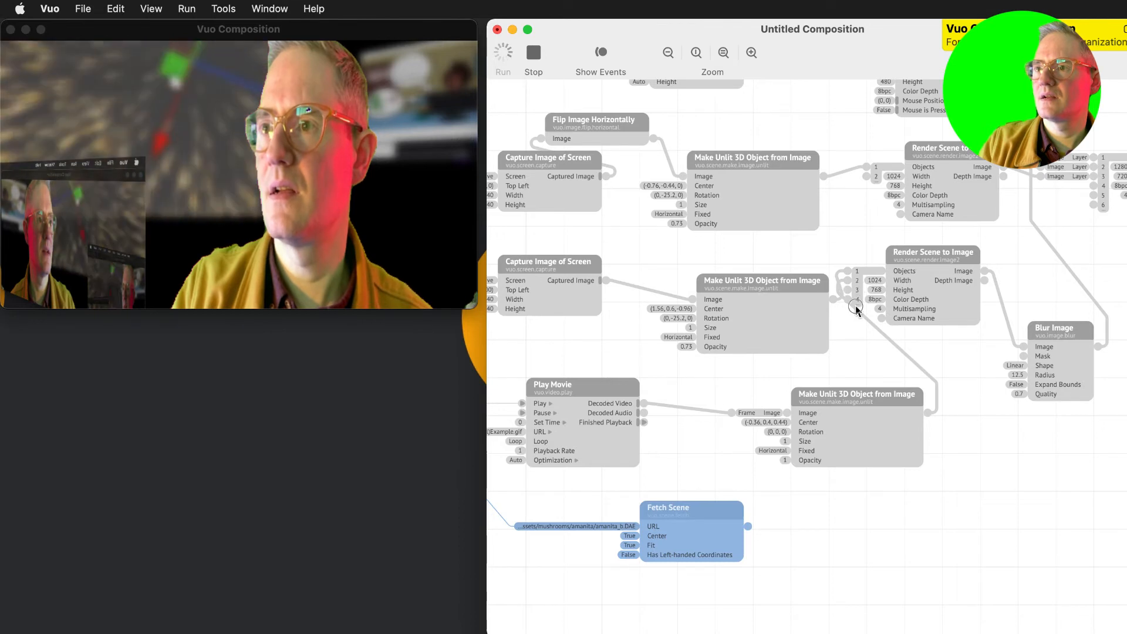
drag(749, 526, 847, 299)
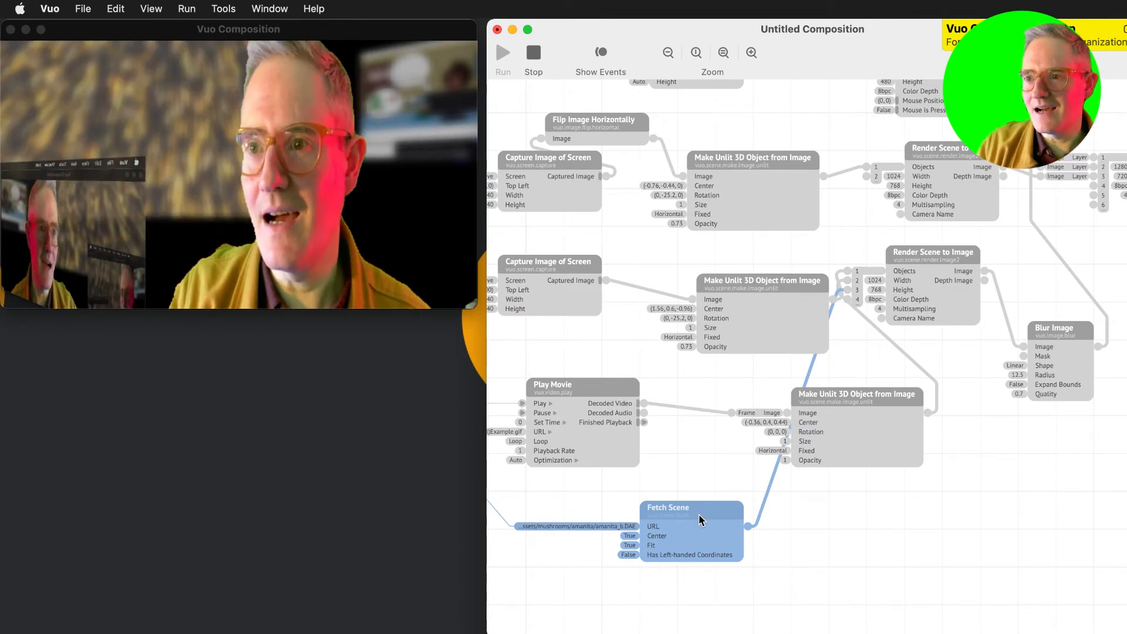
mouse_move(703, 517)
mouse_down()
mouse_move(697, 500)
mouse_move(696, 517)
mouse_up()
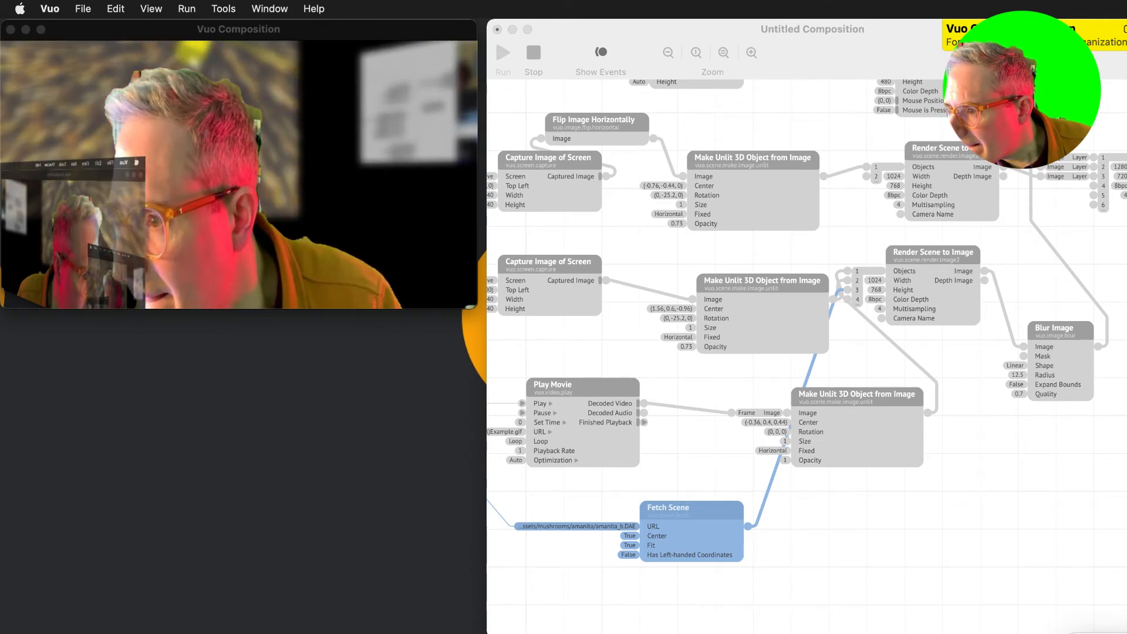
click(792, 558)
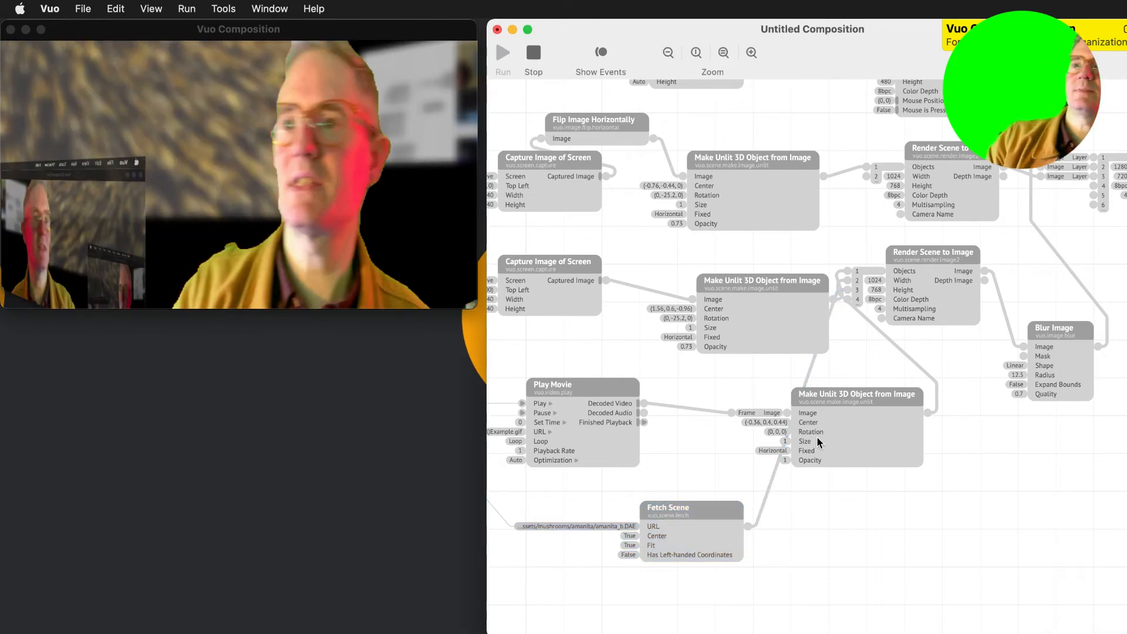
click(855, 397)
click(734, 517)
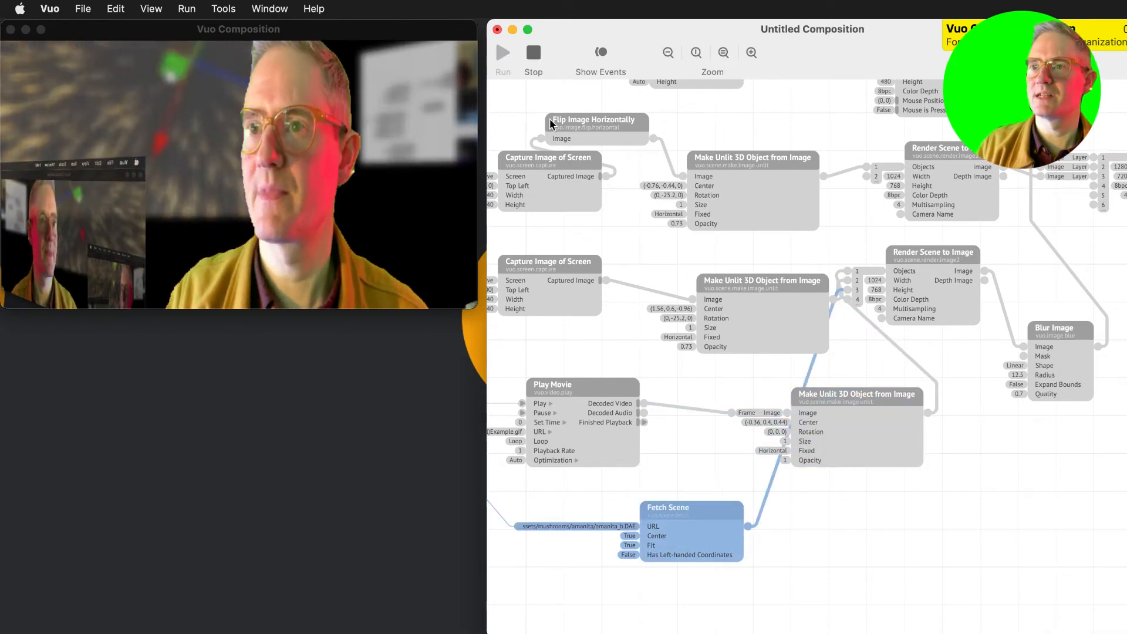
Insert a Transform 3D Object (Transform) node between Fetch Scene and object 3 of the second Render Scene to Image node.
key(super+Return)
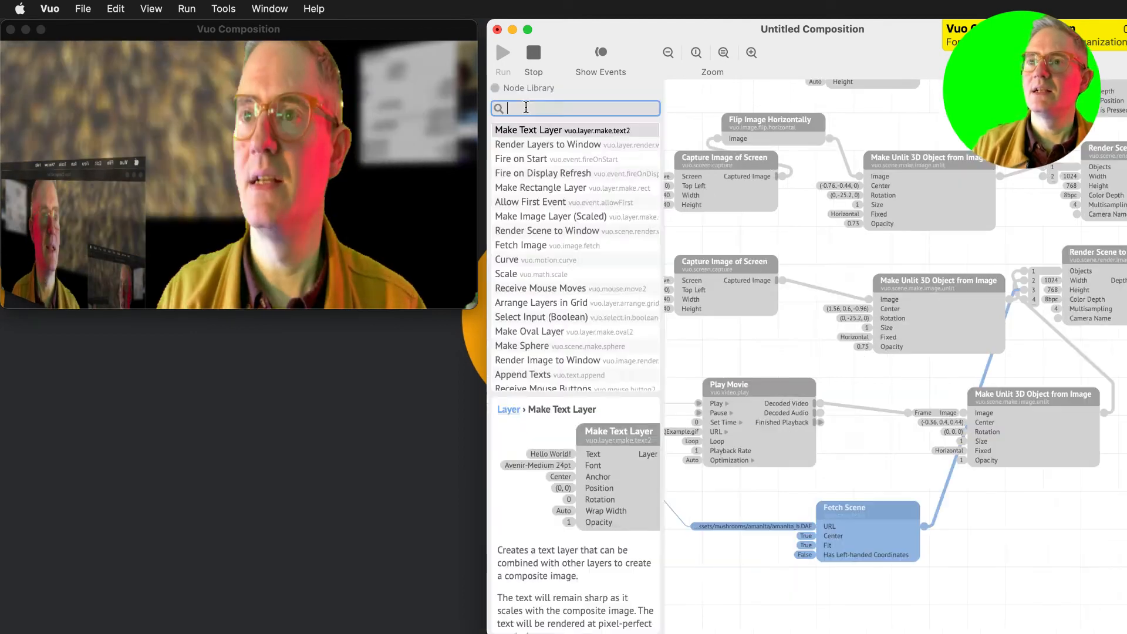
text(transform)
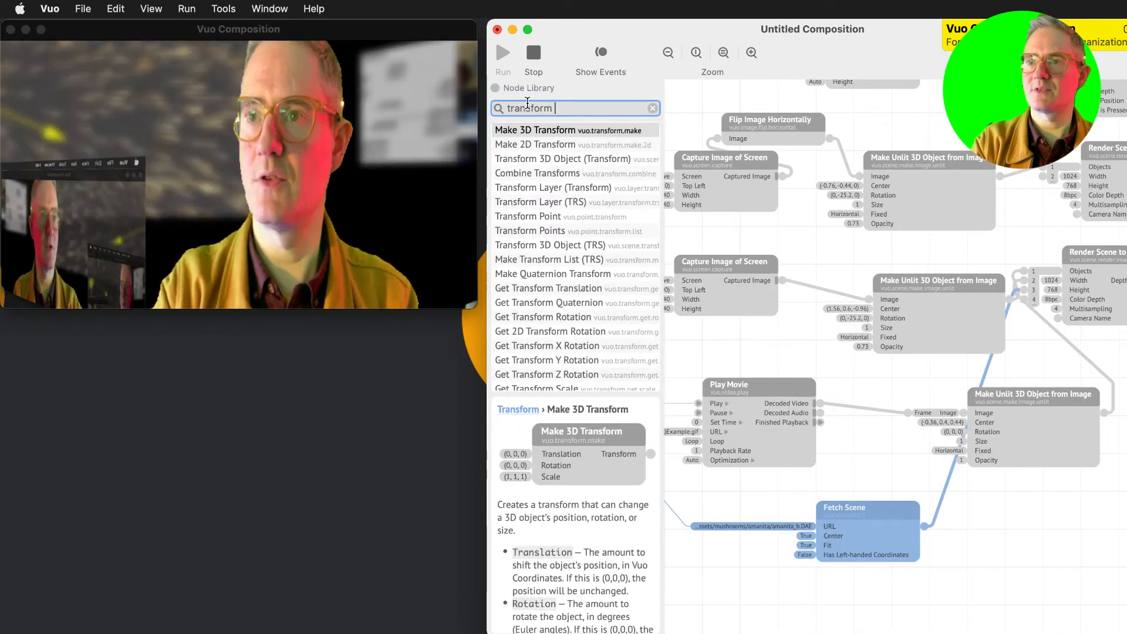
drag(549, 158, 990, 555)
drag(923, 526, 988, 555)
drag(1072, 535, 1051, 544)
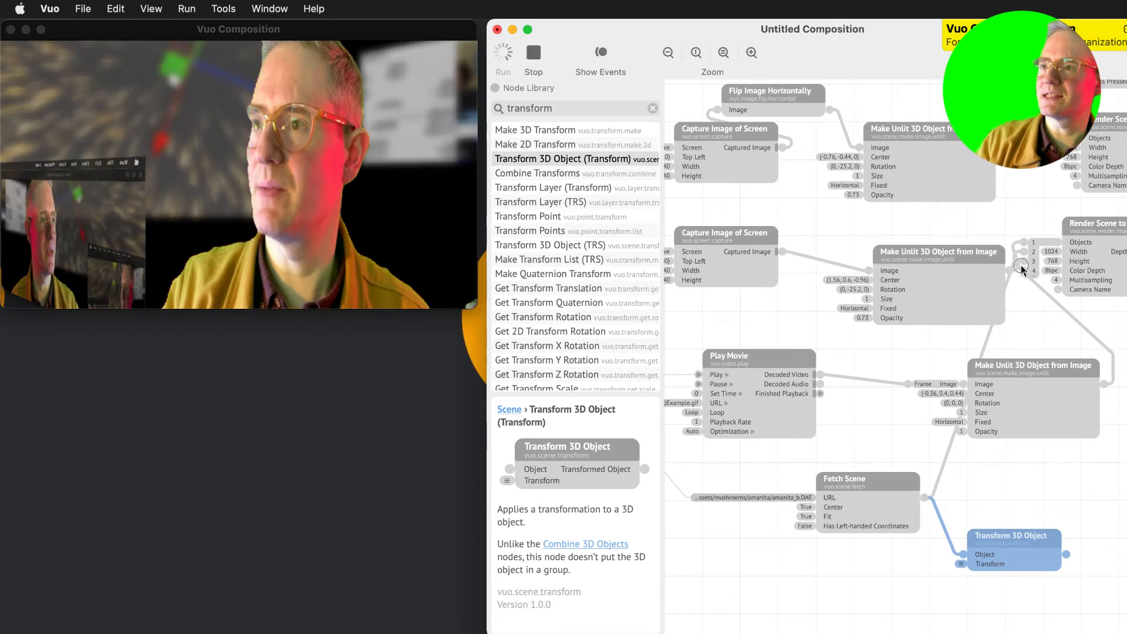
drag(1065, 554, 1023, 260)
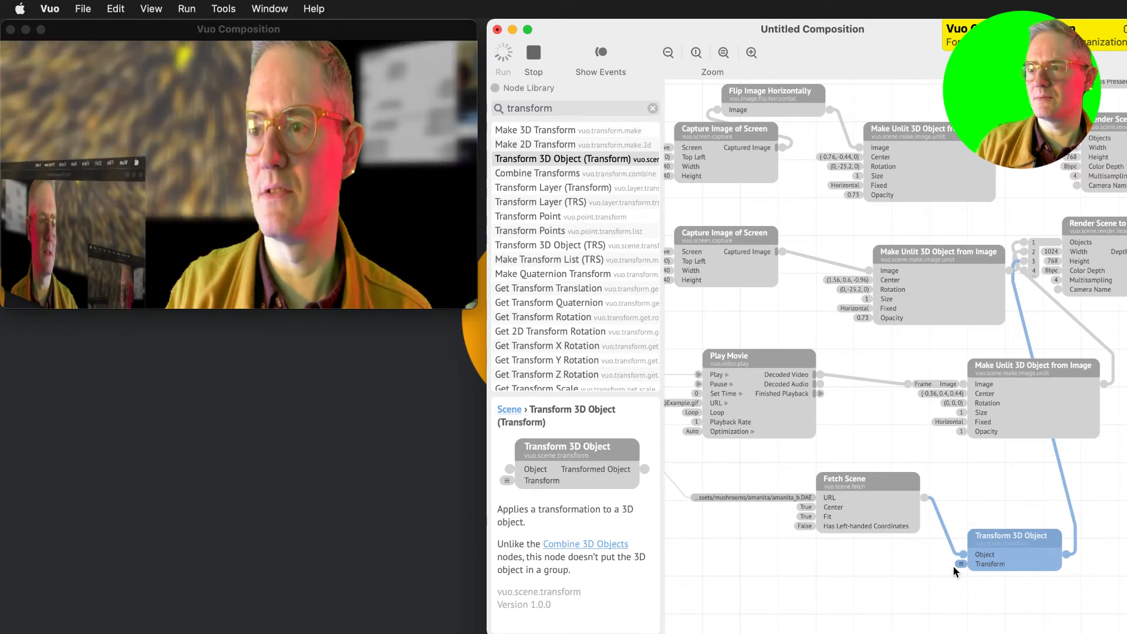
Set the mushroom's transform to Translation -0.3, -0.08, -0.88, Z Rotation 104.4, Y Scale 1.12 and Z Scale 0.92.
click(956, 565)
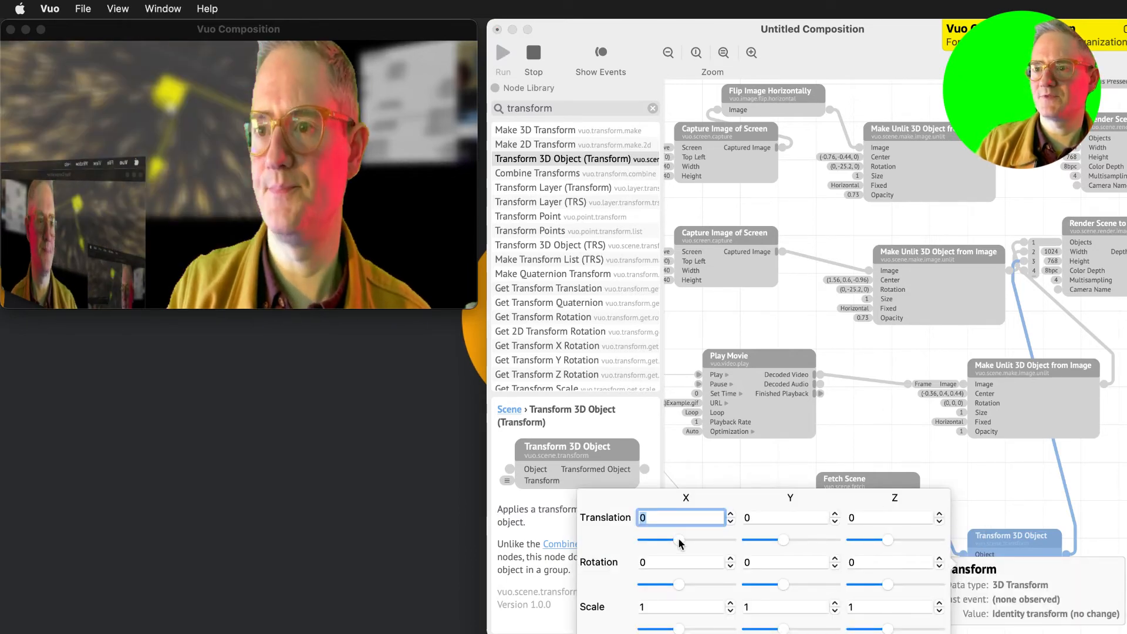
drag(675, 536, 674, 539)
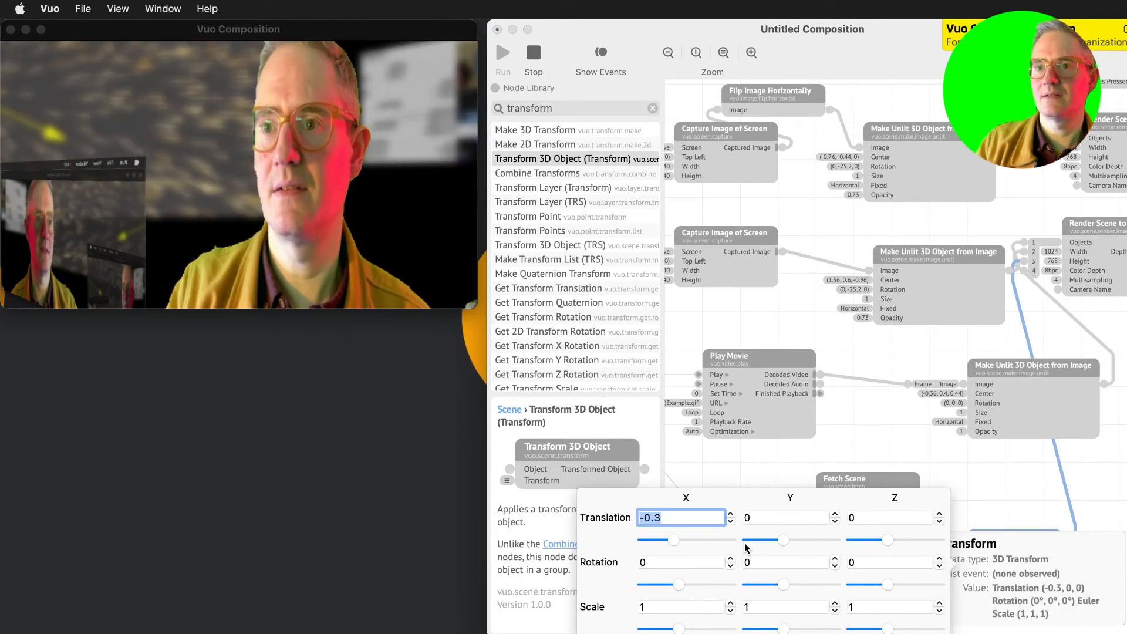
drag(757, 539, 787, 540)
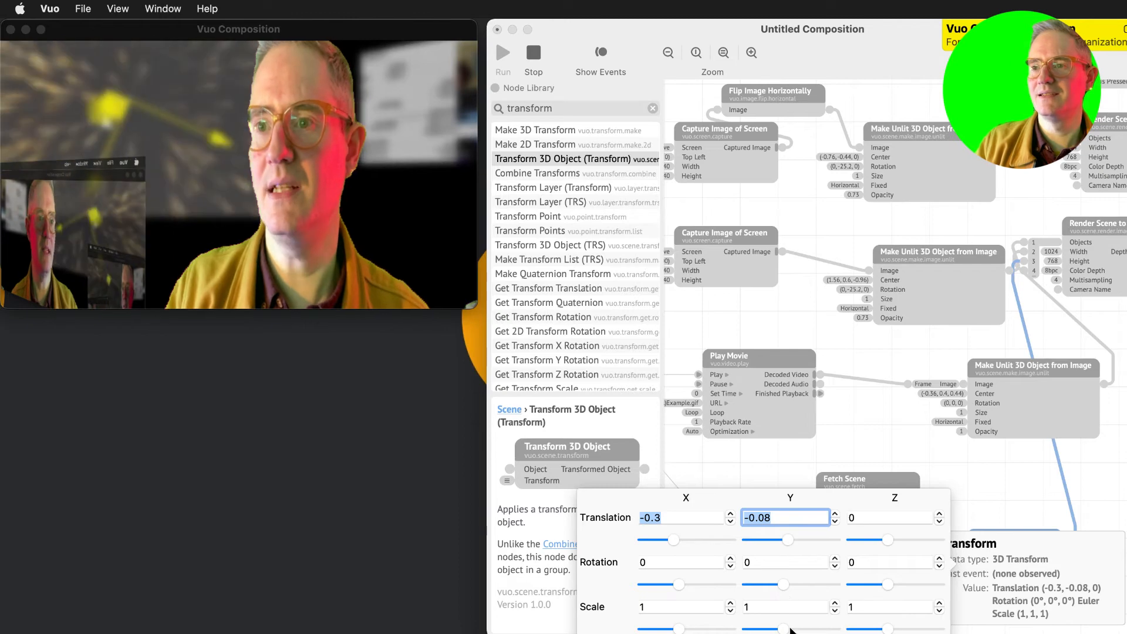
mouse_move(785, 629)
mouse_down()
mouse_move(821, 629)
mouse_move(796, 629)
mouse_up()
drag(888, 629, 892, 628)
drag(887, 584, 921, 584)
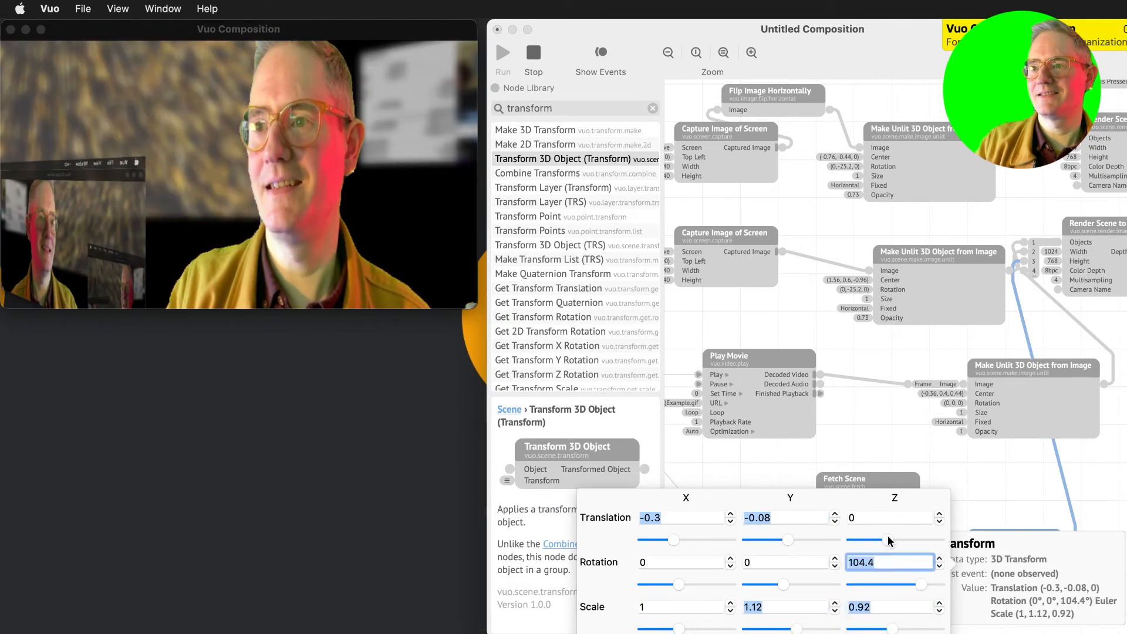
drag(888, 540, 857, 539)
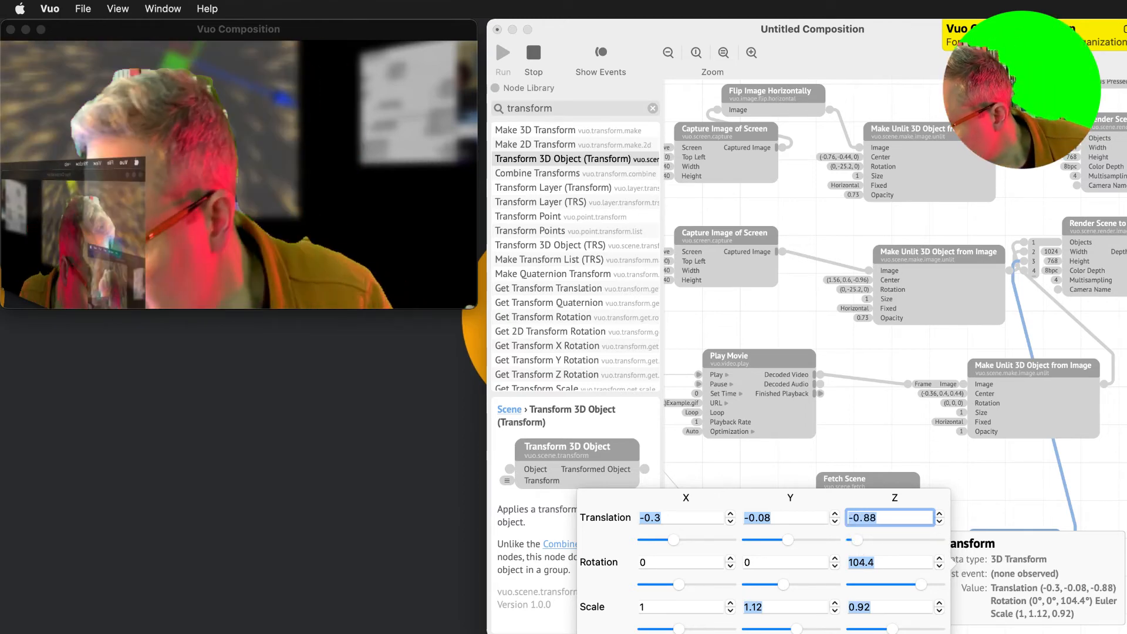
key(Return)
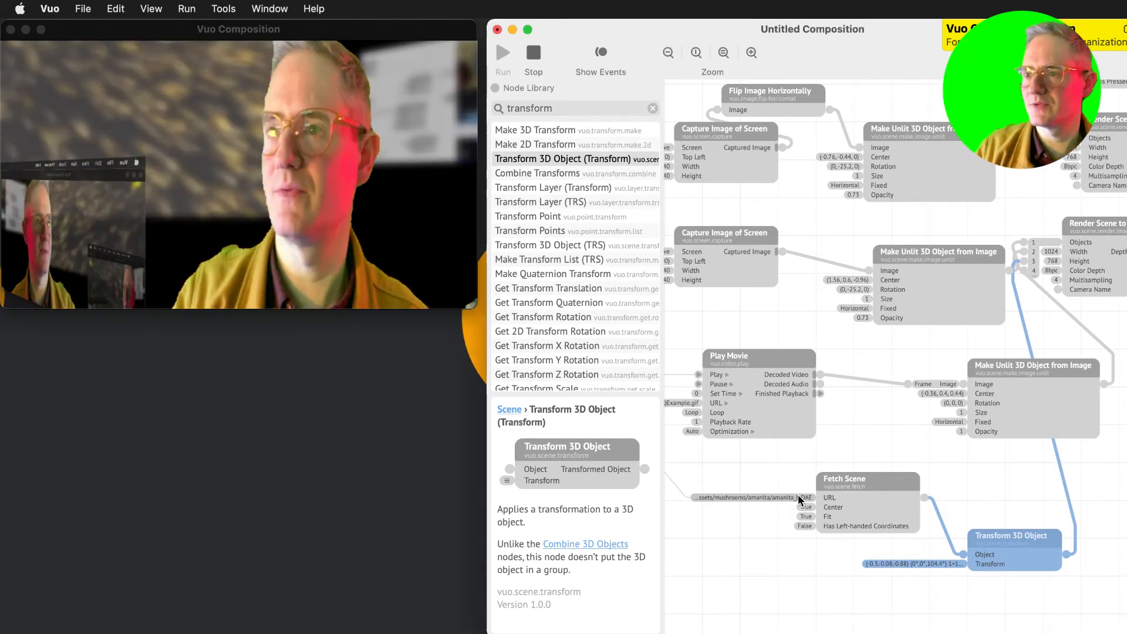
Set the Translation of the mushroom's Transform 3D Object node to X -0.92, Y 0.42, Z 1.
double_click(913, 563)
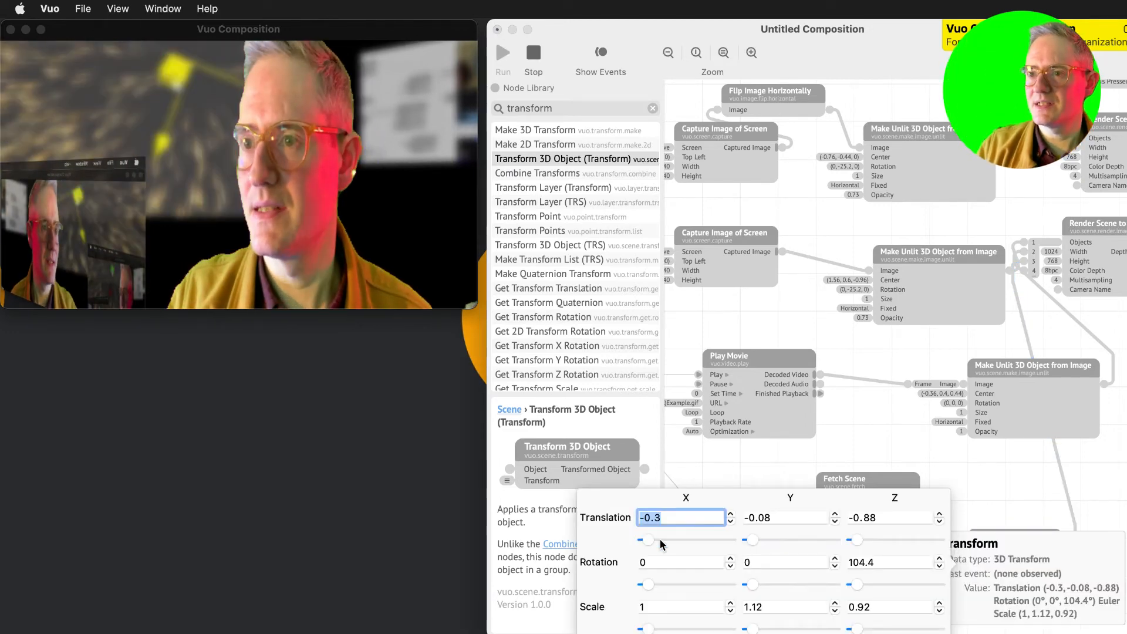
text(-0.92)
key(Return)
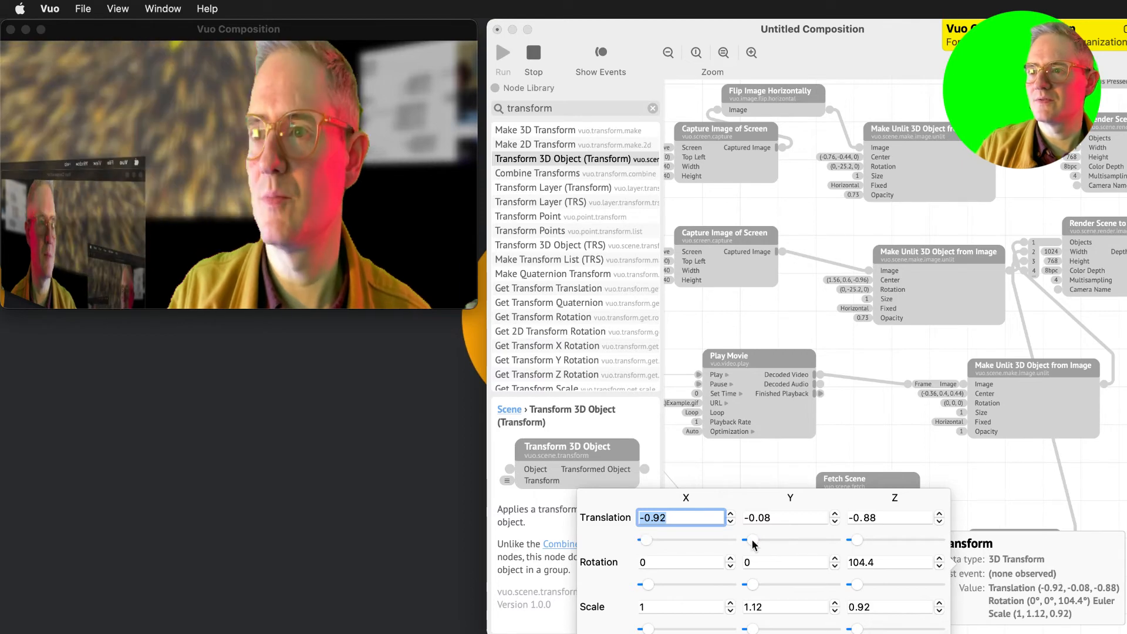
drag(763, 541, 942, 543)
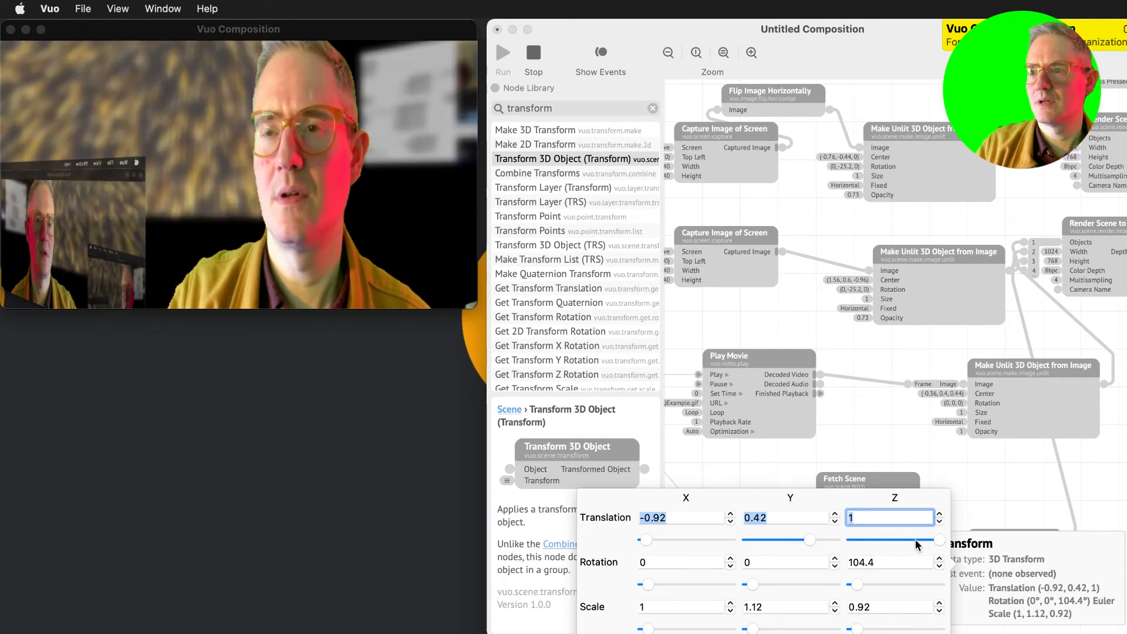
click(1044, 522)
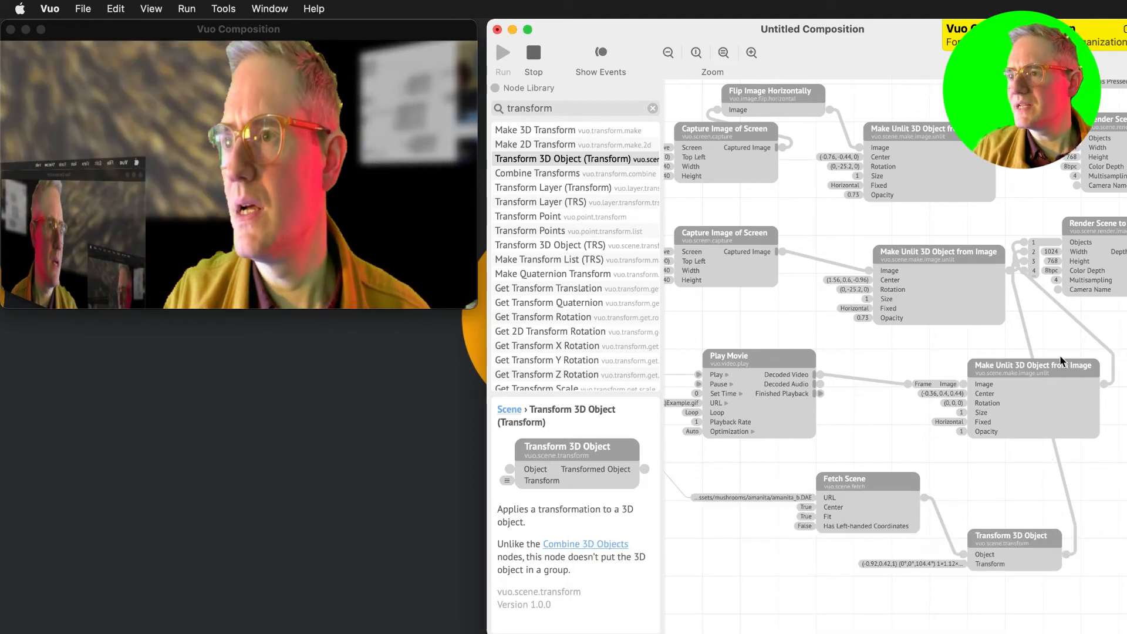
Rearrange the two Make Unlit 3D Object from Image nodes that feed the second Render Scene to Image node so their cables are easier to trace.
drag(1038, 411, 944, 411)
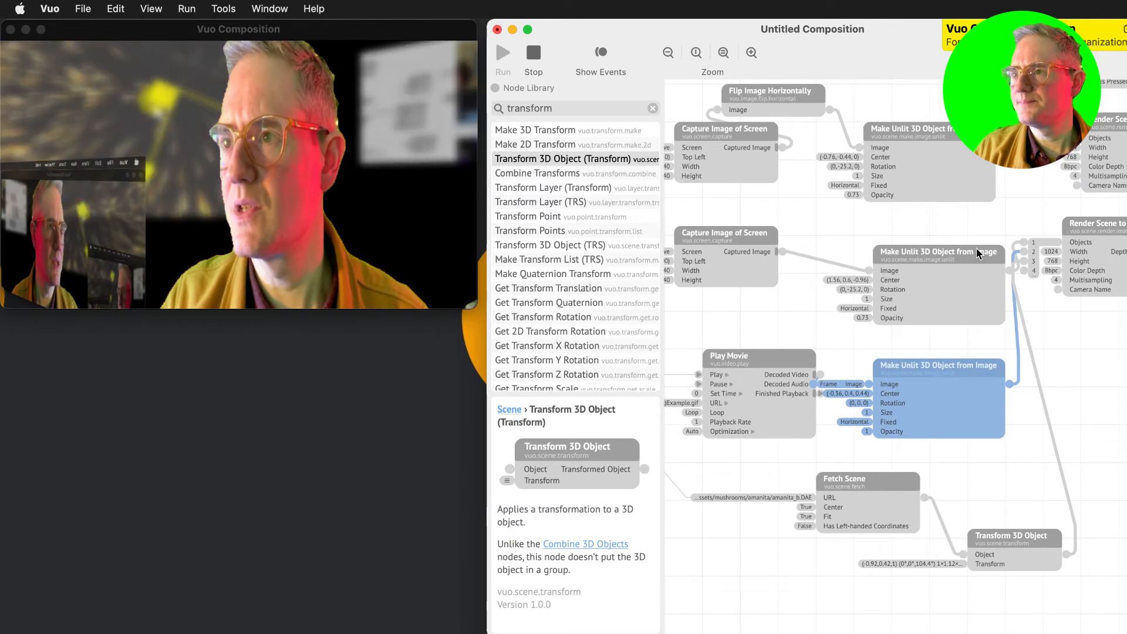
drag(977, 248, 928, 239)
drag(988, 376, 1031, 379)
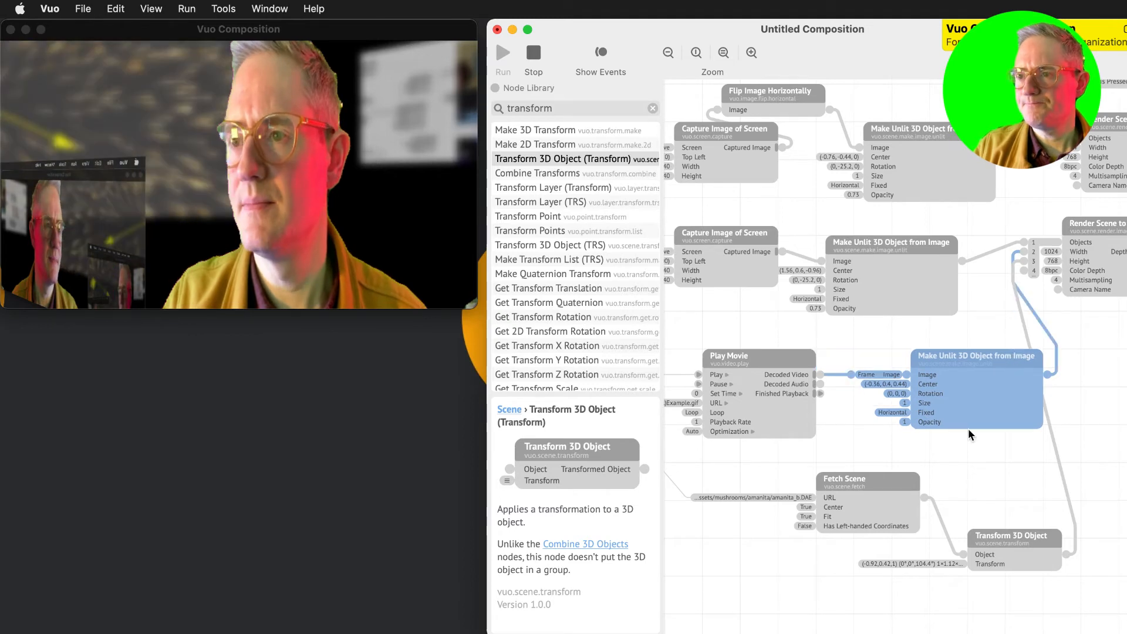
Check the Fetch Scene node and the output value of the Transform 3D Object node connected to it.
click(920, 512)
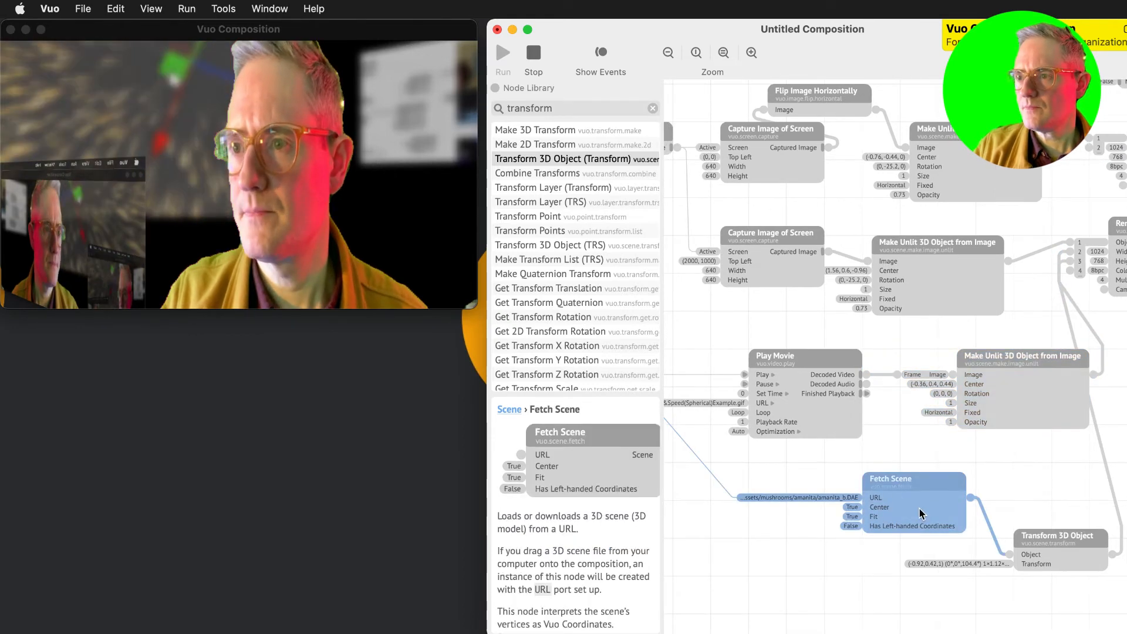
mouse_move(972, 505)
click(1123, 475)
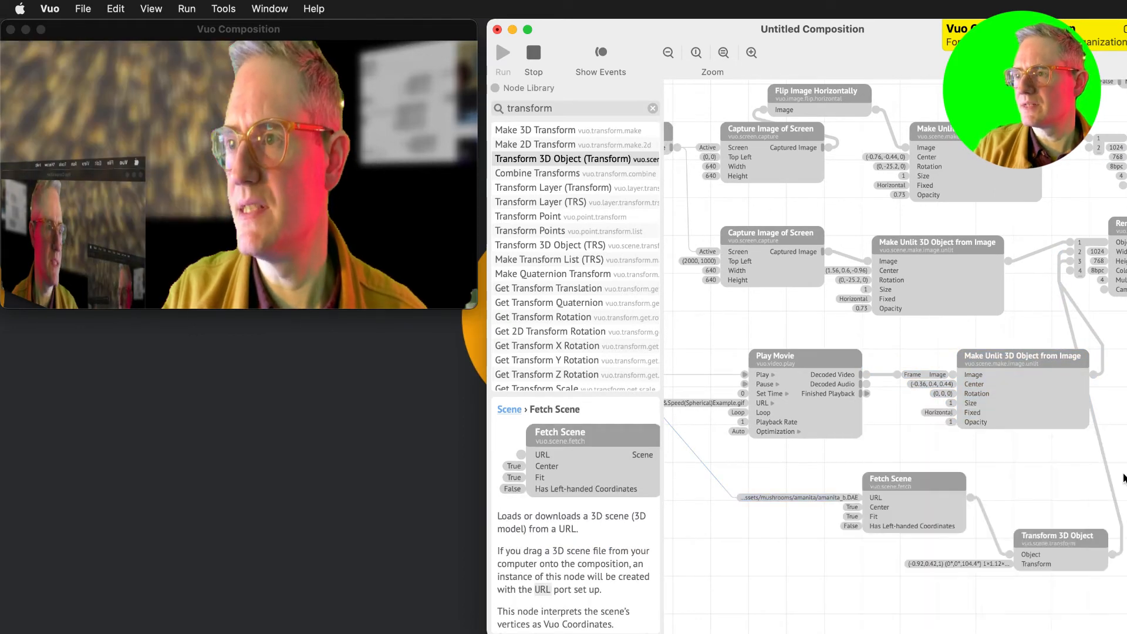
click(1112, 554)
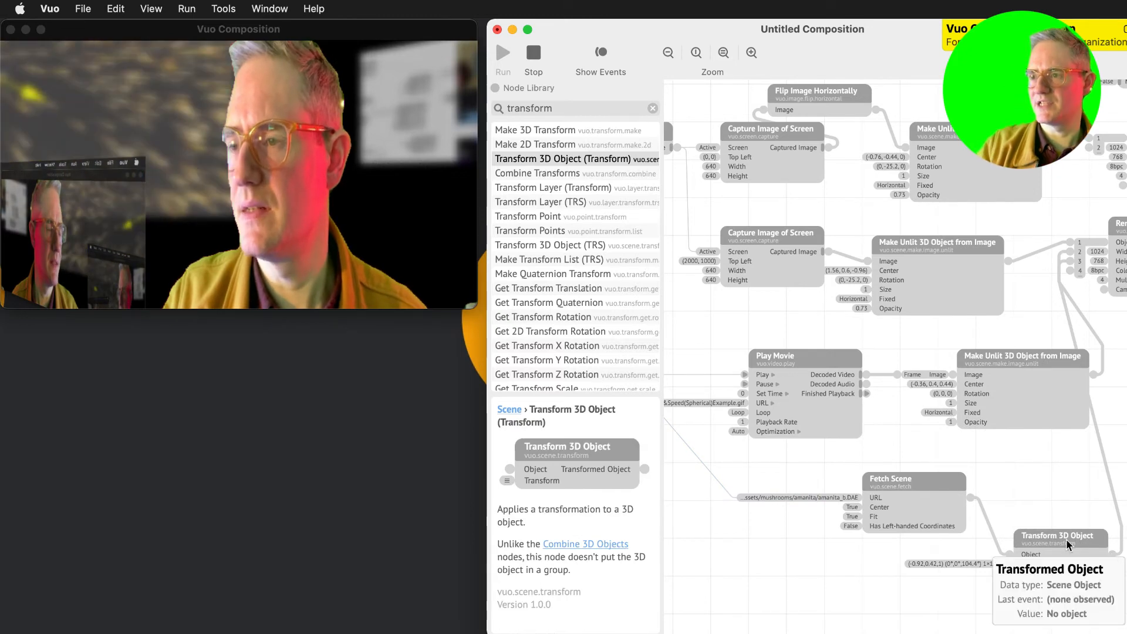
drag(1067, 541, 1062, 533)
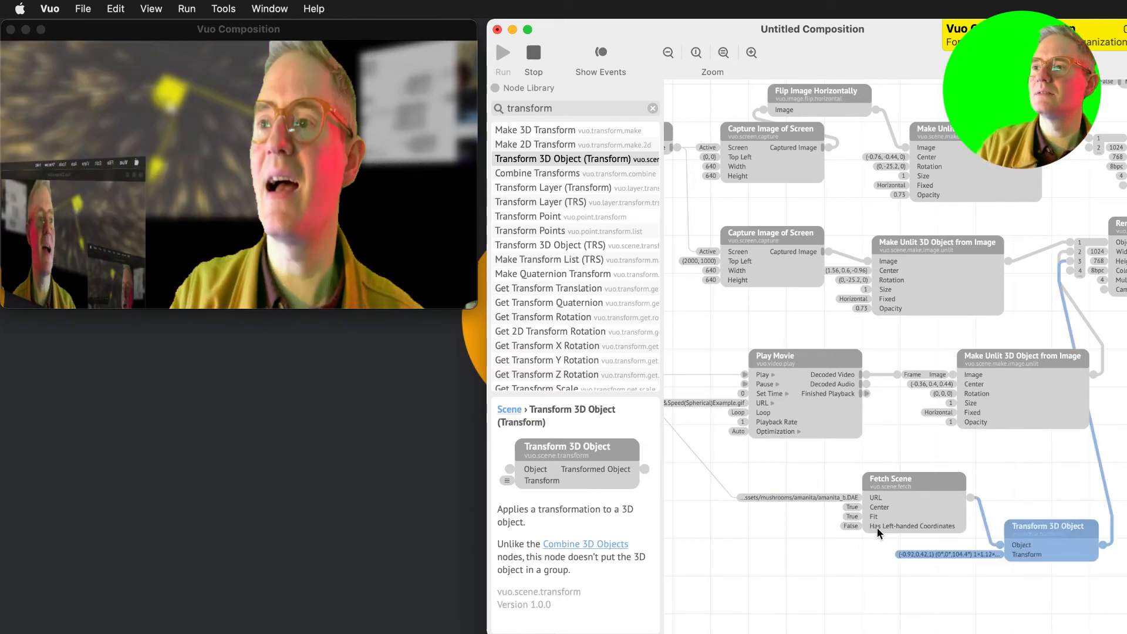
Connect the Fired at Time output of Fire Periodically to the Object input of the Transform 3D Object node.
scroll(877, 527, left, 5)
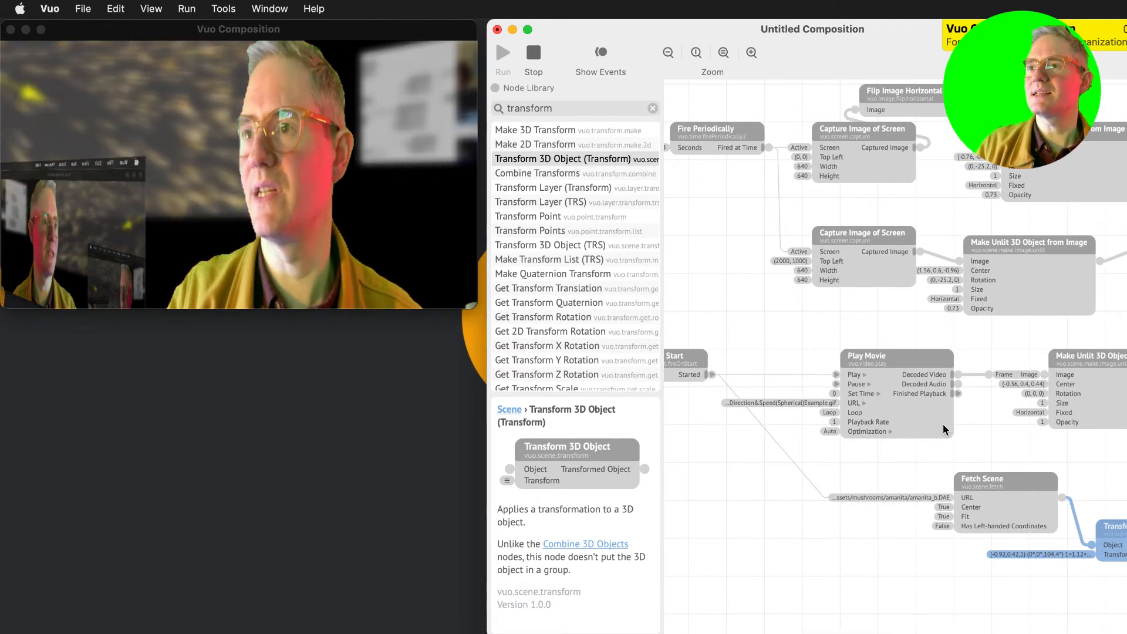
scroll(943, 423, left, 4)
scroll(942, 424, up, 2)
drag(837, 174, 975, 556)
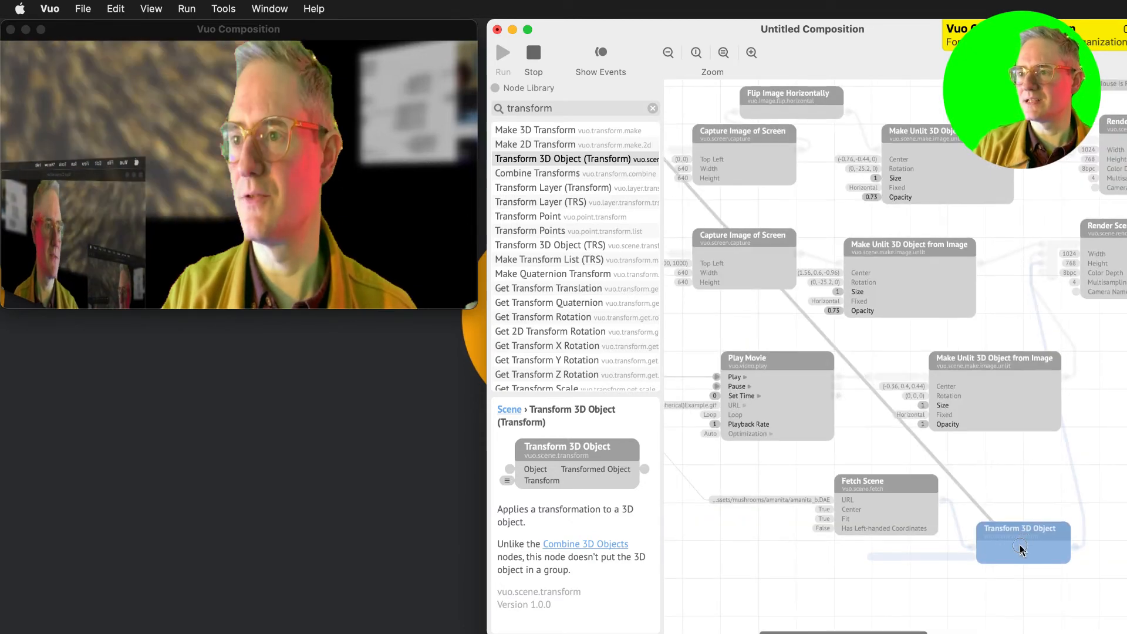
Try to set the mushroom's Translation to X 0.02, Y 0, Z 0 and its Z Rotation to 0.
click(914, 555)
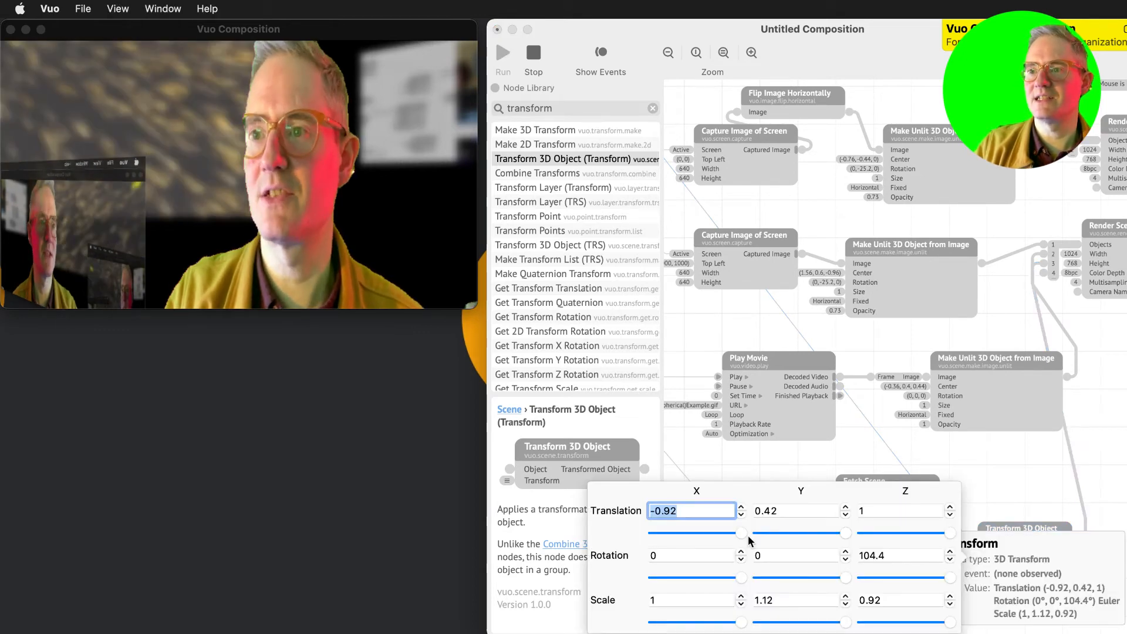
drag(737, 533, 698, 533)
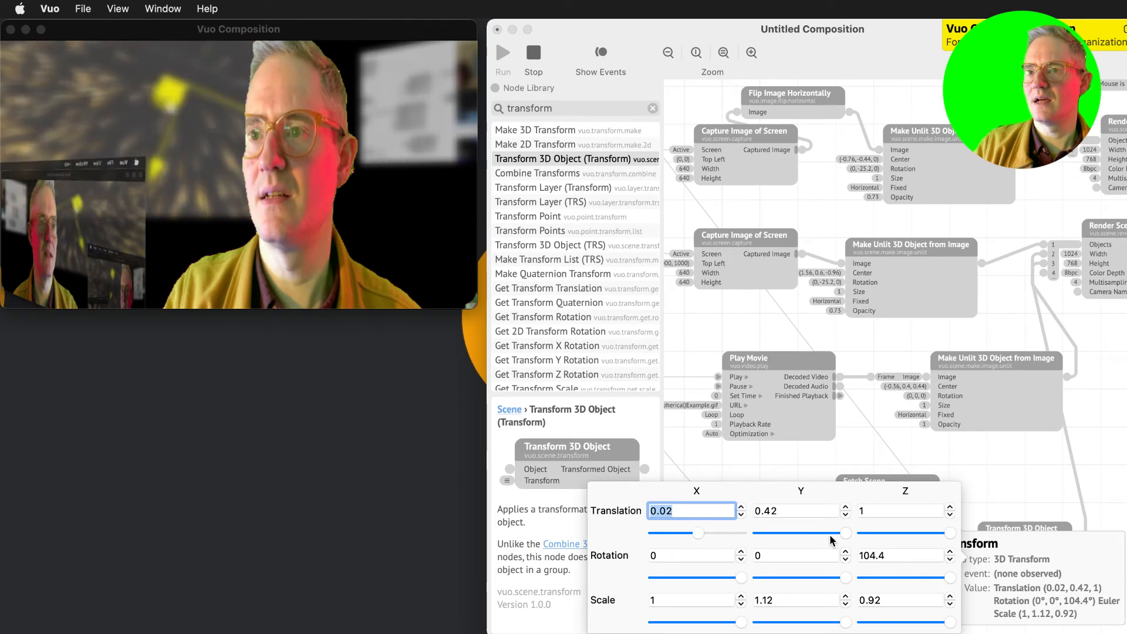
drag(845, 532, 793, 530)
text(0)
key(Tab)
text(0)
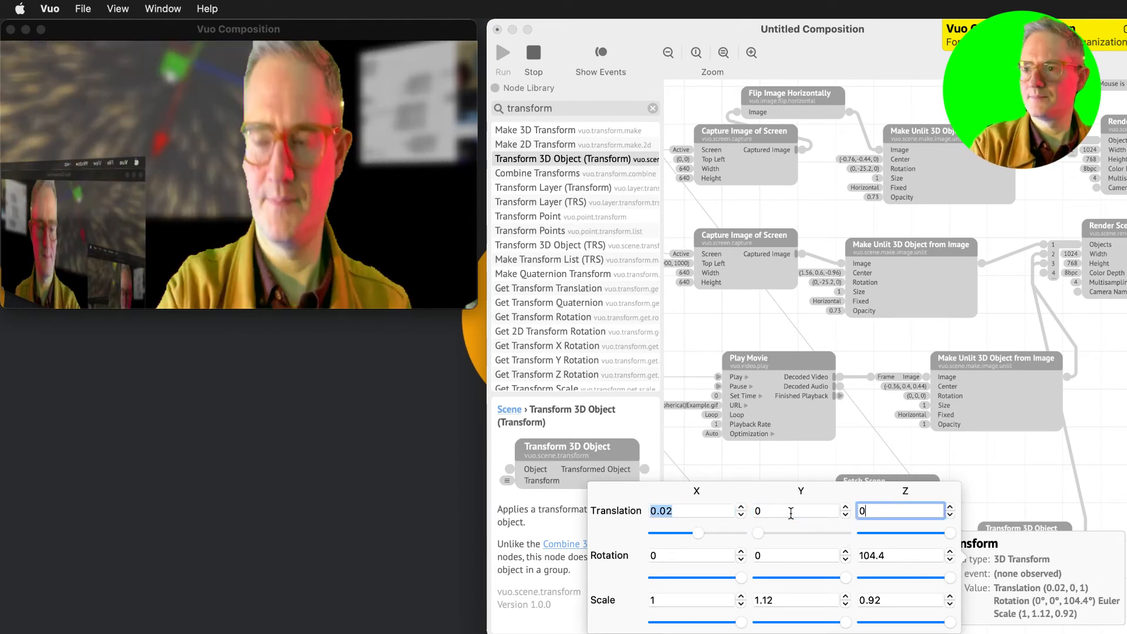
key(Tab)
key(Tab)
key(Tab)
text(0)
key(Tab)
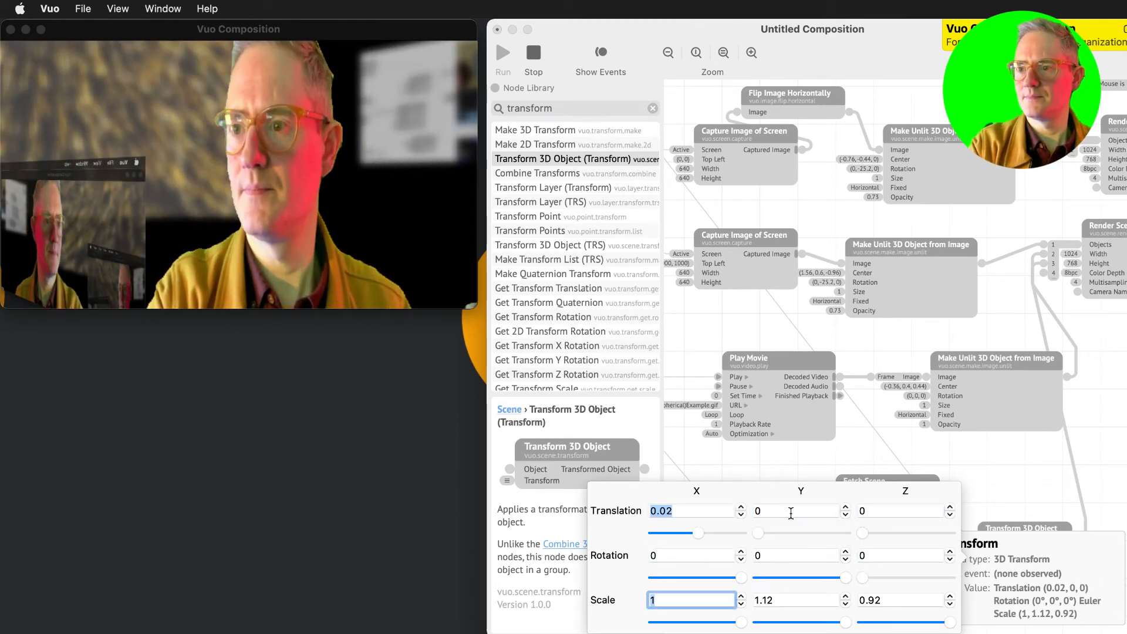
Try to set the mushroom's Y and Z Scale to 1 and its X Translation to 0.
key(Tab)
text(1)
key(Tab)
text(1)
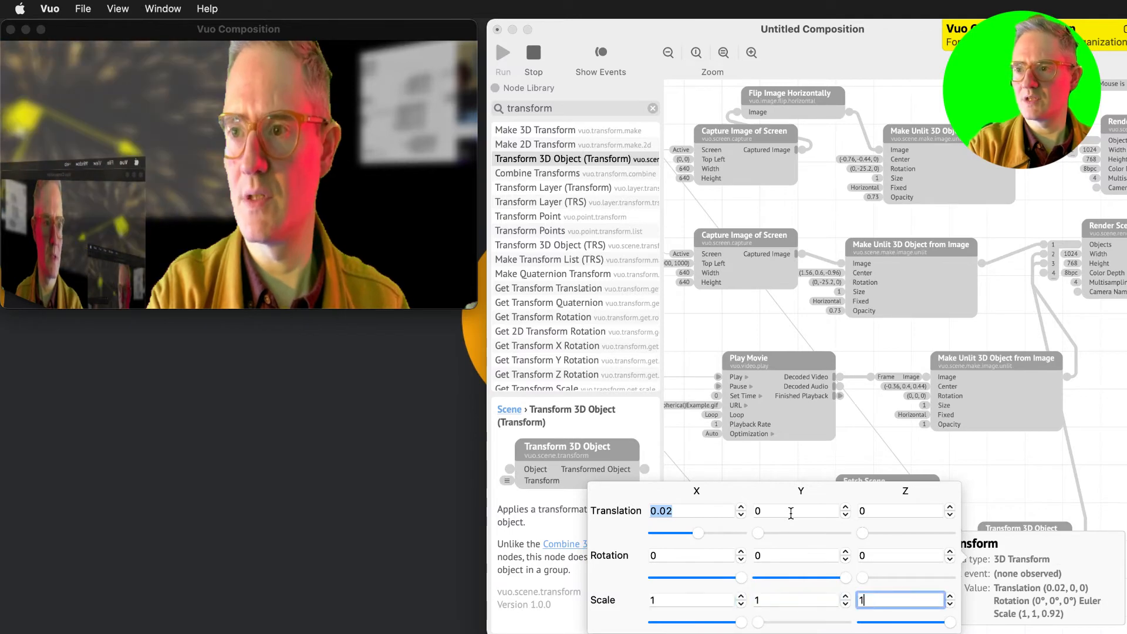
text(0)
key(Tab)
key(Tab)
key(Tab)
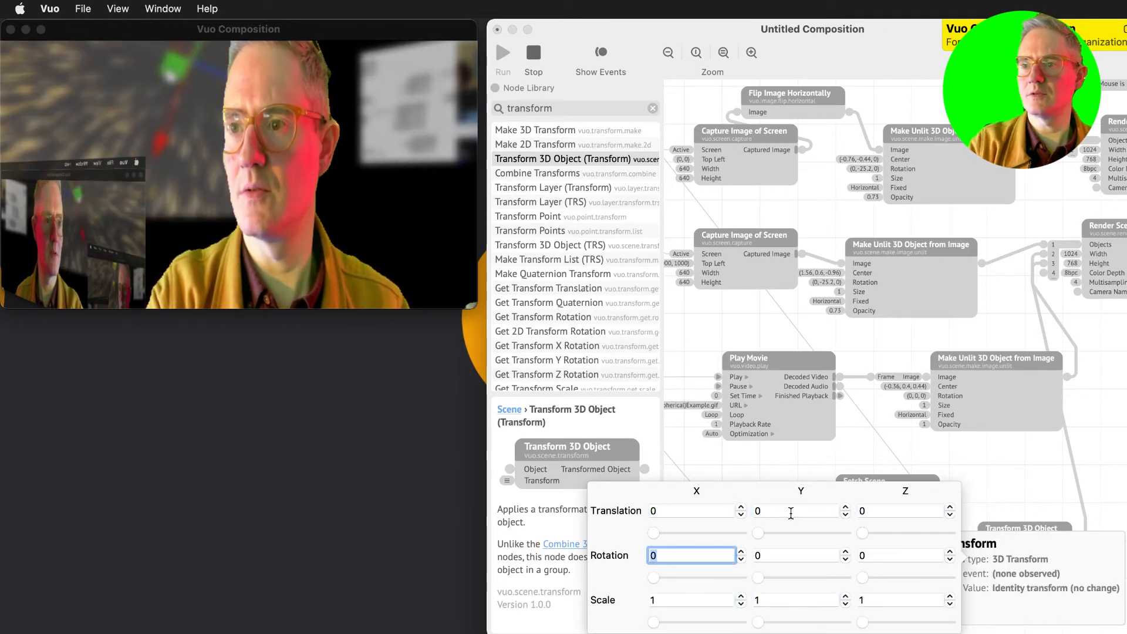
key(Escape)
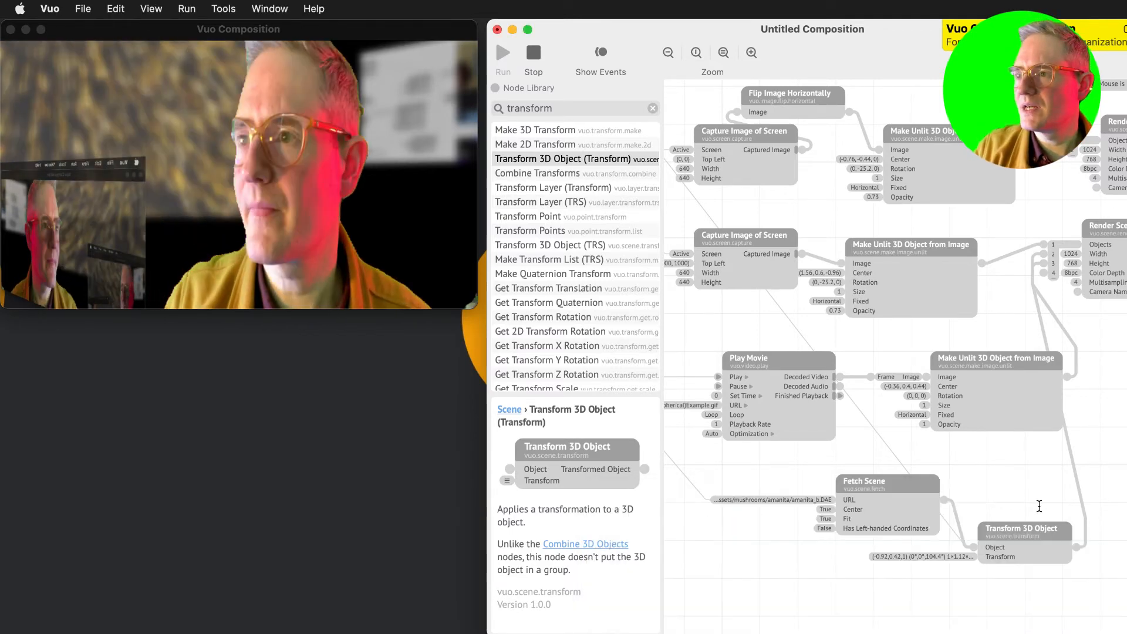
Compare the output value of the Transform 3D Object node with the Scene output of Fetch Scene.
click(1075, 546)
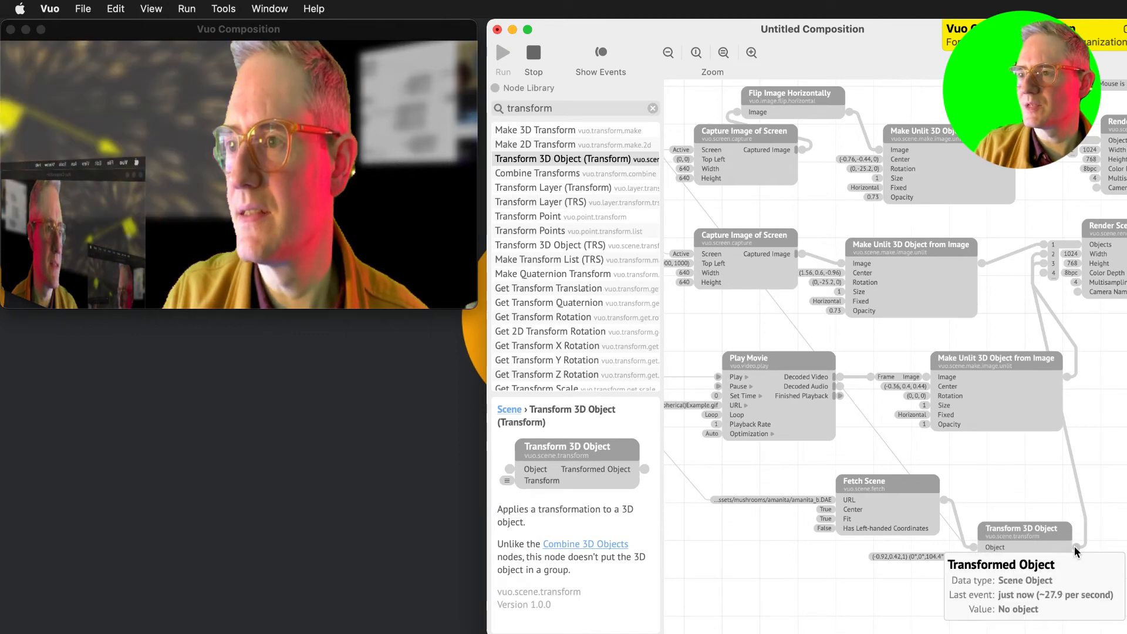
click(929, 512)
mouse_move(945, 500)
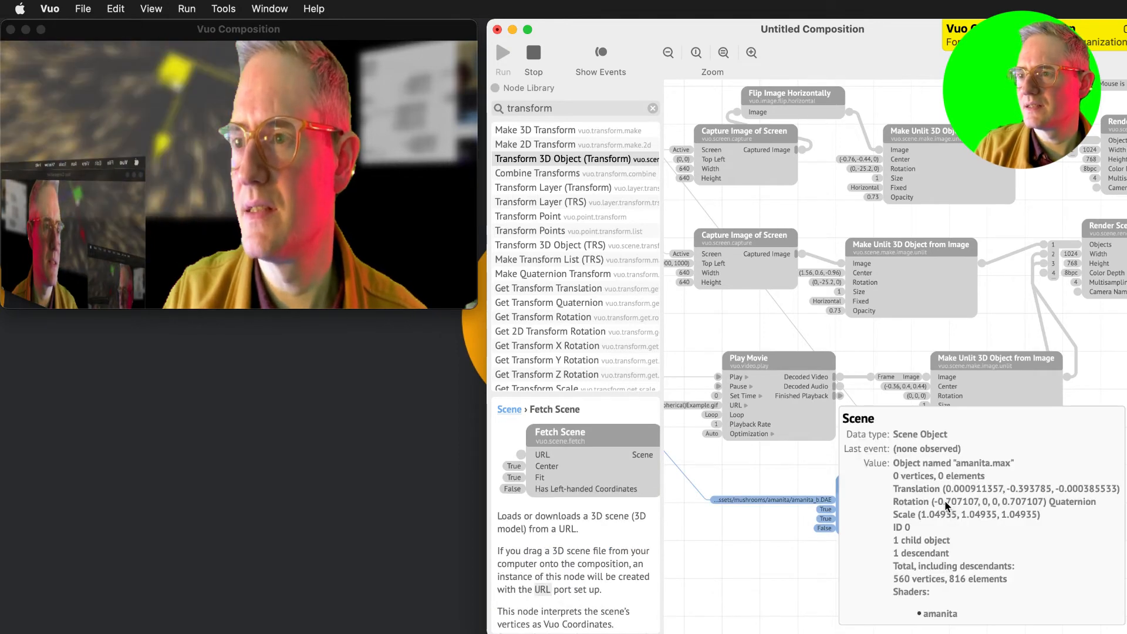
click(938, 596)
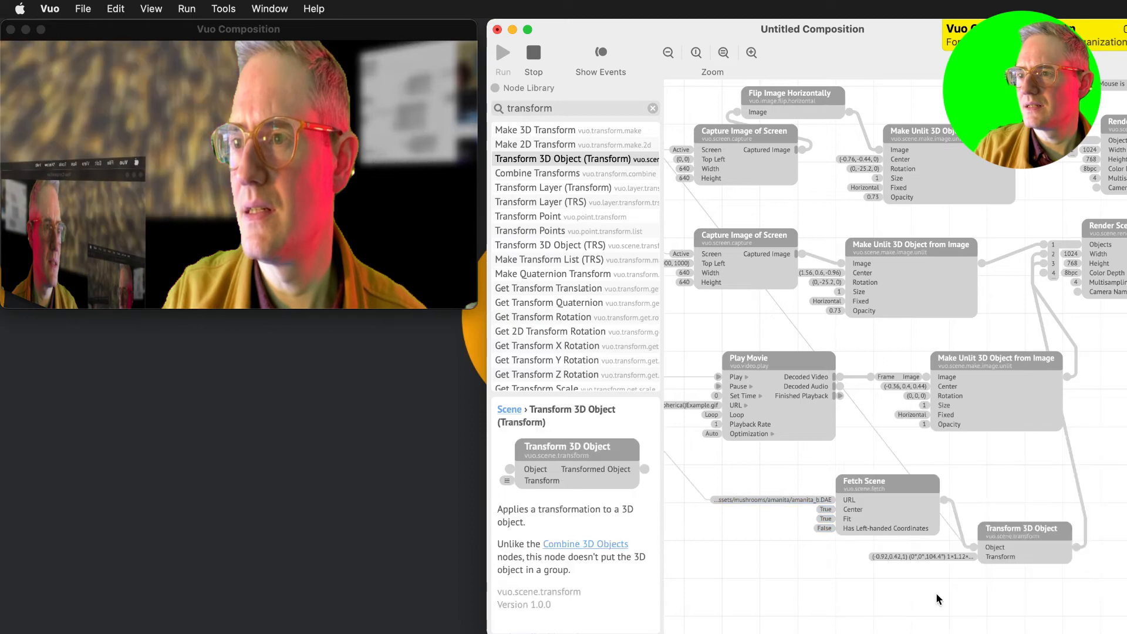
mouse_move(945, 497)
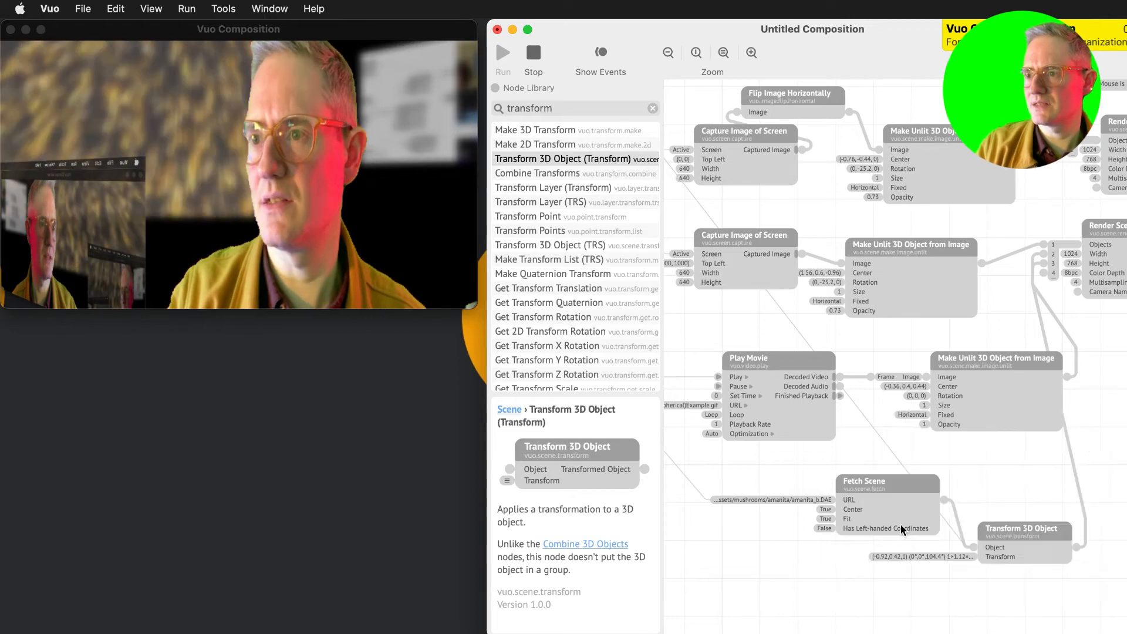
Move Fetch Scene farther away from the Transform 3D Object node and line the two nodes up in one row.
drag(933, 500, 810, 528)
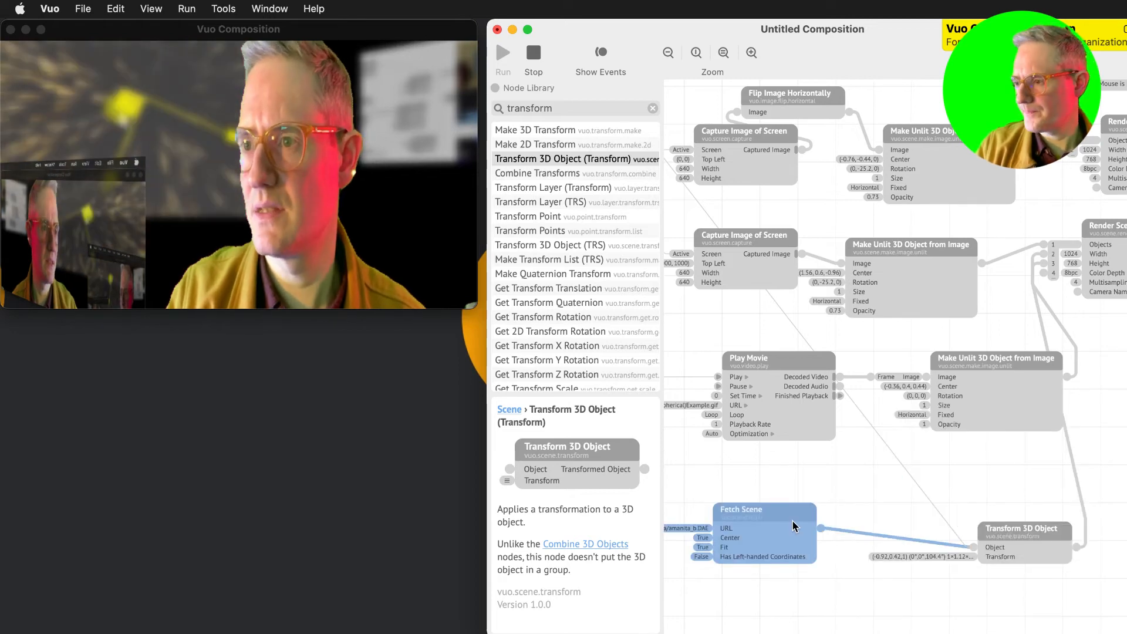
click(1013, 530)
drag(1013, 530, 985, 511)
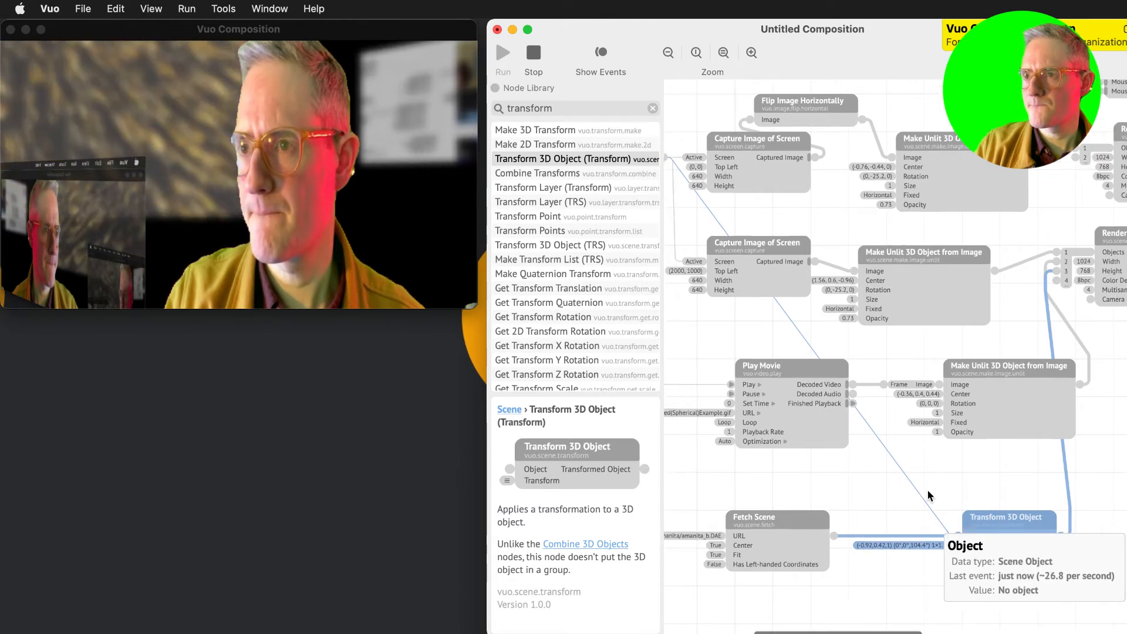
Remove the Fire Periodically cable from the Transform 3D Object node and connect Fired at Time to Fetch Scene's URL input instead.
scroll(934, 488, left, 4)
scroll(934, 488, up, 2)
drag(703, 176, 1020, 558)
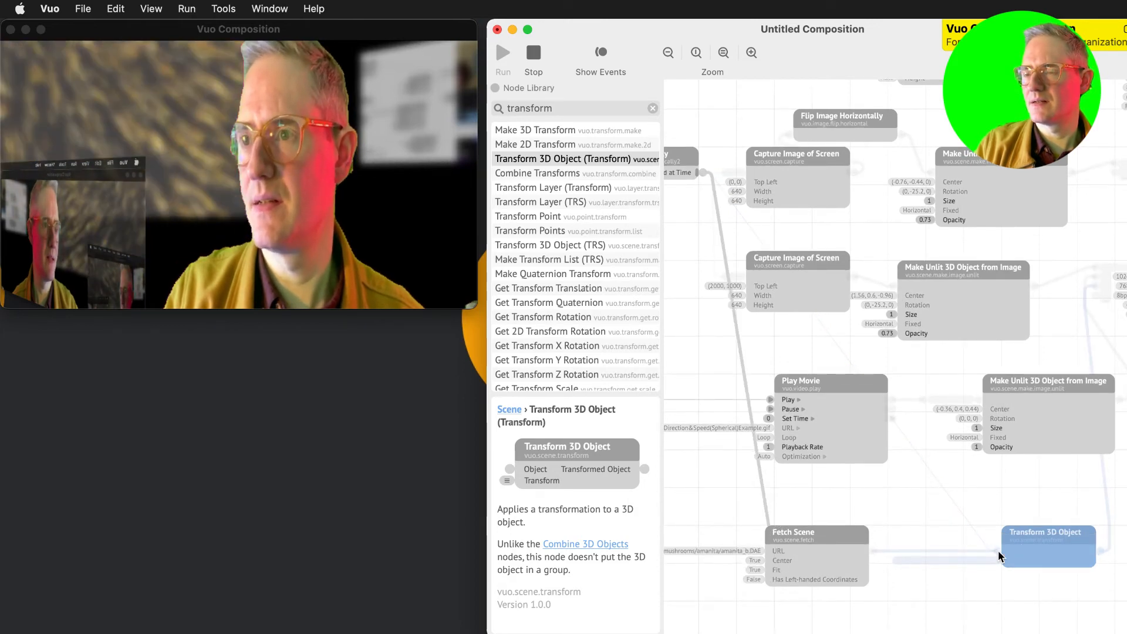
drag(998, 552, 996, 551)
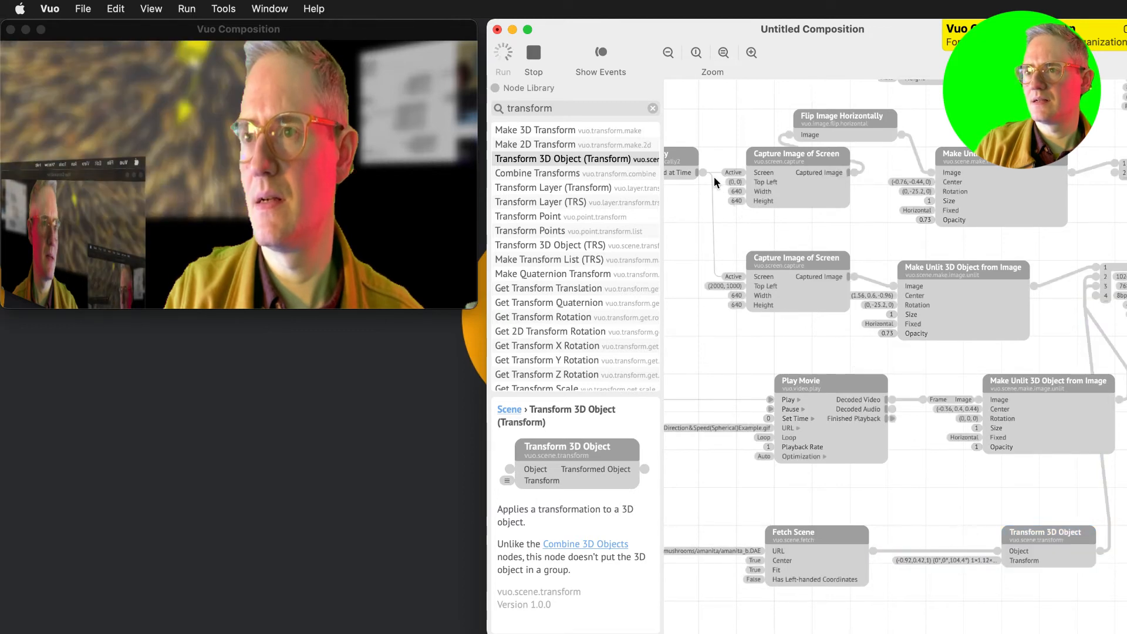
drag(704, 176, 784, 538)
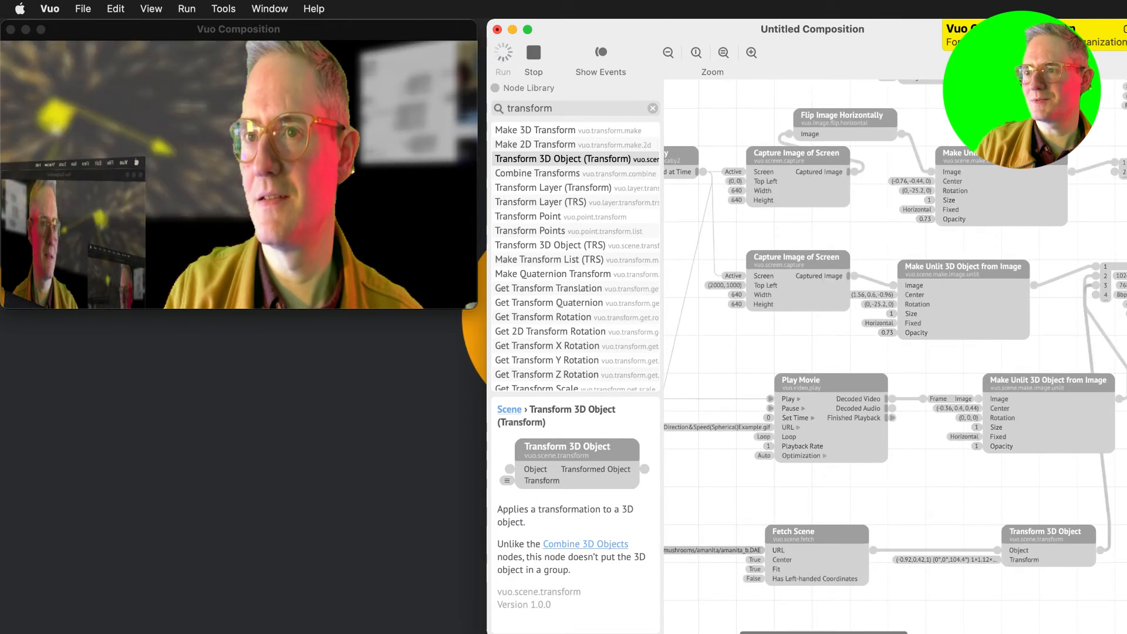
Set the Translation of the mushroom's Transform 3D Object node to X 0, Y 0, Z 0.
click(945, 559)
drag(778, 535, 823, 535)
text(0)
key(Tab)
text(0)
key(Tab)
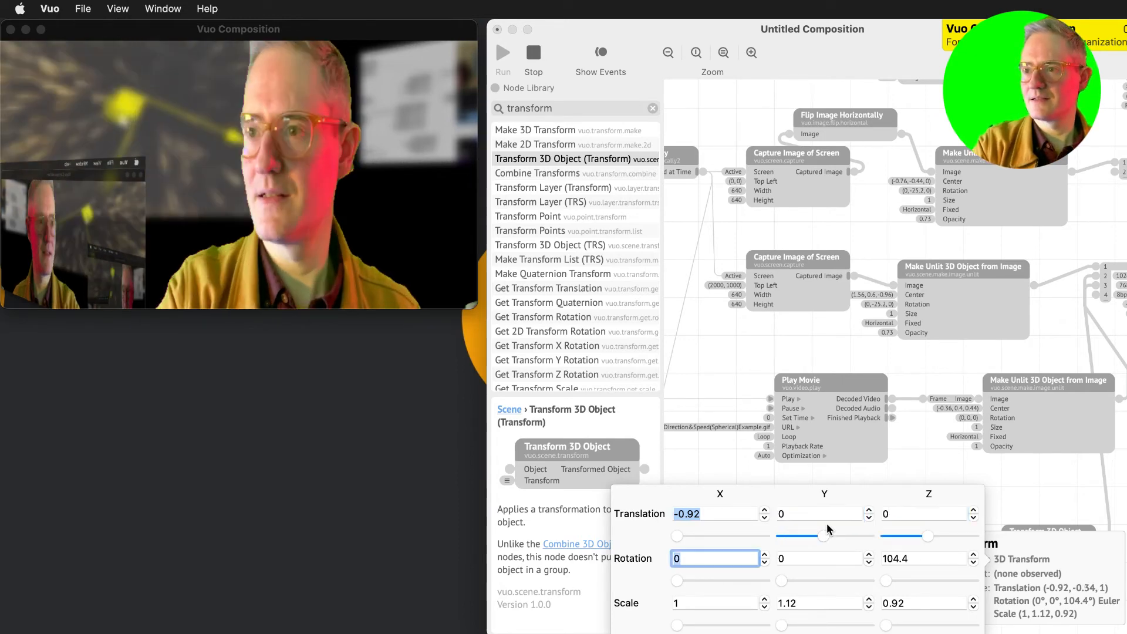
key(shift+Tab)
key(shift+Tab)
key(shift+Tab)
text(0)
Set the mushroom's Z Rotation to 0 and its Y and Z Scale to 1.
key(Tab)
key(Tab)
key(Tab)
key(Tab)
key(Tab)
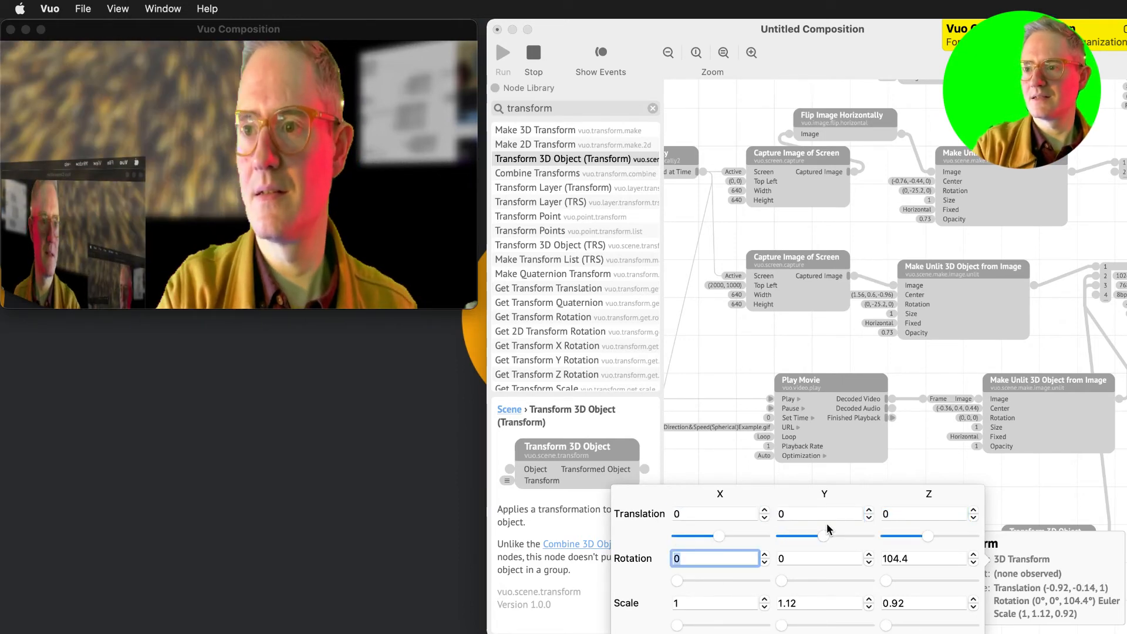
text(0)
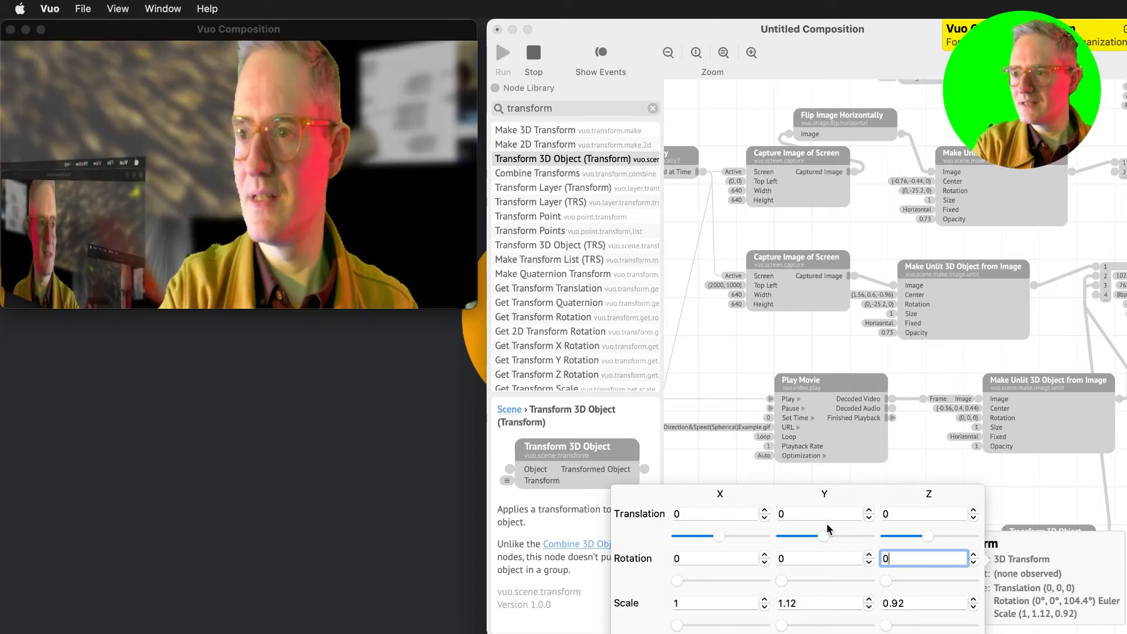
key(Tab)
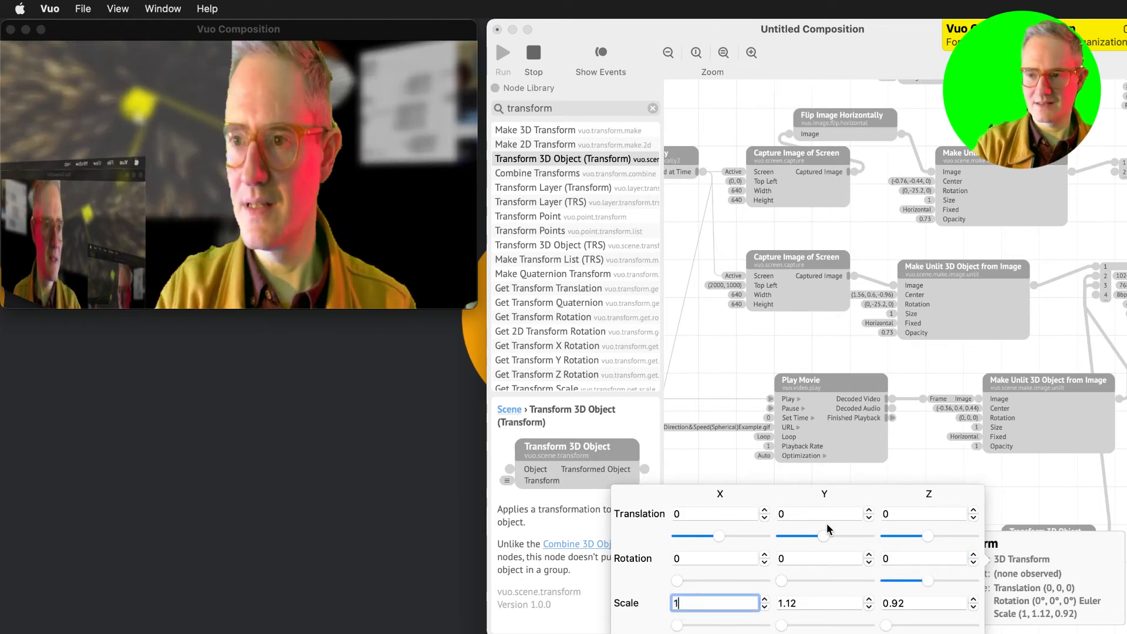
key(Tab)
text(1)
key(Tab)
text(1)
key(Tab)
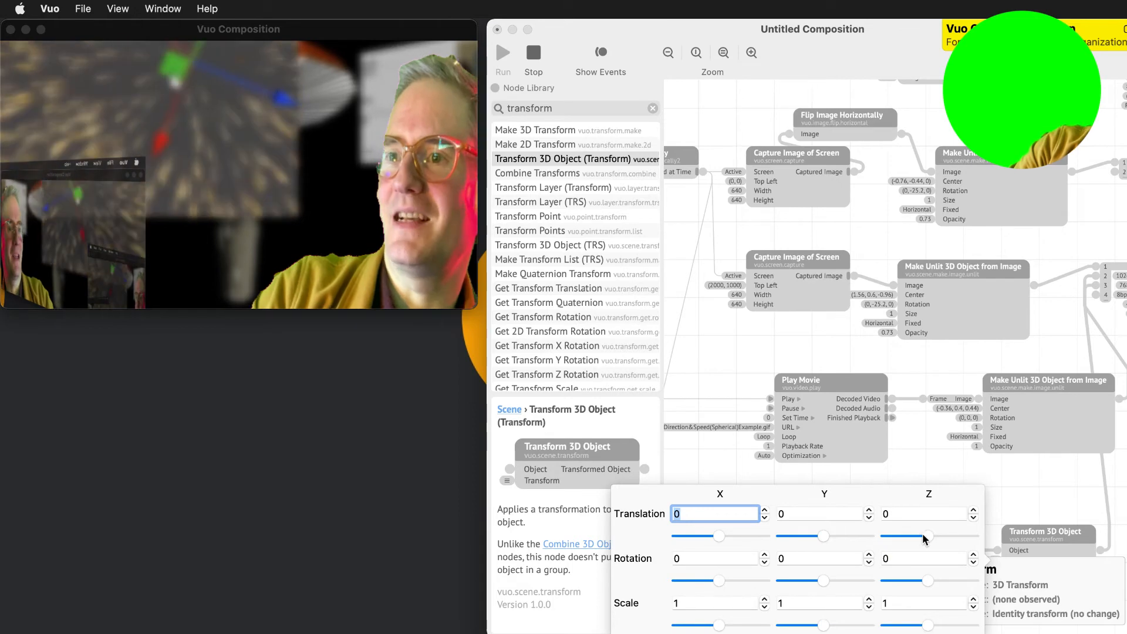
Set the mushroom's Z Translation to -0.26 and close the transform editor.
mouse_move(923, 536)
mouse_down()
mouse_move(976, 532)
mouse_move(867, 537)
mouse_move(915, 537)
mouse_up()
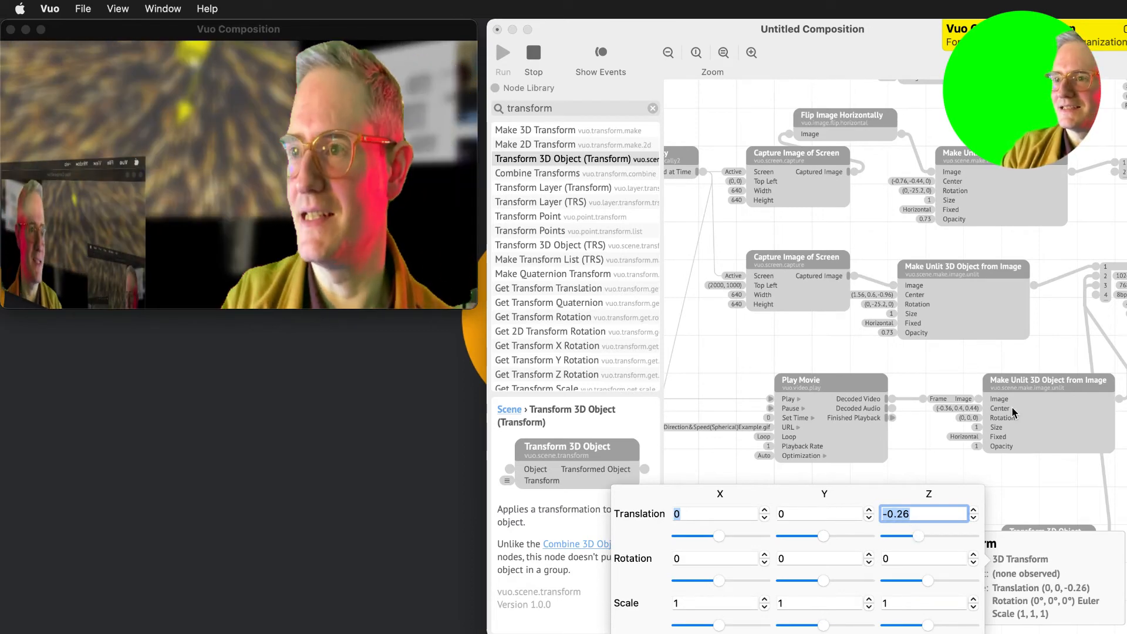
scroll(1012, 406, left, 2)
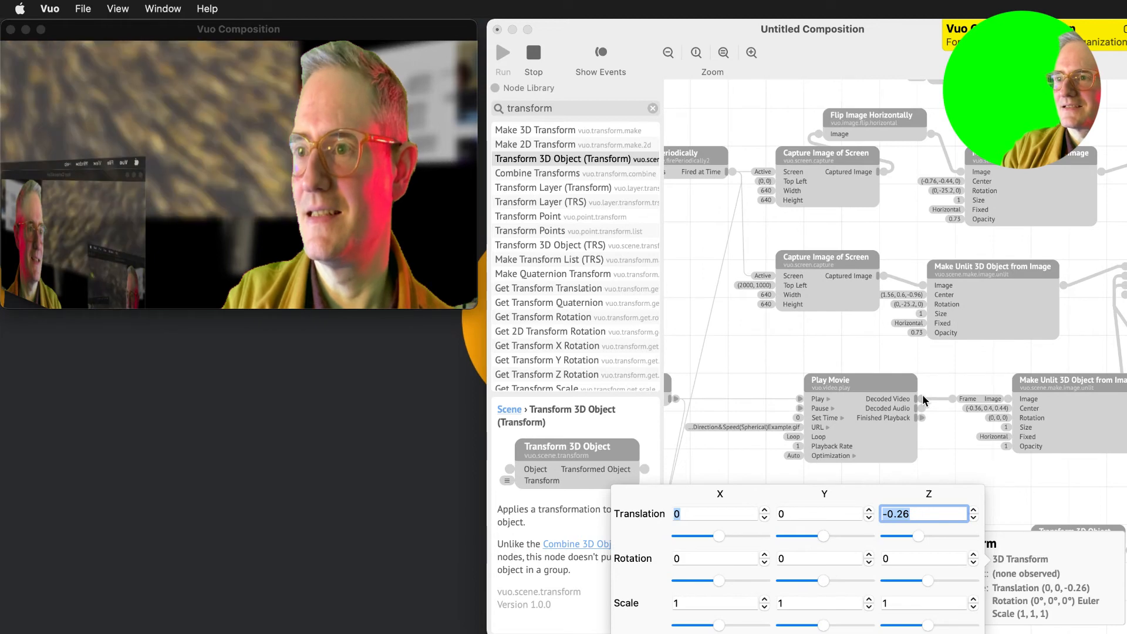
scroll(922, 401, right, 5)
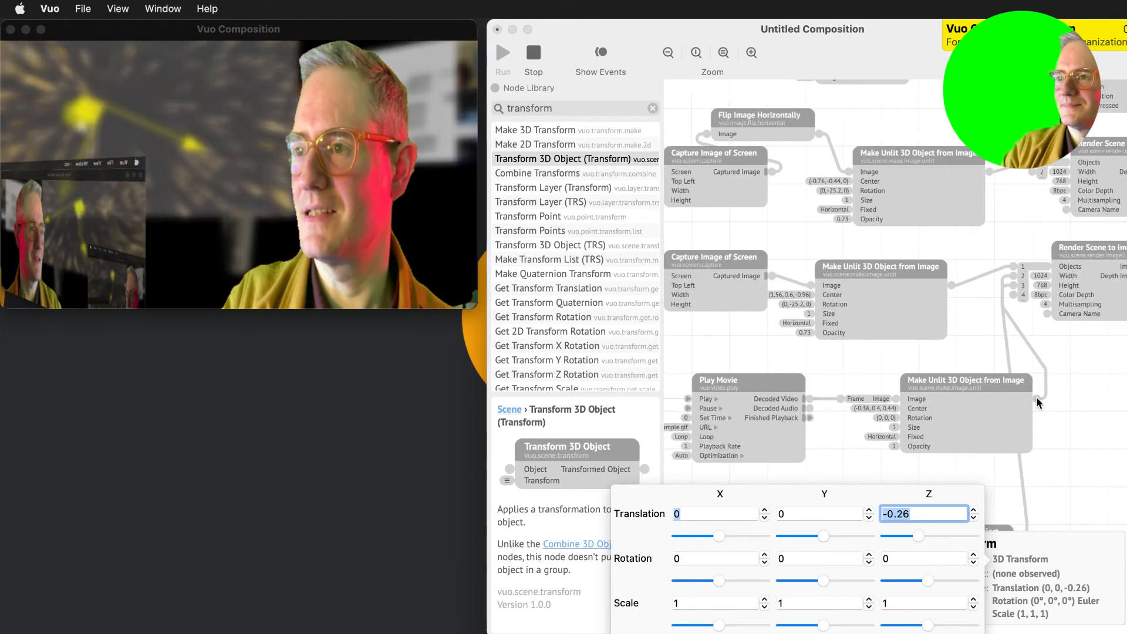
click(1038, 403)
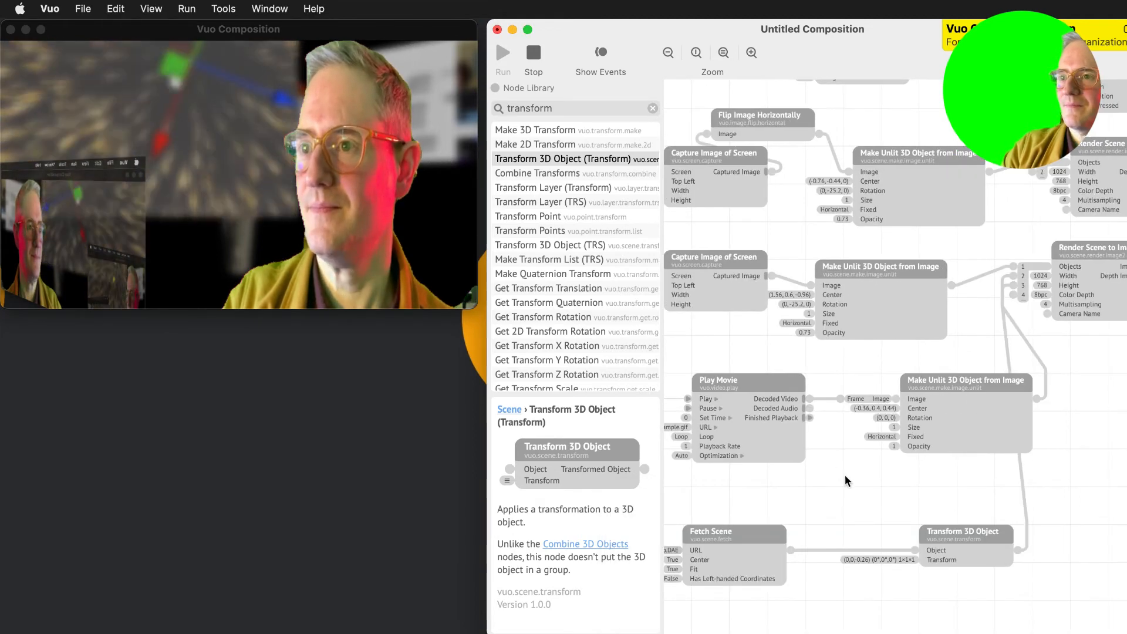
Set the Z Translation of the mushroom's Transform 3D Object node to -0.36.
click(966, 531)
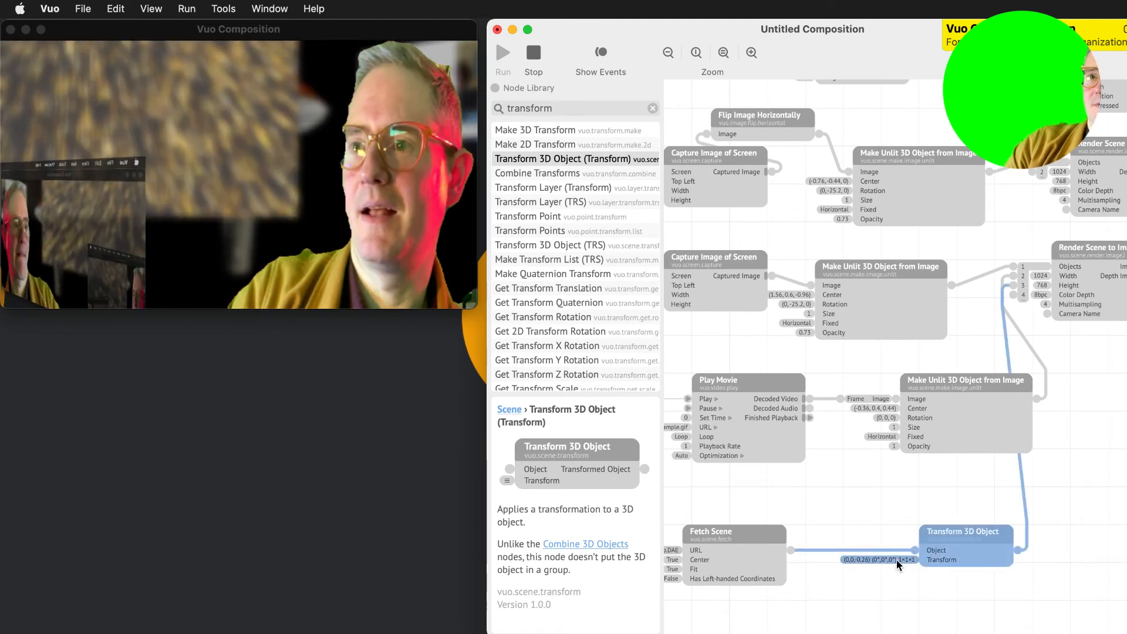
click(896, 558)
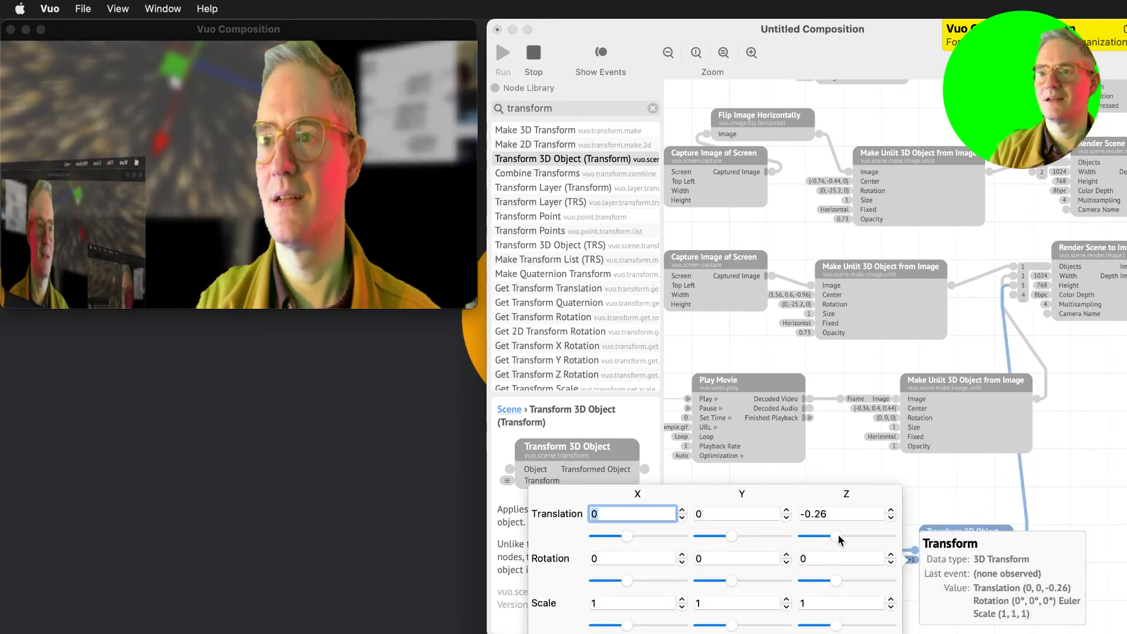
drag(839, 540, 855, 539)
click(963, 476)
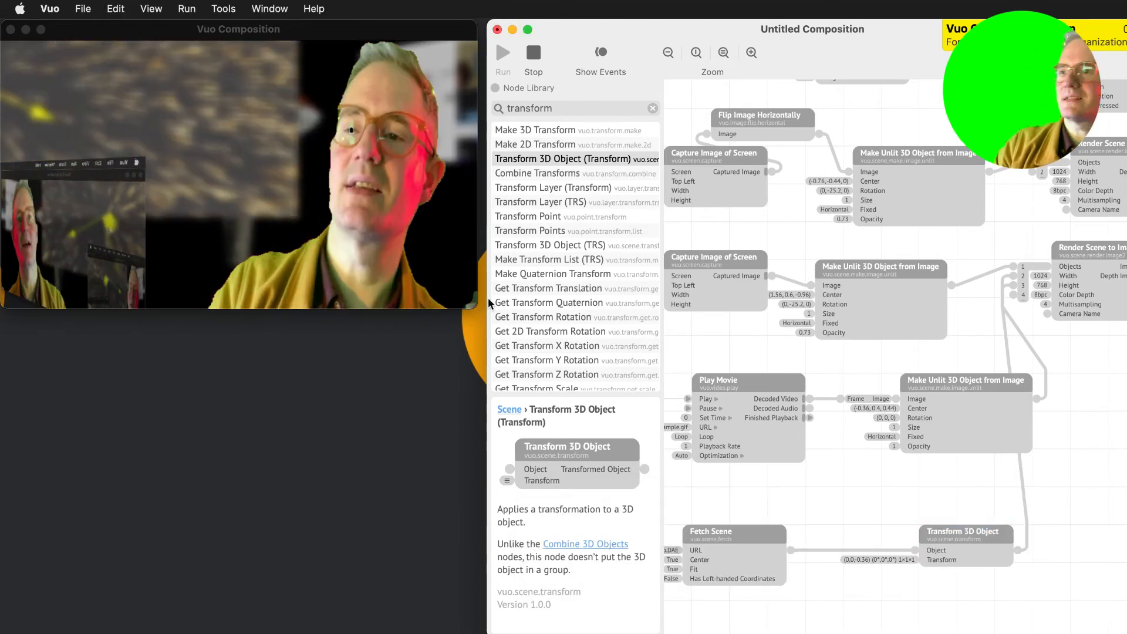
Examine the values at Render Scene to Image's object inputs, the movie's Make Unlit 3D Object output and Play Movie's Decoded Video output.
click(1011, 286)
click(1013, 277)
click(1013, 267)
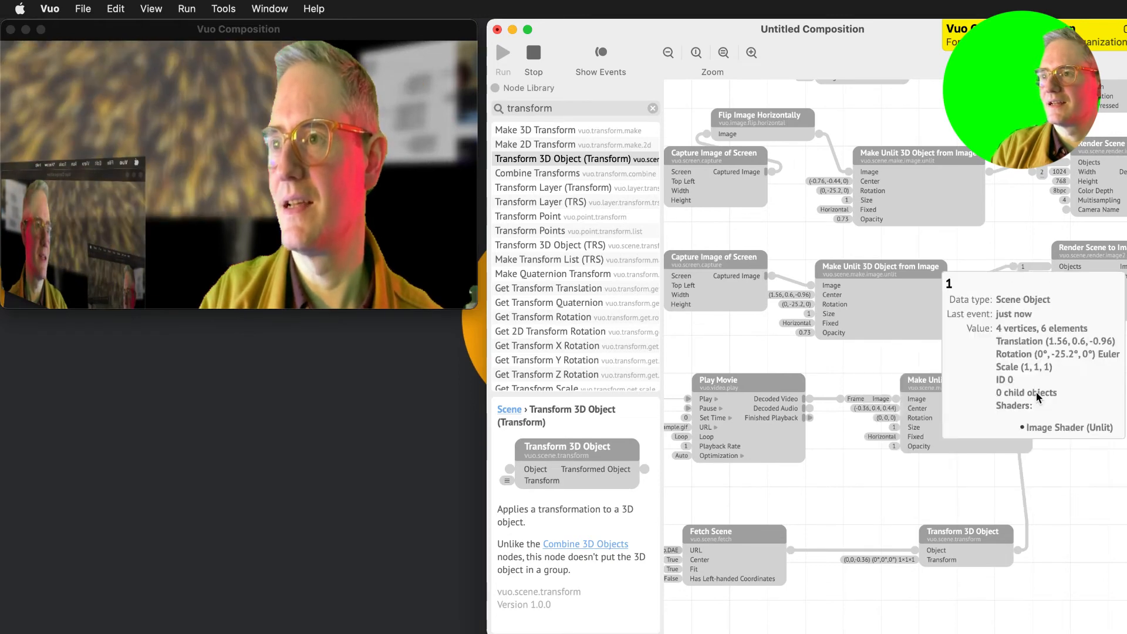
click(1036, 418)
click(1038, 400)
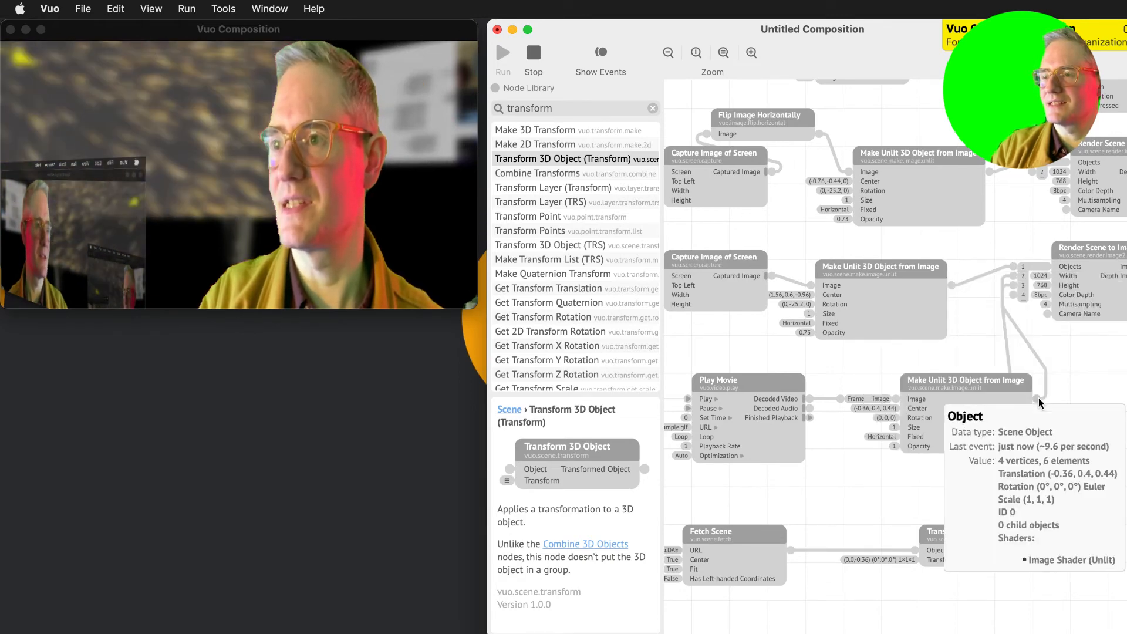
click(805, 398)
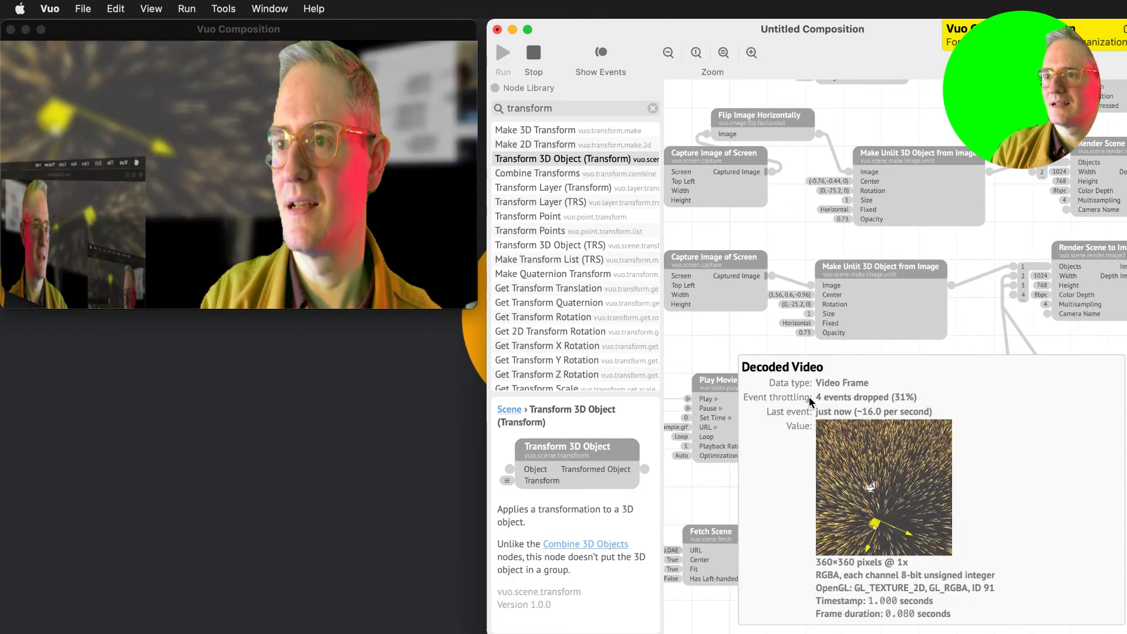
click(906, 361)
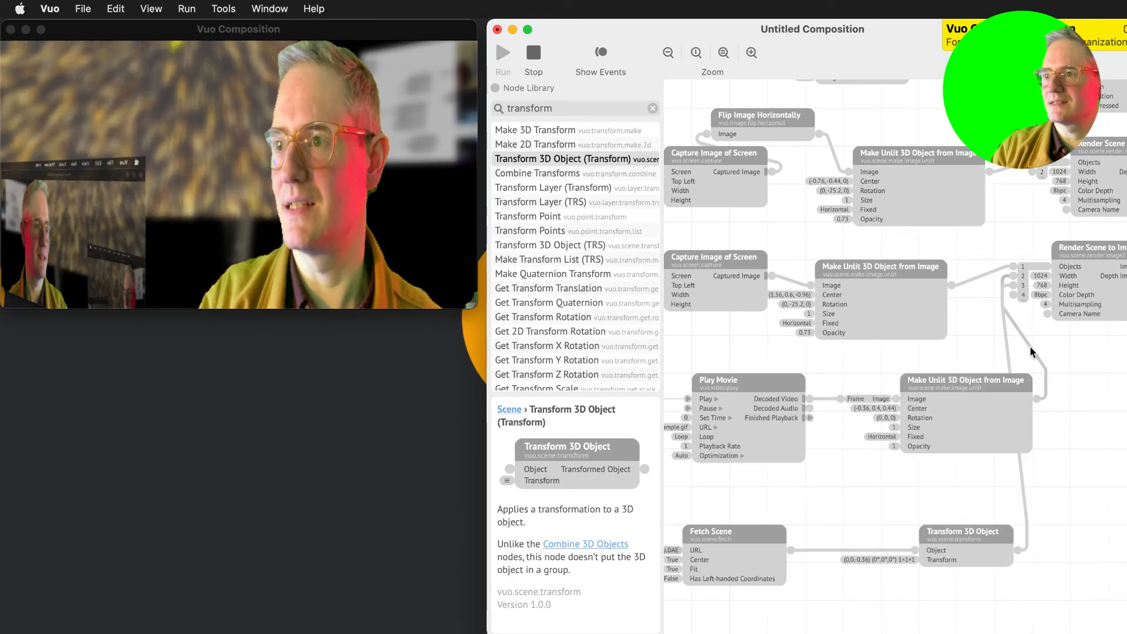
Detach the movie's Make Unlit 3D Object from Image node from Render Scene to Image and restart the composition.
drag(968, 385, 941, 383)
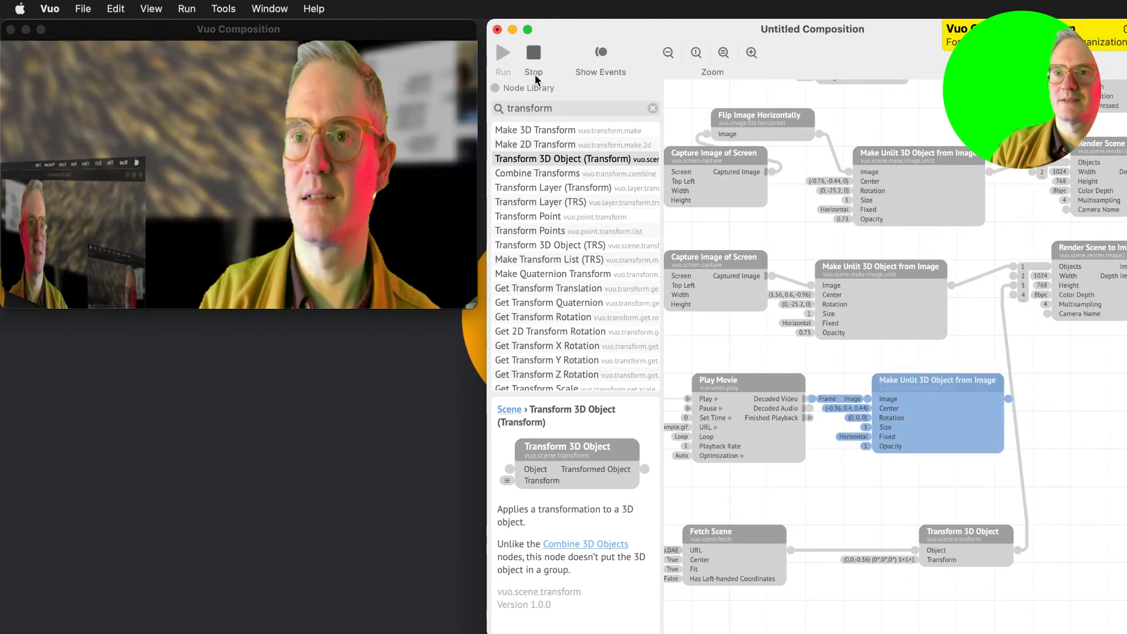
click(534, 55)
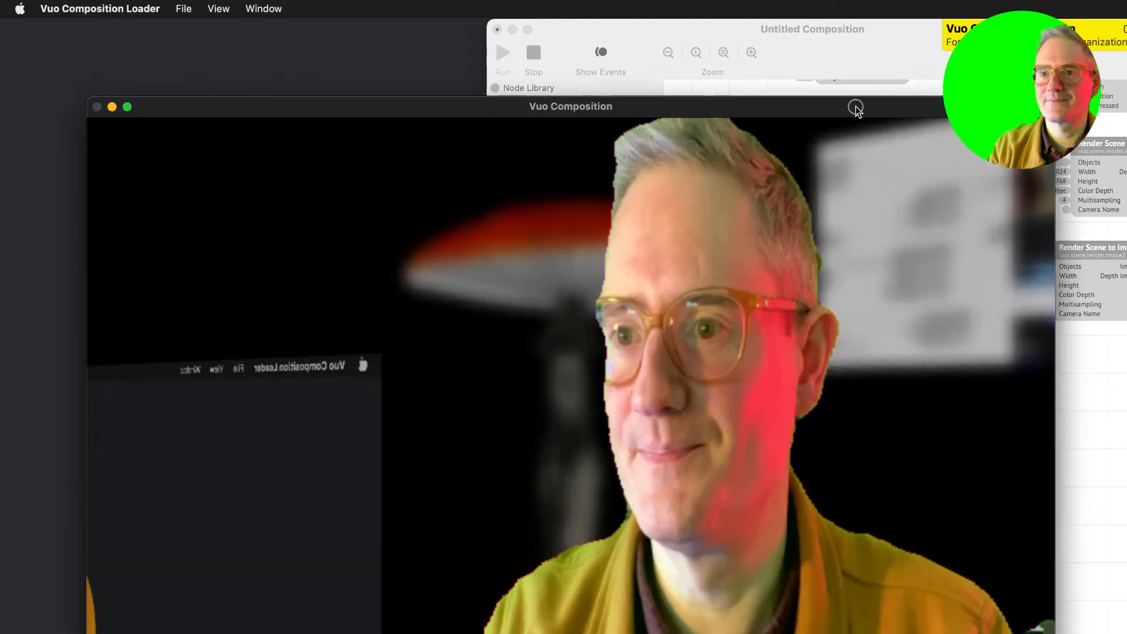
Move the composition's output window away from the node canvas and shrink it to fit beside the editor.
drag(855, 106, 762, 5)
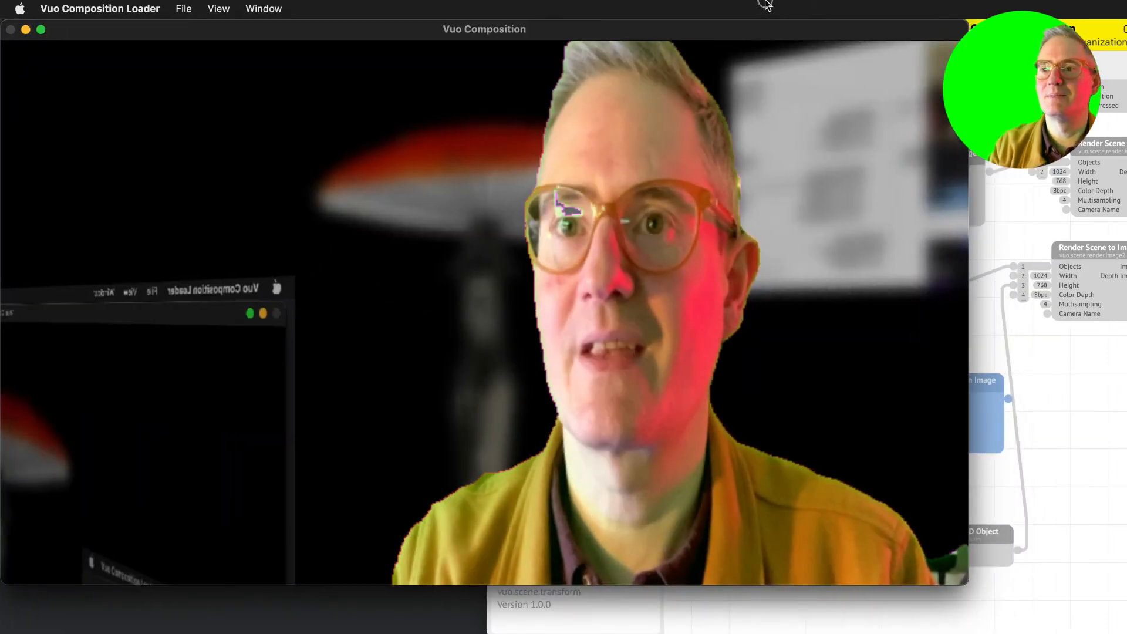
drag(967, 576, 476, 384)
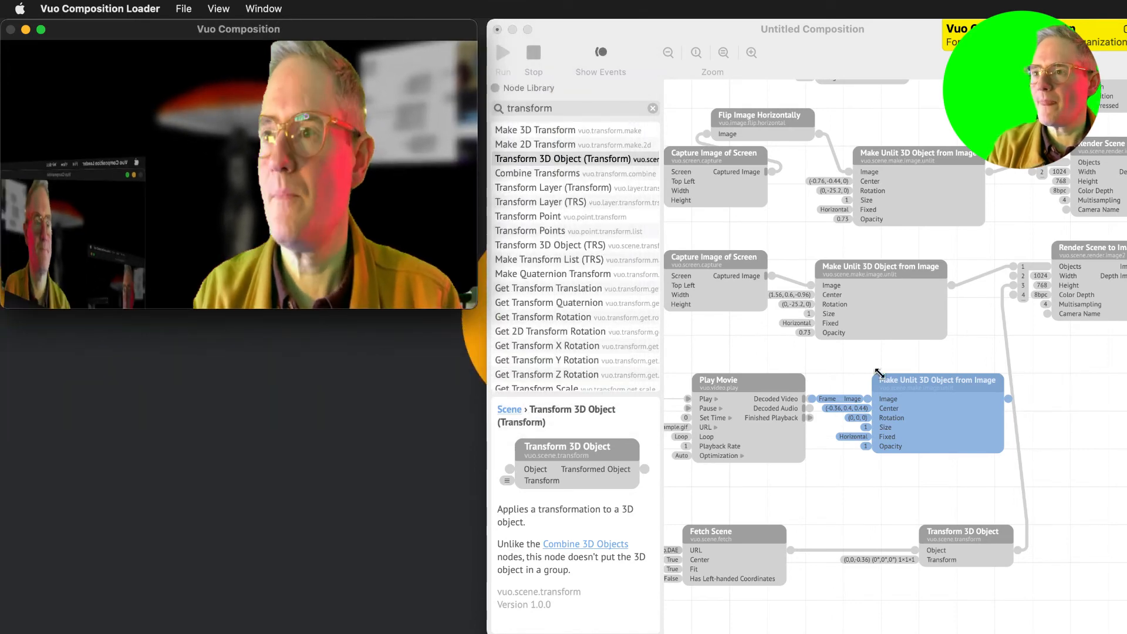
Set the mushroom's X Translation to -0.9, its Y Rotation to -180 and its Z Rotation to 0 in the Transform 3D Object node.
click(906, 400)
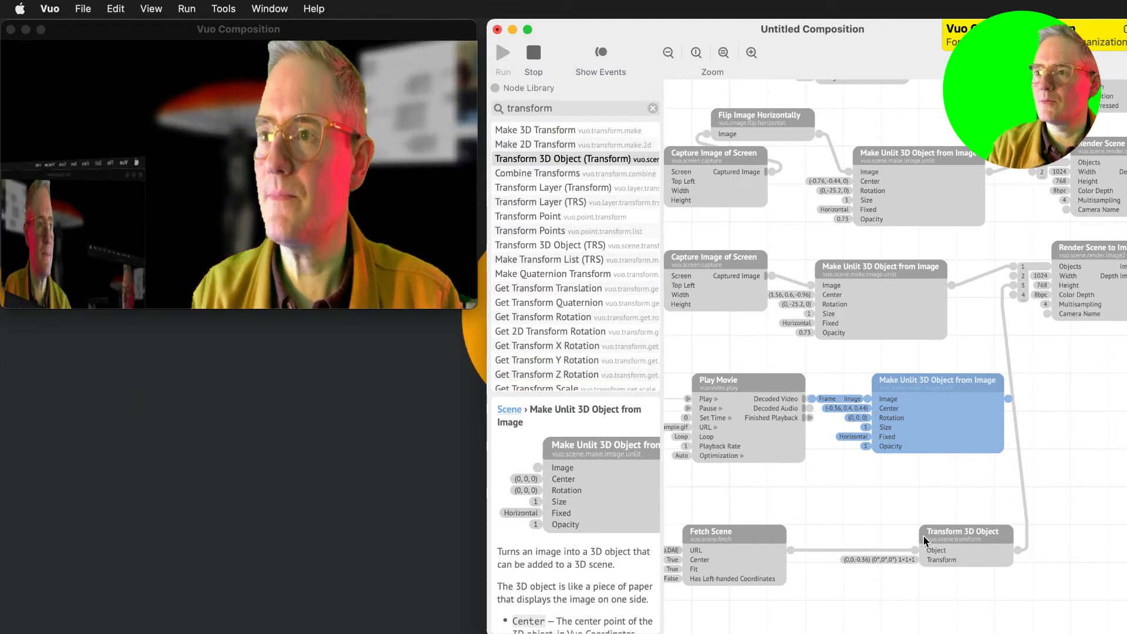
click(906, 558)
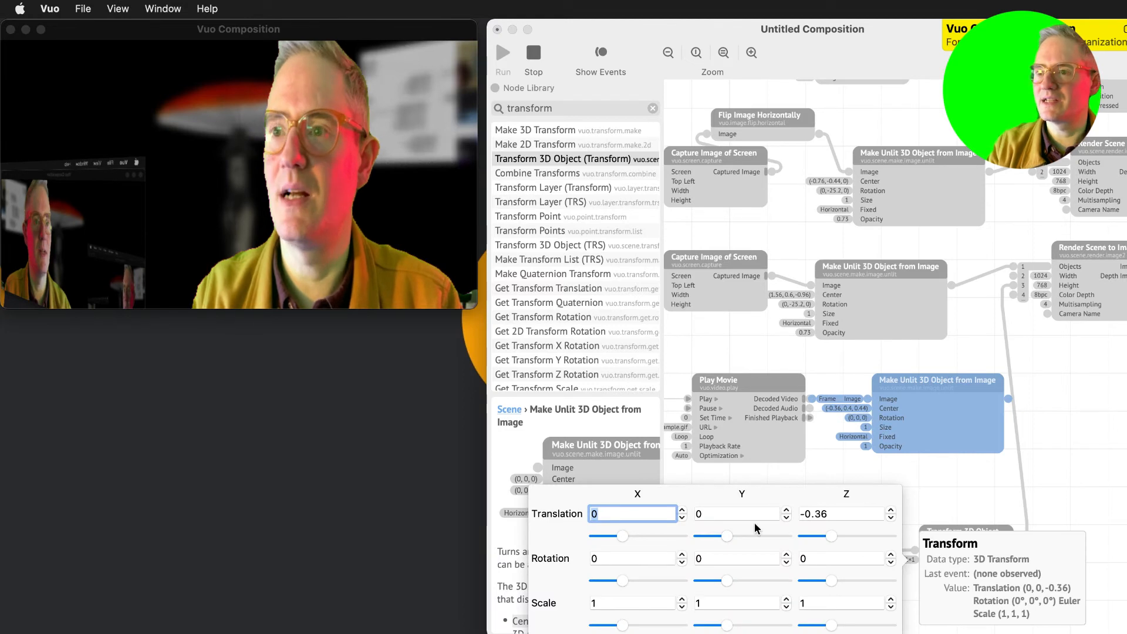
drag(624, 537, 598, 537)
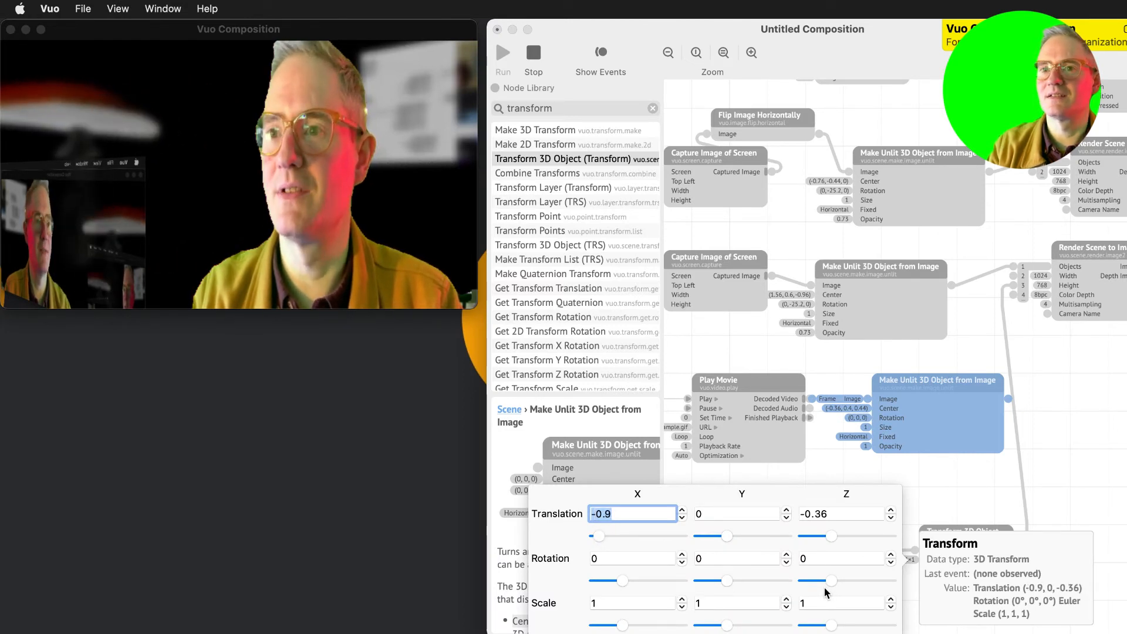
drag(825, 591, 854, 586)
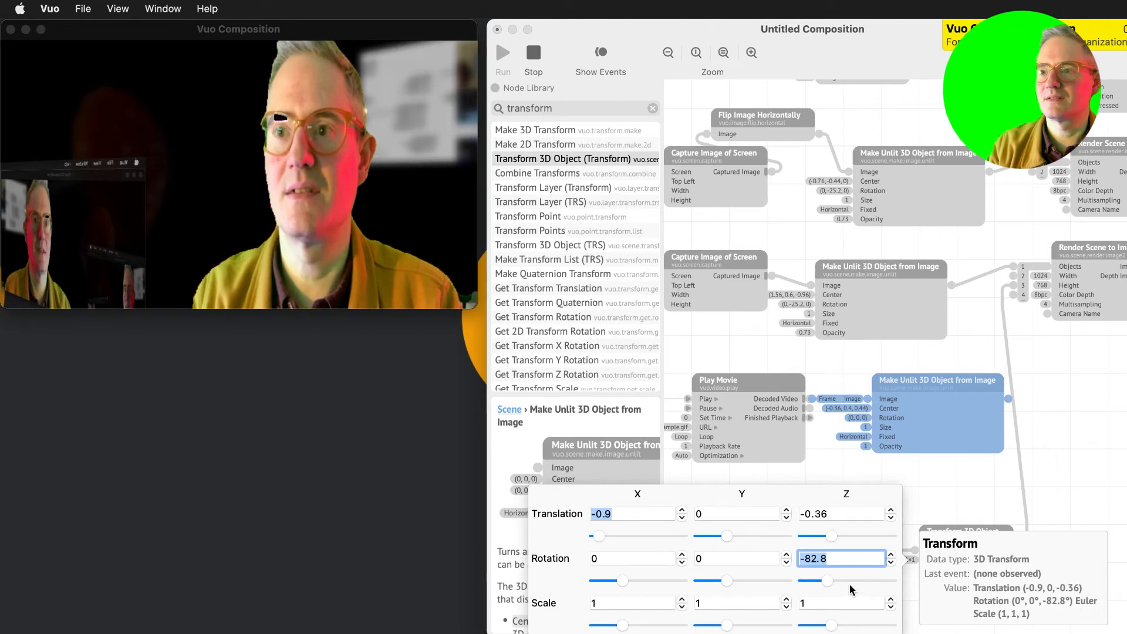
text(0)
key(Tab)
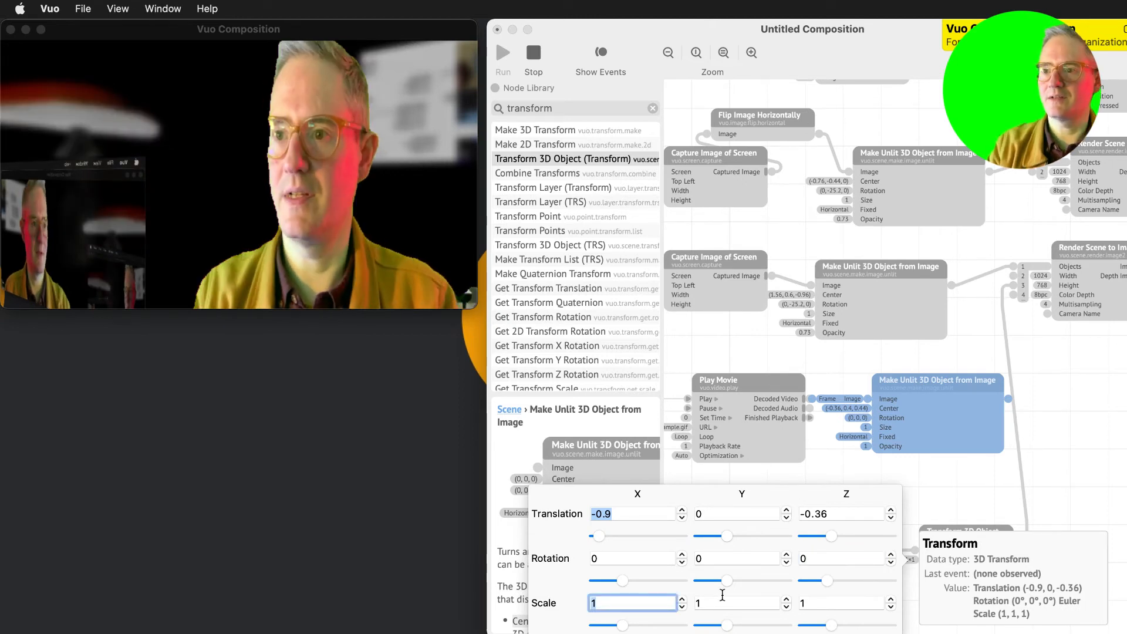
drag(727, 580, 634, 570)
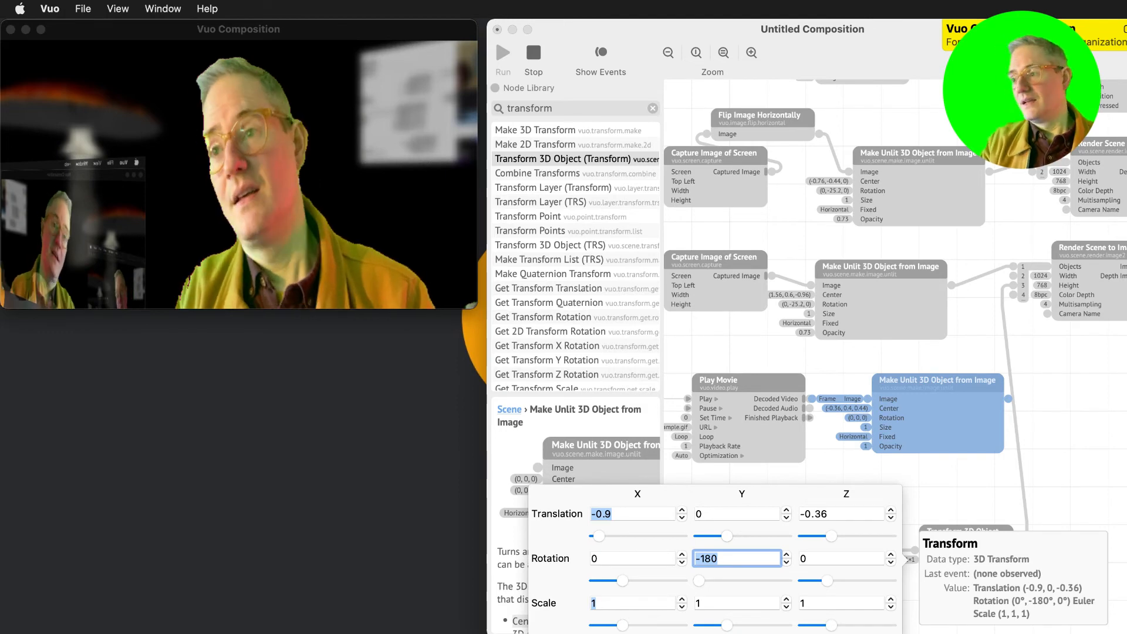
key(Return)
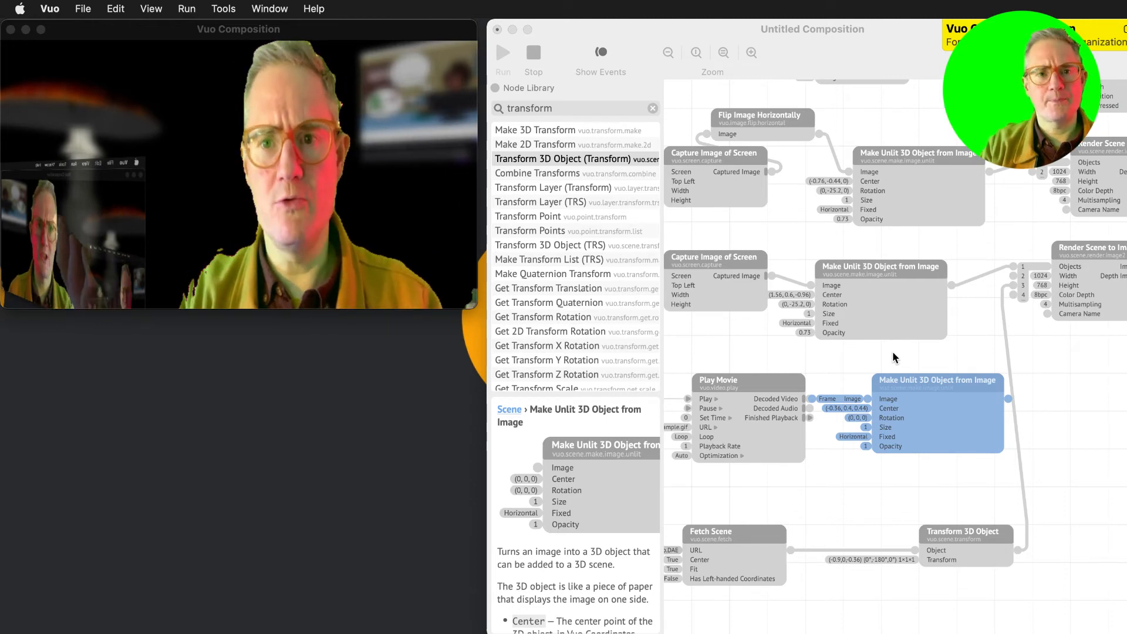
Delete the Render Image to Window node that follows Render Layers to Image.
click(346, 235)
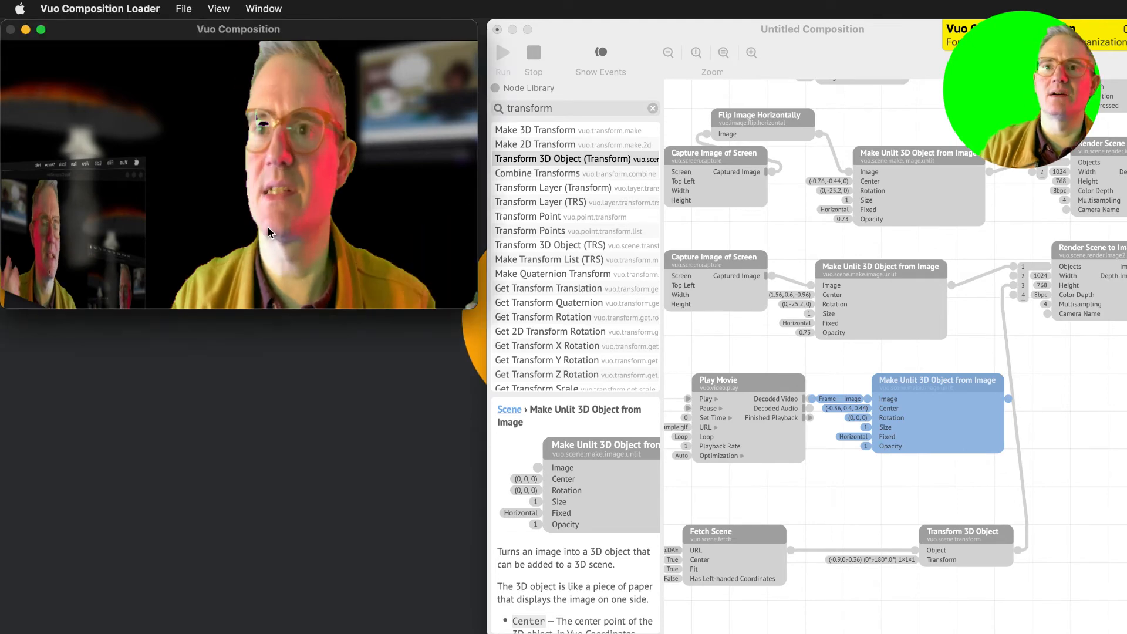
click(866, 351)
scroll(861, 347, right, 10)
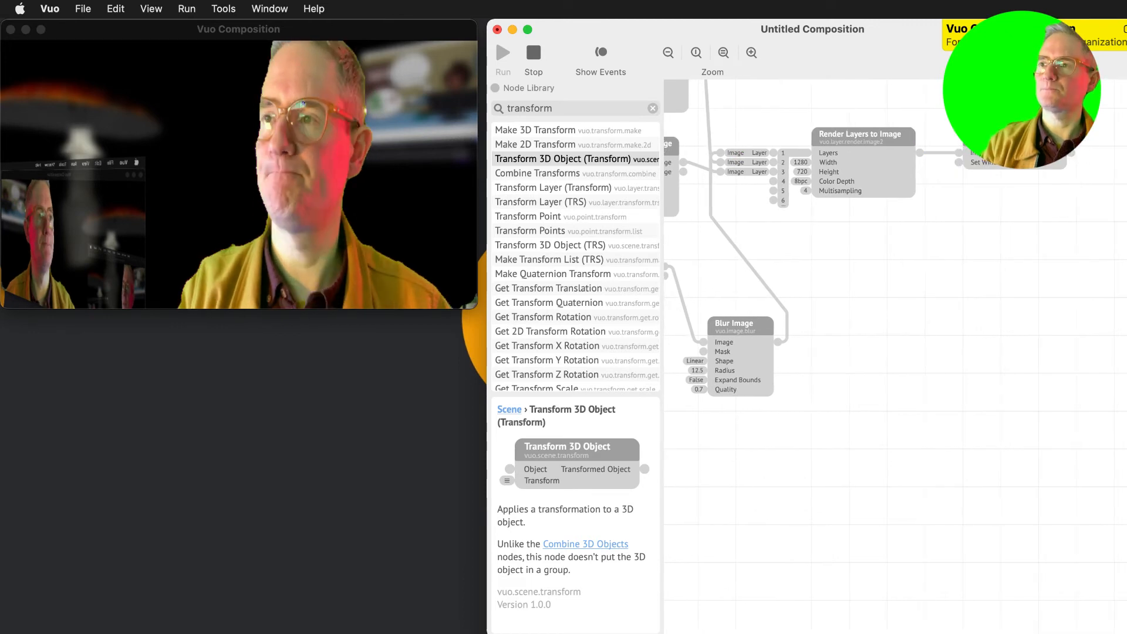
click(1011, 147)
key(Delete)
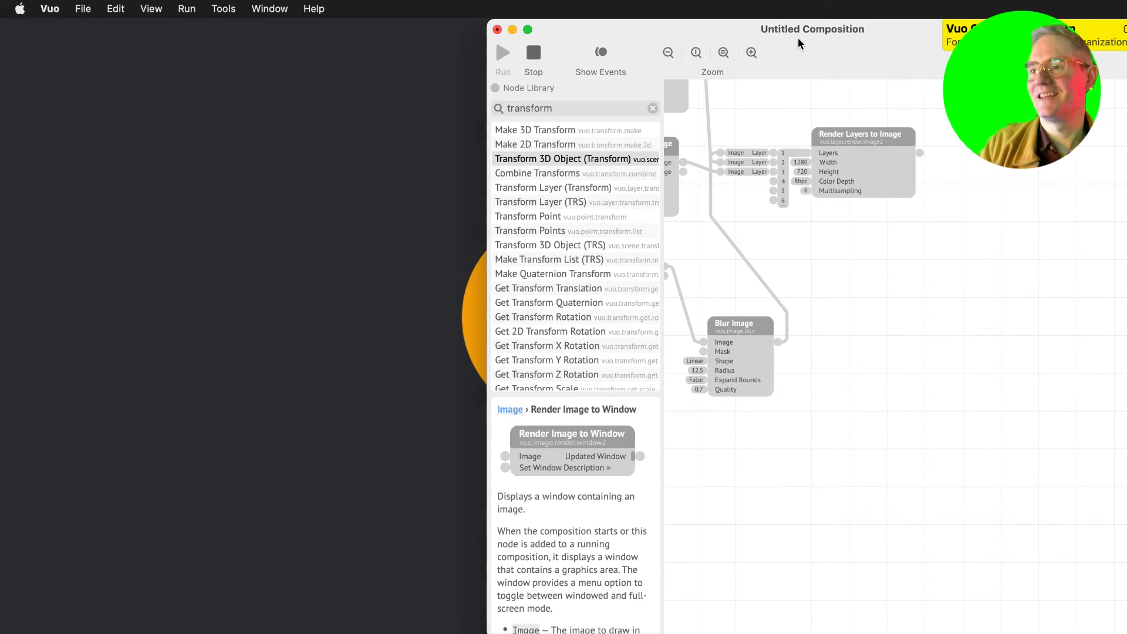
Find the syphon nodes, add Send Syphon Video with Render Layers to Image feeding its Send Image input, and place it beside that node.
click(592, 104)
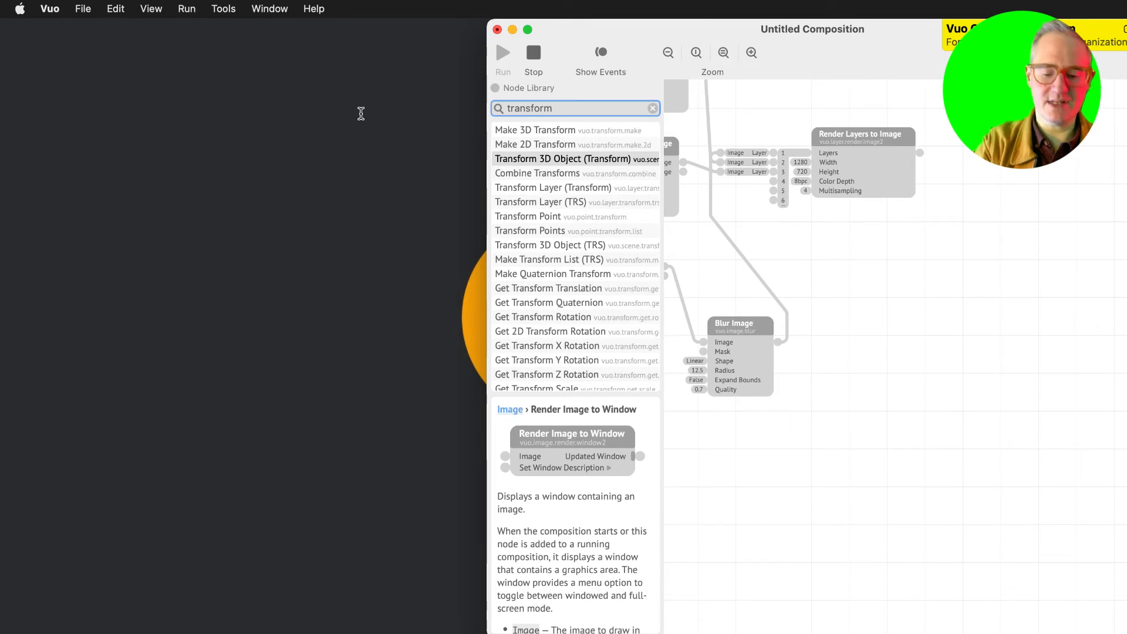
text(syphon)
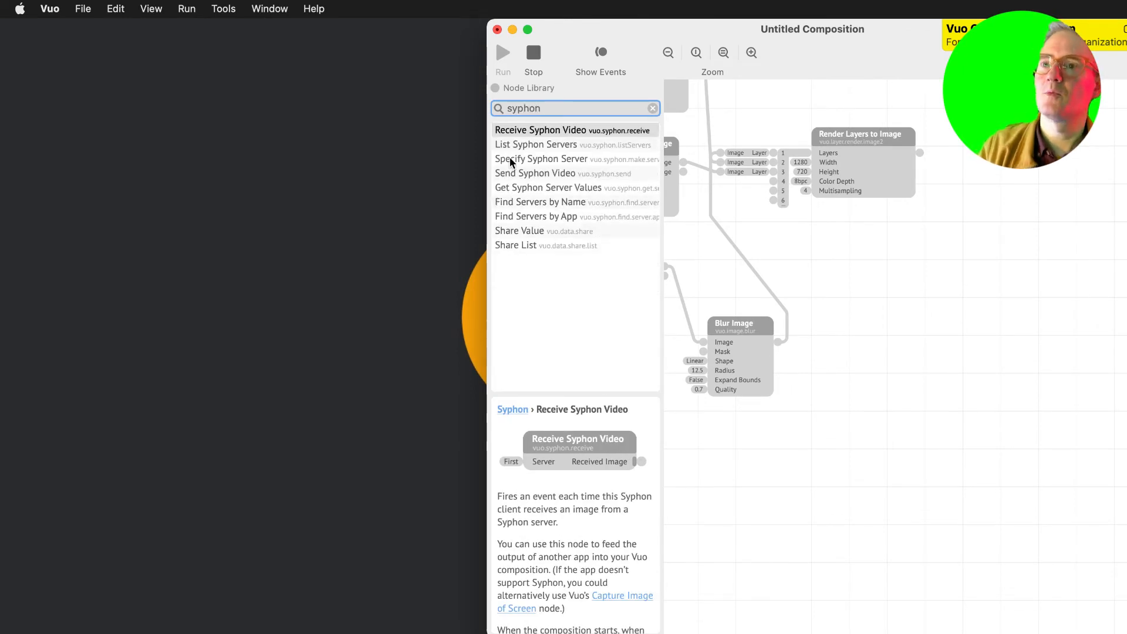
drag(533, 173, 1018, 217)
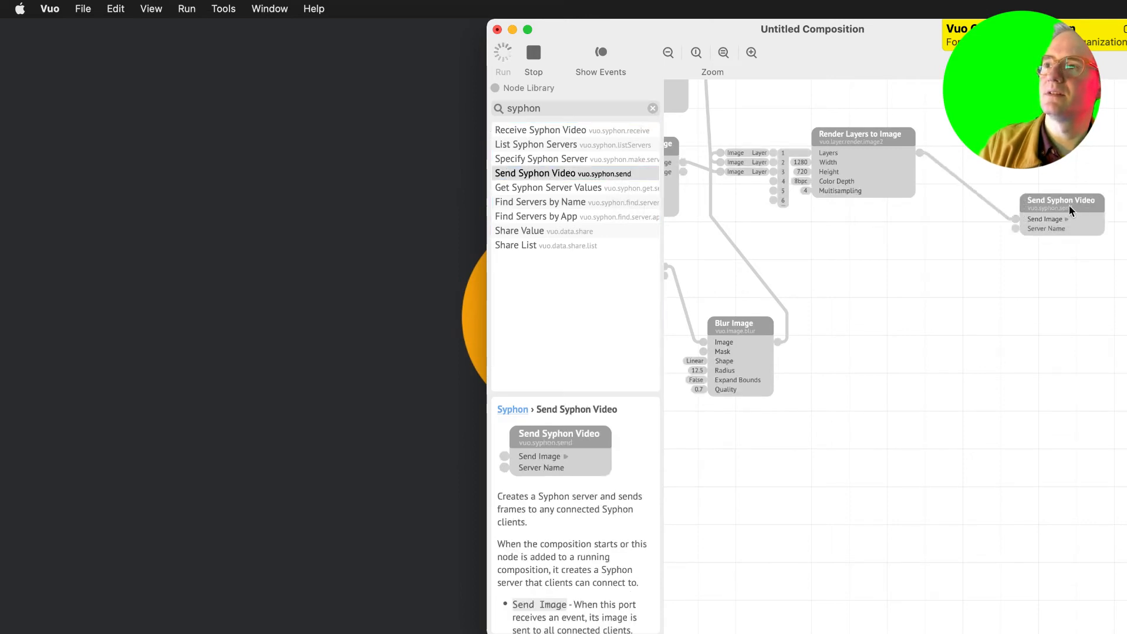
drag(1068, 205, 1011, 167)
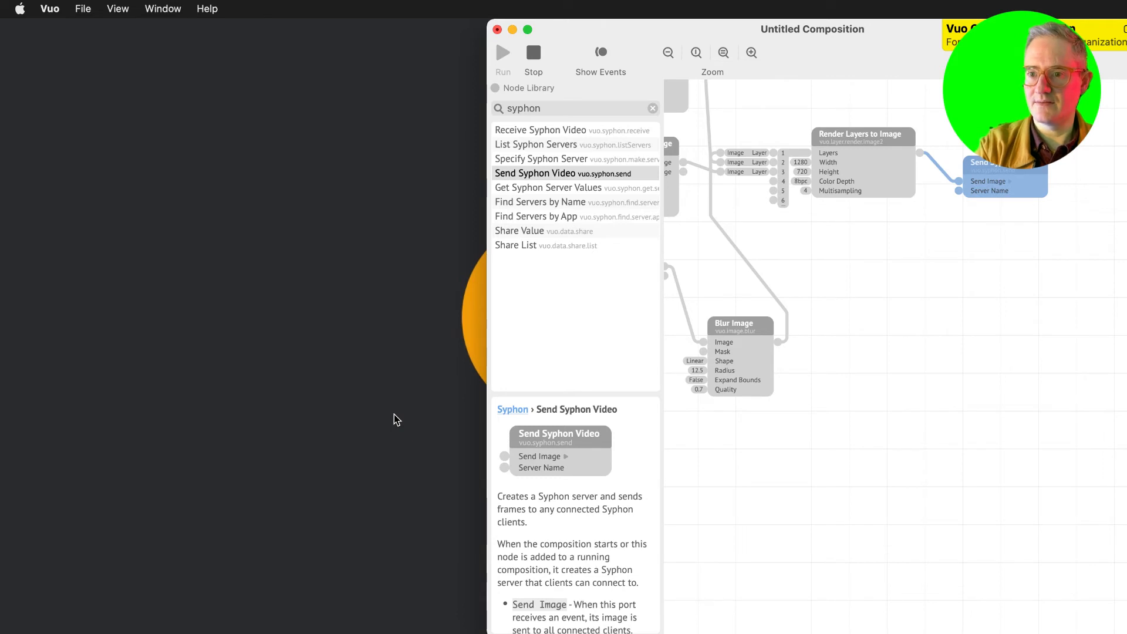
Switch to Syphon Virtual Webcam and use the Vuo Syphon Server as its video source.
key(Return)
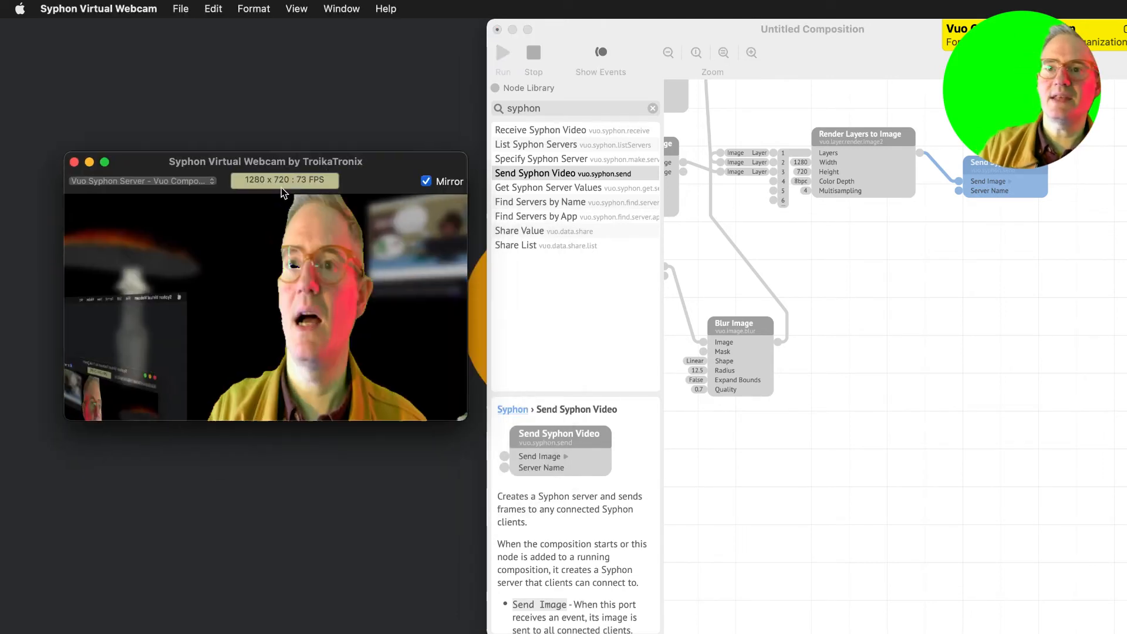
click(159, 181)
click(155, 182)
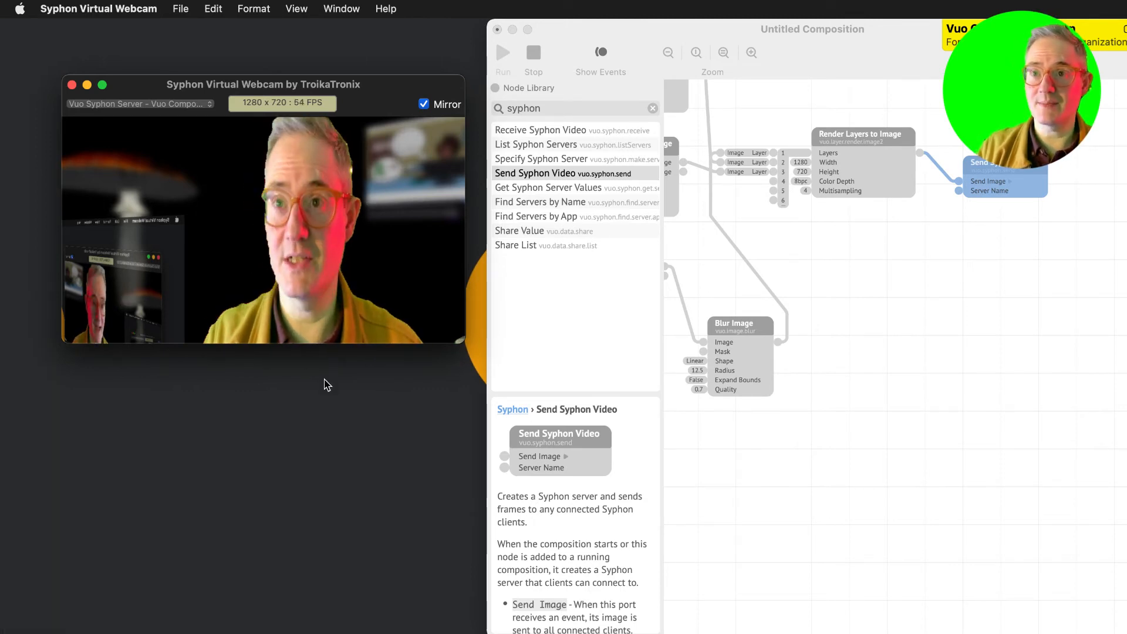
Switch to Zoom, move its Settings window clear of the webcam preview and close the Zoom home window.
mouse_move(3, 610)
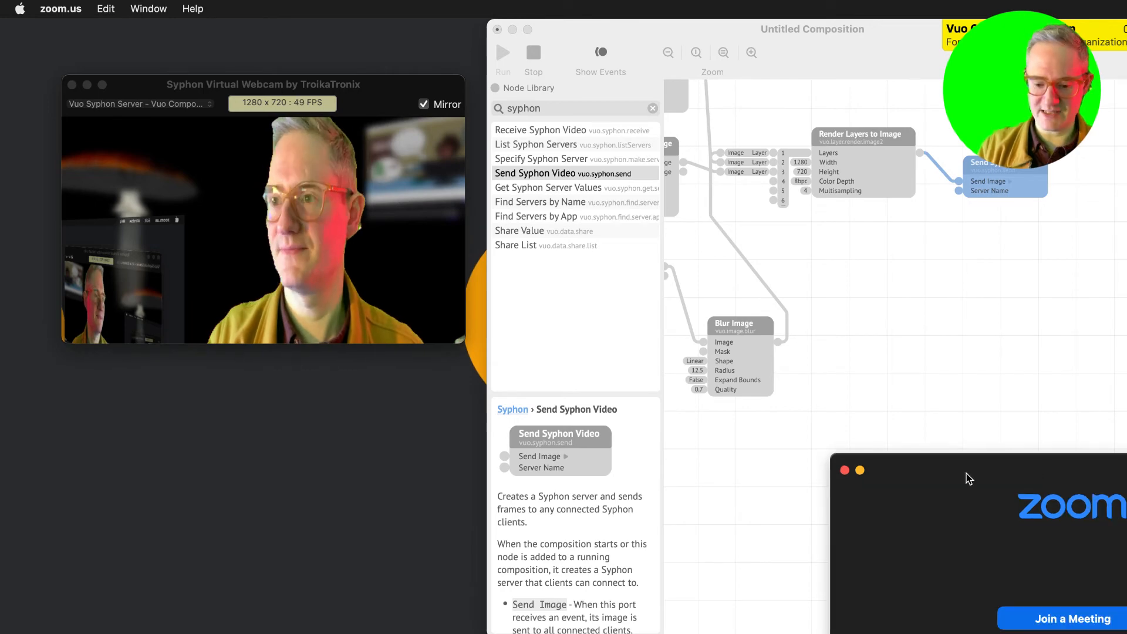
key(super+comma)
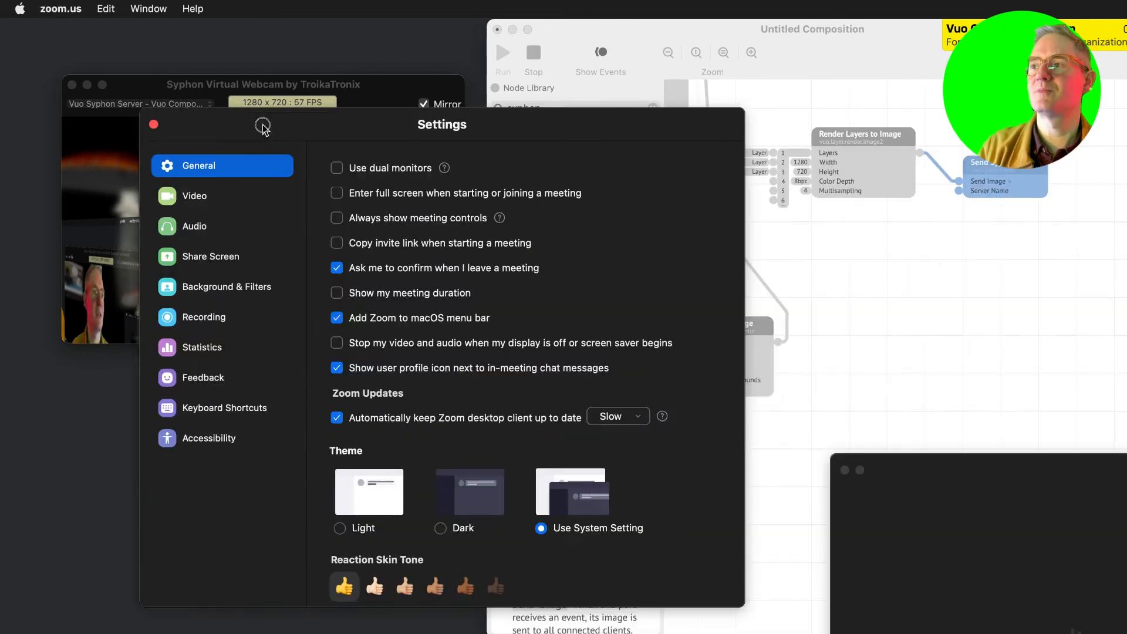
drag(262, 125, 610, 58)
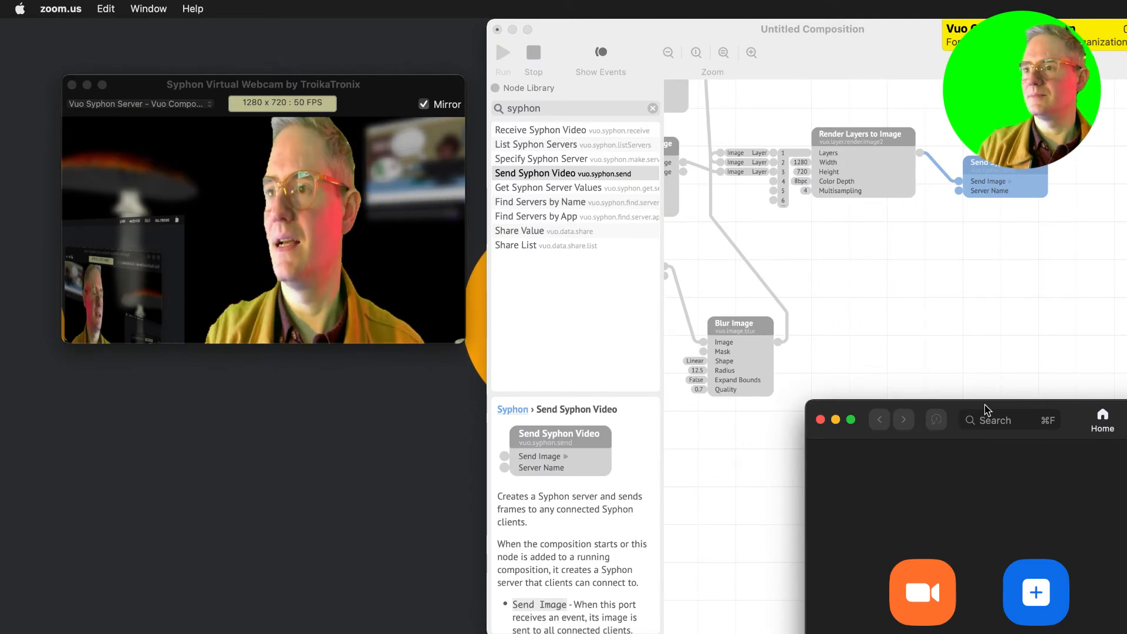
click(820, 420)
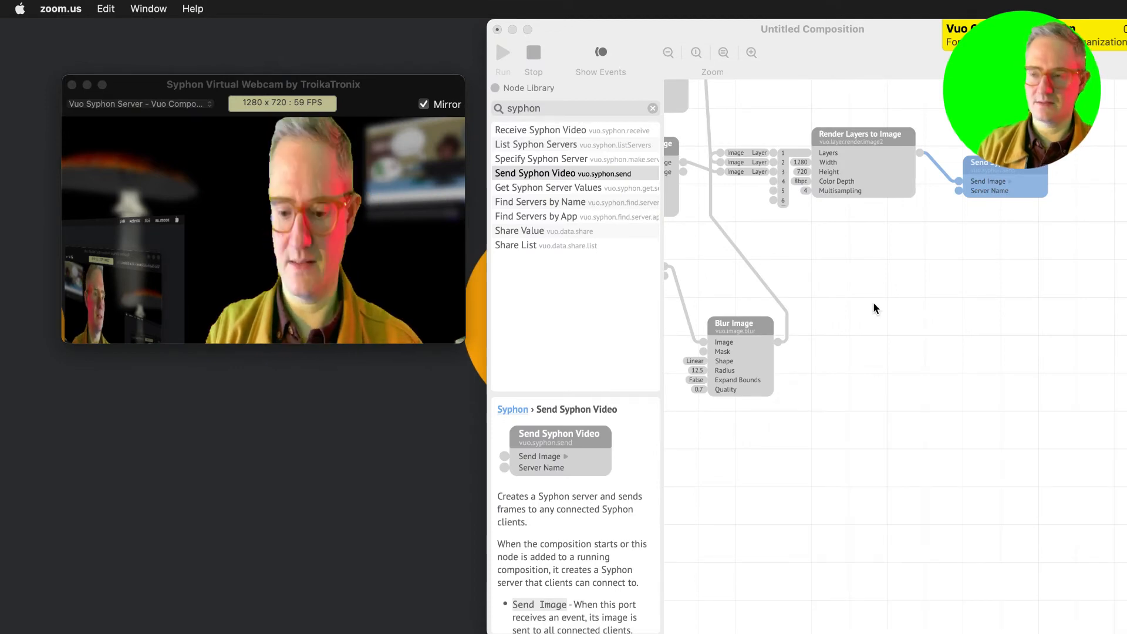
Open Zoom's video settings and compare the Blackmagic Design camera with OBS Virtual Camera, leaving OBS Virtual Camera selected.
key(super+comma)
click(546, 138)
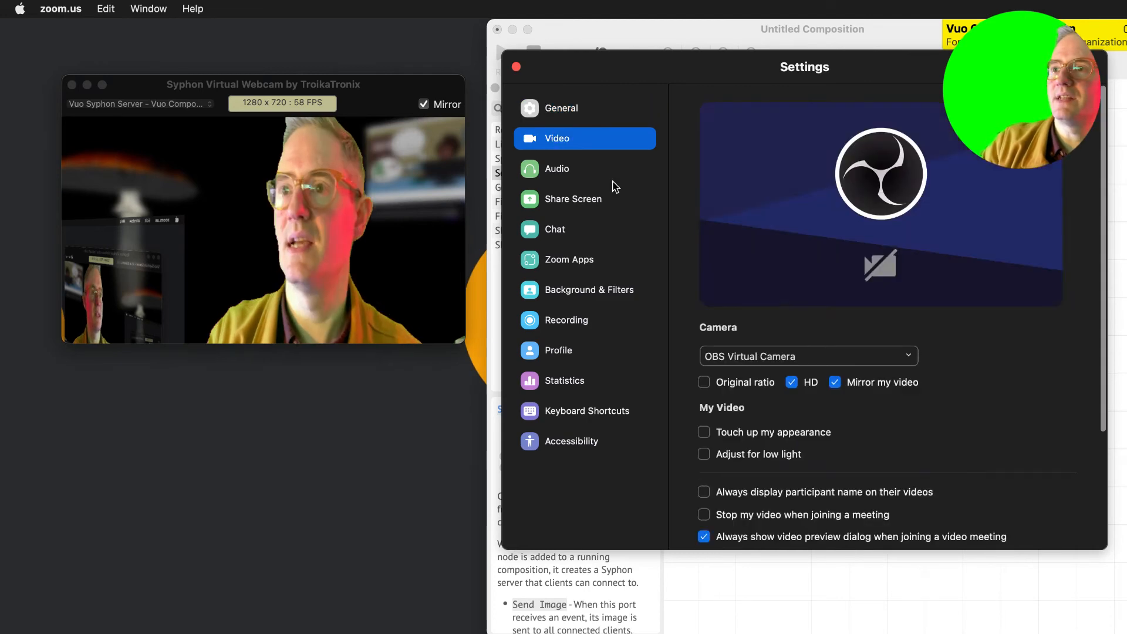
click(827, 356)
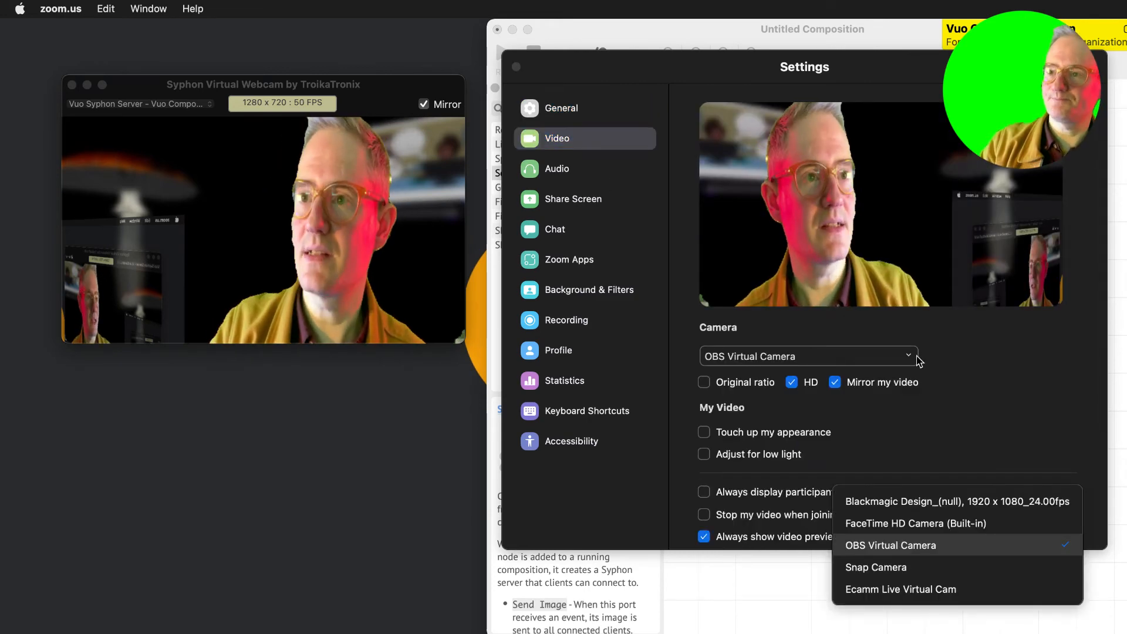
click(913, 501)
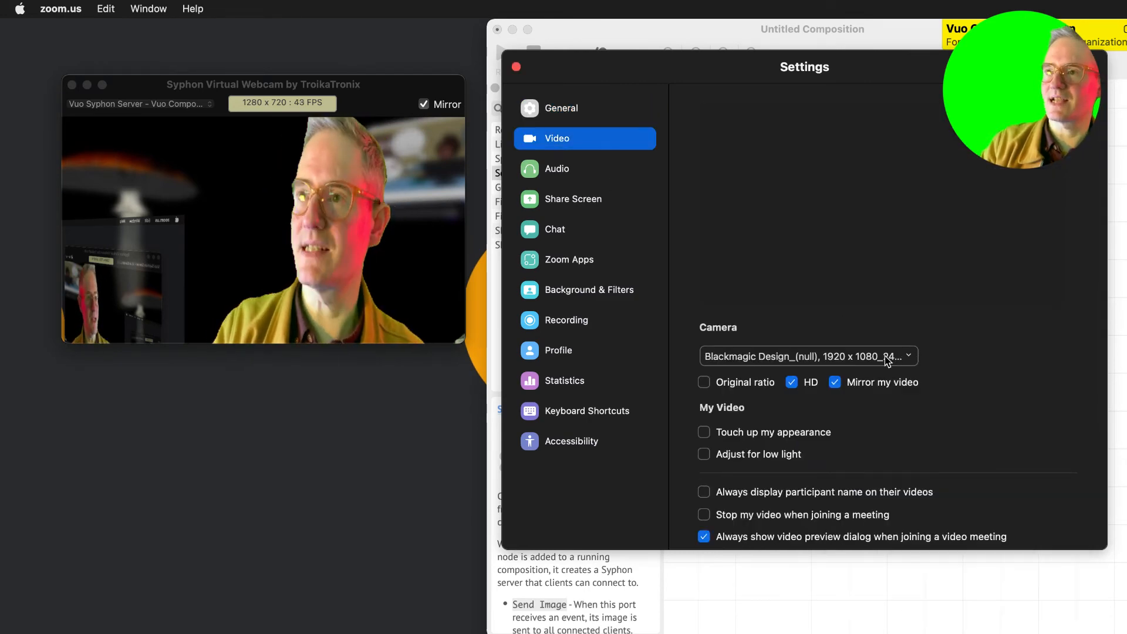
click(909, 356)
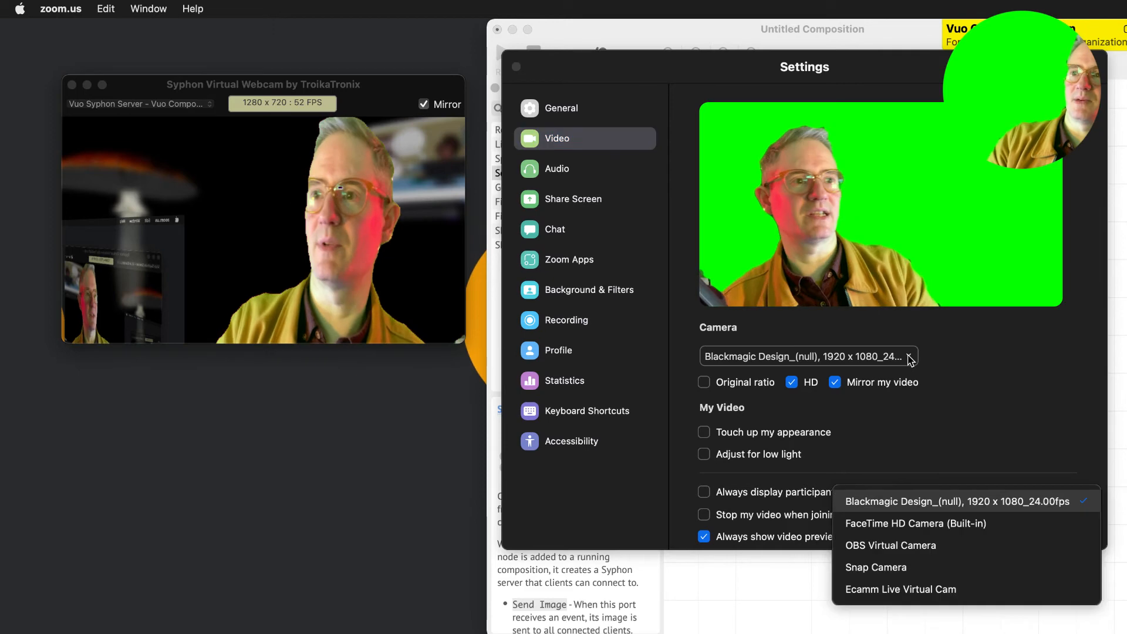
click(936, 544)
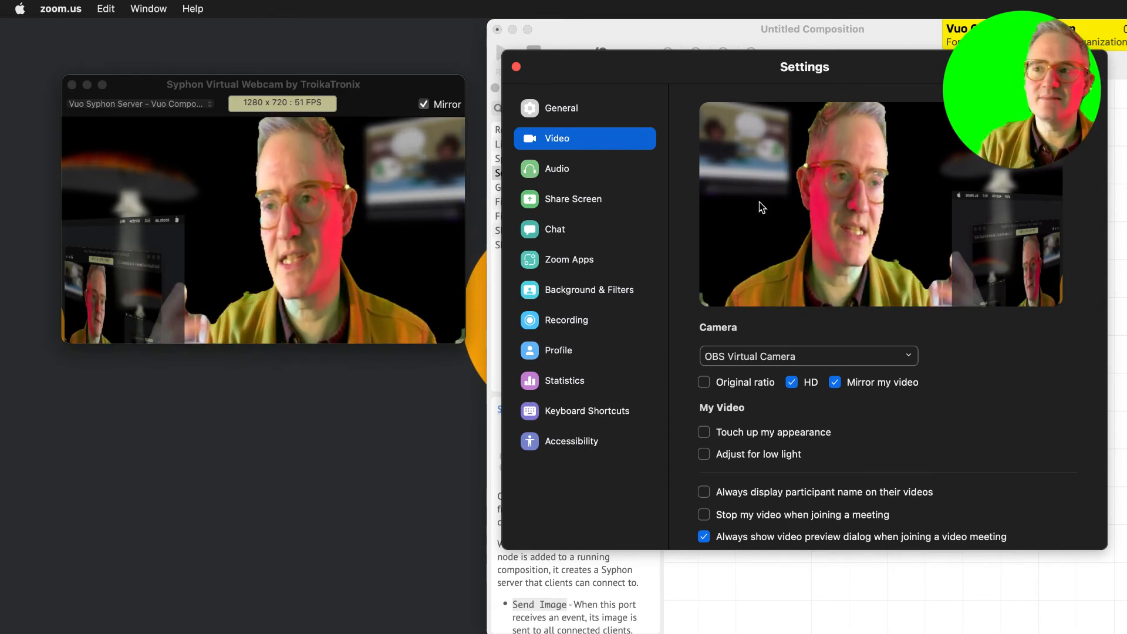
Switch to Chrome, close Zoom's Settings window and look through the video results for "syphon virtual camera".
click(990, 633)
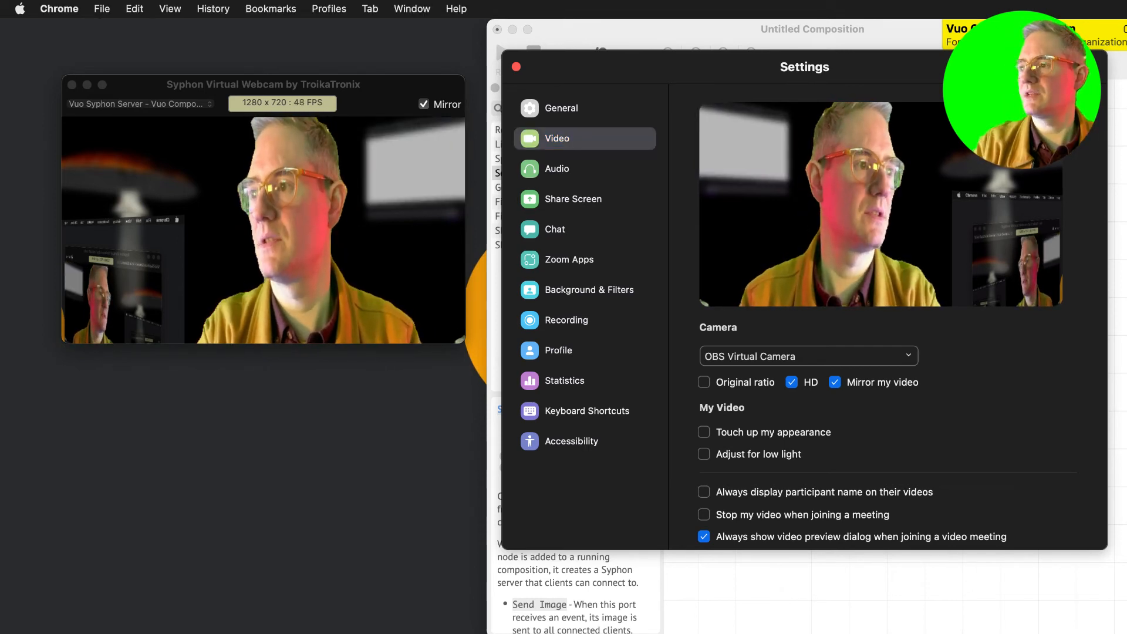
drag(393, 1, 680, 12)
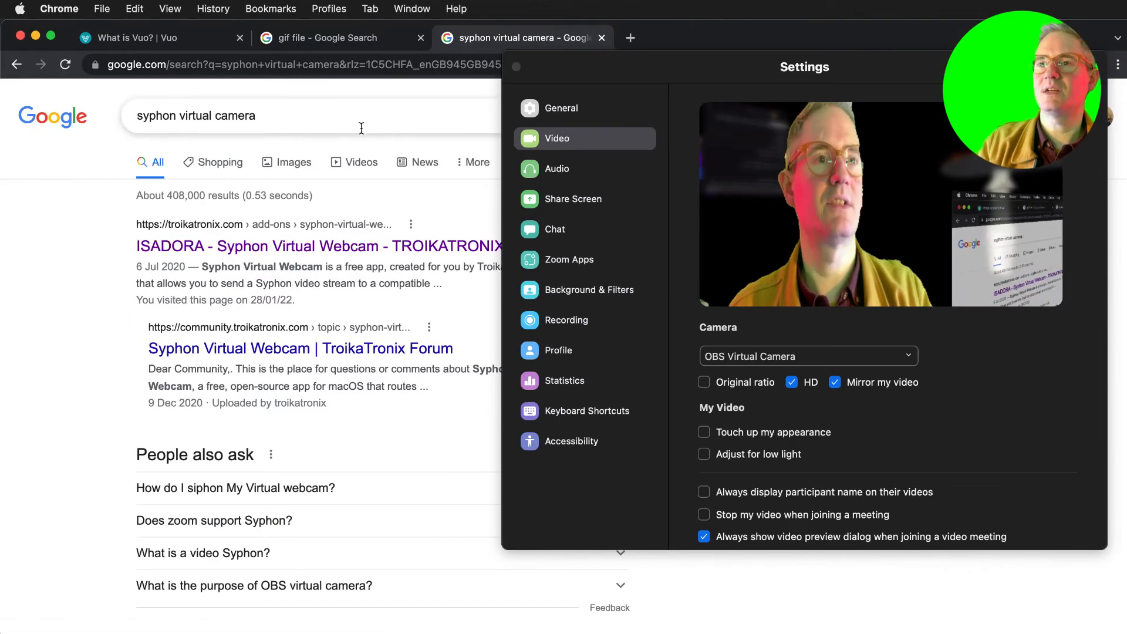
click(355, 162)
click(516, 67)
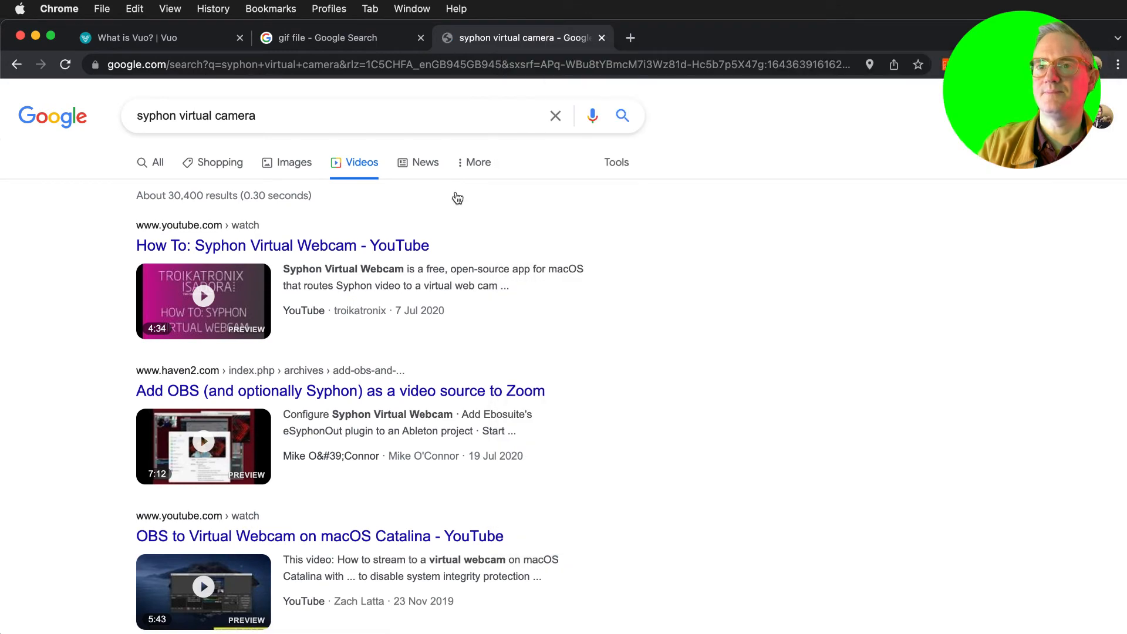
scroll(395, 593, down, 10)
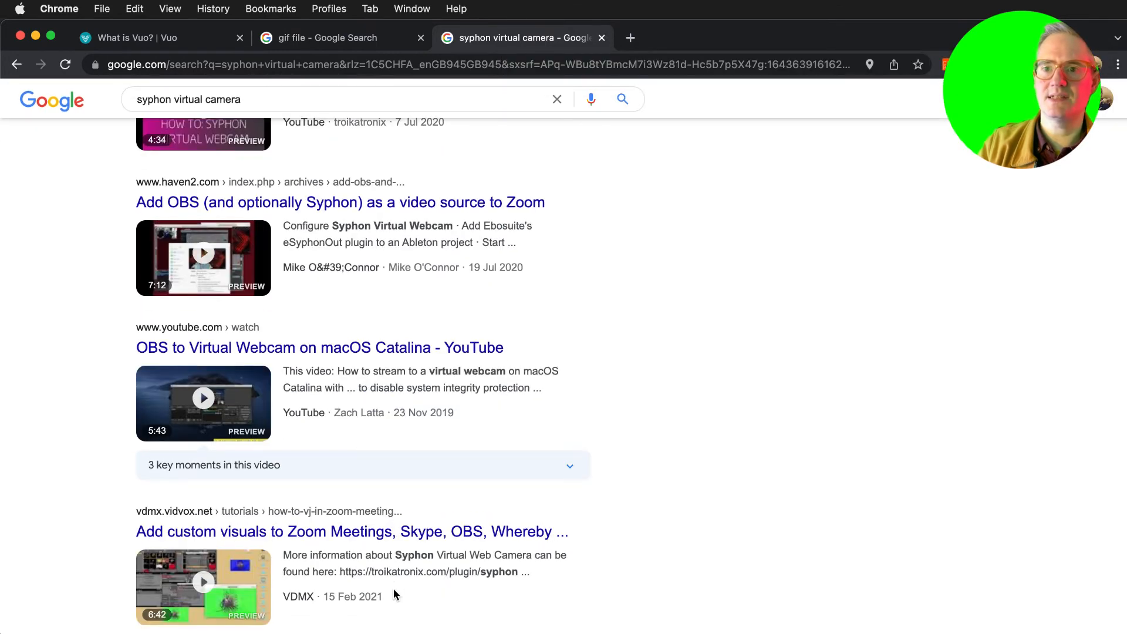
scroll(394, 592, down, 7)
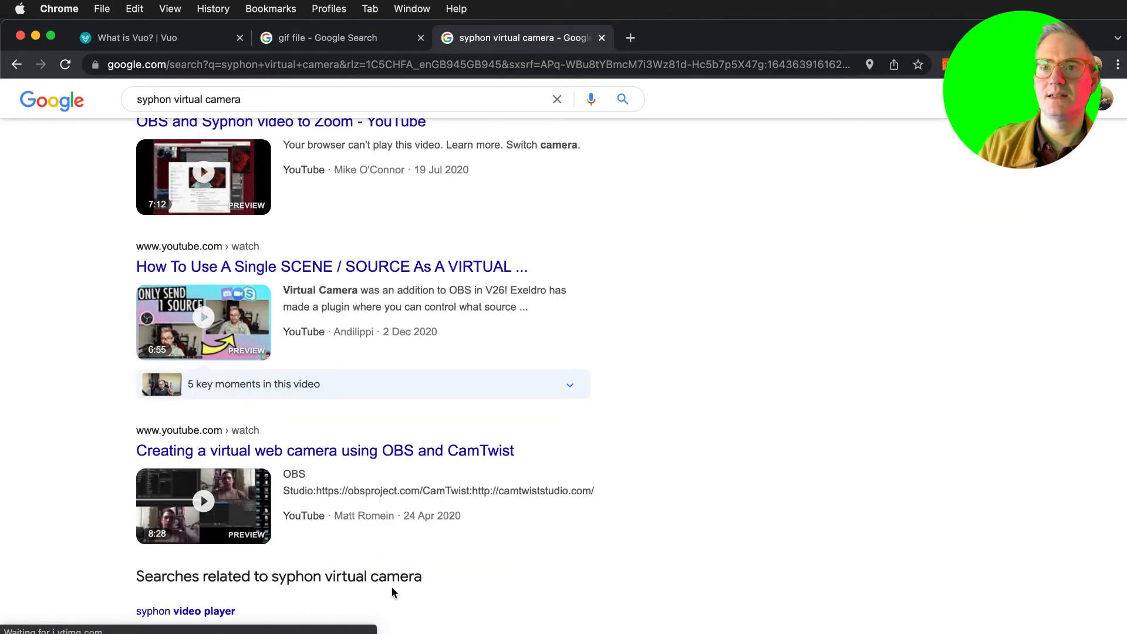
scroll(392, 587, up, 15)
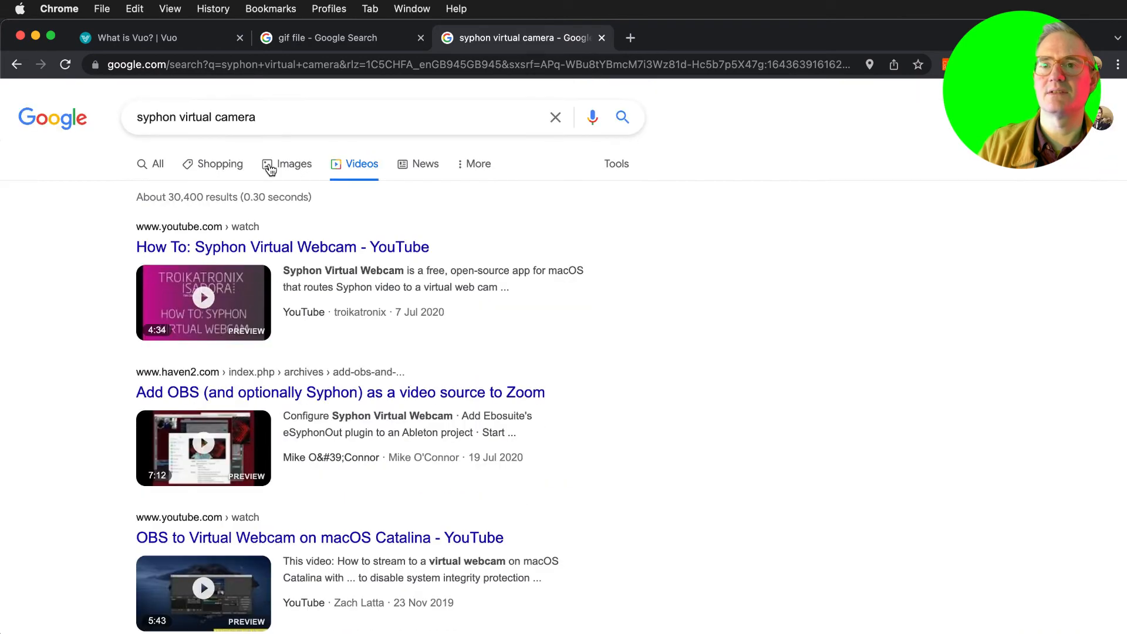
Return to all search results, open TroikaTronix's Syphon Virtual Webcam page and examine its download and installation sections.
click(166, 163)
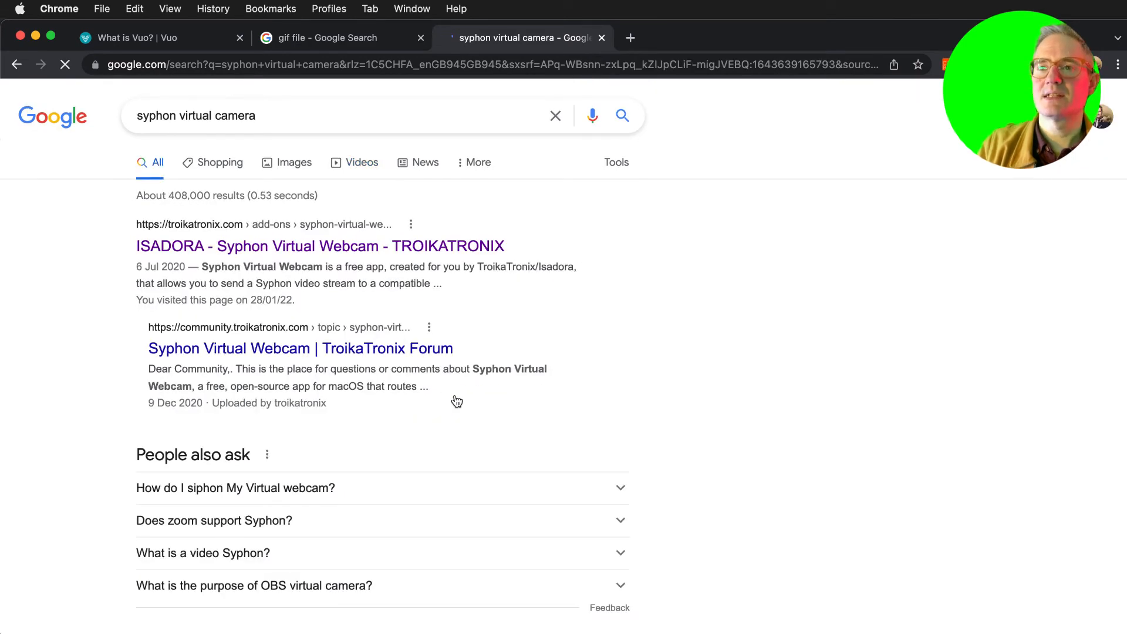
click(369, 248)
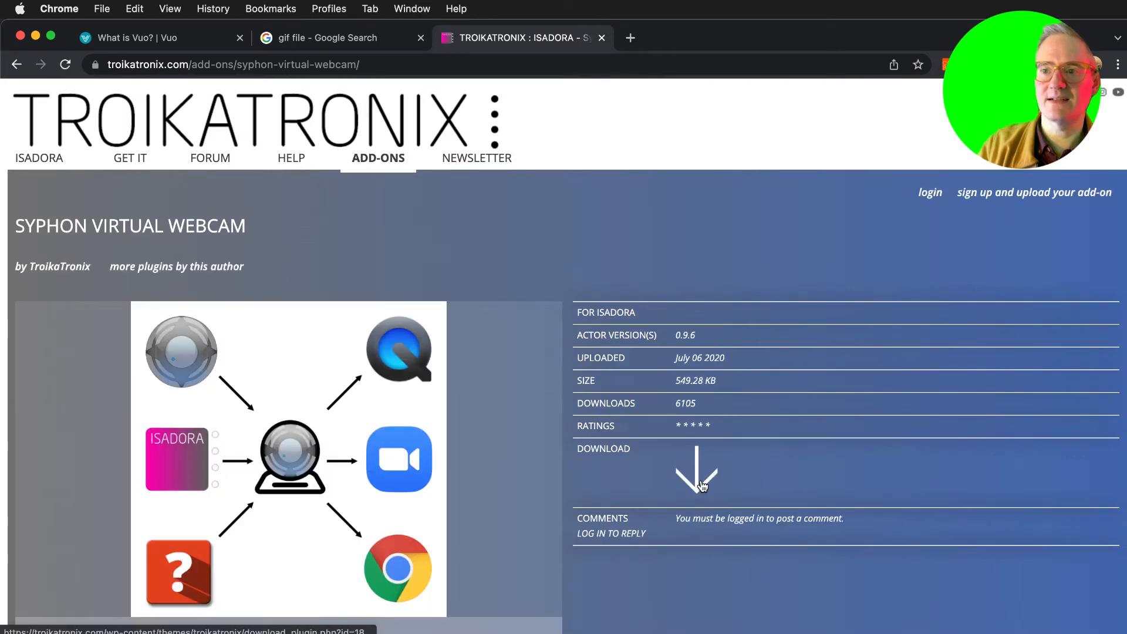
scroll(698, 487, down, 5)
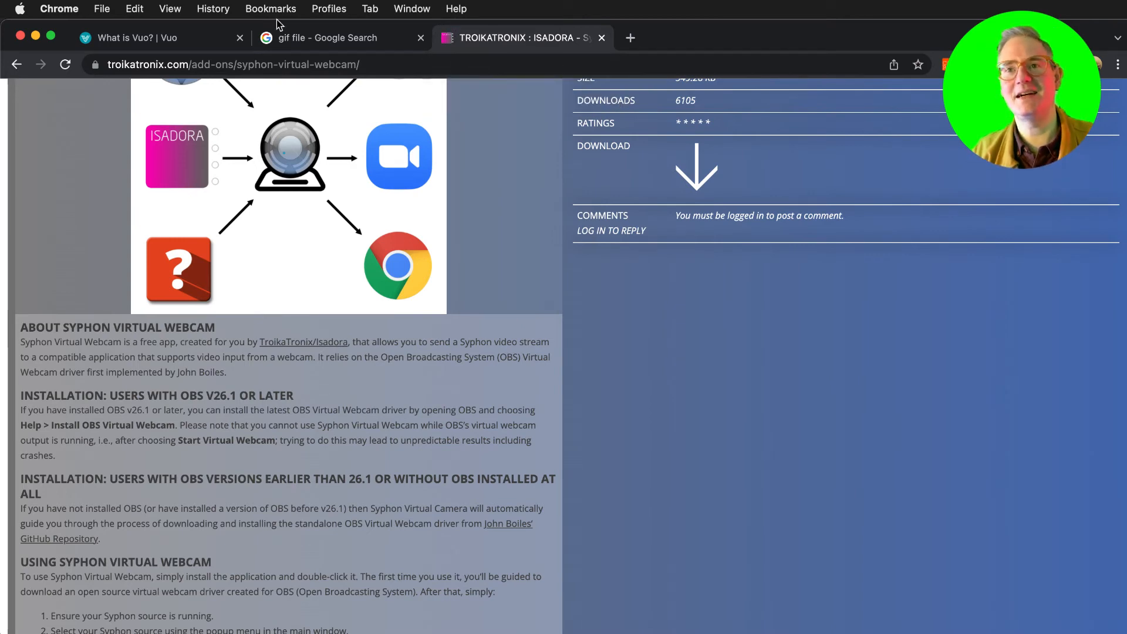
Bring Syphon Virtual Webcam to the front, switch to Zoom and open its video settings beside it.
key(super+Tab)
key(super+Tab)
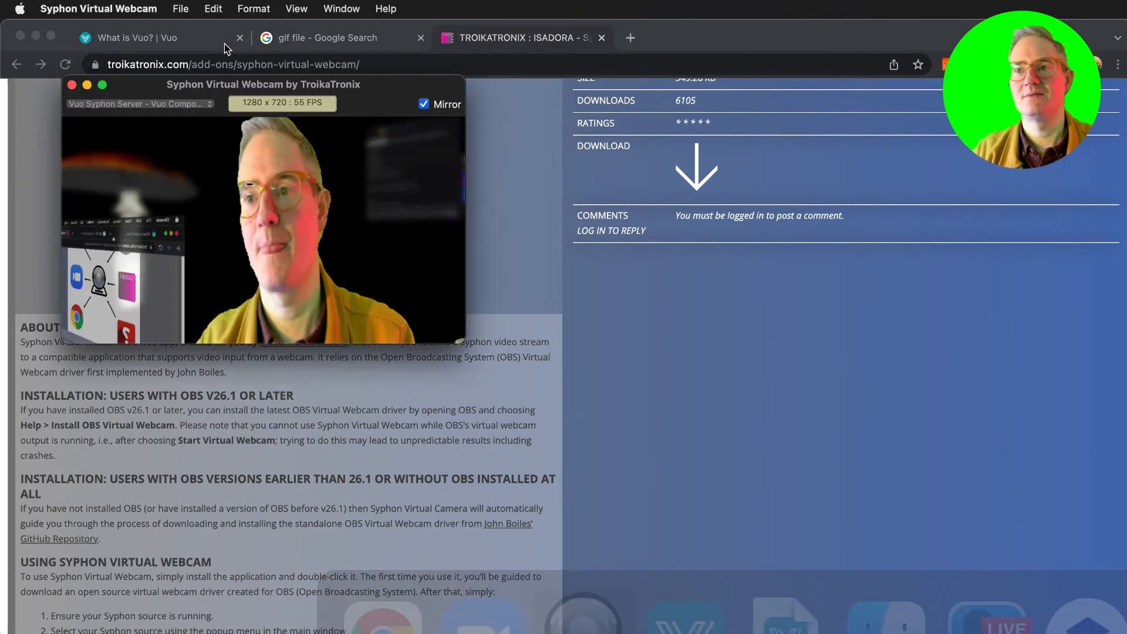
key(super+Tab)
key(super+Tab)
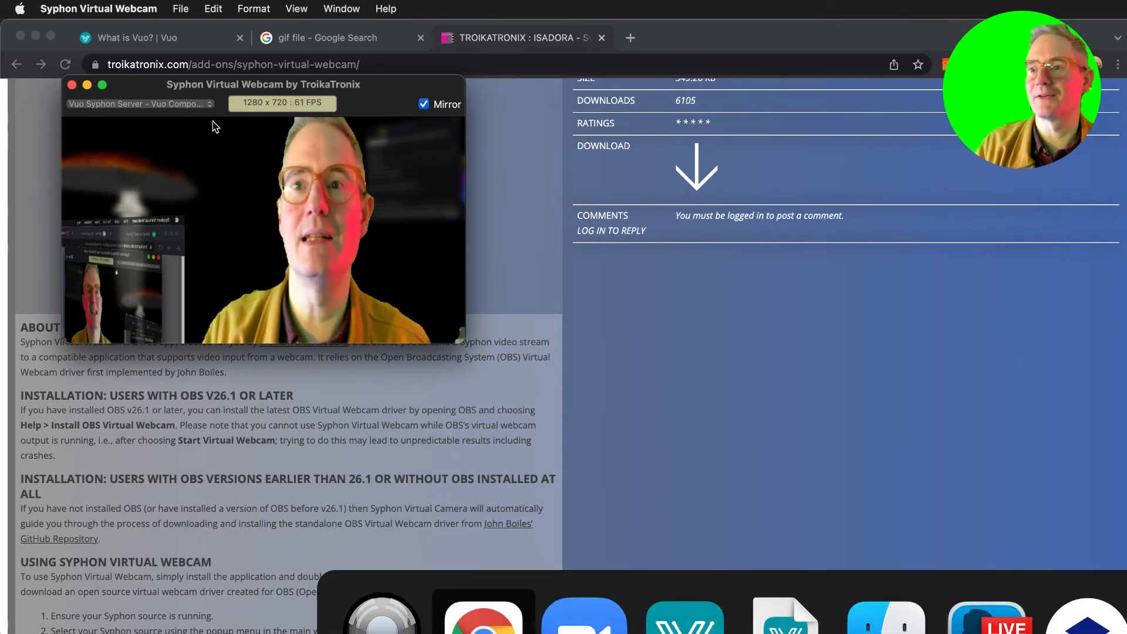
key(super+comma)
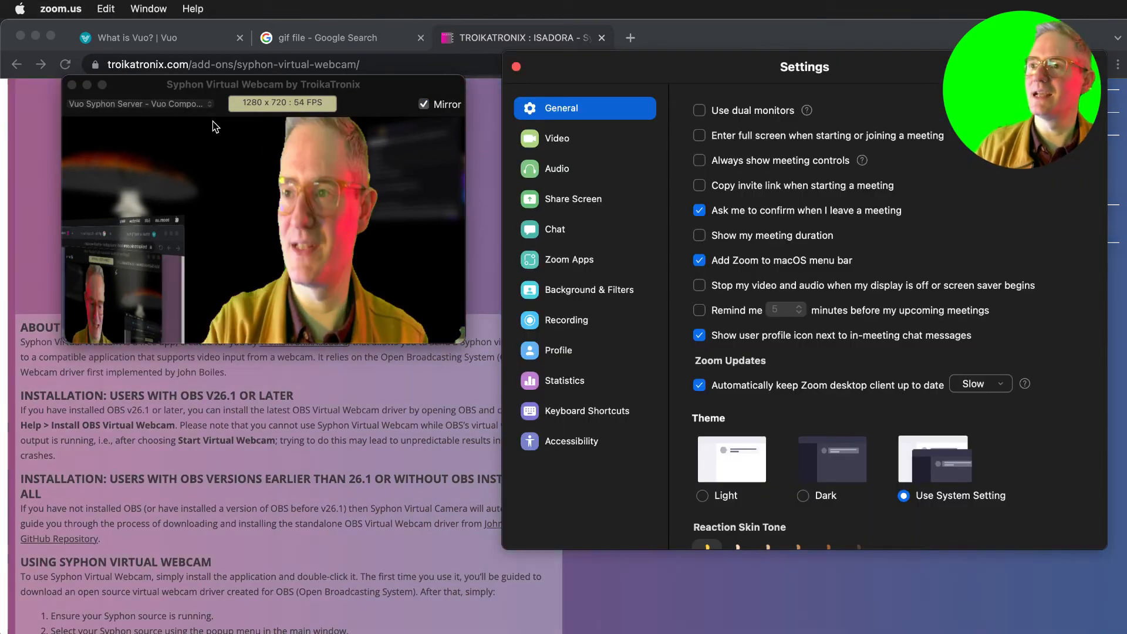
click(562, 139)
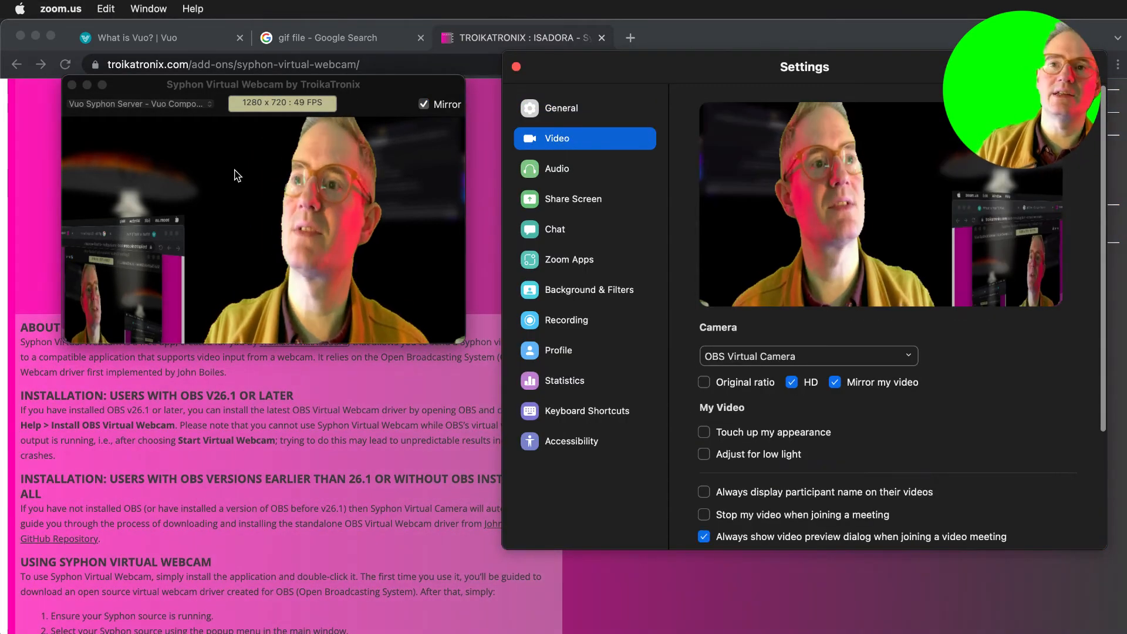
Check the available sources in Syphon Virtual Webcam and keep Vuo Syphon Server - Vuo Composition Loader selected.
click(174, 108)
click(173, 105)
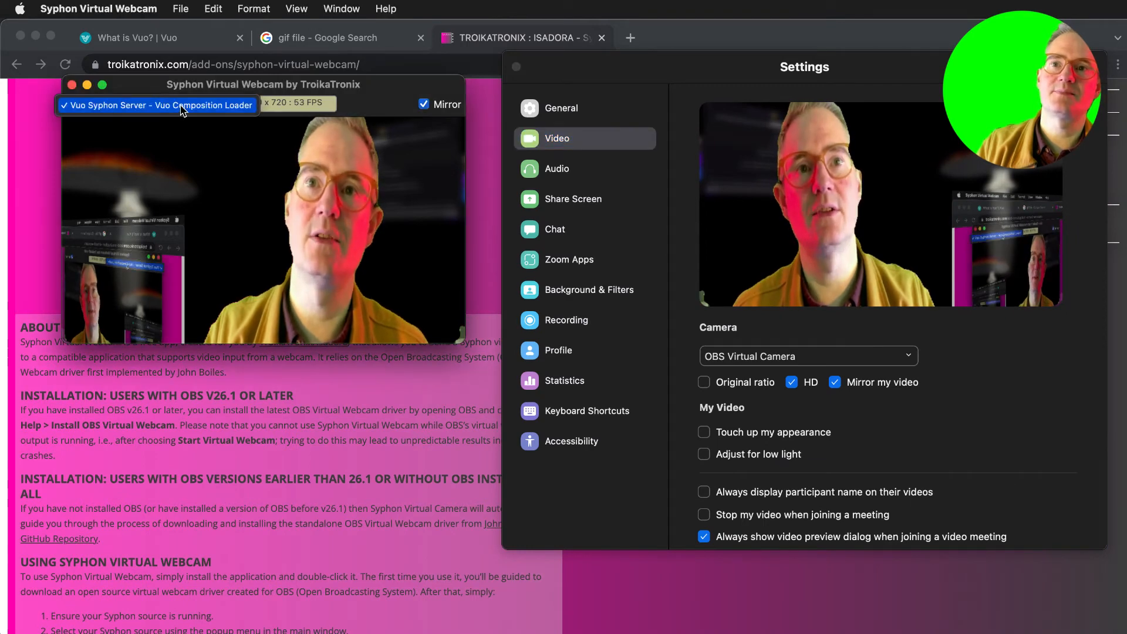
click(170, 106)
click(171, 107)
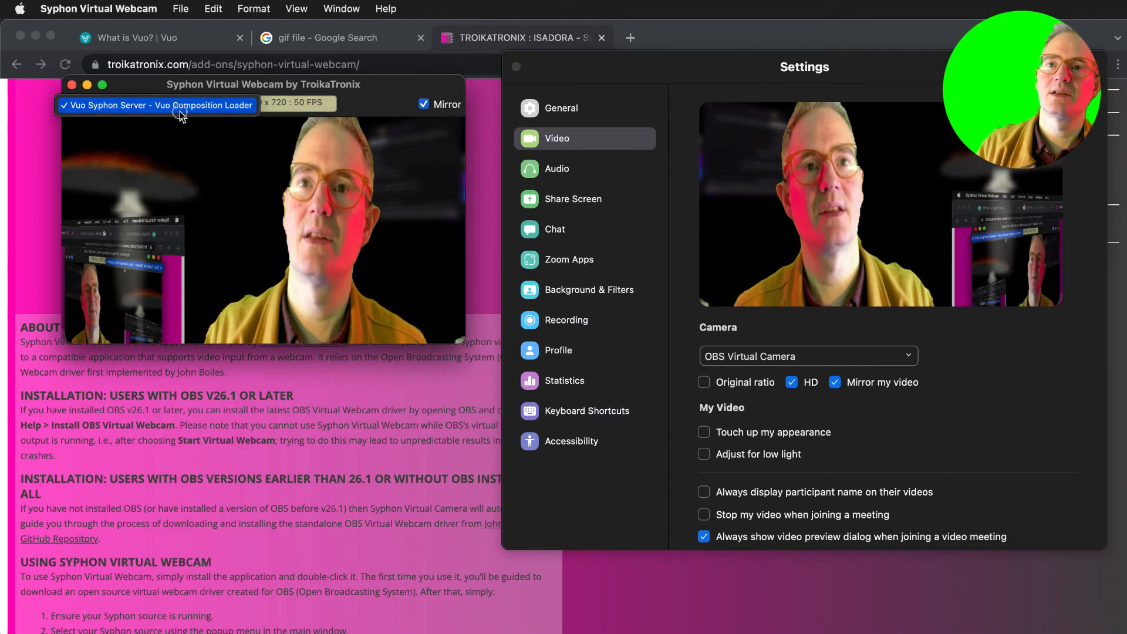
click(180, 110)
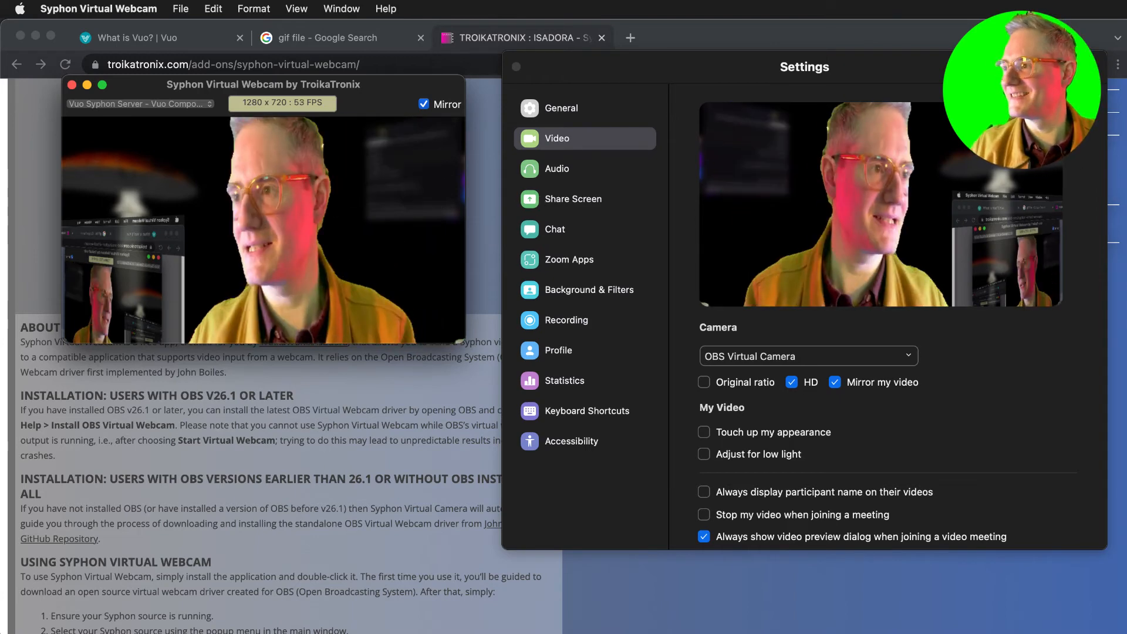
Switch to Squares TV in Chrome, open the Delay Calculator article for Ecamm and look through it.
key(super+Tab)
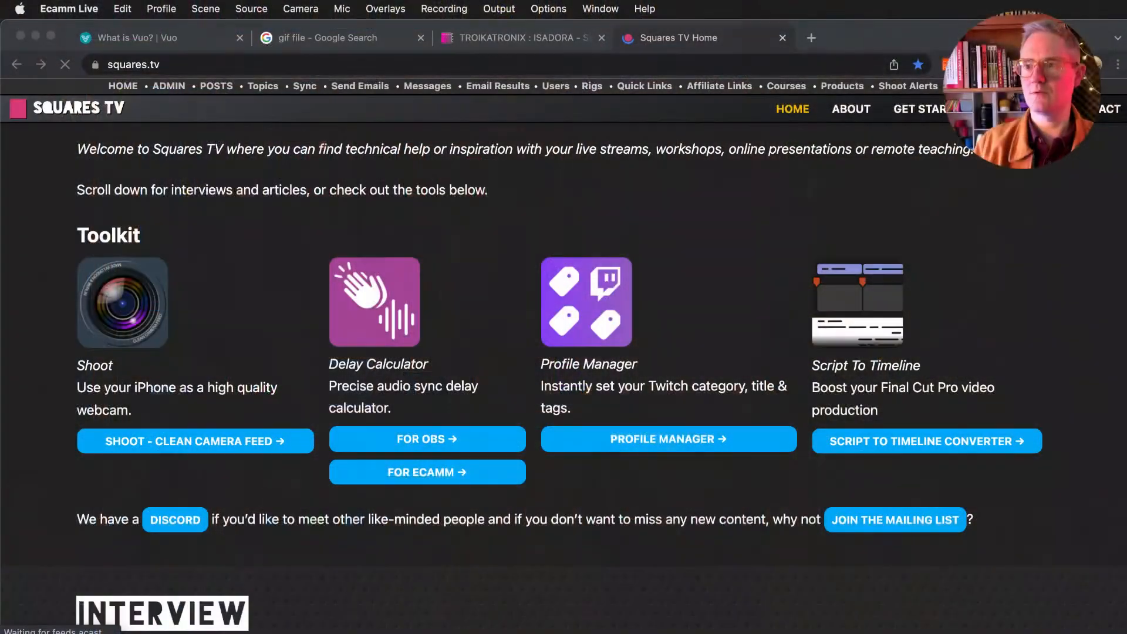
key(super+Tab)
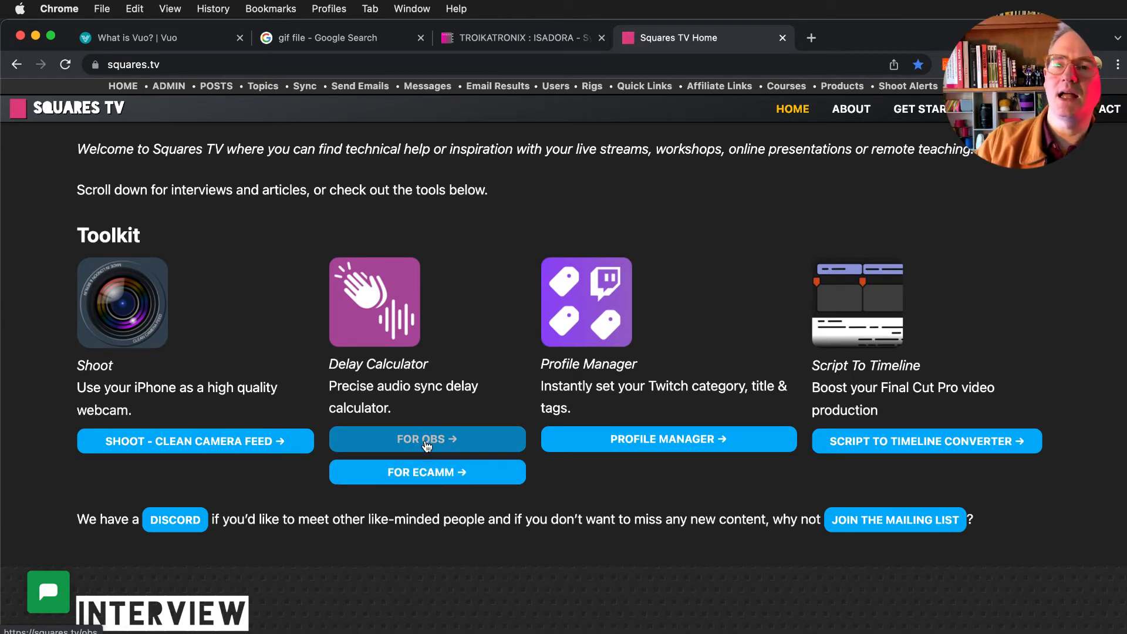
click(517, 477)
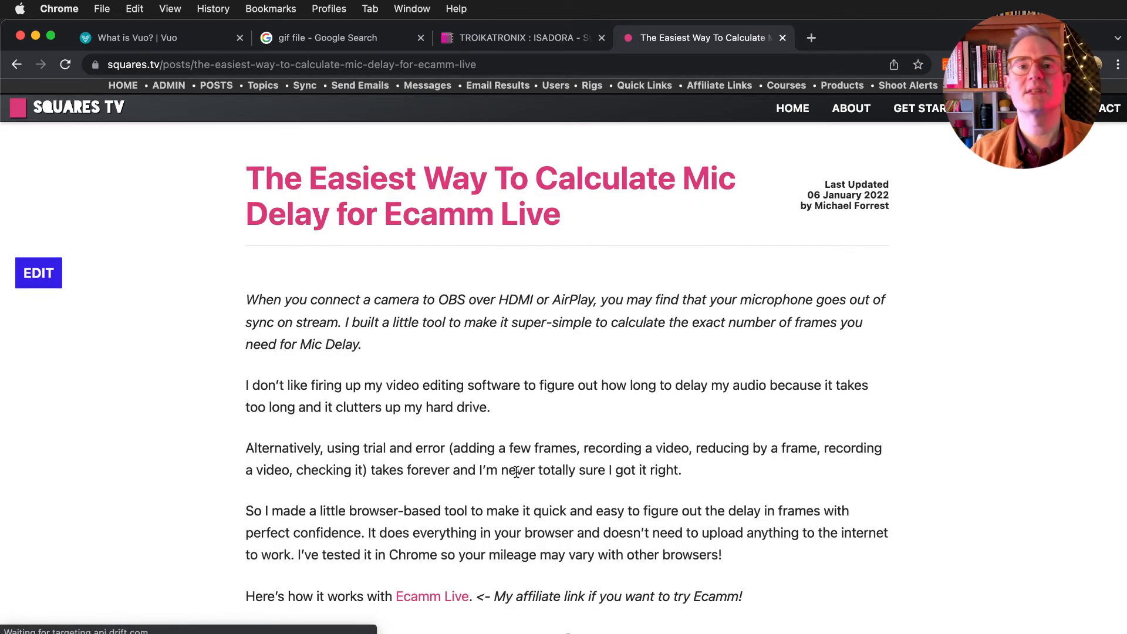
scroll(623, 456, down, 8)
scroll(629, 464, down, 7)
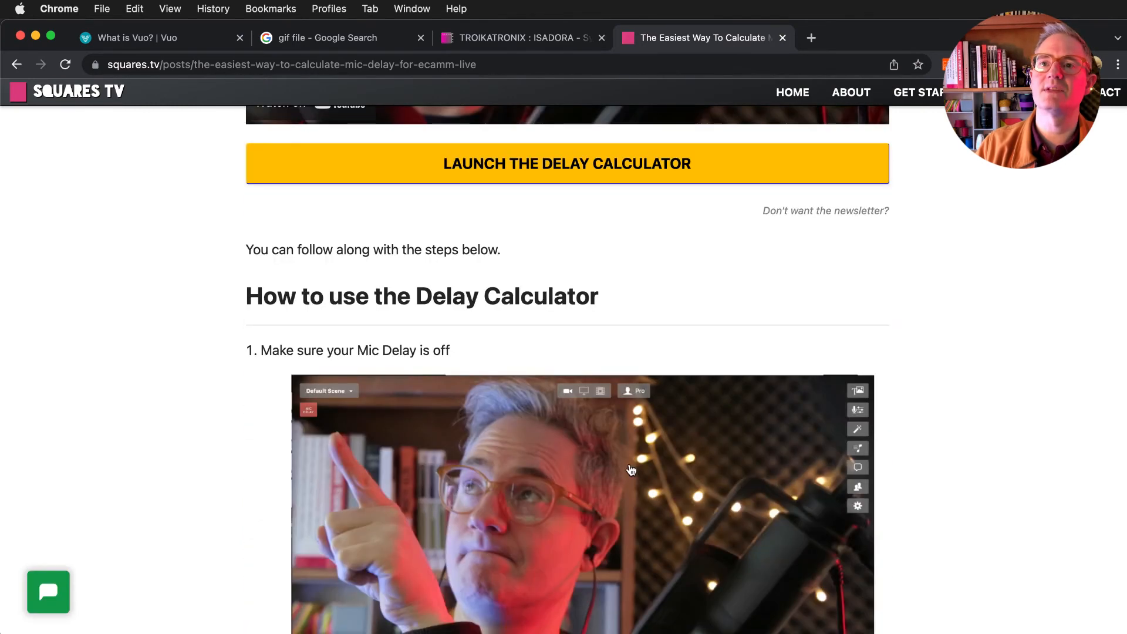
scroll(629, 468, up, 6)
scroll(433, 372, up, 10)
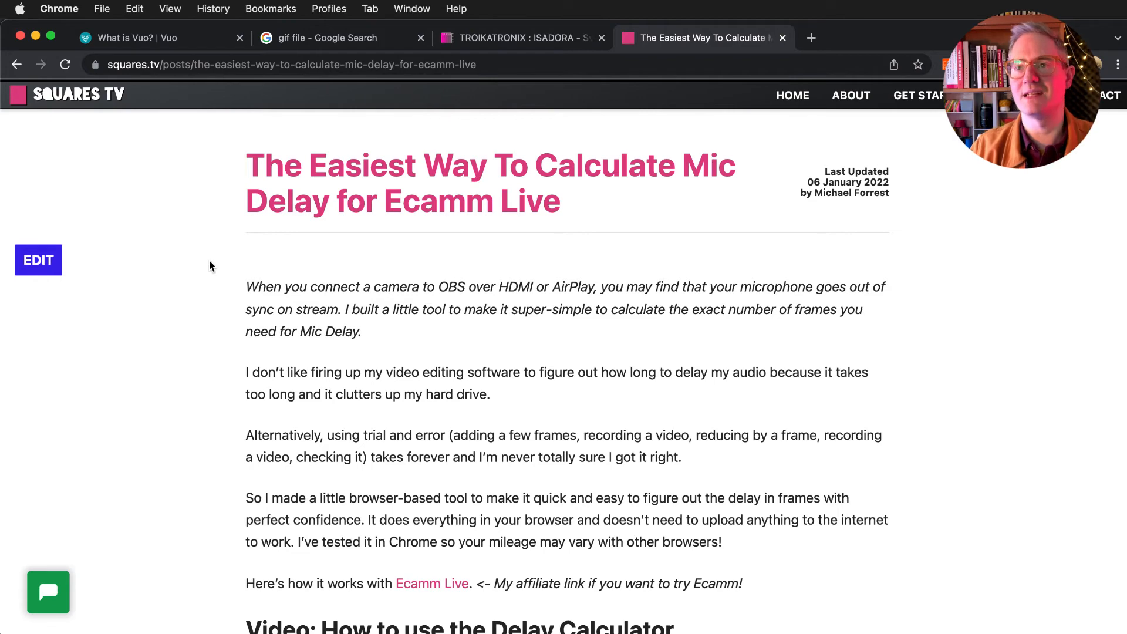
Show the What is Vuo? page in Chrome, then switch through the open applications to the Vuo composition and Dropbox Paper.
click(161, 40)
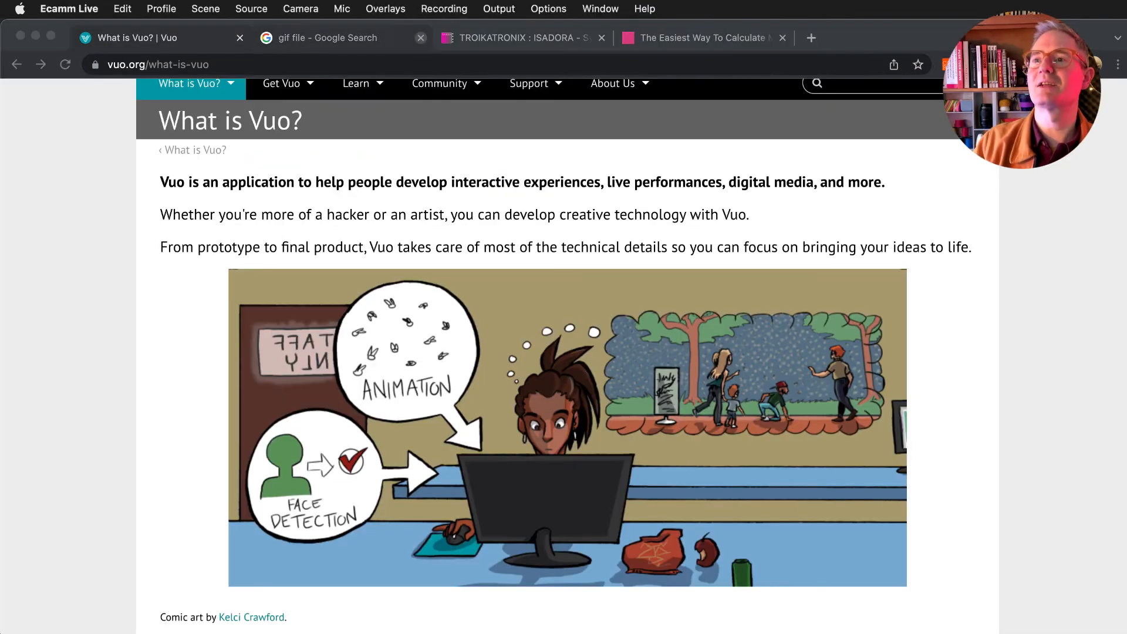
key(super+Tab)
key(super+Tab)
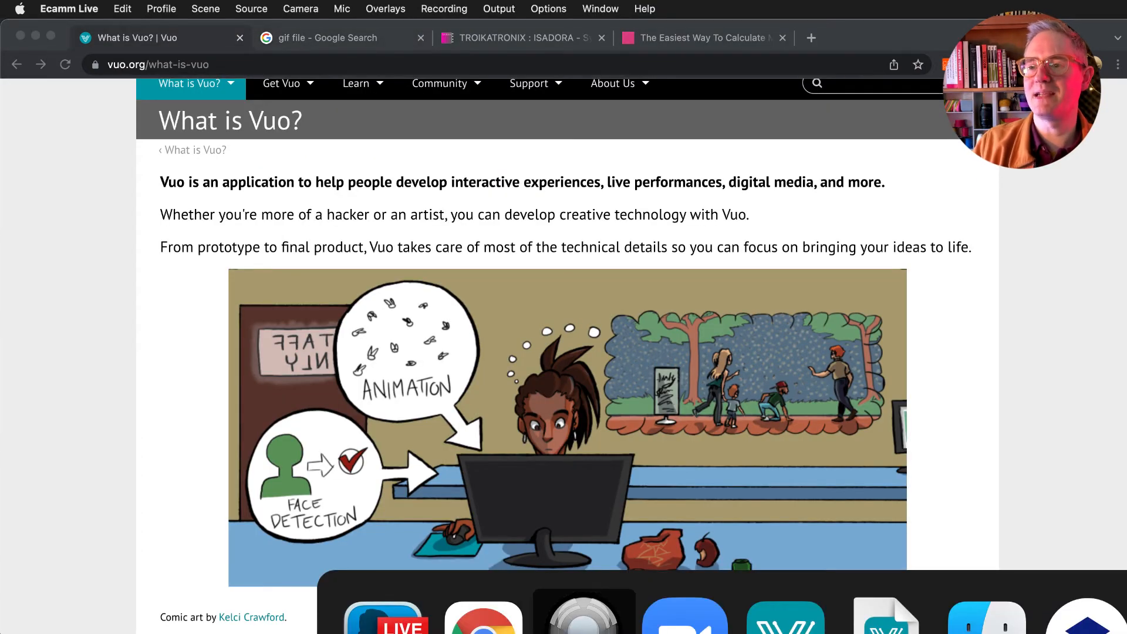
key(super+shift+Tab)
key(super+Tab)
key(super+Tab)
key(super+Tab)
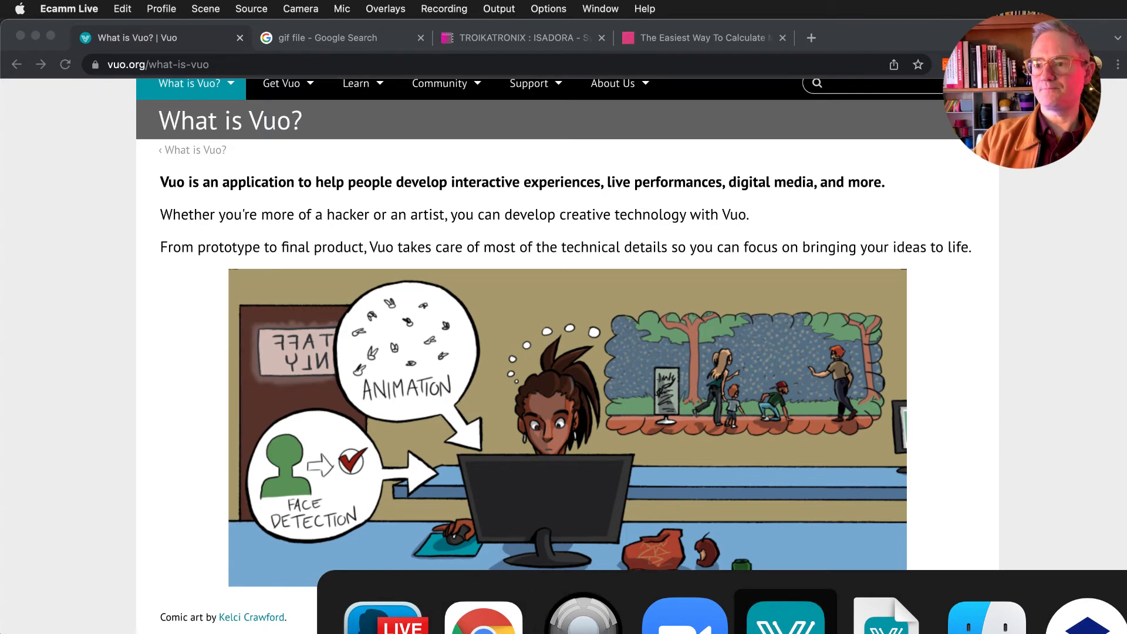
key(super+Tab)
key(super+Tab)
key(super+Tab)
key(super+Tab)
key(super+Tab)
key(super+Tab)
key(super+Tab)
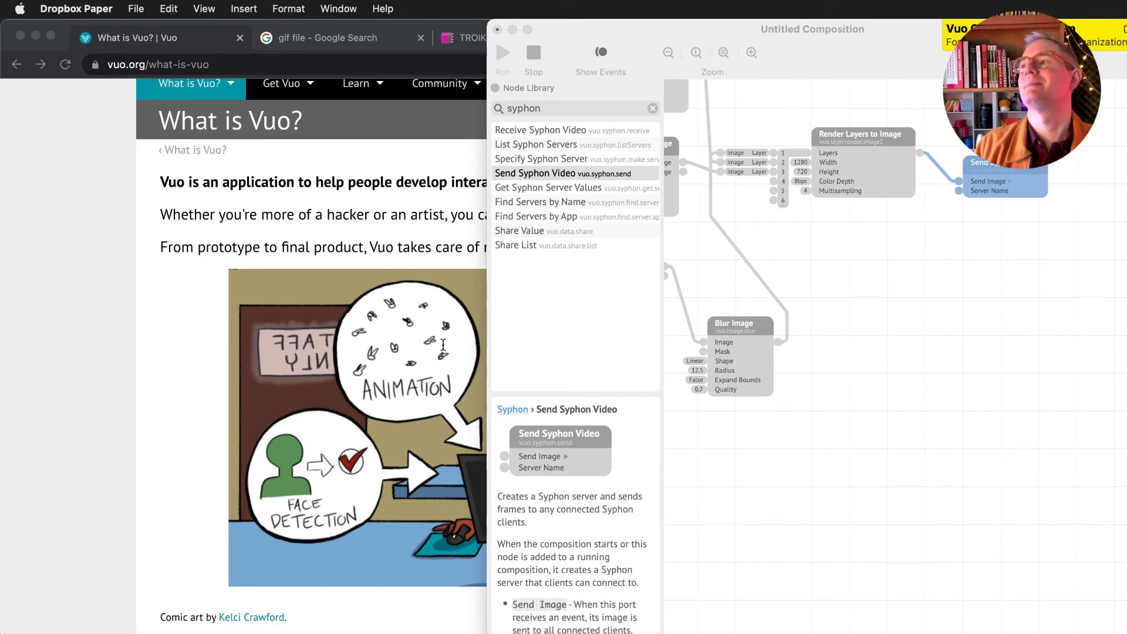
Switch to Chrome, go from the mic delay article to the Squares TV home page and look through its articles.
click(398, 261)
click(692, 40)
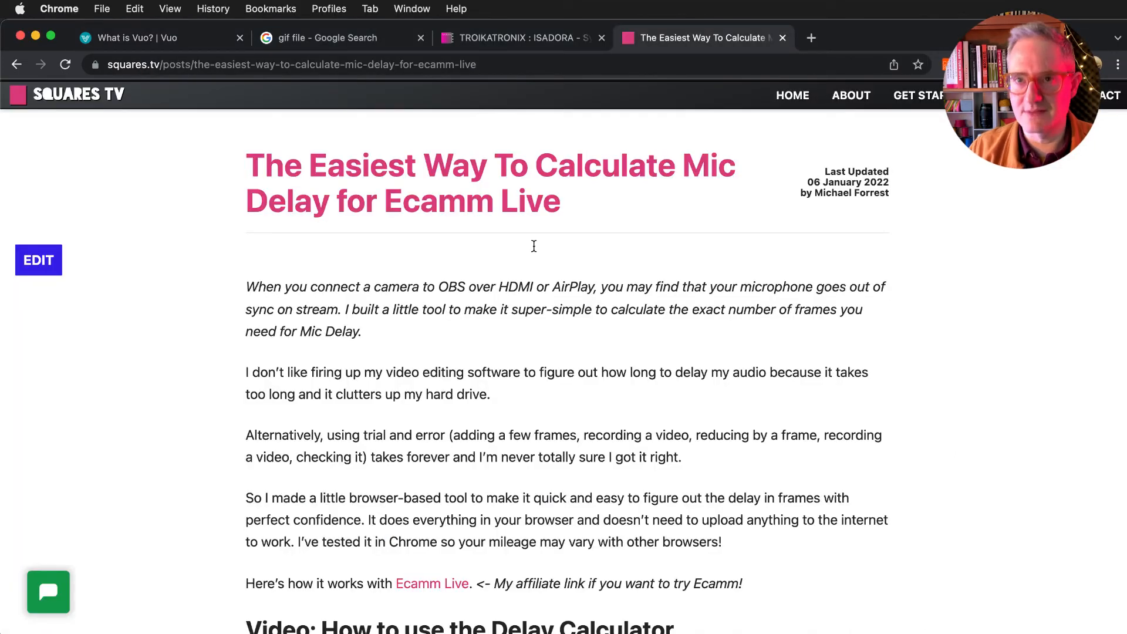
click(87, 91)
scroll(767, 411, down, 10)
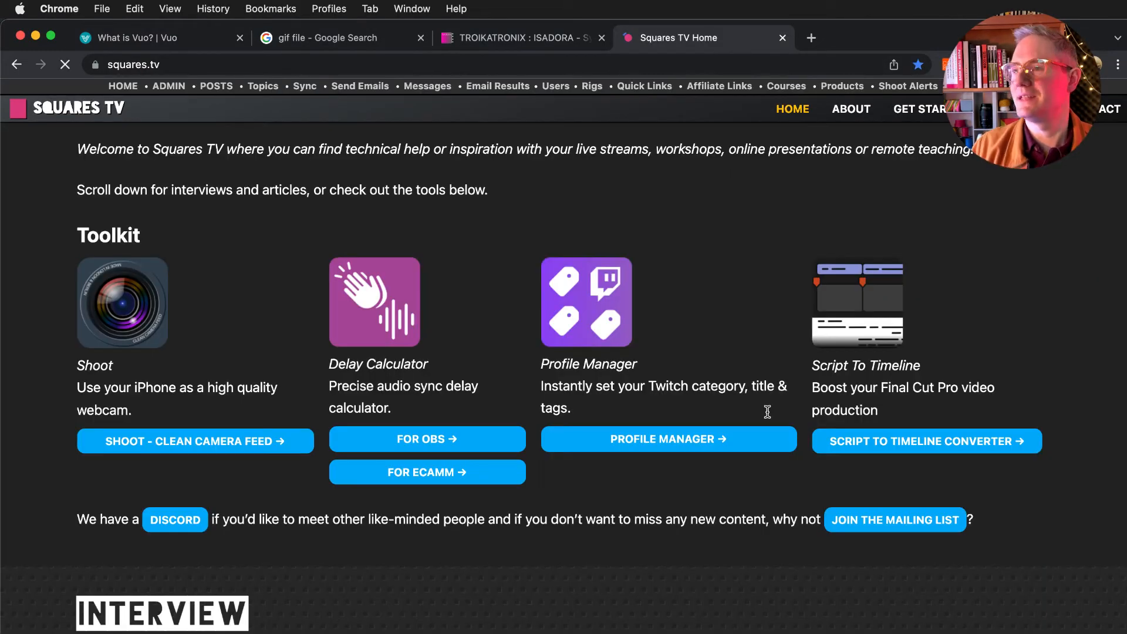
scroll(767, 412, down, 15)
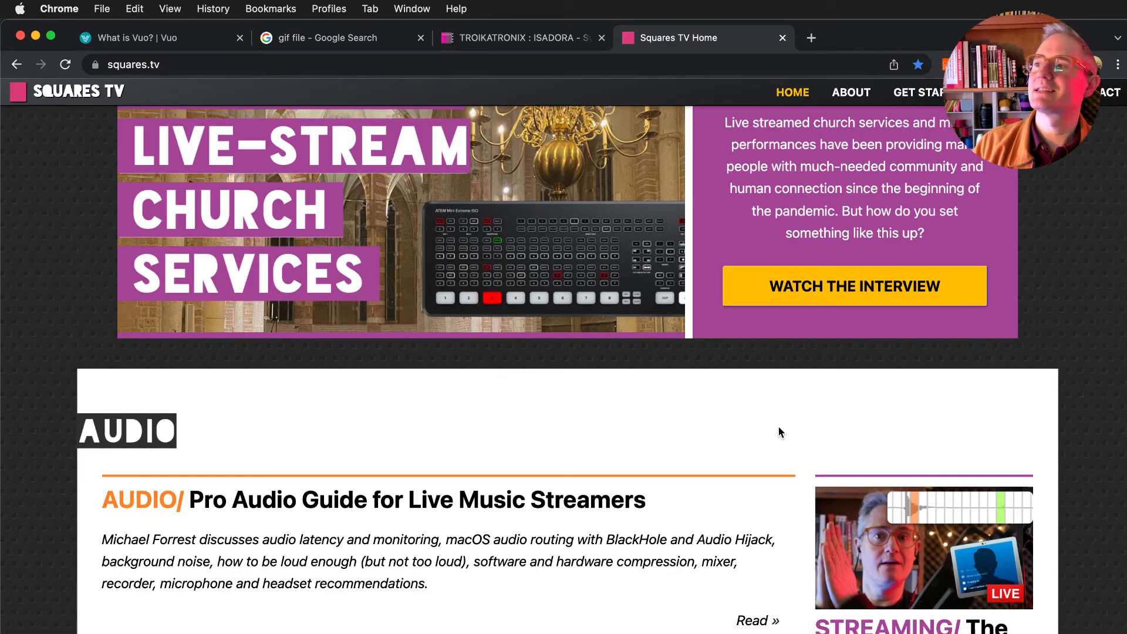
scroll(780, 435, down, 15)
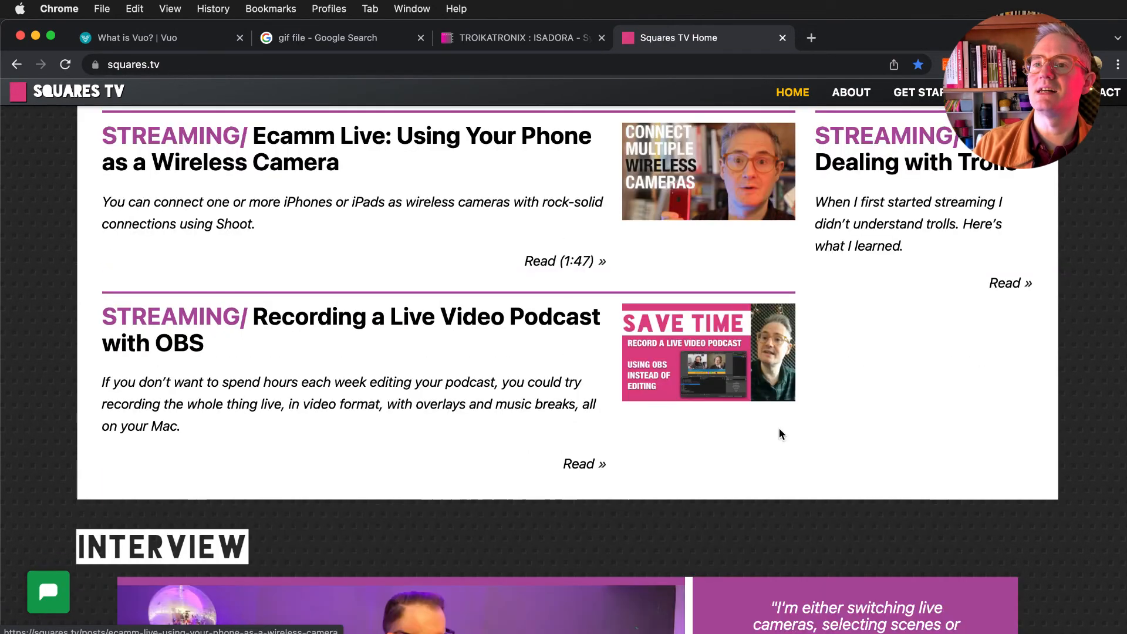
scroll(781, 434, down, 20)
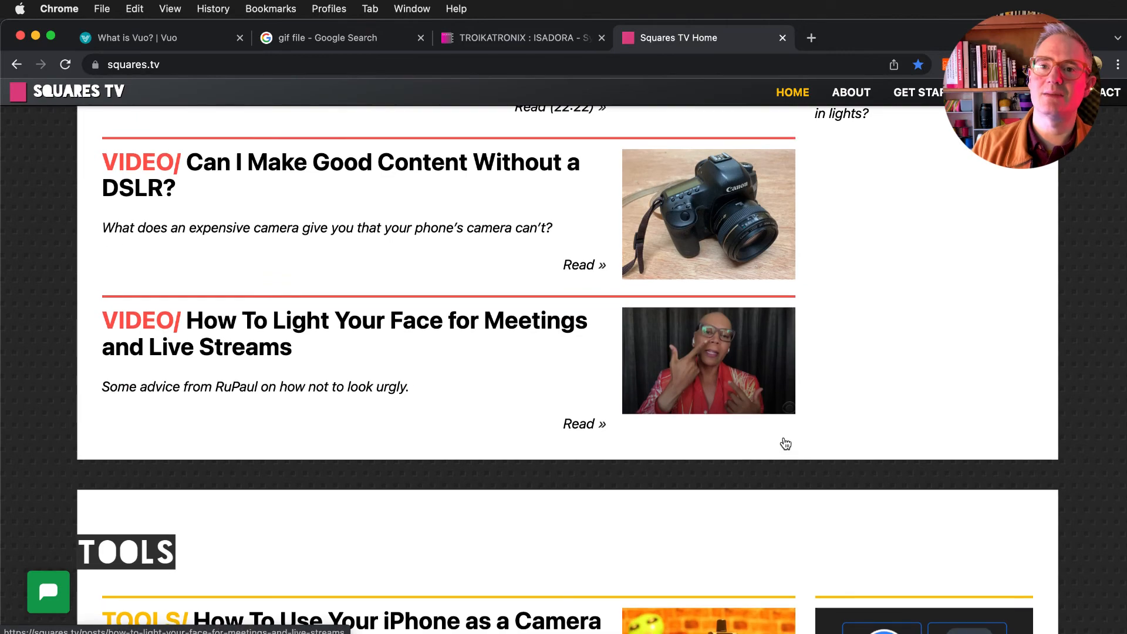
Look through the Squares TV home page's video, tools, about and audio articles, return to the interview and Toolkit sections, and switch to Ecamm Live.
scroll(785, 443, up, 10)
scroll(785, 443, down, 8)
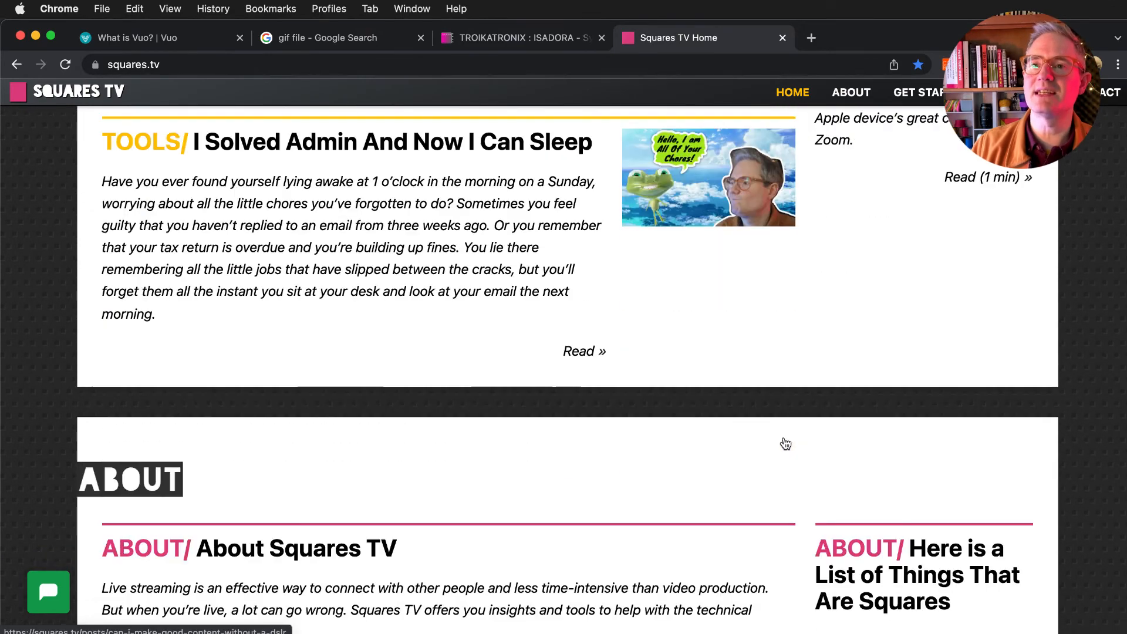
scroll(785, 443, up, 2)
scroll(398, 294, up, 10)
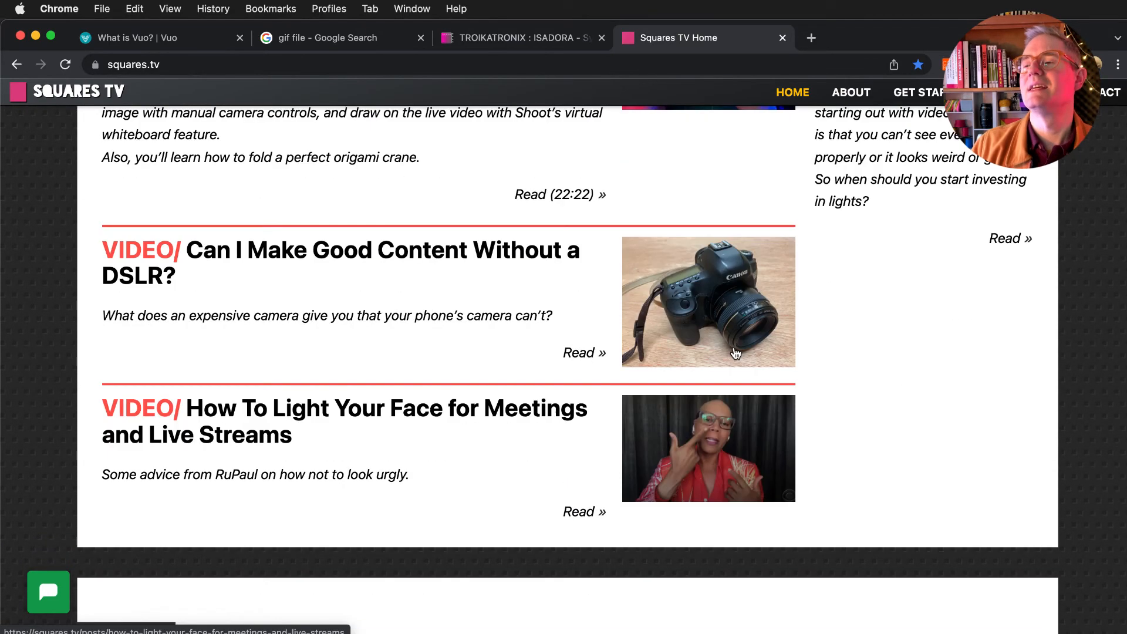
scroll(746, 365, up, 6)
scroll(745, 367, down, 2)
scroll(747, 367, up, 2)
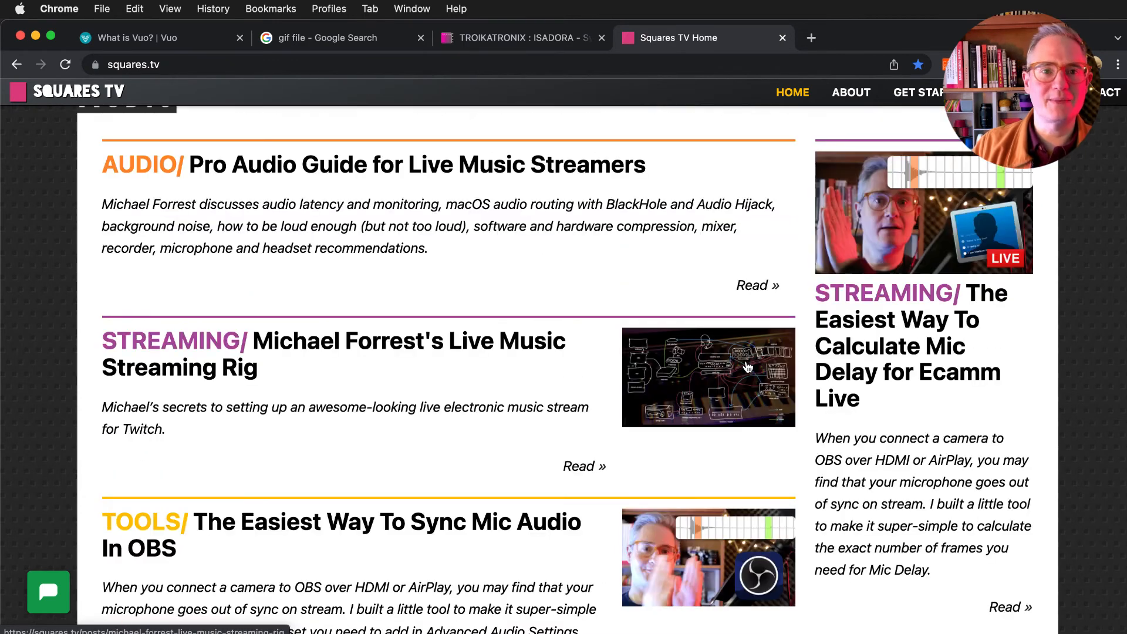
scroll(746, 364, up, 10)
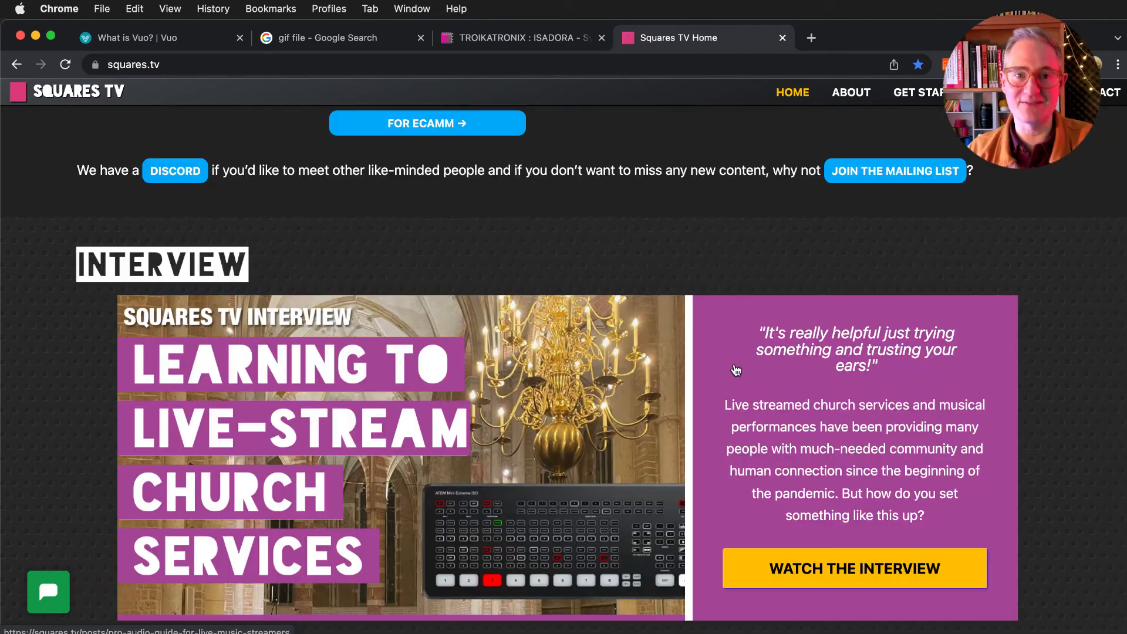
scroll(657, 203, down, 1)
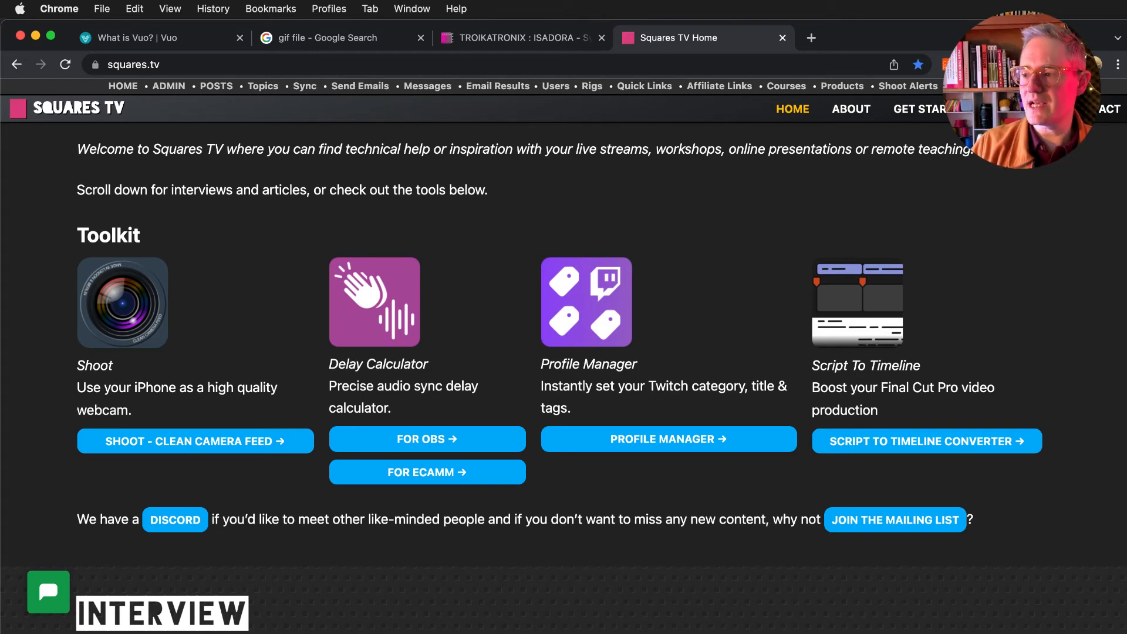
key(super+Tab)
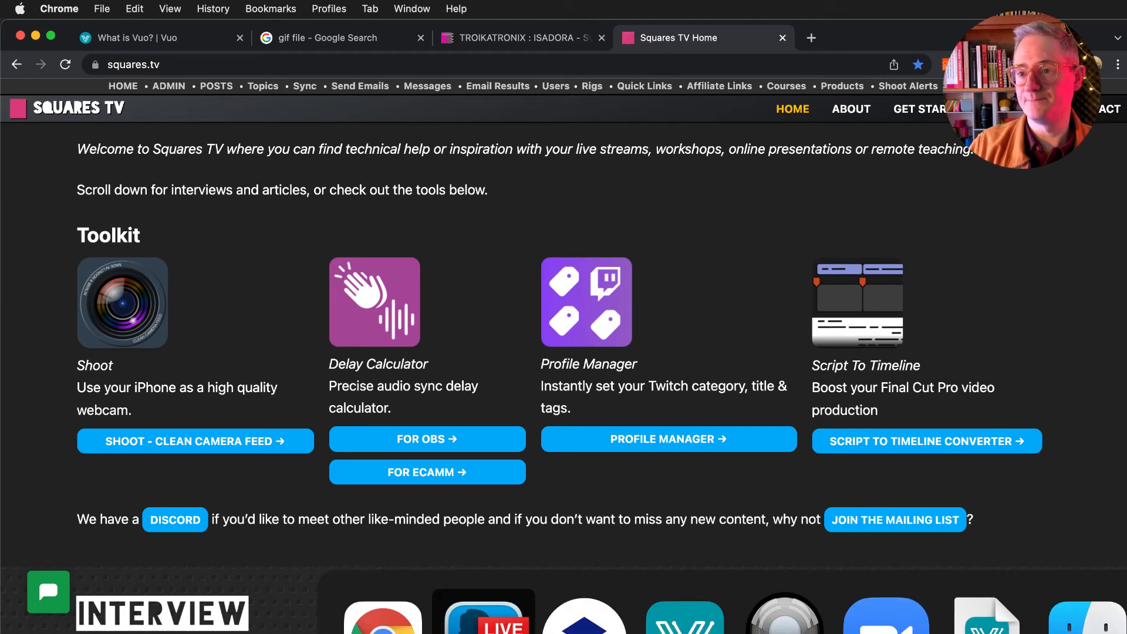